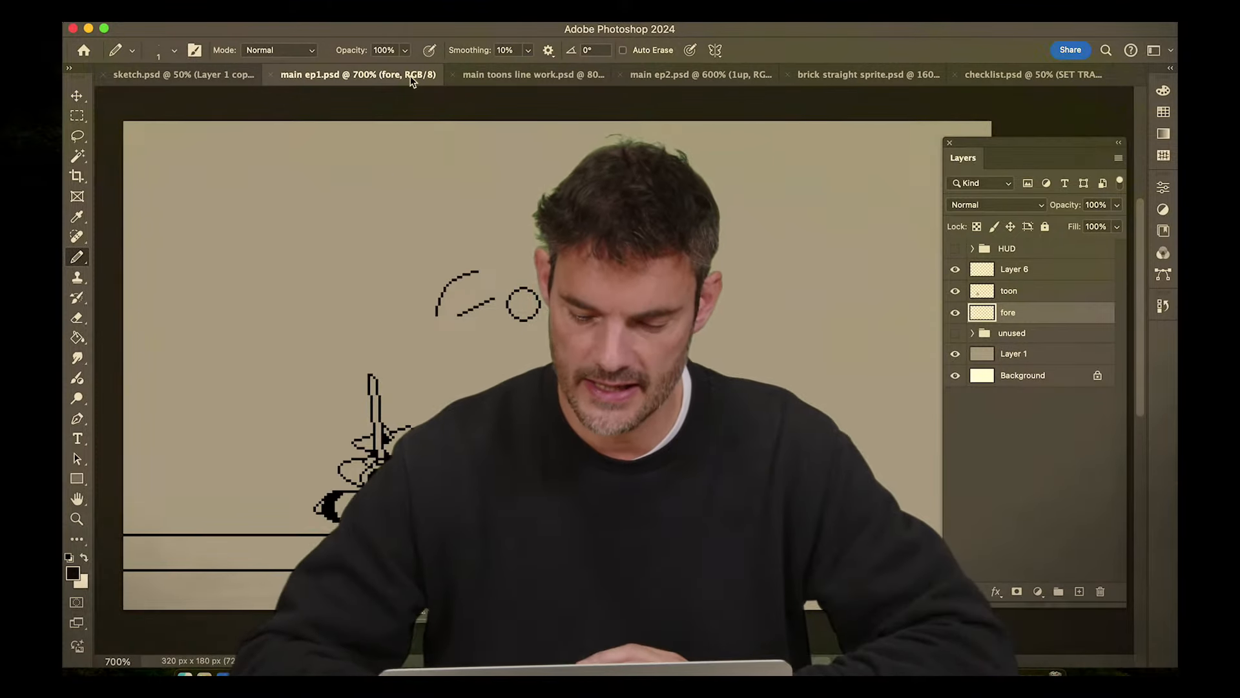
Compare the pixel raccoon with the original drawing in sketch.psd and return to main ep1.psd
key("super+minus")
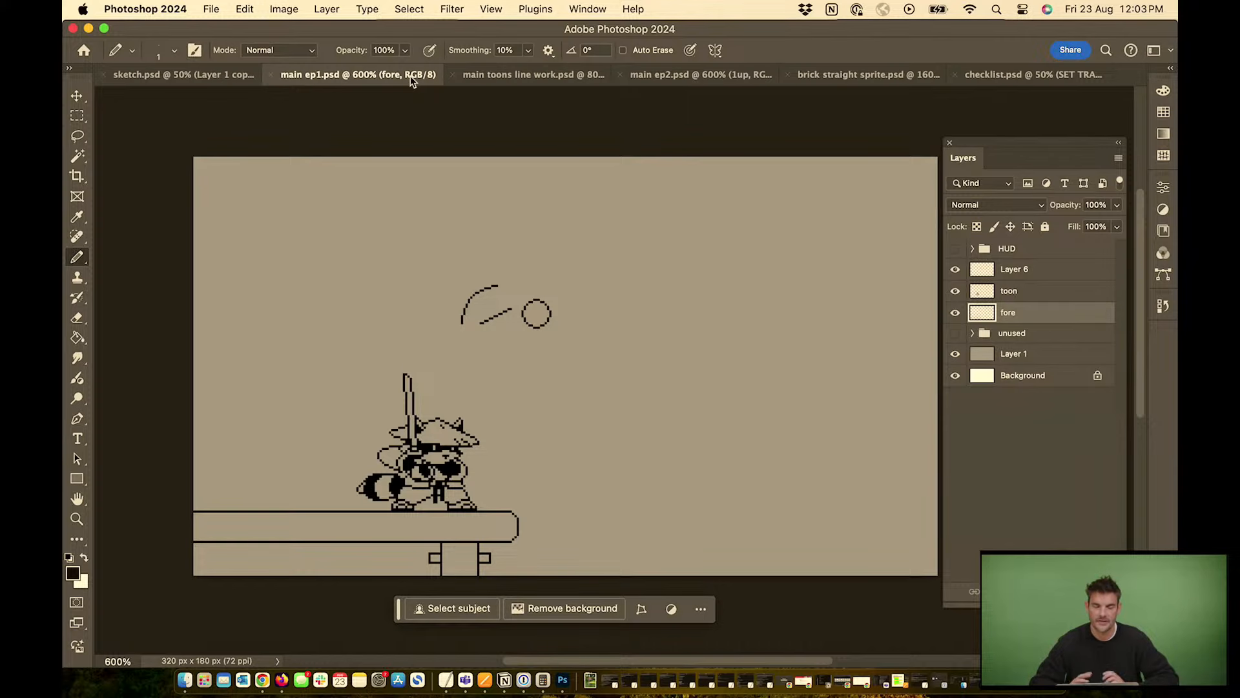
left_click(205, 76)
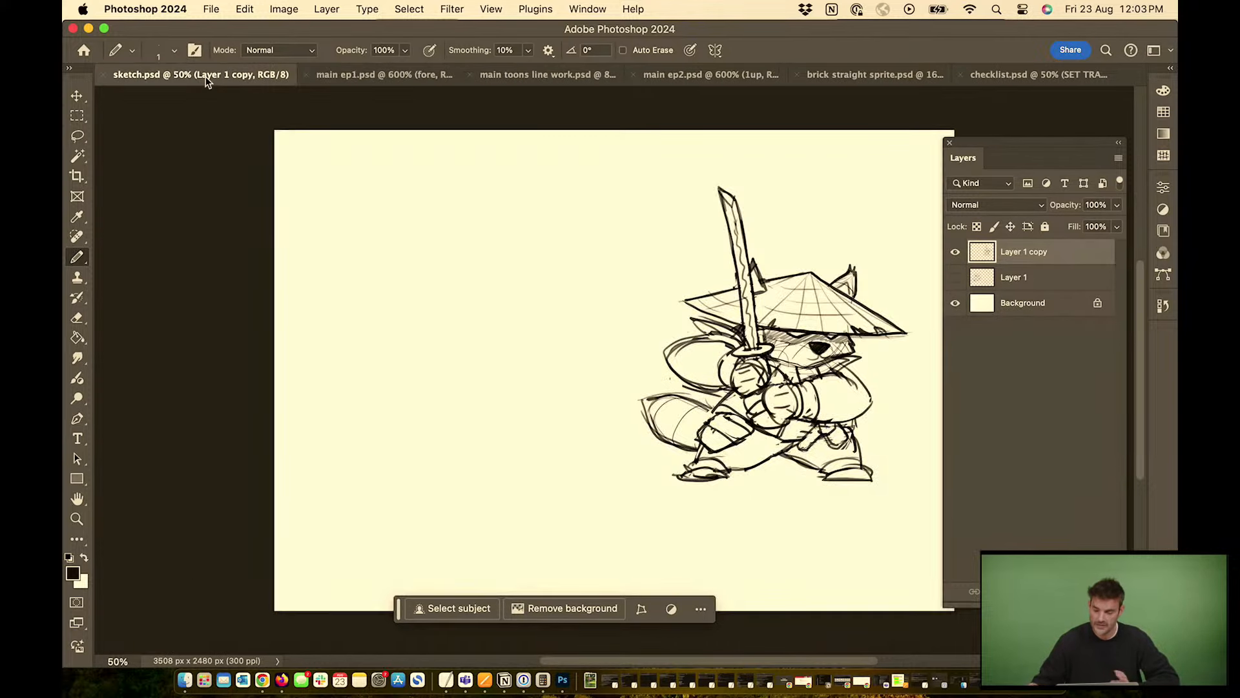
left_click(349, 74)
Add one extra black pixel to each of the four diagonal corners of the pixel circle on the fore layer
key("super+equal")
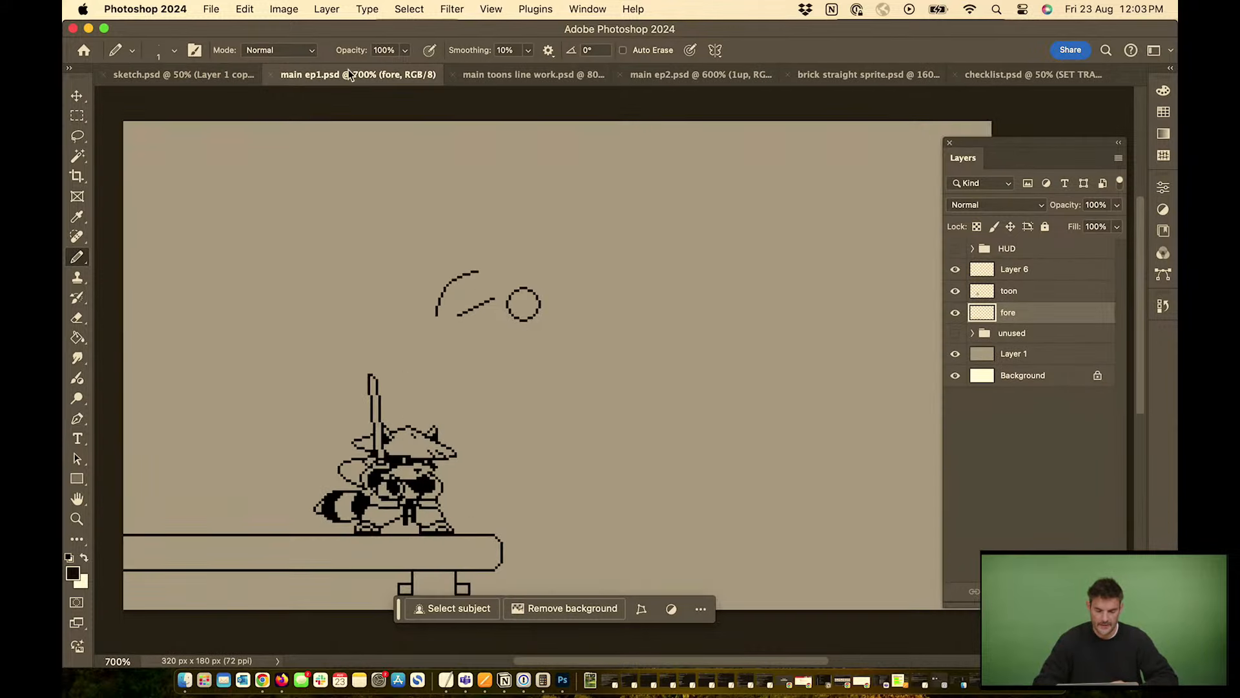
scroll(452, 388, "down", 2)
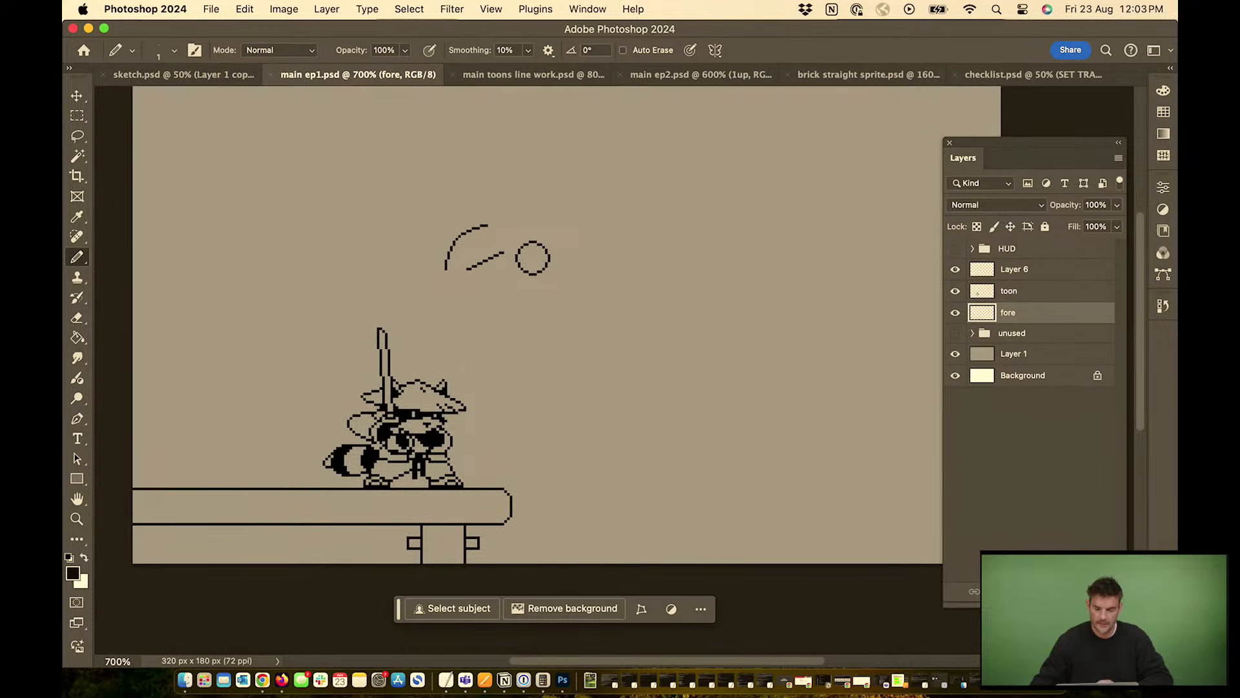
key("super+equal")
key("super+equal")
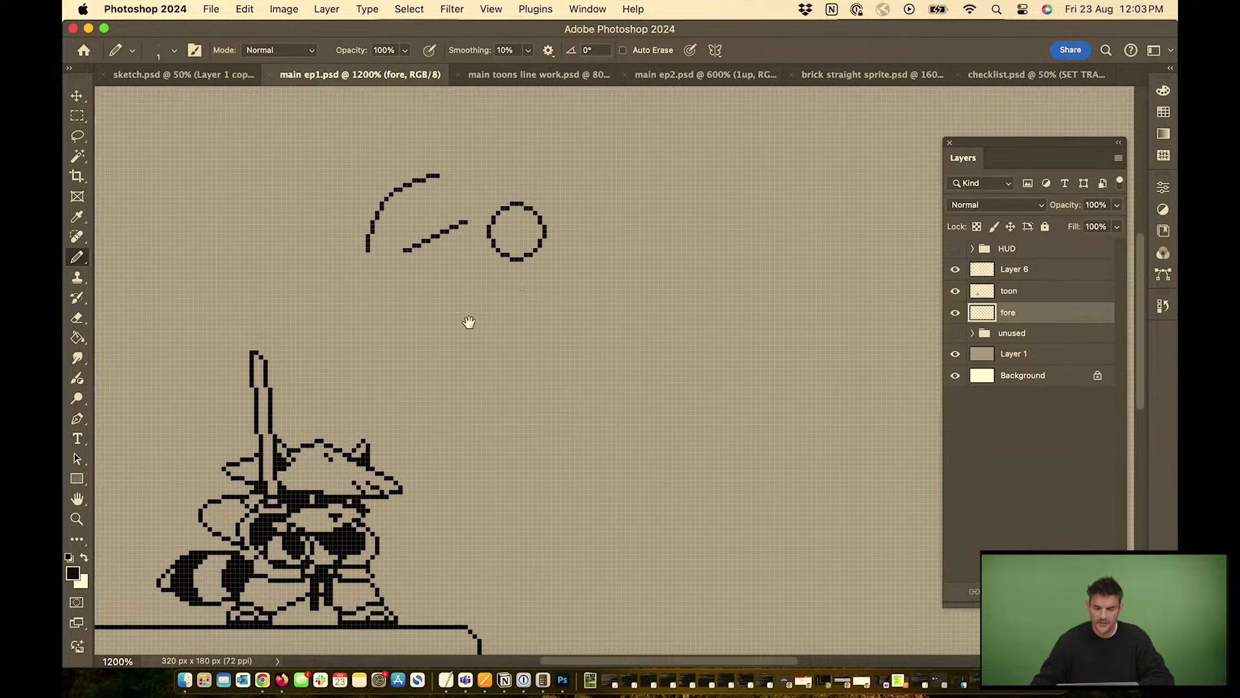
key("super+equal")
key("super+equal")
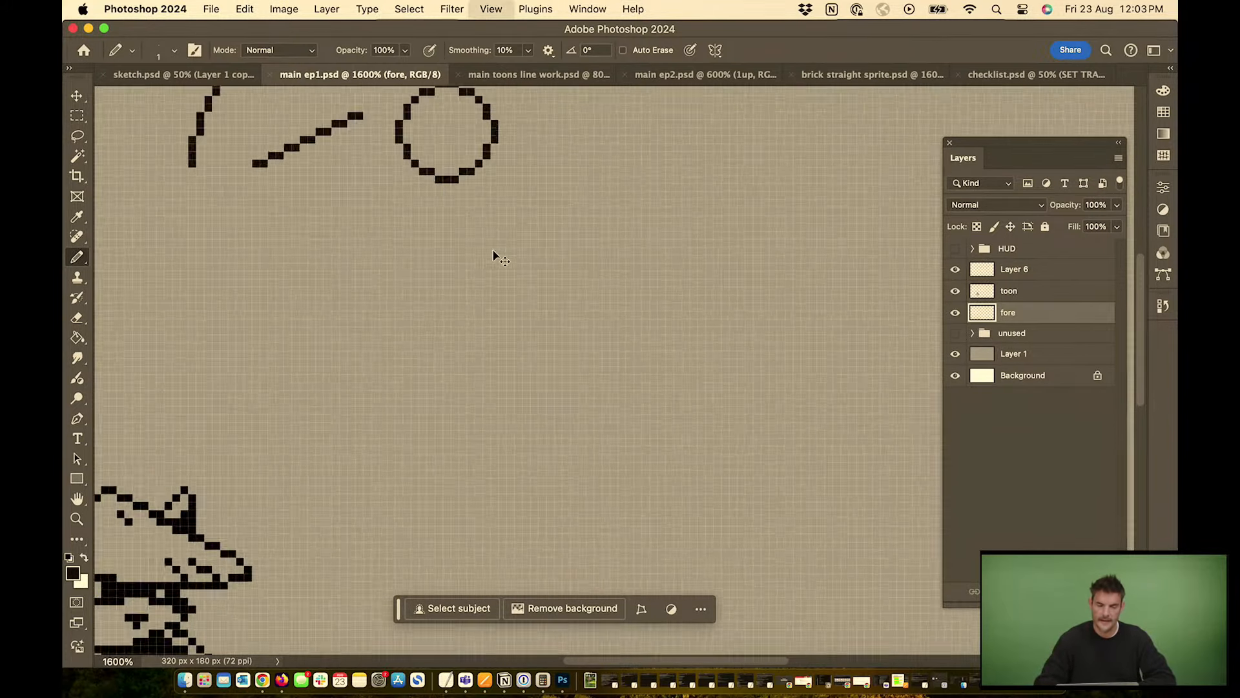
left_click_drag(419, 215, 539, 461)
mouse_move(453, 308)
left_mouse_down()
mouse_move(571, 401)
mouse_move(602, 402)
left_mouse_up()
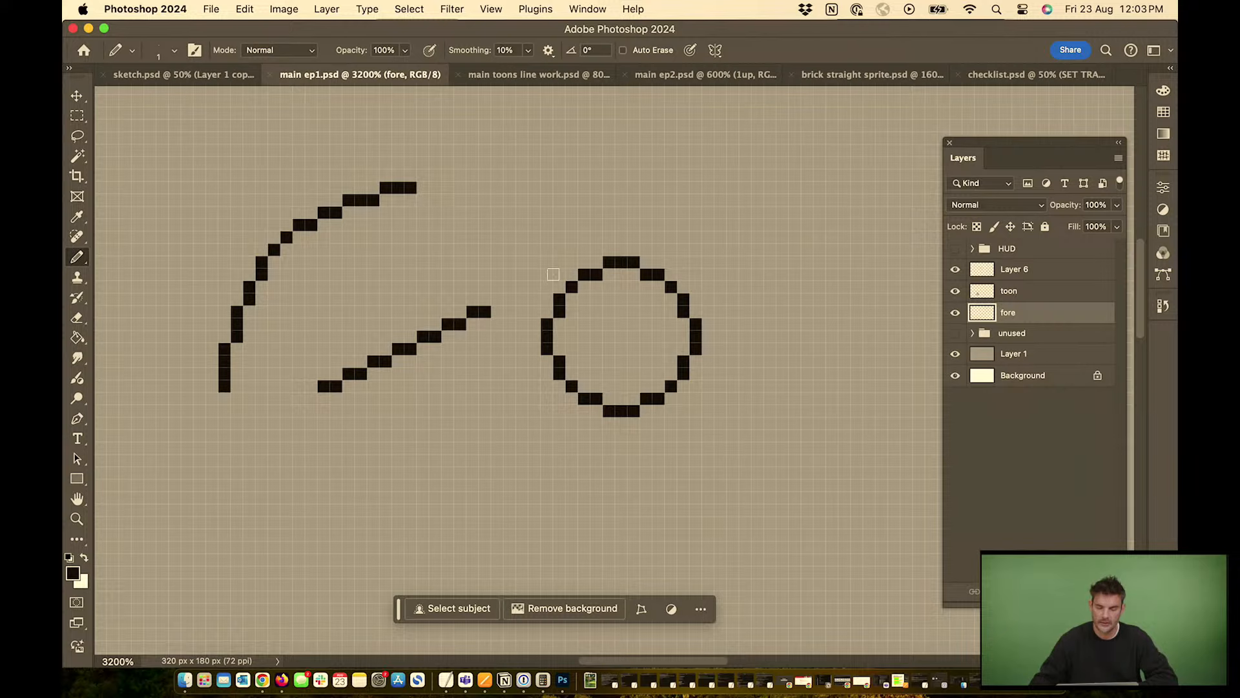
left_click(560, 286)
left_click(683, 286)
left_click(682, 386)
left_click(572, 398)
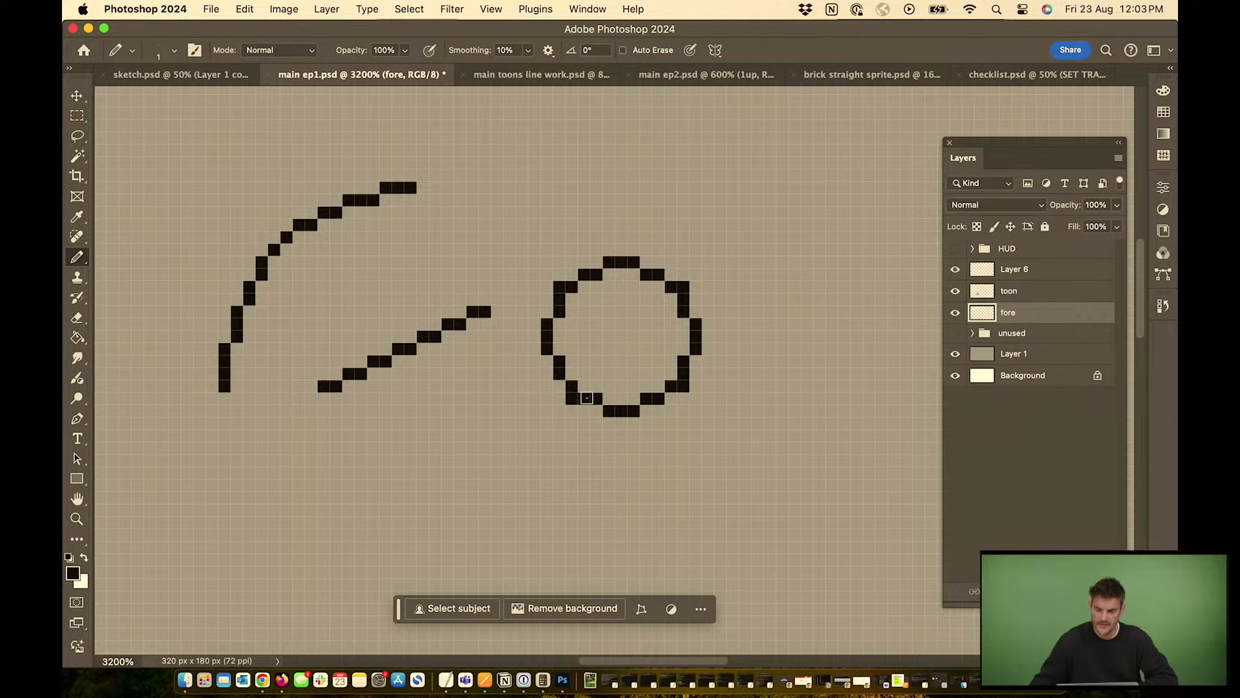
Add an extra black pixel in two of the stair-step joints at the lower end of the pixel diagonal line
key("super+minus")
key("super+minus")
key("super+minus")
key("super+minus")
key("super+minus")
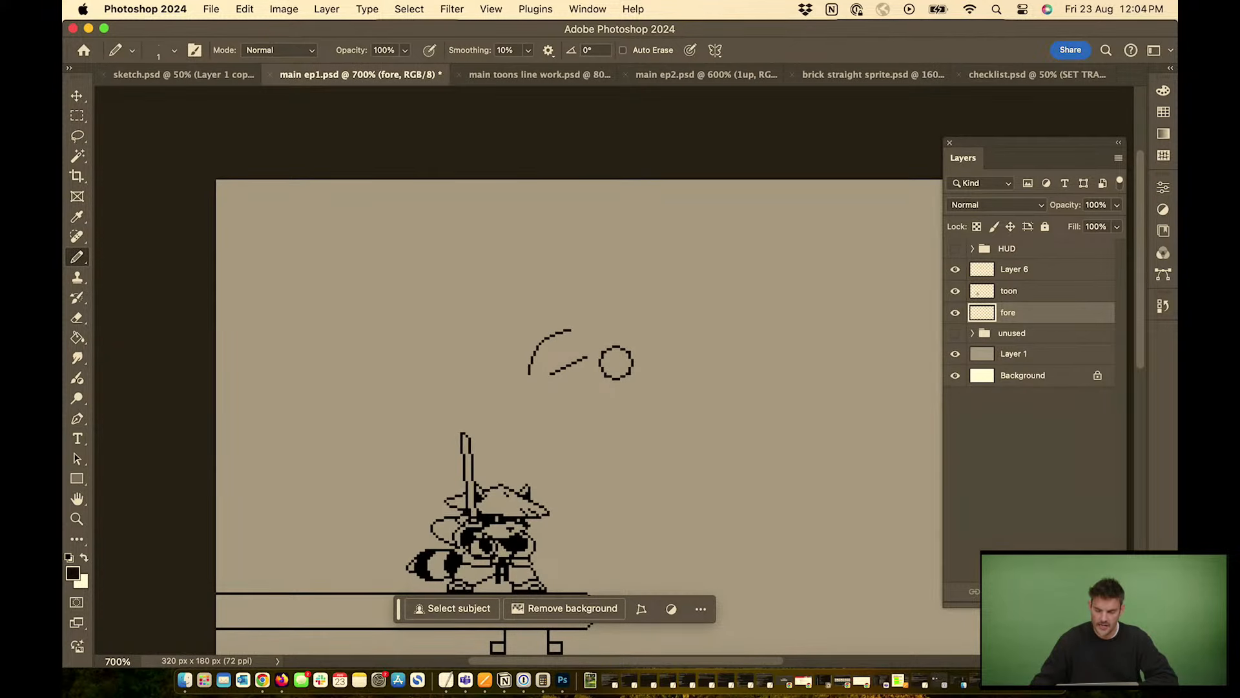
key("super+plus")
key("super+plus")
key("super+plus")
key("super+plus")
key("super+plus")
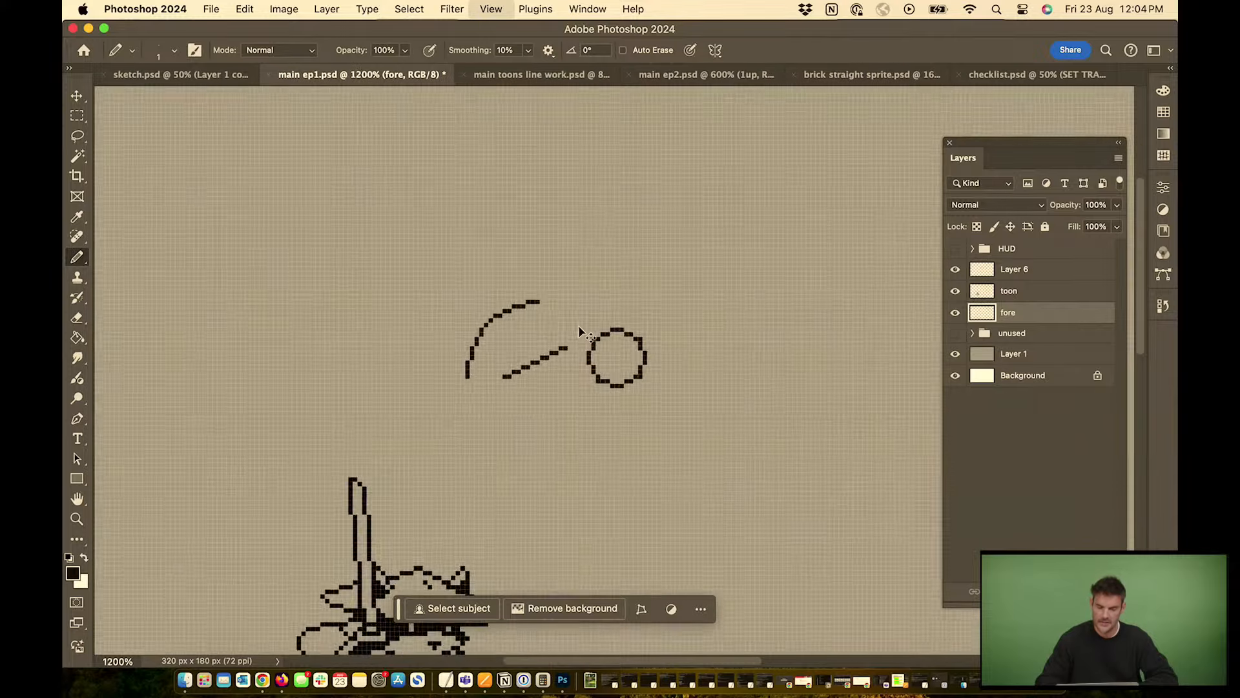
left_click(337, 374)
left_click(386, 349)
key("super+minus")
key("super+minus")
key("super+minus")
key("super+minus")
key("super+minus")
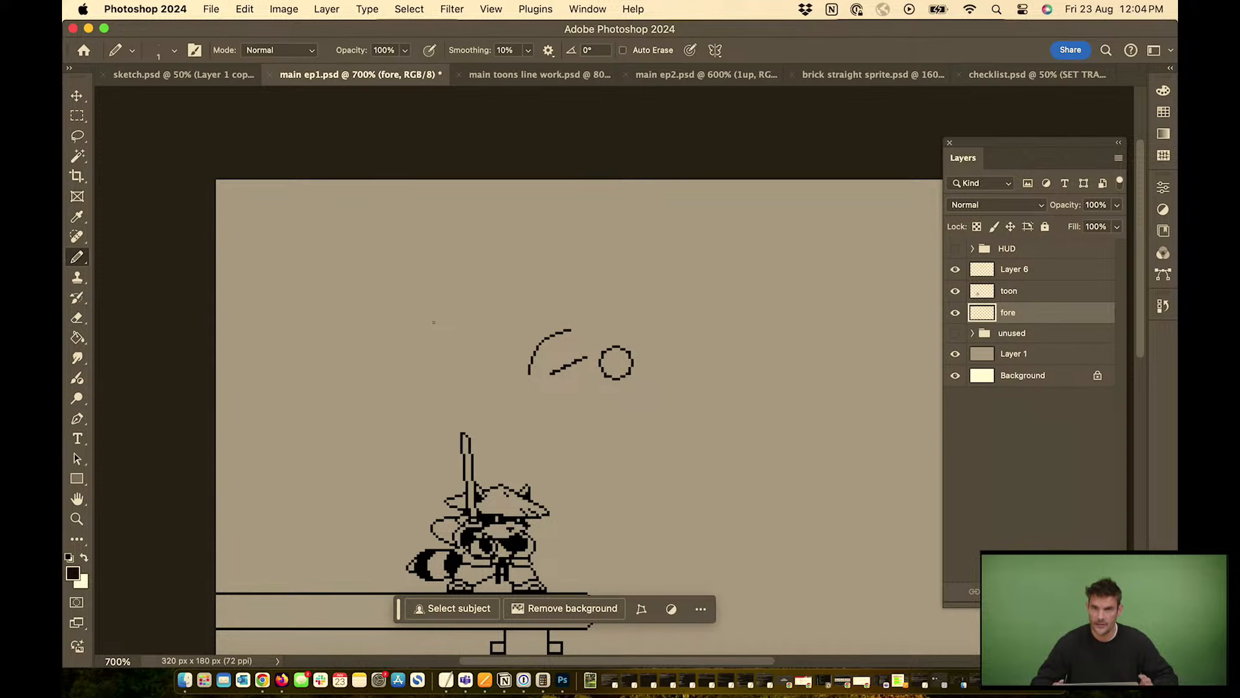
left_click_drag(514, 434, 500, 324)
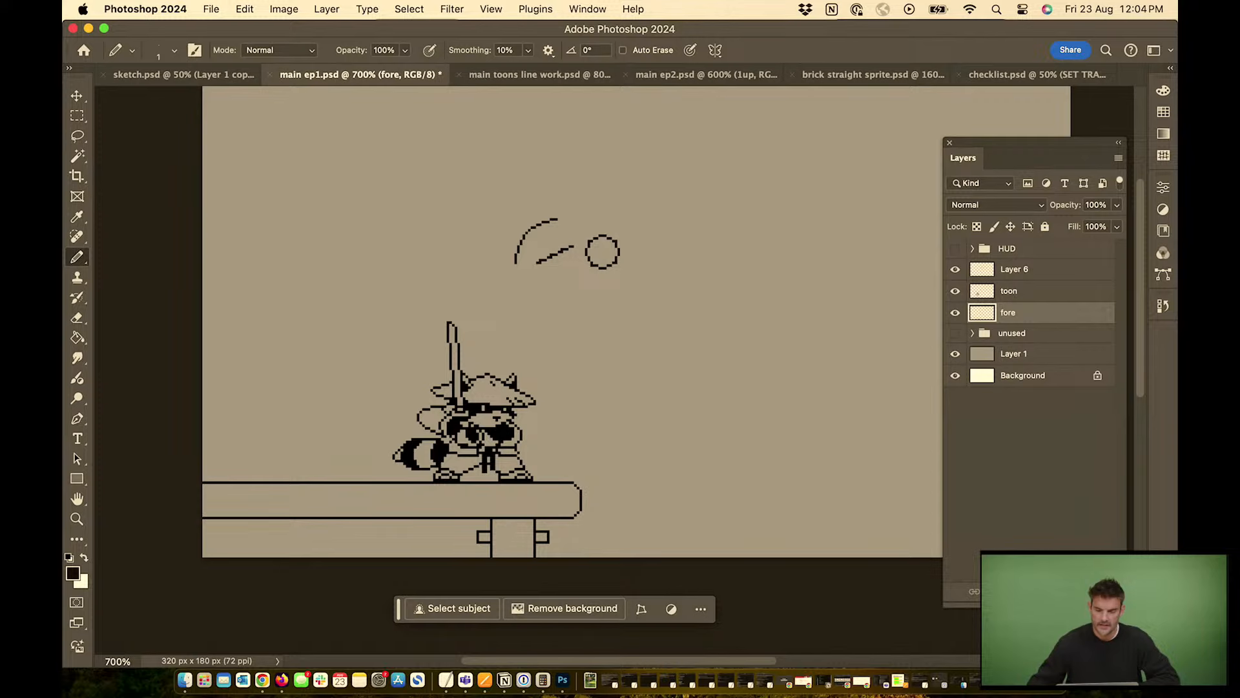
Switch to main ep2.psd and examine the five-tone palette swatches labelled 10, 20, 45, 65 and 85
left_click(712, 73)
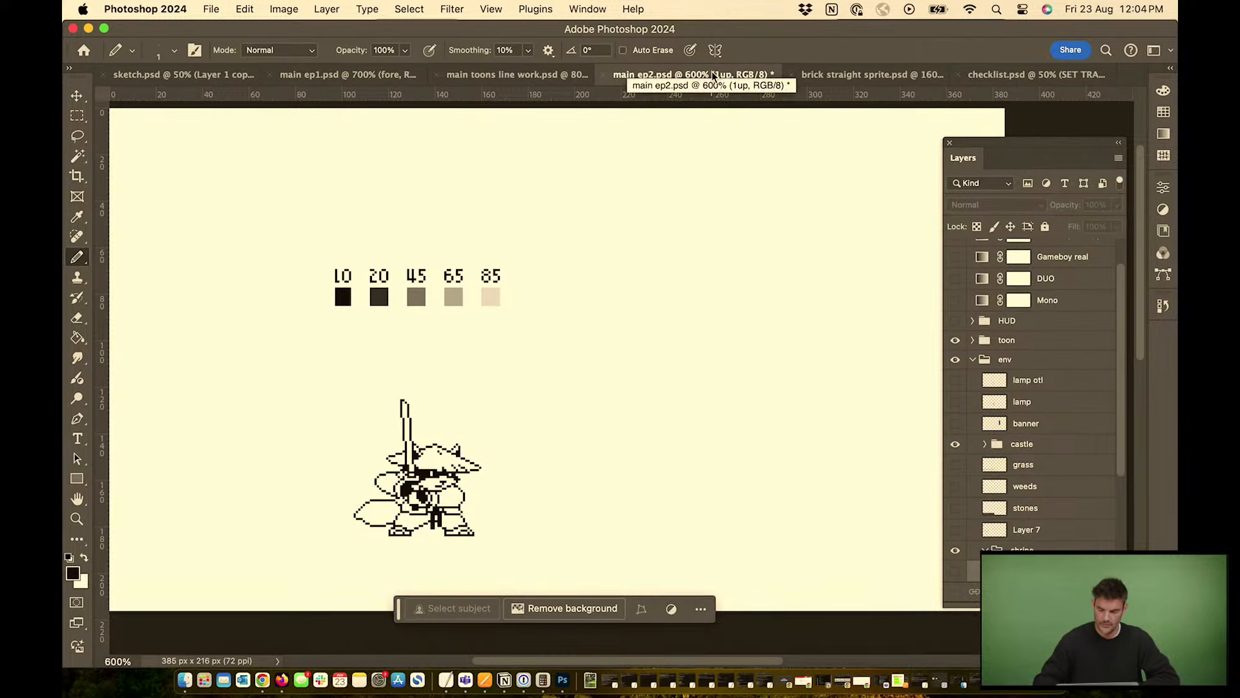
left_click_drag(494, 399, 556, 342)
key("super+equal")
key("super+equal")
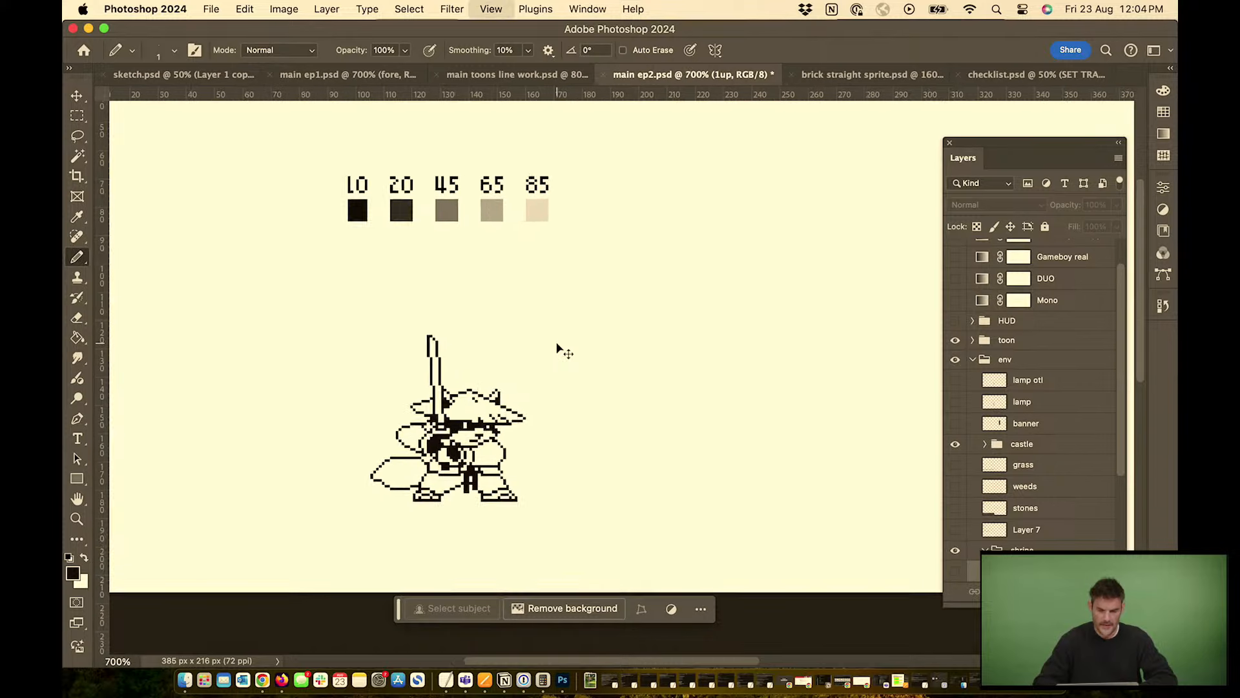
left_click_drag(478, 319, 516, 332)
key("super+r")
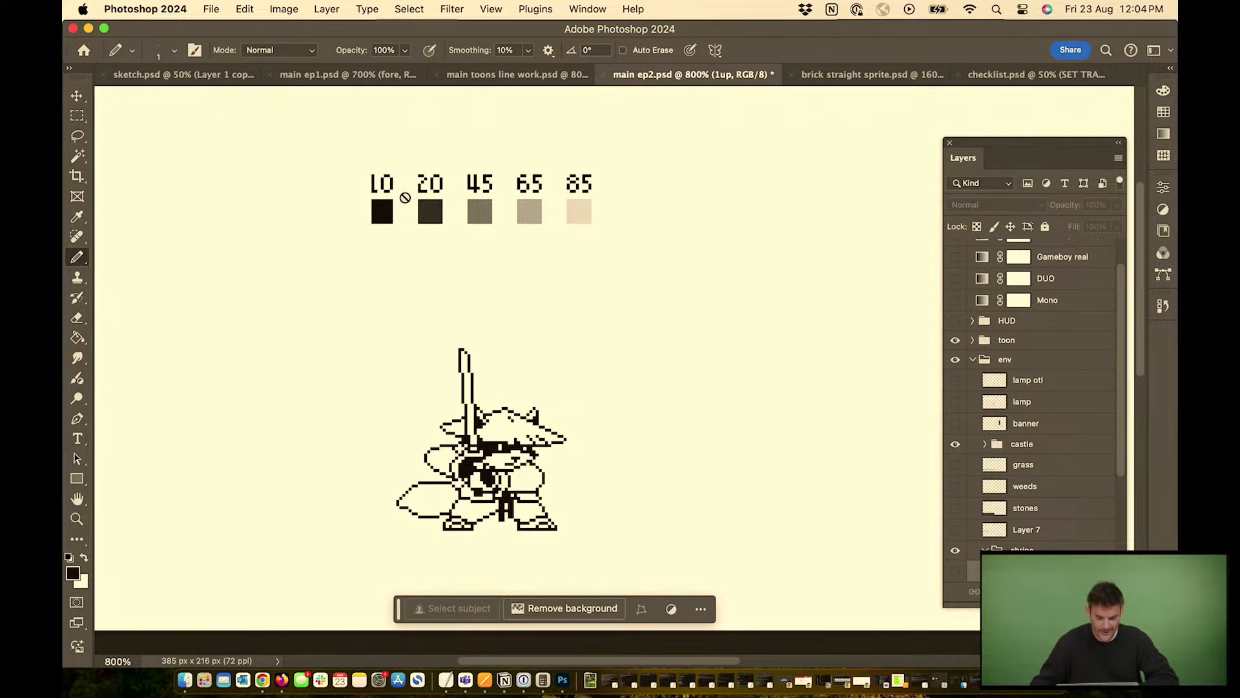
key("super+equal")
left_click_drag(424, 195, 599, 426)
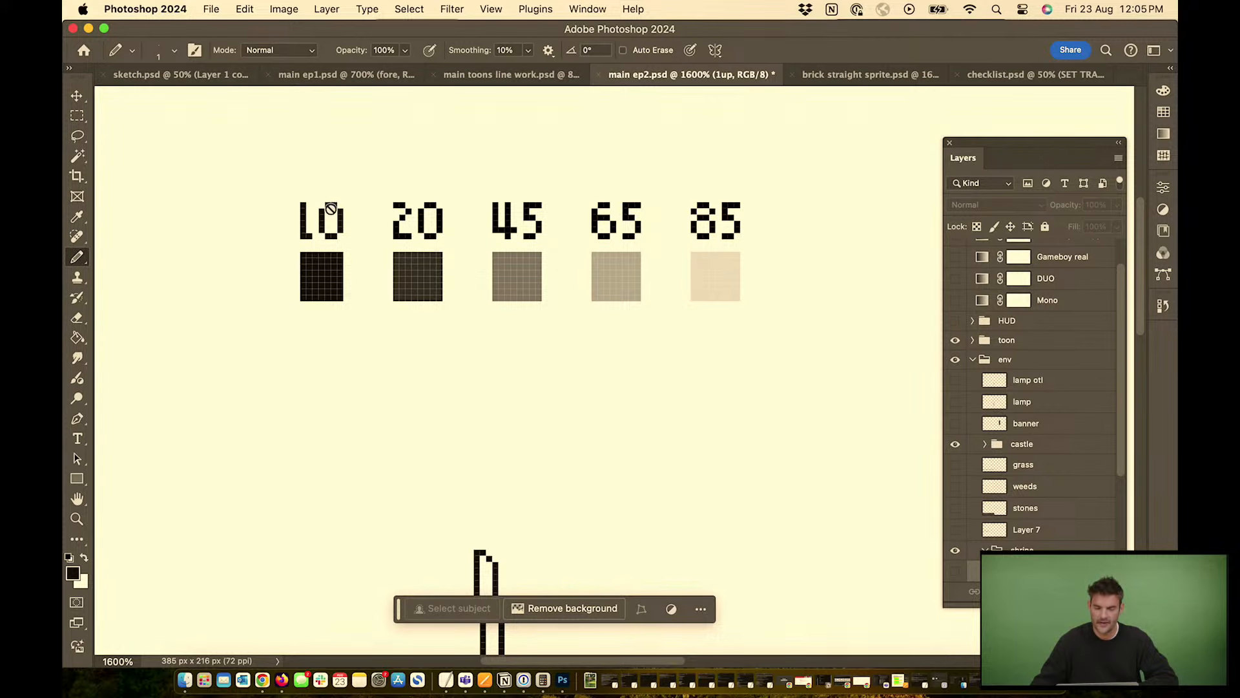
left_click_drag(468, 274, 204, 276)
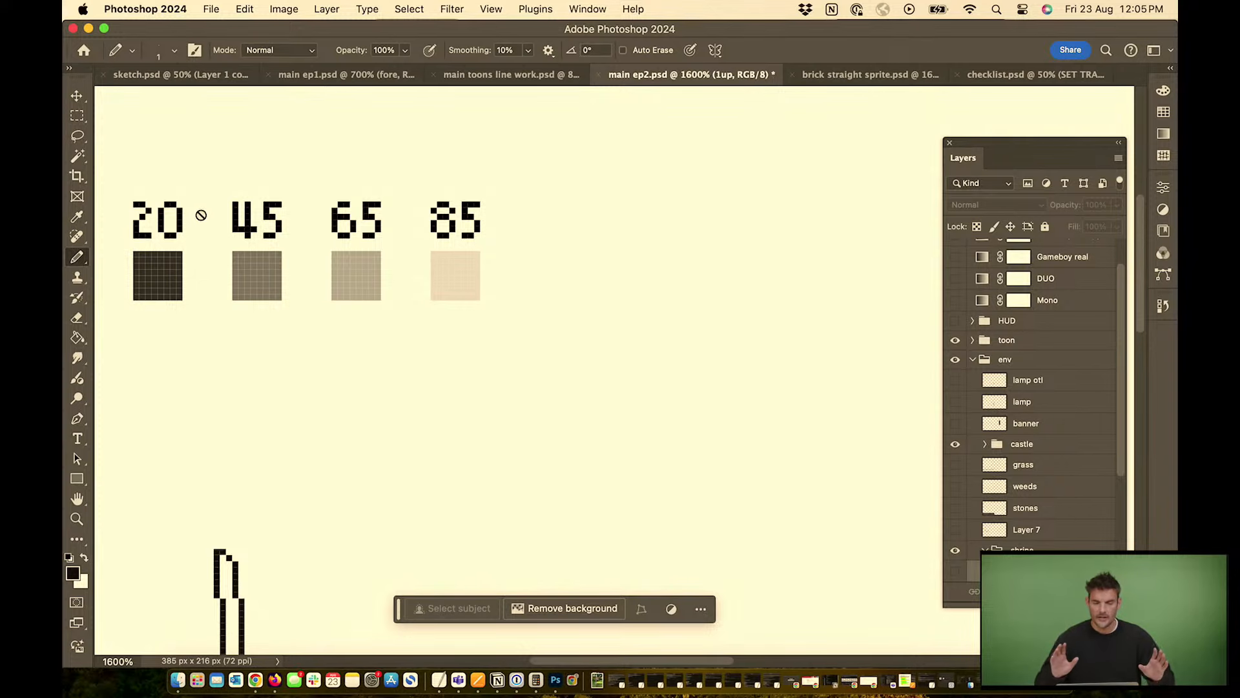
left_click_drag(197, 214, 360, 213)
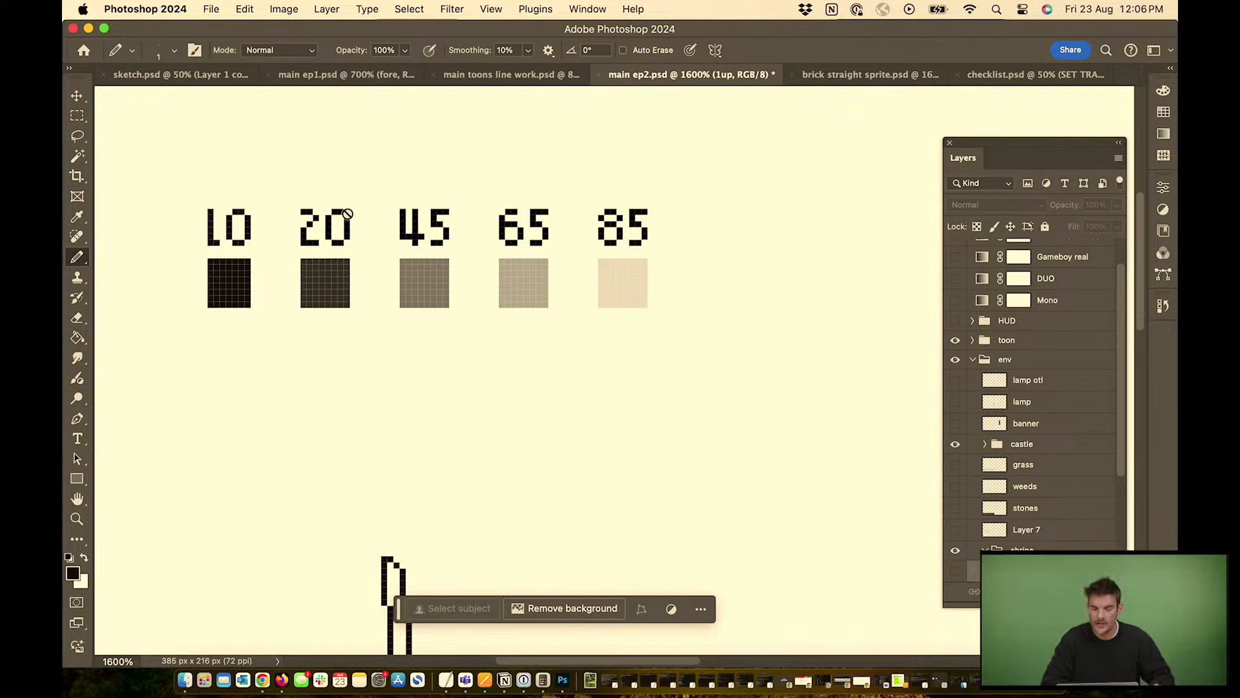
Check the brightness value of the foreground colour in the Color Picker, leaving the colour as it is
left_click_drag(423, 392, 358, 122)
left_click_drag(480, 406, 481, 316)
key("i")
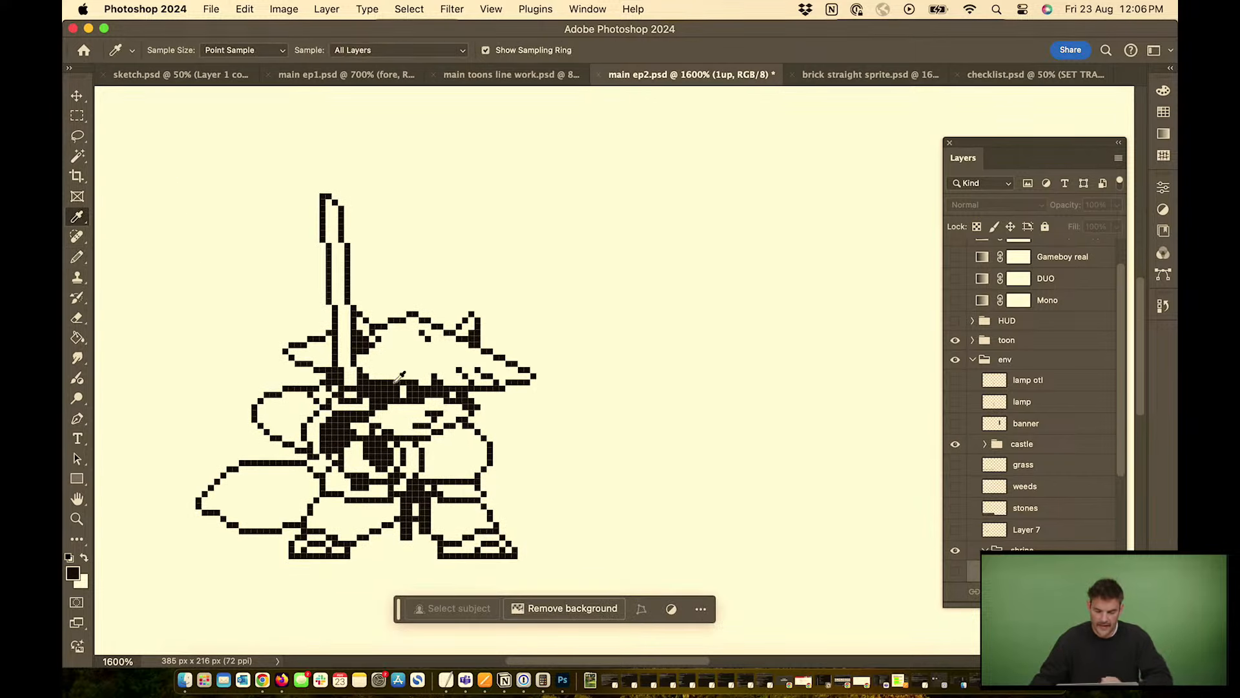
left_click(73, 573)
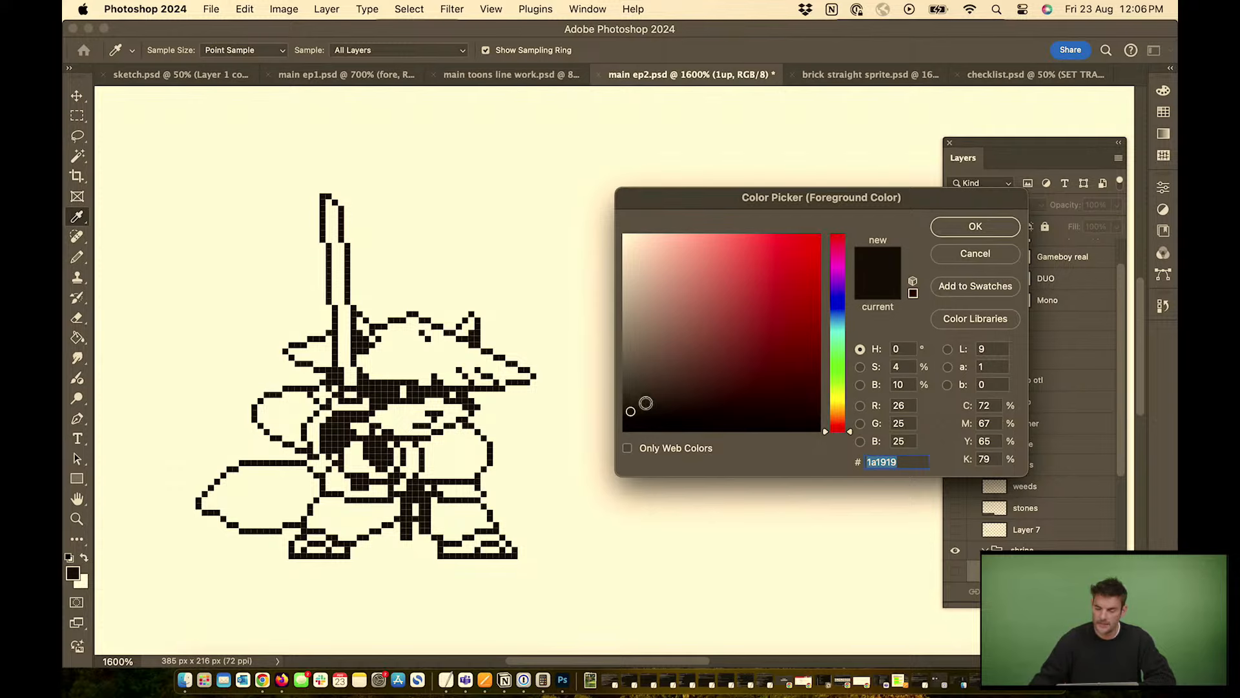
left_click(909, 386)
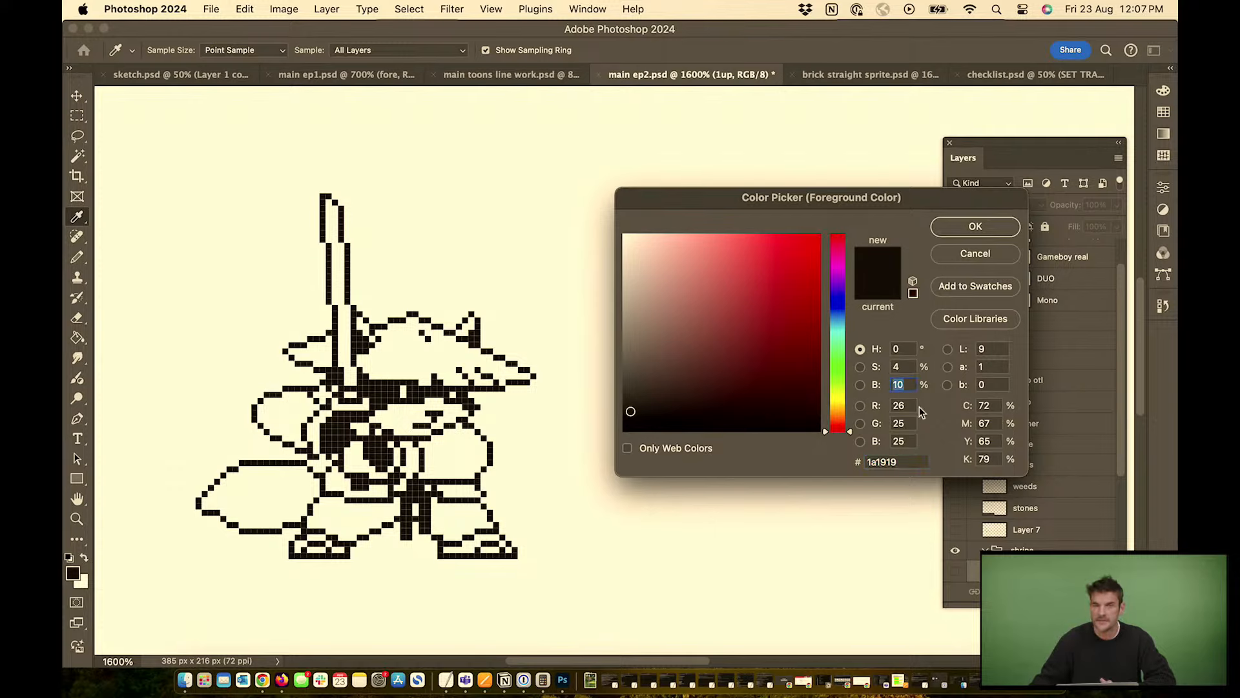
left_click(971, 251)
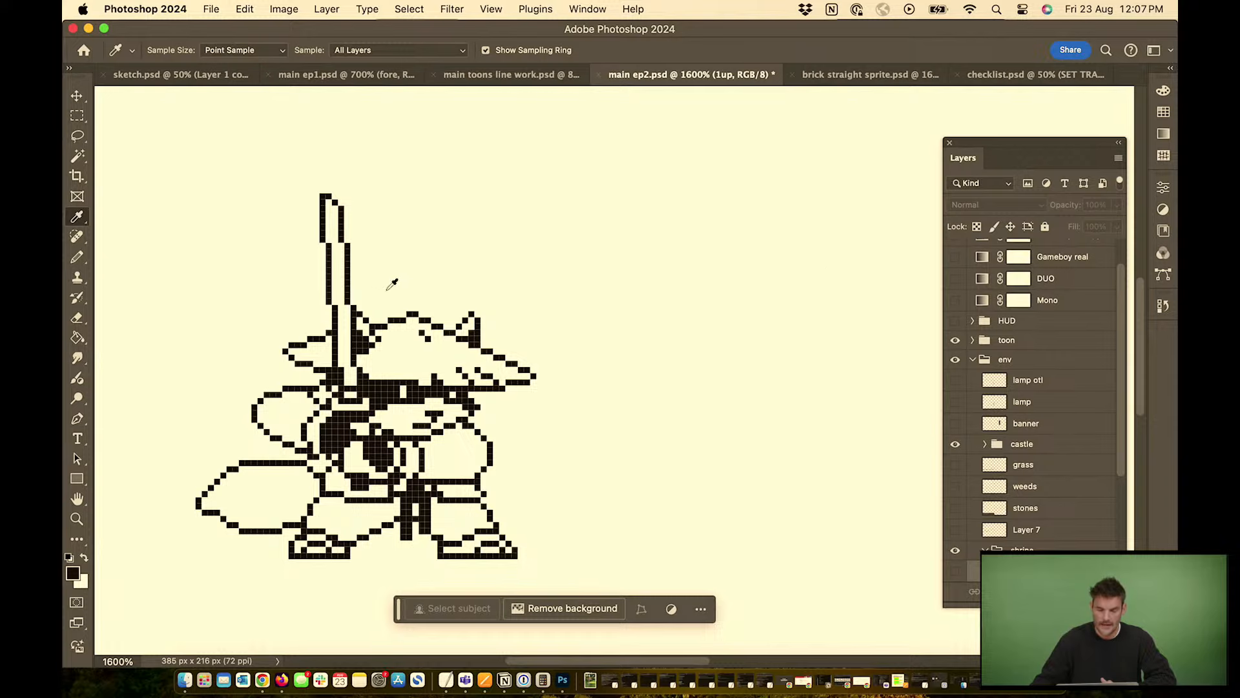
Move the palette swatches down so they sit just above the raccoon's sword
left_click_drag(427, 244, 518, 366)
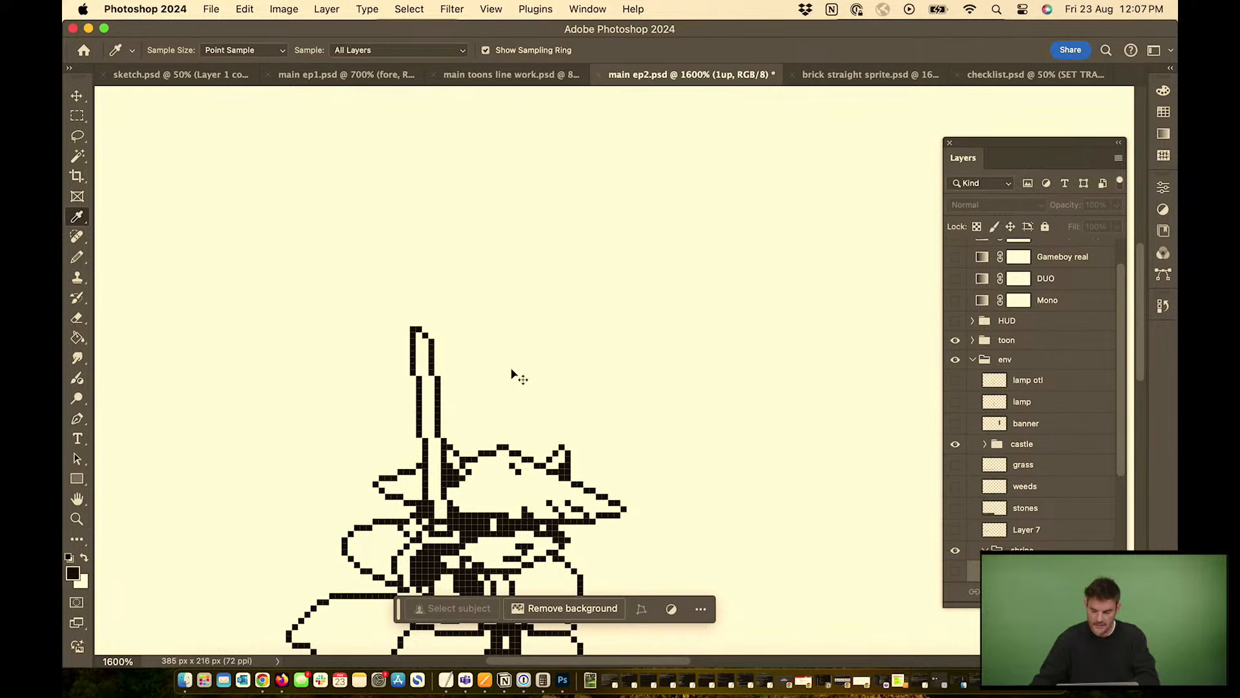
key("super+minus")
scroll(532, 367, "right", 3)
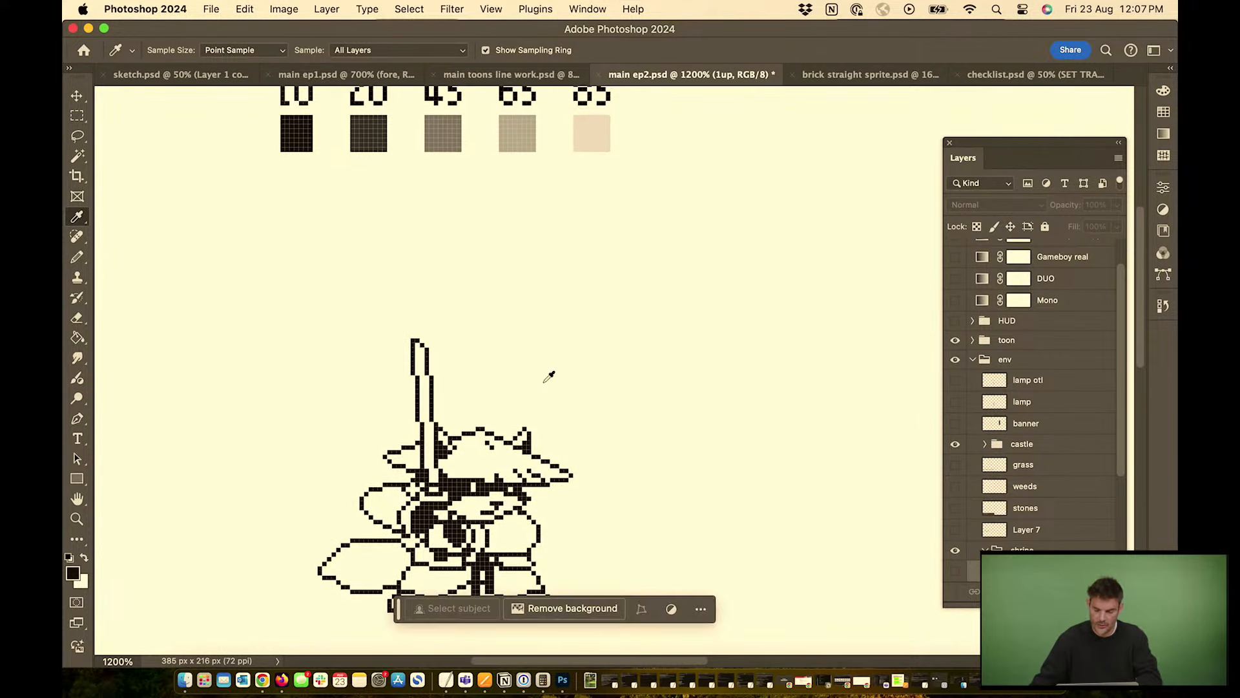
key("v")
left_click_drag(439, 141, 466, 300)
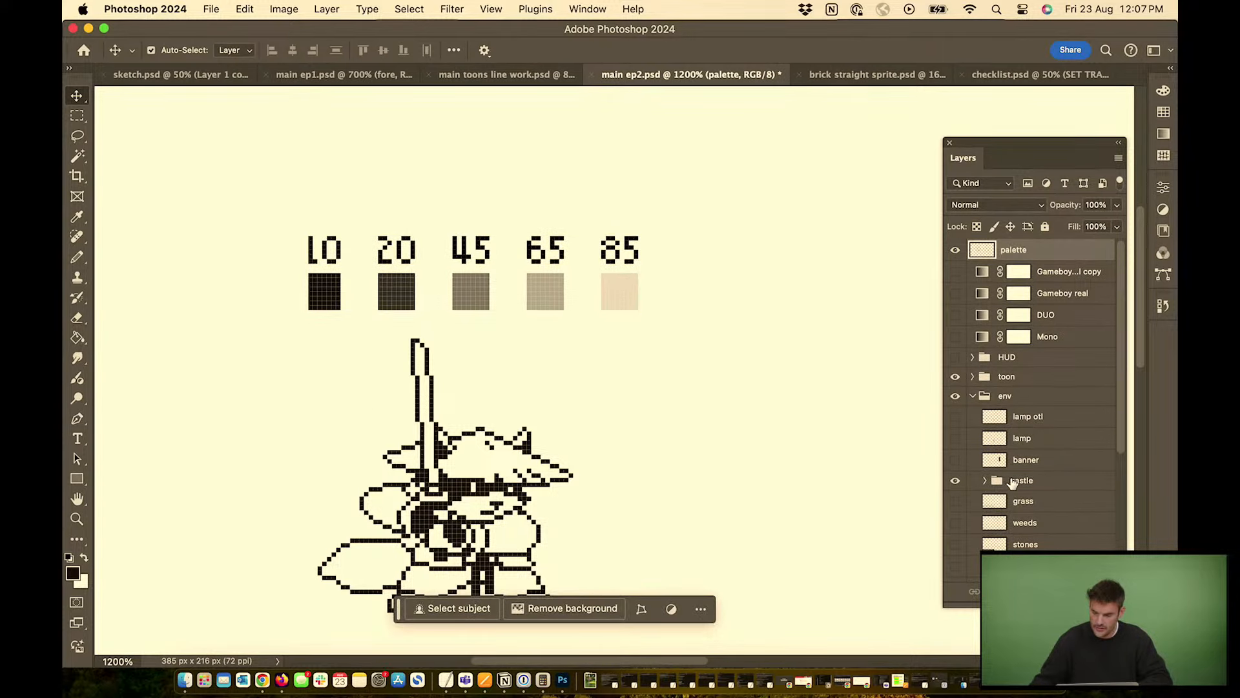
Inspect the layers in the toon group by toggling the visibility of Layer 8 and the cols layer
left_click(467, 498)
left_click(1045, 420)
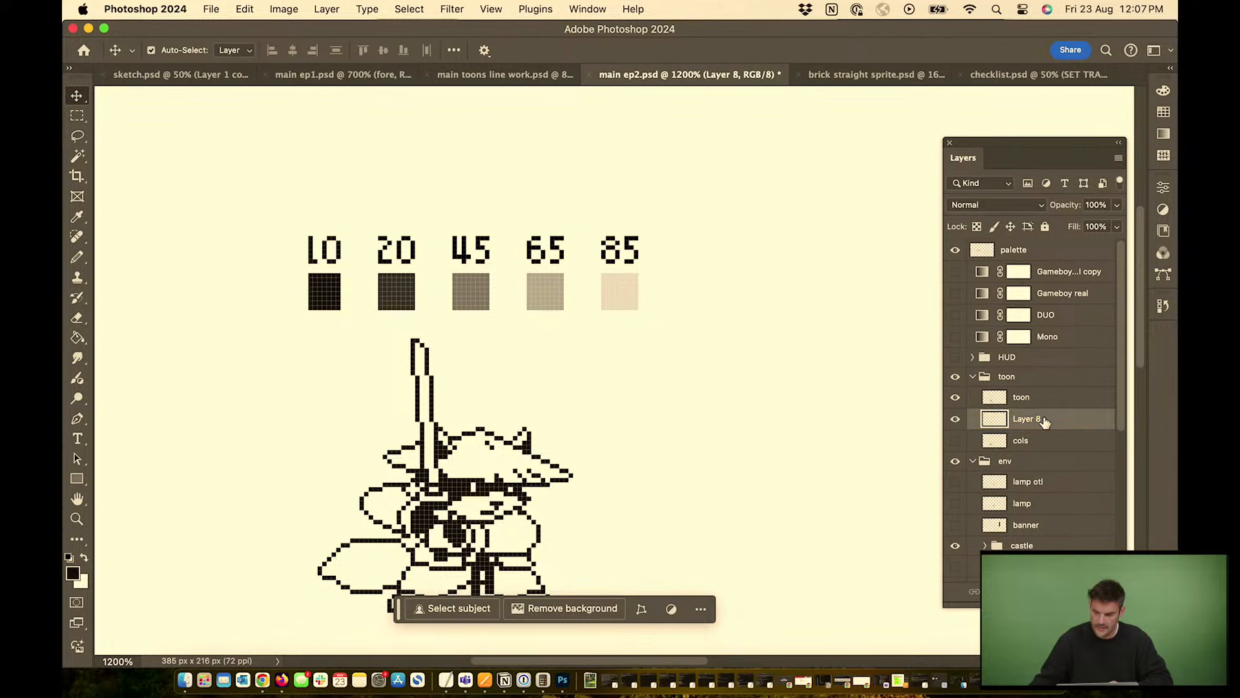
left_click(955, 420)
left_click(954, 420)
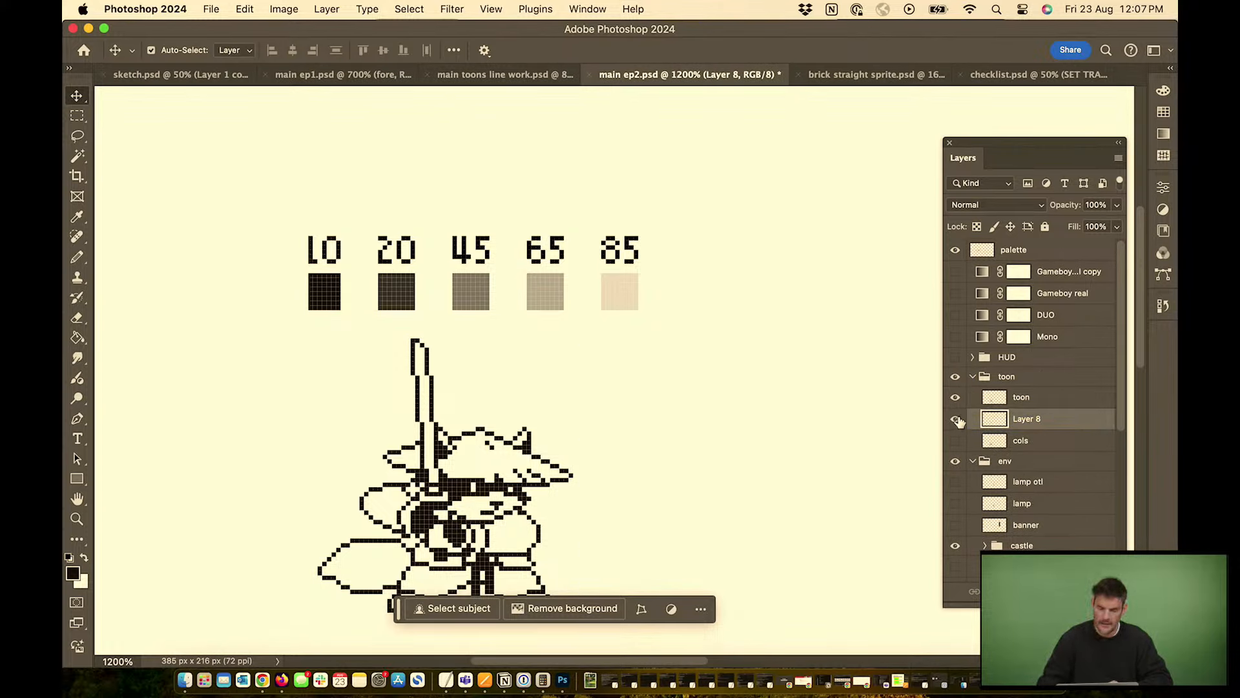
left_click(955, 440)
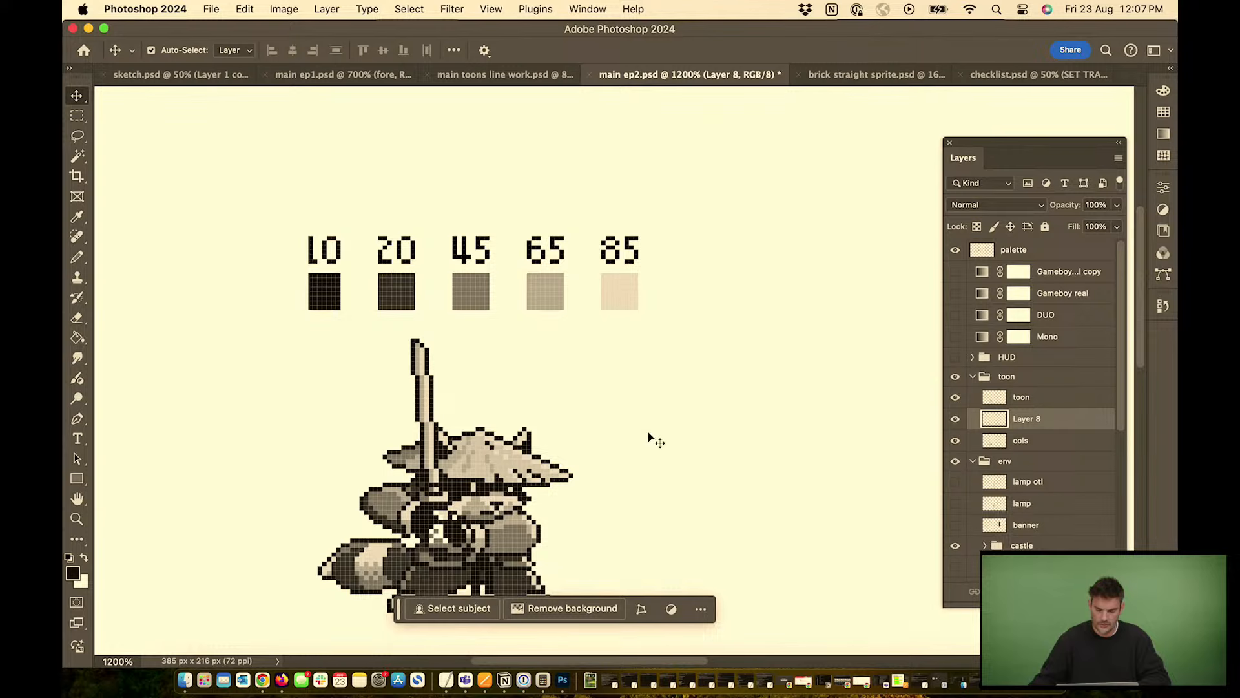
left_click(955, 440)
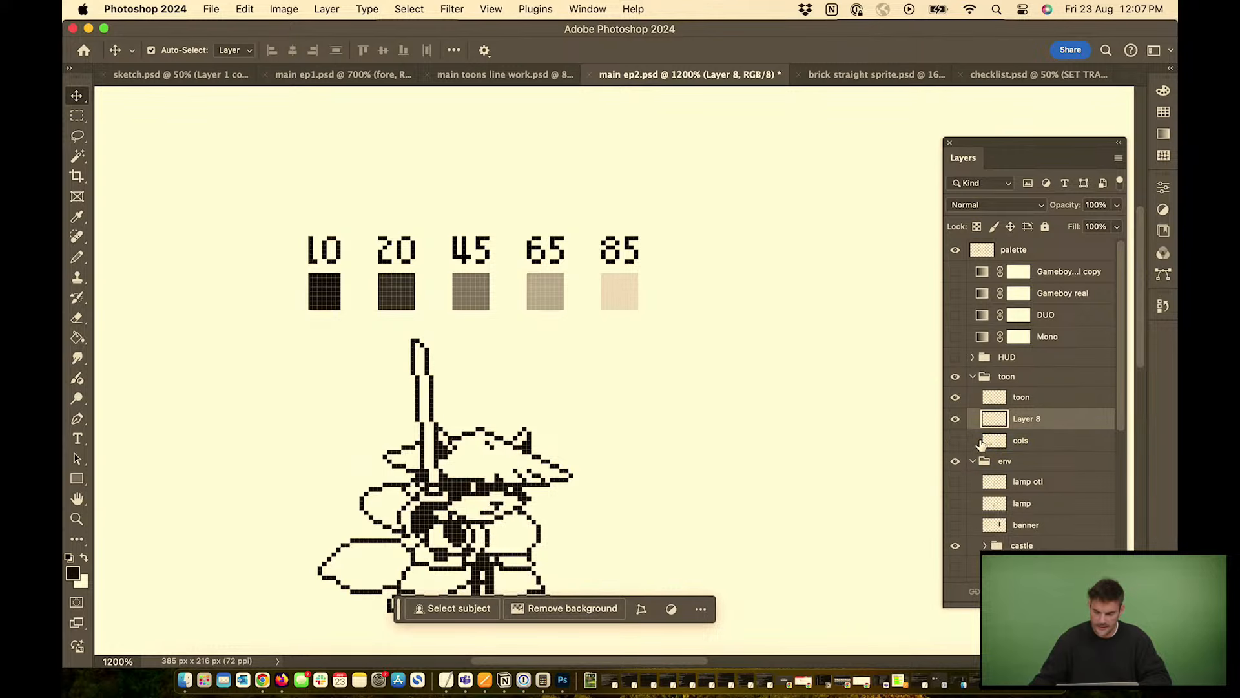
Sample the 85 palette tone as the foreground colour and ready the Paint Bucket on the toon layer
key("super+equal")
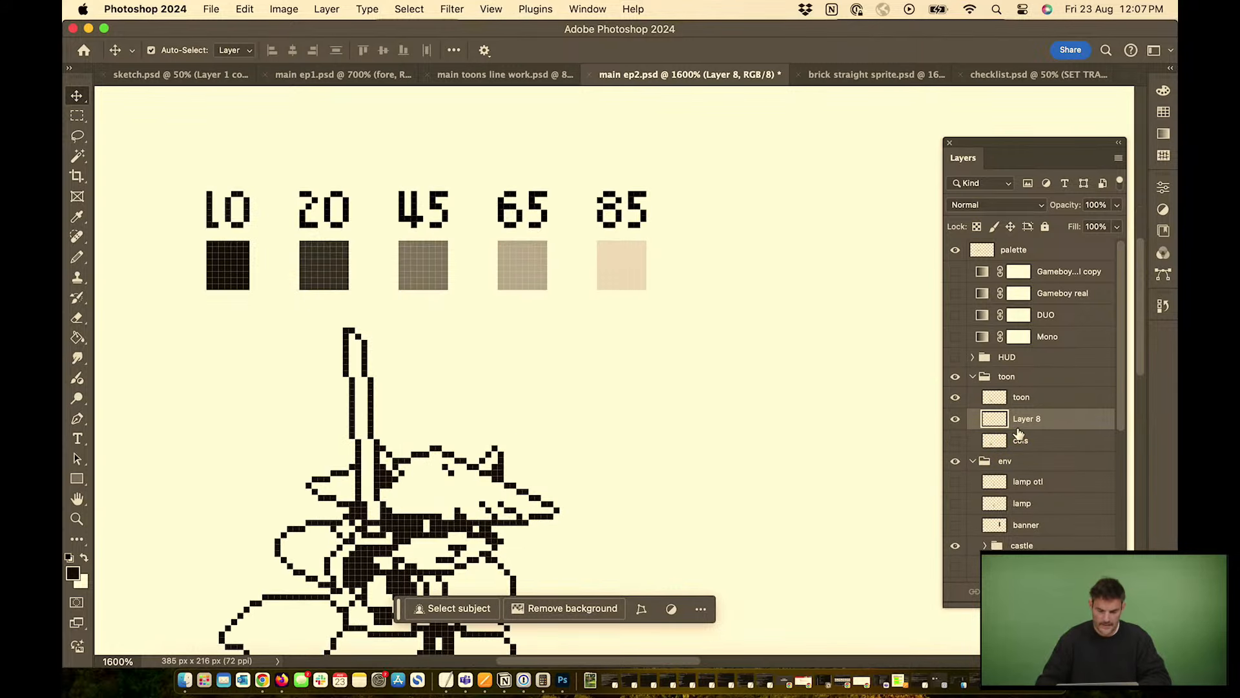
left_click_drag(569, 436, 634, 337)
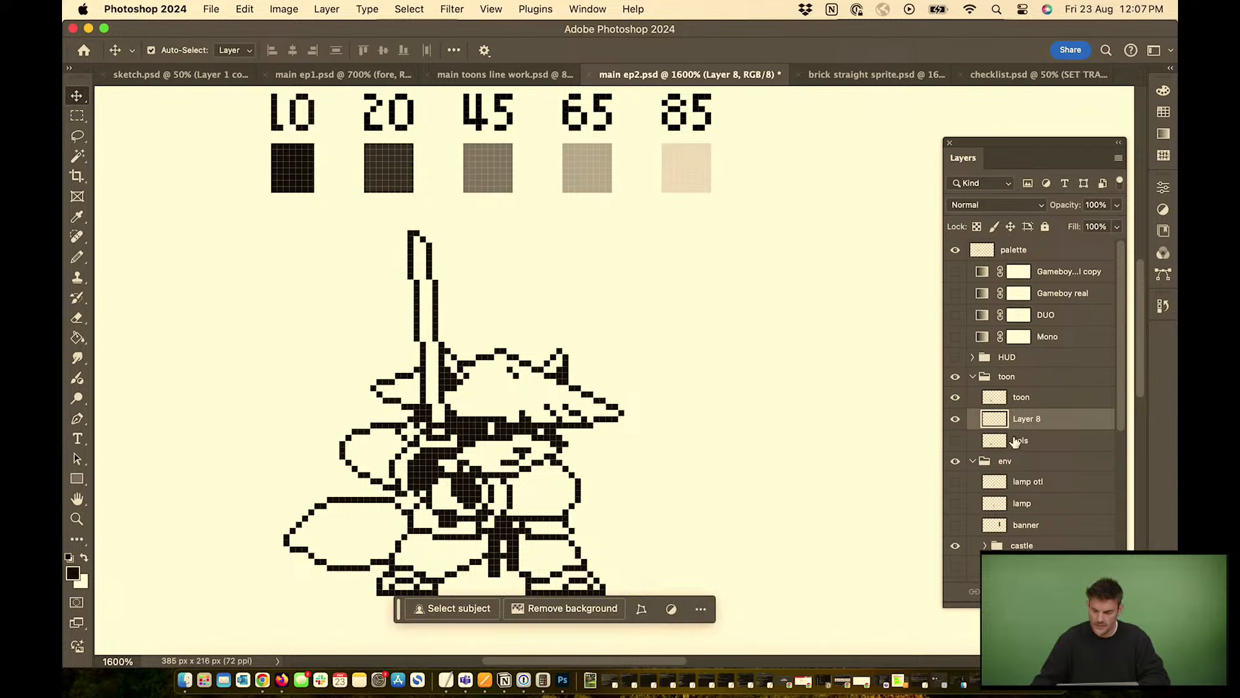
key("i")
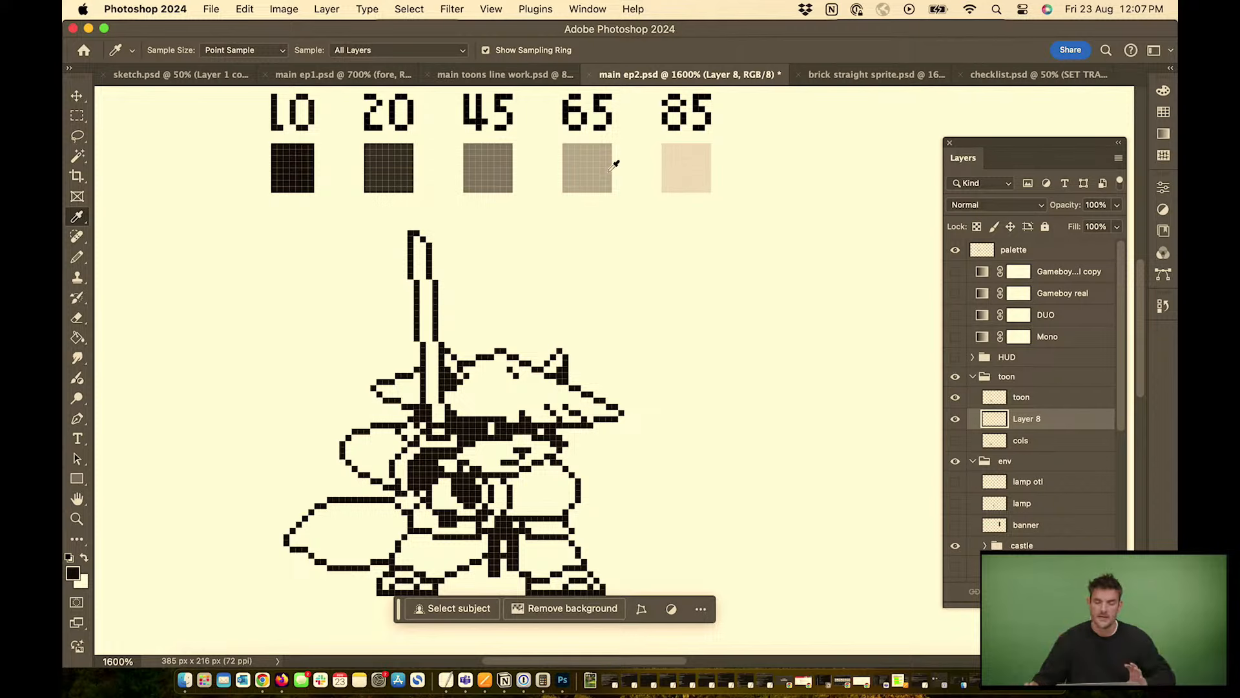
left_click(691, 155)
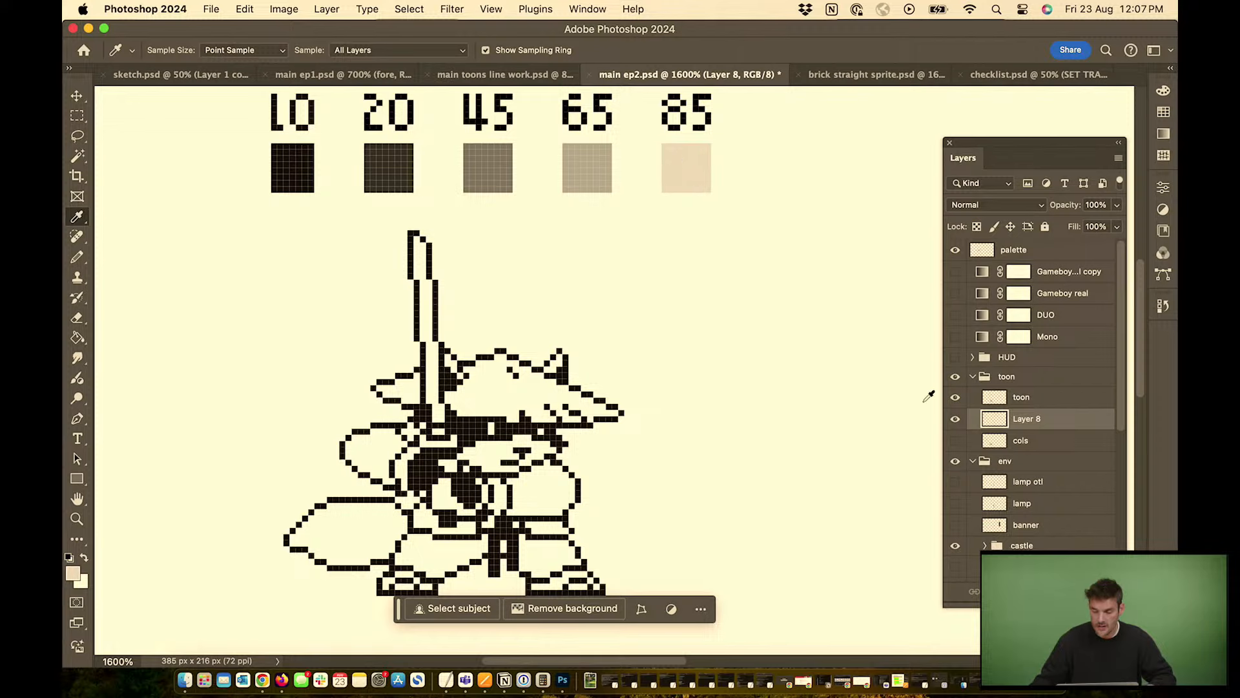
left_click(1036, 399)
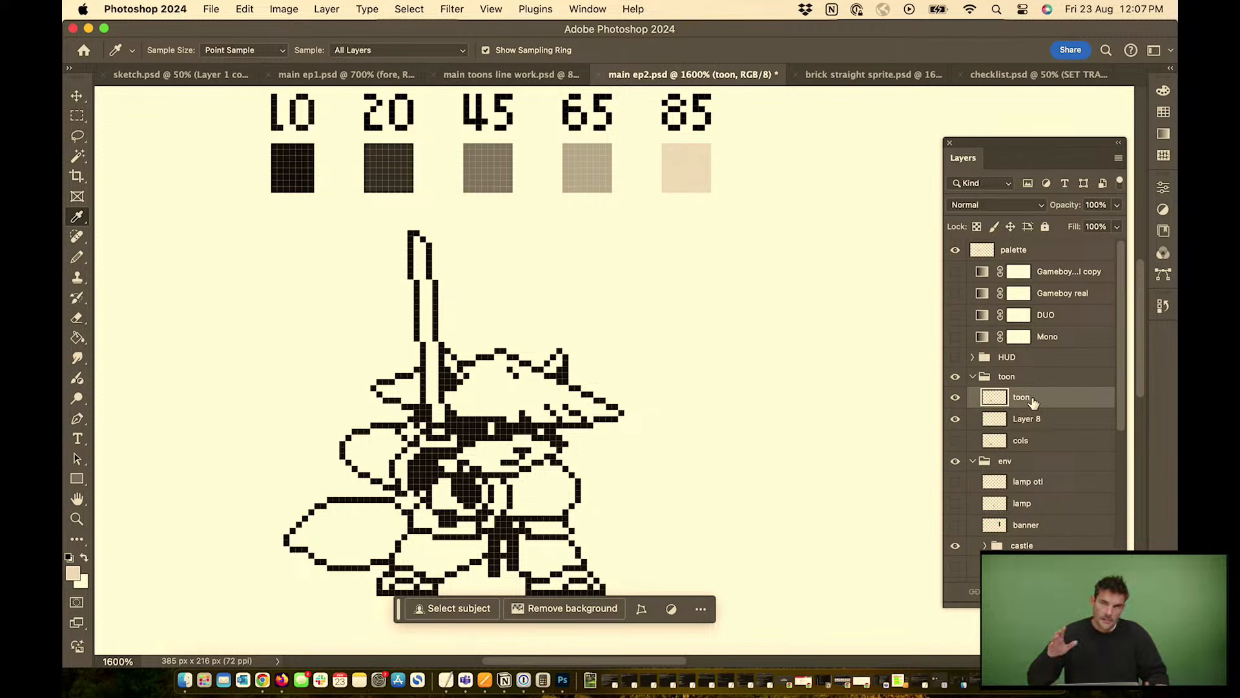
key("g")
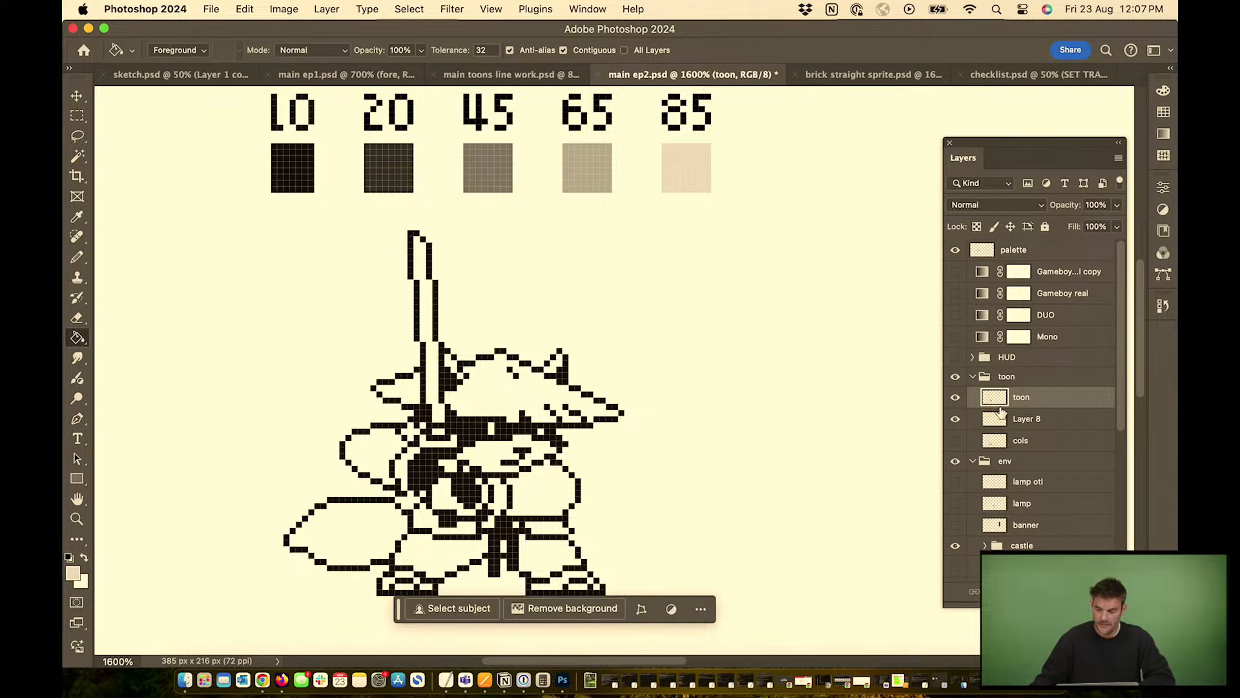
Test an anti-aliased Paint Bucket fill on the raccoon's hat, inspect its edge pixels up close and undo it
left_click(501, 398)
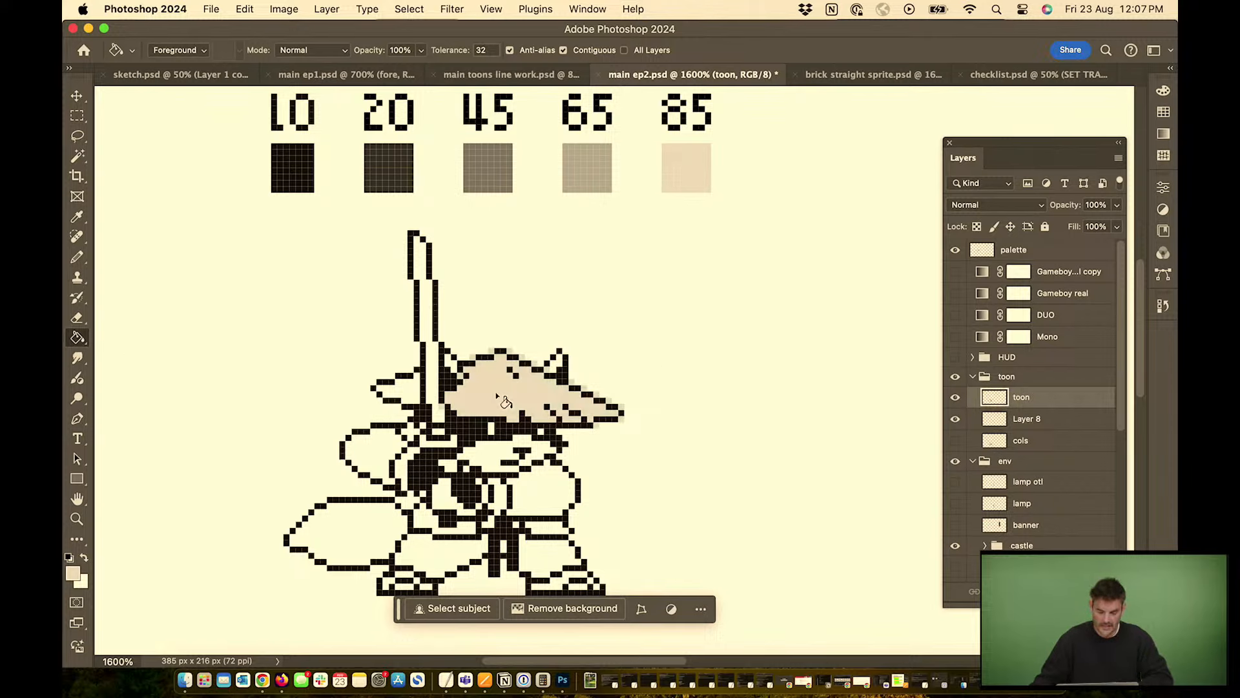
key("super+z")
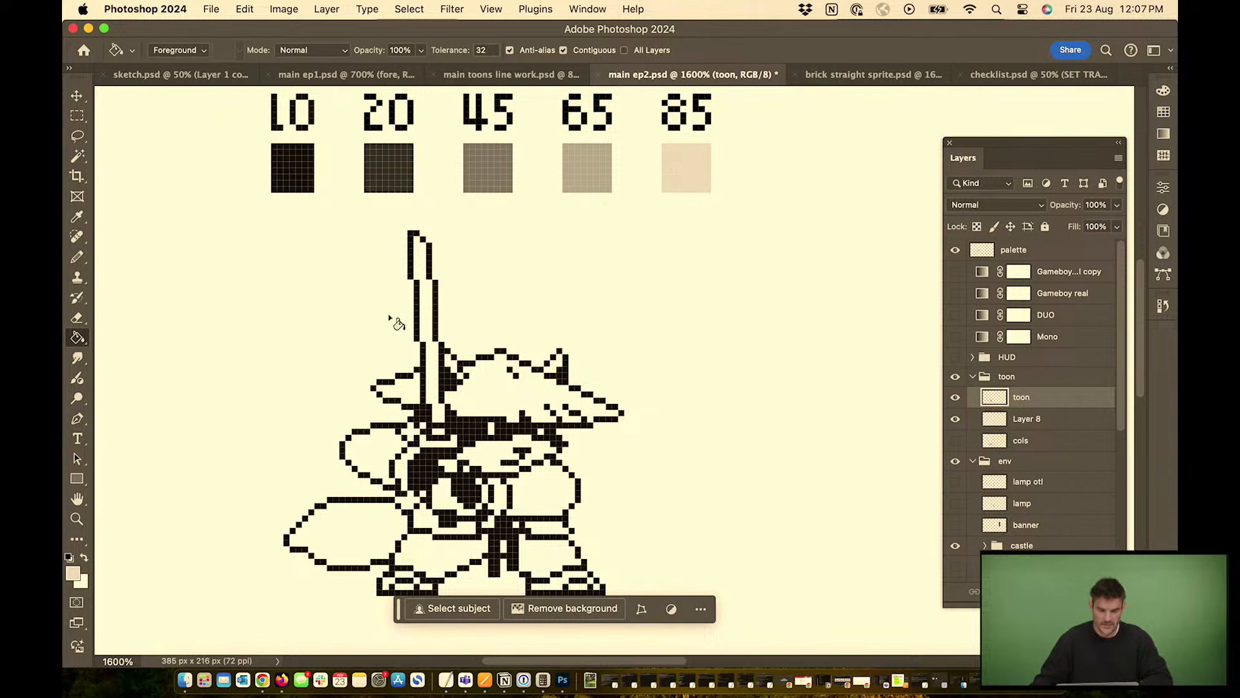
left_click(509, 49)
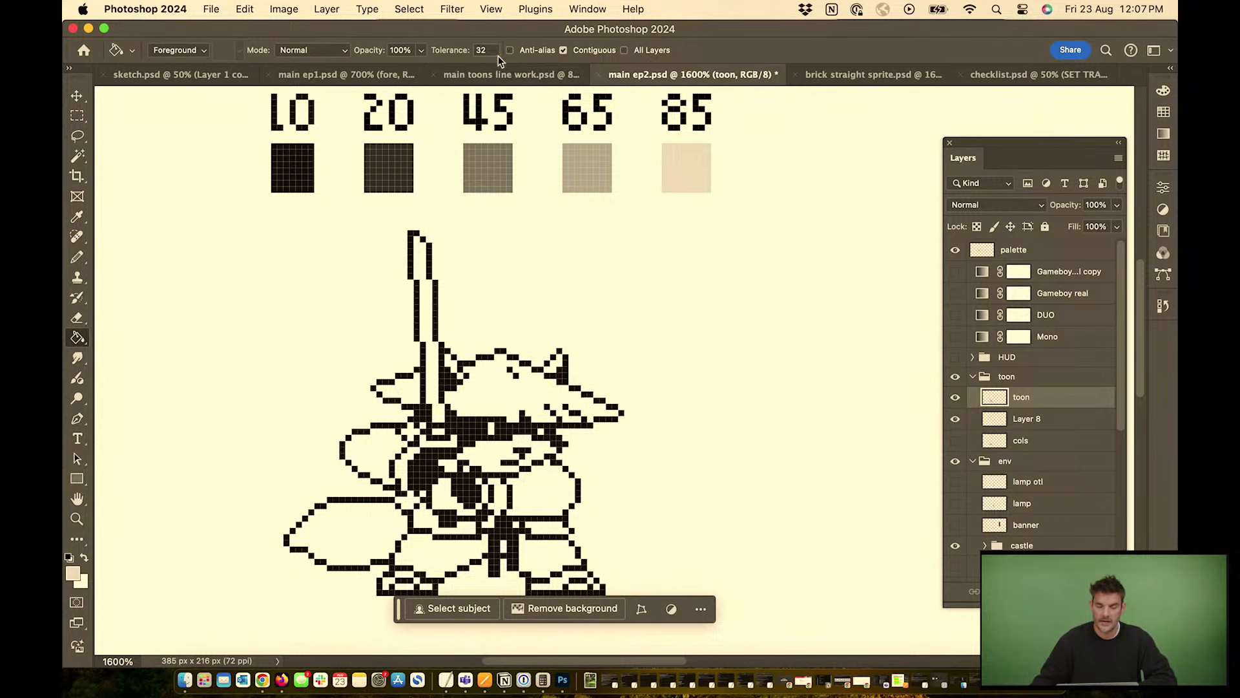
left_click(511, 50)
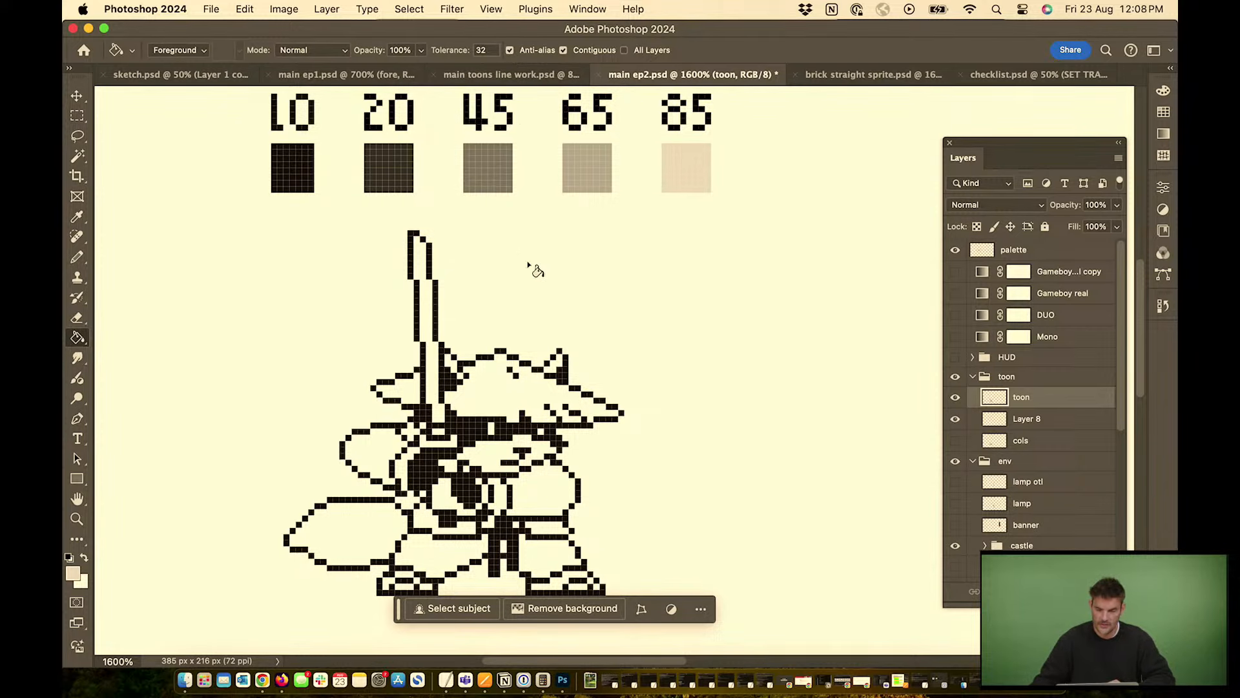
left_click(538, 387)
scroll(546, 394, "up", 5)
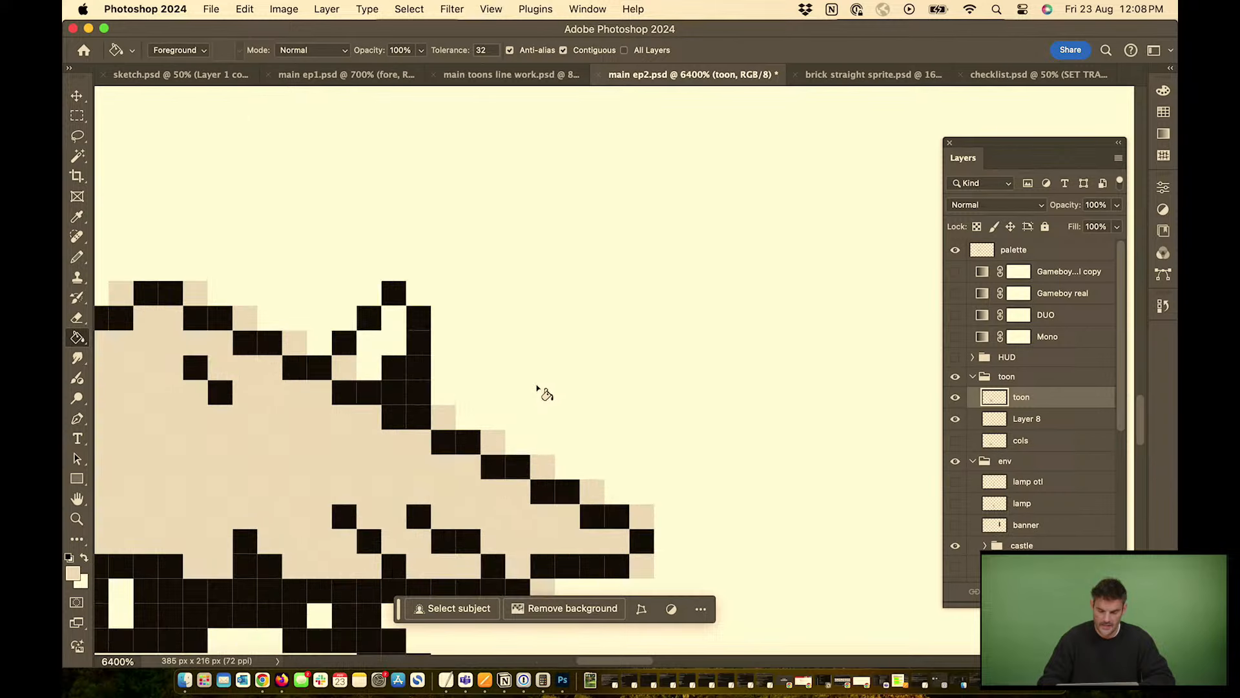
left_click_drag(368, 421, 589, 349)
key("super+z")
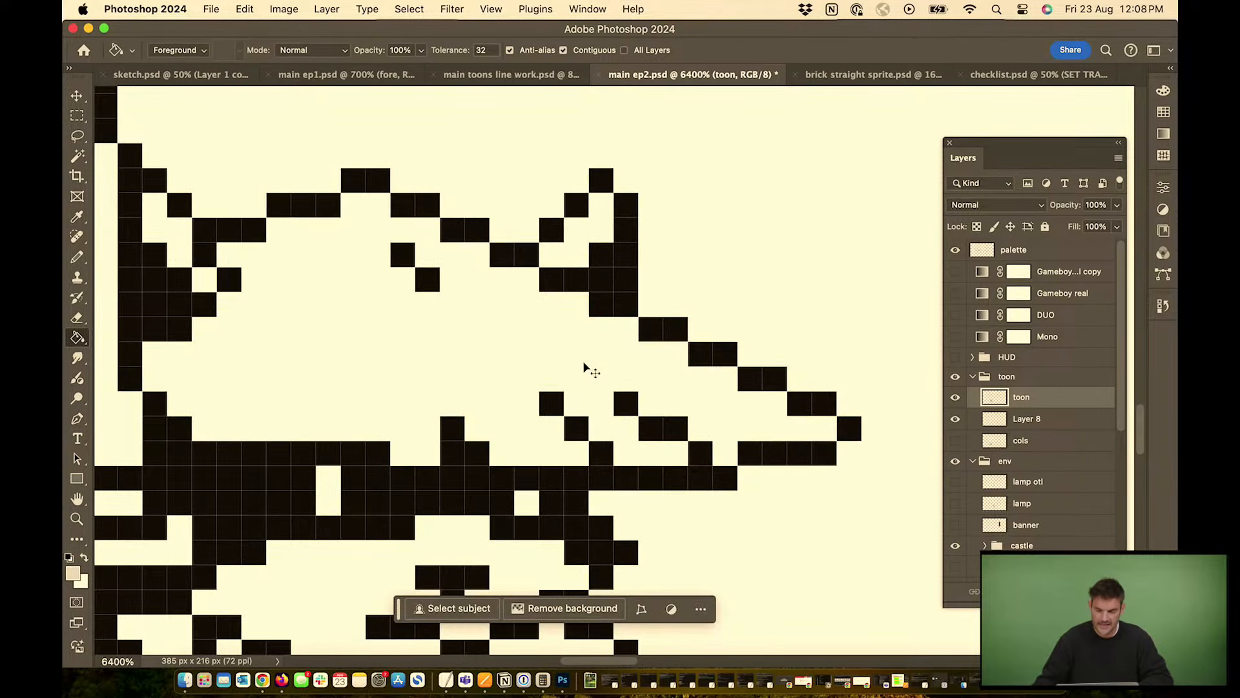
Turn off anti-aliasing for the Paint Bucket
scroll(579, 356, "down", 5)
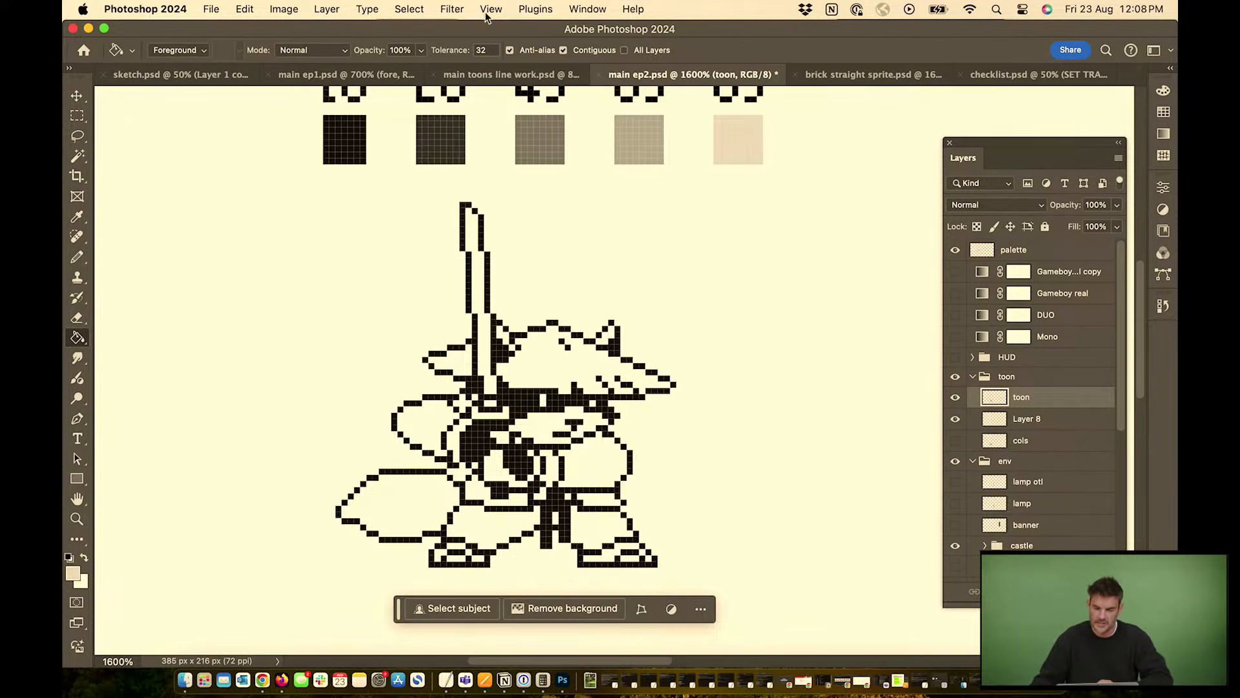
left_click(509, 51)
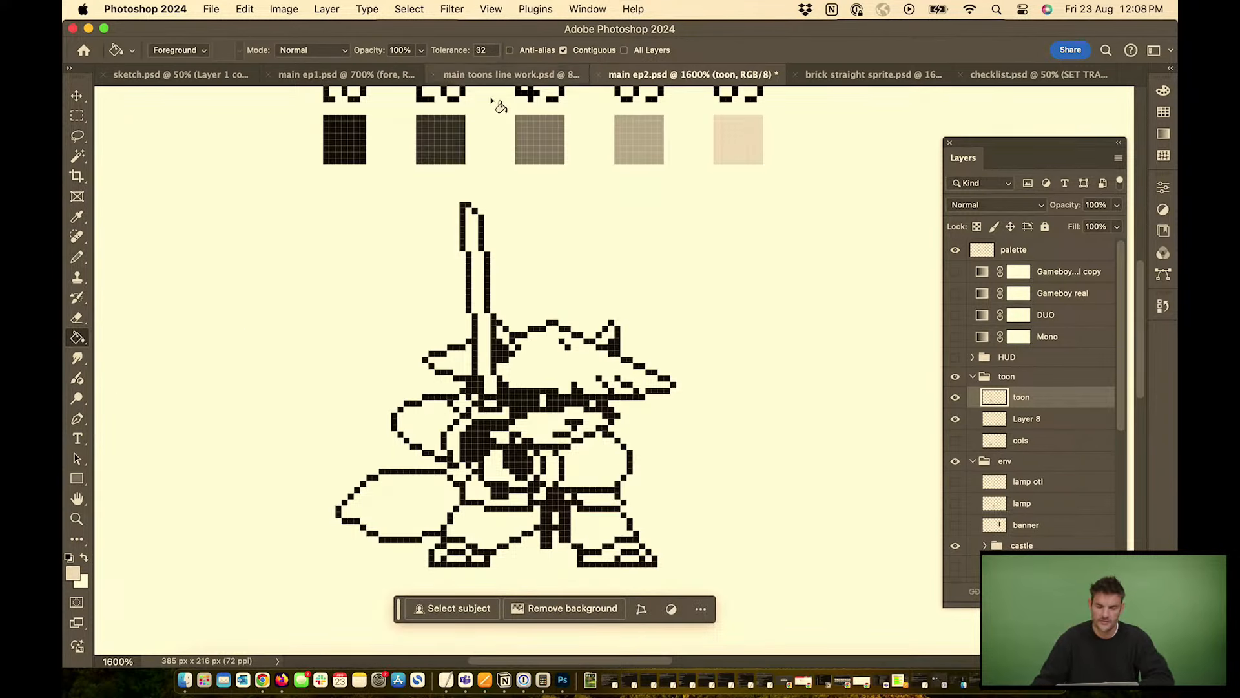
Try filling the hat, the brim behind the sword, the blade and the face with the 85 tone, and undo these fills
left_click(545, 355)
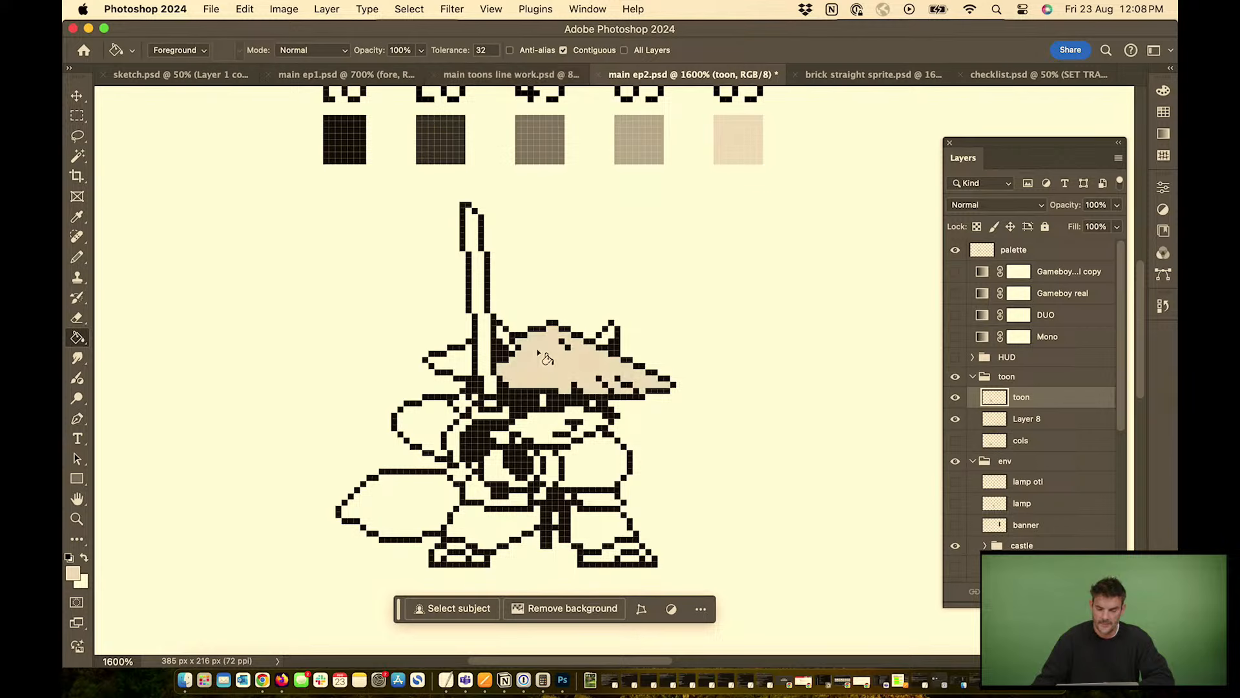
left_click(473, 367)
left_click(490, 362)
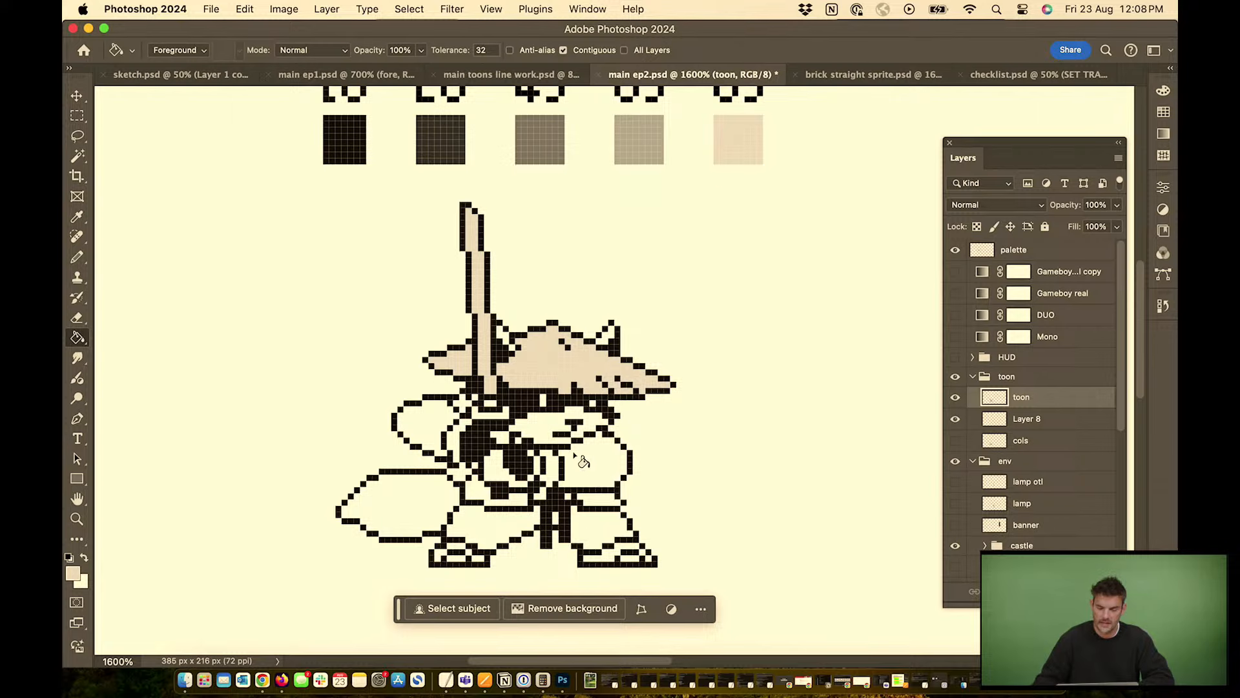
left_click(550, 432)
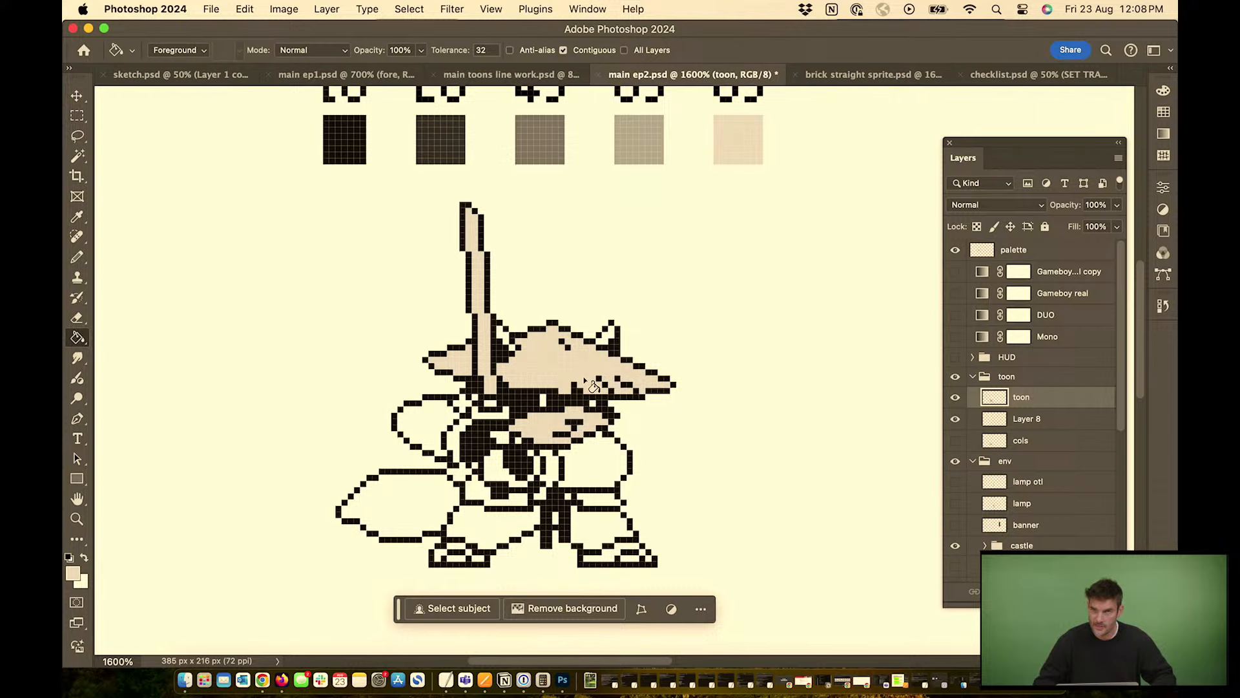
key("super+z")
key("super+z")
key("super+z")
key("super+z")
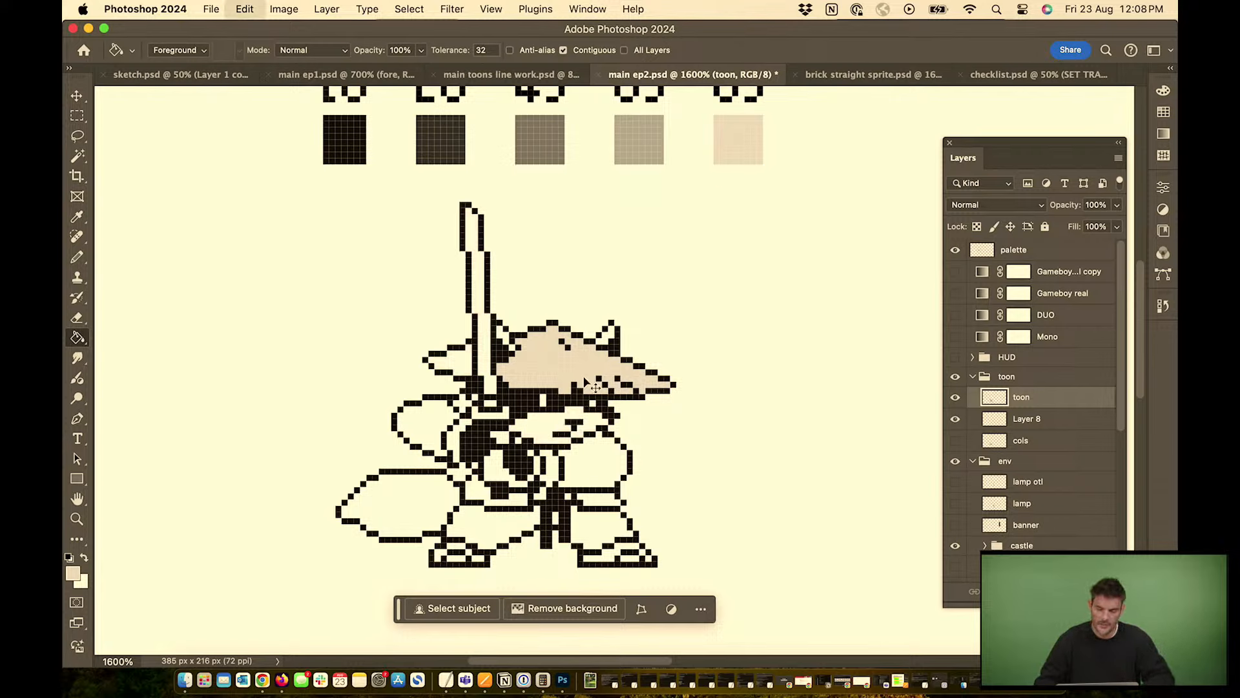
Fill the hat, the brim section behind the sword and the sword blade with the 85 tone on the toon layer
left_click(1063, 421)
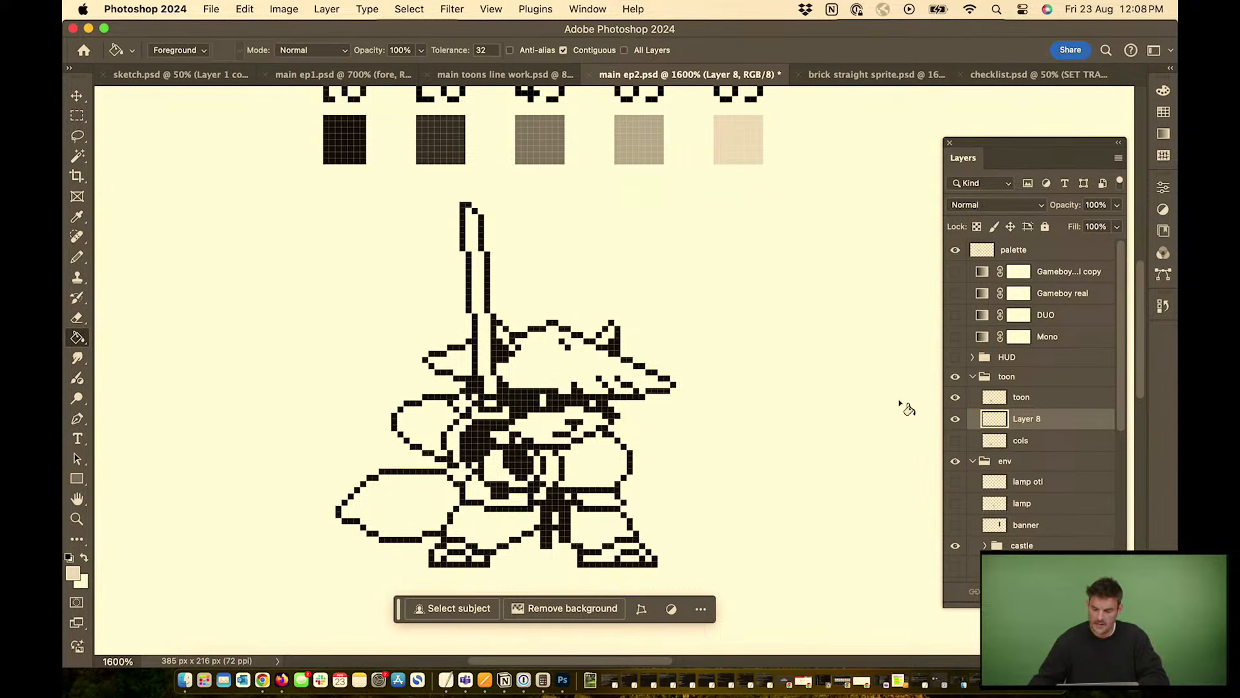
left_click(1030, 402)
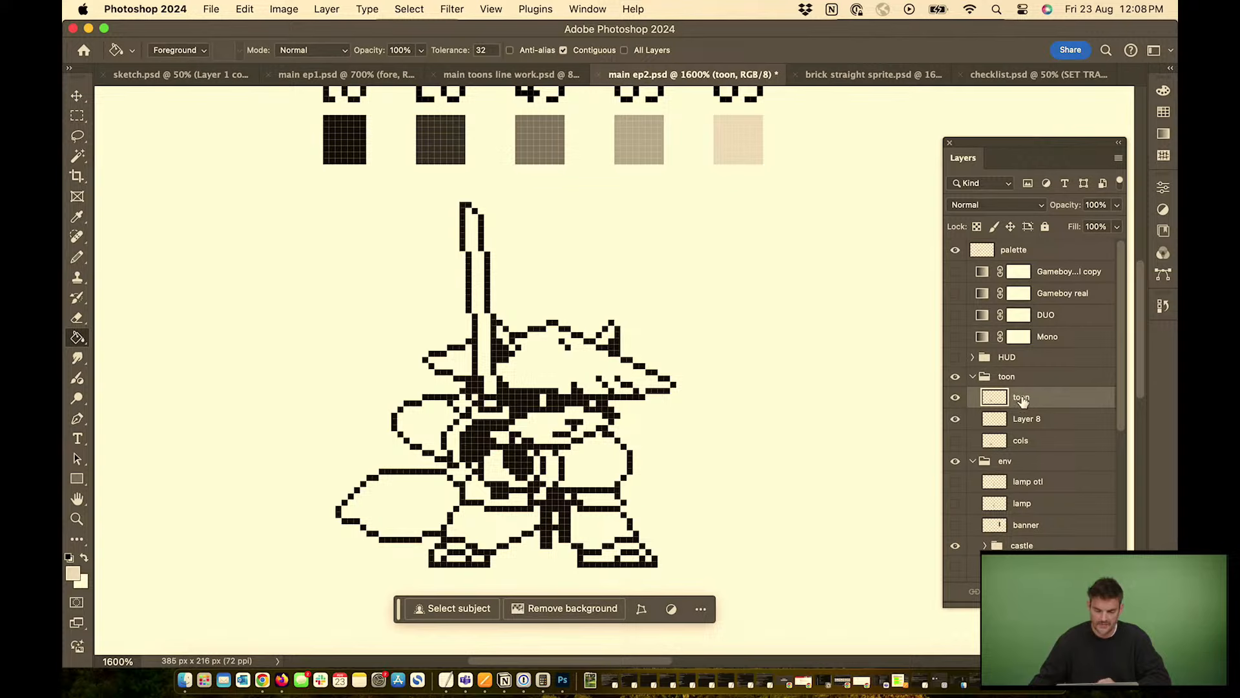
left_click(595, 369)
left_click(467, 367)
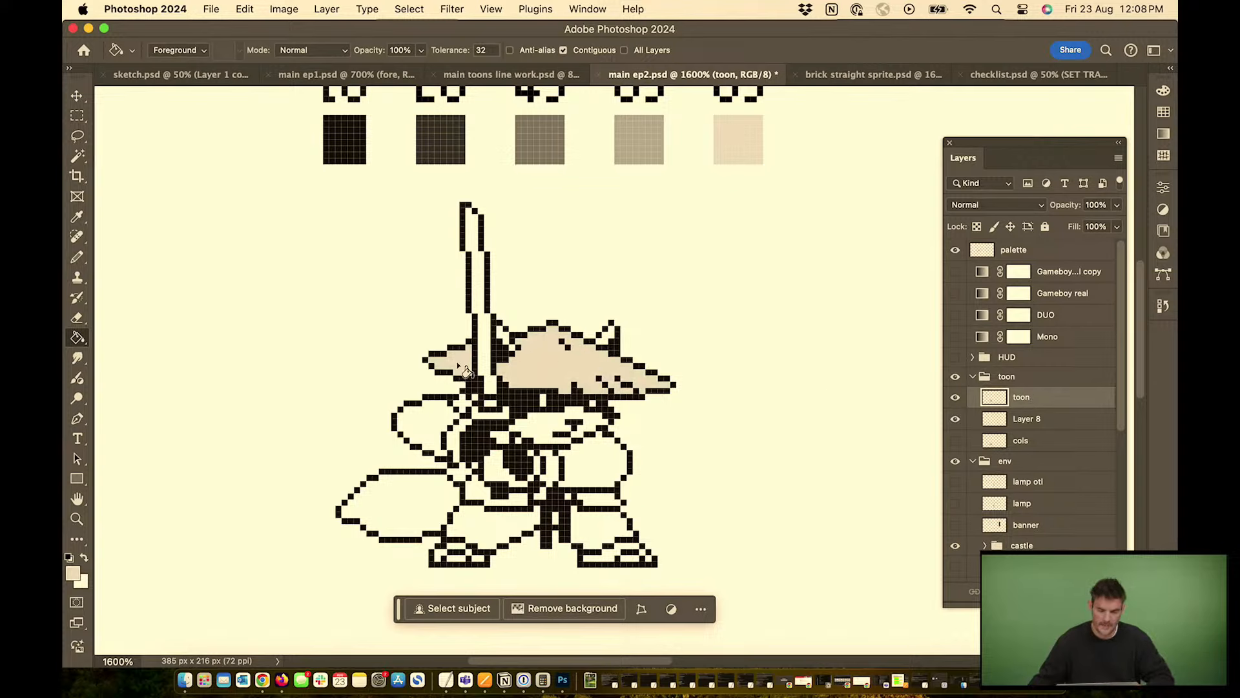
left_click(479, 328)
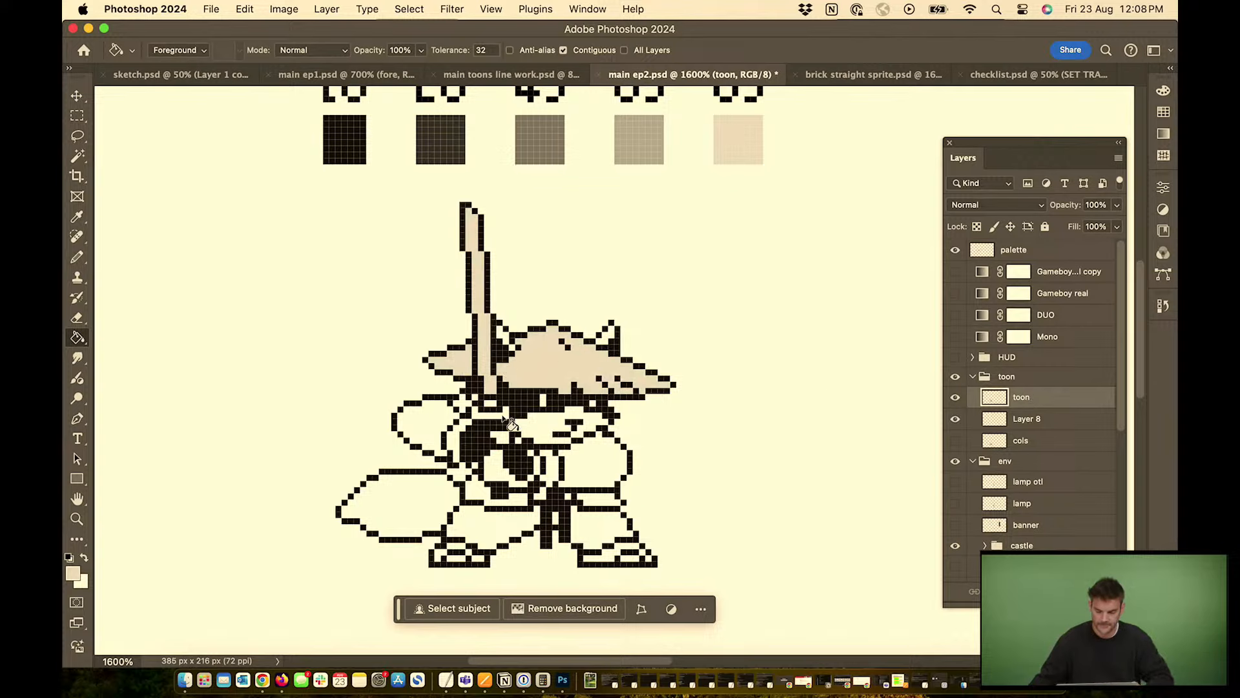
Sample the 65 palette tone and fill both sleeves, the tail and the trouser leg beside the tail
left_click(643, 133, "alt")
left_click(598, 483)
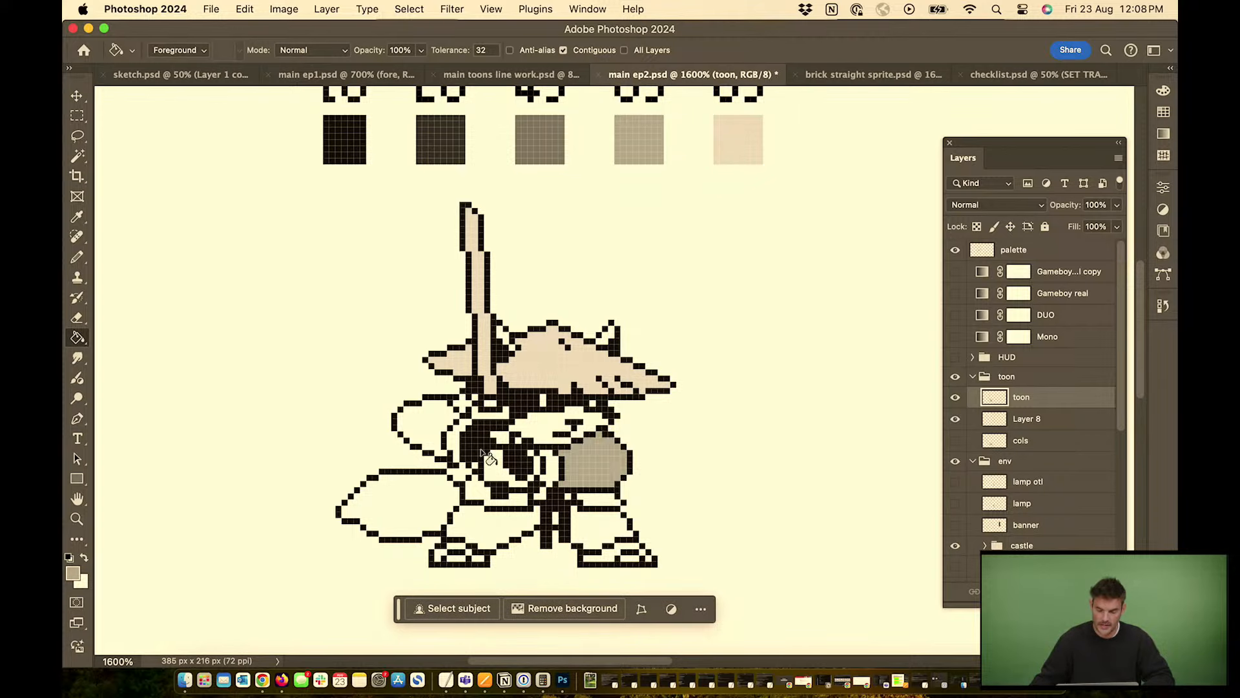
left_click(447, 428)
left_click(417, 500)
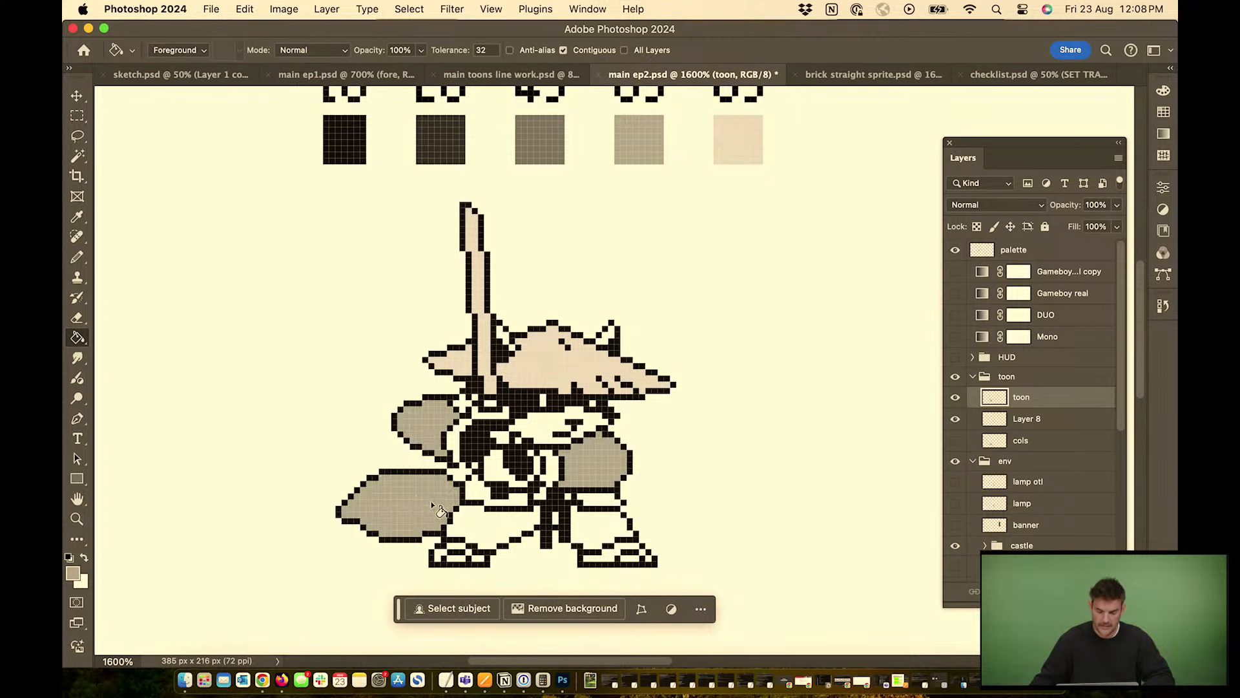
left_click(494, 529)
Fill both trouser legs and the jacket hem above them with the 45 tone, and resample the sleeve colour
left_click(552, 127, "alt")
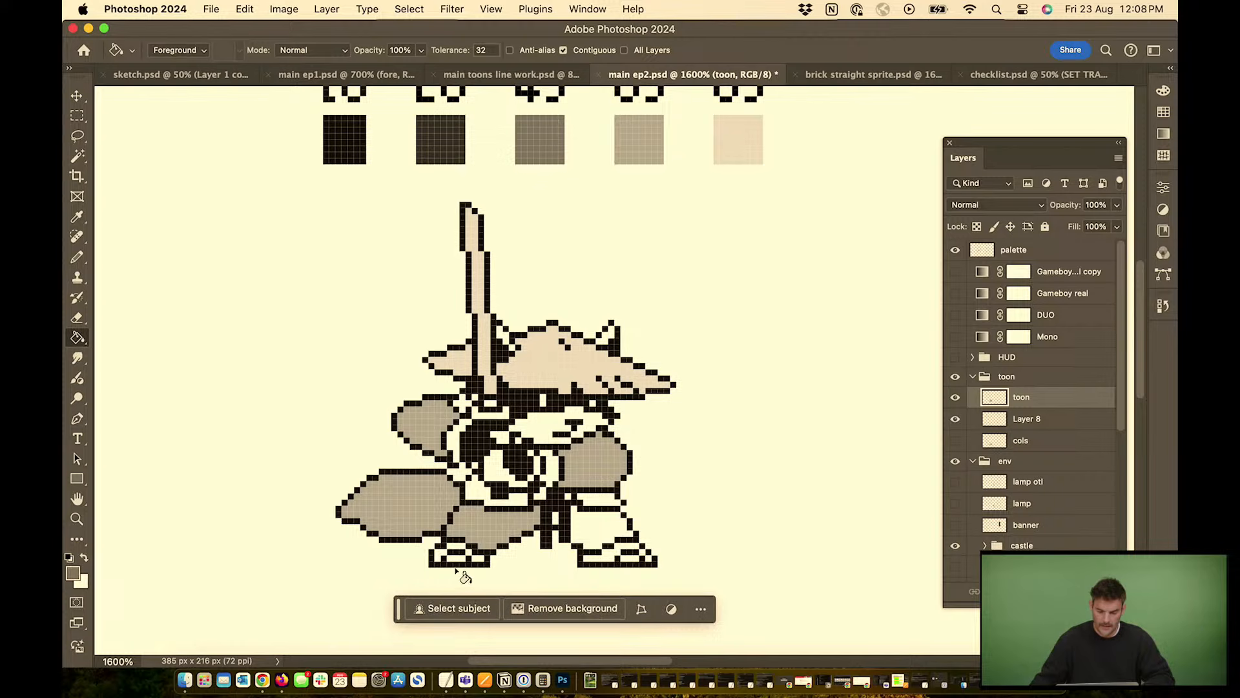
left_click(517, 535)
left_click(617, 533)
left_click(604, 507)
left_click(520, 508)
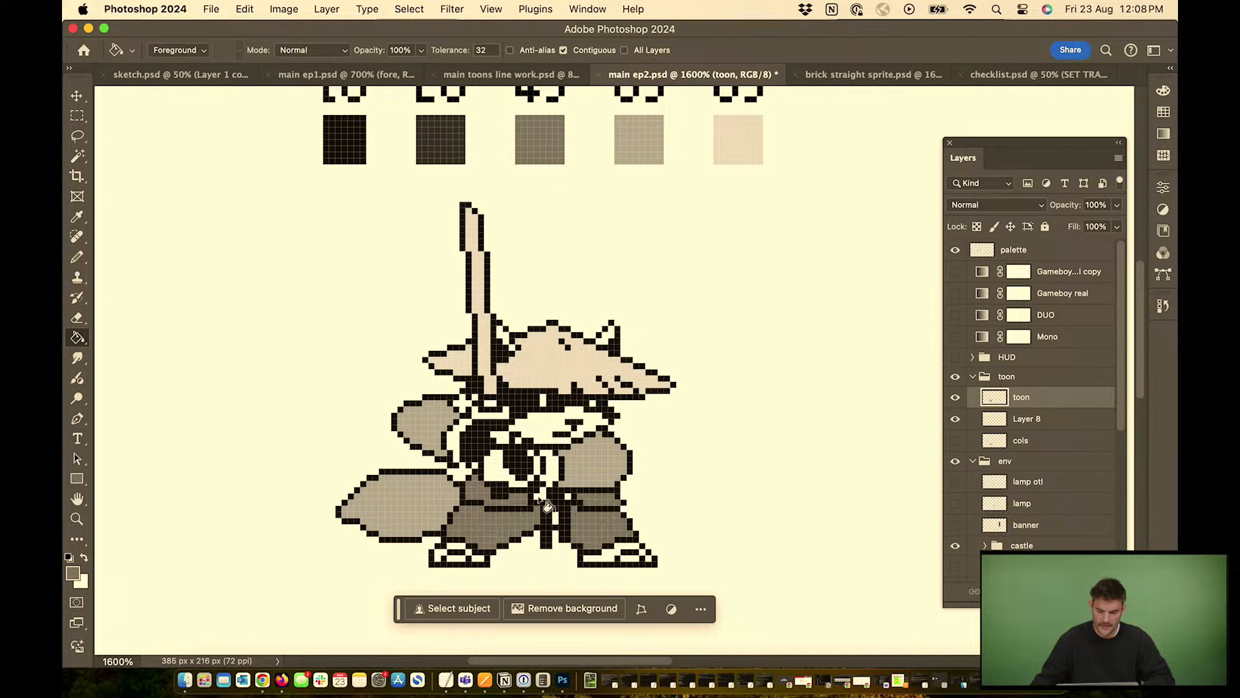
left_click(590, 460, "alt")
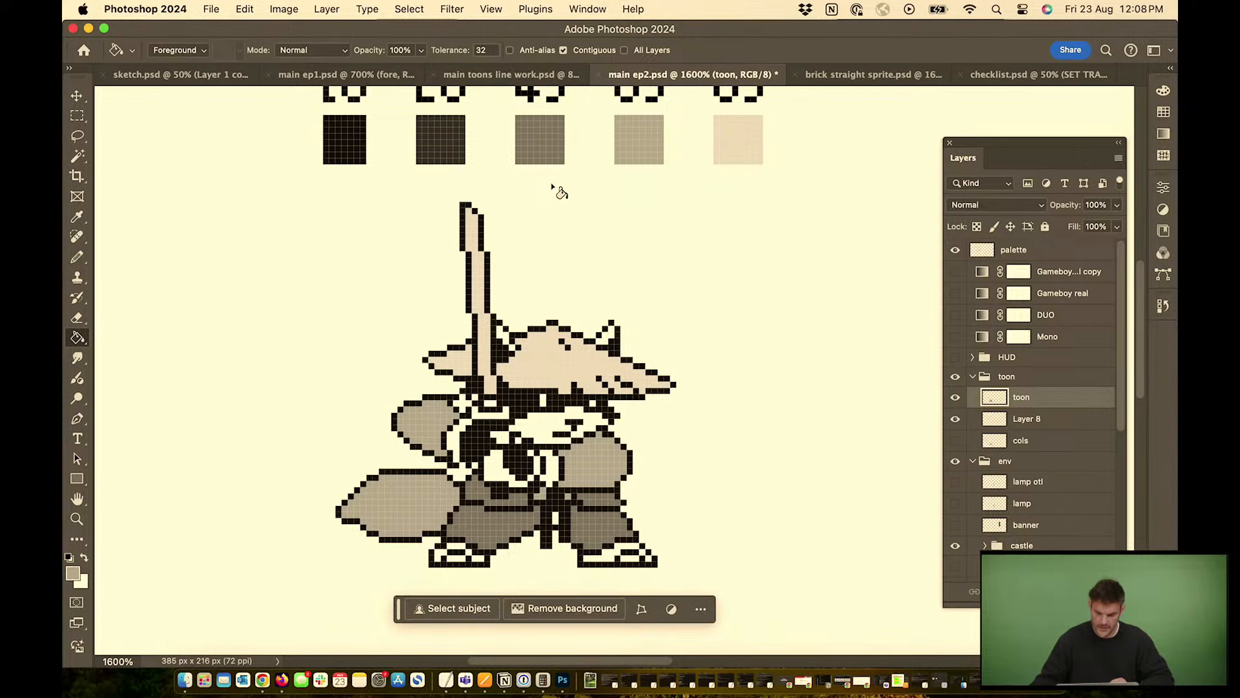
Hide the pixel grid over the sprite
key("super+equal")
left_click_drag(554, 279, 589, 130)
key("super+minus")
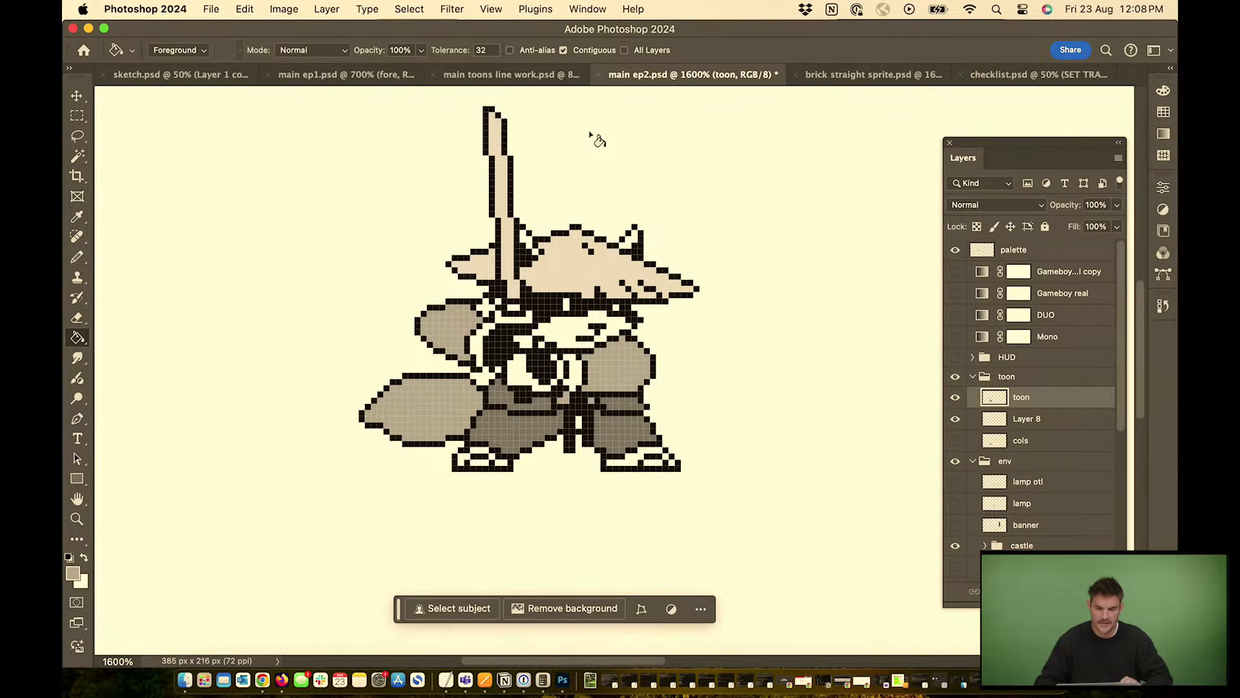
left_click(492, 9)
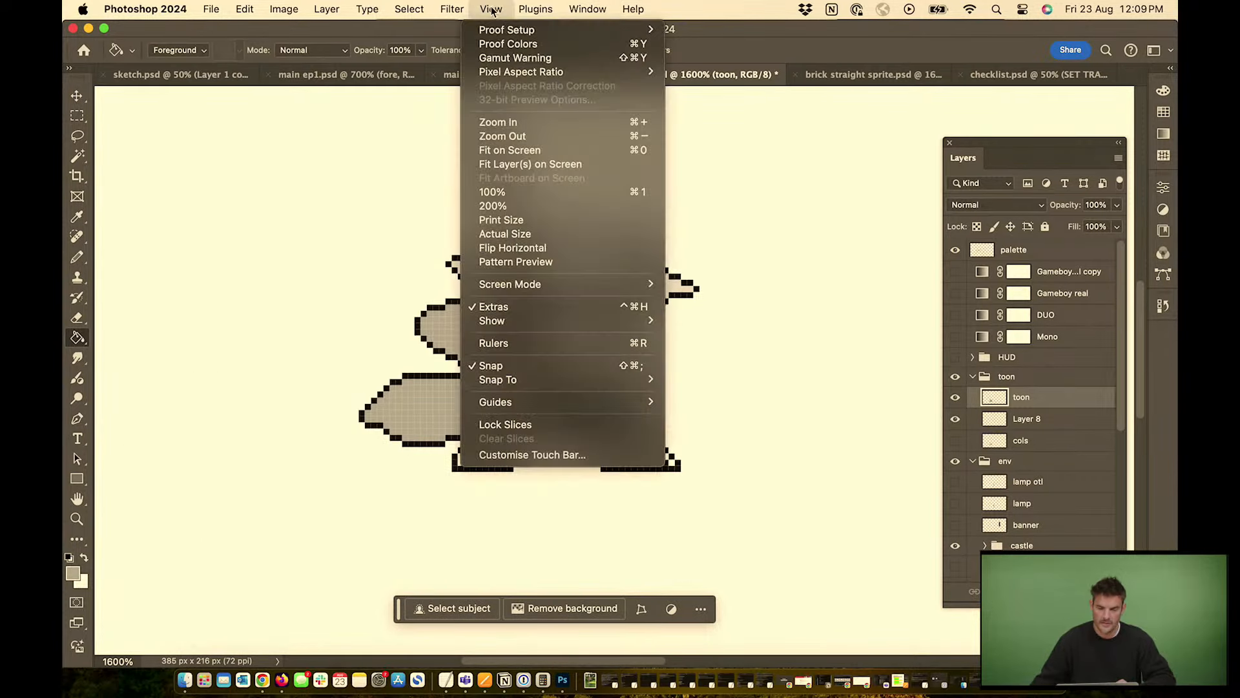
mouse_move(501, 321)
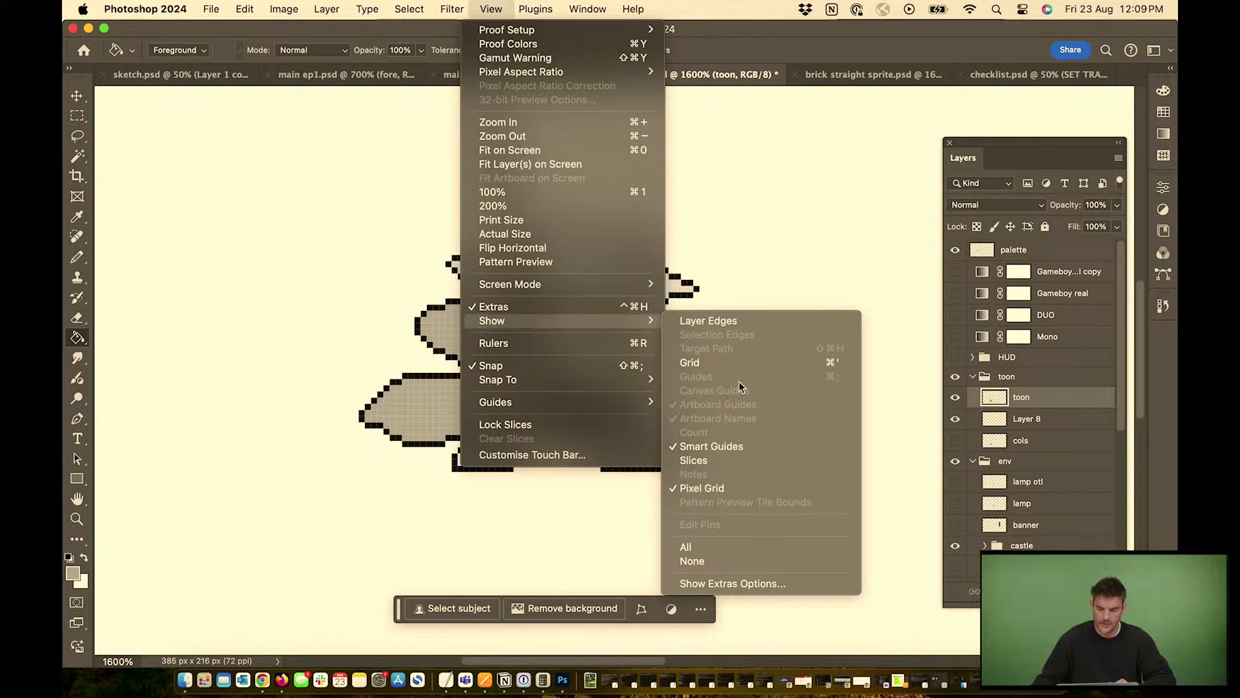
left_click(721, 488)
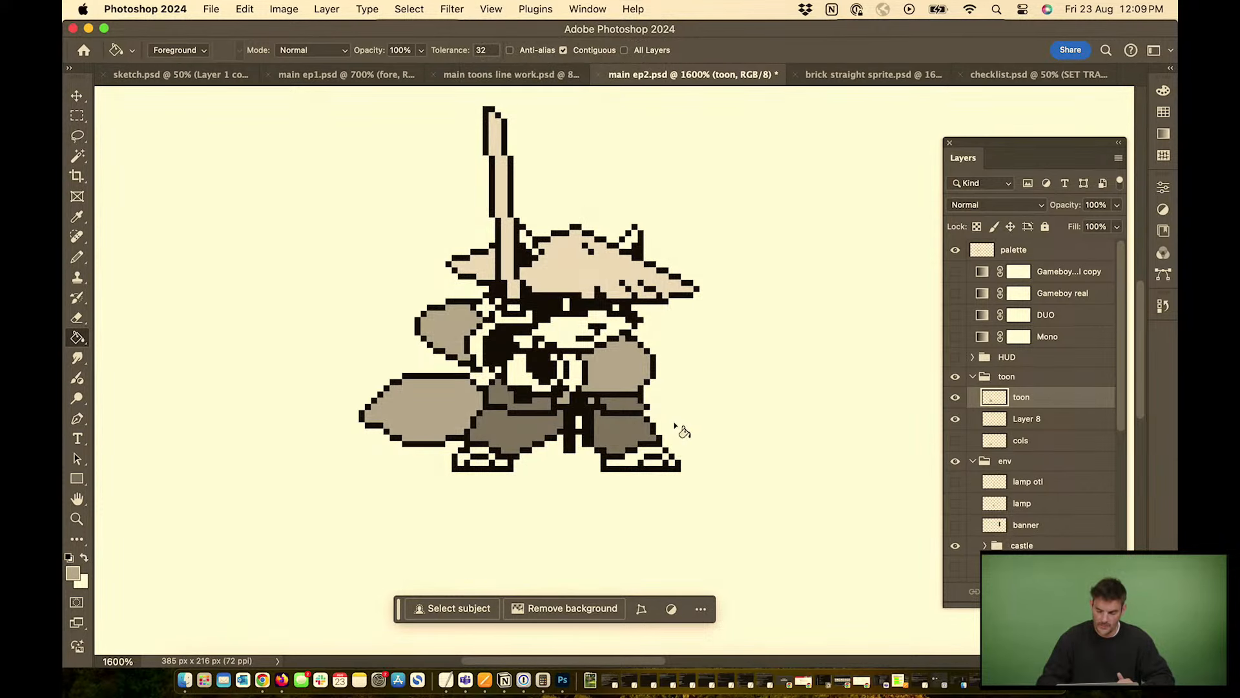
Examine the filled sprite up close and check the bottom background layer by toggling its visibility
key("super+plus")
left_click_drag(576, 345, 602, 390)
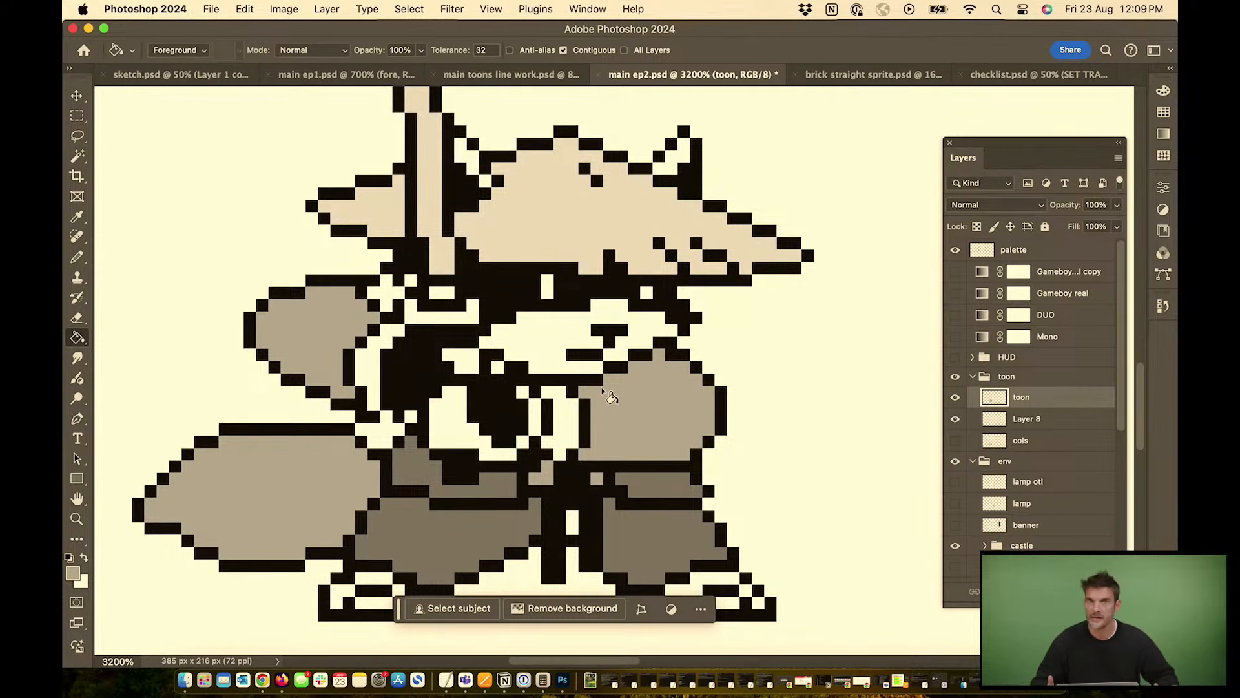
key("super+minus")
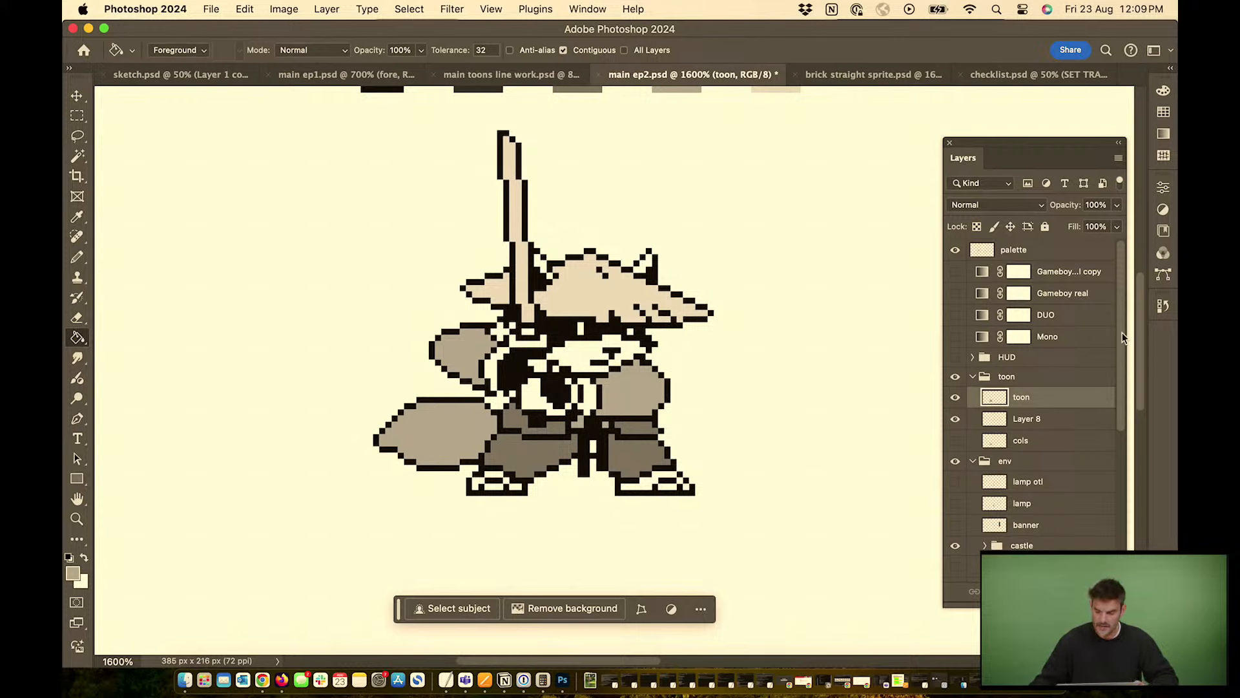
left_click_drag(1122, 332, 1128, 503)
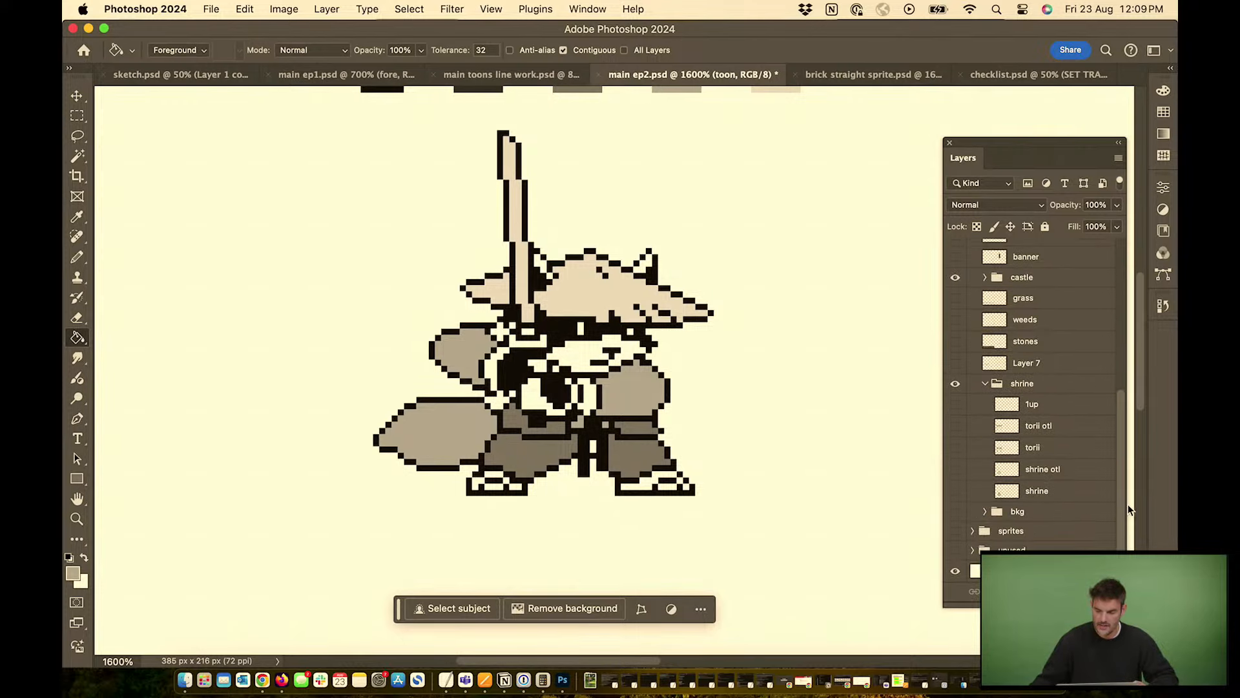
left_click(955, 572)
left_click(955, 573)
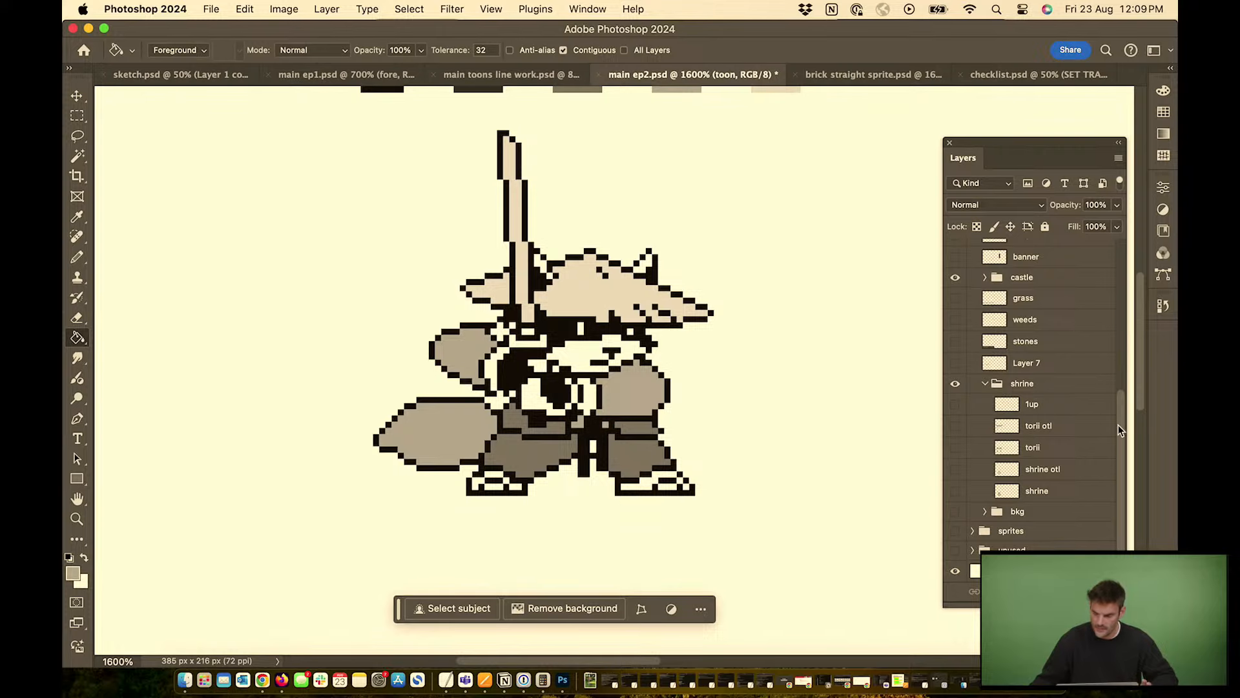
Sample the 85 palette tone and fill the raccoon's muzzle, the chest area and the cuff beside the rear sleeve
left_click_drag(1120, 421, 1127, 271)
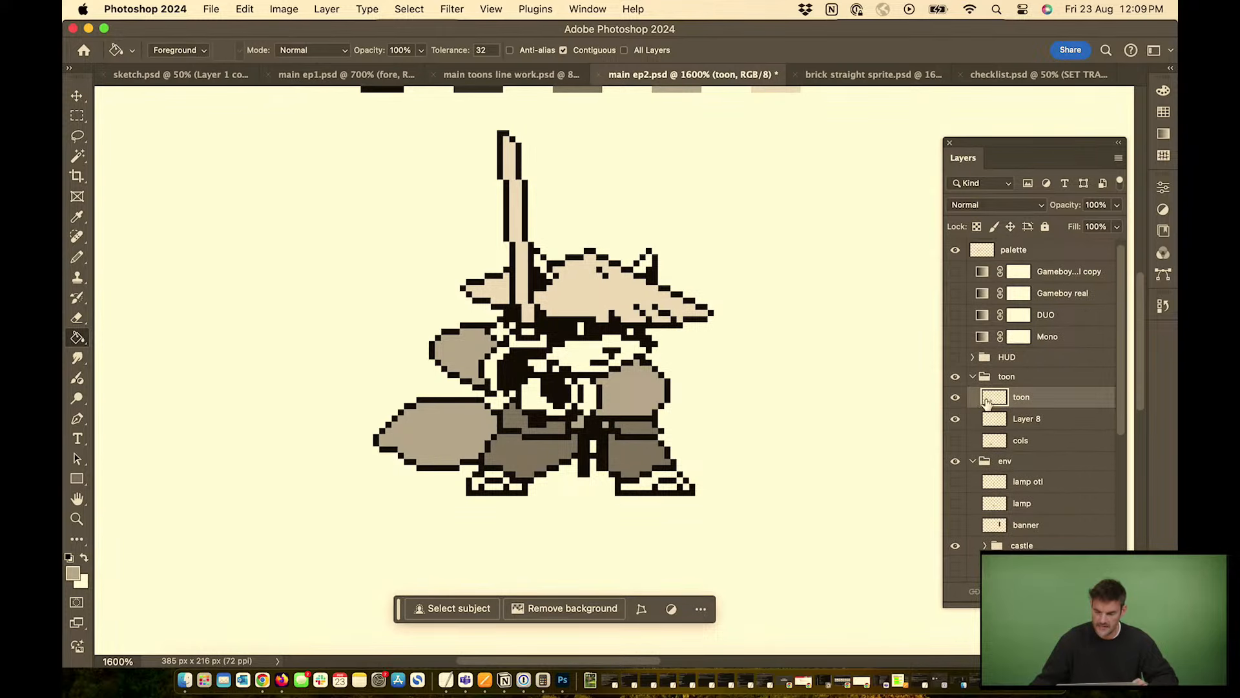
left_click_drag(559, 337, 522, 445)
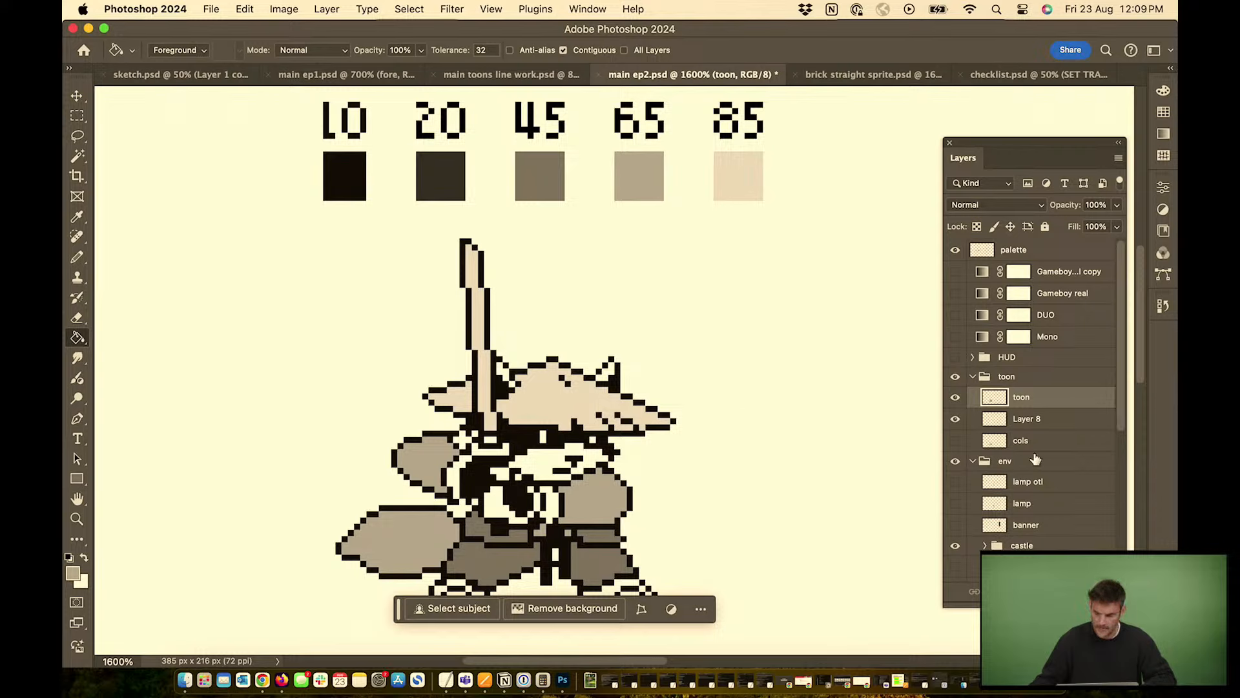
left_click_drag(1120, 367, 1111, 527)
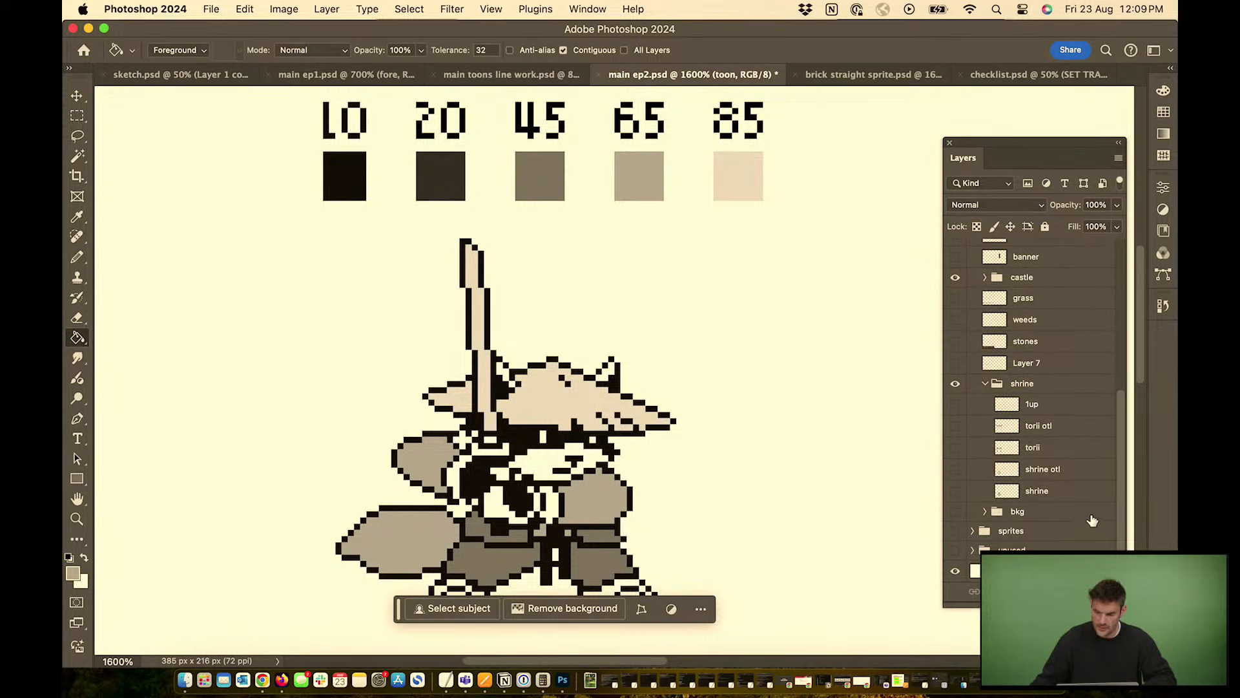
left_click_drag(1122, 473, 1124, 398)
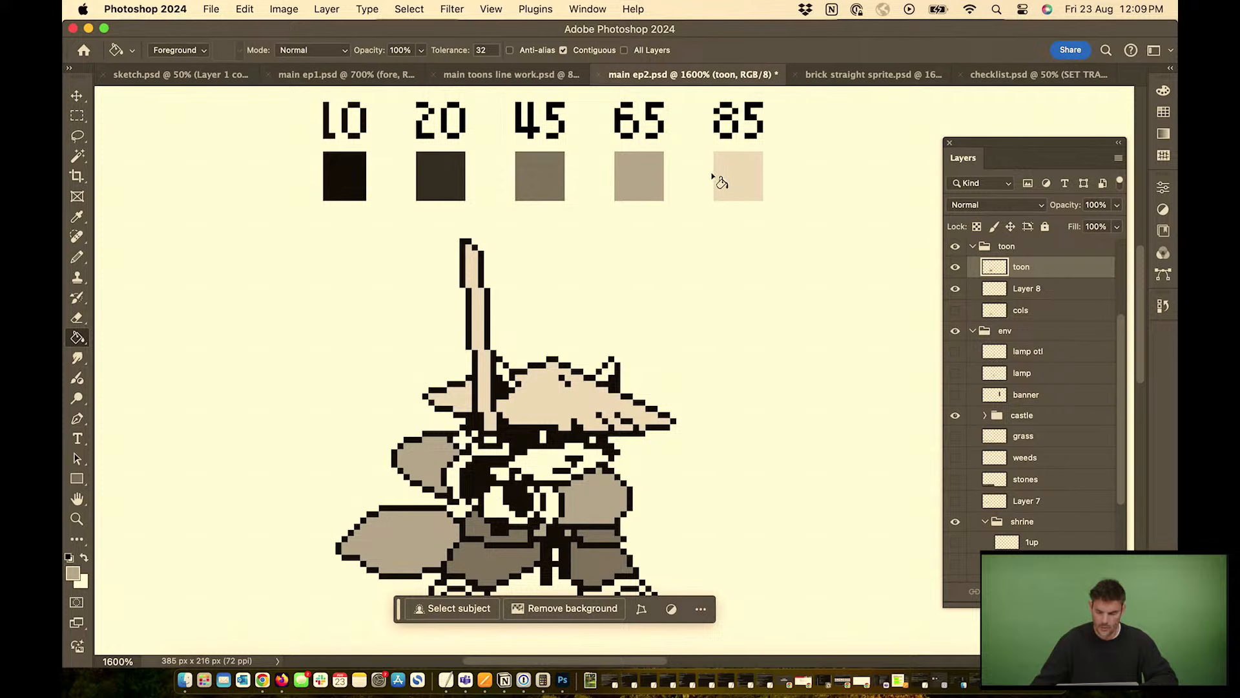
left_click(737, 167, "alt")
left_click(549, 468)
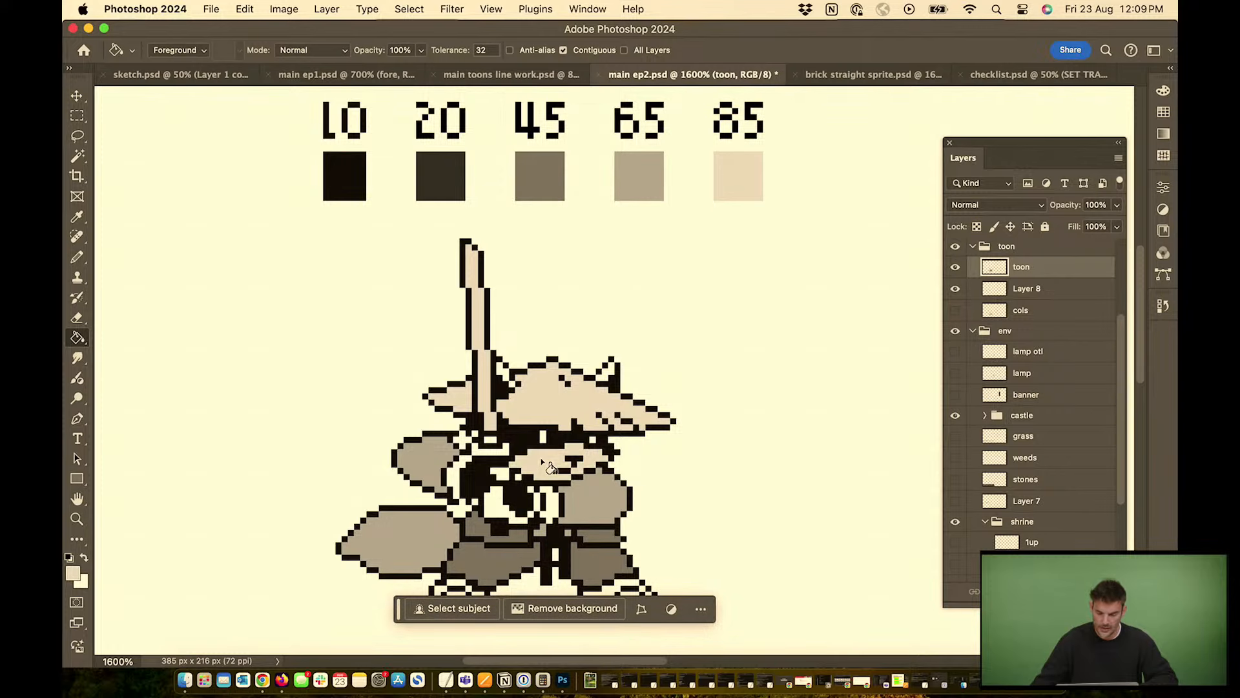
left_click(493, 505)
left_click(454, 478)
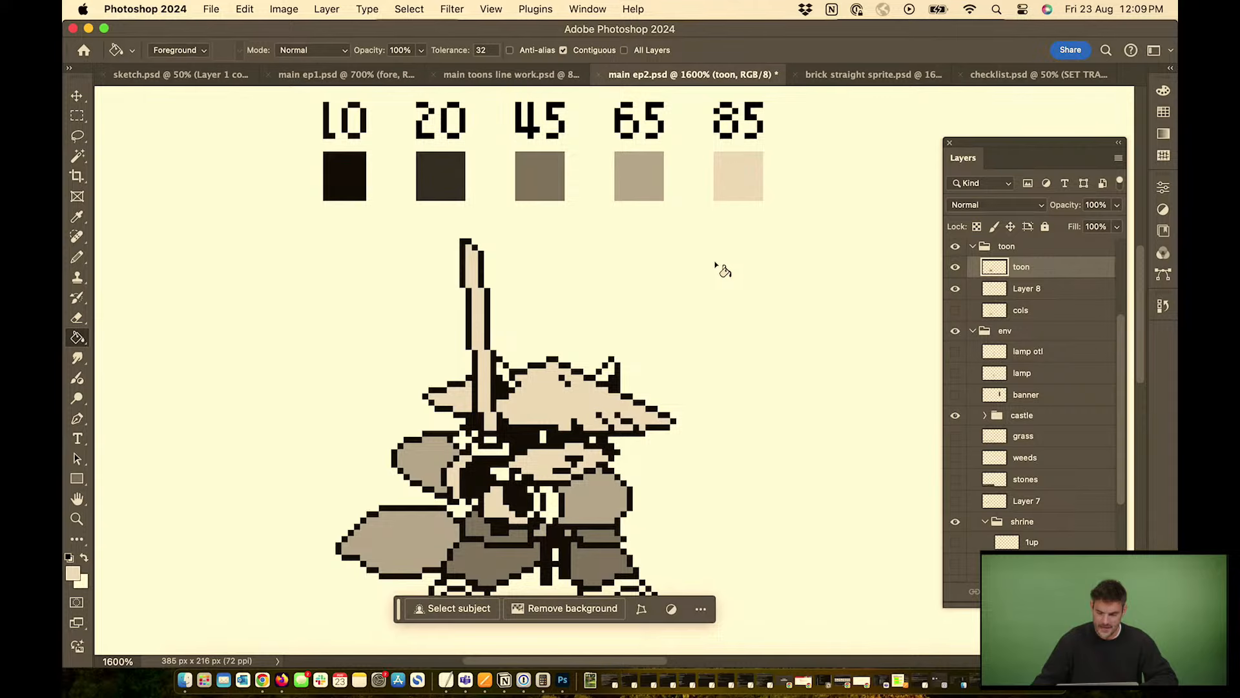
Show the bkg group and hide every layer inside it except Background copy
scroll(1028, 440, "up", 4)
left_click_drag(1121, 388, 1131, 548)
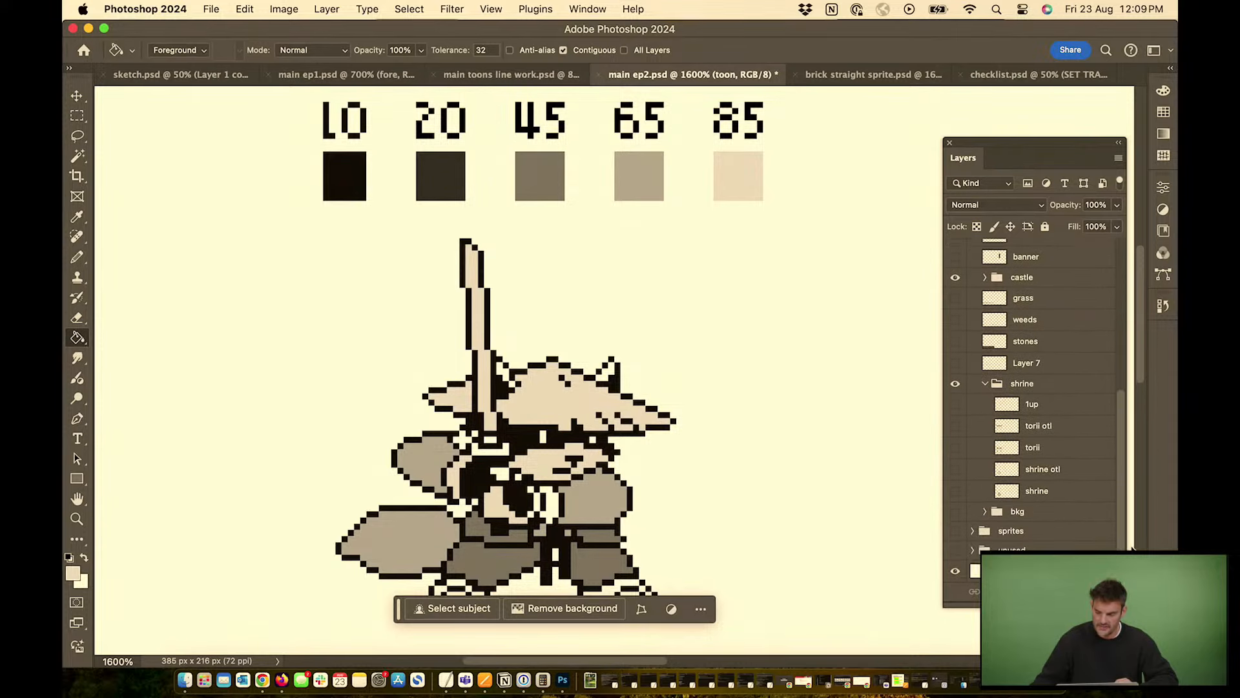
left_click(955, 511)
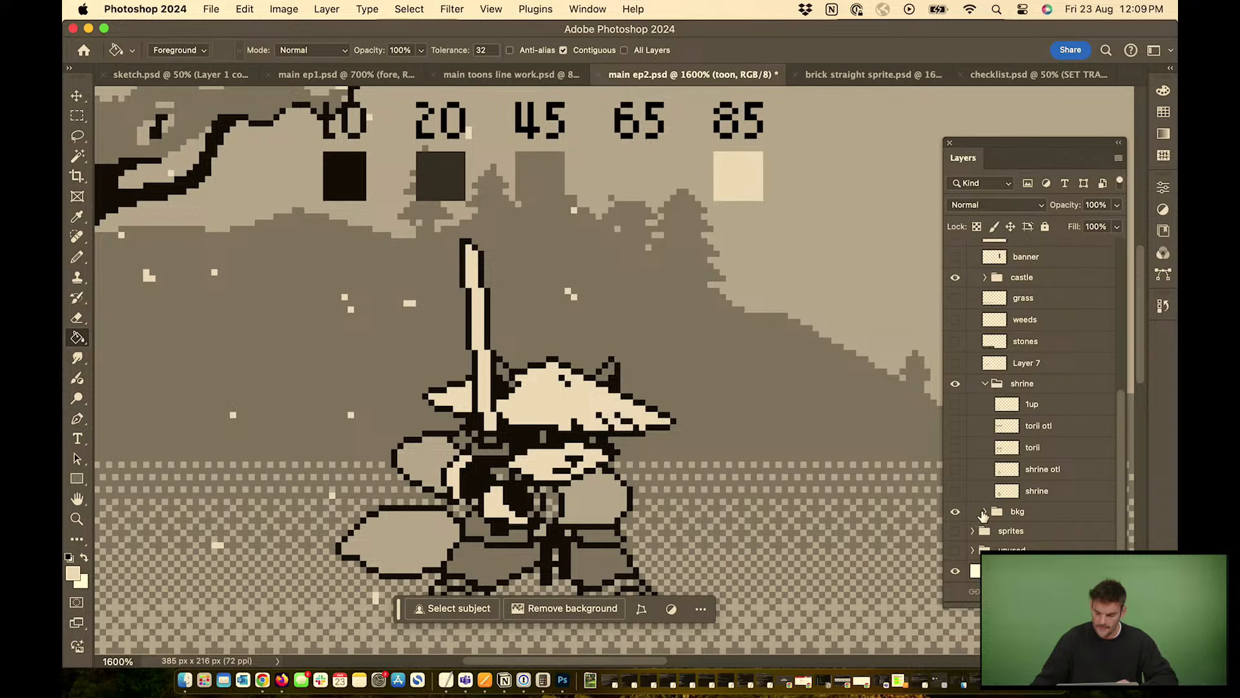
left_click(982, 514)
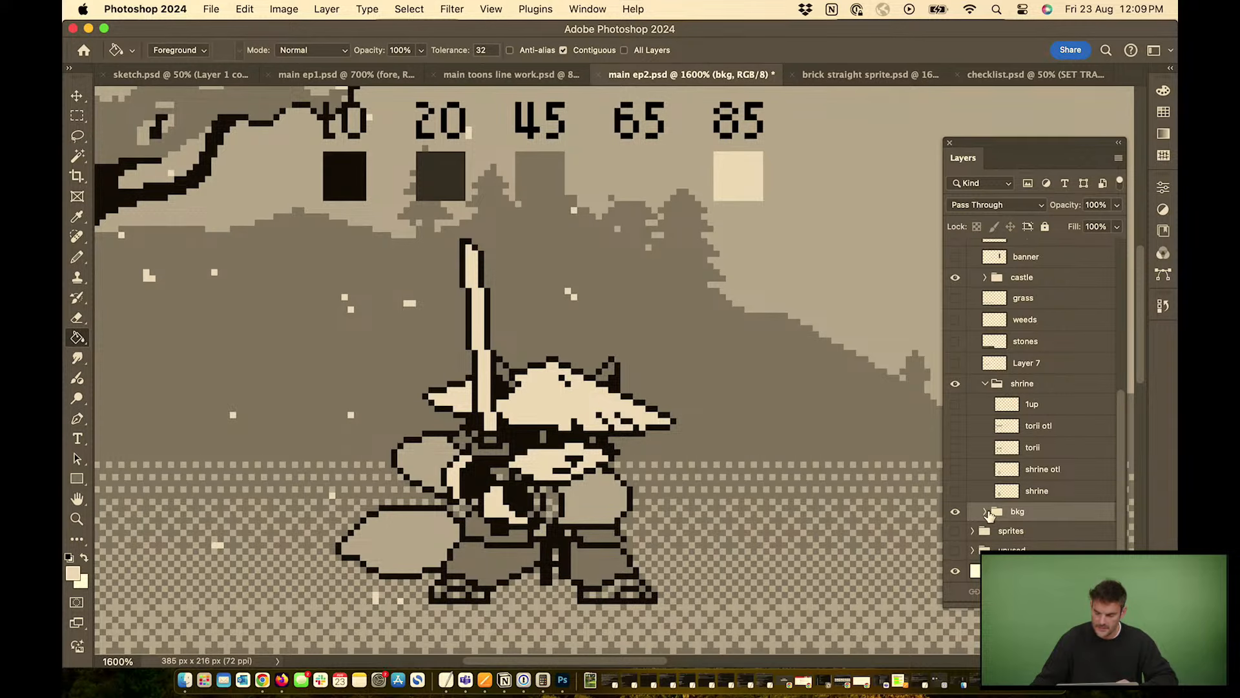
scroll(1024, 527, "up", 5)
scroll(1032, 530, "down", 3)
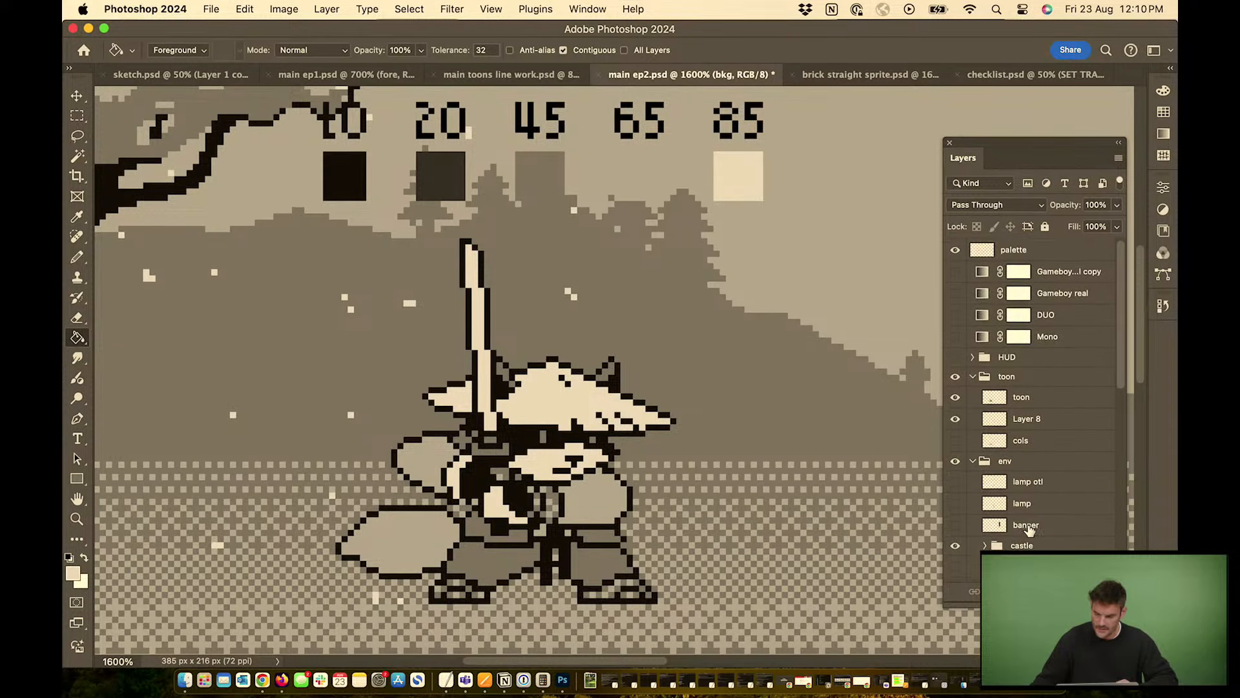
left_click_drag(1123, 370, 1122, 569)
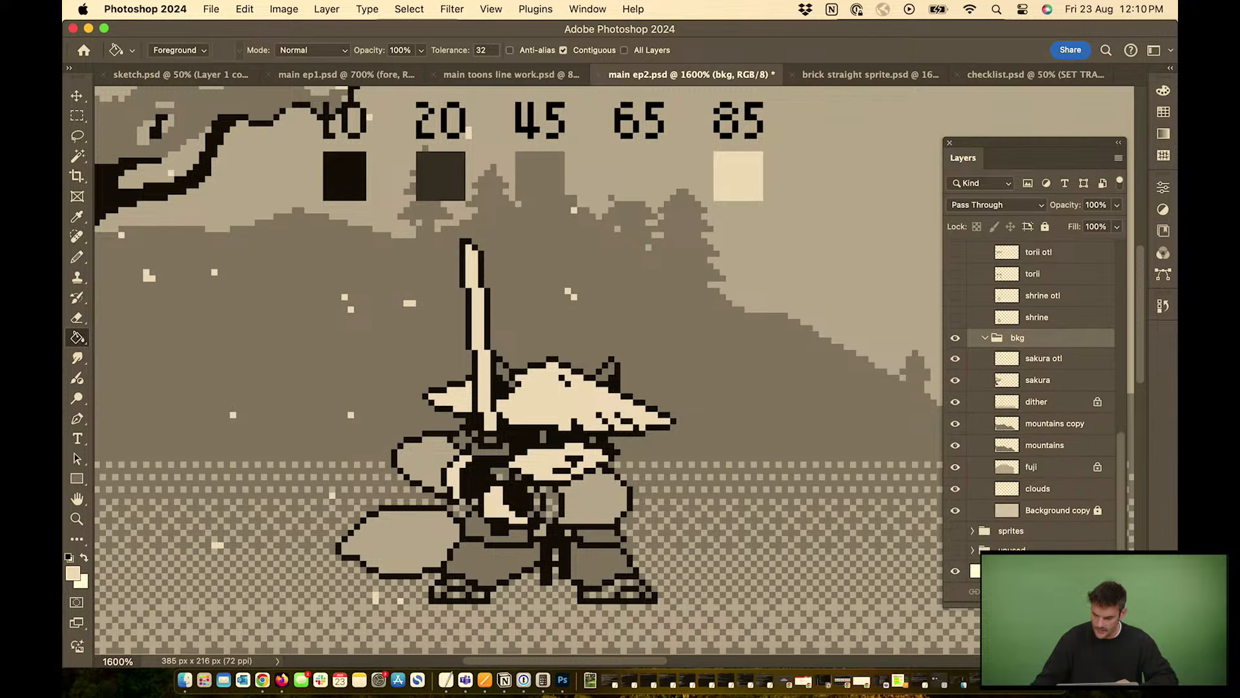
left_click_drag(956, 489, 953, 369)
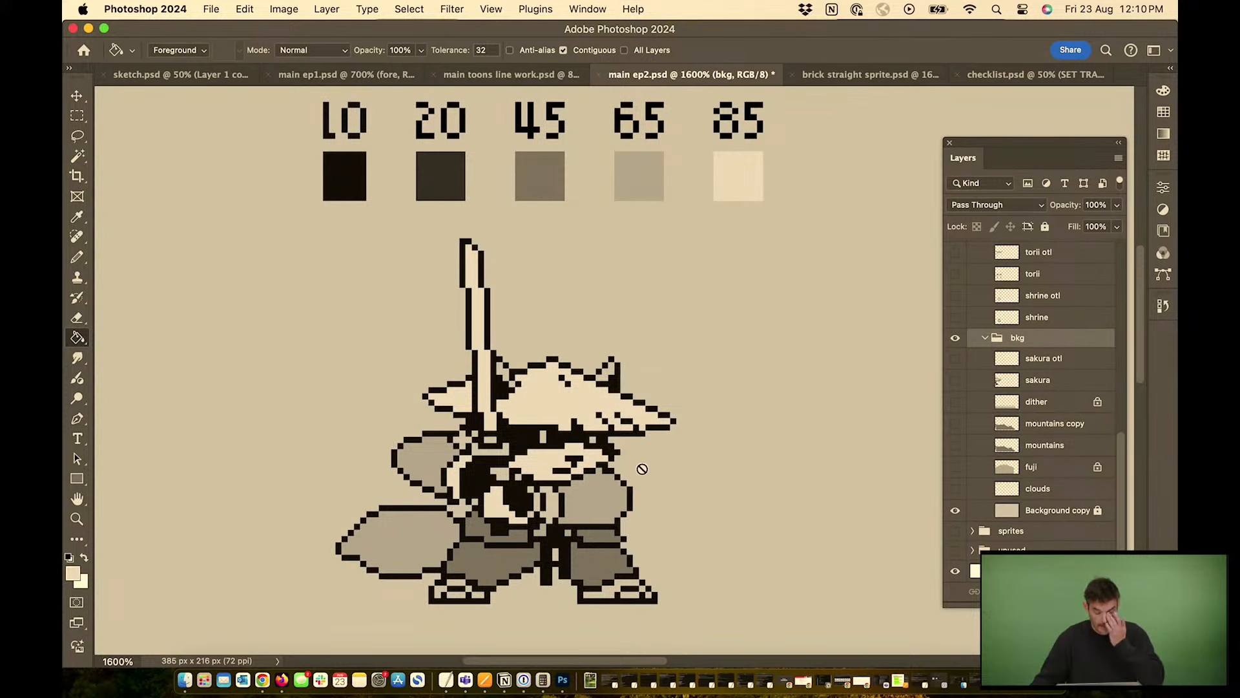
Sample the plain tan background colour, return to the Paint Bucket and make the toon layer active
key("i")
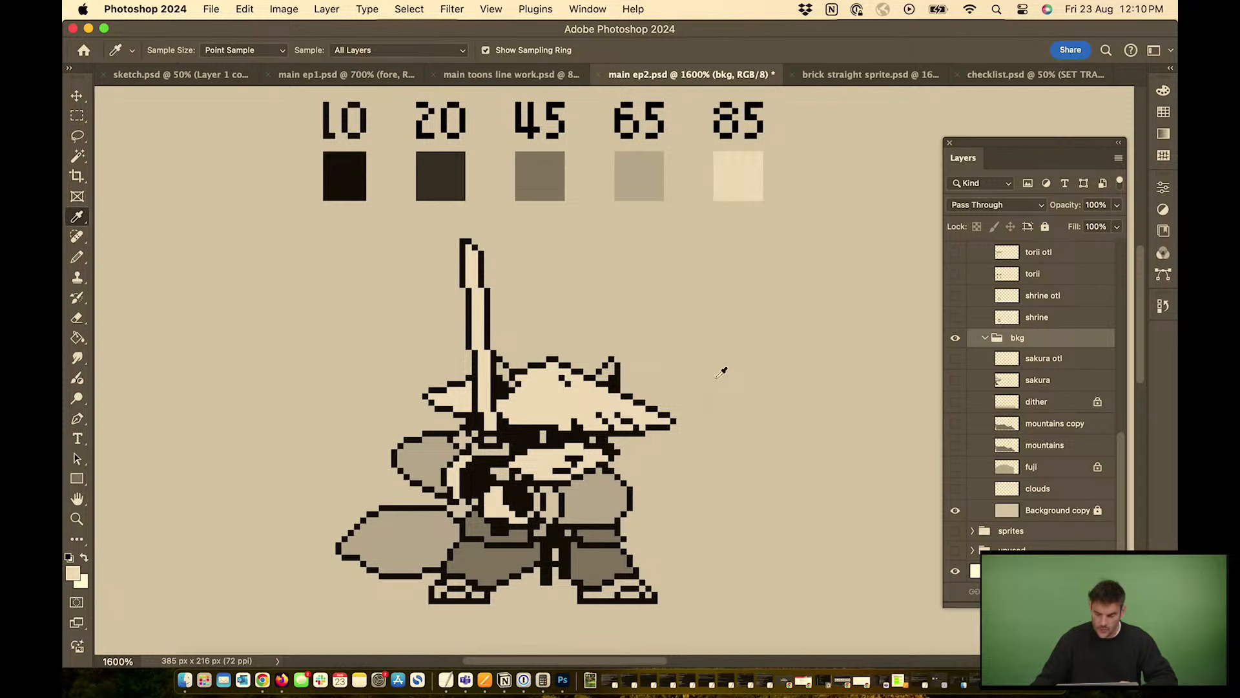
left_click(718, 377)
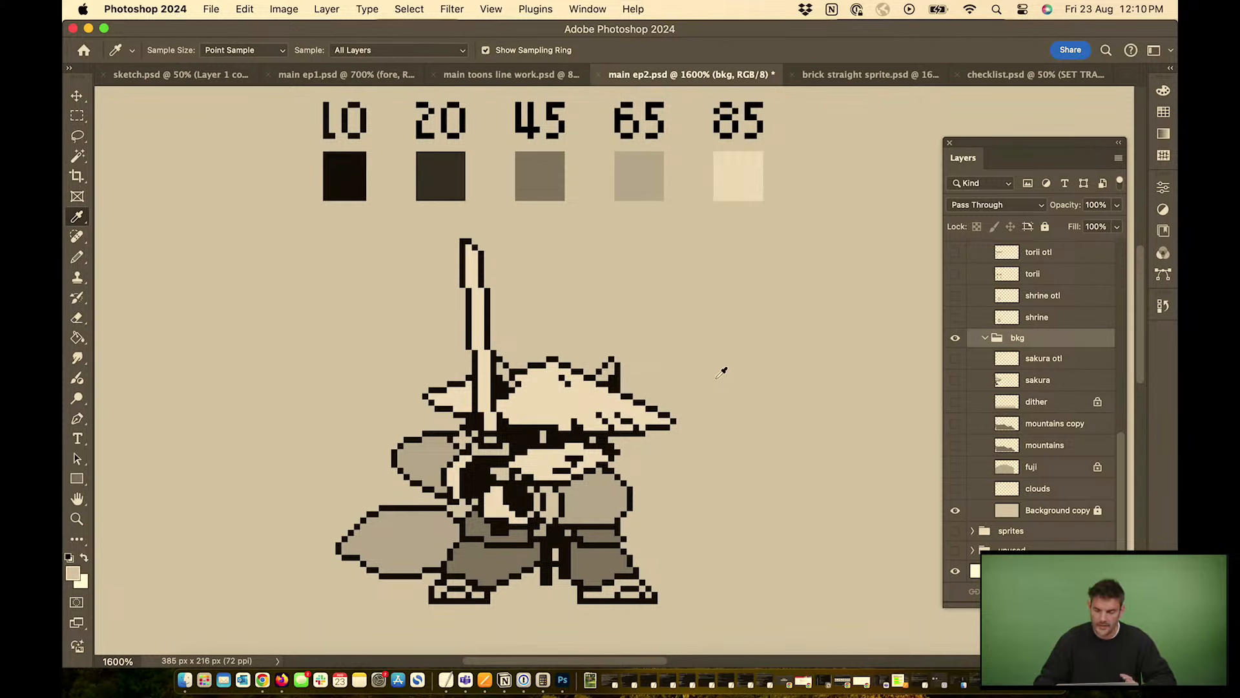
key("g")
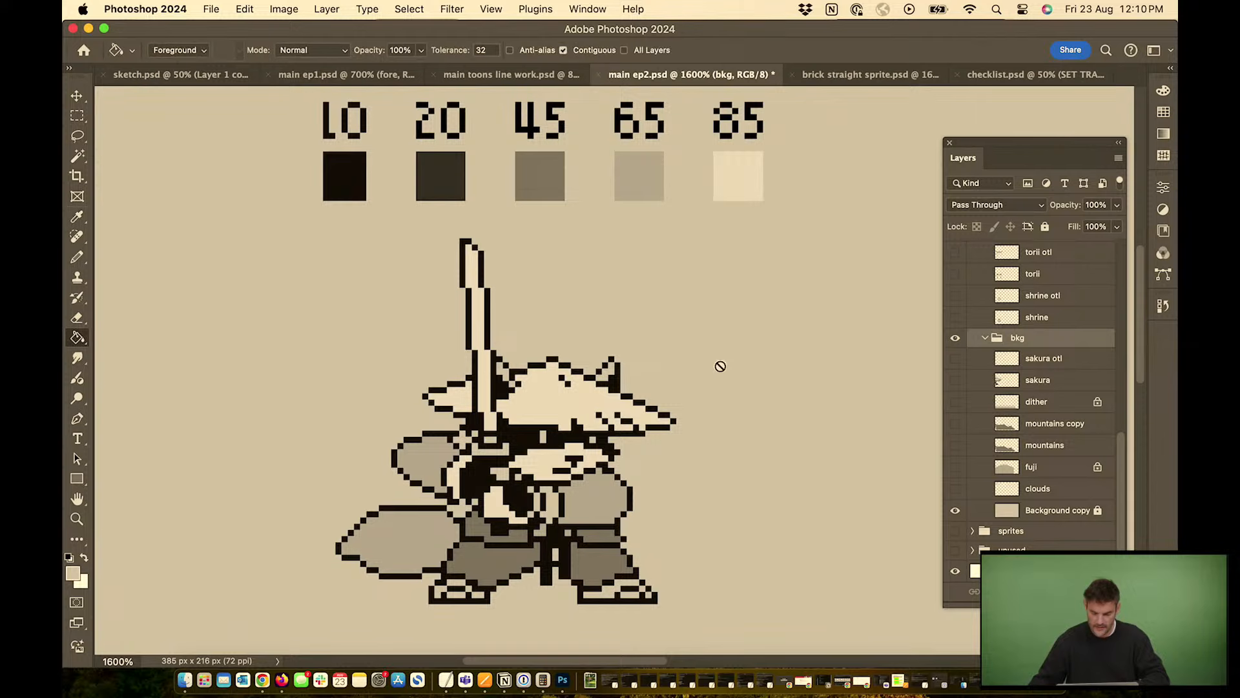
scroll(1042, 369, "up", 5)
scroll(1042, 368, "up", 5)
left_click(1037, 397)
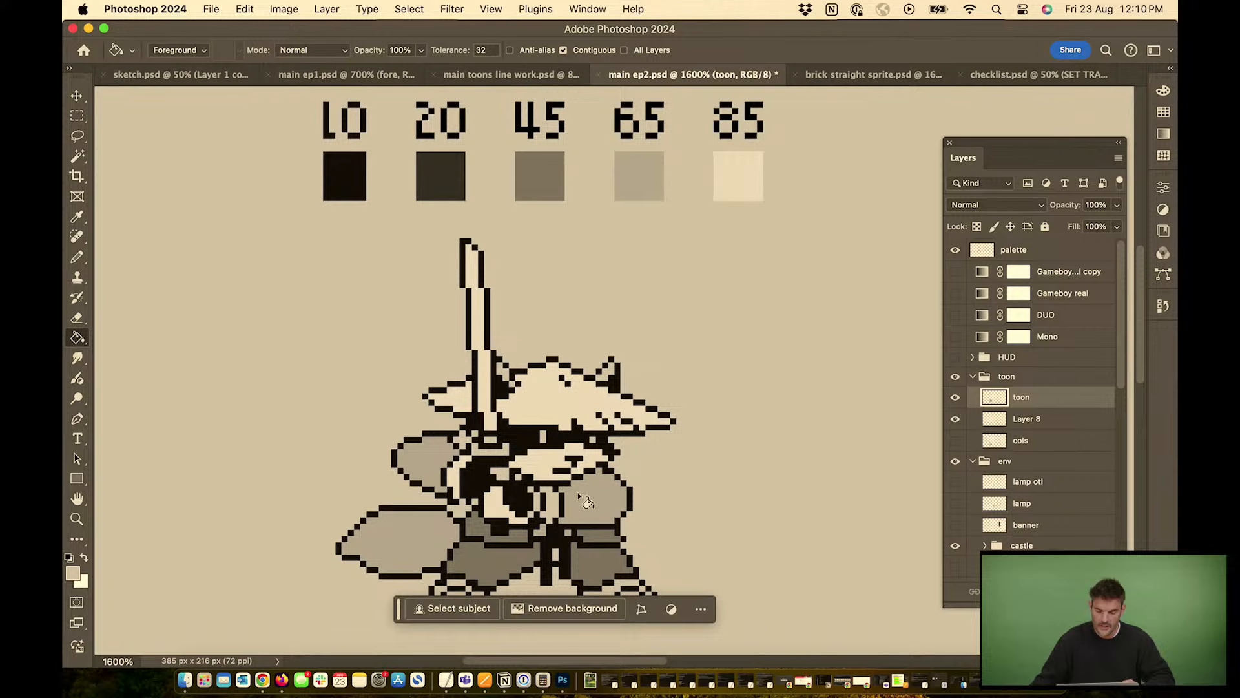
Sample the muzzle's cream tone and pencil one-pixel highlights along the upper edges of both sleeves
key("super+equal")
left_click_drag(562, 497, 587, 230)
key("b")
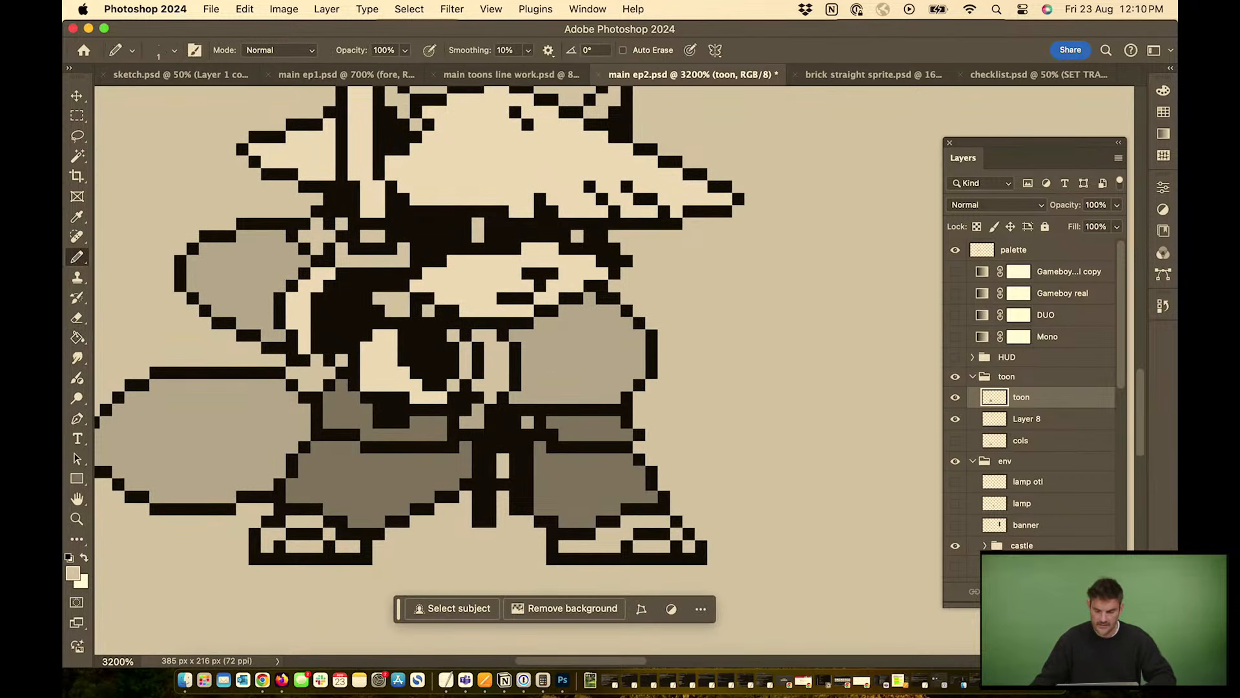
left_click(489, 282, "alt")
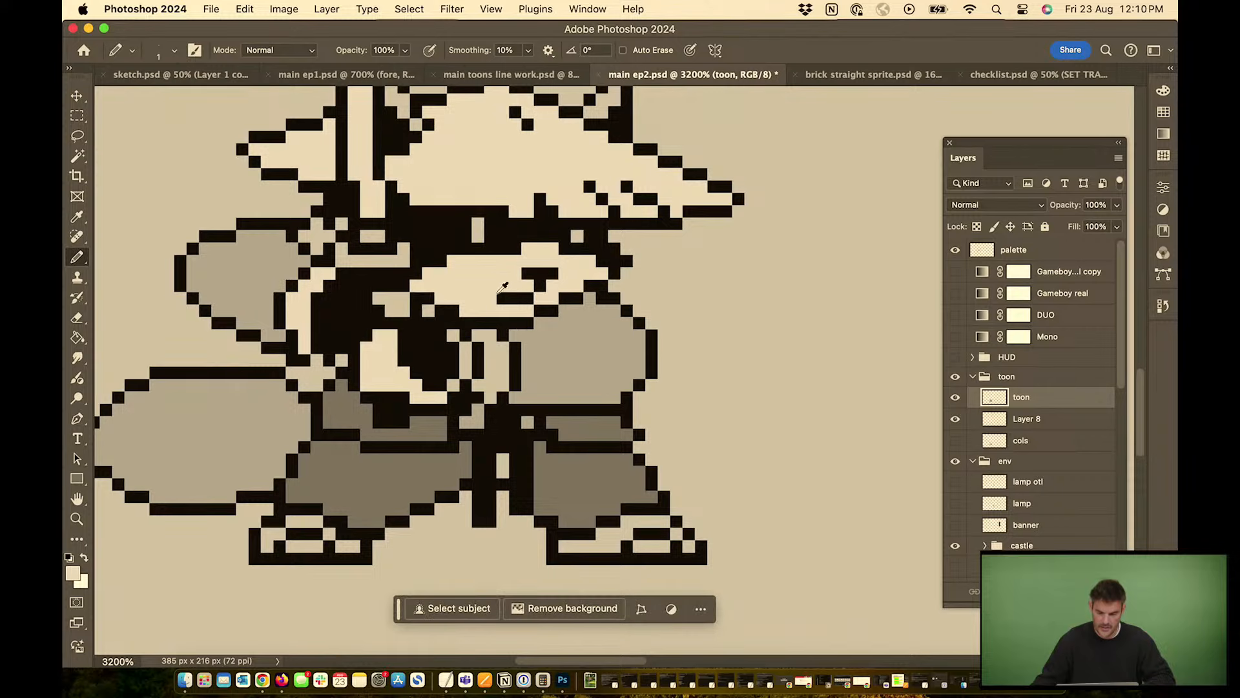
left_click_drag(540, 321, 587, 299)
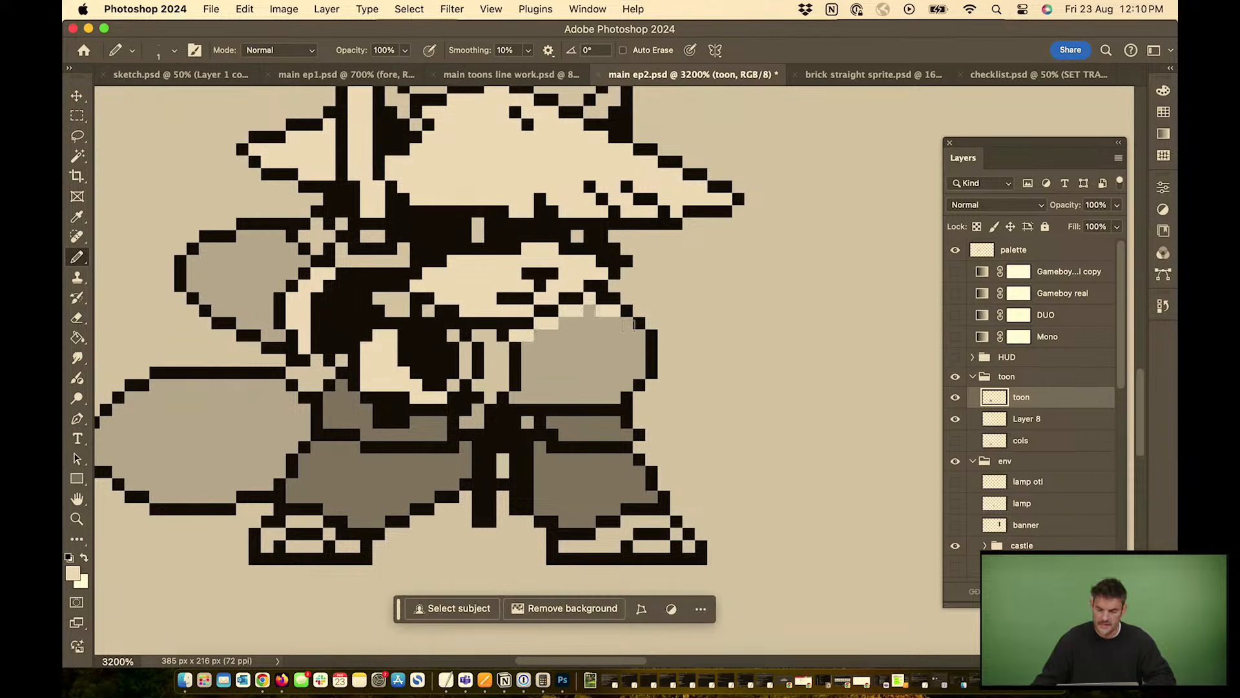
left_click_drag(635, 339, 622, 366)
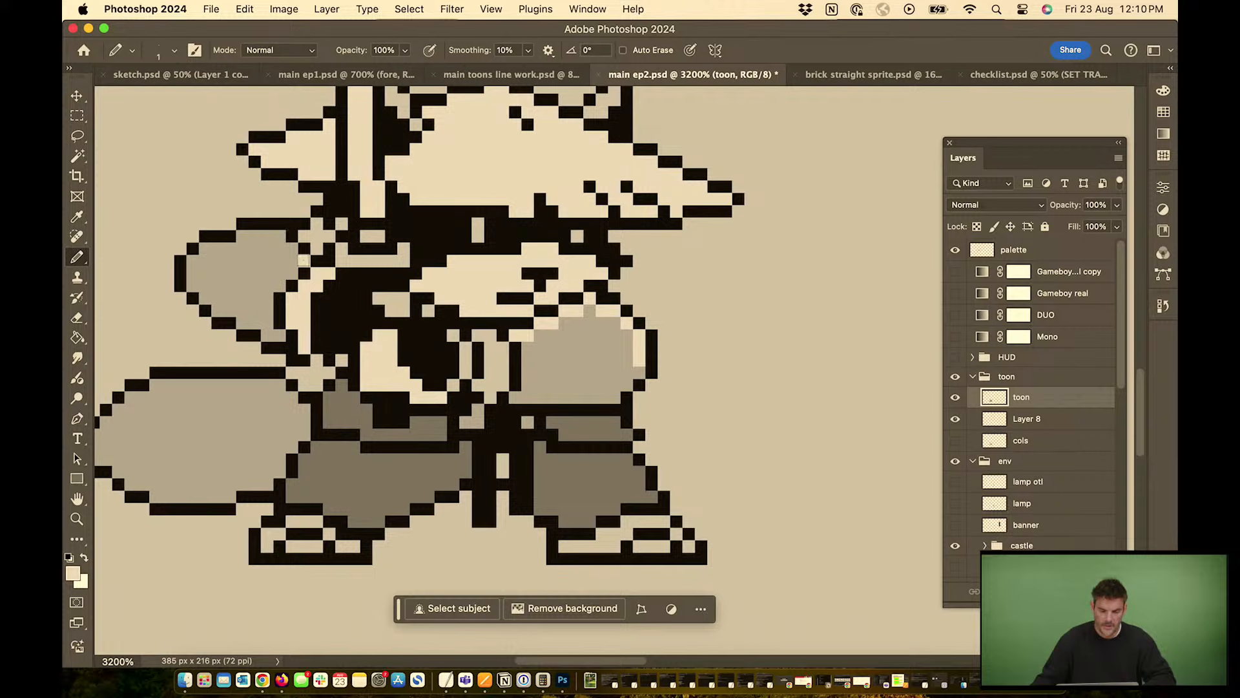
left_click_drag(277, 240, 246, 237)
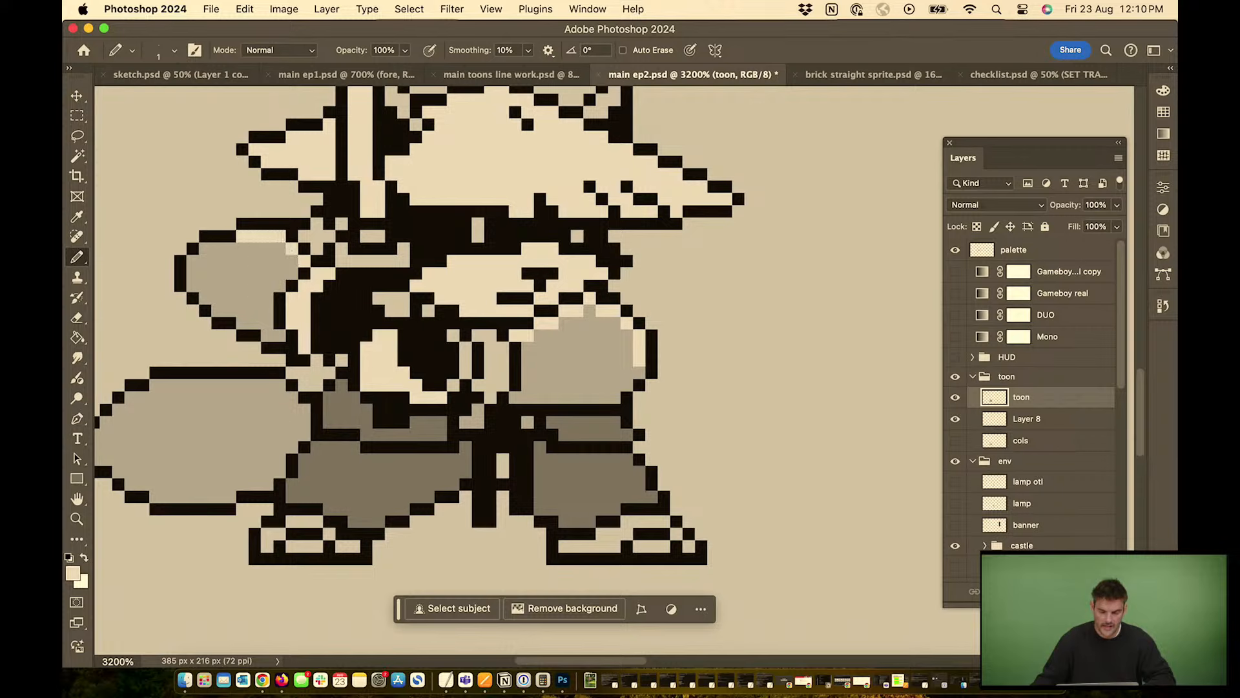
Pencil cream highlights along the tail's upper edge and around its tip
mouse_move(277, 388)
left_mouse_down()
mouse_move(162, 385)
mouse_move(148, 401)
mouse_move(150, 384)
mouse_move(119, 421)
left_mouse_up()
left_click(144, 398)
left_click_drag(202, 414, 490, 396)
left_click_drag(395, 402, 367, 431)
left_click(393, 416)
left_click(366, 441)
key("super+minus")
key("super+minus")
left_click_drag(669, 361, 503, 431)
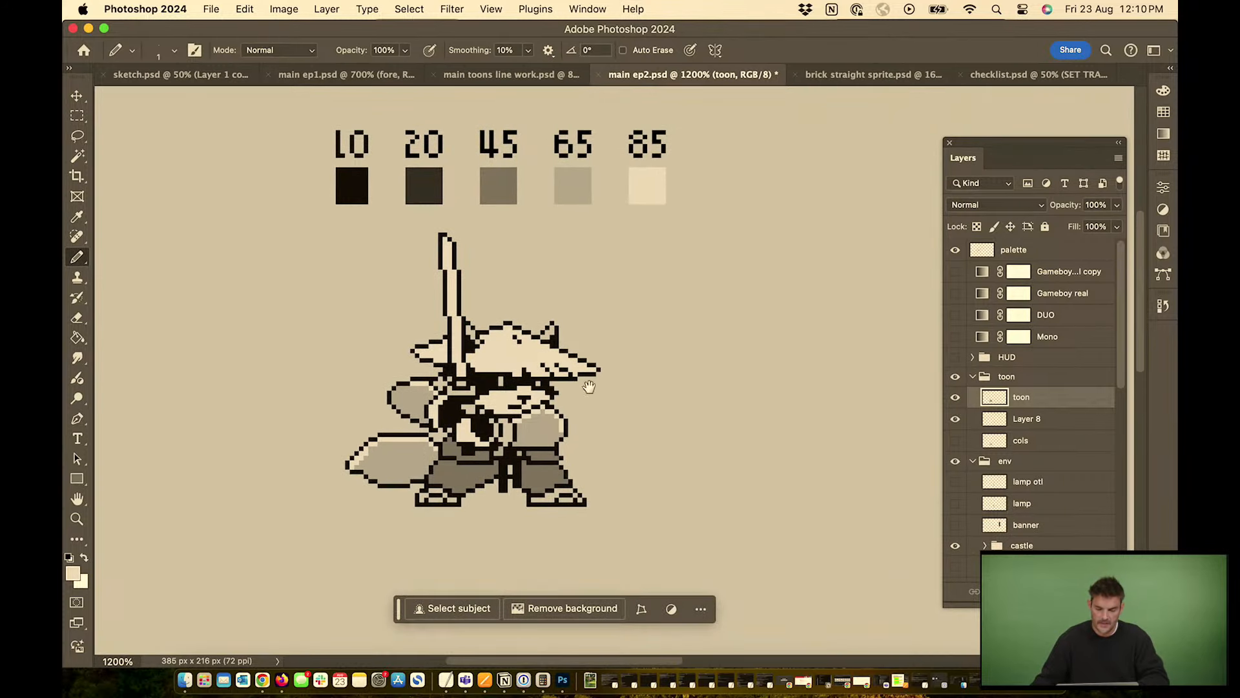
left_click_drag(589, 387, 537, 403)
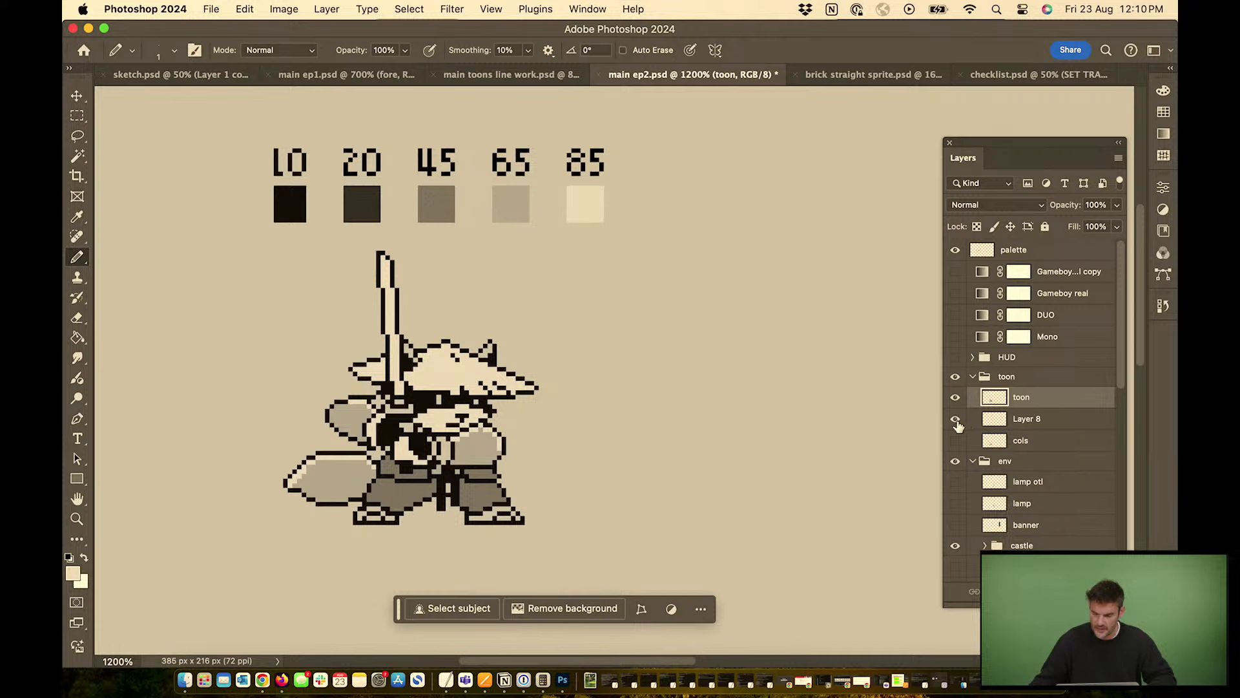
Select the main hat fill and the front sleeve's base fill with the Magic Wand and clear both
key("w")
left_click(456, 365)
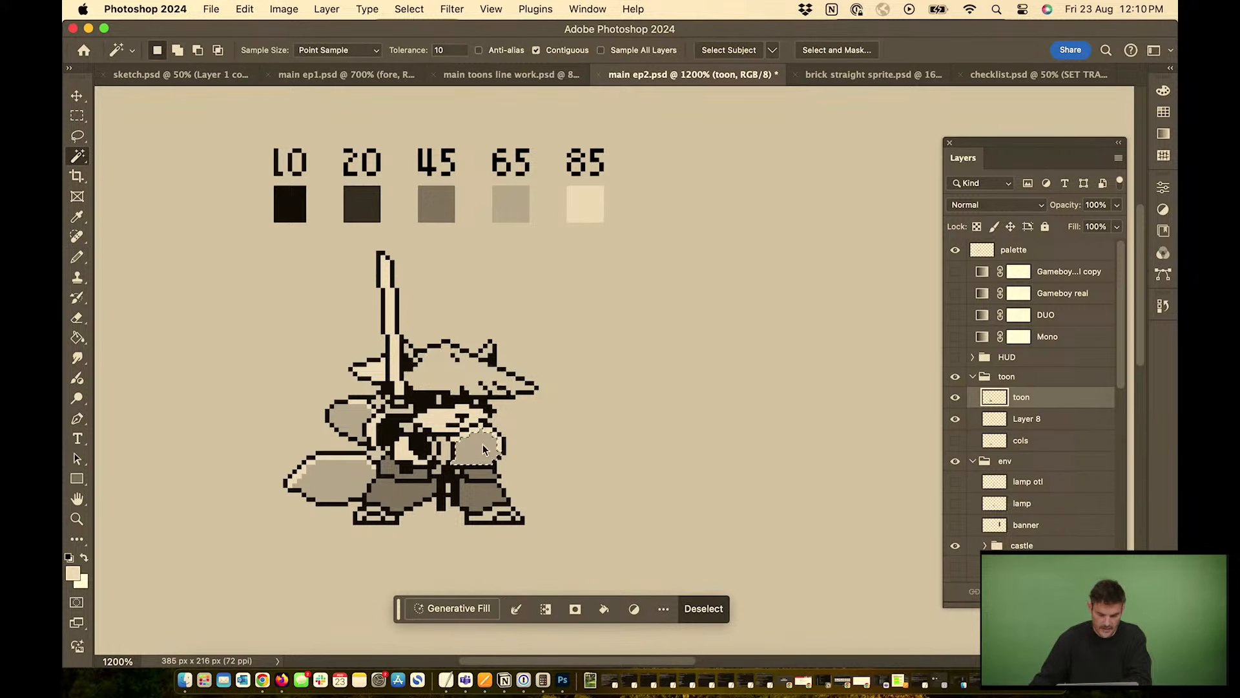
left_click(476, 439)
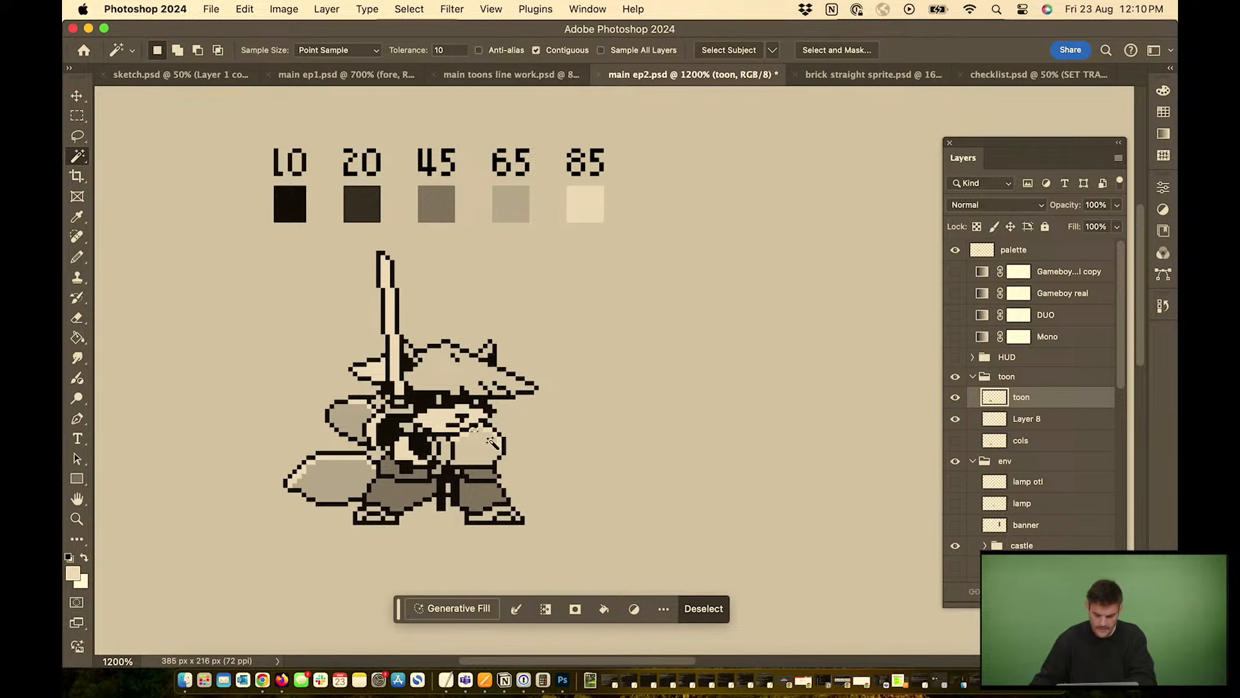
Clear the base fills of the tail and the trouser leg beside it using Magic Wand selections
key("super+plus")
key("super+plus")
scroll(358, 452, "left", 10)
scroll(358, 452, "down", 3)
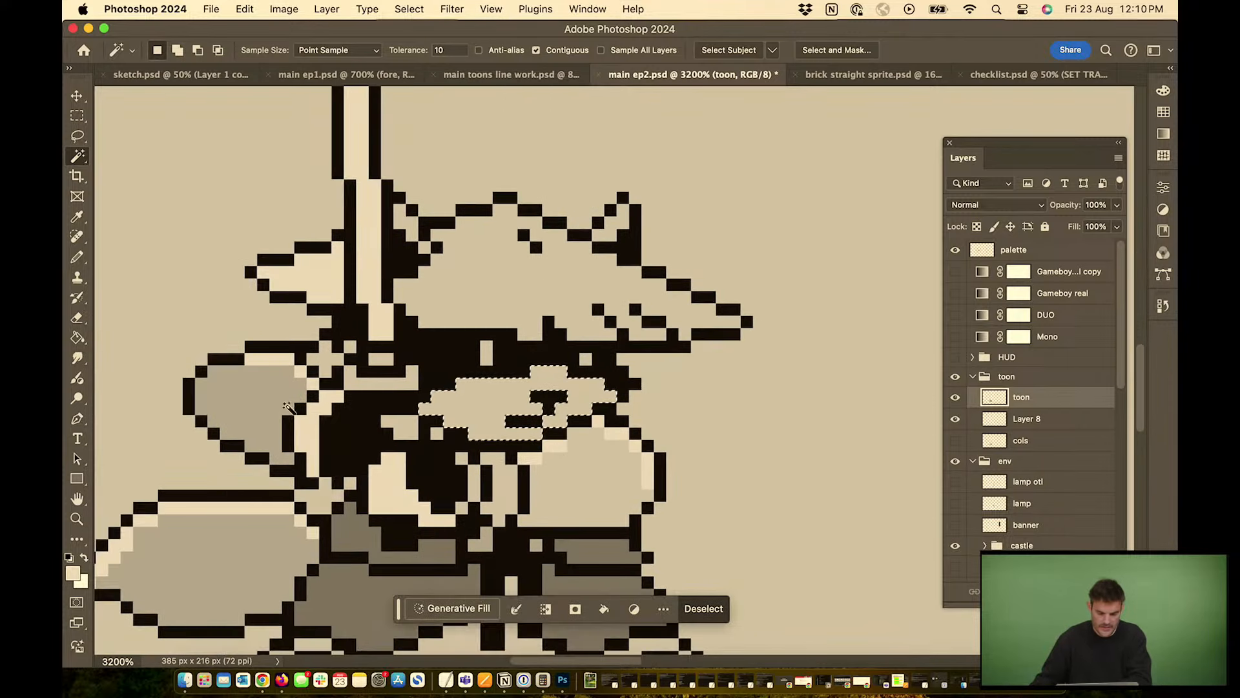
left_click(233, 561)
key("alt+BackSpace")
left_click(329, 582)
key("alt+BackSpace")
Clear the jacket hem fills on both sides of the belt and the fill of the other trouser leg
left_click(351, 544)
key("alt+BackSpace")
left_click(586, 554)
key("alt+BackSpace")
left_click(588, 586)
key("alt+BackSpace")
left_click(484, 544)
key("alt+BackSpace")
Clear the cream fills from the muzzle, the chest area and the cuff beside the rear sleeve, and deselect
left_click(469, 364)
left_click(492, 410)
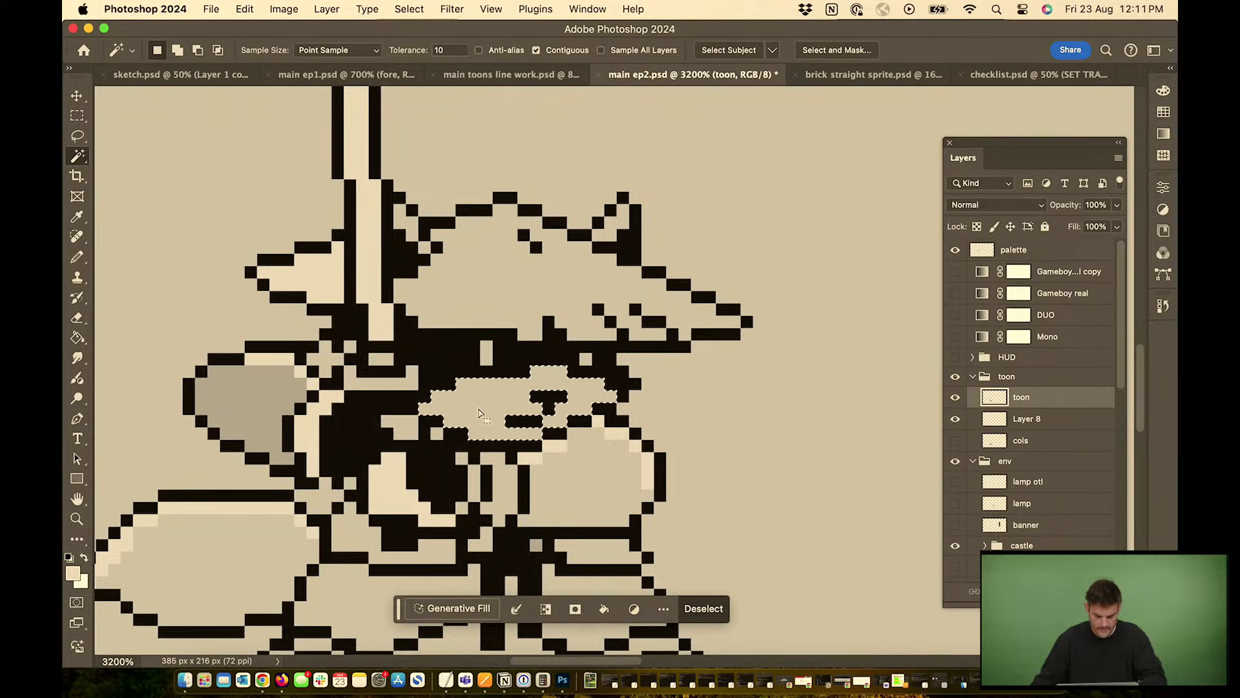
left_click(388, 476)
left_click(316, 437)
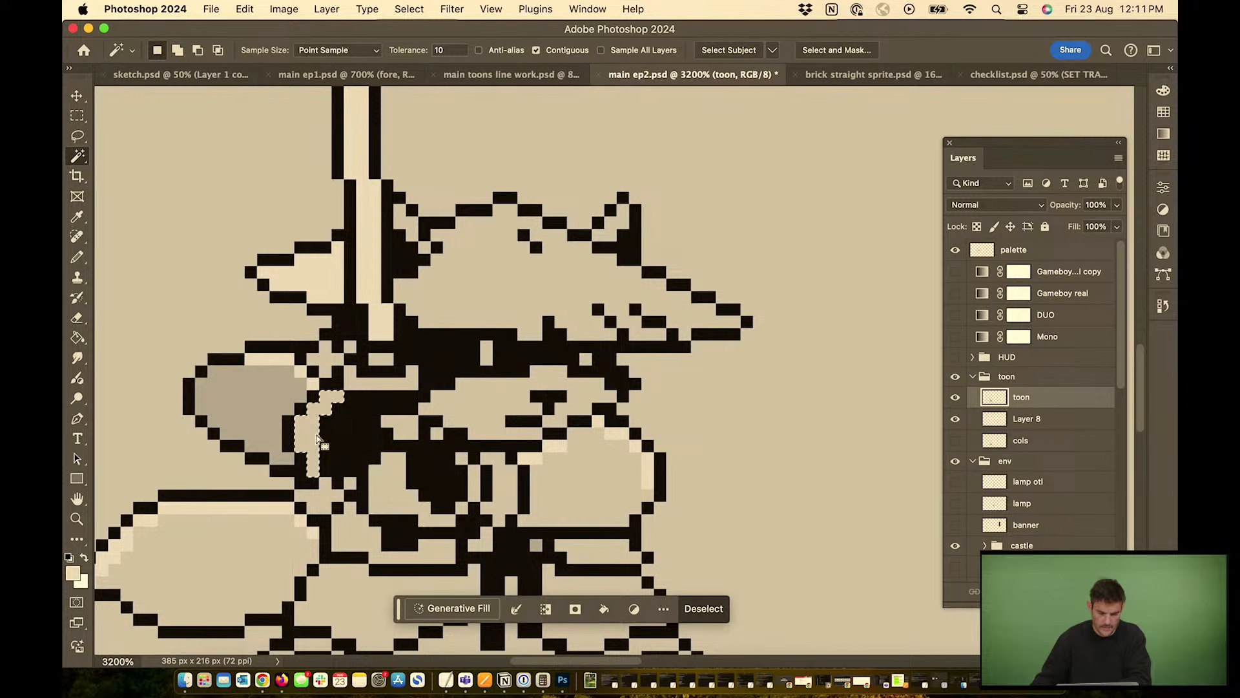
key("BackSpace")
key("super+d")
Erase the rear sleeve's highlight pixels, delete its base fill with a Magic Wand selection and deselect
key("e")
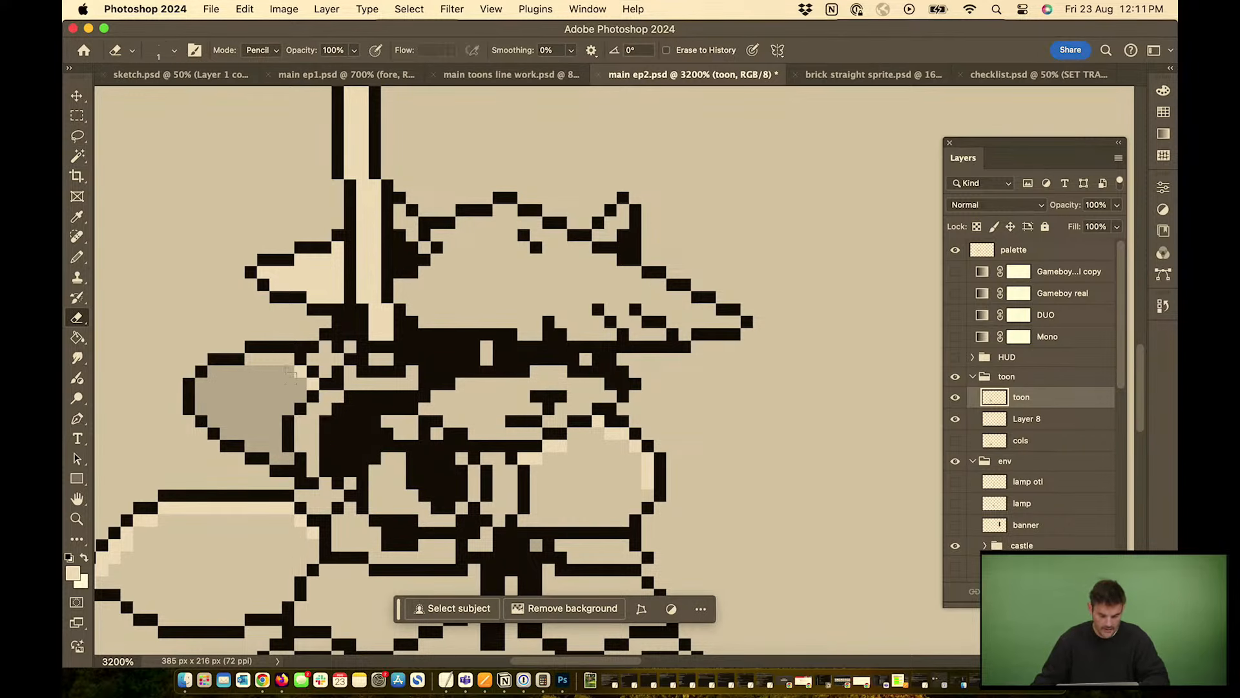
key("w")
left_click(278, 397)
key("BackSpace")
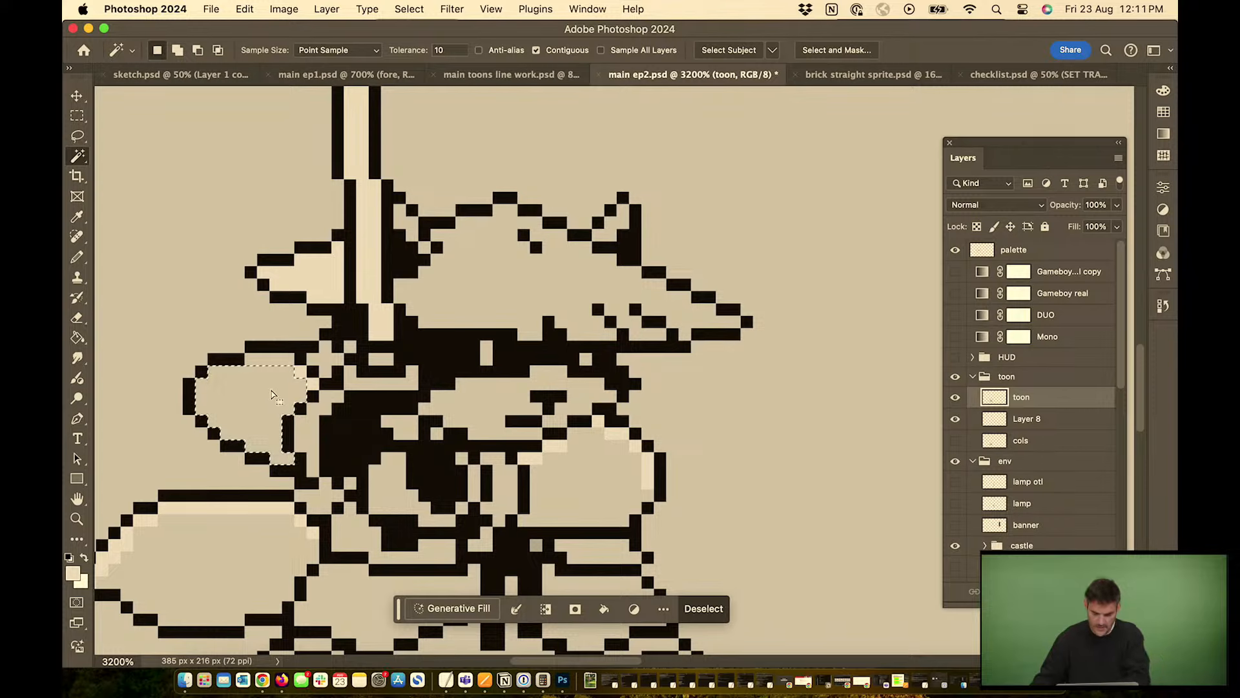
key("super+d")
Erase the cream highlight pixels along the tail's upper edge and tip
key("e")
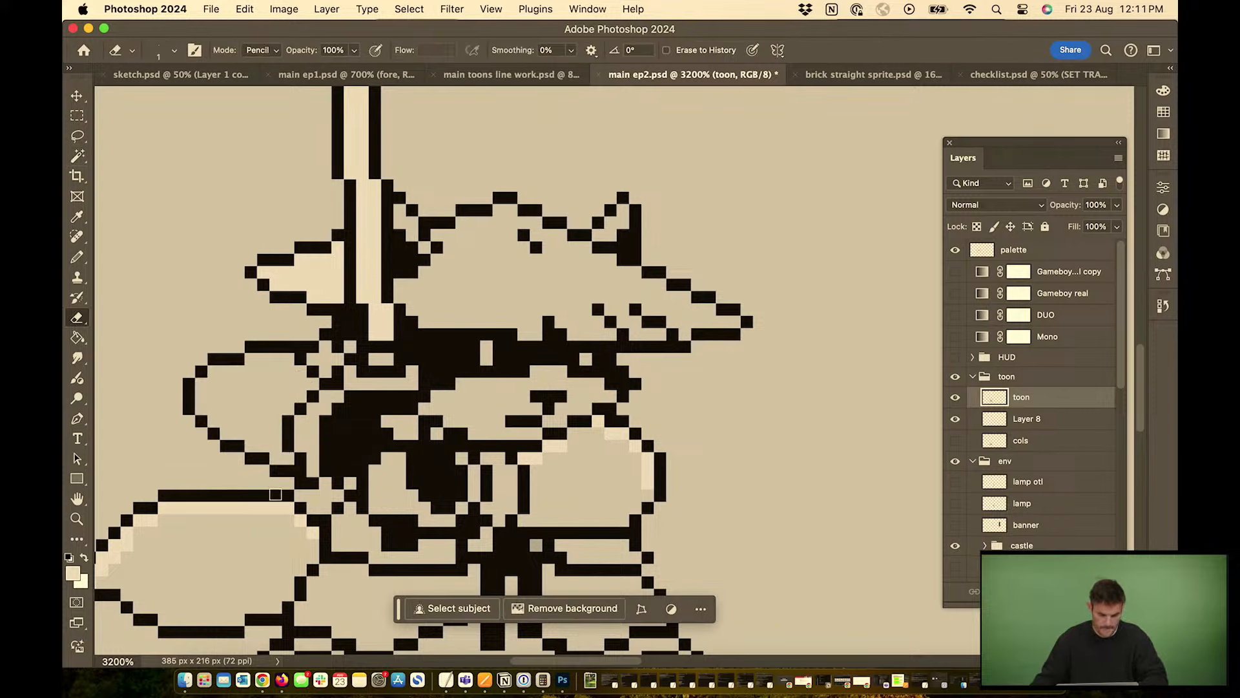
mouse_move(285, 513)
left_mouse_down()
mouse_move(165, 509)
mouse_move(286, 509)
mouse_move(311, 533)
left_mouse_up()
scroll(303, 491, "left", 5)
scroll(304, 491, "down", 2)
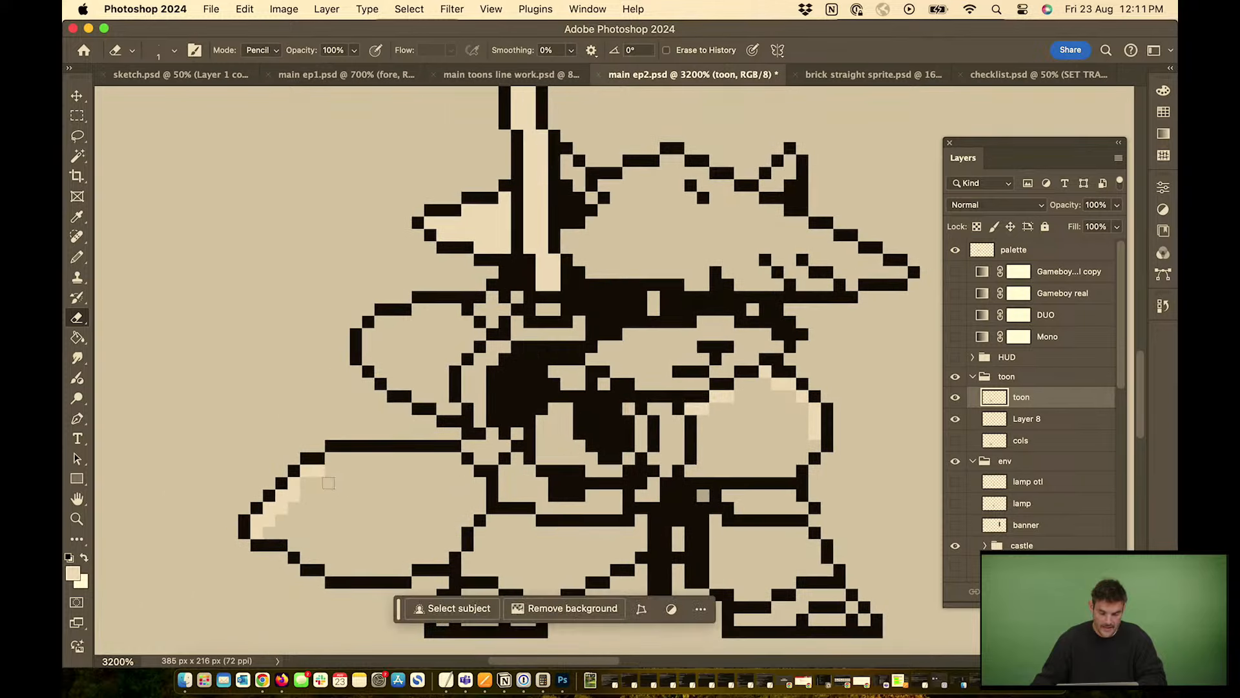
left_click_drag(294, 484, 258, 531)
Erase the cream highlight pixels along the front sleeve's edge
scroll(321, 518, "right", 8)
scroll(322, 518, "down", 1)
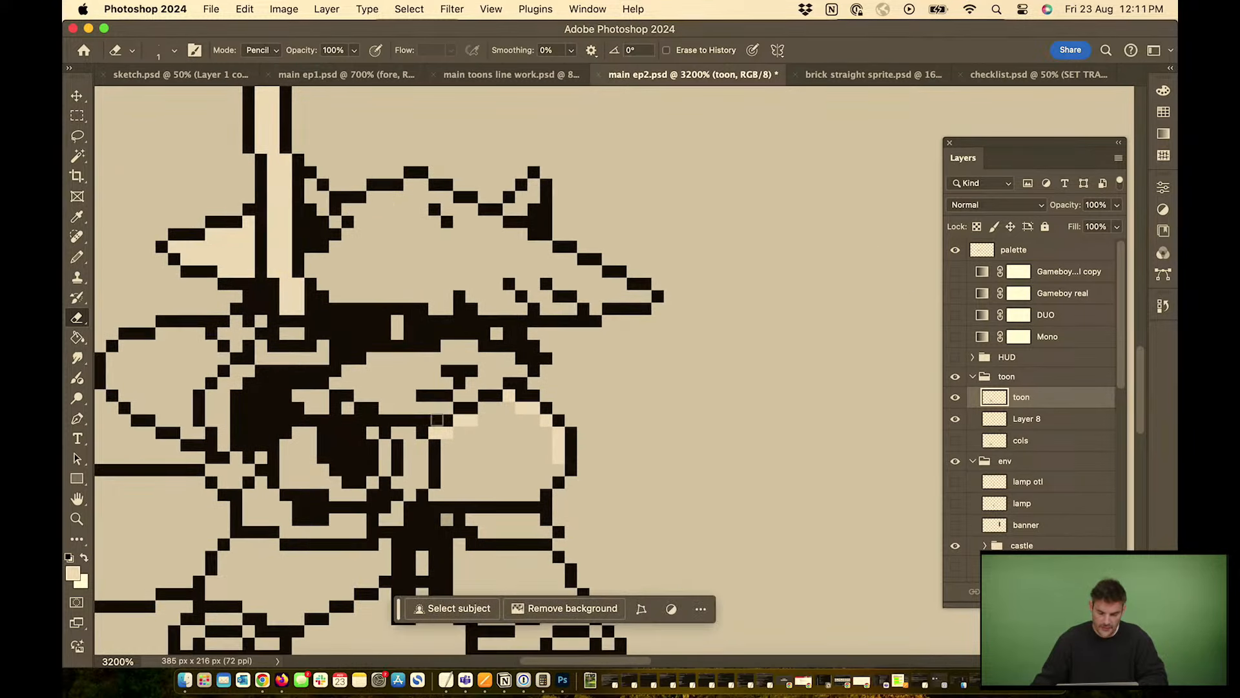
mouse_move(438, 432)
left_mouse_down()
mouse_move(510, 402)
mouse_move(532, 409)
mouse_move(557, 456)
left_mouse_up()
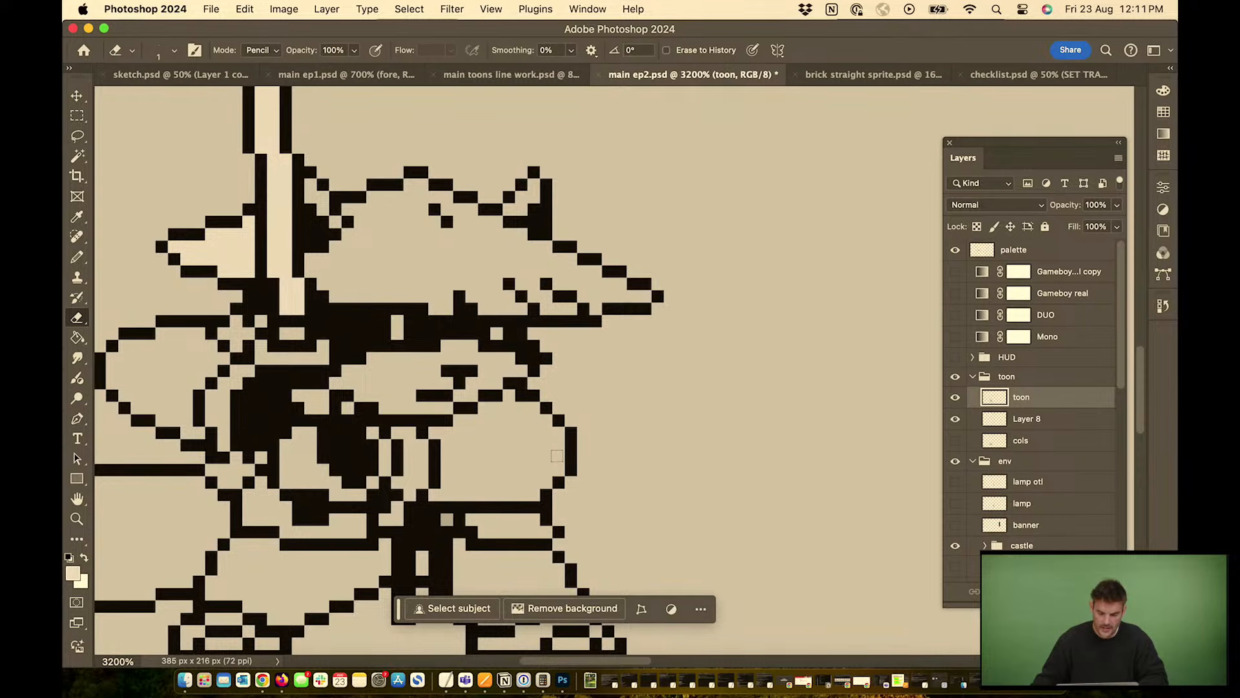
key("super+minus")
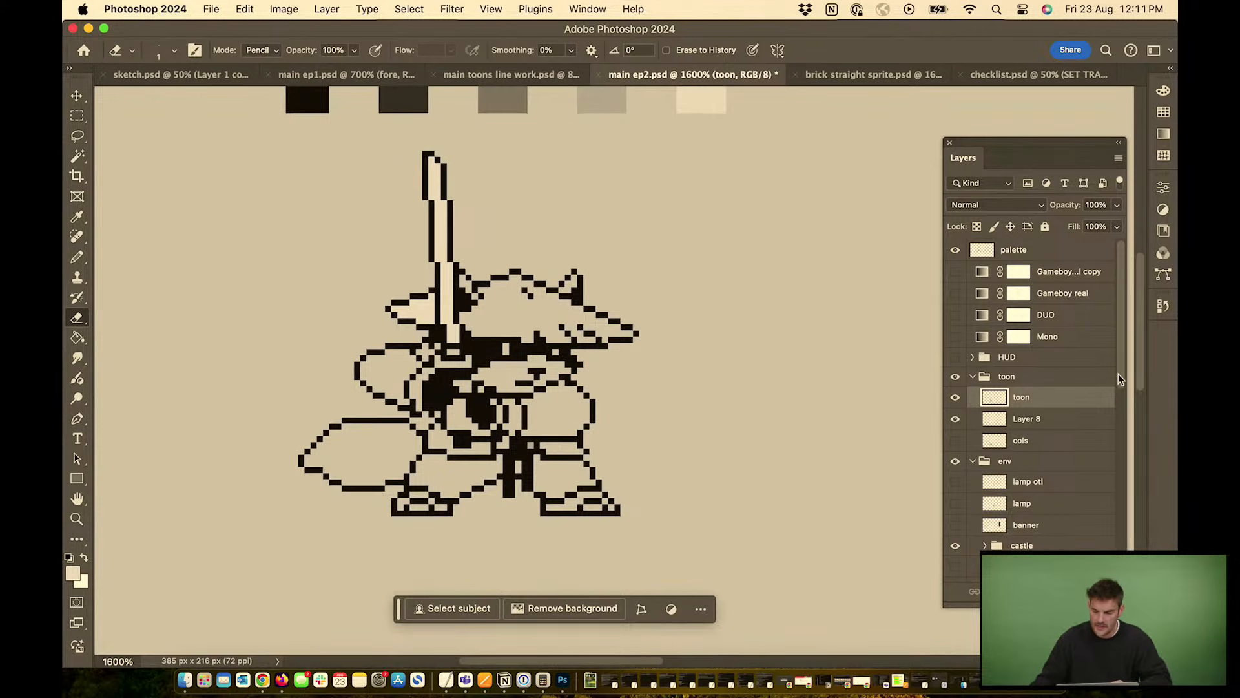
Delete Layer 8, clear the cream fills from the sword blade and the hat's rear brim on the toon layer, and deselect
left_click(1060, 422)
key("BackSpace")
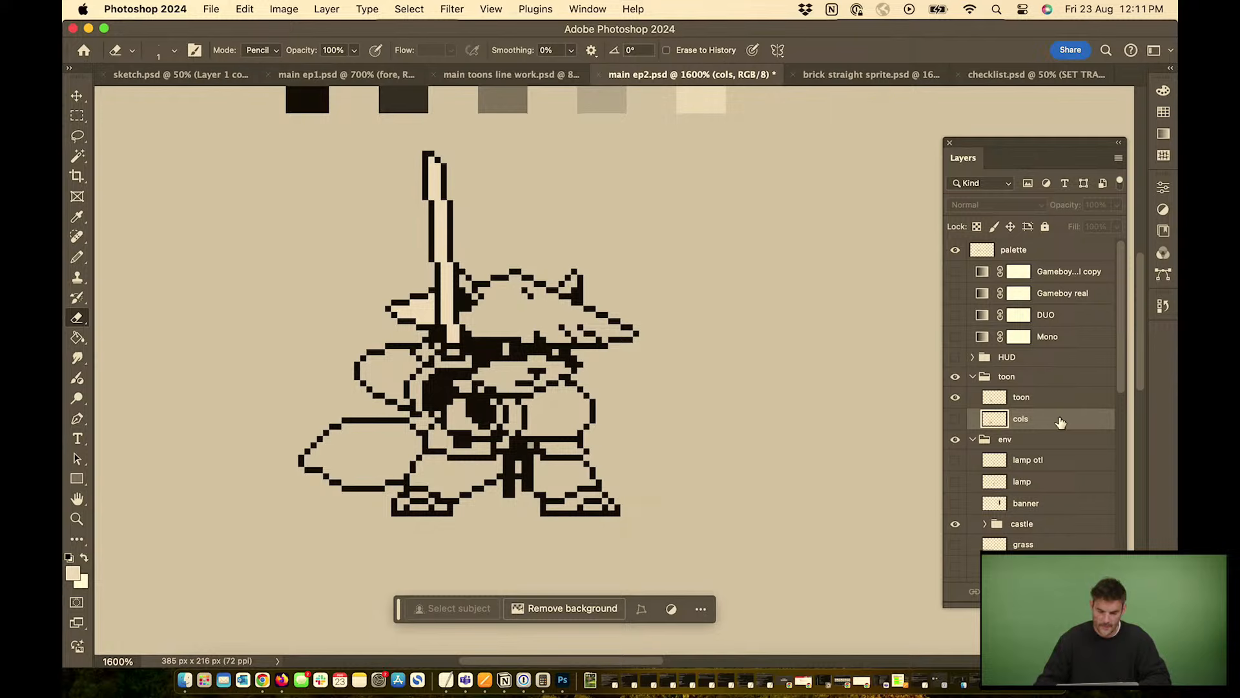
key("w")
left_click(446, 282)
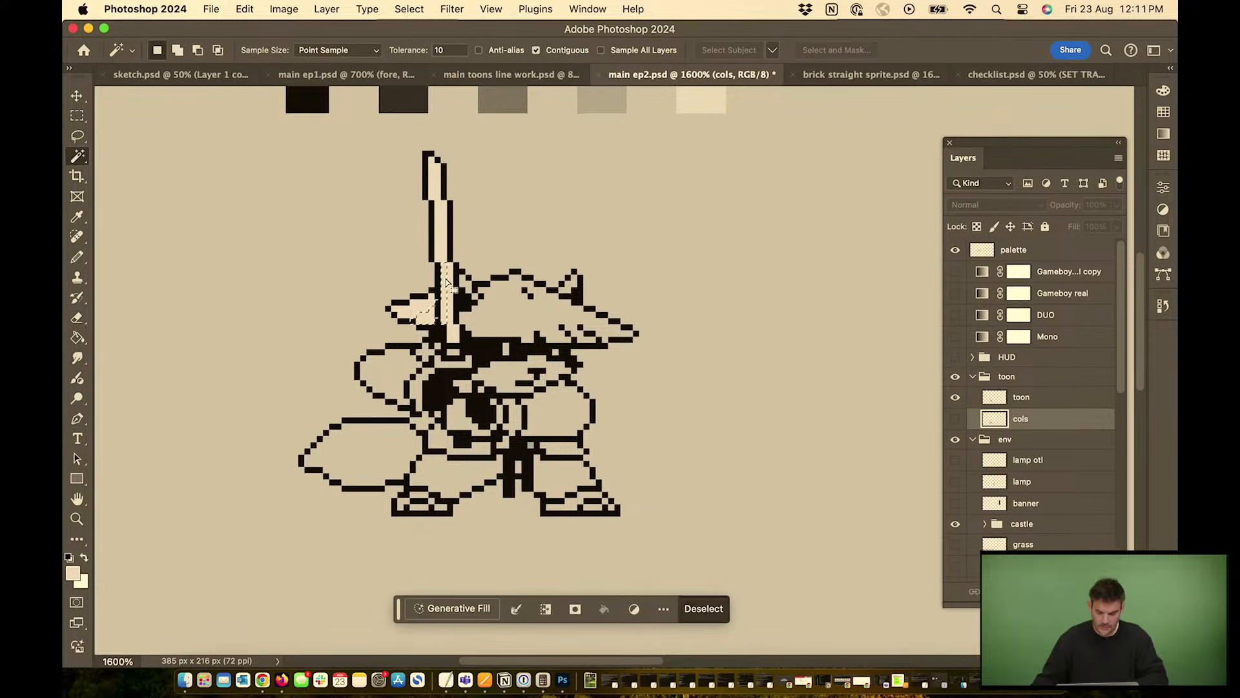
left_click(1027, 397)
left_click(460, 279)
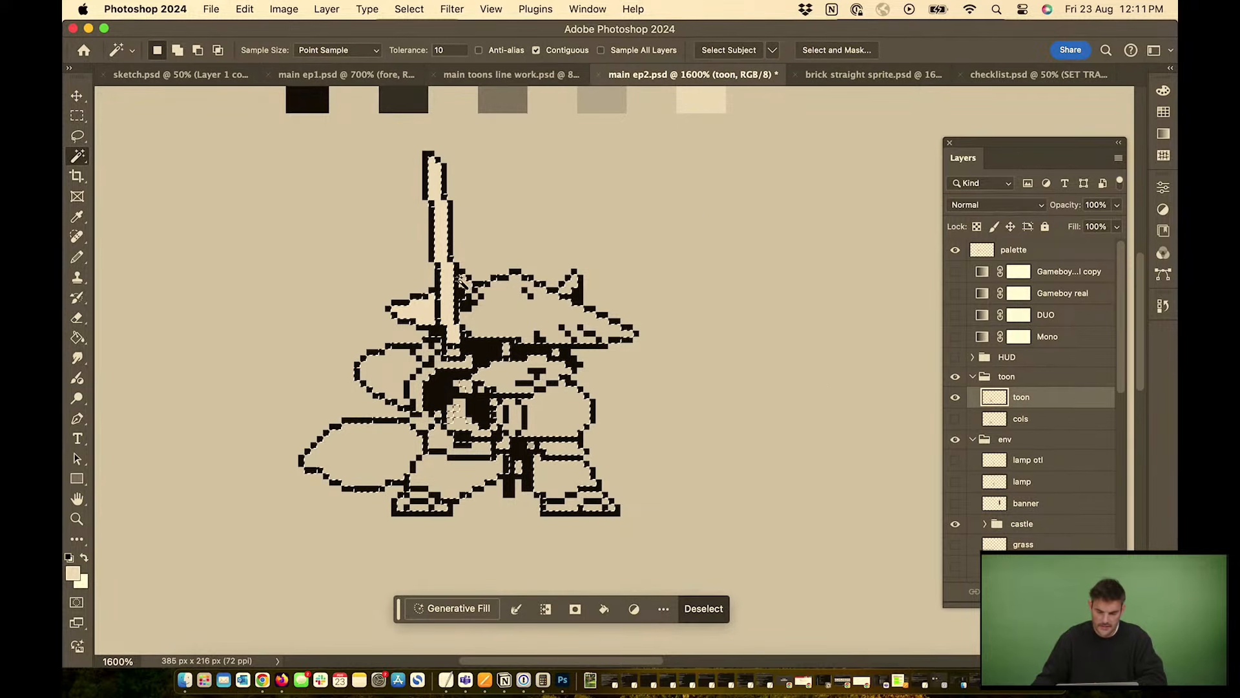
left_click(444, 241)
key("BackSpace")
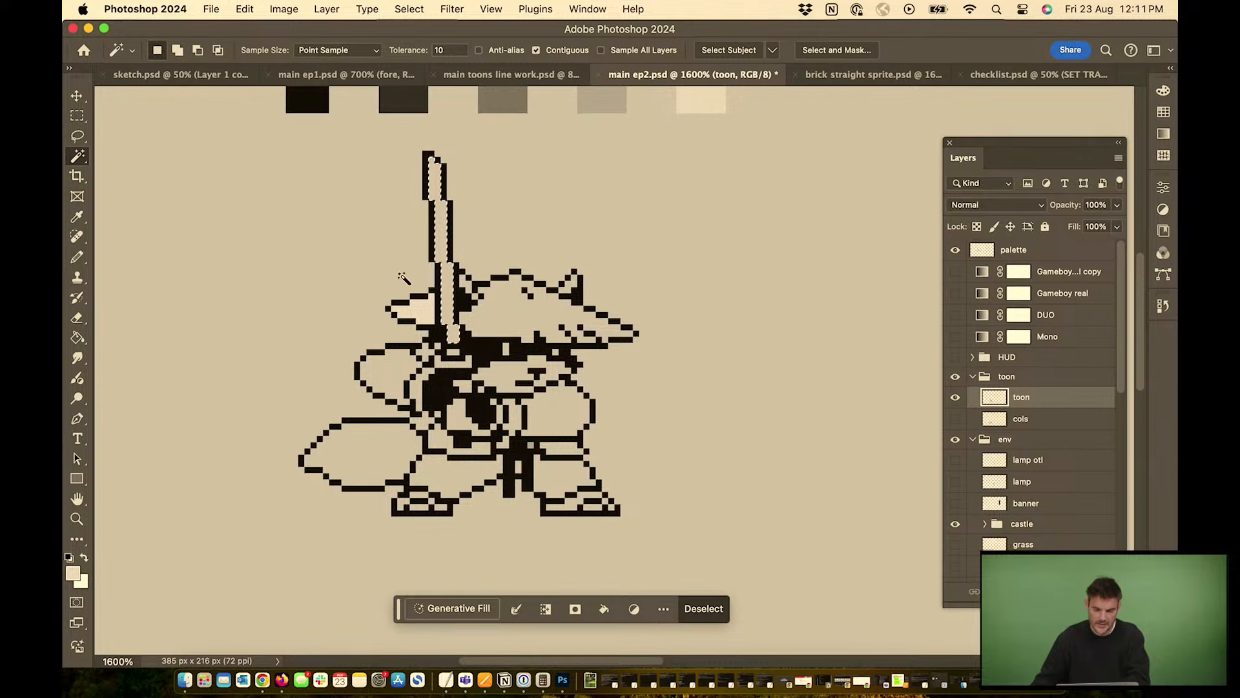
key("super+d")
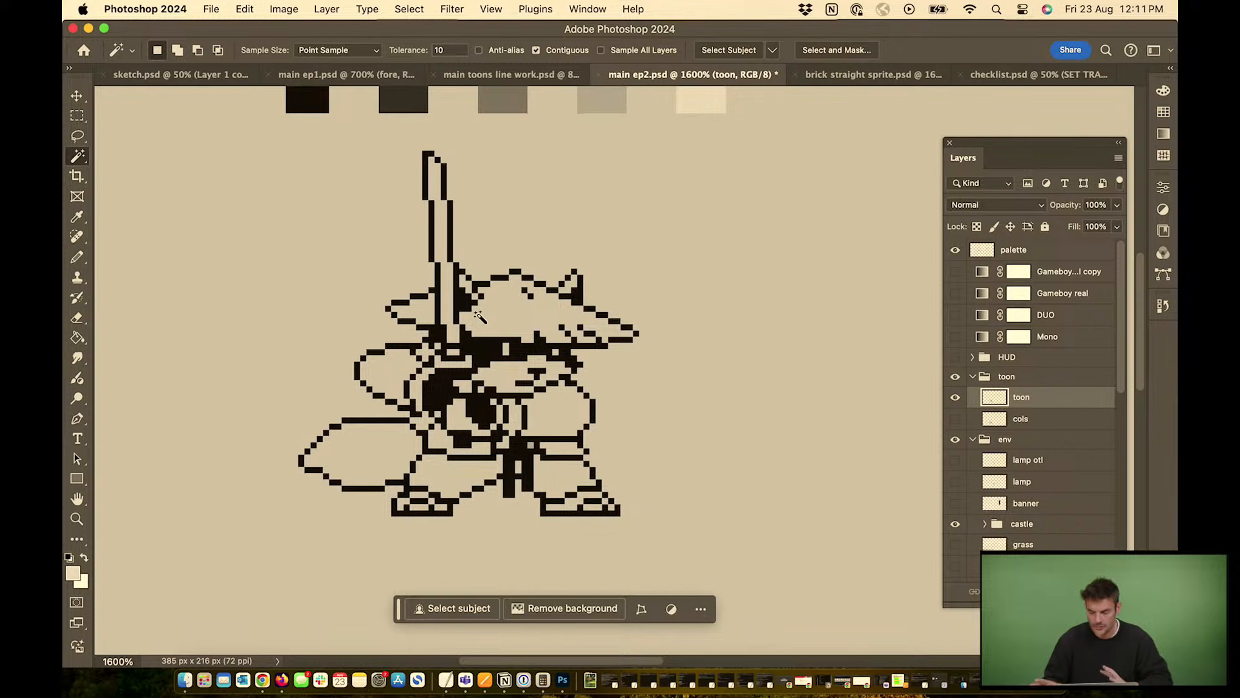
Show the cols layer beneath the line art and examine the tail's dithered shading up close
left_click(956, 419)
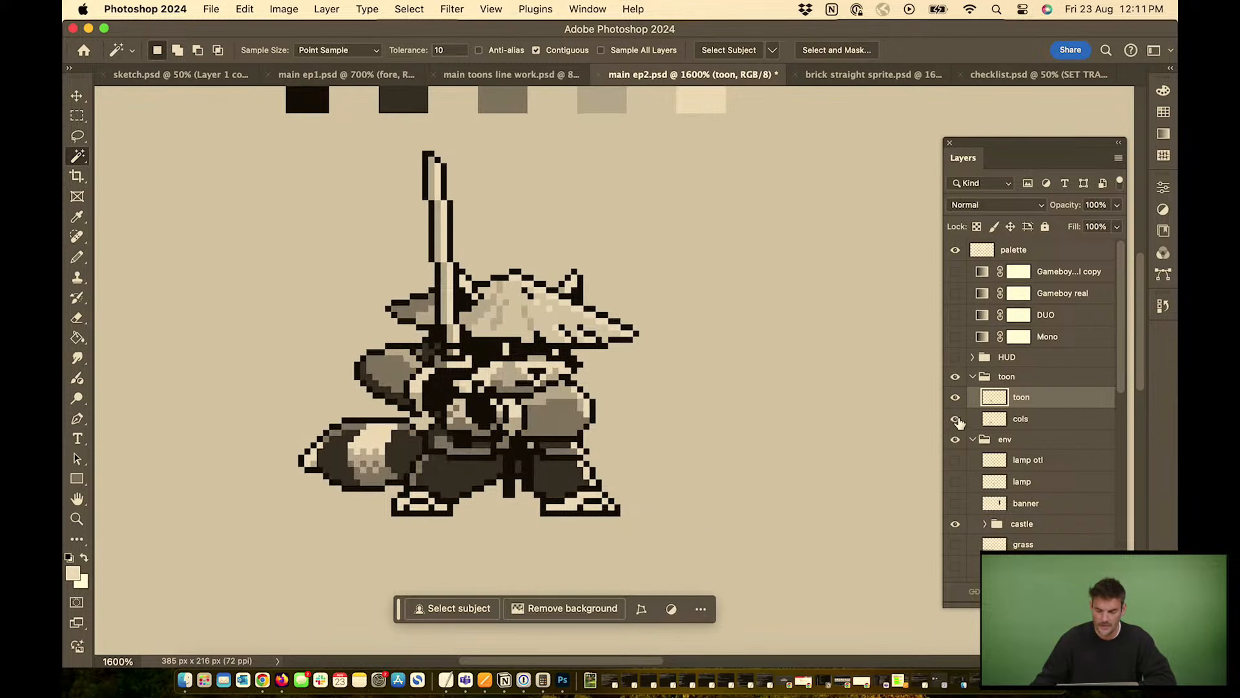
scroll(929, 402, "down", 3)
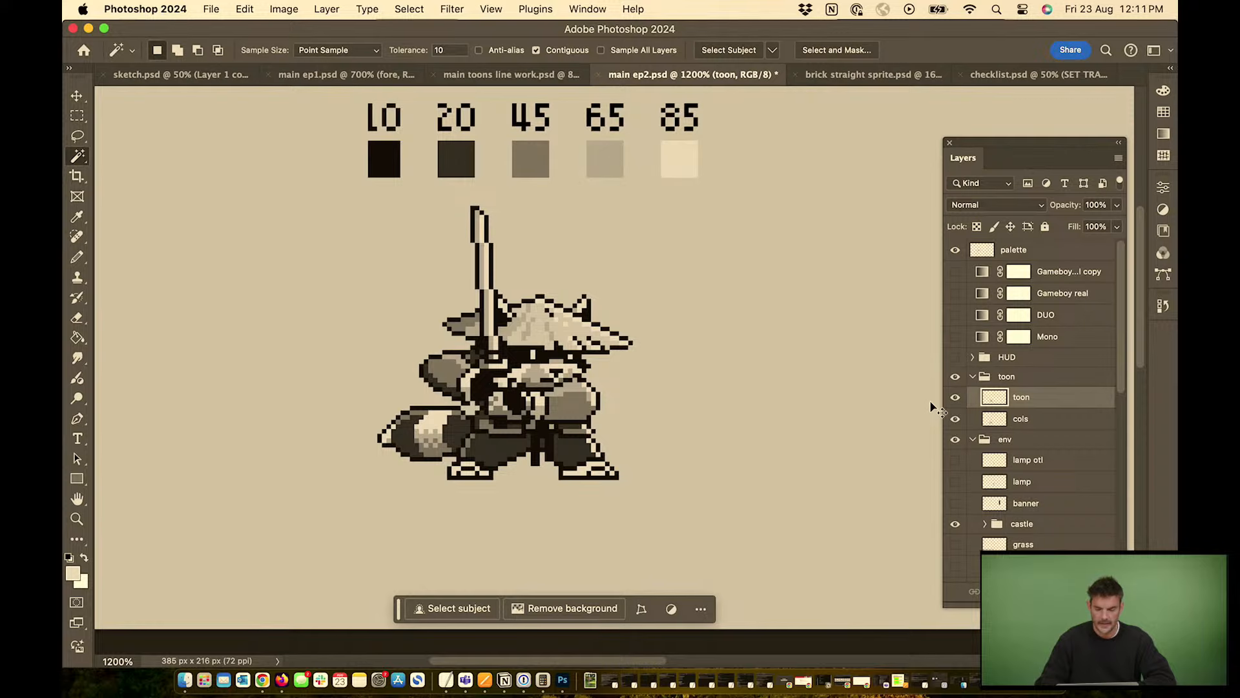
key("super+plus")
key("super+plus")
left_click_drag(373, 403, 716, 185)
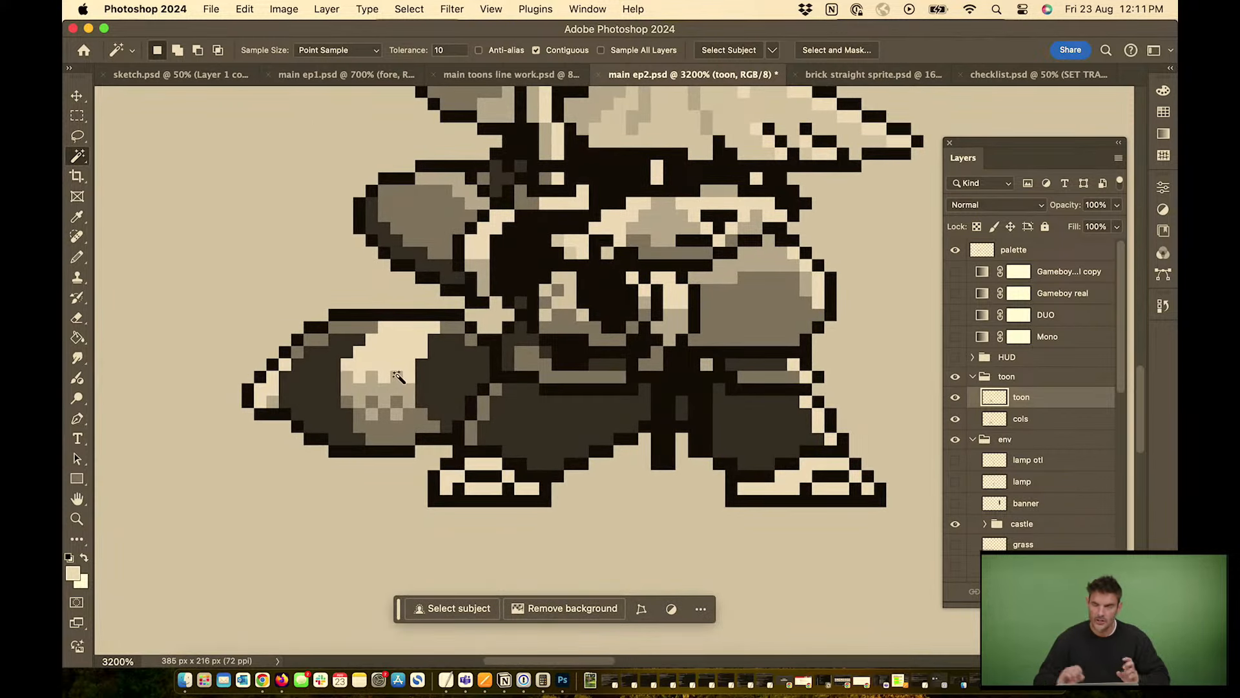
key("super+minus")
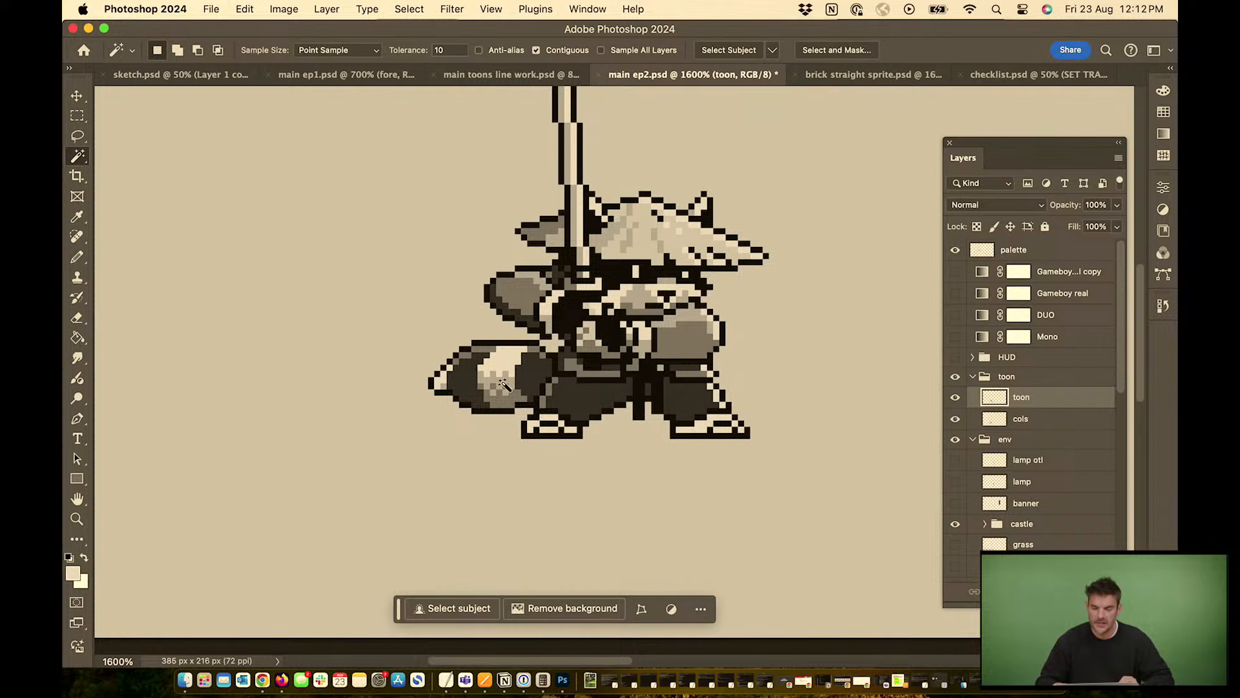
key("super+minus")
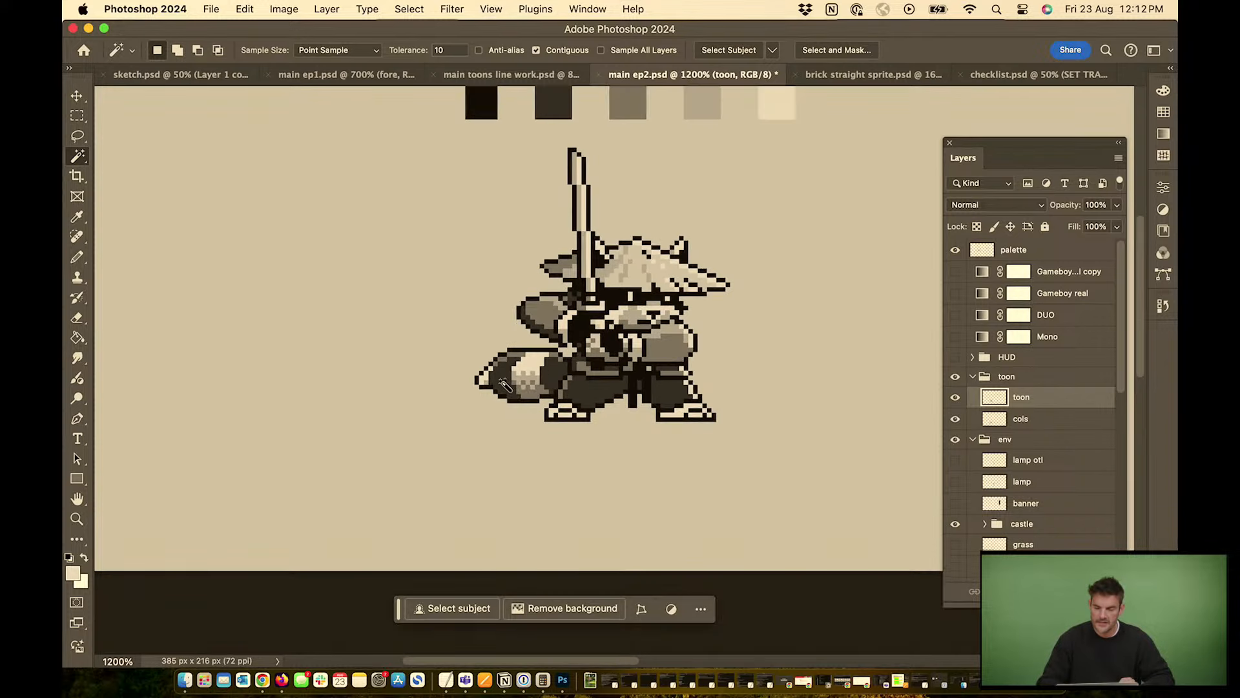
scroll(536, 349, "right", 5)
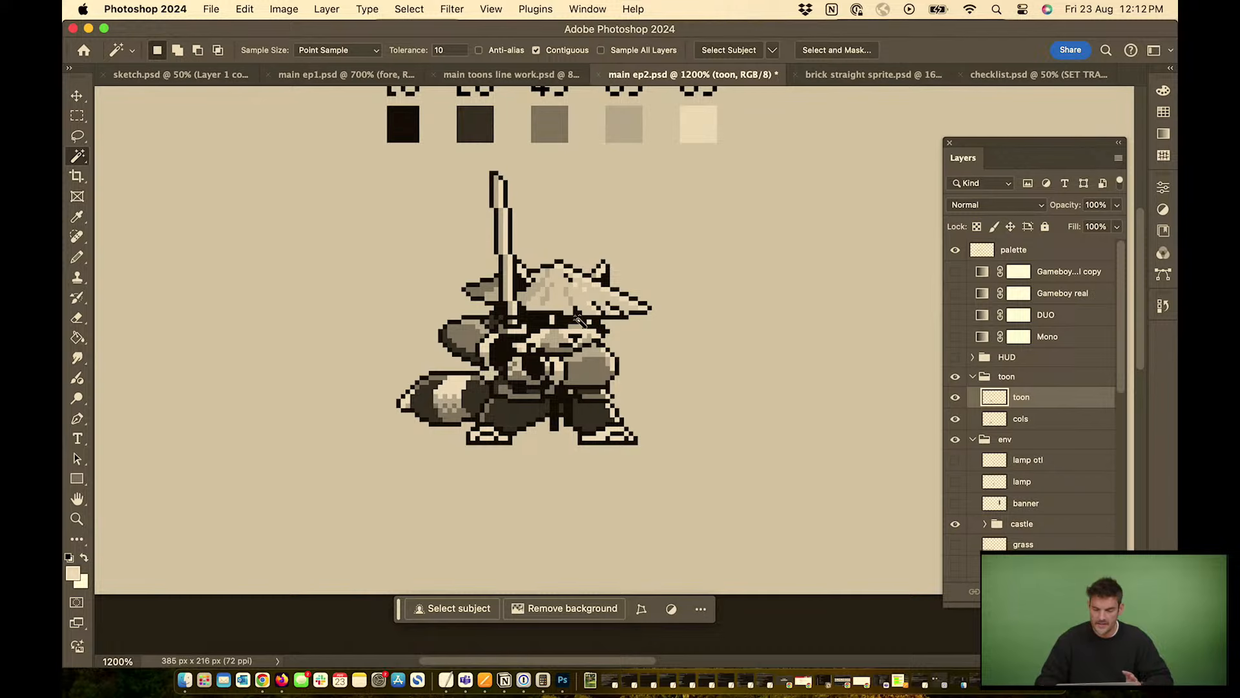
Examine the shading on the front sleeve and muzzle up close, and check how the whole sprite reads at small scale
key("super+plus")
key("super+plus")
key("super+plus")
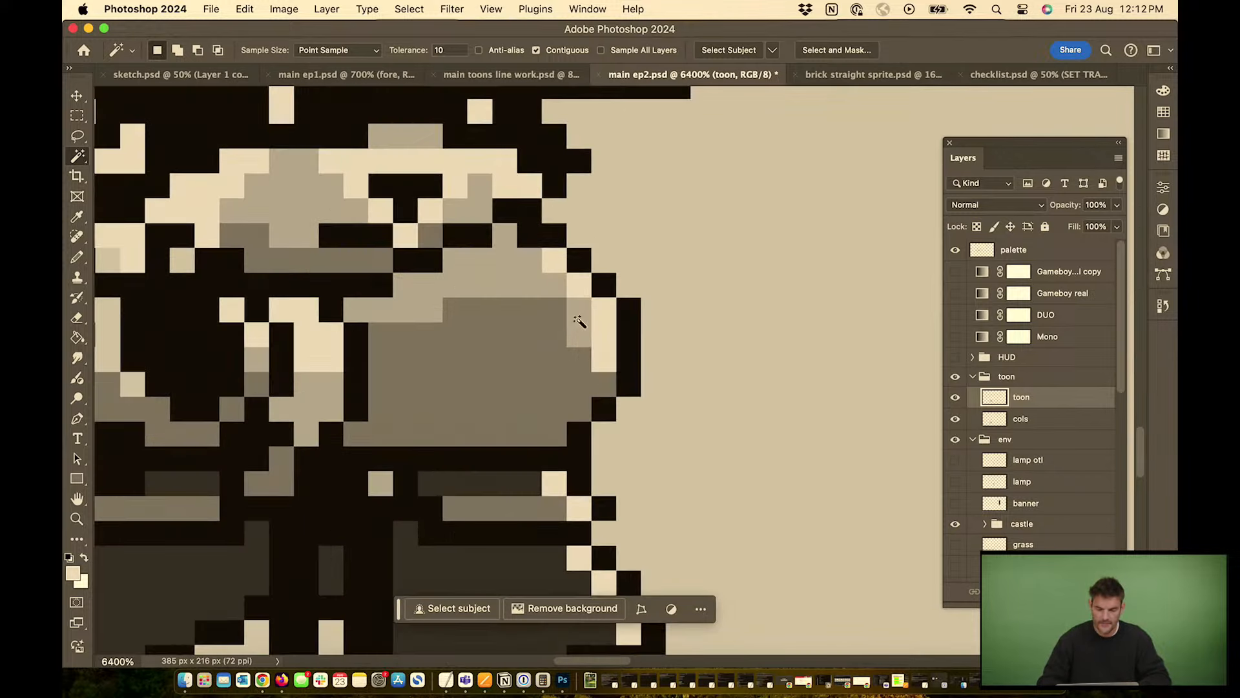
left_click_drag(407, 288, 671, 352)
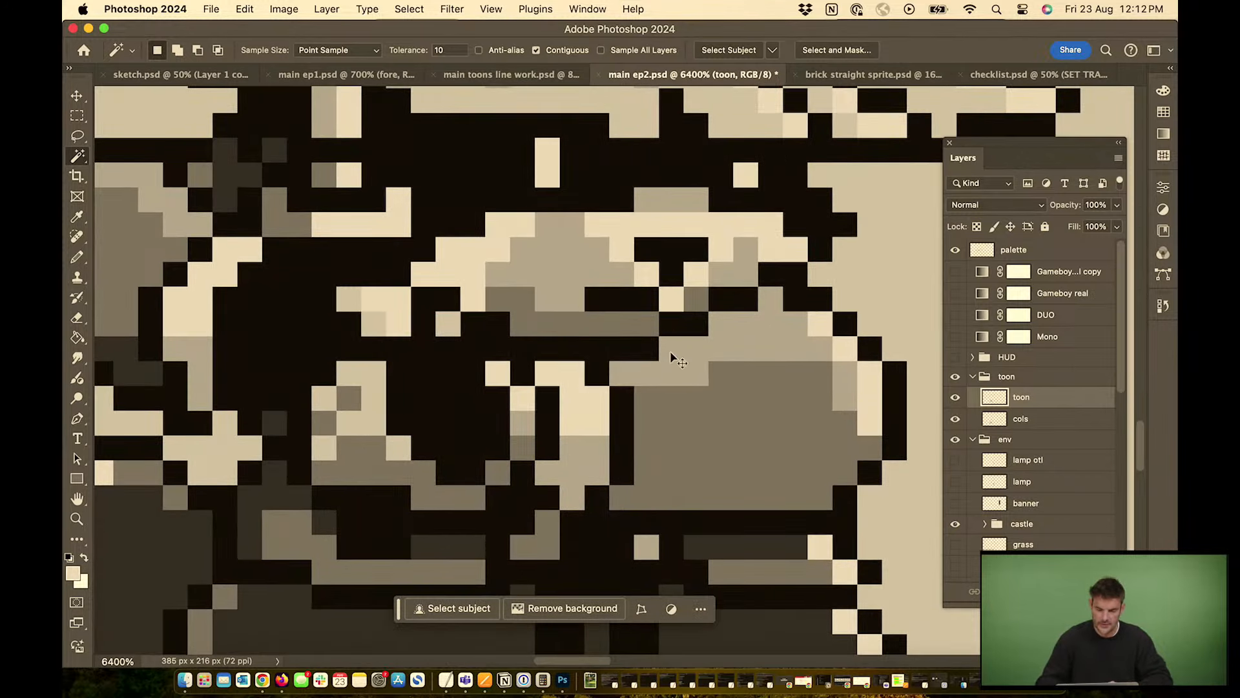
key("super+minus")
key("super+minus")
key("super+minus")
key("super+minus")
key("super+minus")
key("super+minus")
key("super+minus")
key("super+minus")
key("super+minus")
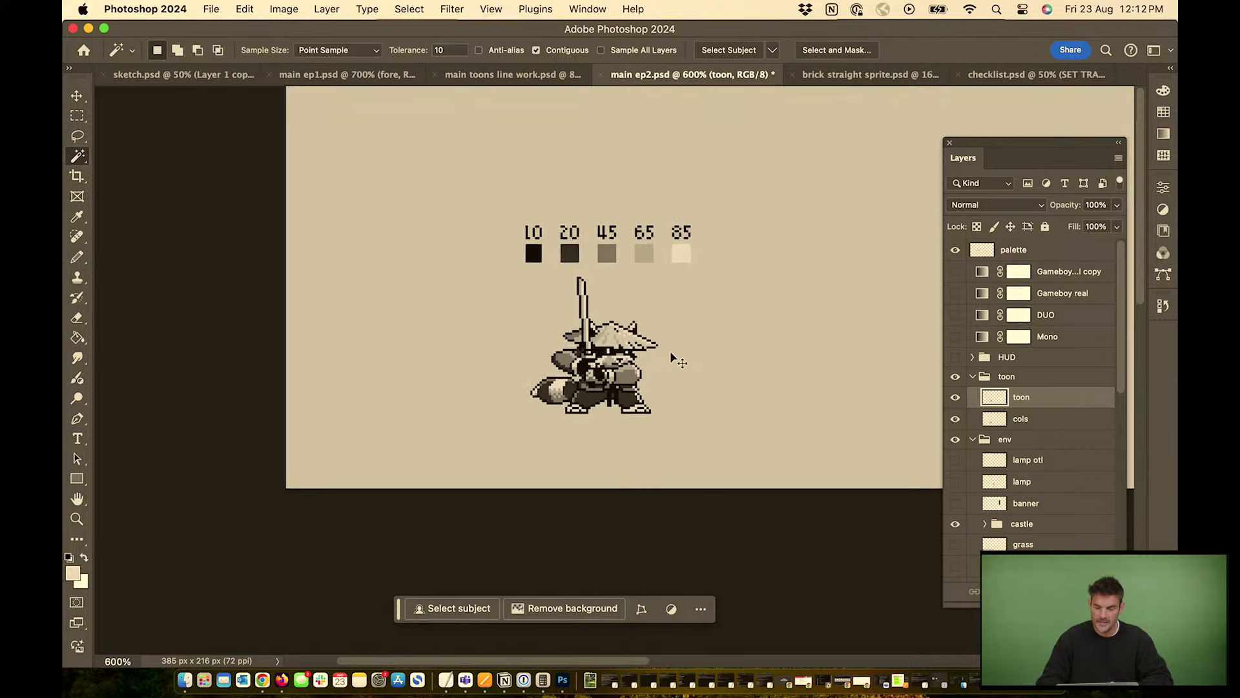
key("super+minus")
key("super+minus")
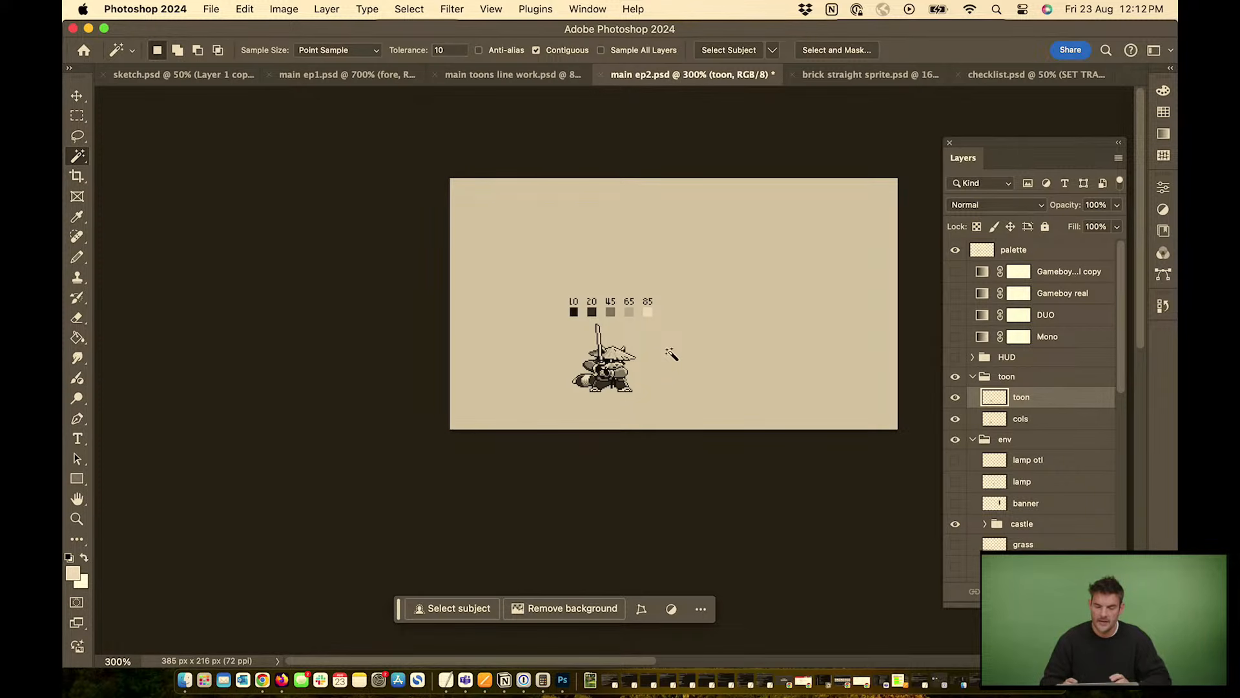
scroll(669, 351, "up", 10)
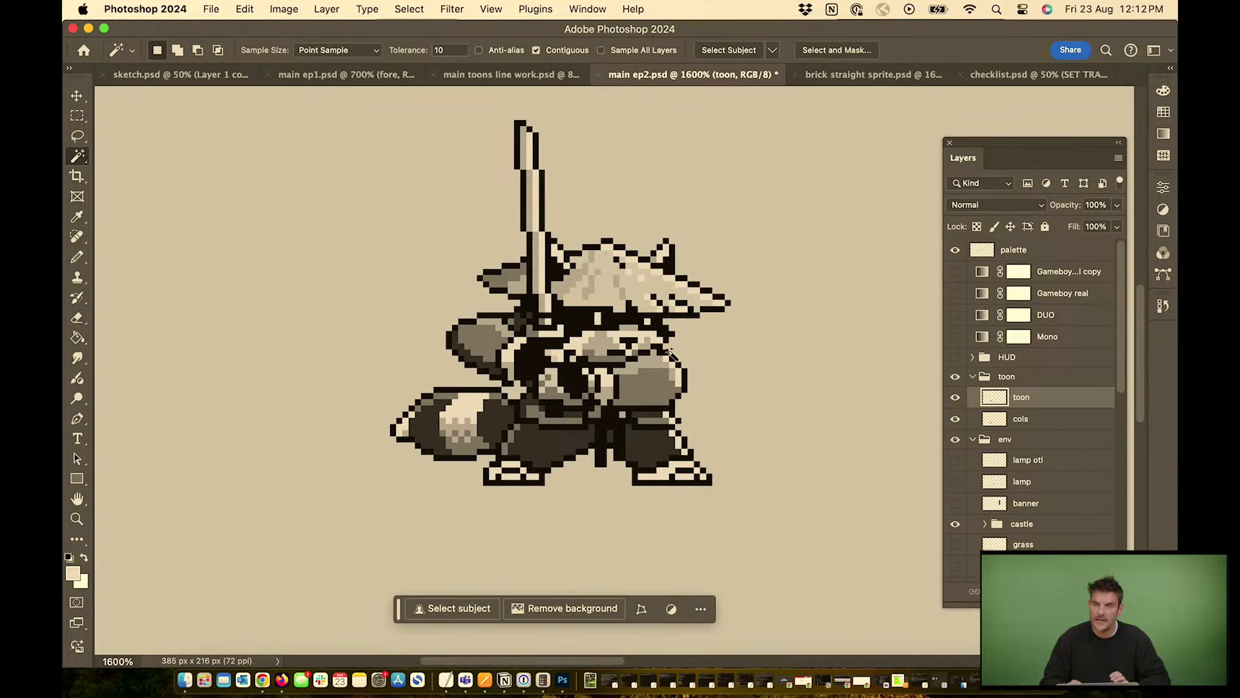
scroll(669, 350, "down", 2)
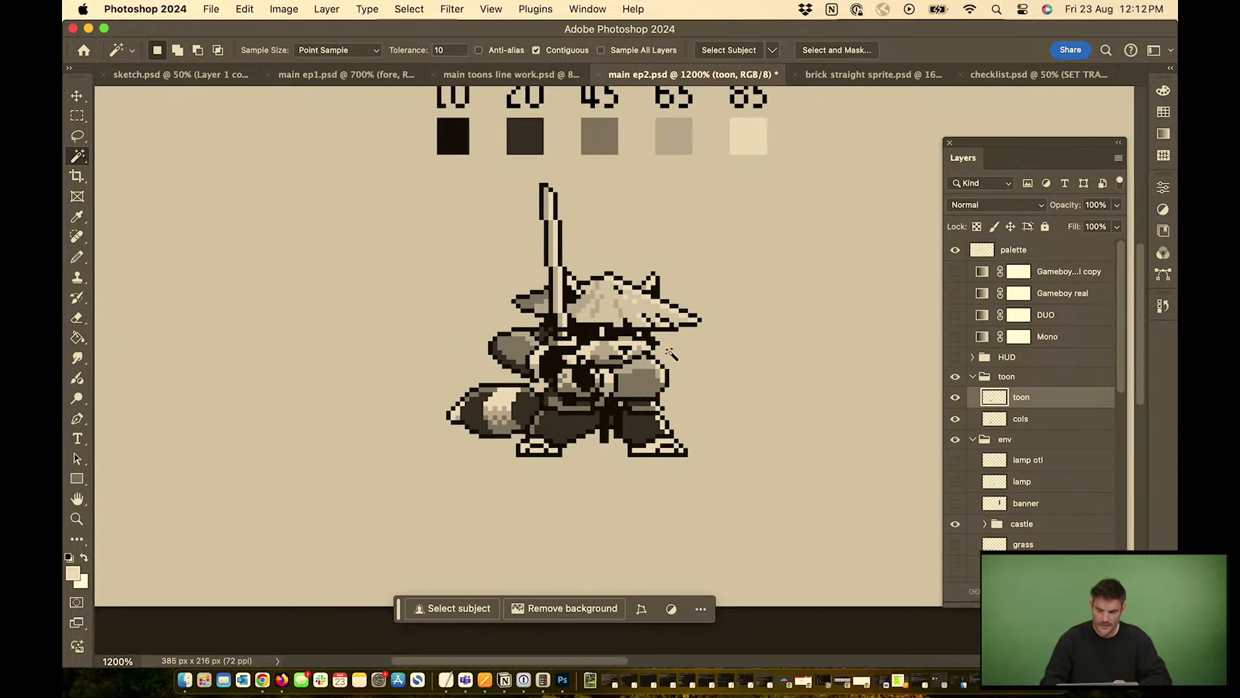
left_click_drag(671, 353, 650, 357)
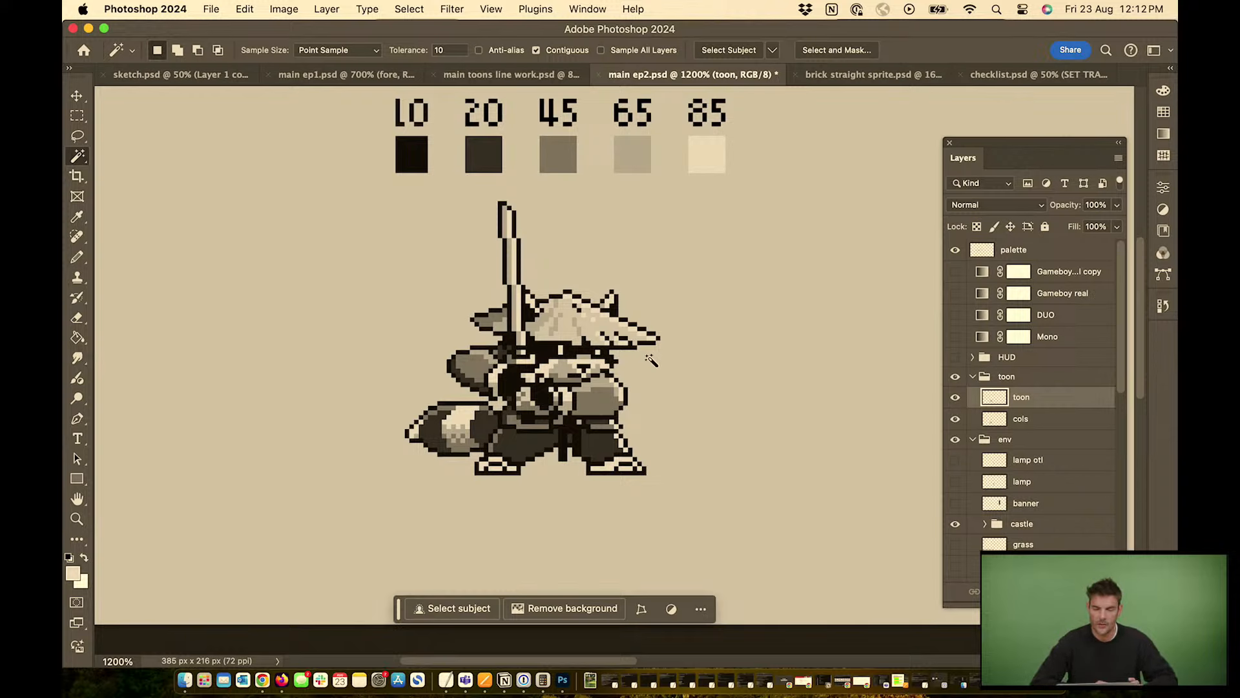
Switch to main toons line work.psd and examine the plain line art, black-filled, black-outlined colour and navy-outlined colour versions of the sprite
left_click(486, 76)
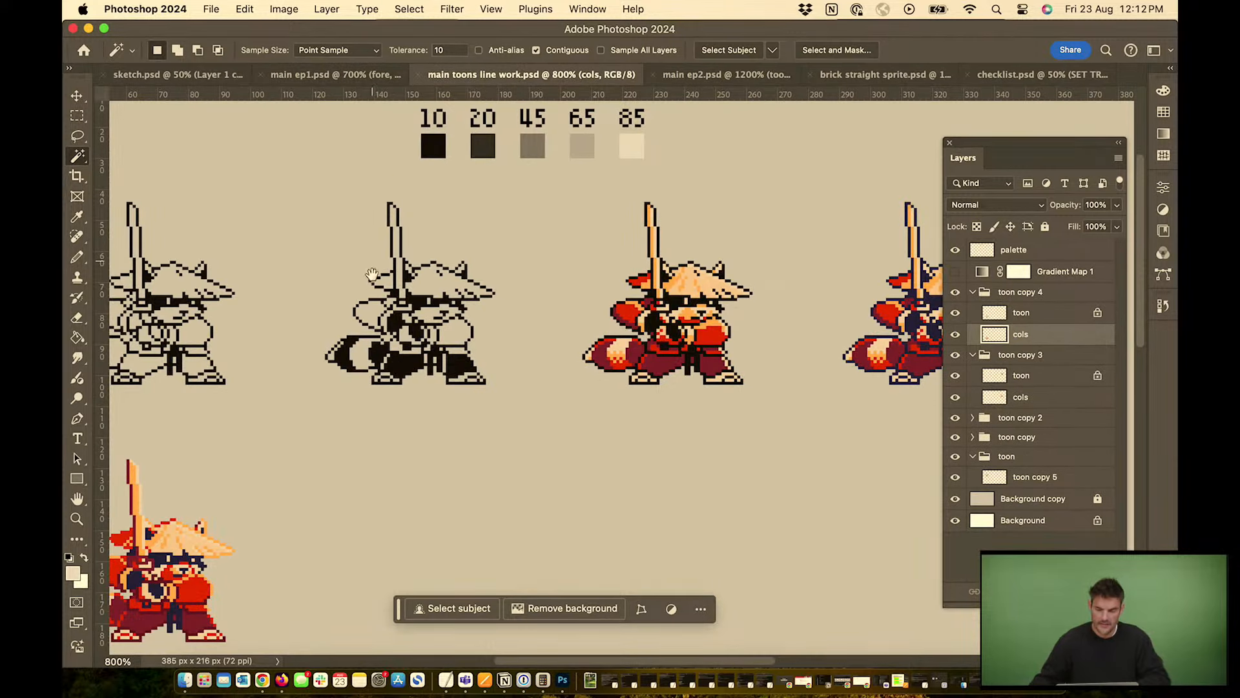
left_click_drag(388, 294, 458, 270)
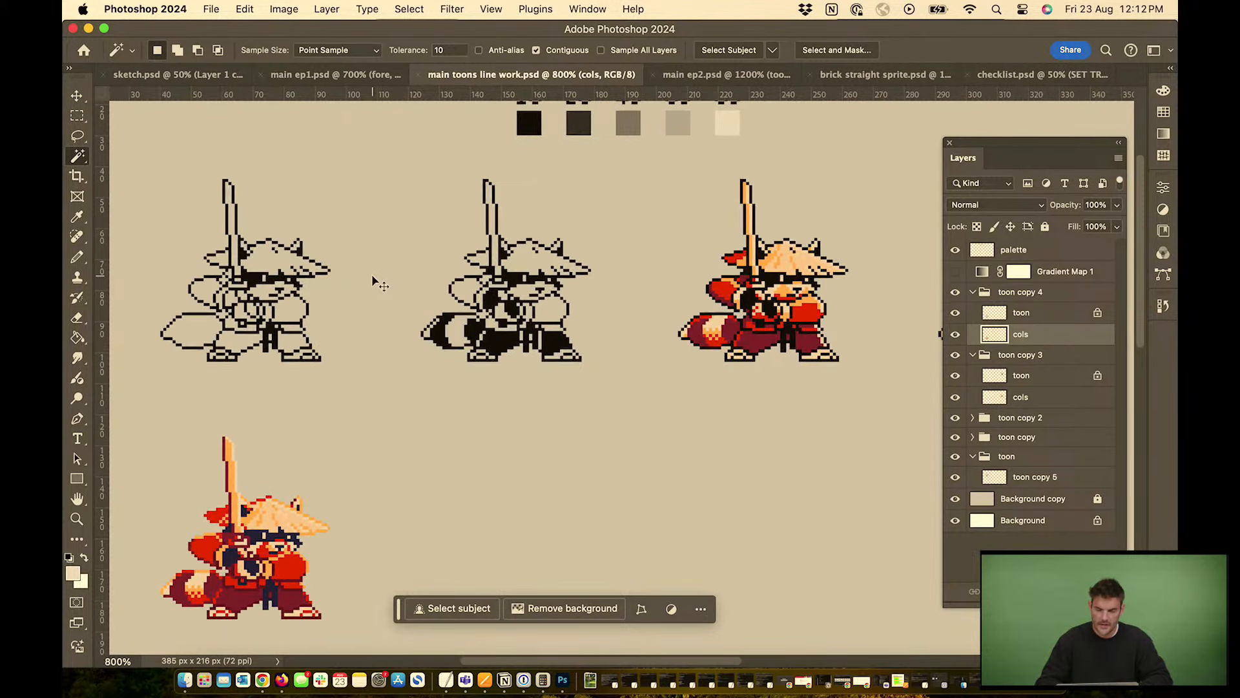
key("super+equal")
left_click_drag(231, 257, 574, 386)
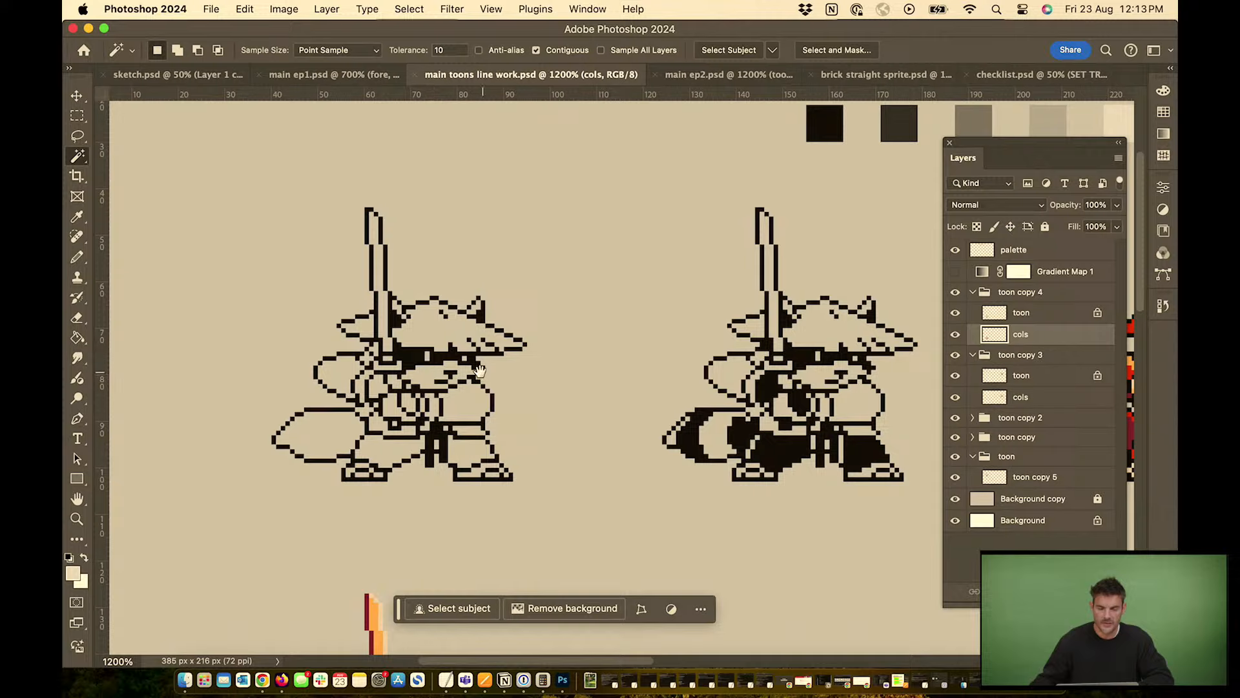
left_click_drag(478, 372, 318, 347)
left_click_drag(493, 381, 381, 380)
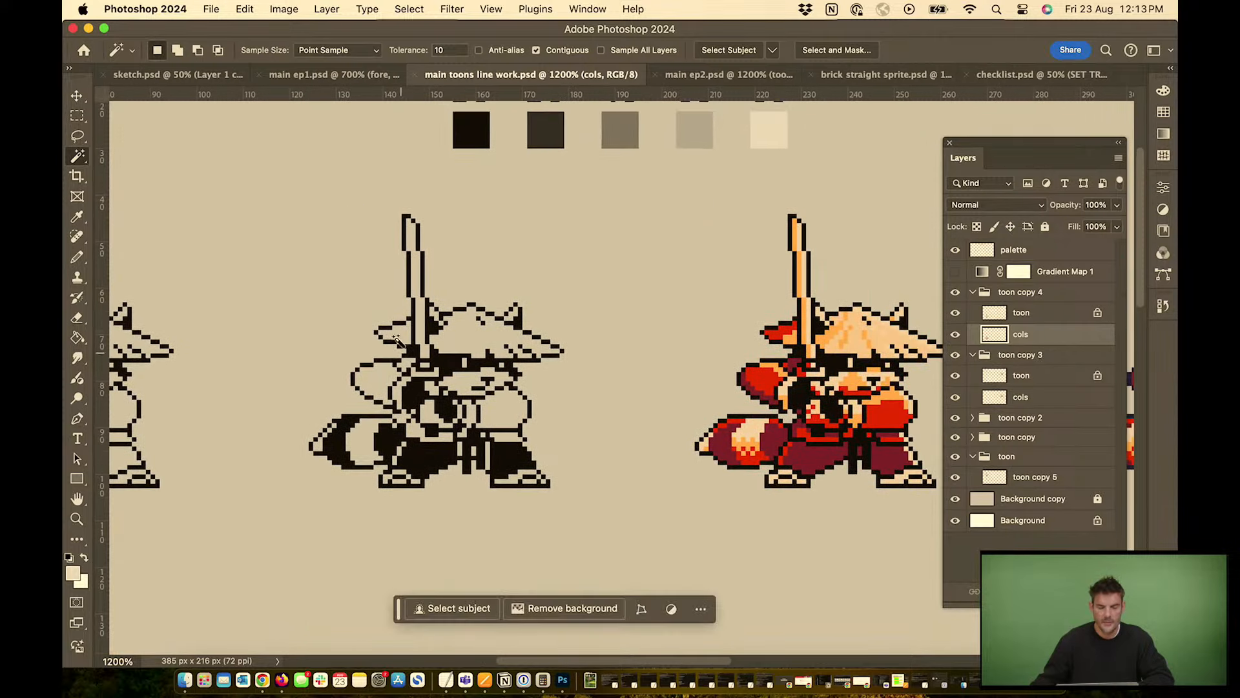
left_click_drag(504, 386, 185, 388)
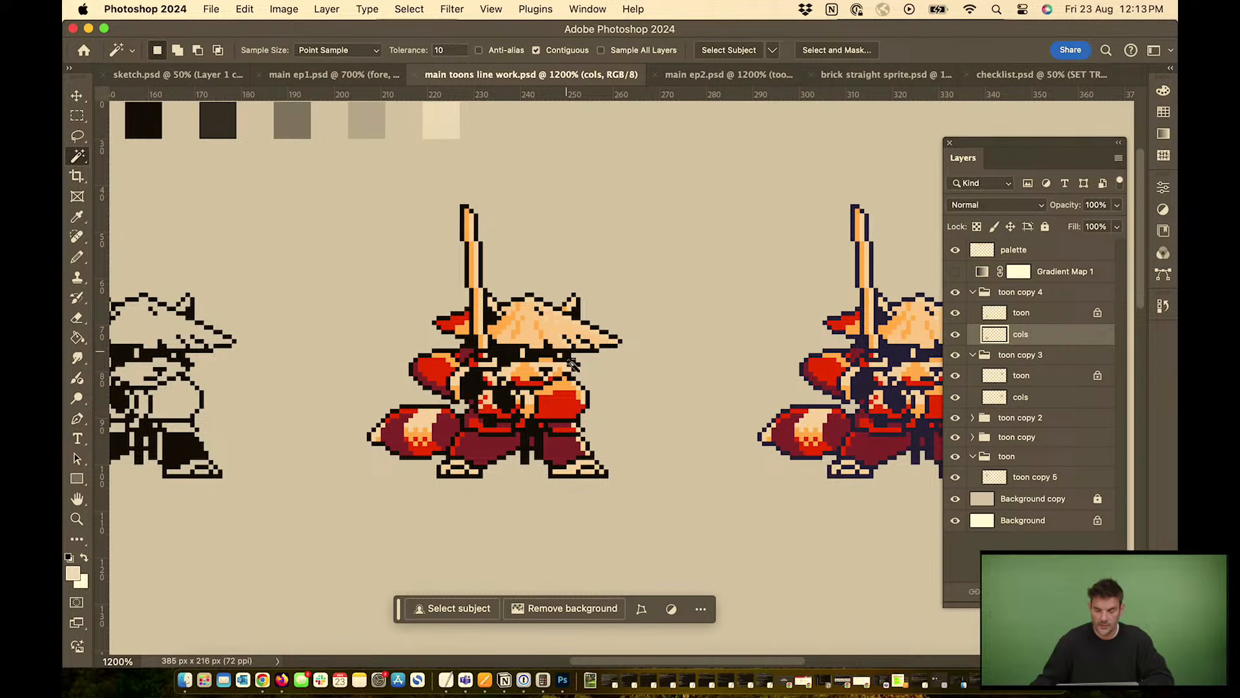
left_click_drag(701, 352, 326, 342)
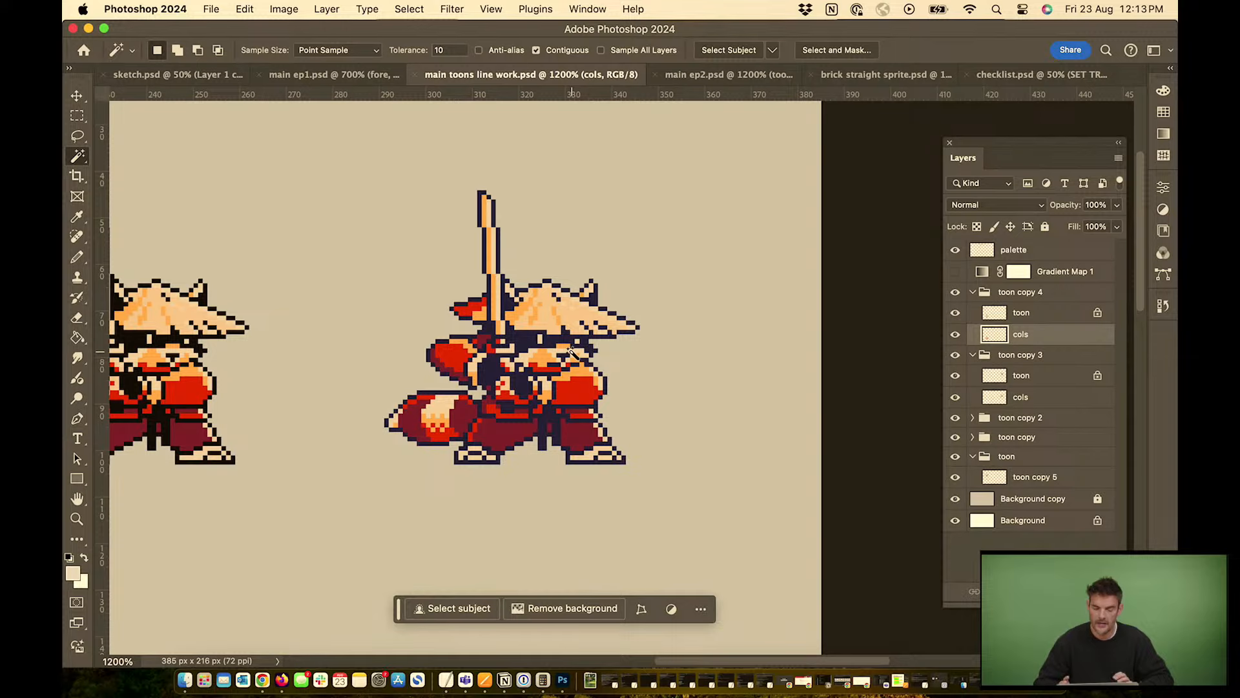
Examine the coloured outlines on the lower-row sprite up close and compare it with the versions in the upper row
left_click_drag(186, 529, 659, 291)
left_click_drag(223, 536, 570, 407)
left_click_drag(562, 349, 620, 388)
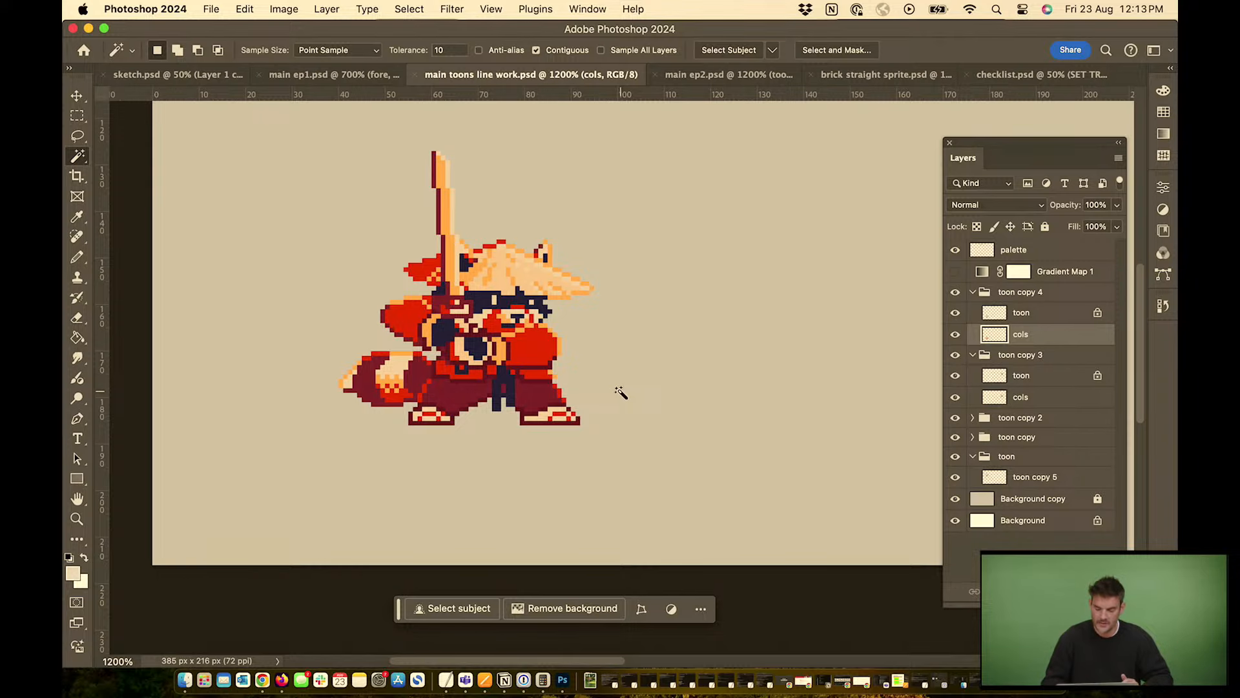
scroll(619, 389, "up", 1)
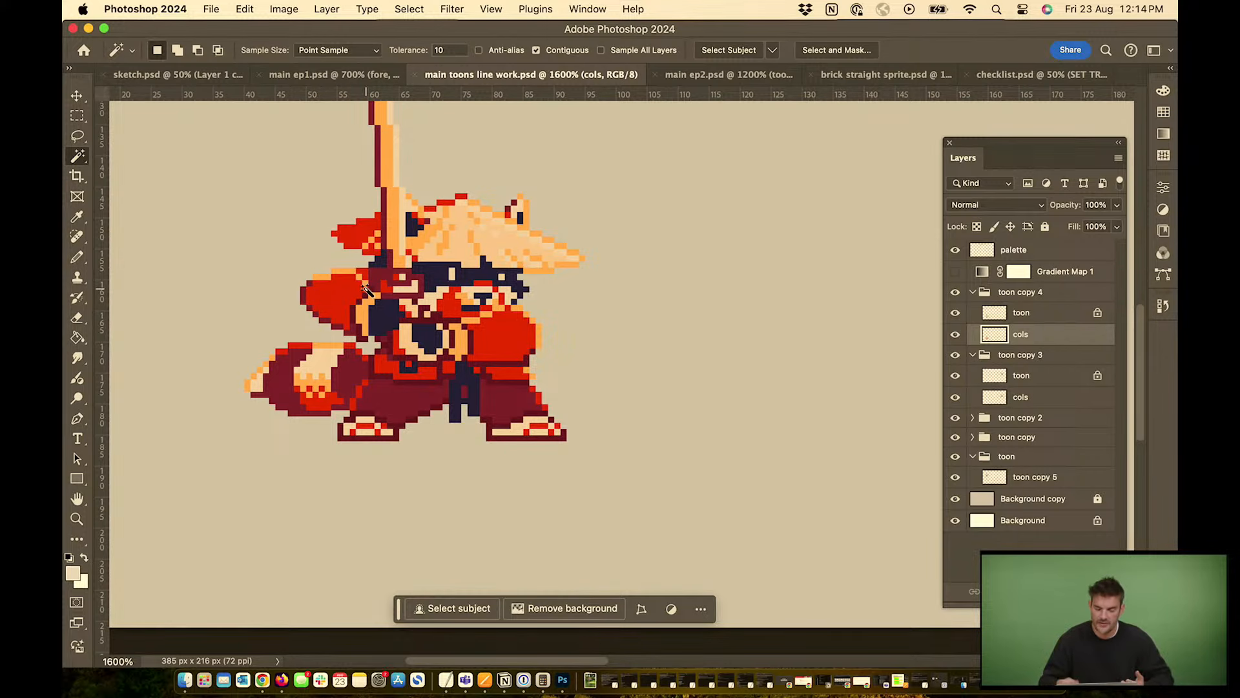
key("super+minus")
key("super+minus")
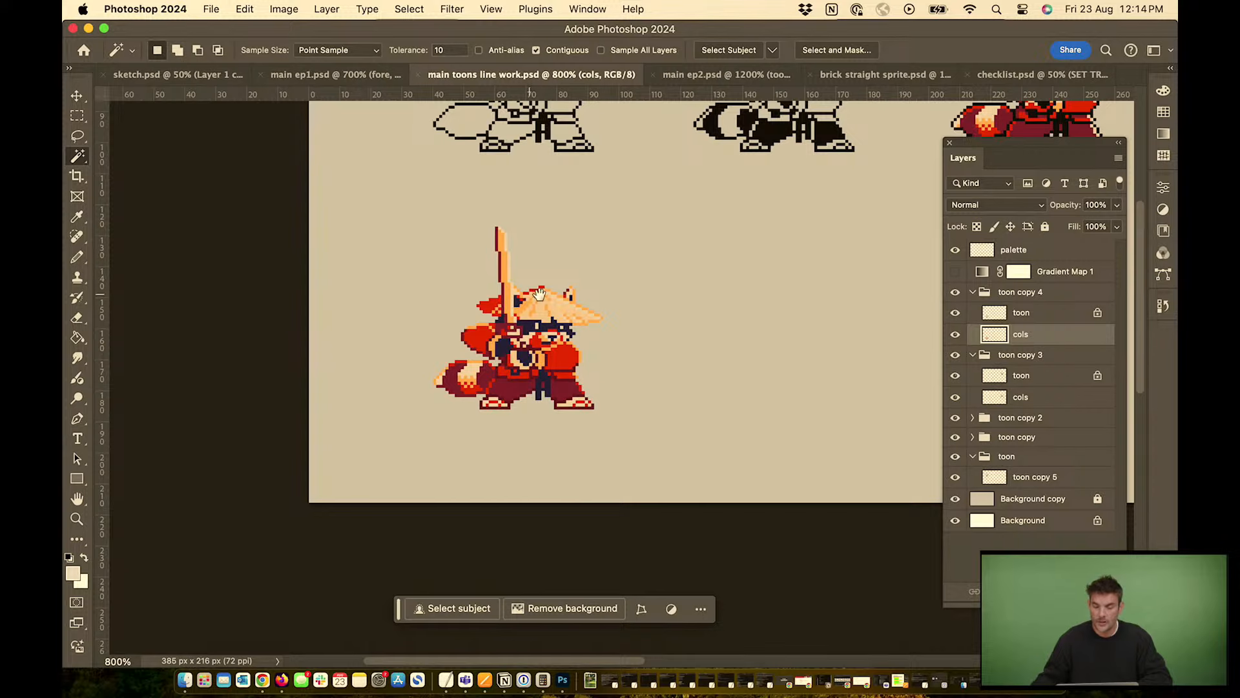
left_click_drag(539, 294, 507, 323)
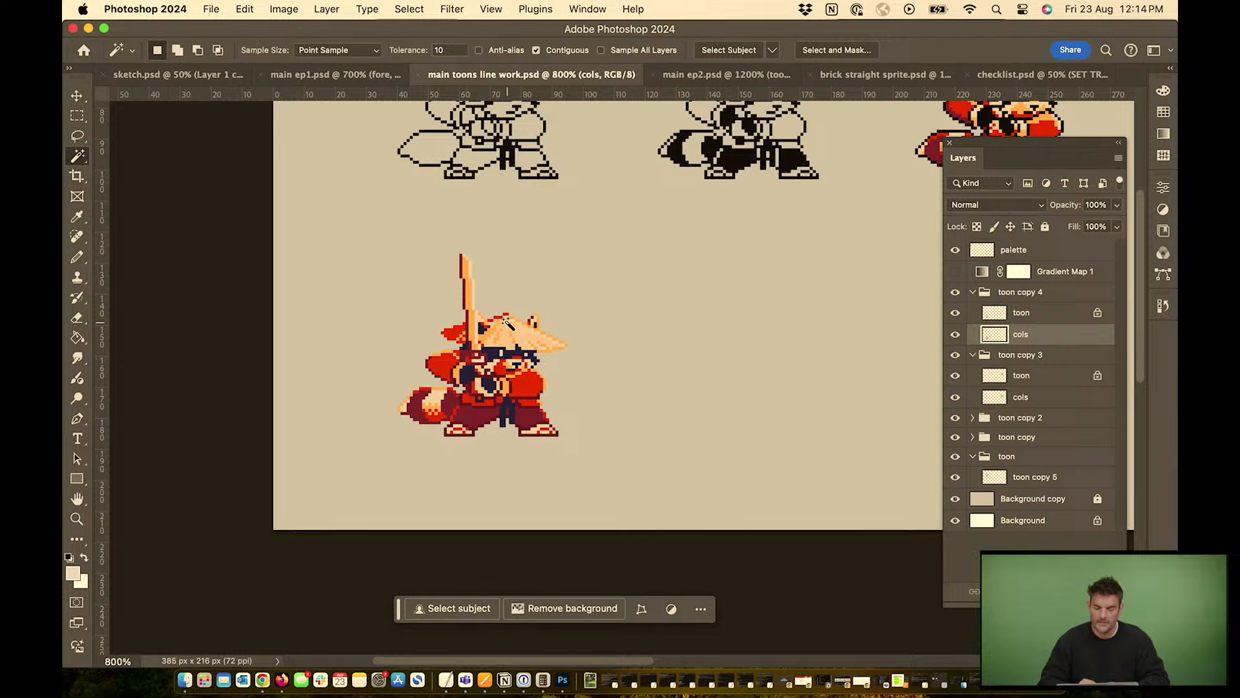
scroll(387, 420, "right", 5)
scroll(388, 420, "up", 3)
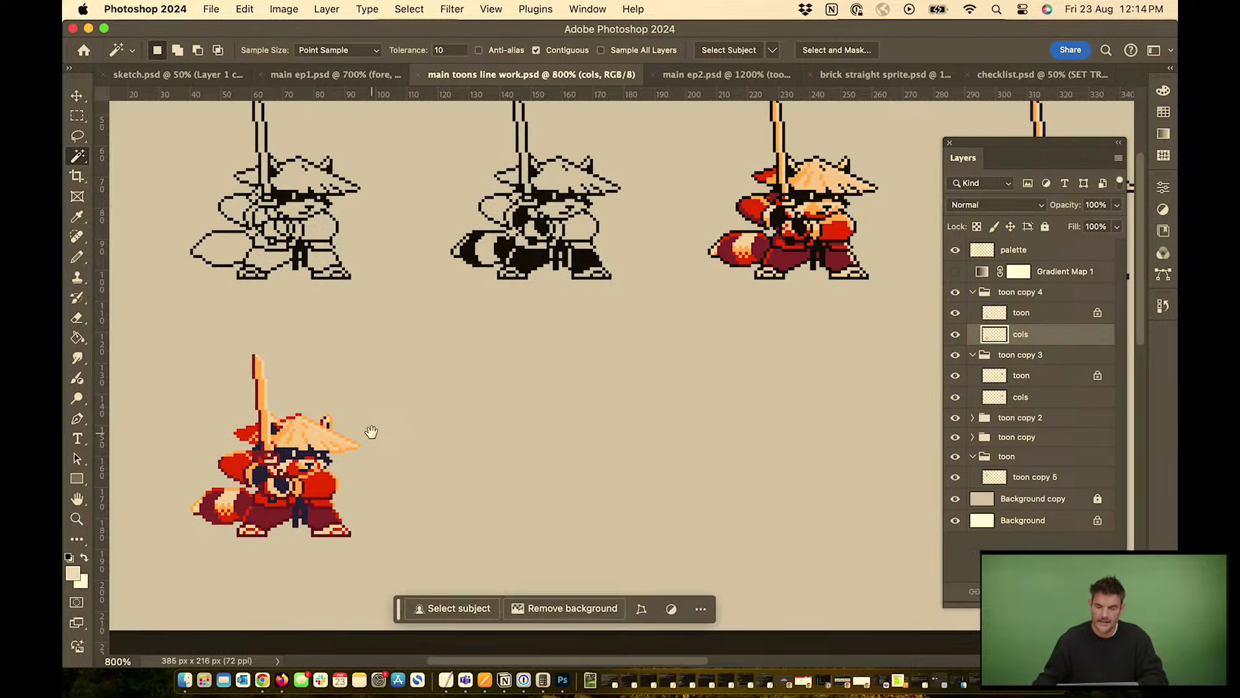
key("super+minus")
left_click_drag(792, 310, 656, 338)
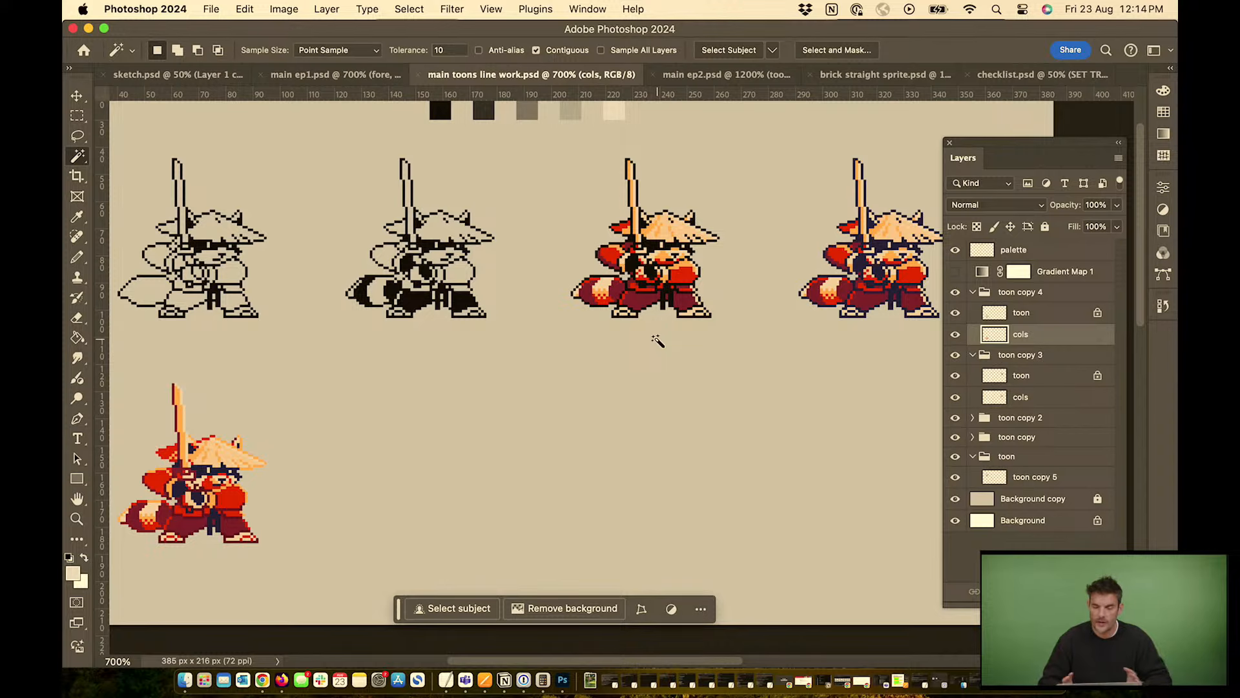
Return to main ep2.psd and review the whole tonal sprite beneath its palette at a smaller scale
key("ctrl+Tab")
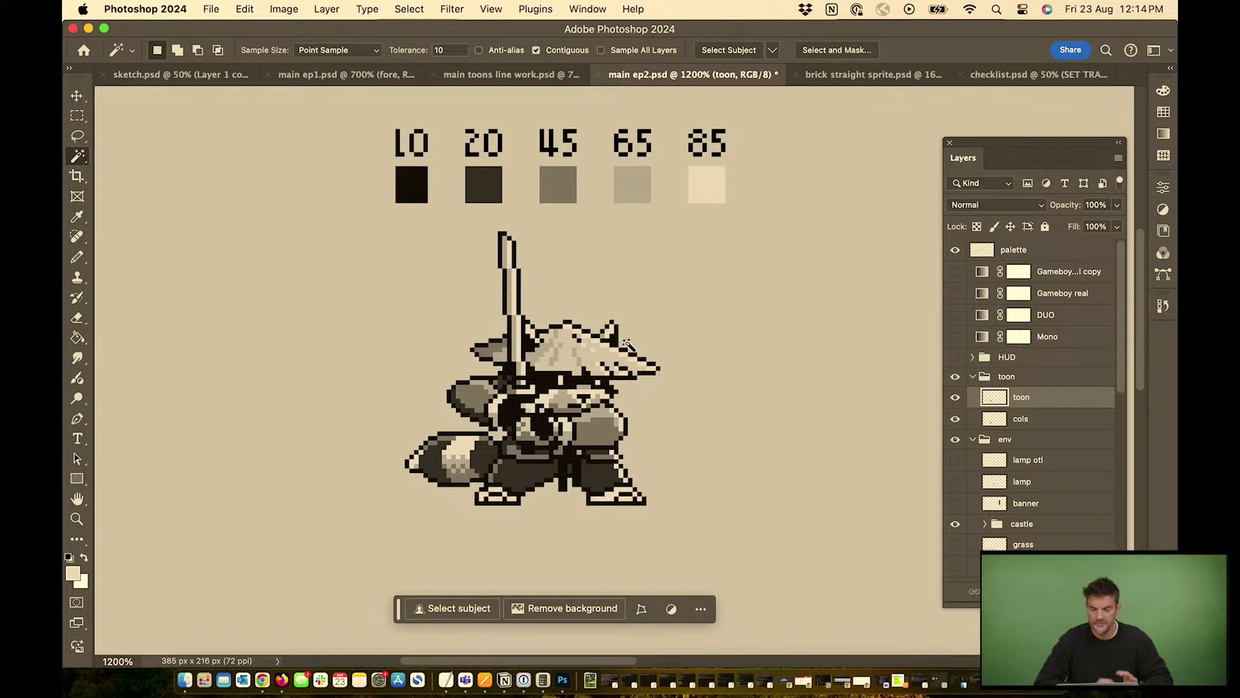
scroll(627, 342, "down", 2)
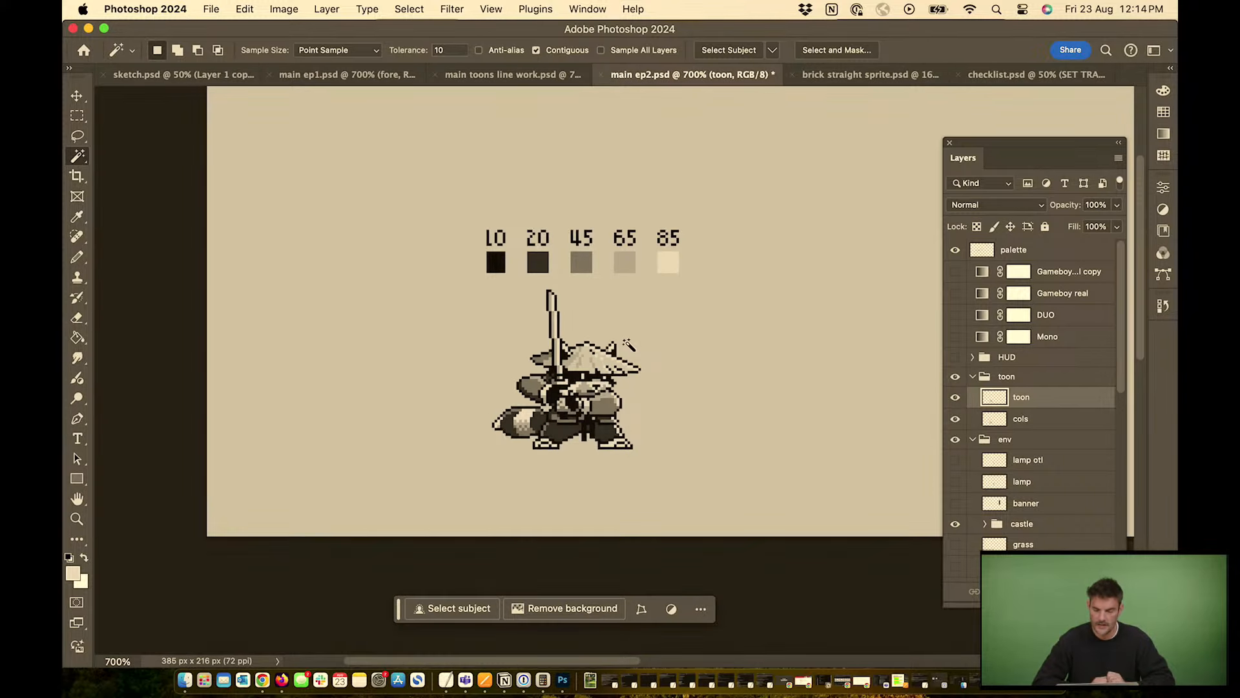
scroll(627, 341, "down", 1)
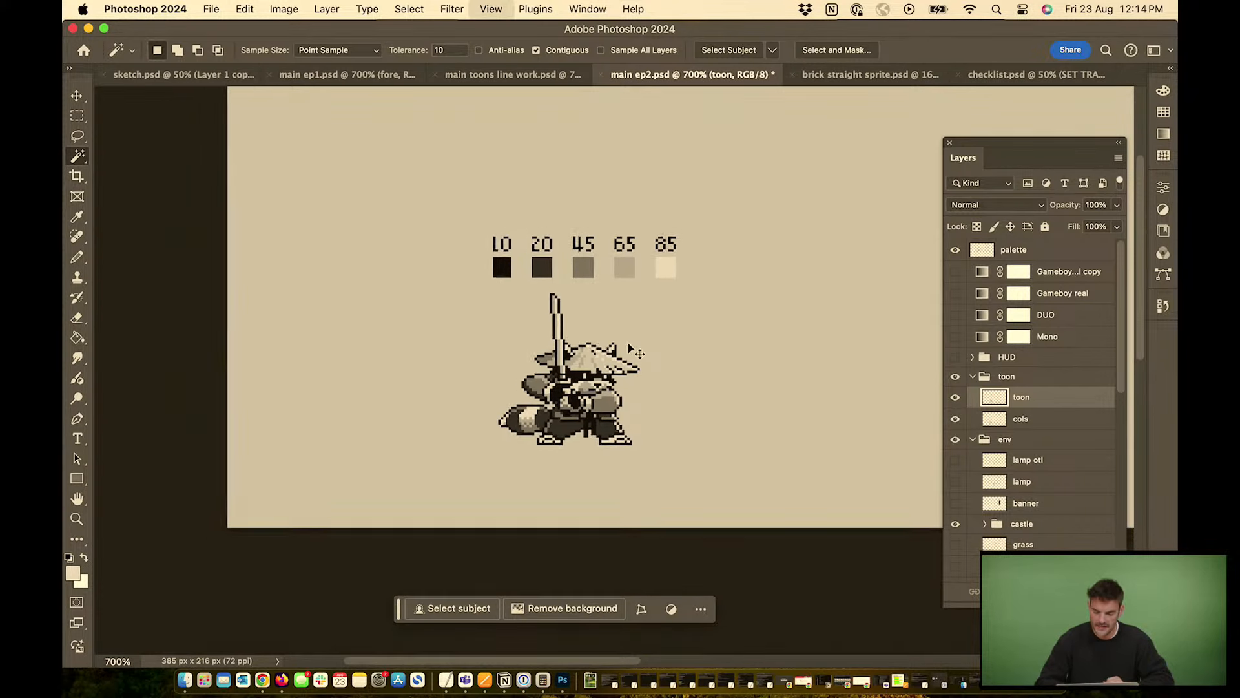
left_click_drag(620, 332, 539, 427)
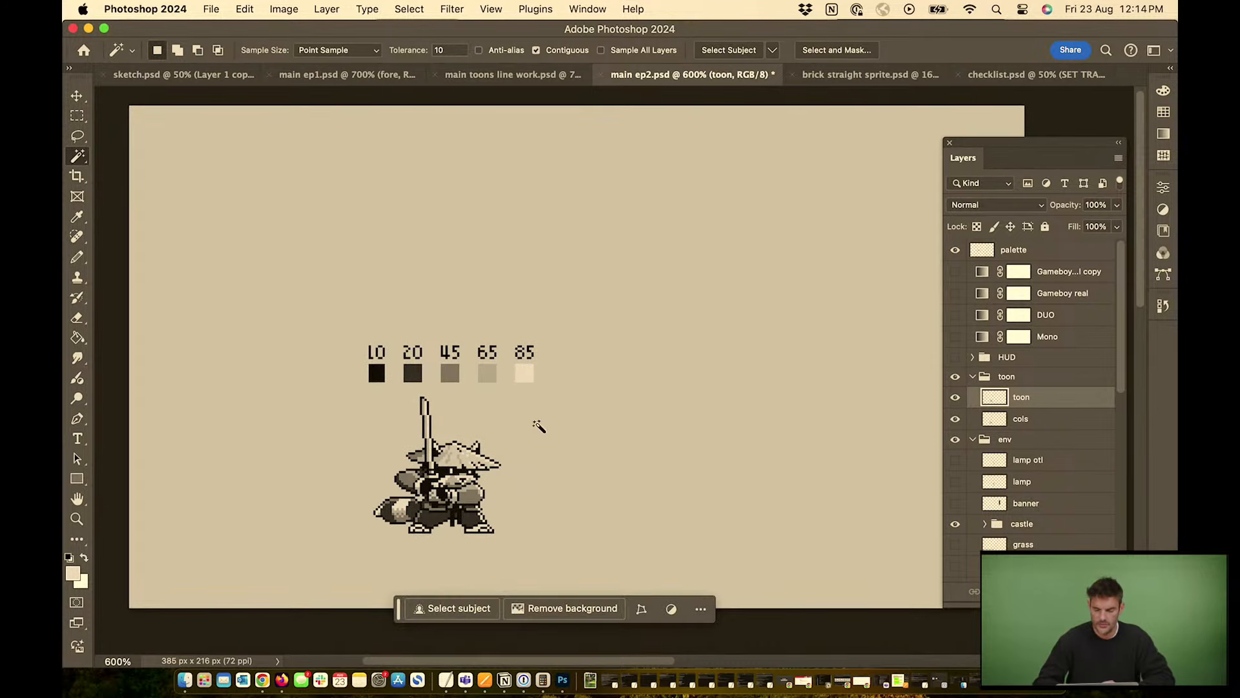
scroll(538, 427, "down", 1)
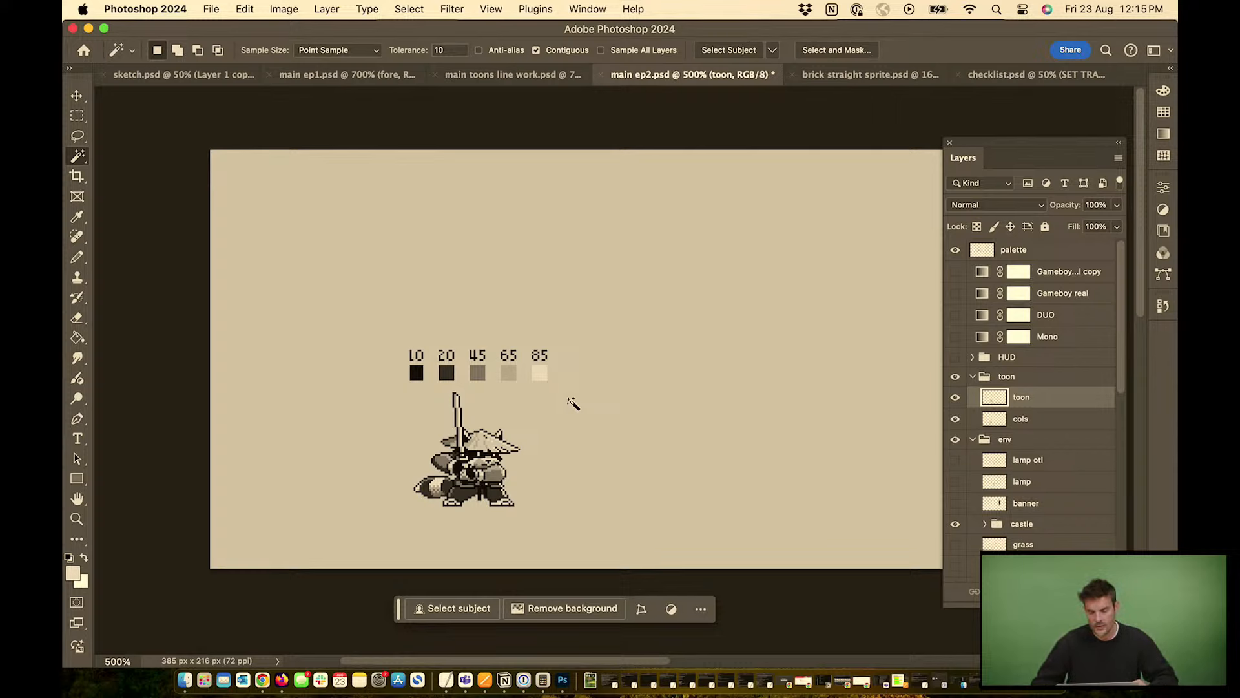
Add a new layer above the lamp otl layer in the env group and name it ground
left_click(1048, 461)
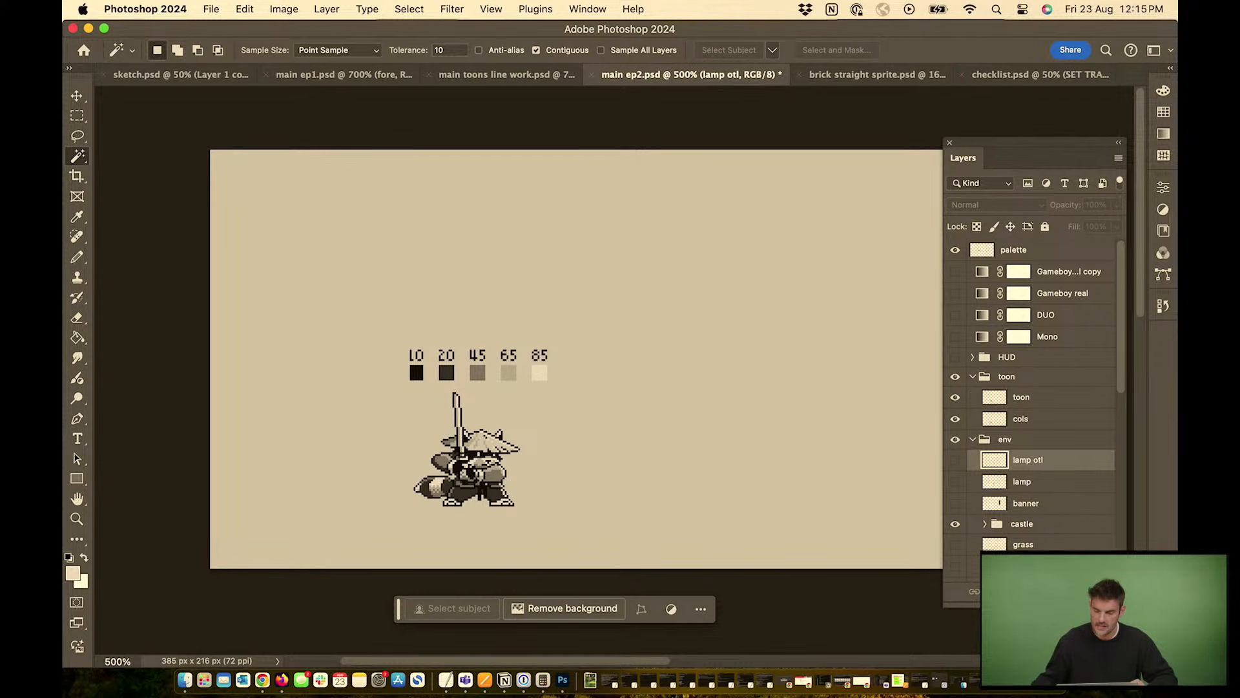
key("super+shift+alt+n")
double_click(1032, 462)
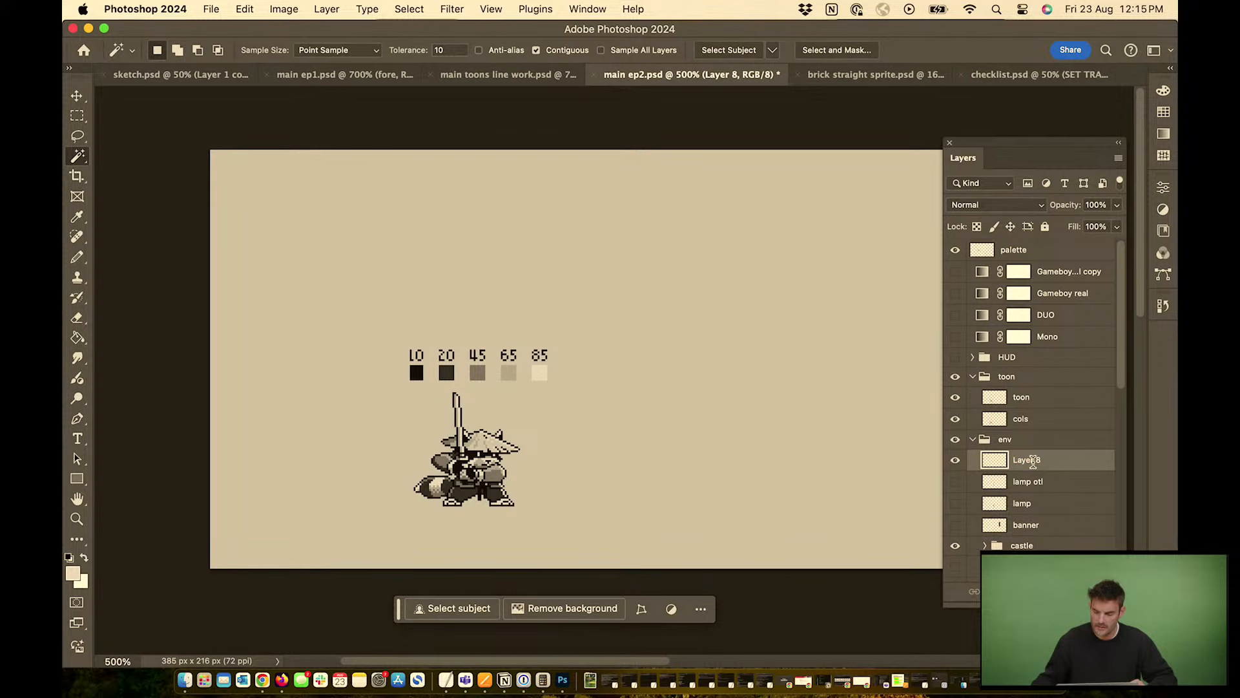
type("ground")
key("Return")
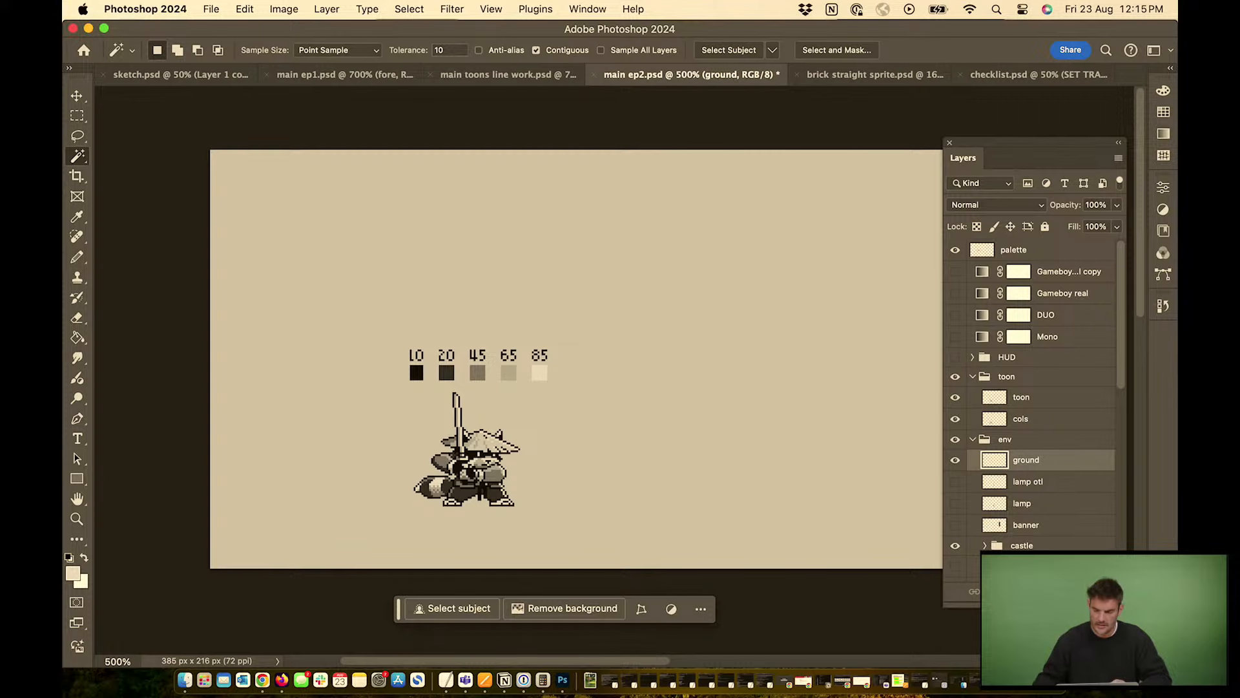
Outline a thin horizontal ground slab in the pale tone beneath the sprite's feet, running from the canvas edge to just past the front foot
key("m")
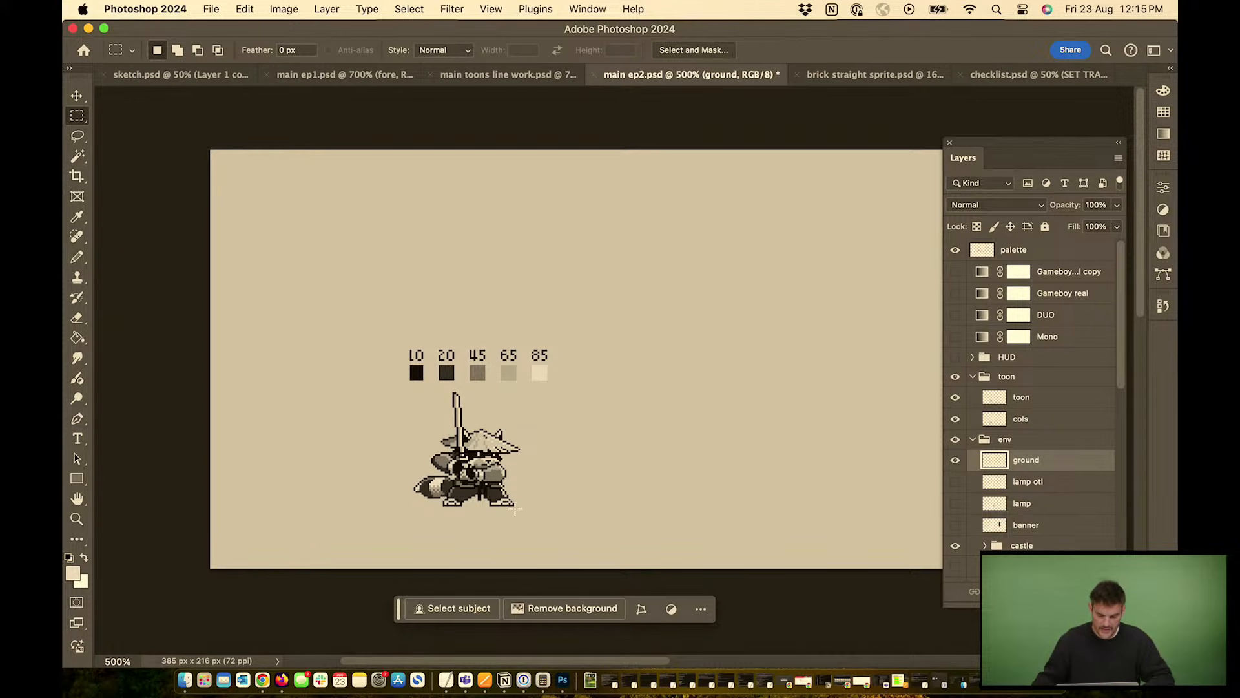
key("b")
key("super+plus")
key("super+plus")
key("super+plus")
left_click_drag(467, 513, 720, 339)
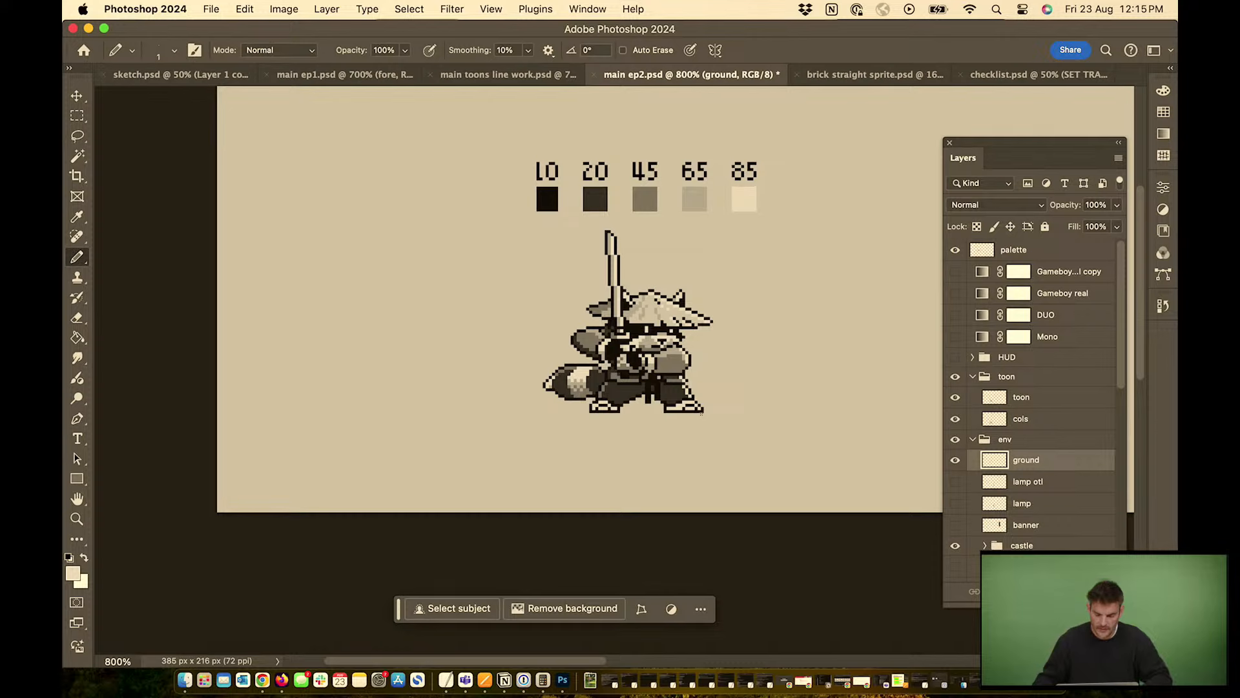
left_click_drag(700, 414, 200, 414)
left_click_drag(705, 415, 728, 415)
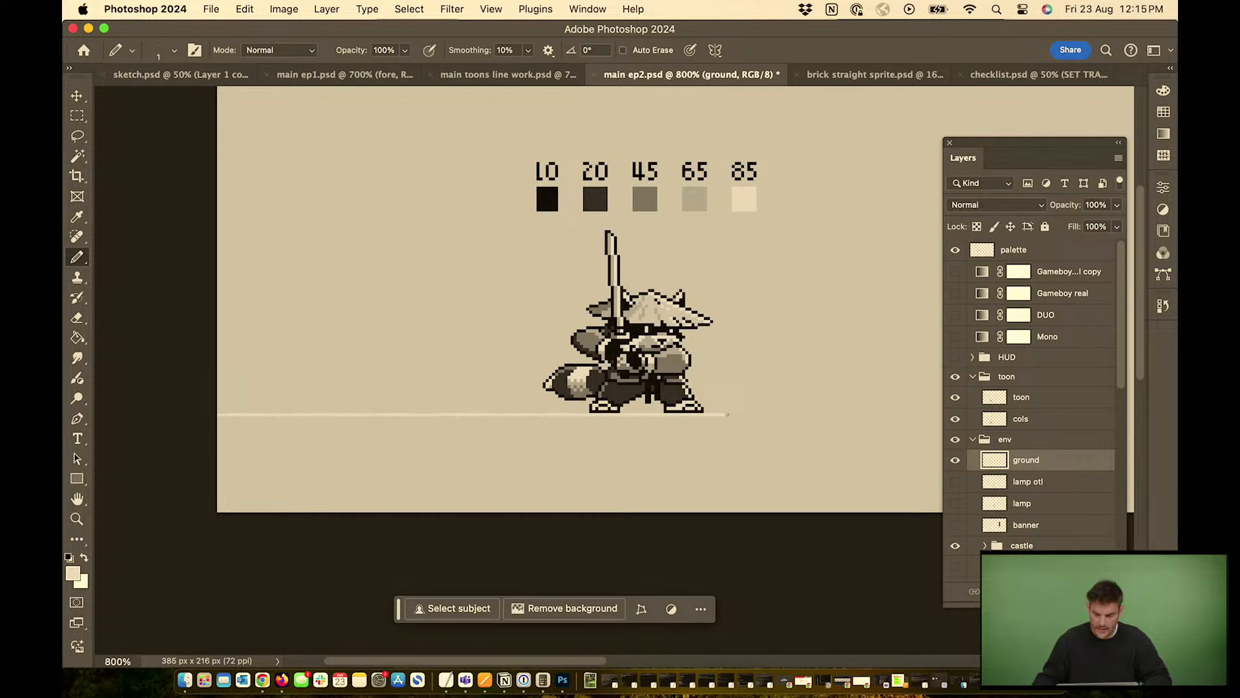
key("super+plus")
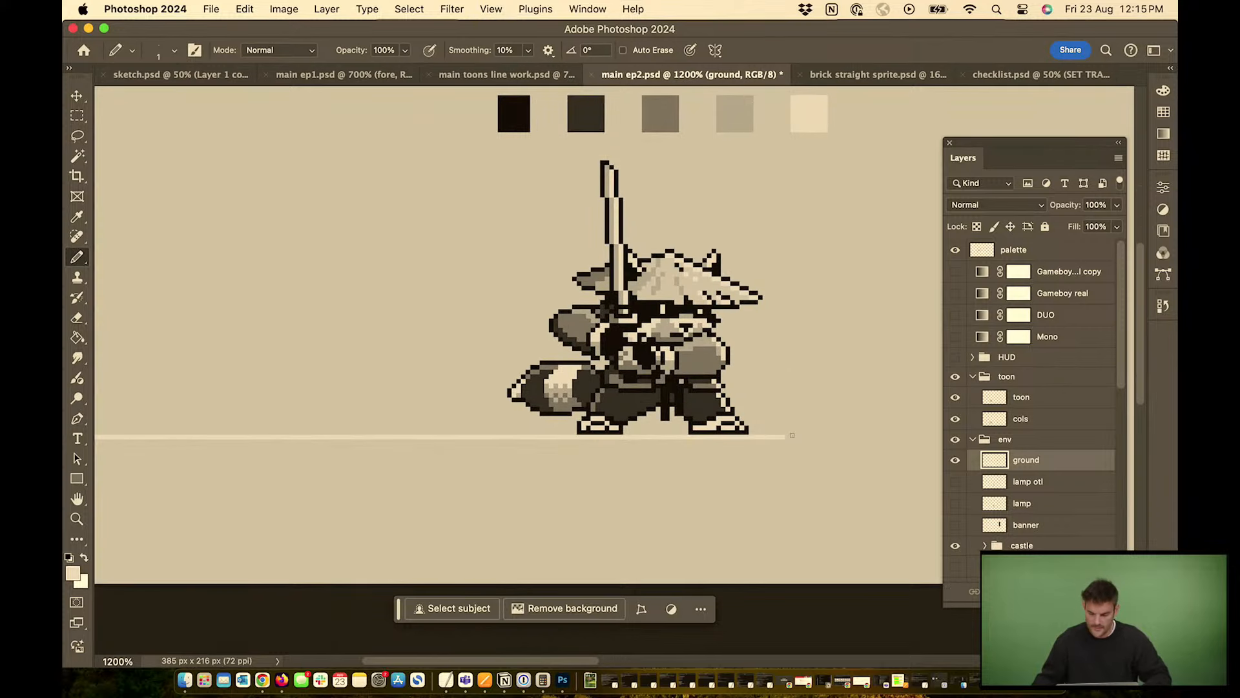
left_click_drag(789, 452, 788, 483)
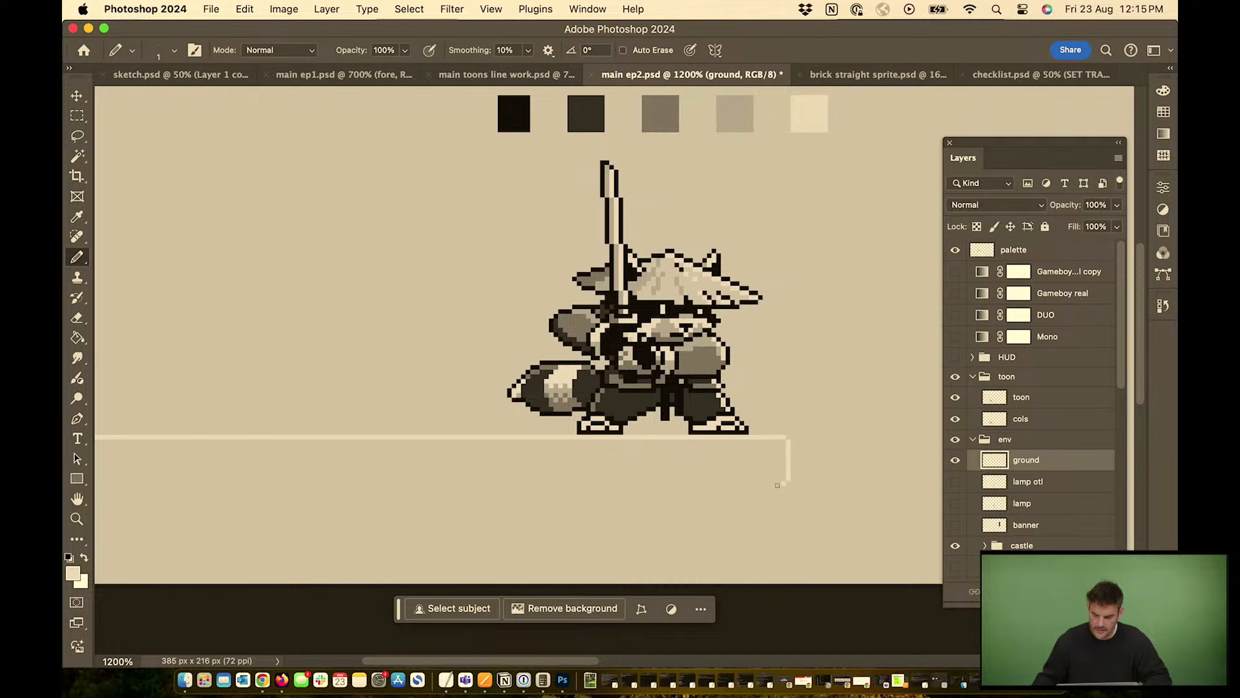
left_click_drag(779, 485, 103, 483)
Lock the ground layer's transparent pixels and recolour the slab outline with the darkest palette tone, 10
scroll(435, 504, "left", 10)
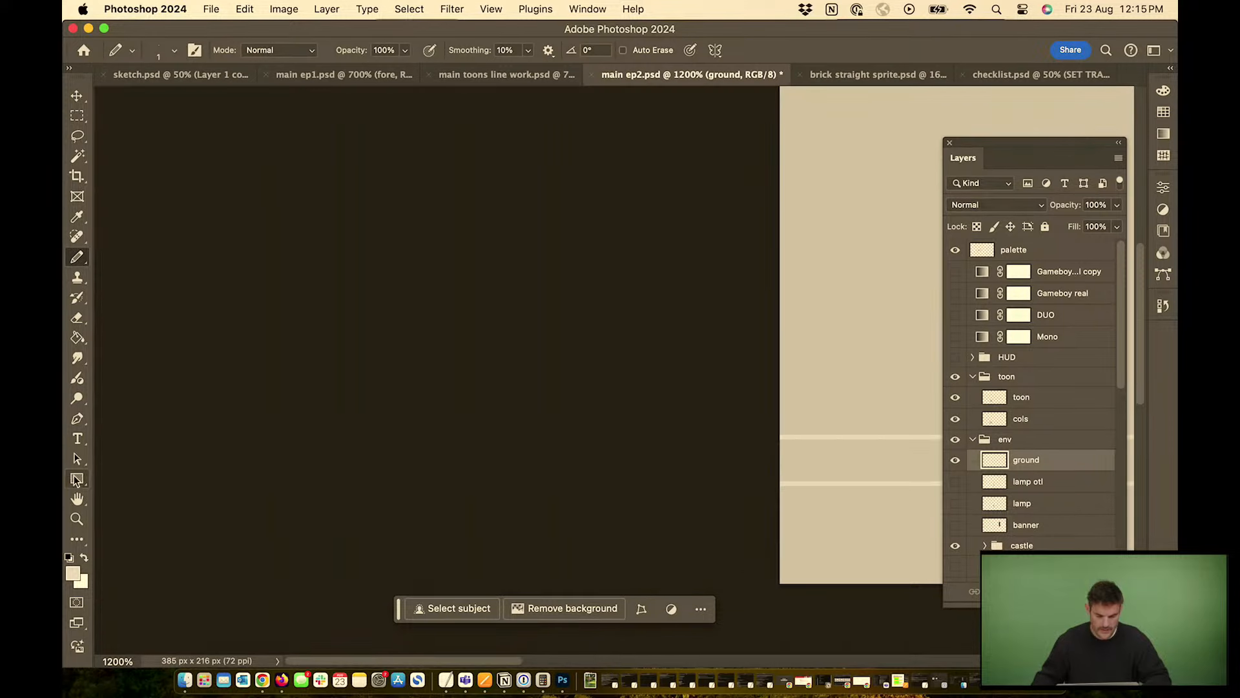
key("super+minus")
key("super+minus")
left_click_drag(869, 369, 294, 469)
key("slash")
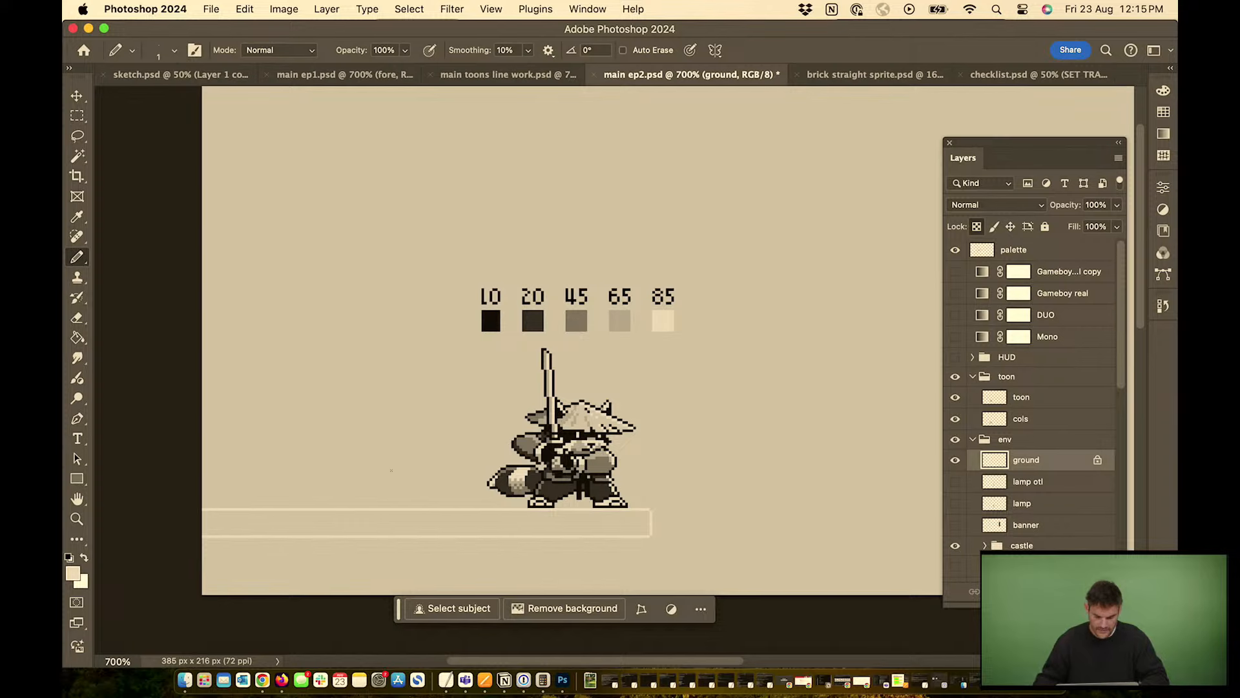
left_click(494, 321, "alt")
key("alt+BackSpace")
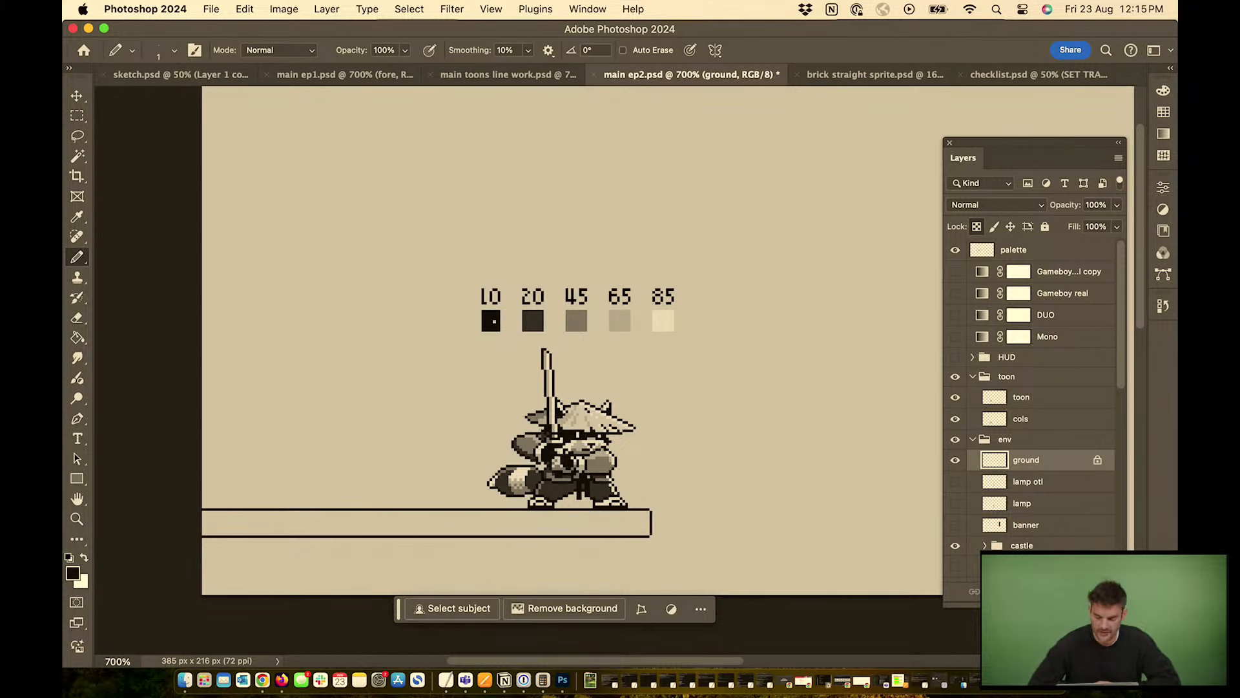
Unlock the ground layer's transparency and draw a vertical wall edge from beneath the slab, slightly inset from its end, to the canvas bottom
key("super+plus")
key("super+plus")
key("super+plus")
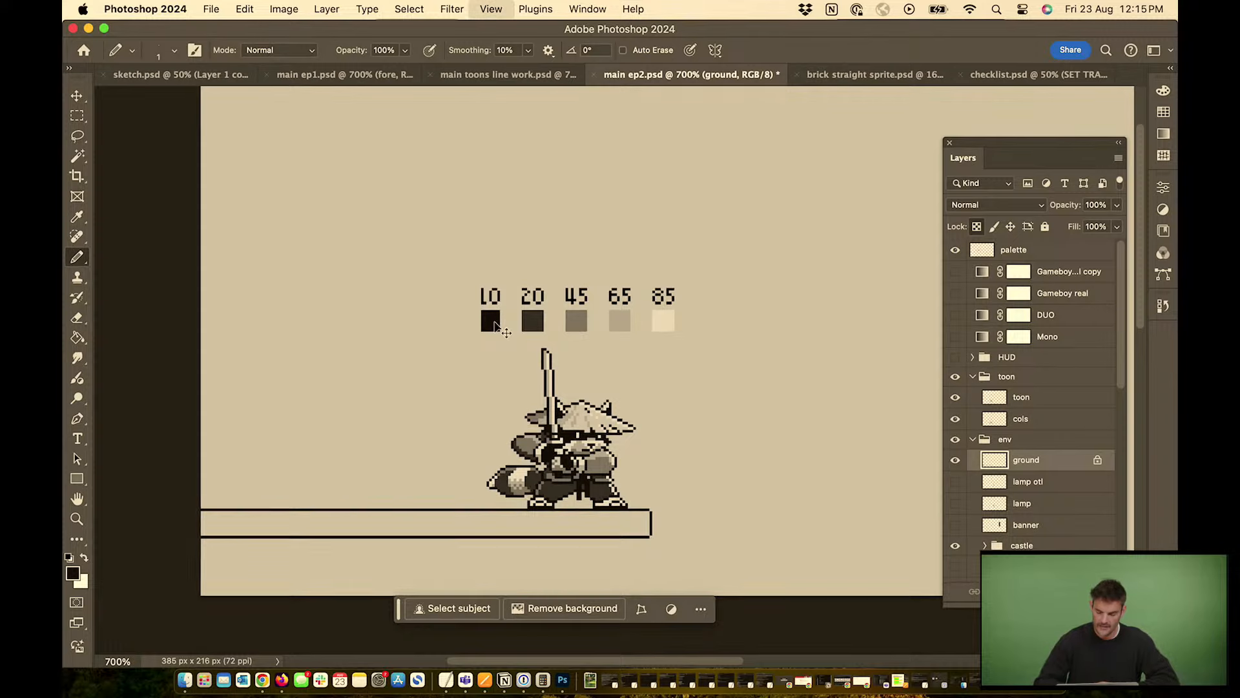
left_click_drag(563, 329, 502, 66)
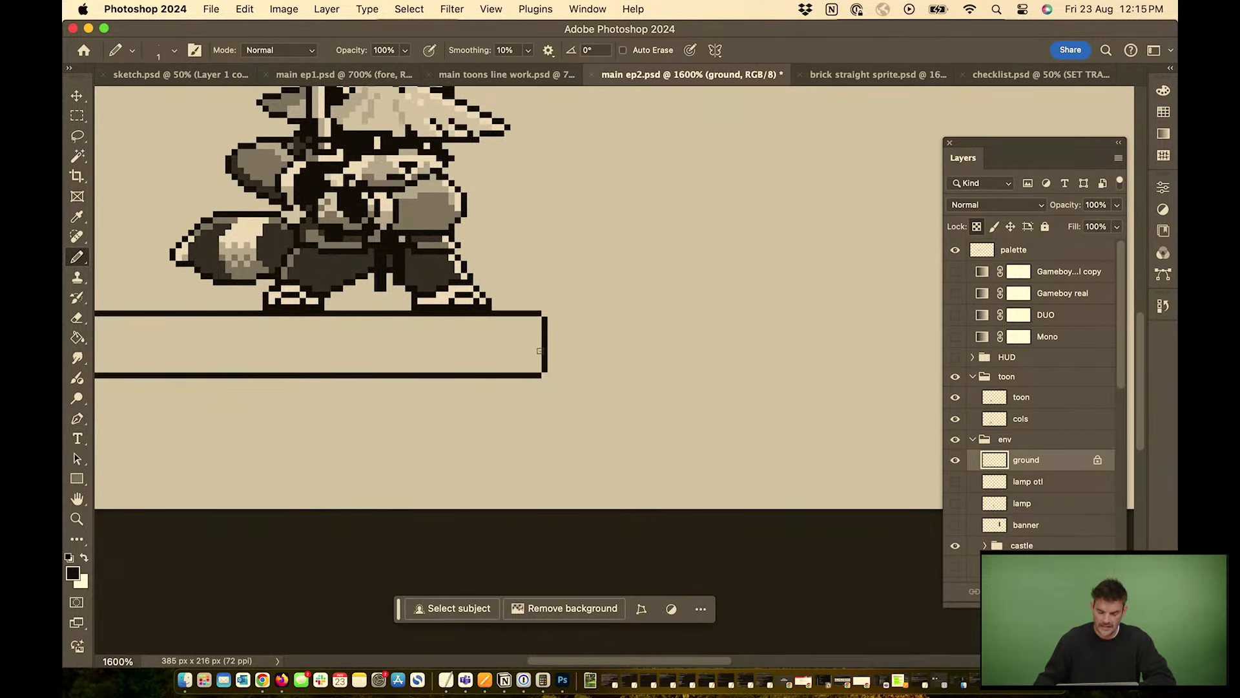
key("slash")
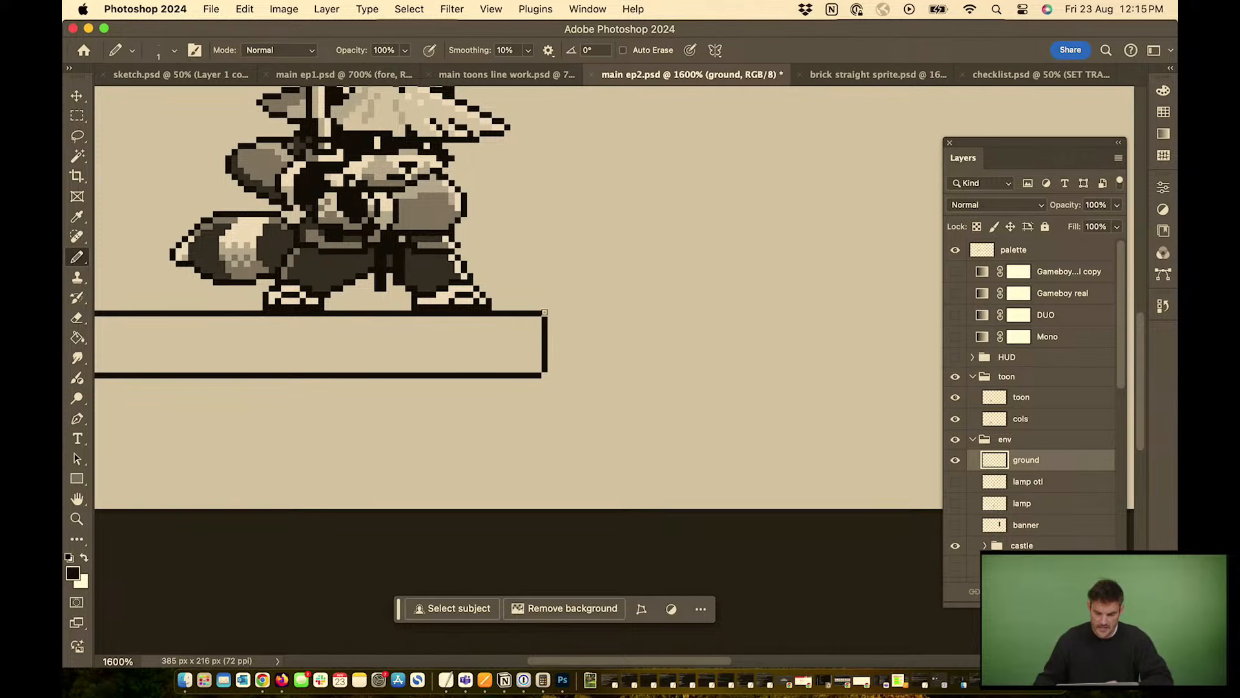
scroll(545, 374, "down", 6)
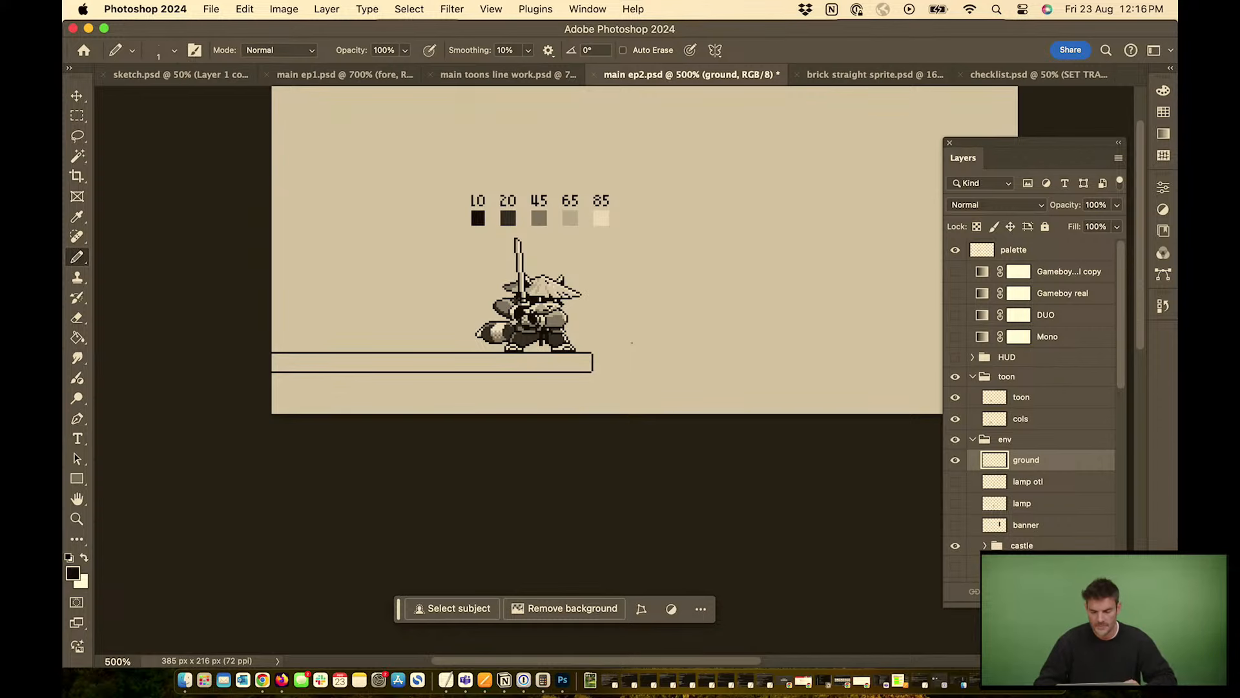
key("super+equal")
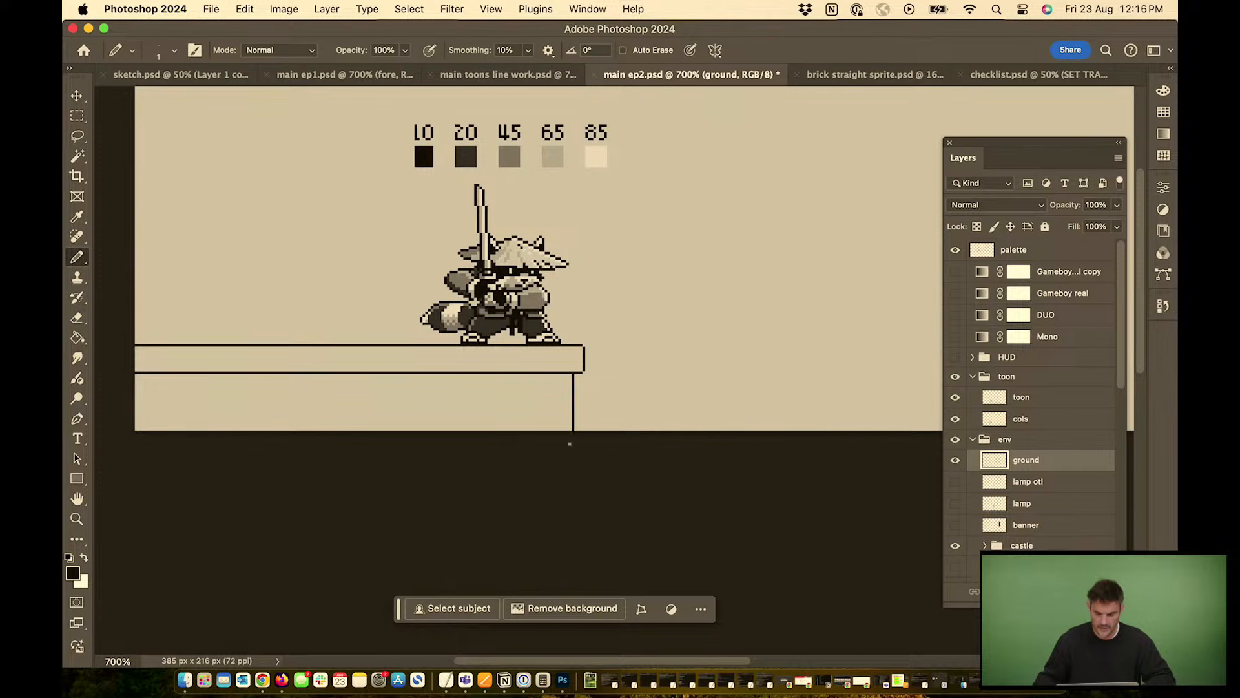
key("super+minus")
key("super+minus")
key("super+minus")
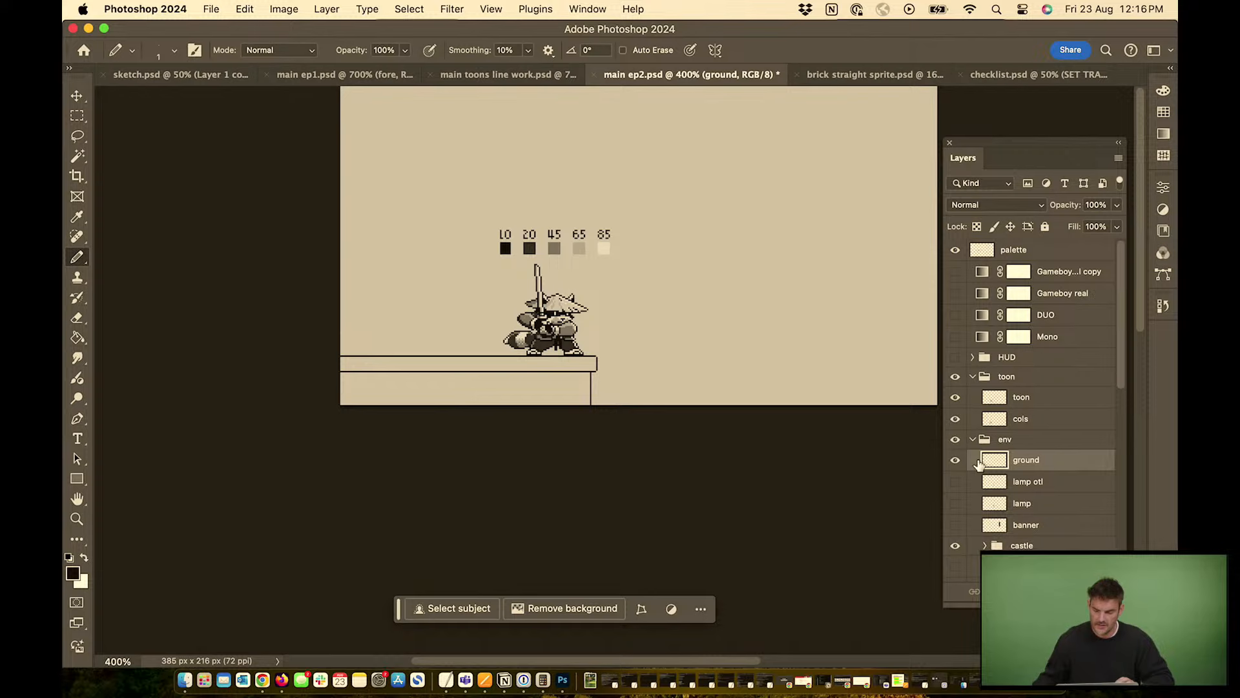
Show the stones layer in the env group and compare it with the ground outline hidden and shown
scroll(1027, 483, "down", 5)
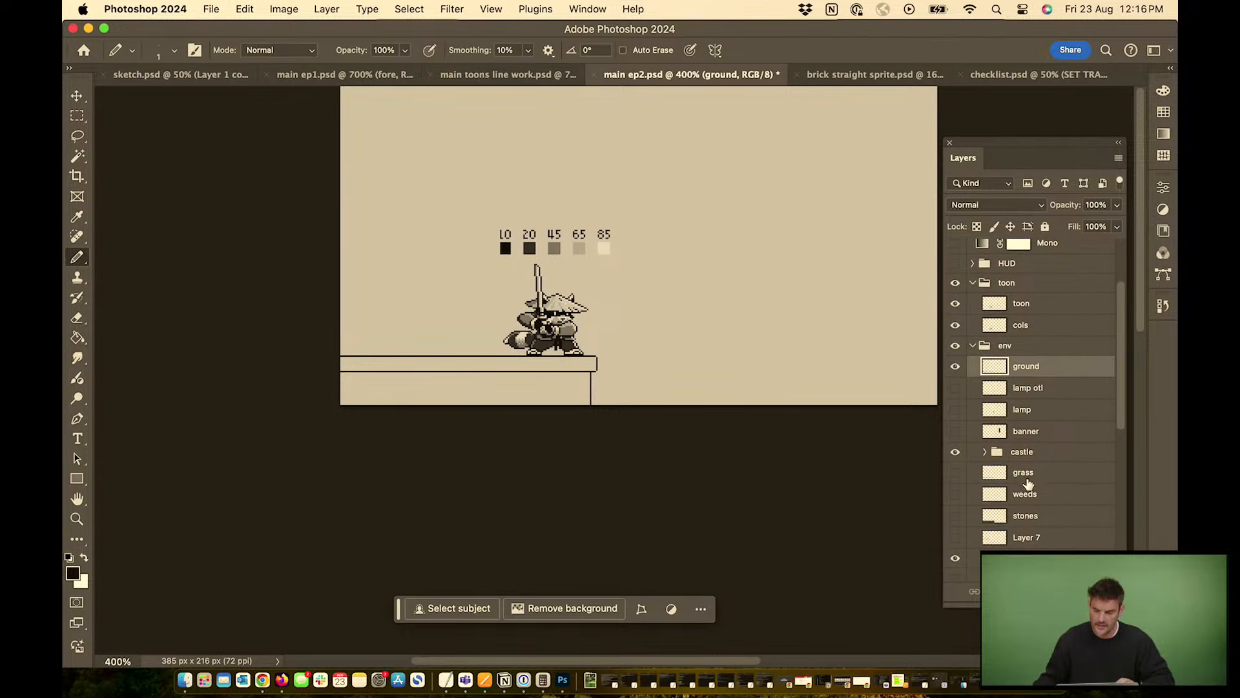
scroll(1027, 483, "down", 5)
left_click(956, 420)
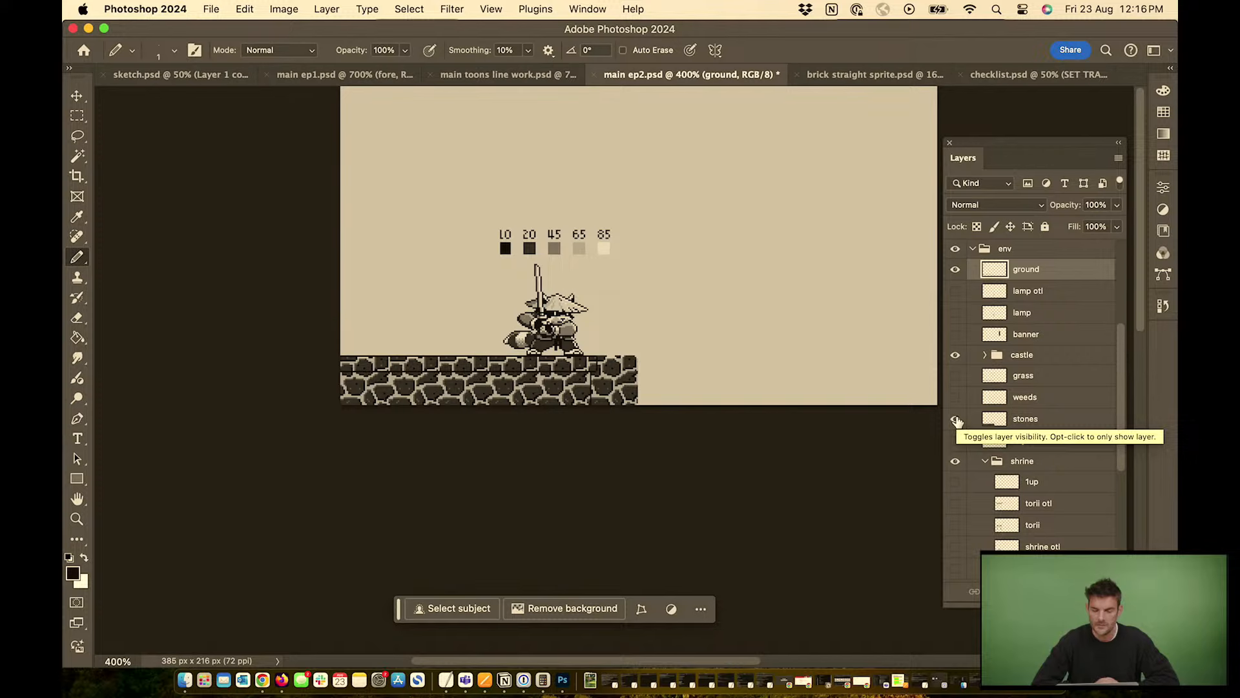
left_click(956, 271)
left_click(959, 276)
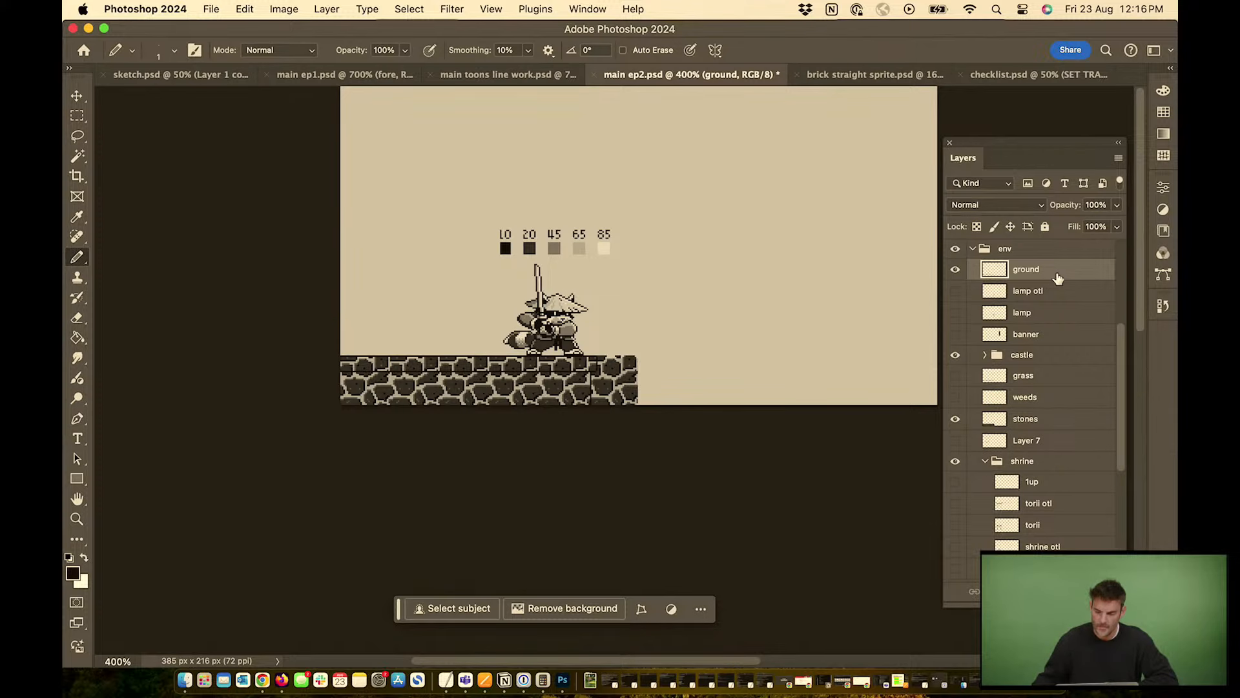
Clear the drawn platform outline from the ground layer, keeping the stone texture
left_click(958, 276)
left_click(956, 275)
left_click(956, 275)
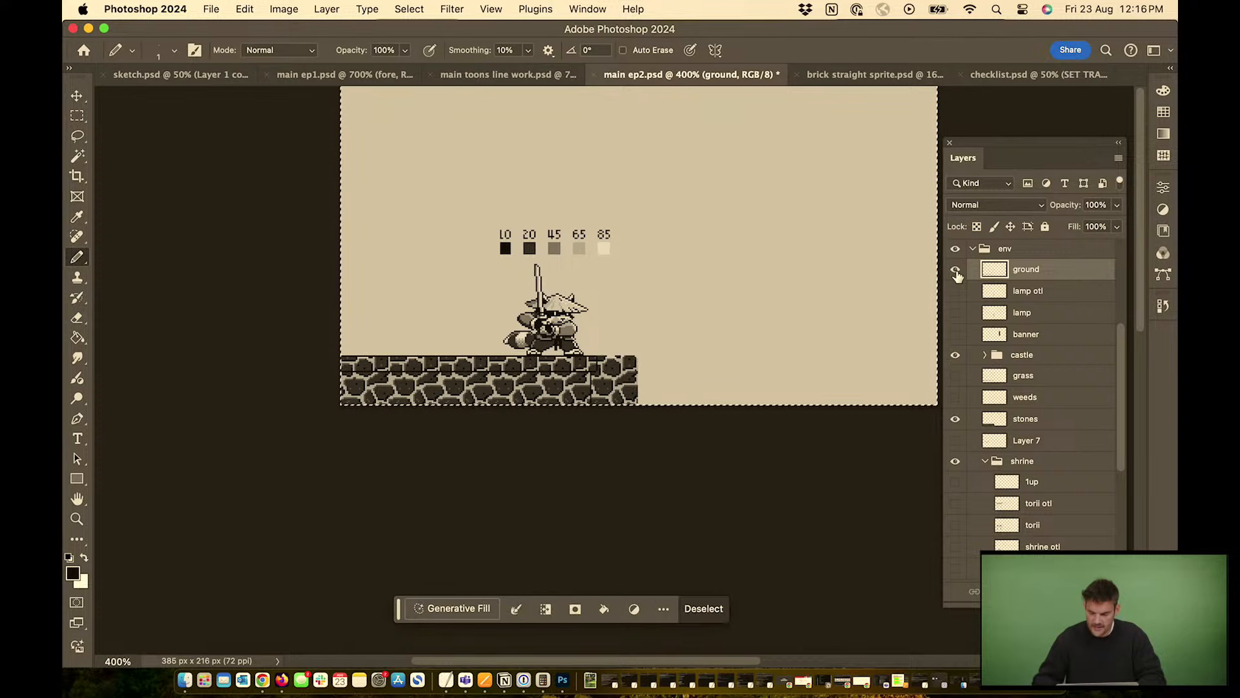
left_click(957, 274)
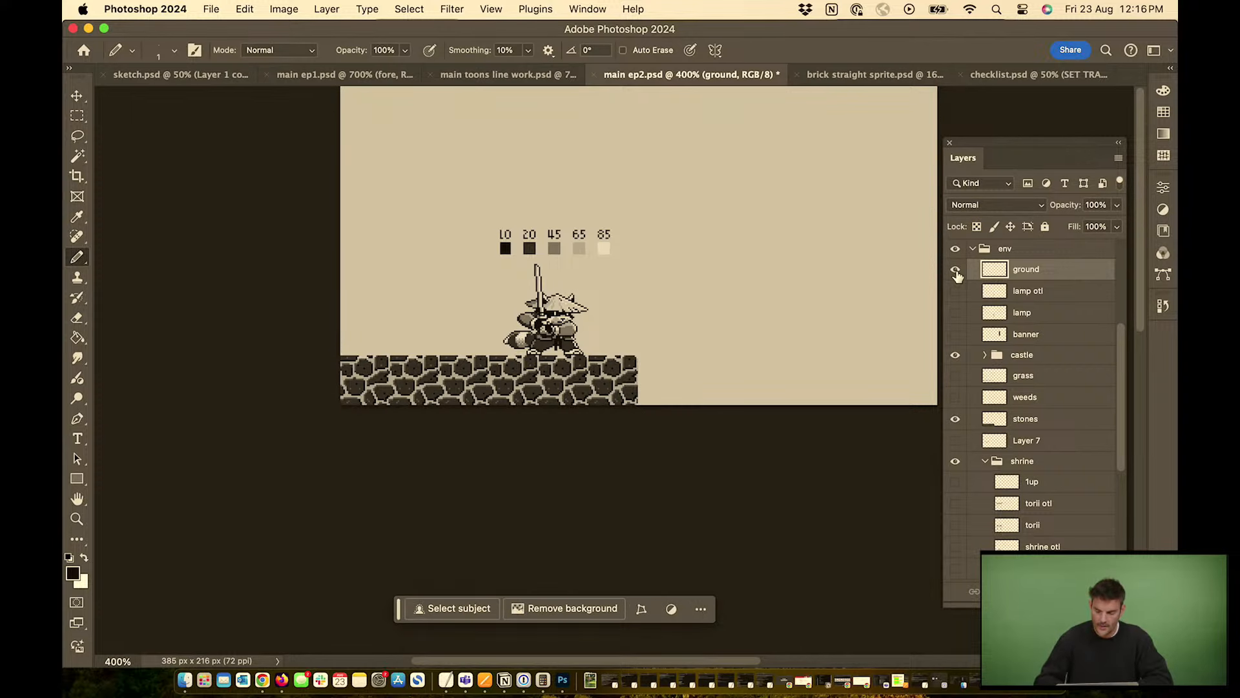
Examine the stone ground up close, its source tile in brick straight sprite.psd, and the sprite versions in main toons line work.psd
key("super+equal")
key("super+equal")
key("super+equal")
key("super+equal")
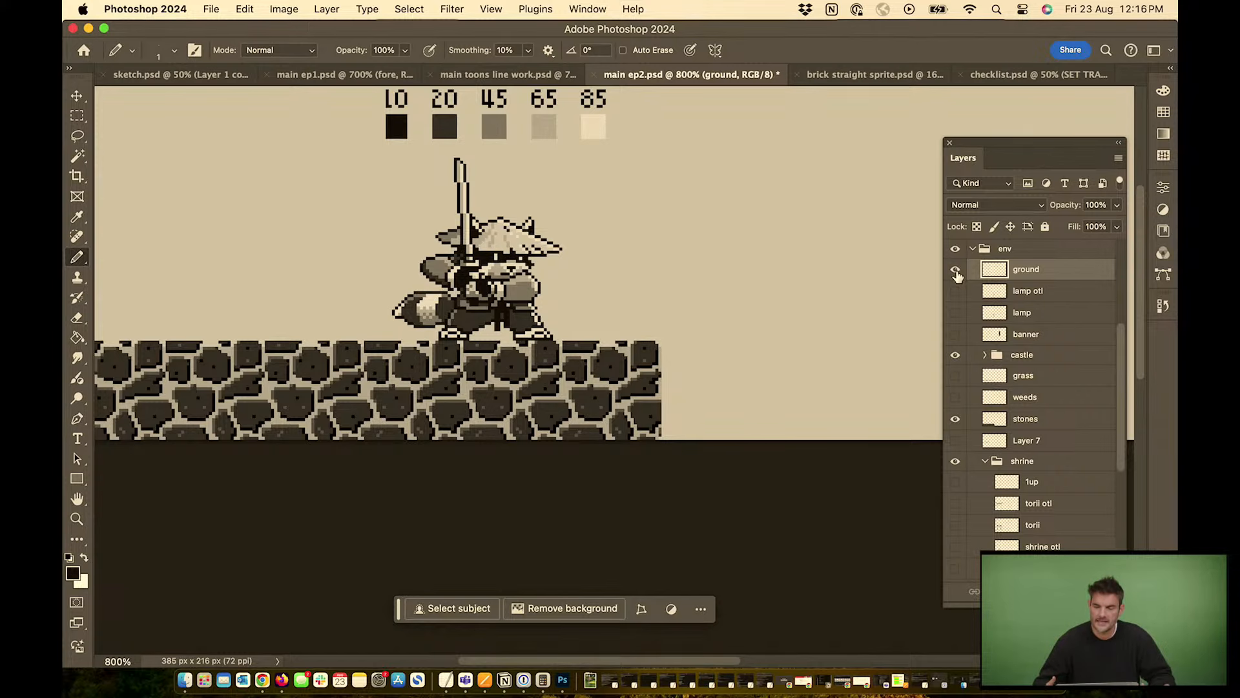
left_click(882, 76)
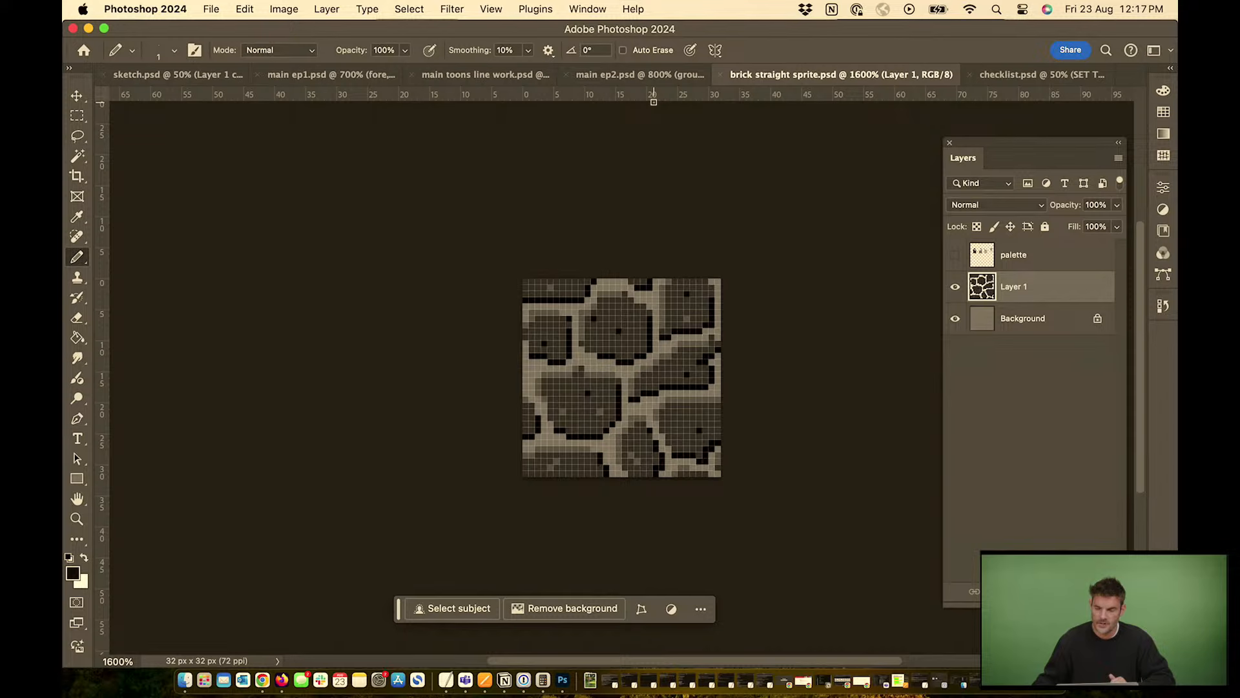
left_click(476, 75)
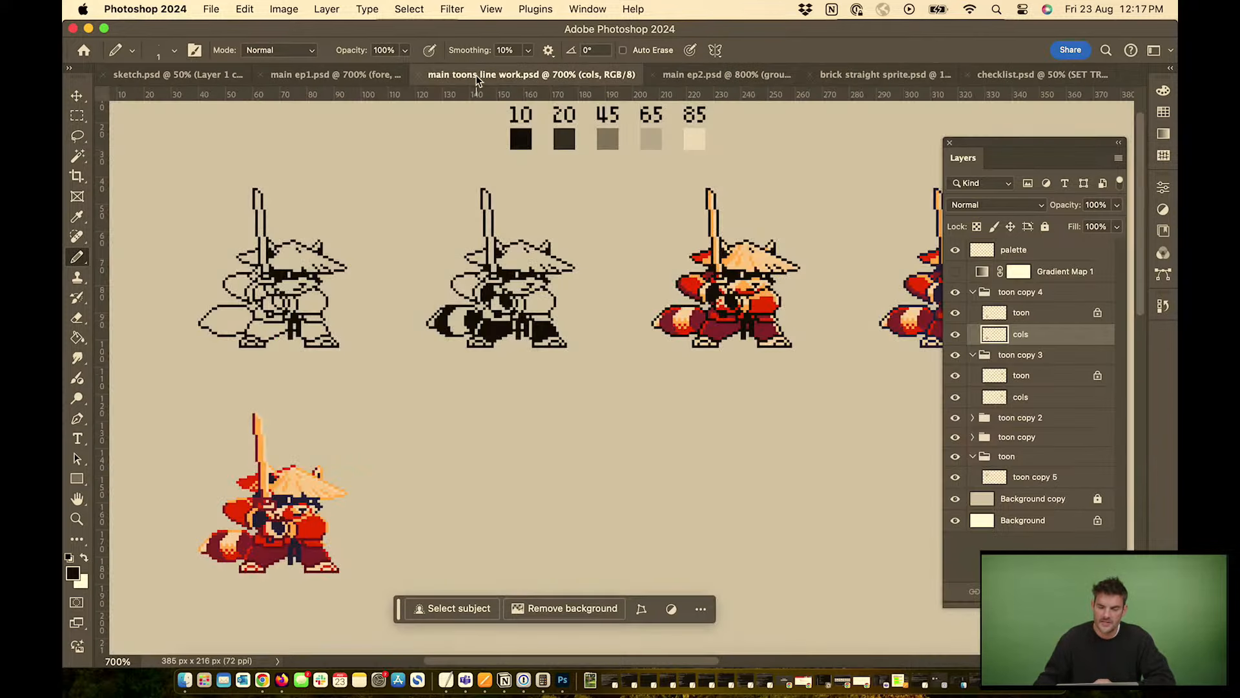
left_click(715, 70)
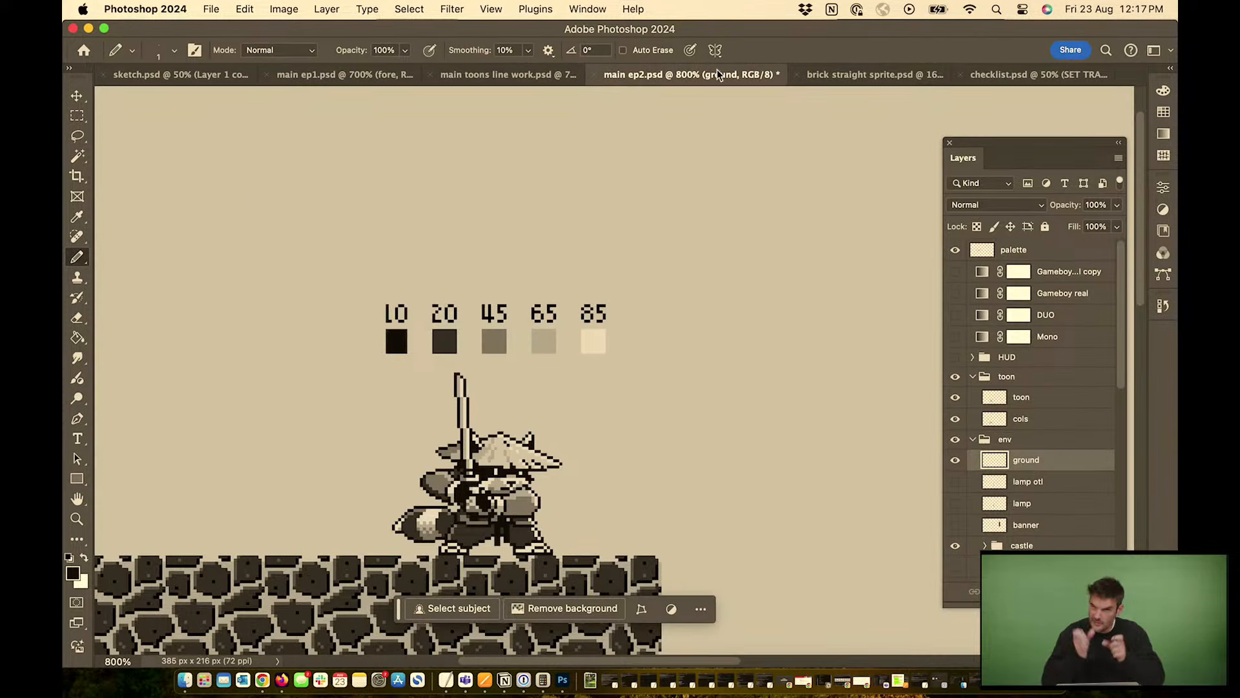
scroll(730, 299, "down", 5)
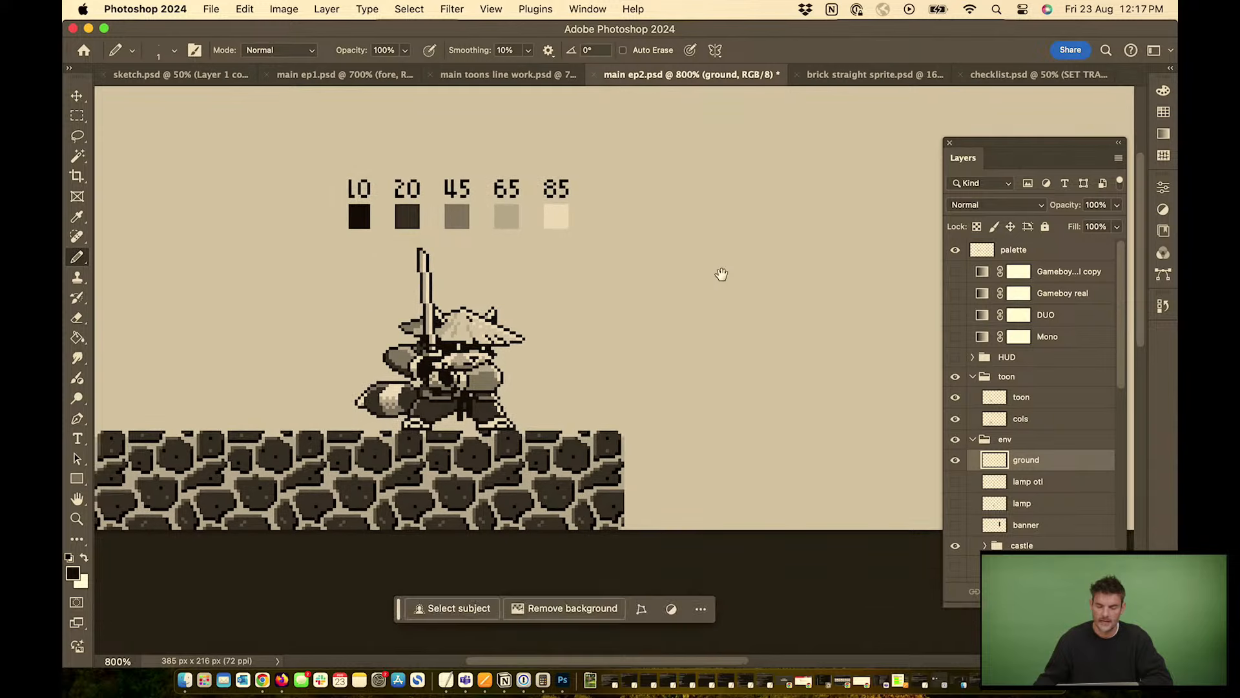
Switch to brick straight sprite.psd, hide the finished stone artwork on Layer 1, and check the tile's image dimensions
left_click(841, 75)
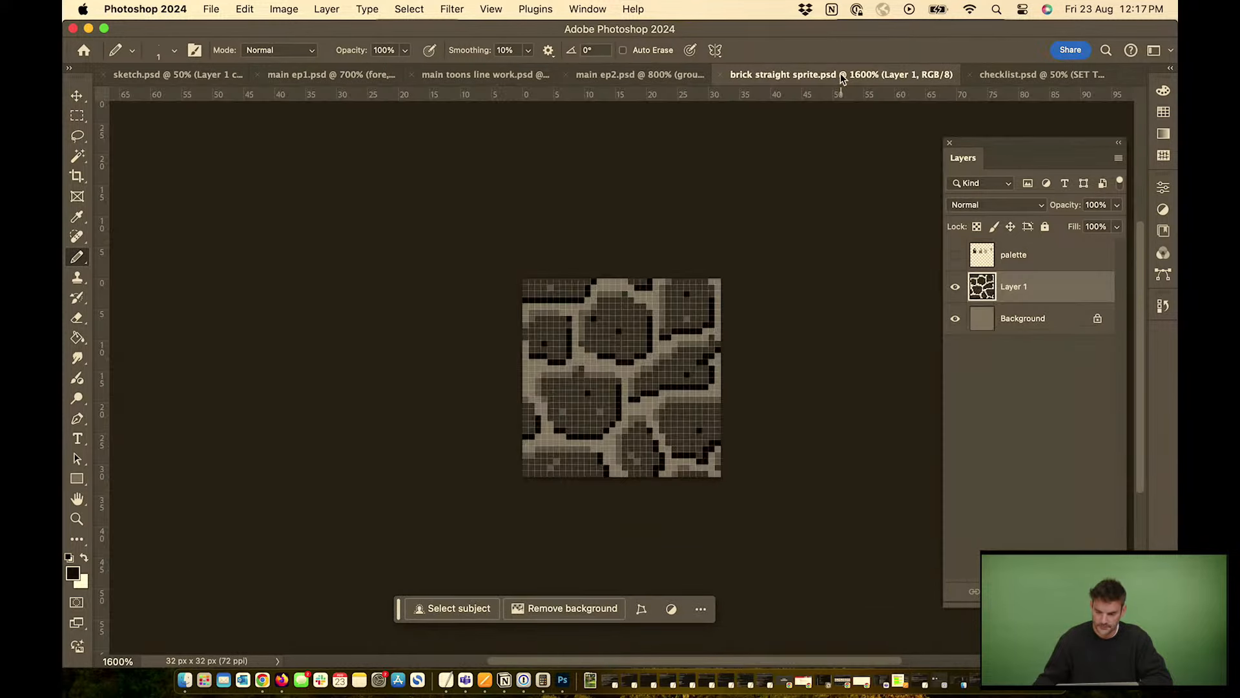
left_click(956, 287)
key("super+plus")
key("alt+super+i")
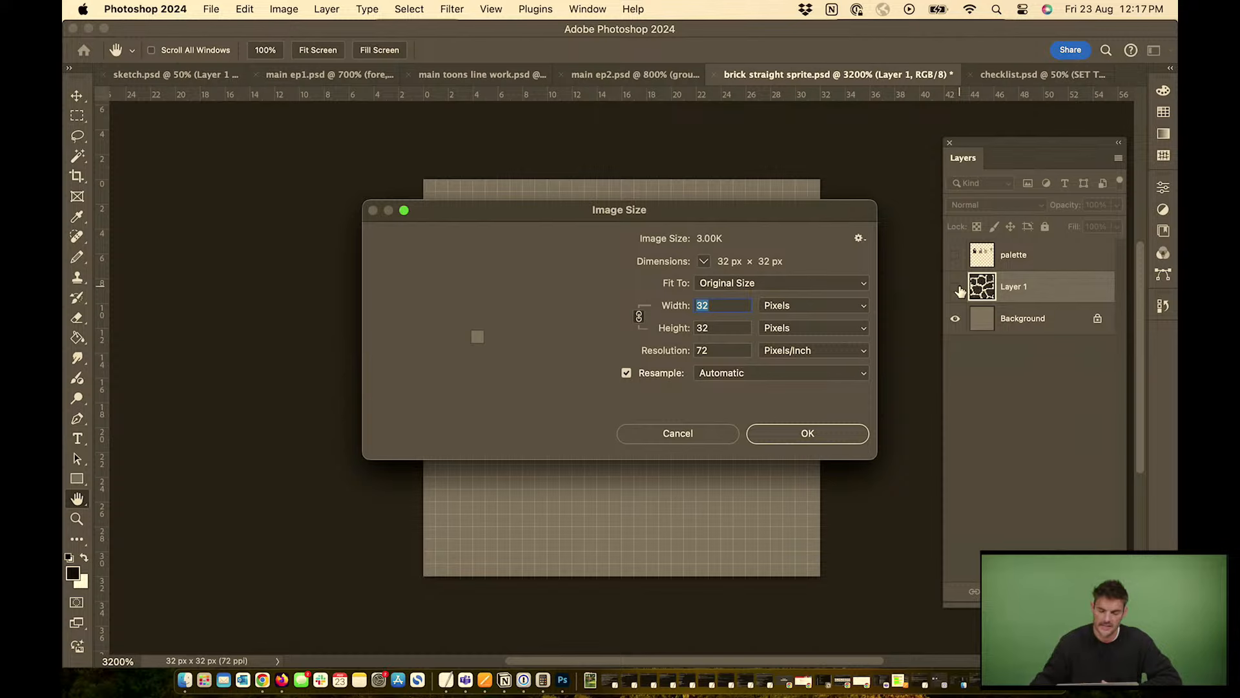
left_click(813, 435)
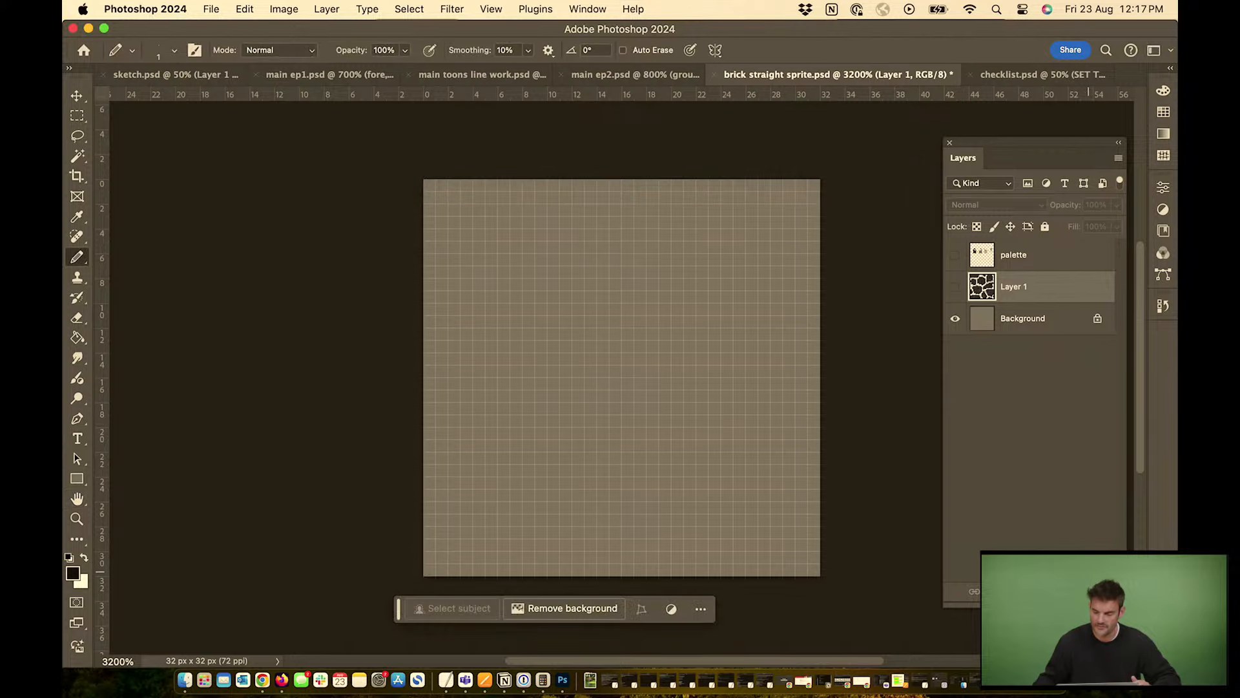
Add an empty layer above Layer 1 and pick up the dark stone tone from the finished artwork as drawing colour
left_click(1083, 590)
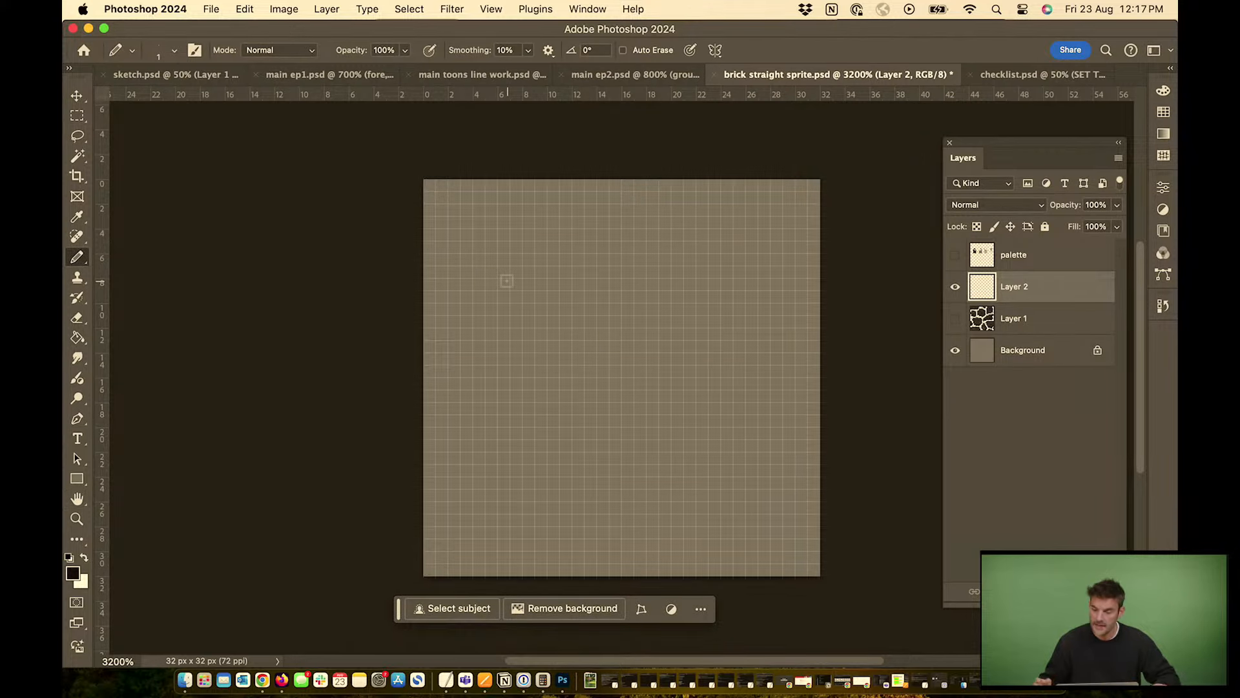
left_click(955, 318)
left_click(955, 318)
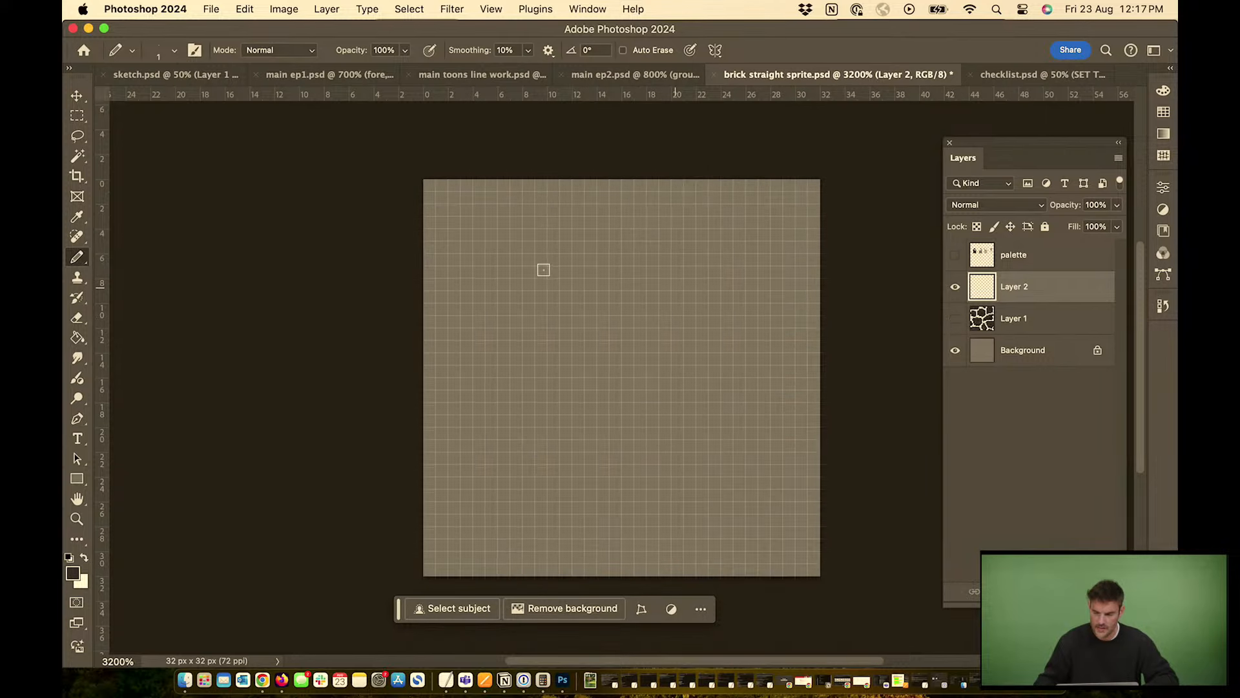
Draw three solid dark stones with the Pencil: one about 12 by 9 px at the tile's upper left, one upper right, one at centre
mouse_move(466, 223)
left_mouse_down()
mouse_move(459, 291)
mouse_move(478, 307)
mouse_move(586, 294)
mouse_move(518, 220)
mouse_move(475, 235)
mouse_move(541, 261)
mouse_move(543, 293)
mouse_move(502, 265)
mouse_move(549, 278)
mouse_move(545, 297)
mouse_move(481, 246)
mouse_move(495, 243)
mouse_move(482, 289)
mouse_move(535, 310)
left_mouse_up()
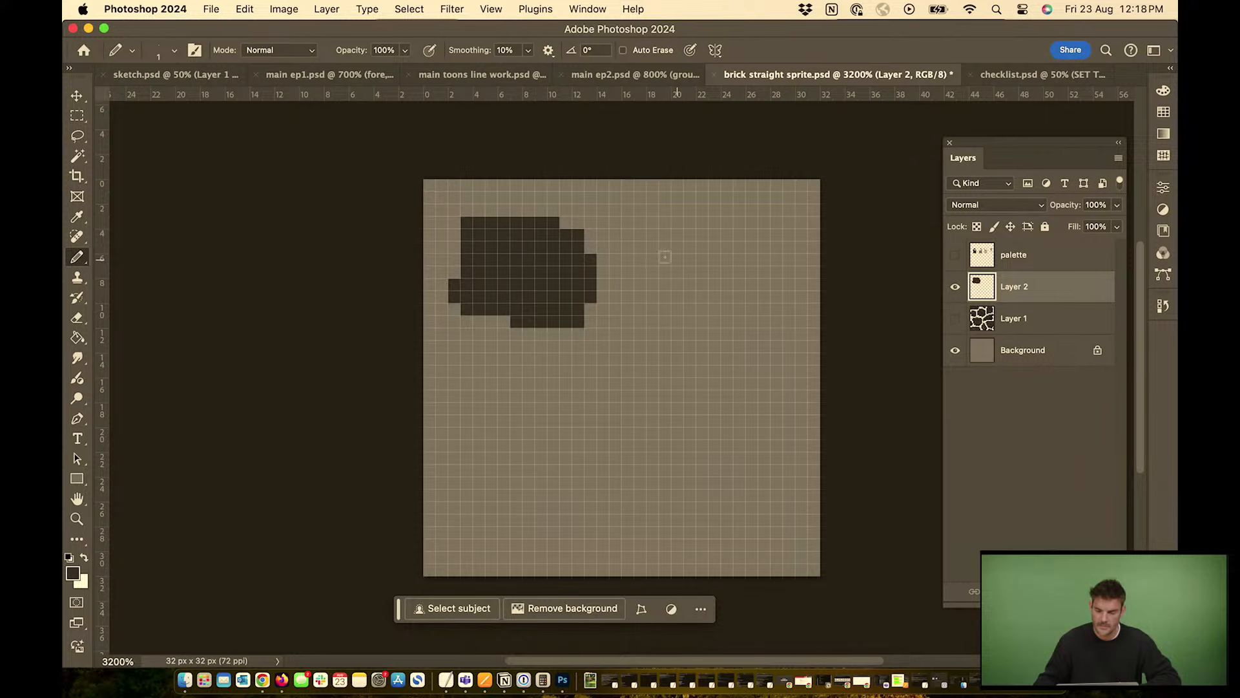
mouse_move(613, 316)
left_mouse_down()
mouse_move(604, 363)
mouse_move(656, 407)
mouse_move(702, 335)
mouse_move(631, 343)
mouse_move(637, 329)
mouse_move(663, 340)
mouse_move(616, 374)
mouse_move(664, 343)
mouse_move(703, 358)
mouse_move(694, 396)
mouse_move(684, 343)
left_mouse_up()
mouse_move(633, 222)
left_mouse_down()
mouse_move(652, 290)
mouse_move(767, 295)
mouse_move(777, 216)
mouse_move(588, 205)
mouse_move(720, 212)
mouse_move(637, 225)
mouse_move(720, 238)
mouse_move(683, 256)
mouse_move(689, 223)
mouse_move(788, 232)
mouse_move(782, 266)
mouse_move(752, 266)
mouse_move(774, 249)
mouse_move(722, 278)
mouse_move(747, 288)
mouse_move(690, 282)
mouse_move(722, 247)
mouse_move(694, 270)
mouse_move(663, 261)
left_mouse_up()
Outline a tall stone about 12 by 16 px in the tile's lower left and fill it with the dark tone
mouse_move(465, 358)
left_mouse_down()
mouse_move(575, 381)
mouse_move(577, 515)
mouse_move(545, 544)
mouse_move(483, 538)
mouse_move(463, 522)
mouse_move(459, 374)
mouse_move(469, 367)
mouse_move(527, 428)
left_mouse_up()
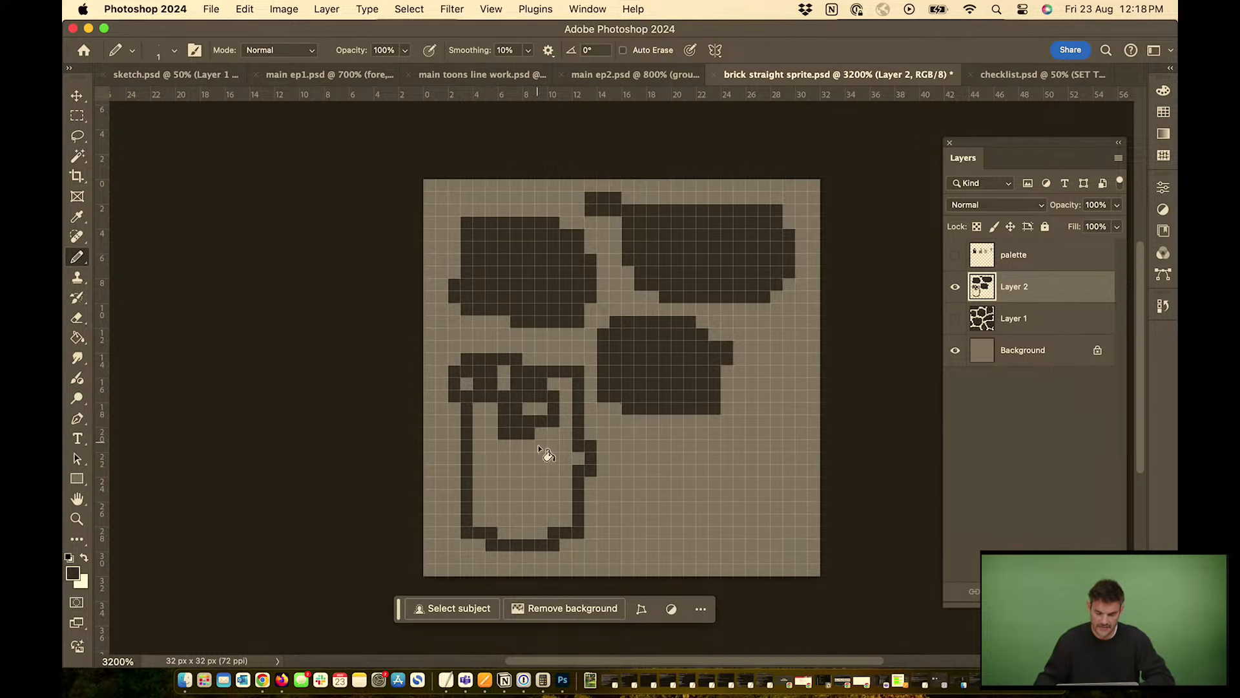
key("g")
left_click(524, 464)
left_click(468, 388)
Fill the tall lower-left stone, widen the centre stone and add two flat dark stones in the tile's lower right
key("b")
mouse_move(628, 434)
left_mouse_down()
mouse_move(721, 439)
mouse_move(640, 483)
mouse_move(678, 446)
mouse_move(797, 449)
mouse_move(627, 458)
mouse_move(726, 479)
mouse_move(765, 437)
left_mouse_up()
mouse_move(747, 370)
left_mouse_down()
mouse_move(749, 340)
mouse_move(773, 371)
mouse_move(724, 405)
mouse_move(768, 389)
mouse_move(716, 379)
mouse_move(749, 384)
mouse_move(778, 347)
mouse_move(789, 385)
left_mouse_up()
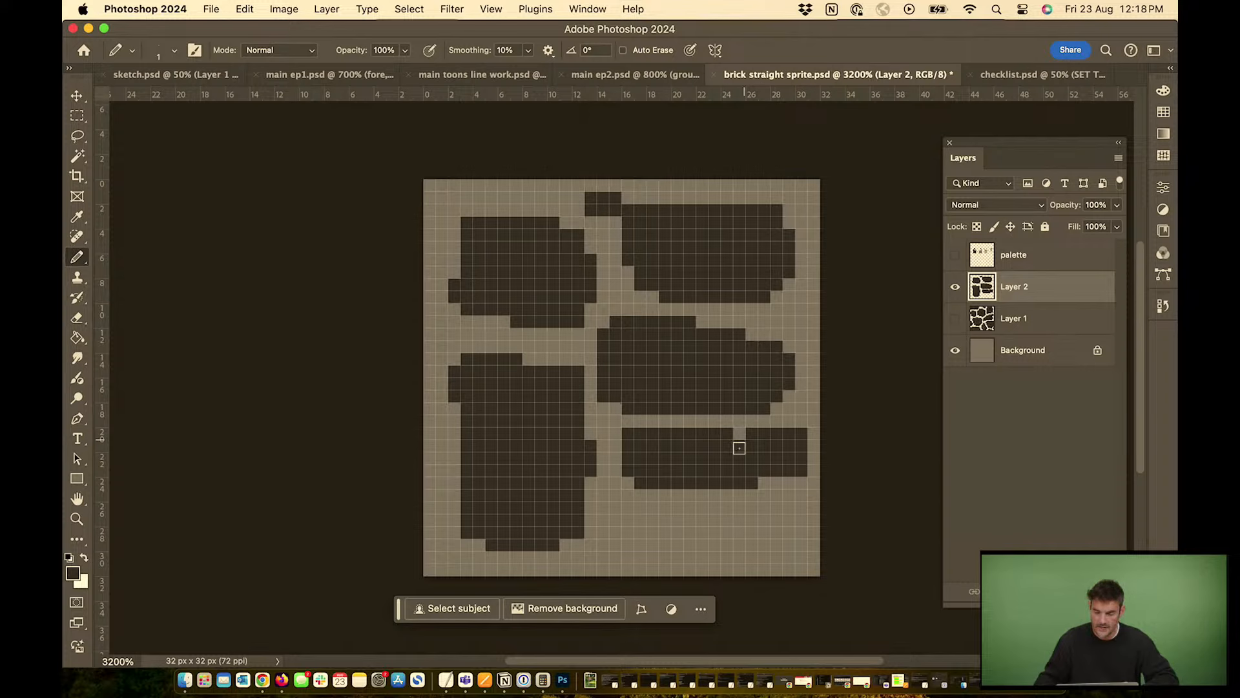
mouse_move(626, 506)
left_mouse_down()
mouse_move(621, 544)
mouse_move(687, 556)
mouse_move(778, 534)
mouse_move(715, 514)
mouse_move(616, 512)
mouse_move(758, 537)
mouse_move(723, 544)
mouse_move(706, 527)
mouse_move(741, 543)
mouse_move(733, 507)
left_mouse_up()
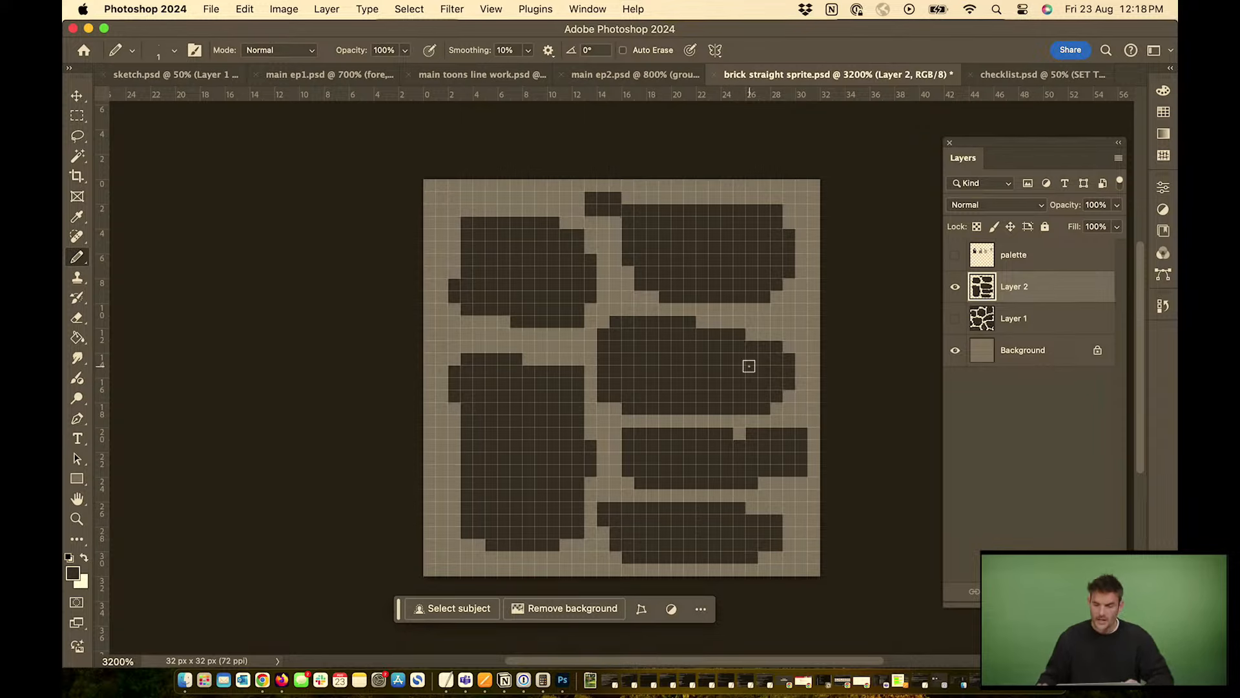
Merge the stone layers into the Background and duplicate the merged layer so the tile can be moved
left_click(1027, 352, "shift")
key("super+e")
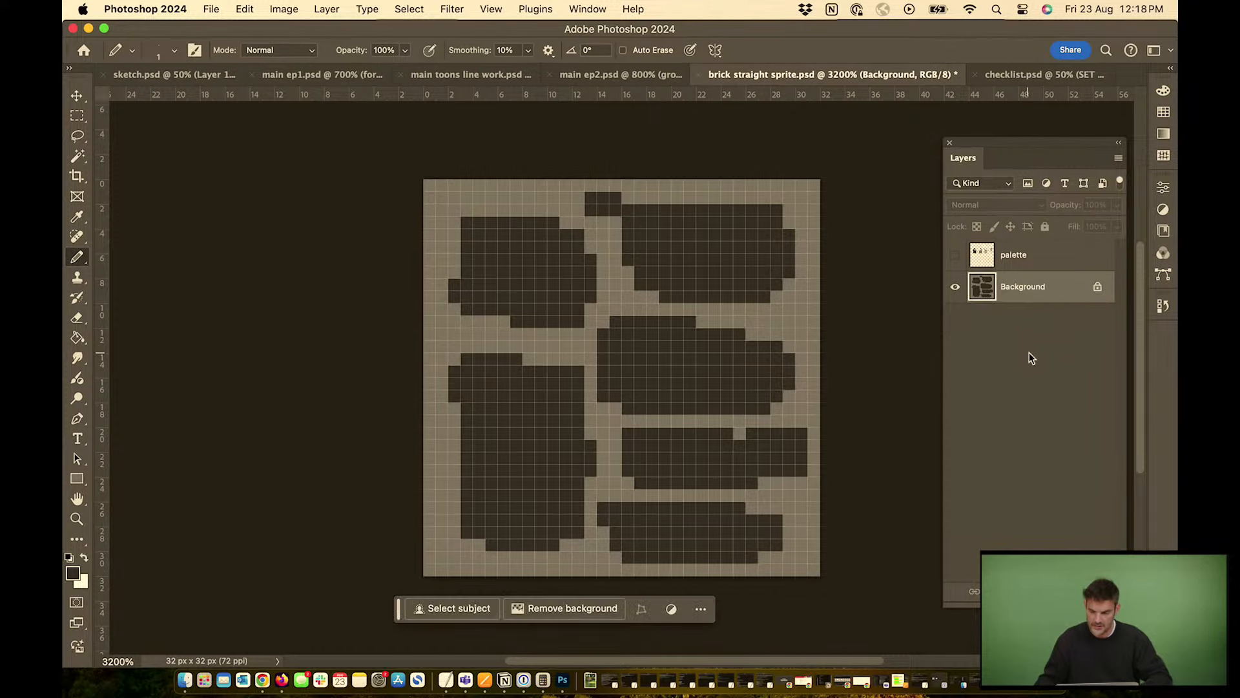
key("v")
mouse_move(690, 243)
left_mouse_down()
mouse_move(603, 106)
mouse_move(601, 116)
left_mouse_up()
left_click_drag(708, 379, 607, 111)
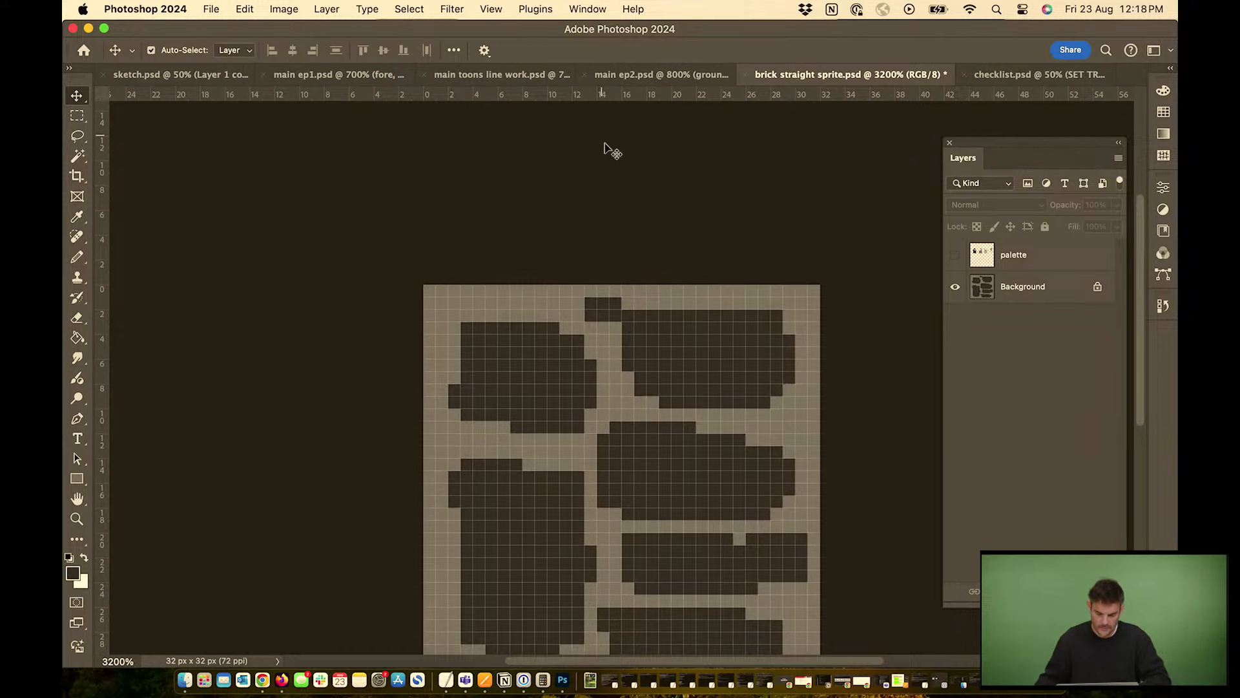
left_click(1032, 304)
key("super+j")
Place four copies of the tile side by side in main ep2.psd to test how it repeats
left_click_drag(667, 371, 749, 490)
left_click_drag(739, 415, 779, 312)
key("Left")
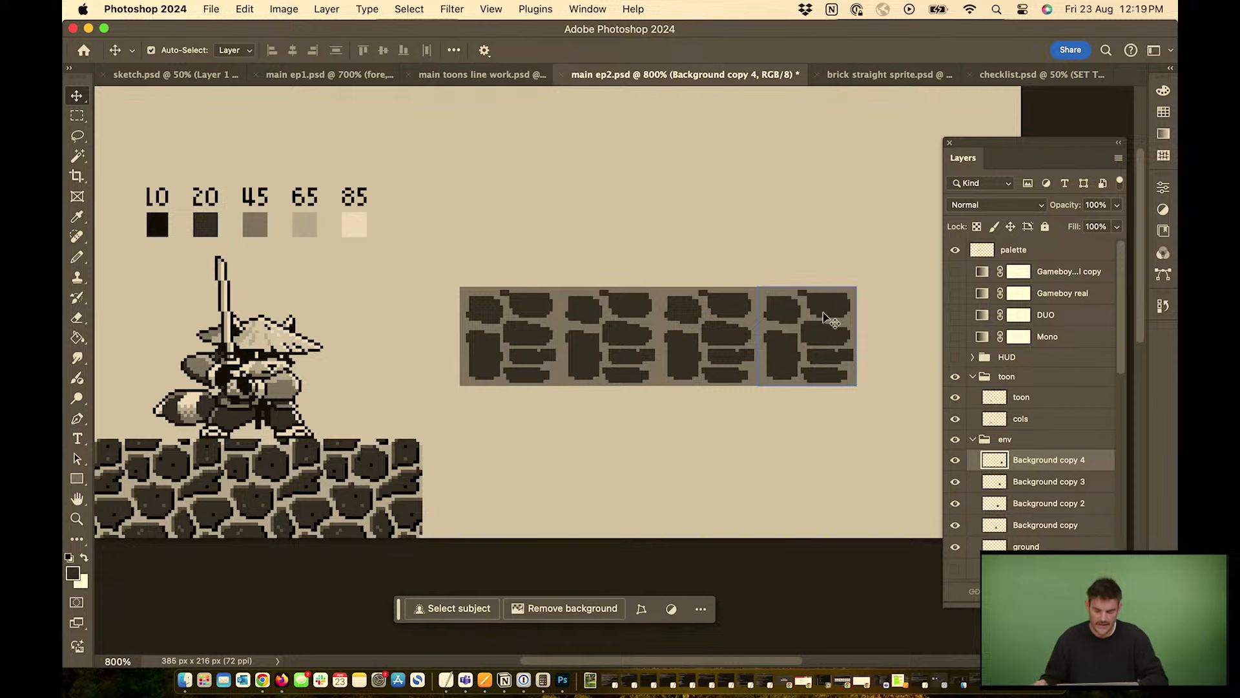
Undo the row of four test tiles in main ep2.psd
key("super+z")
key("super+z")
key("super+z")
key("super+z")
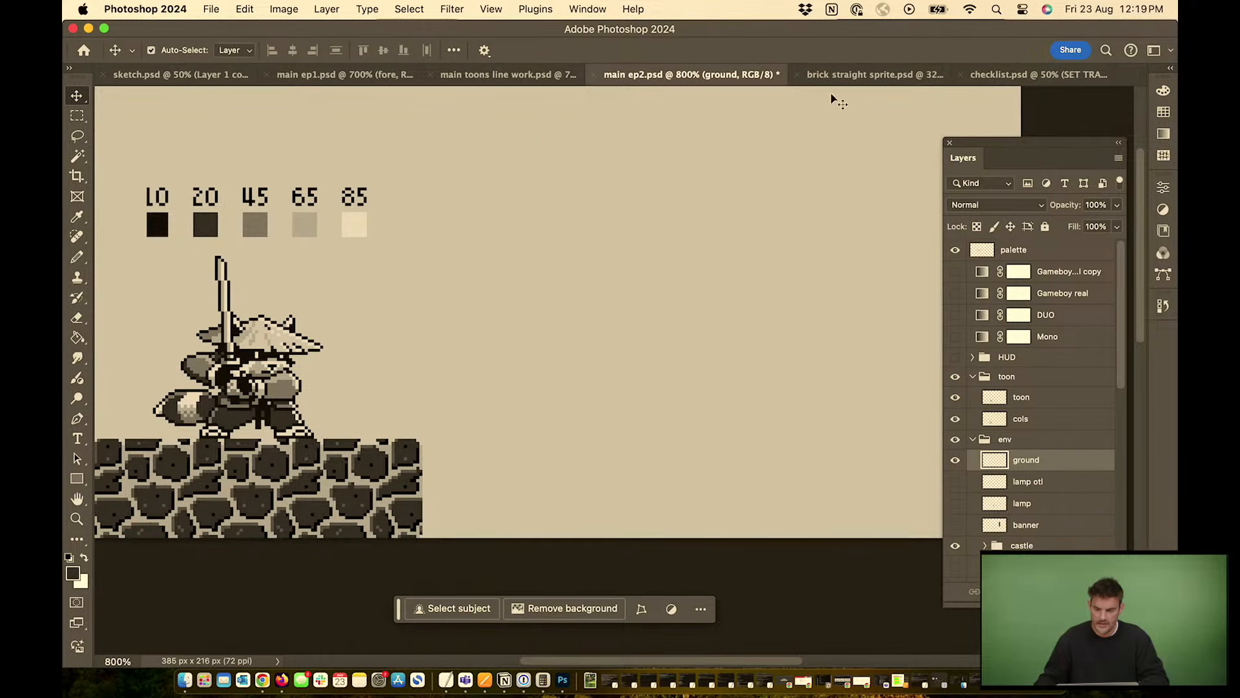
Return to brick straight sprite.psd, delete the duplicated tile layer and undo the merge to restore the separate layers
left_click(846, 76)
key("super+minus")
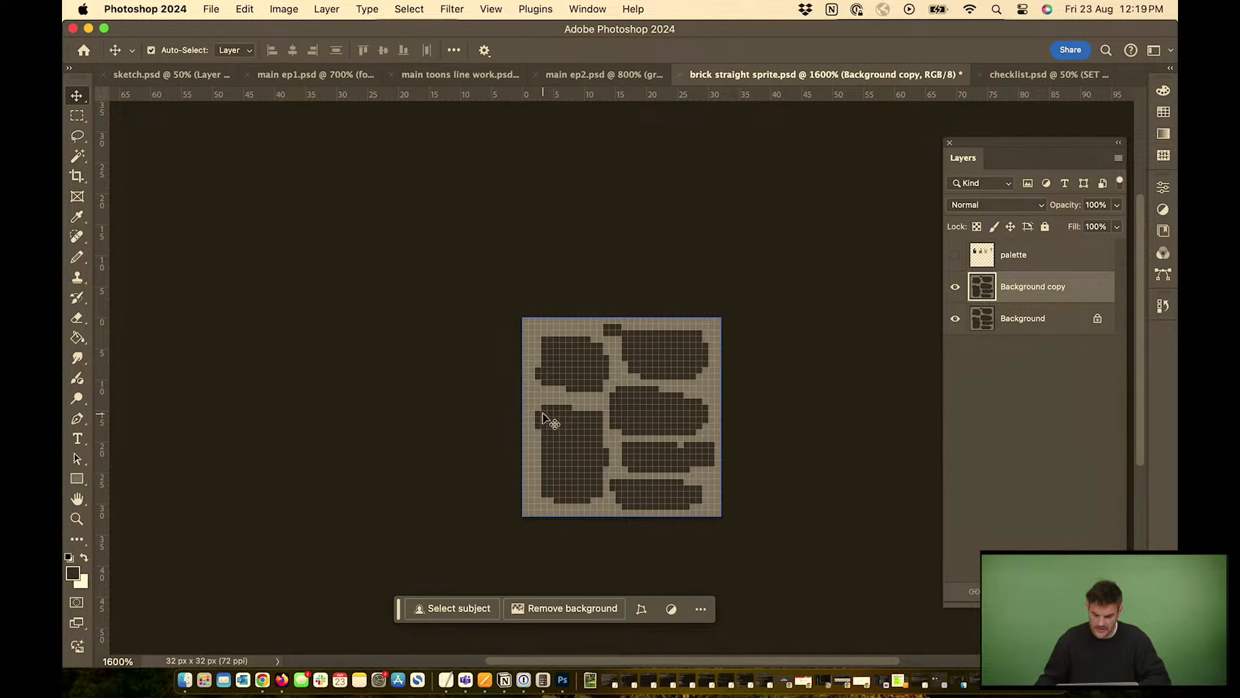
key("BackSpace")
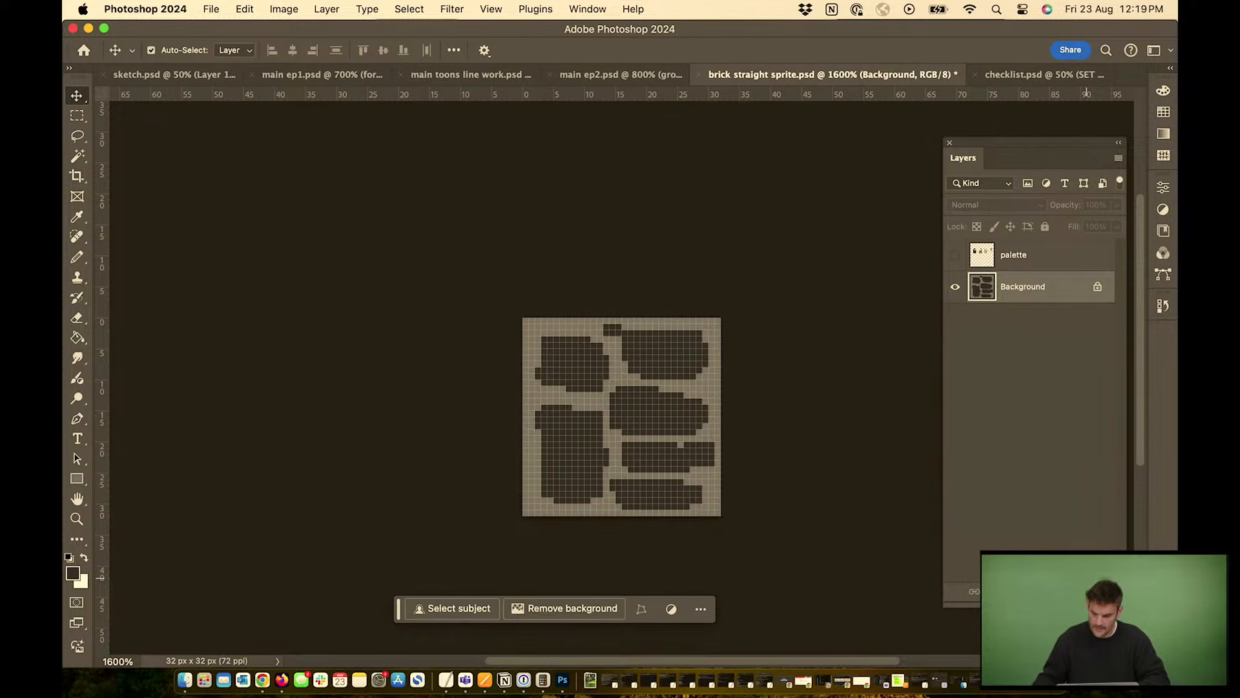
key("super+shift+alt+n")
key("super+z")
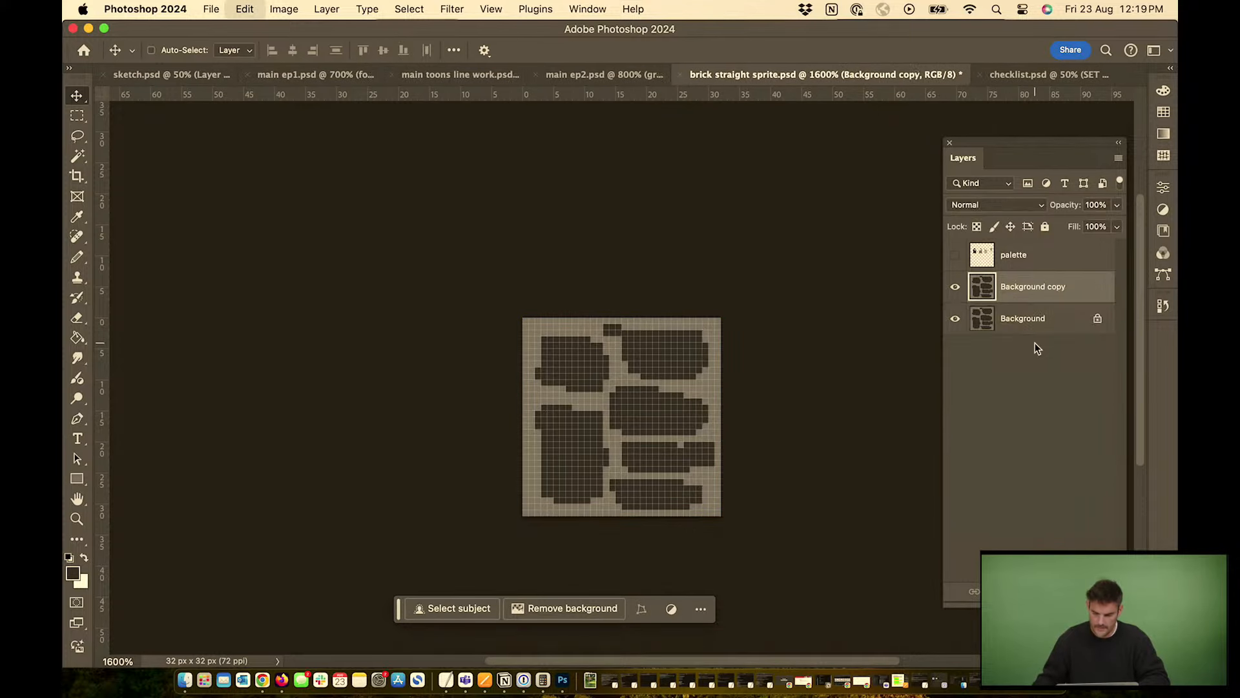
key("super+z")
Clear all the stones from Layer 2, keeping the layer visible, and get the Pencil ready
left_click(958, 290)
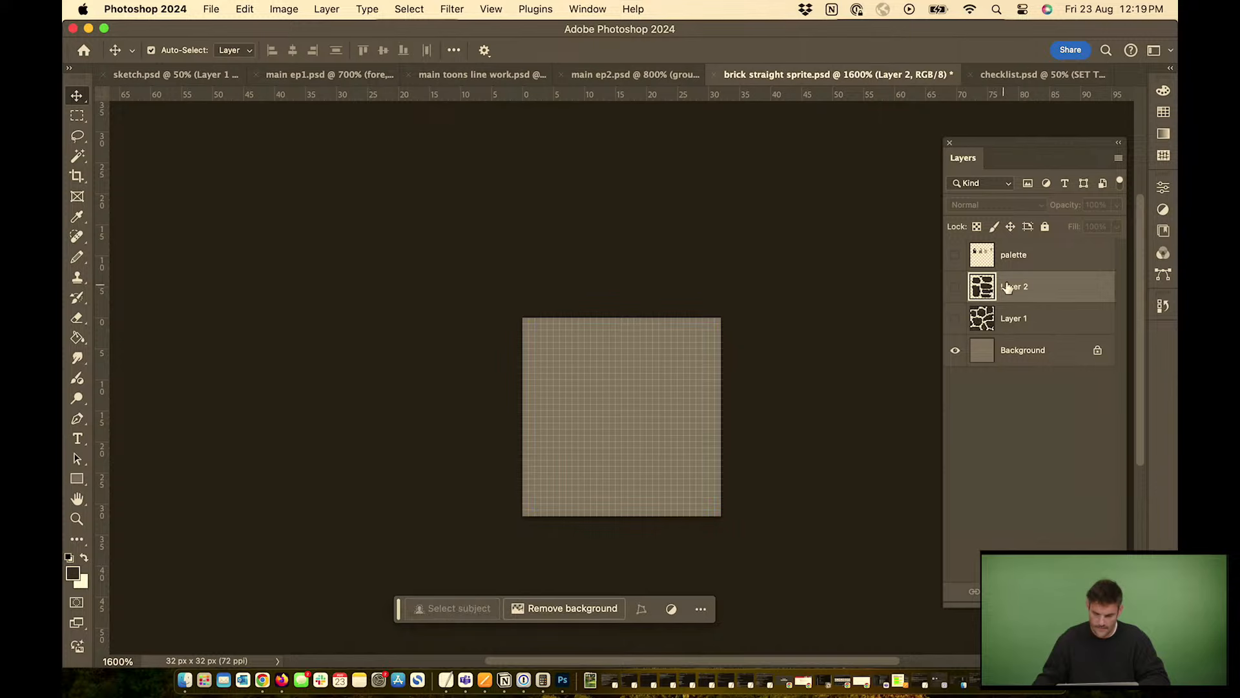
left_click(956, 288)
key("super+a")
key("BackSpace")
key("super+d")
key("b")
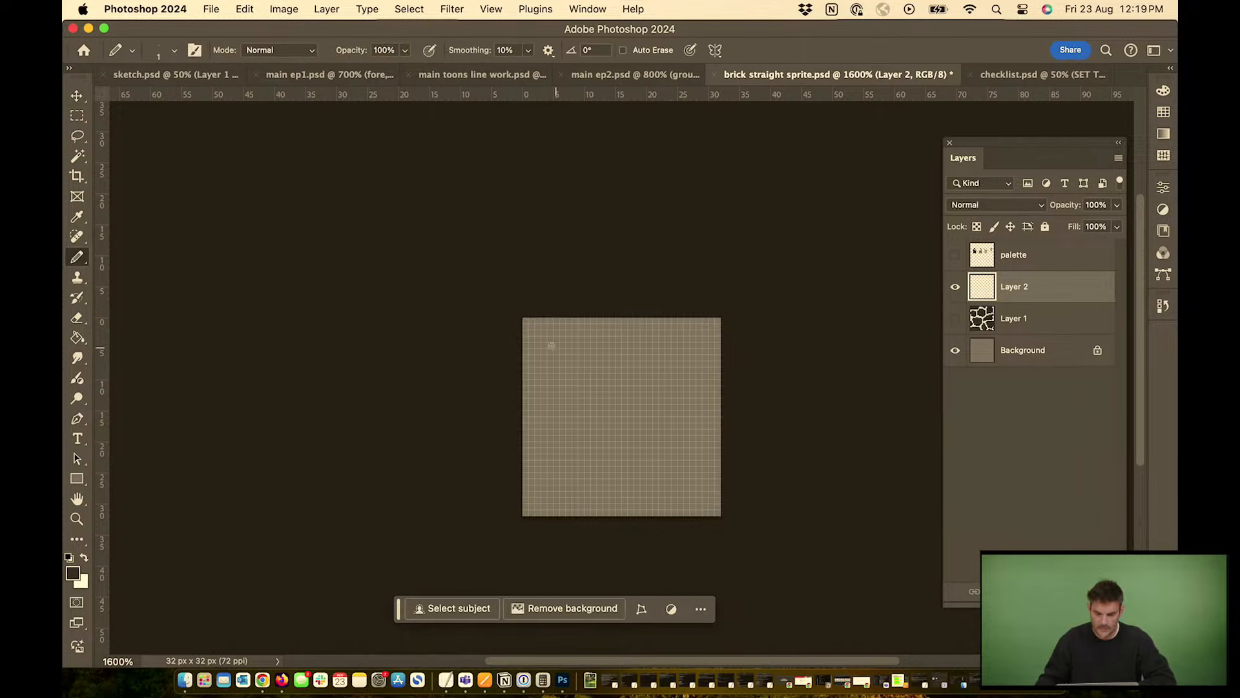
Draw irregular rounded dark stones on Layer 2 with a larger Pencil, up to 6 px, running some off the right and bottom edges
mouse_move(557, 361)
left_mouse_down()
mouse_move(554, 402)
mouse_move(612, 399)
mouse_move(596, 345)
mouse_move(563, 344)
mouse_move(551, 380)
mouse_move(606, 367)
mouse_move(570, 389)
mouse_move(565, 372)
mouse_move(584, 371)
mouse_move(563, 370)
mouse_move(589, 363)
mouse_move(591, 393)
left_mouse_up()
key("]")
key("]")
key("]")
key("]")
mouse_move(670, 418)
left_mouse_down()
mouse_move(620, 448)
mouse_move(658, 459)
mouse_move(569, 452)
mouse_move(591, 478)
mouse_move(560, 490)
mouse_move(598, 476)
left_mouse_up()
mouse_move(668, 351)
left_mouse_down()
mouse_move(670, 378)
mouse_move(670, 359)
mouse_move(720, 371)
left_mouse_up()
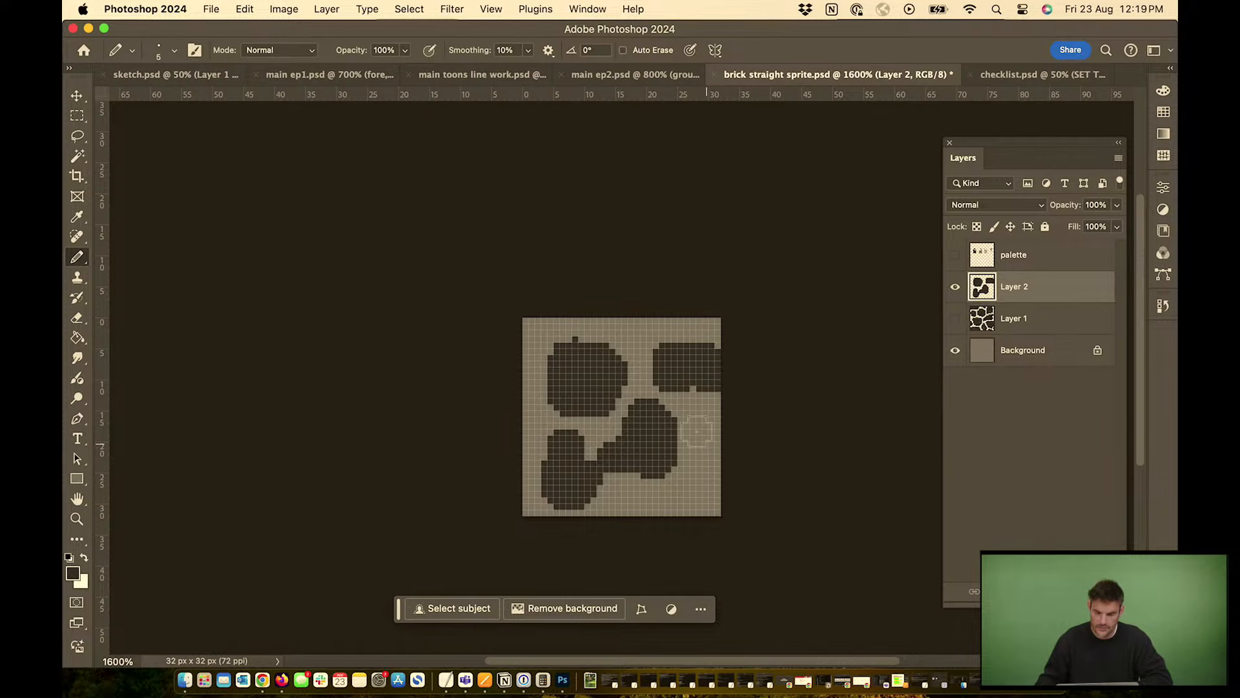
left_click_drag(614, 510, 672, 517)
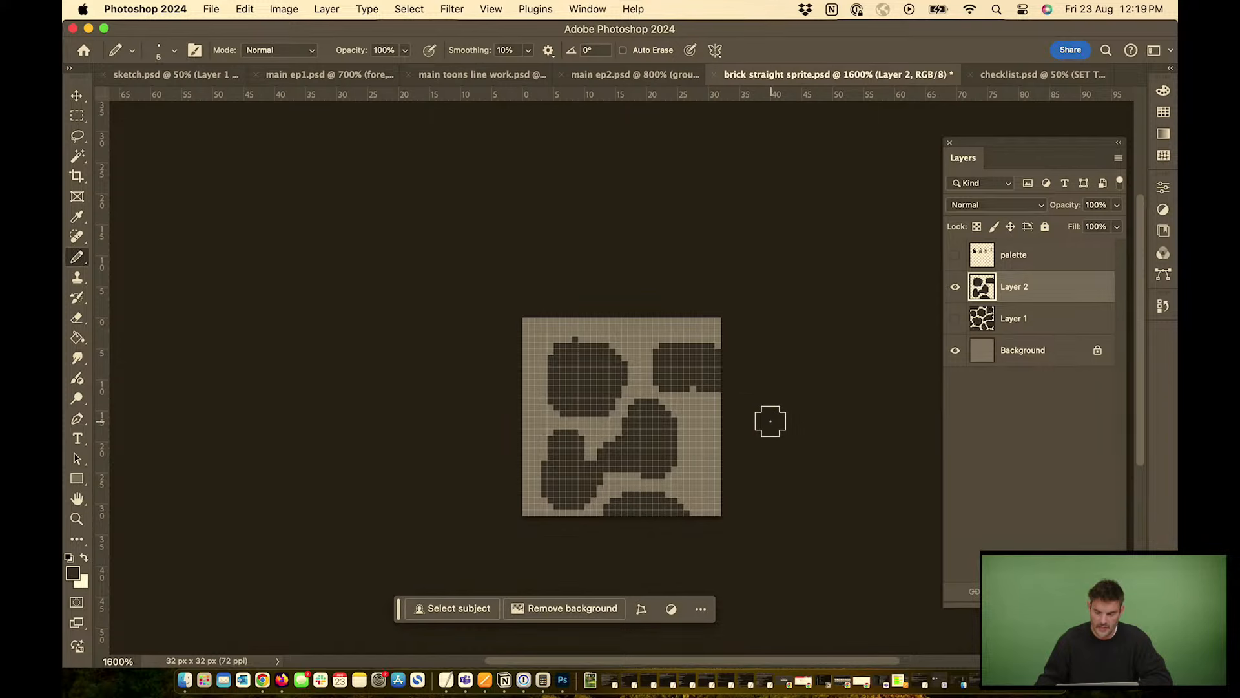
mouse_move(582, 401)
left_mouse_down()
mouse_move(554, 382)
mouse_move(560, 360)
left_mouse_up()
Shift Layer 2 with the Offset filter by 16 pixels right and 16 pixels down
left_click(453, 9)
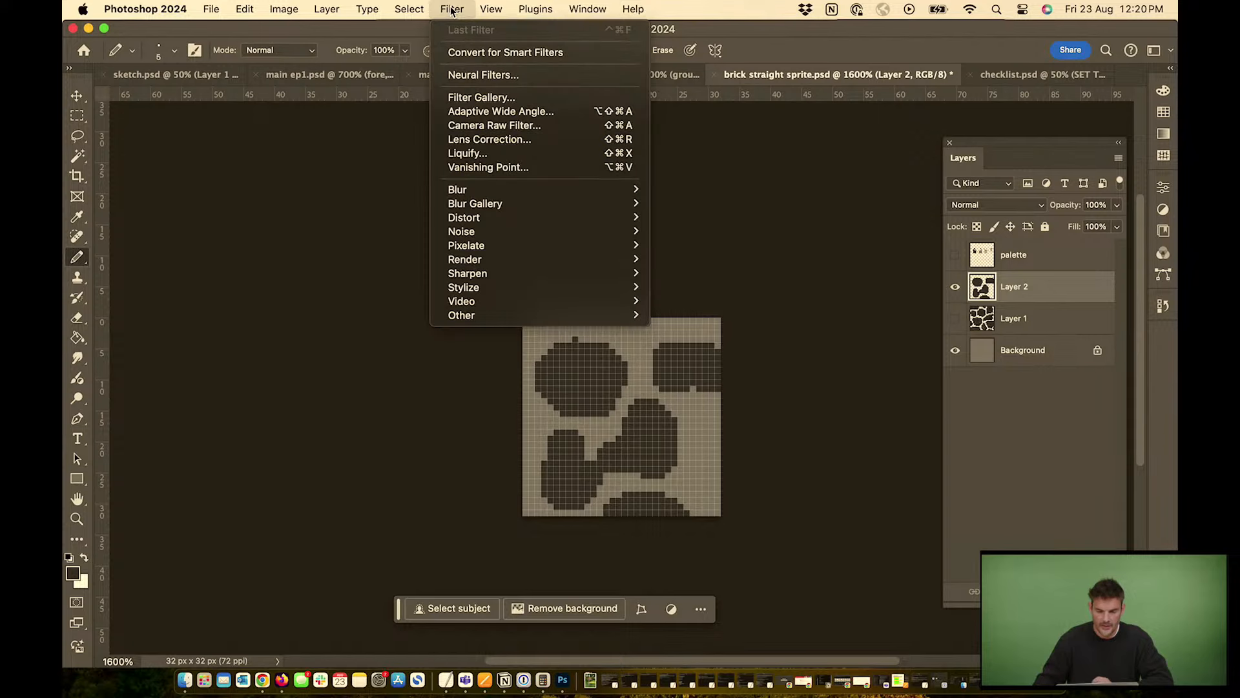
mouse_move(537, 317)
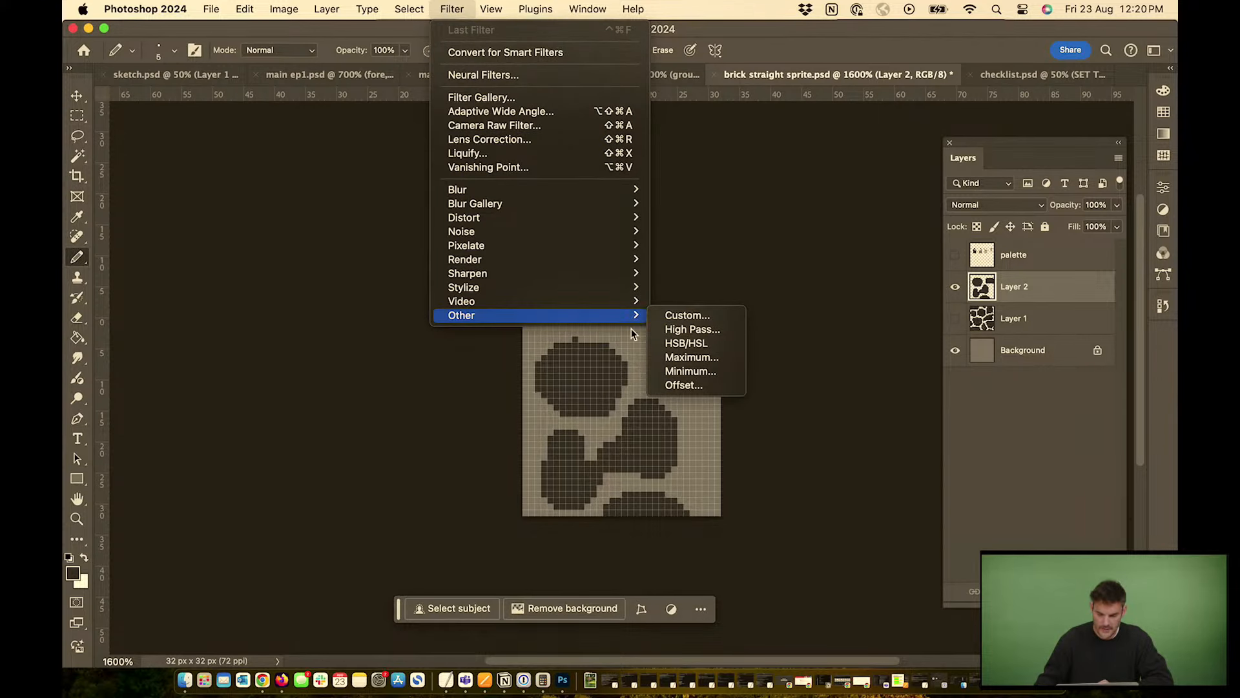
left_click(692, 386)
left_click_drag(620, 168, 456, 153)
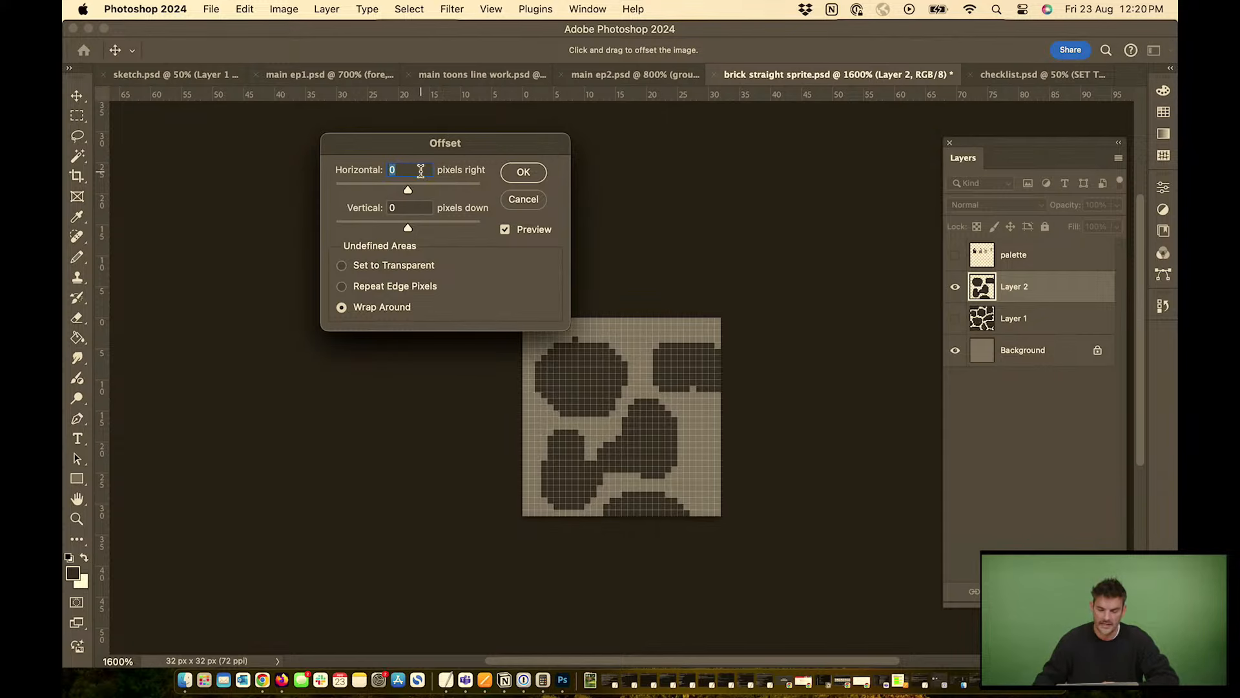
type("6")
left_click(401, 205)
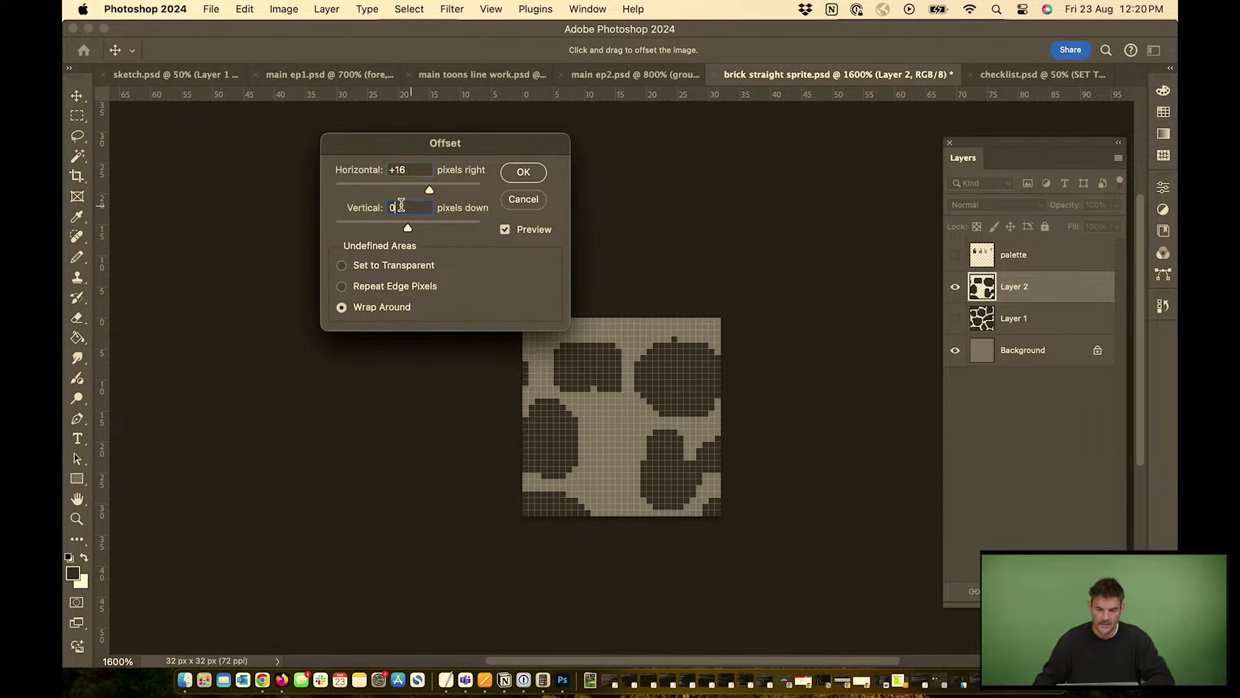
type("1")
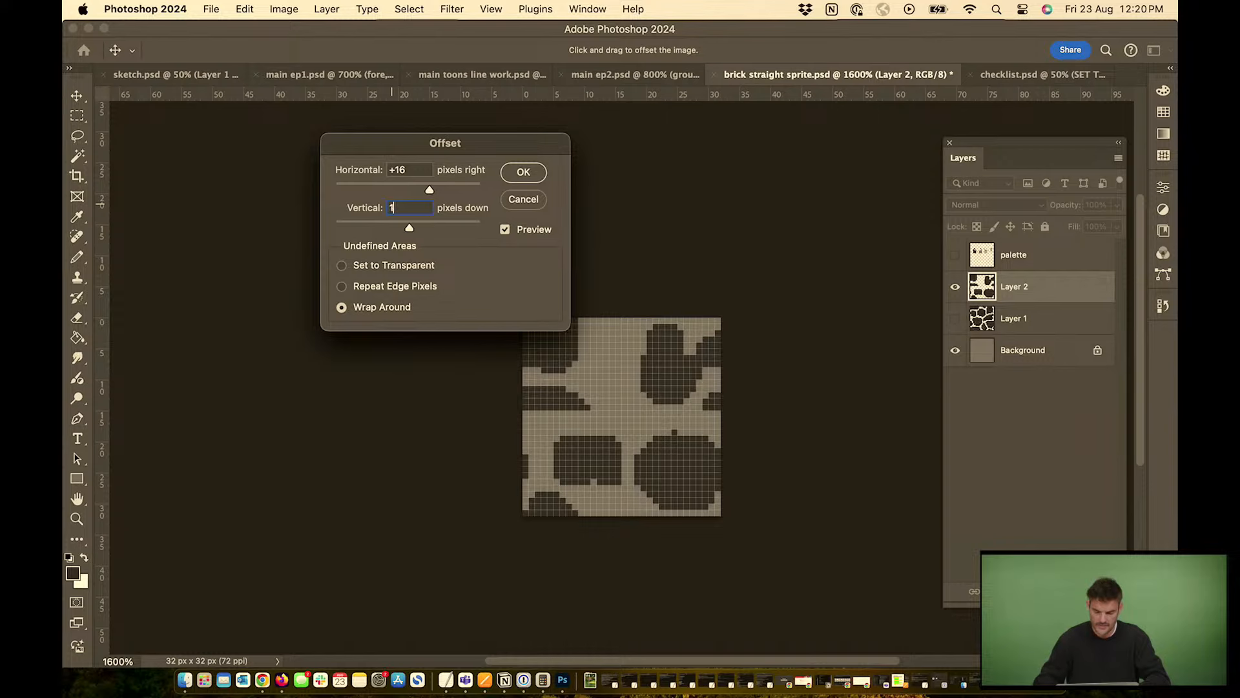
type("66")
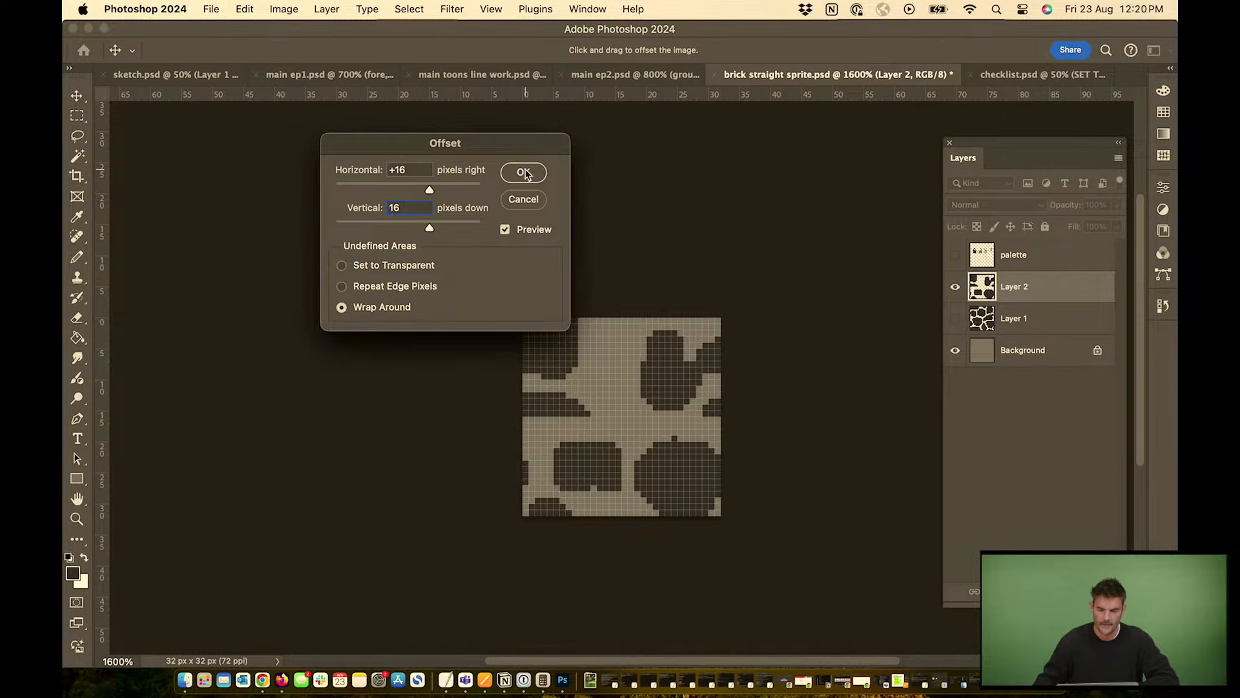
left_click(524, 173)
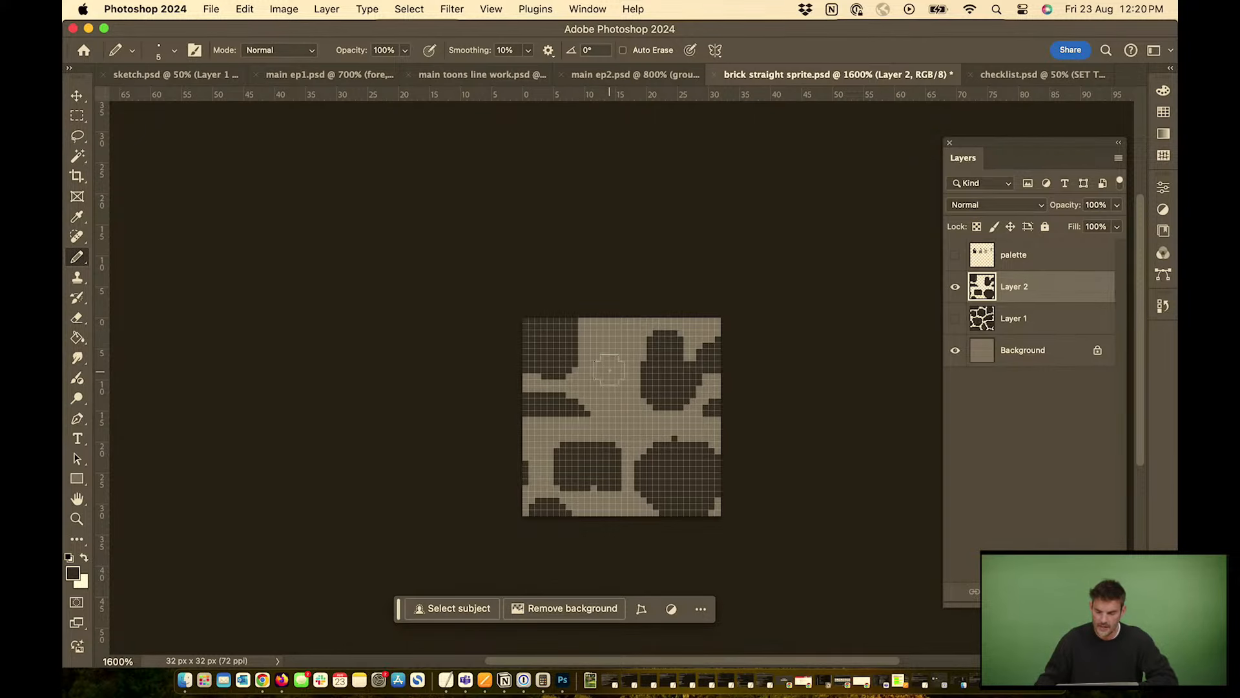
Fill the empty areas around the middle of the offset tile with more dark stone shapes
mouse_move(604, 353)
left_mouse_down()
mouse_move(607, 387)
mouse_move(618, 380)
mouse_move(617, 348)
left_mouse_up()
mouse_move(627, 420)
left_mouse_down()
mouse_move(610, 426)
mouse_move(636, 433)
mouse_move(558, 441)
mouse_move(562, 452)
mouse_move(579, 446)
left_mouse_up()
left_click_drag(675, 440, 642, 491)
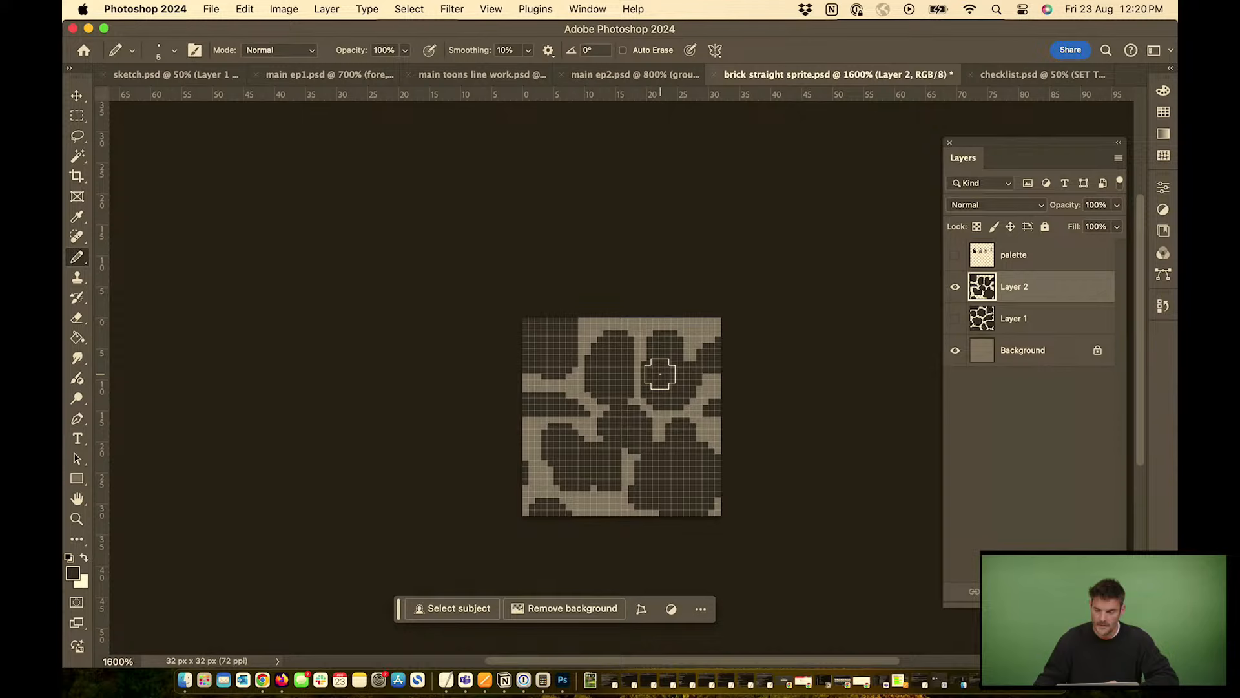
Copy the tile into main ep2.psd, merge three copies into a row and stack three rows as a repeat test
key("v")
mouse_move(678, 370)
left_mouse_down()
mouse_move(599, 76)
mouse_move(672, 474)
mouse_move(659, 362)
mouse_move(851, 367)
left_mouse_up()
left_click(1060, 503, "shift")
key("super+e")
left_click_drag(866, 412, 872, 506)
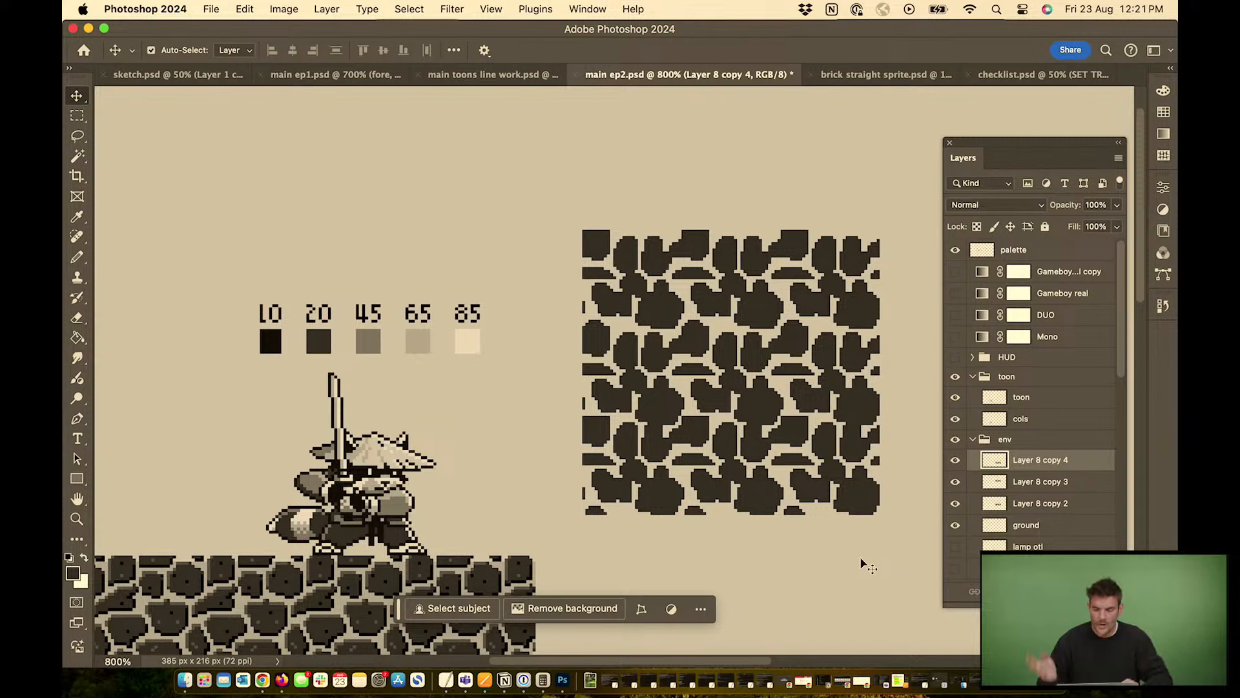
Delete the three rows of test tiles from main ep2.psd
key("Delete")
key("Delete")
key("Delete")
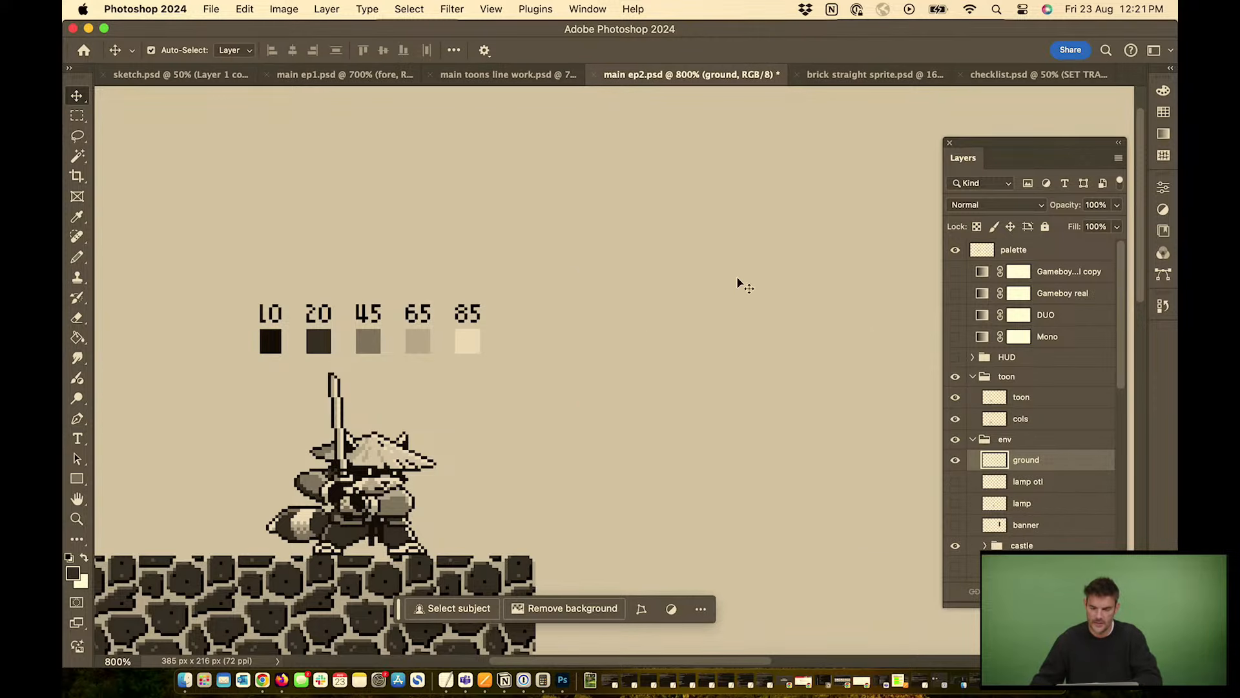
Switch to brick straight sprite.psd, hide Layer 2 and show the finished stone artwork on Layer 1
left_click(840, 74)
left_click(955, 286)
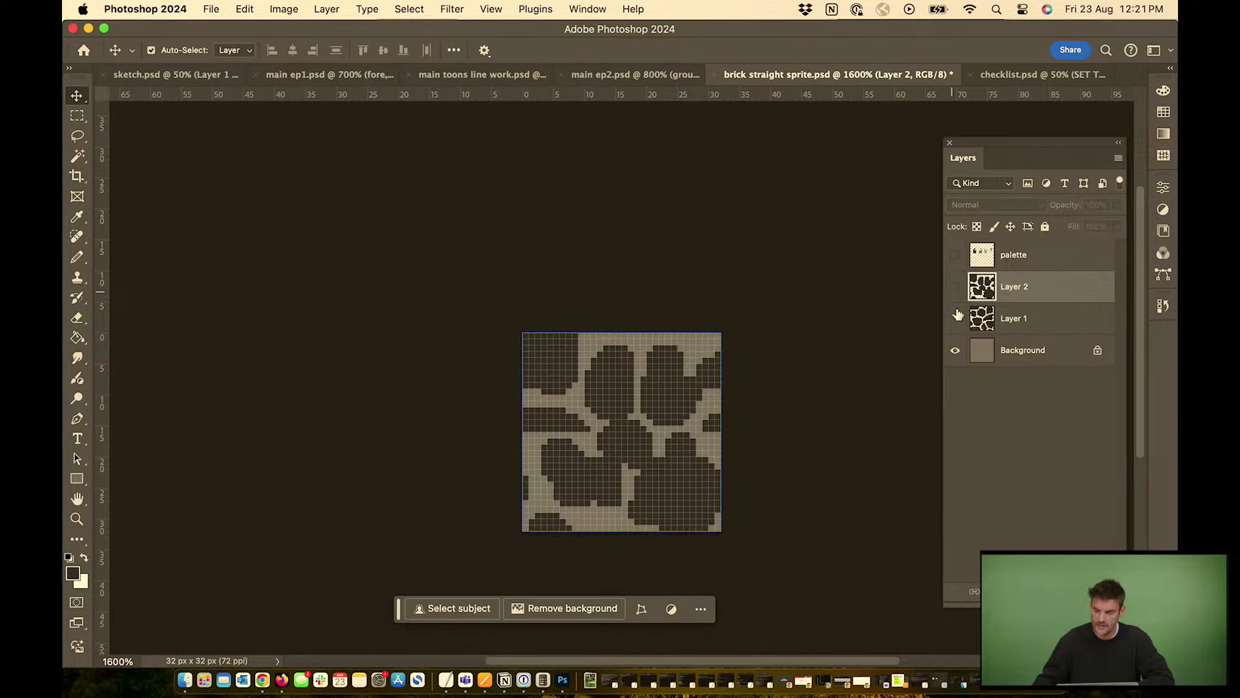
left_click(955, 318)
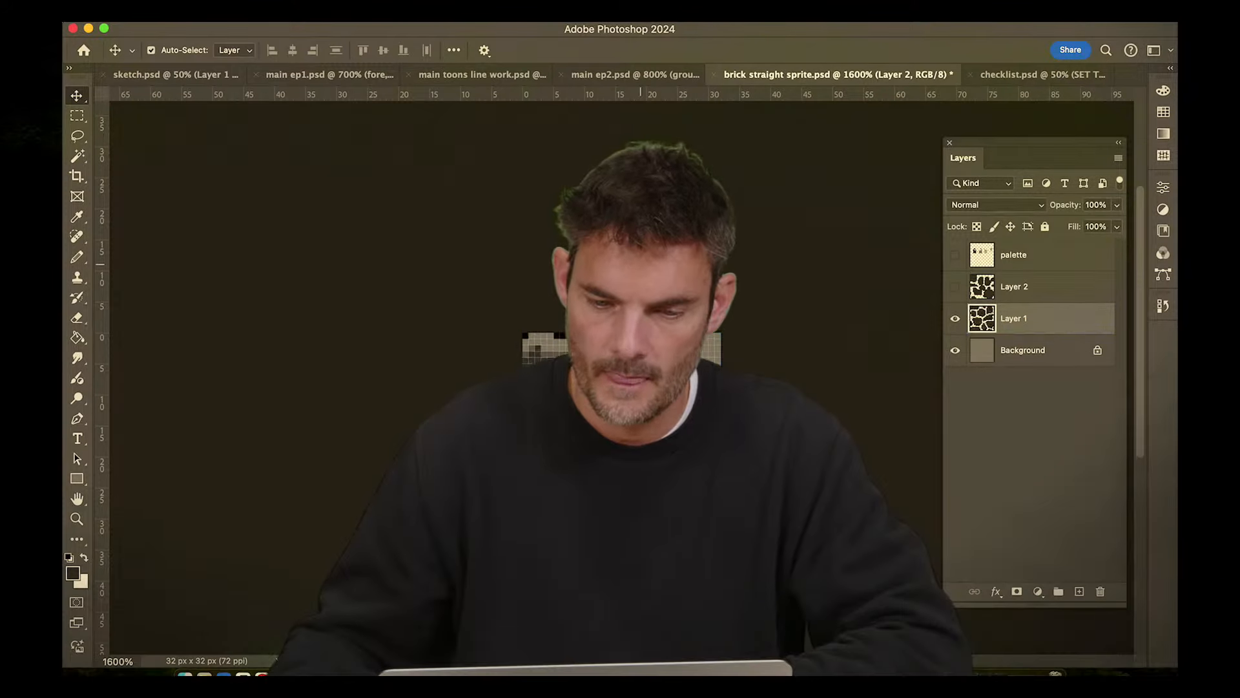
Paste the finished stone tile into main ep2.psd and align three copies side by side in a seamless row
left_click(620, 74)
key("super+v")
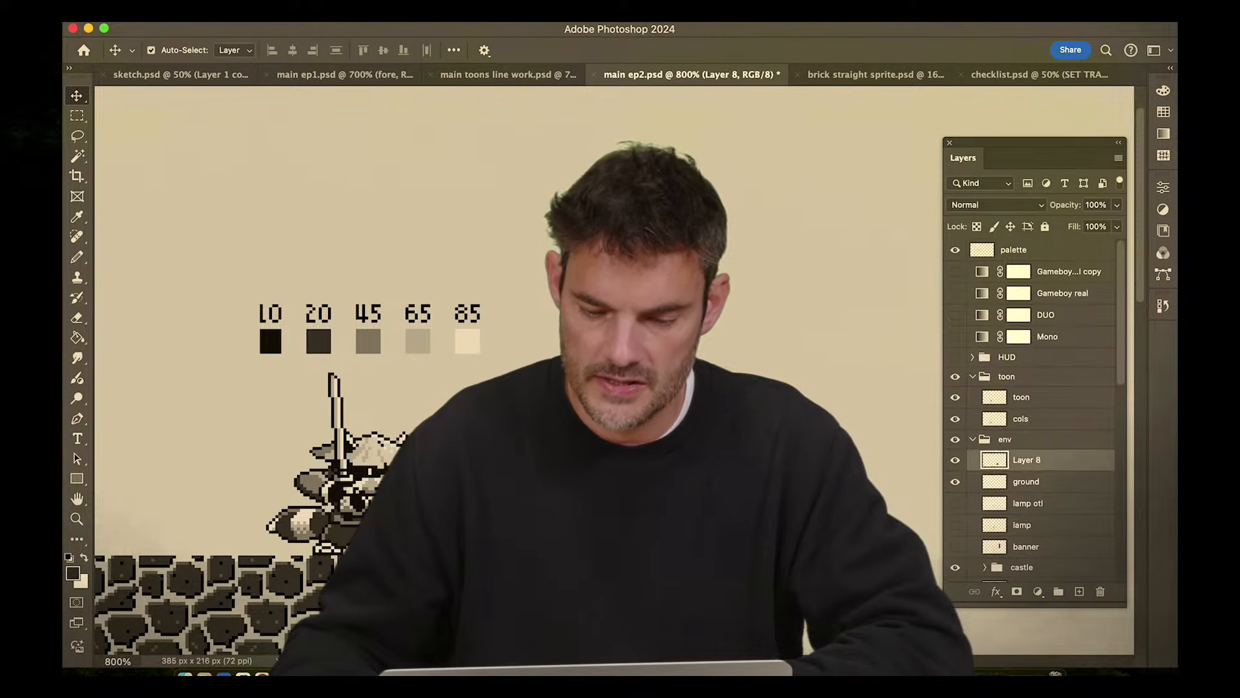
left_click(598, 512)
left_click_drag(598, 513, 530, 300)
left_click_drag(601, 388, 805, 296)
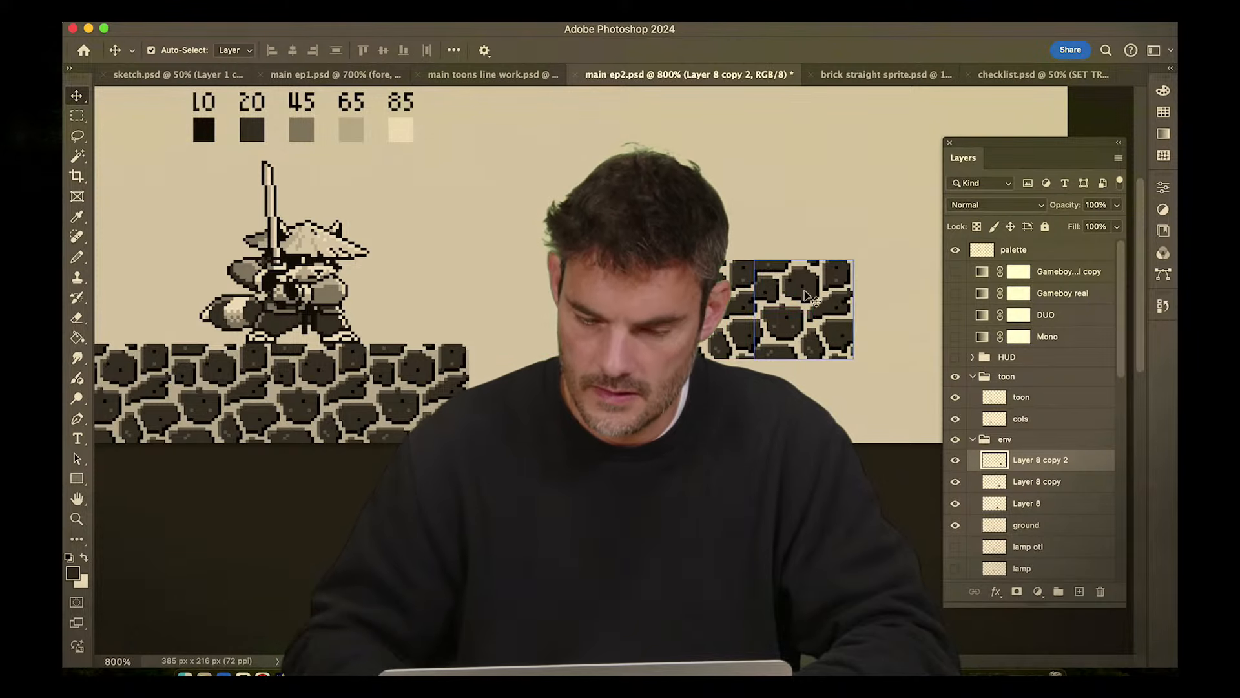
key("Right")
key("Right")
key("Left")
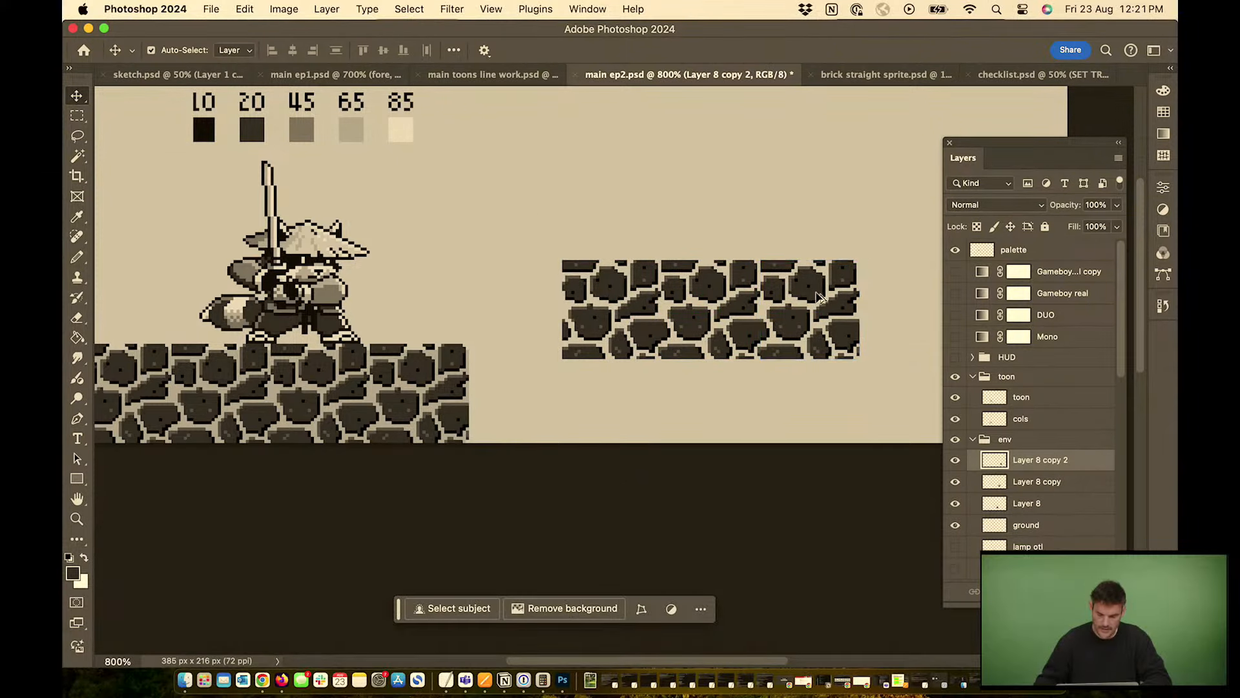
Merge the three finished tiles into one row and duplicate that row directly above it
left_click(1038, 504, "shift")
key("cmd+e")
left_click_drag(779, 324, 779, 227)
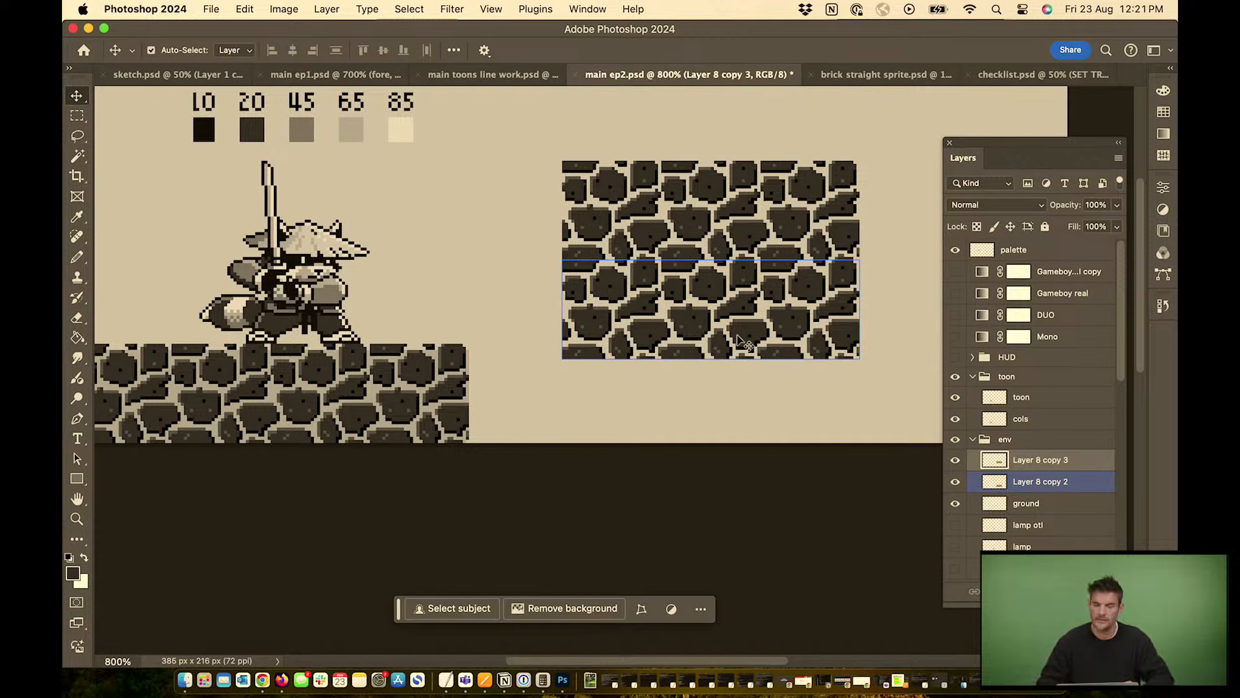
Undo the finished-tile repeat test until only the original ground layer remains
key("super+z")
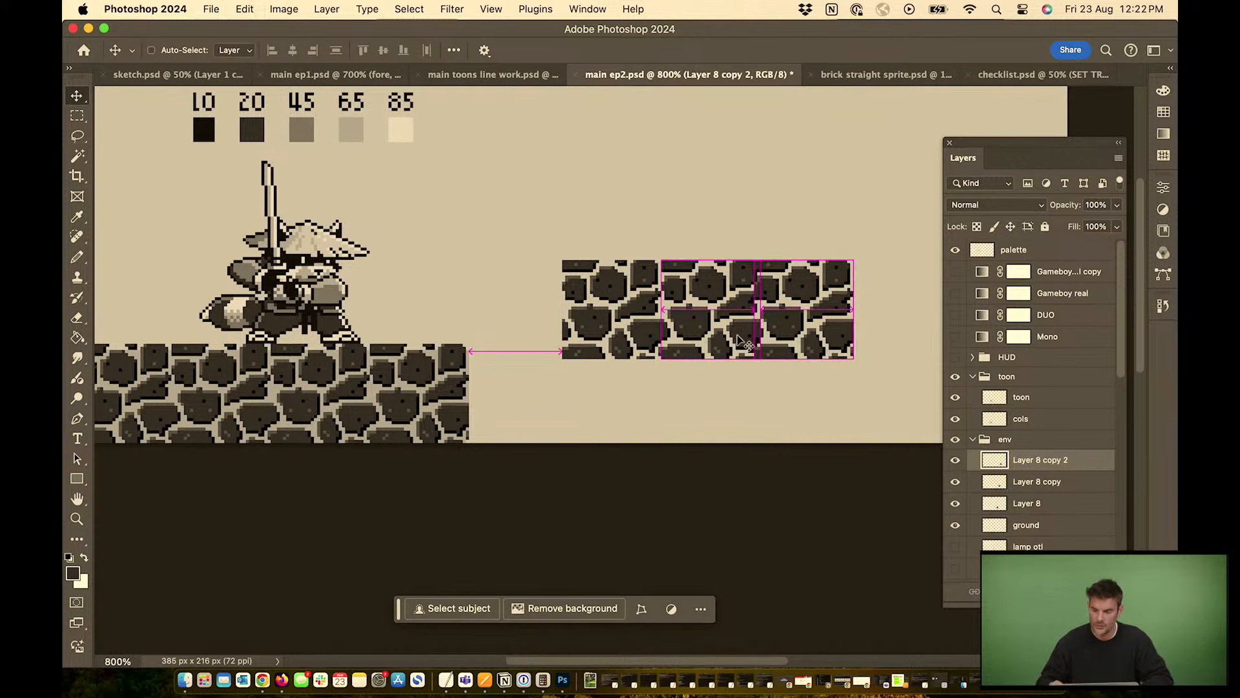
key("super+z")
key("super+z")
key("super+z")
key("super+z")
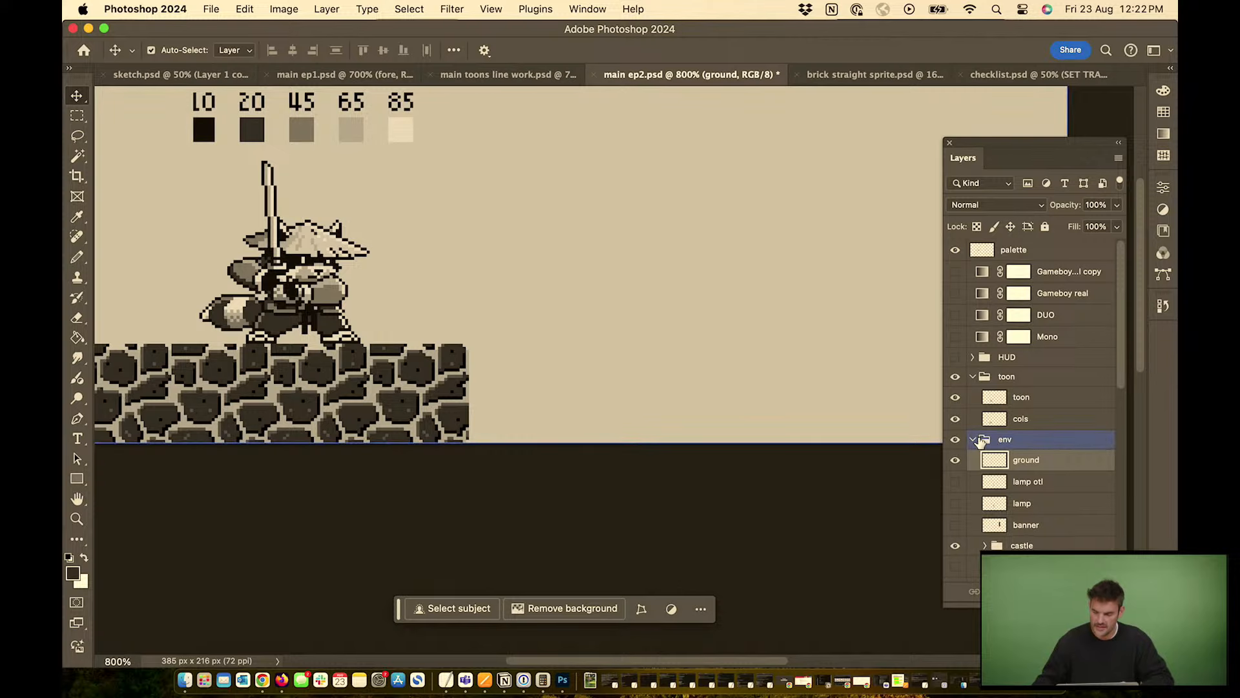
Collapse the env group, then expand the sprites group and move it above env into the toon group
left_click(976, 440)
left_click(974, 461)
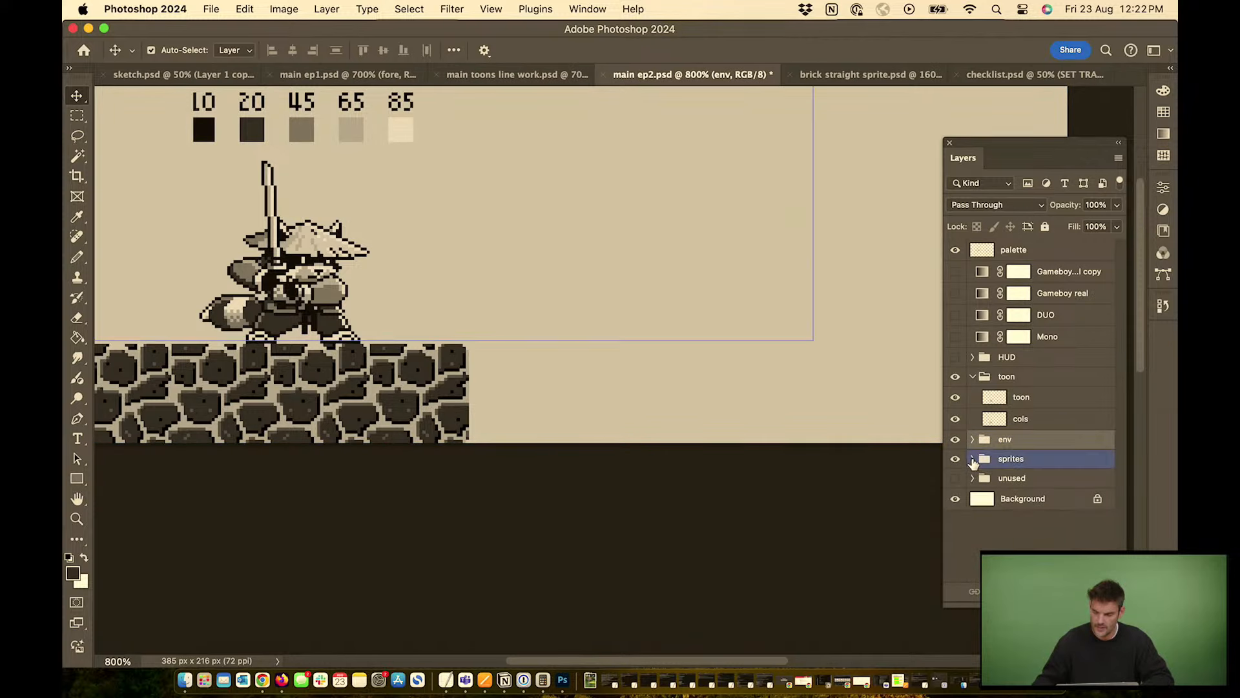
left_click(973, 460)
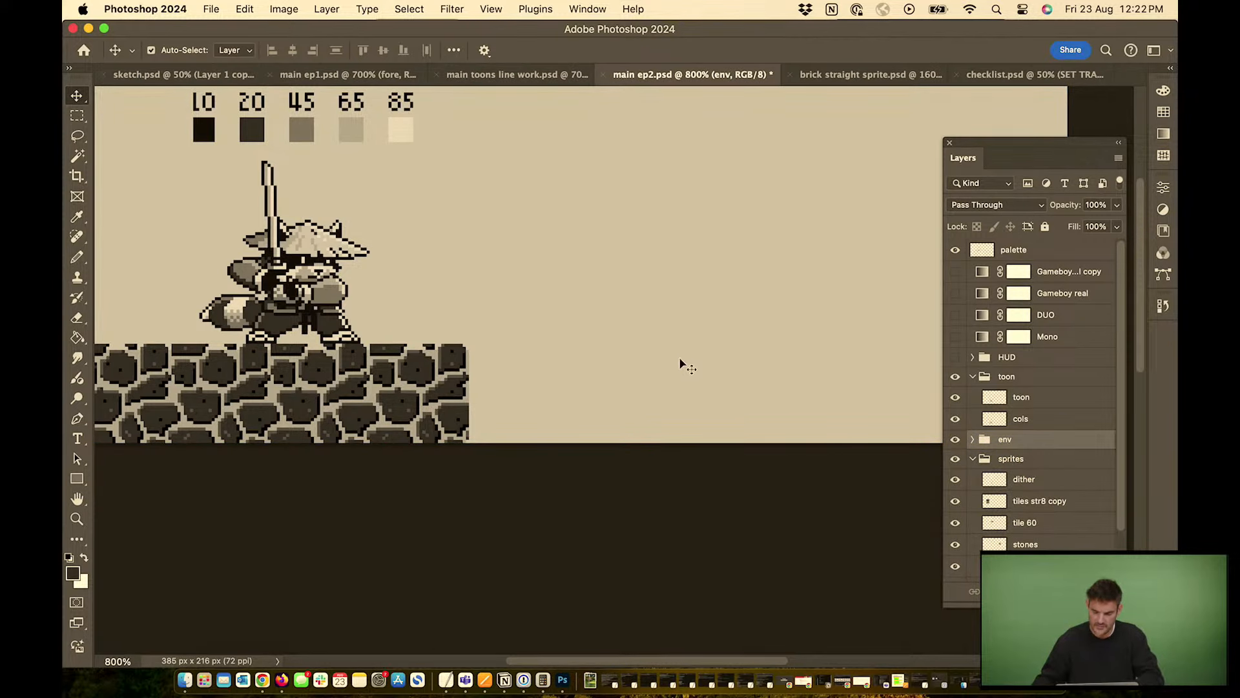
key("super+minus")
key("super+minus")
left_click_drag(623, 284, 689, 413)
left_click(1011, 457)
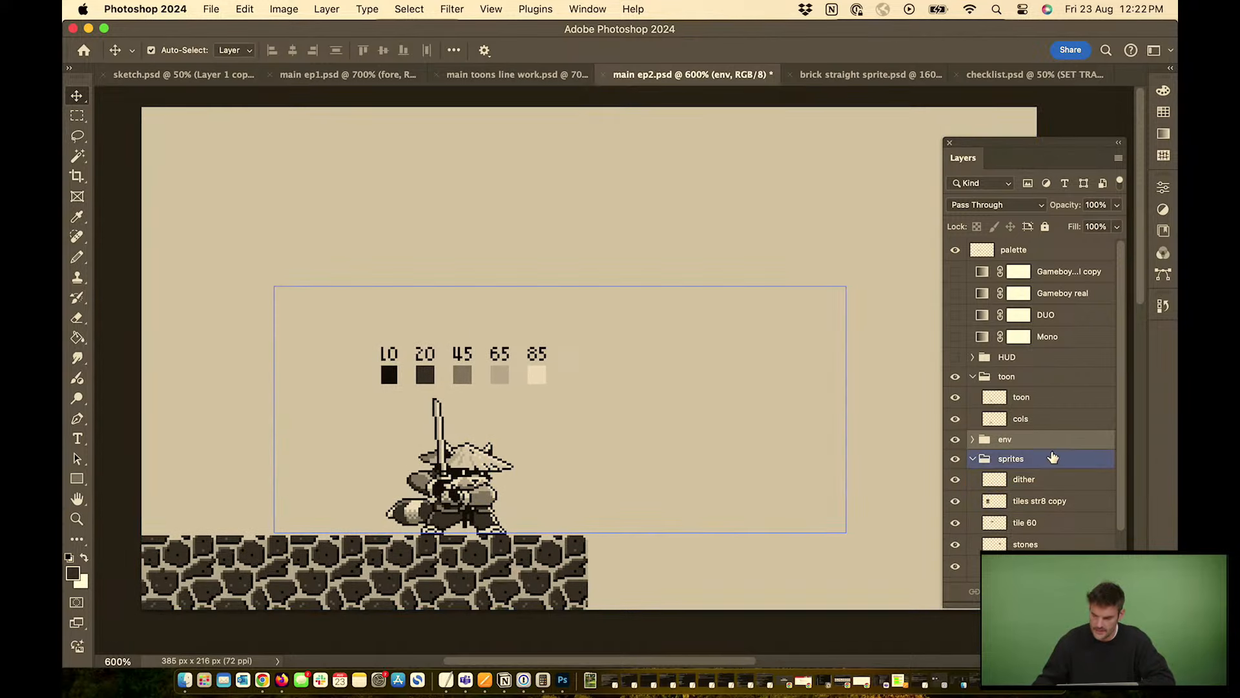
left_click_drag(1056, 470, 1043, 431)
left_click(323, 332)
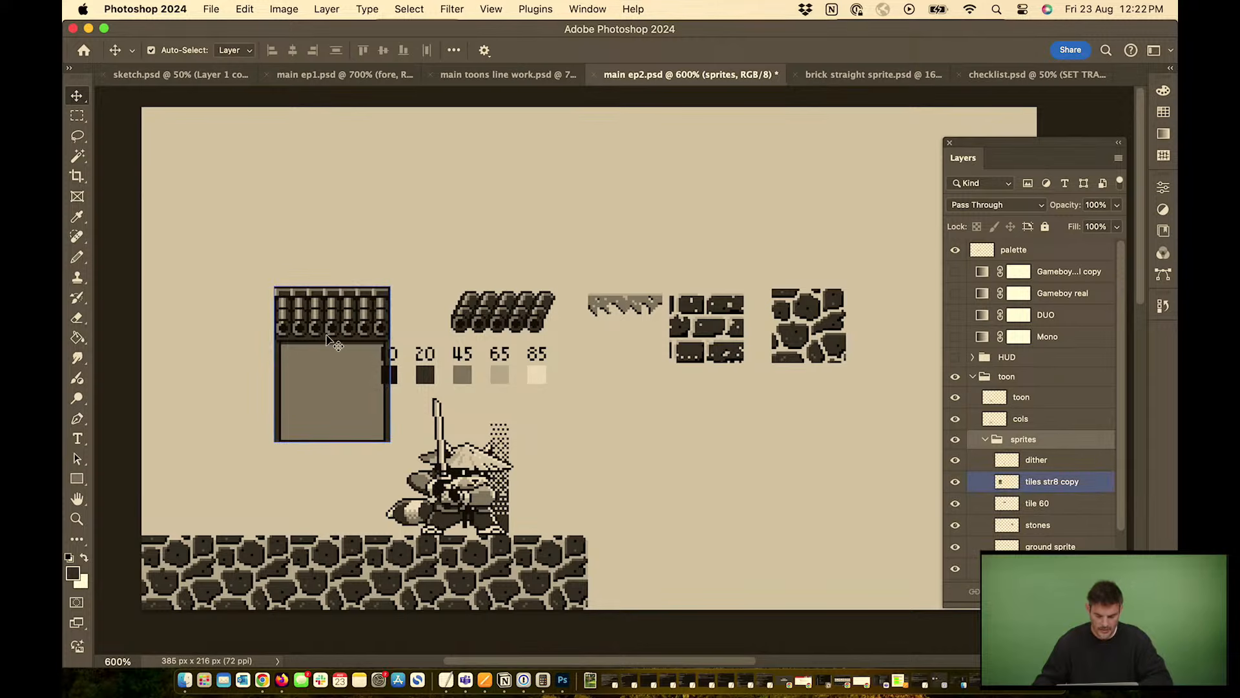
Move the whole sprites group up and to the right, to about X 214 px, Y 72 px, clear of the raccoon and palette
key("super+t")
left_click_drag(524, 302, 605, 169)
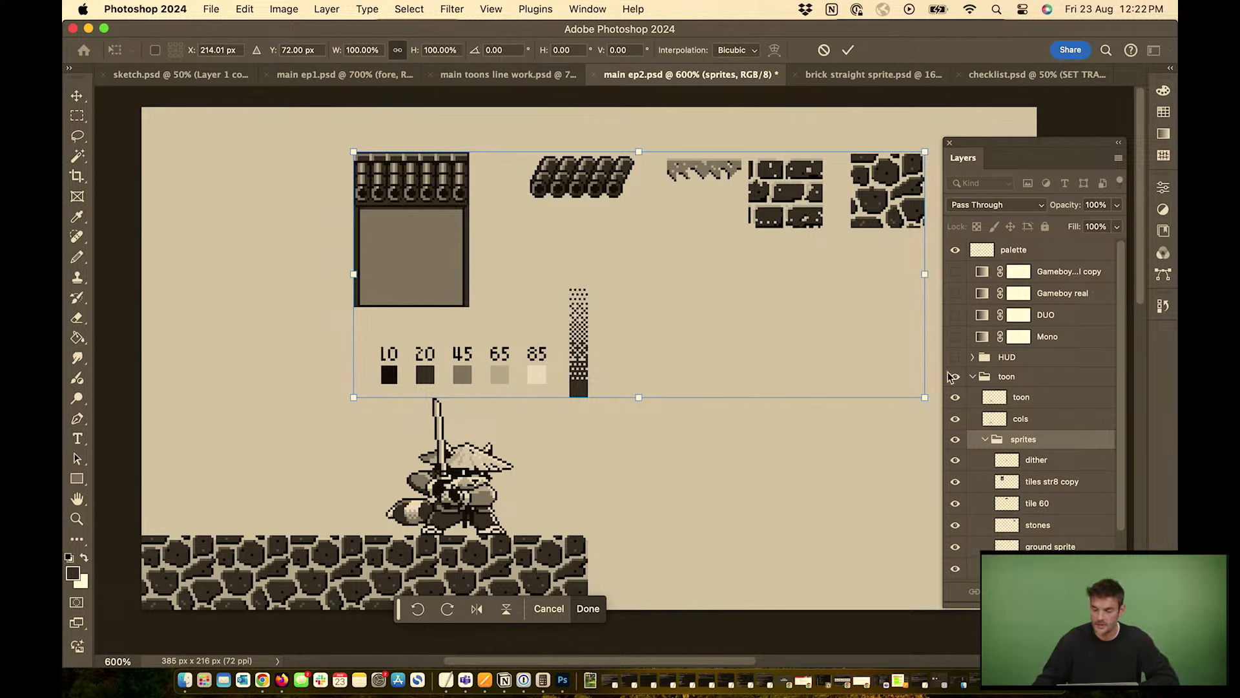
left_click(77, 95)
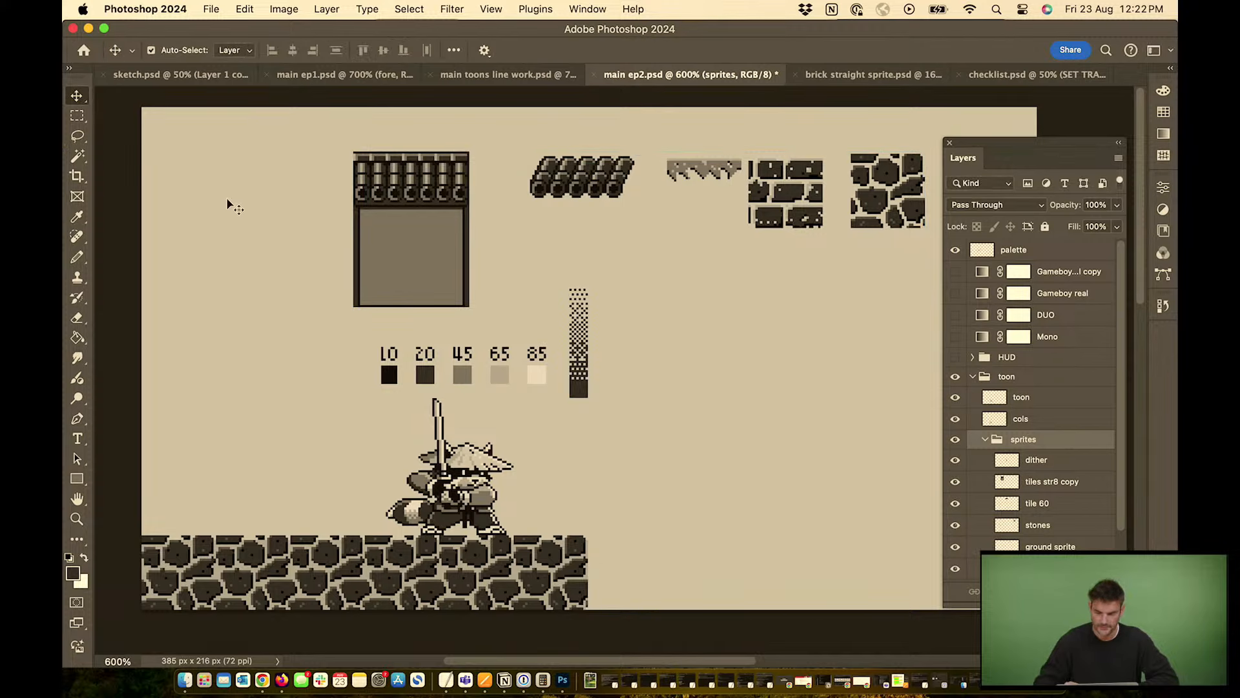
Duplicate the ground sprite layer, place the copy directly below cols, and move the collapsed sprites group beneath env
left_click(695, 174)
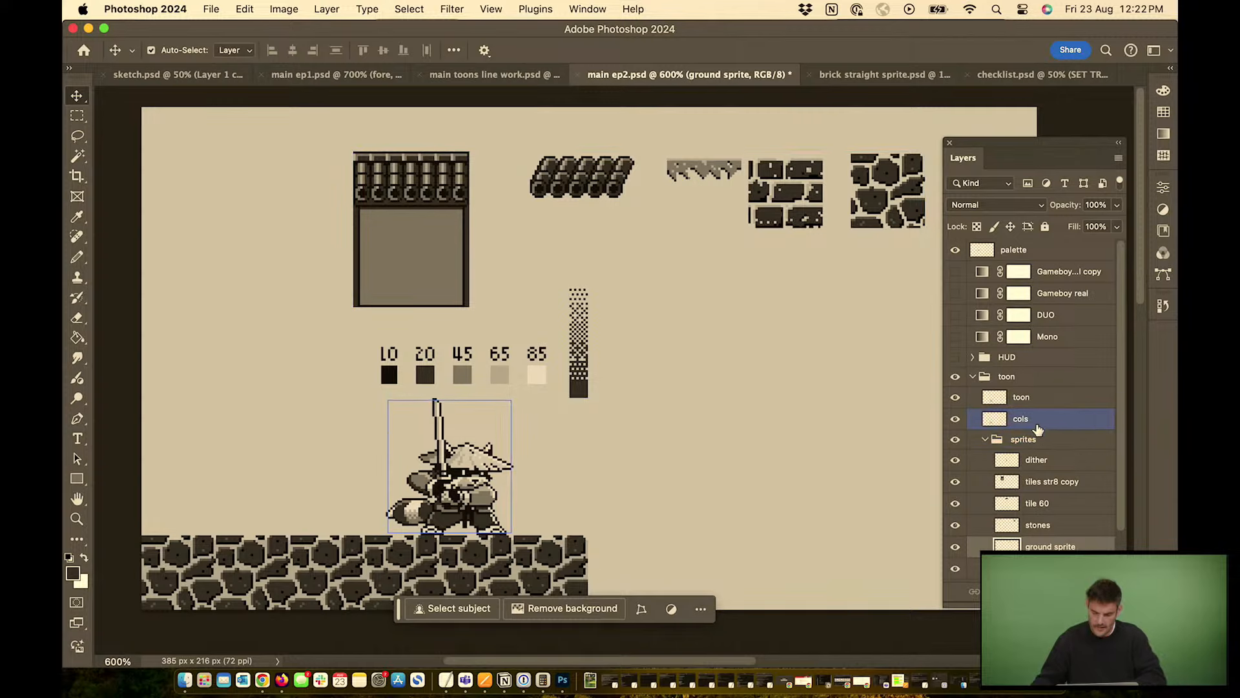
key("super+j")
left_click_drag(1049, 546, 1040, 431)
left_click_drag(1057, 463, 986, 489)
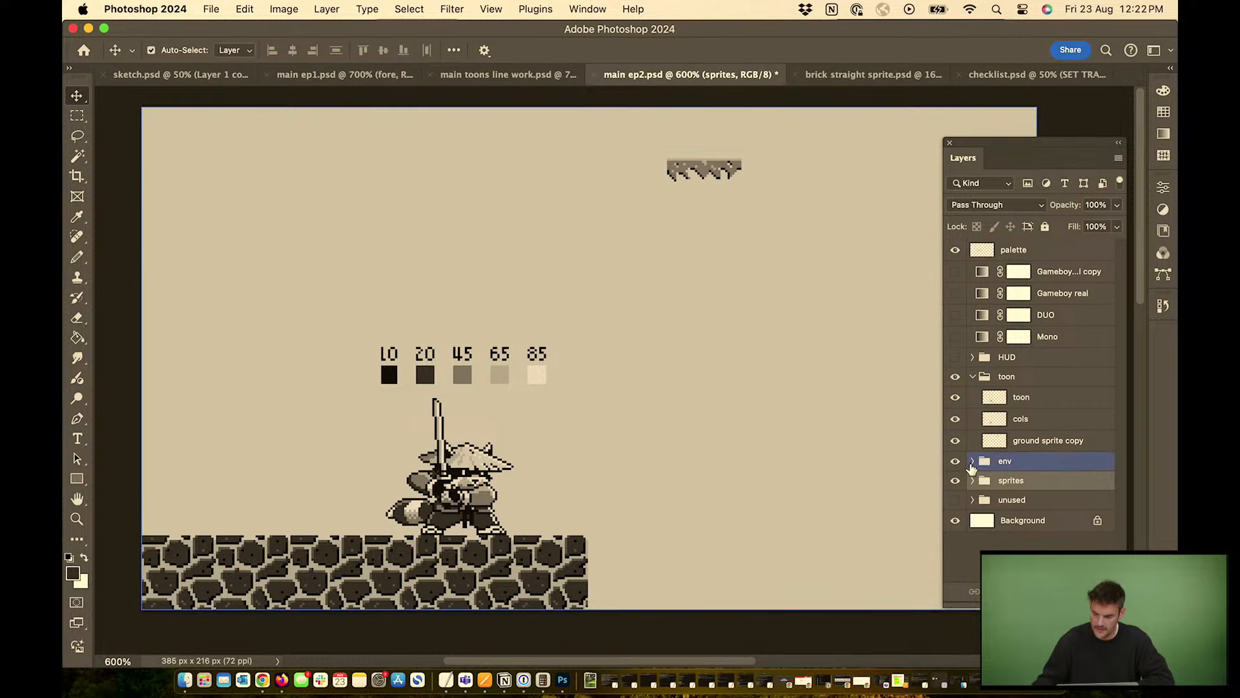
Expand the env group and move the ground sprite copy into it, directly above the stones layer
left_click(972, 461)
left_click(1049, 441)
left_click_drag(1054, 445, 1043, 470)
left_click(1042, 482)
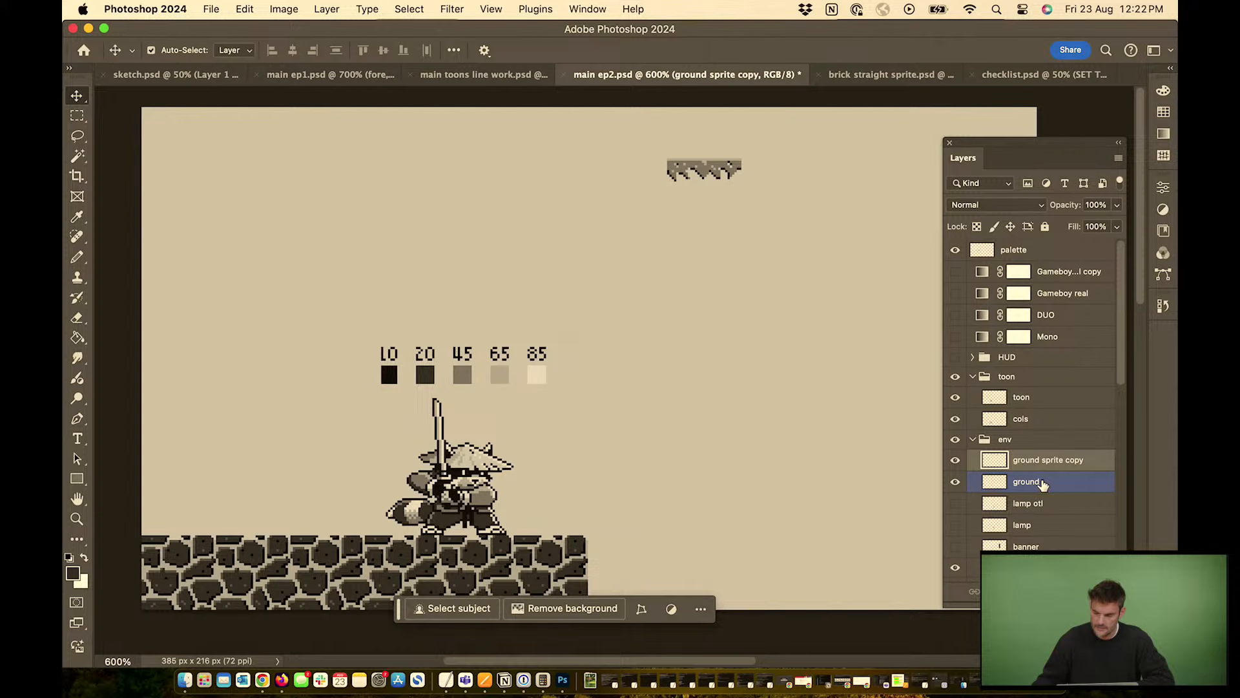
left_click_drag(1119, 340, 1123, 418)
left_click_drag(1029, 288, 1035, 452)
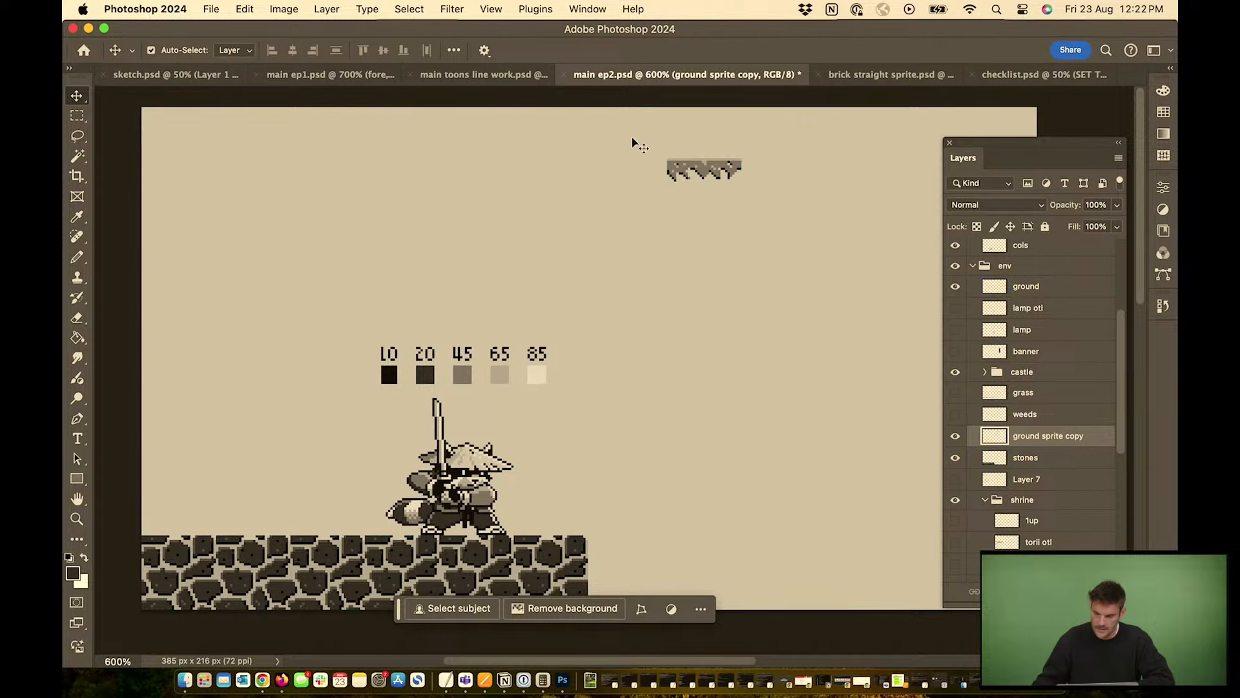
Place the ground sprite copy on the stone row's upper left end and duplicate it edge to edge alongside
left_click_drag(707, 178, 428, 314)
key("super+plus")
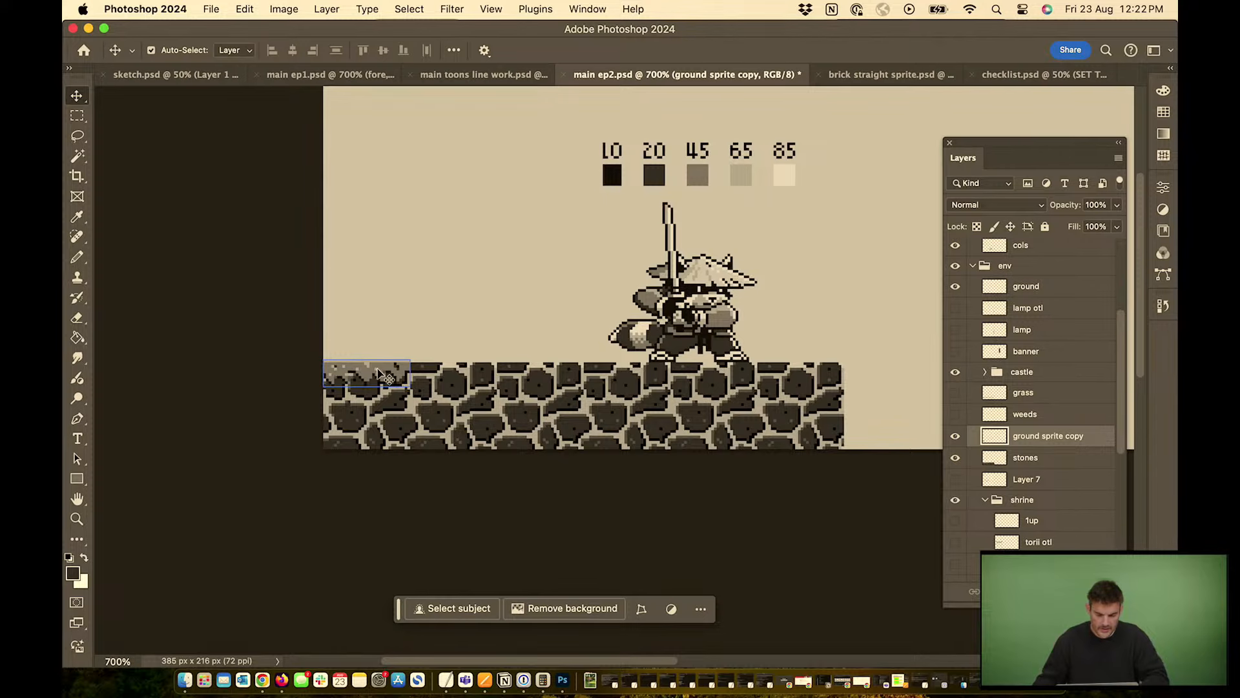
left_click_drag(380, 372, 470, 371)
Turn on the grid and replace the two visible ground sprite copies with the finished grass layer
key("super+apostrophe")
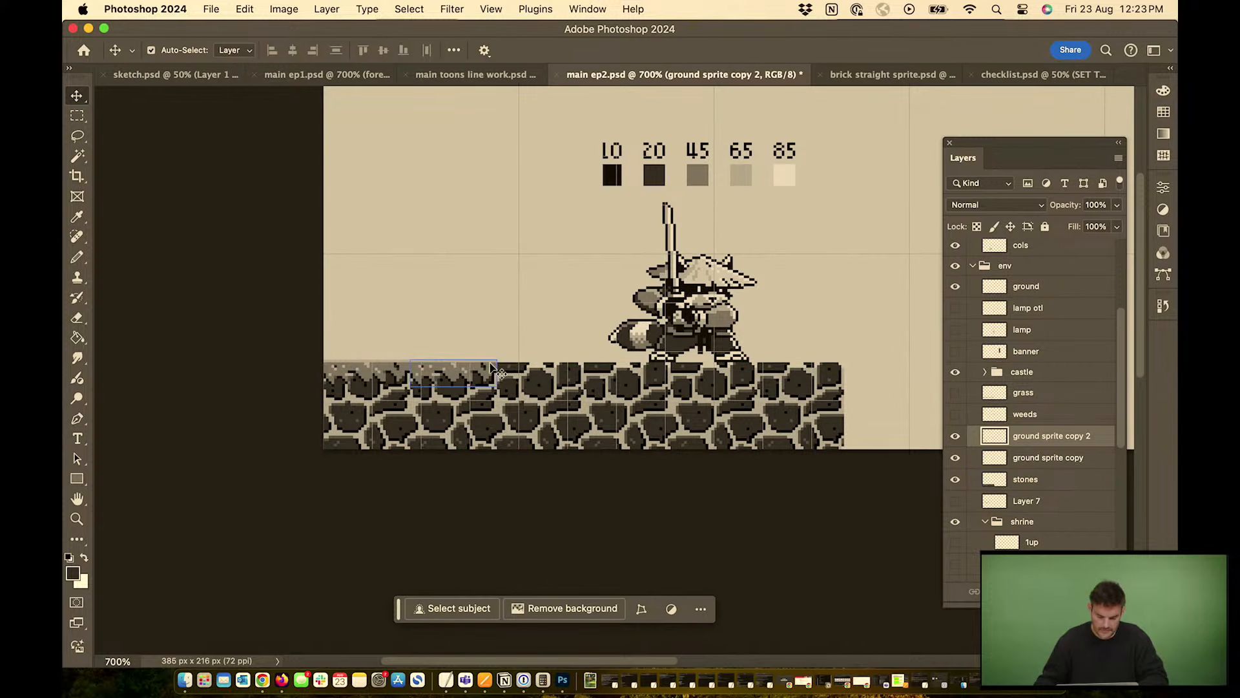
left_click(955, 458)
left_click(955, 436)
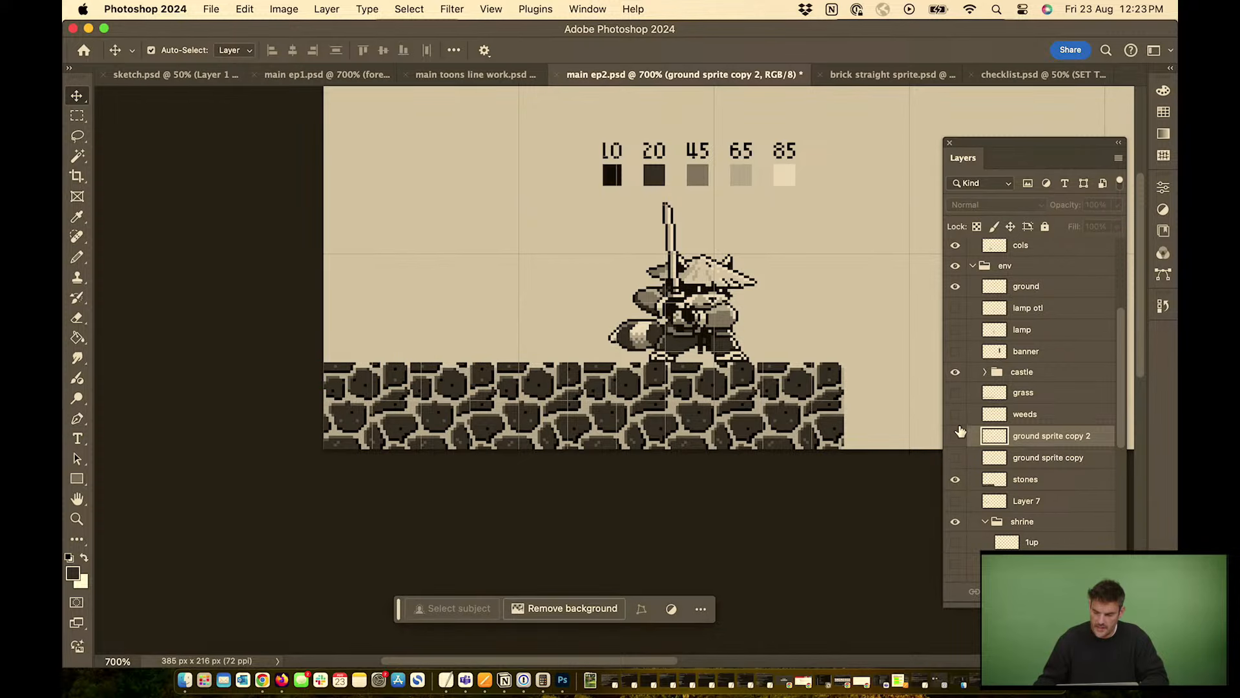
left_click(955, 392)
left_click(828, 415)
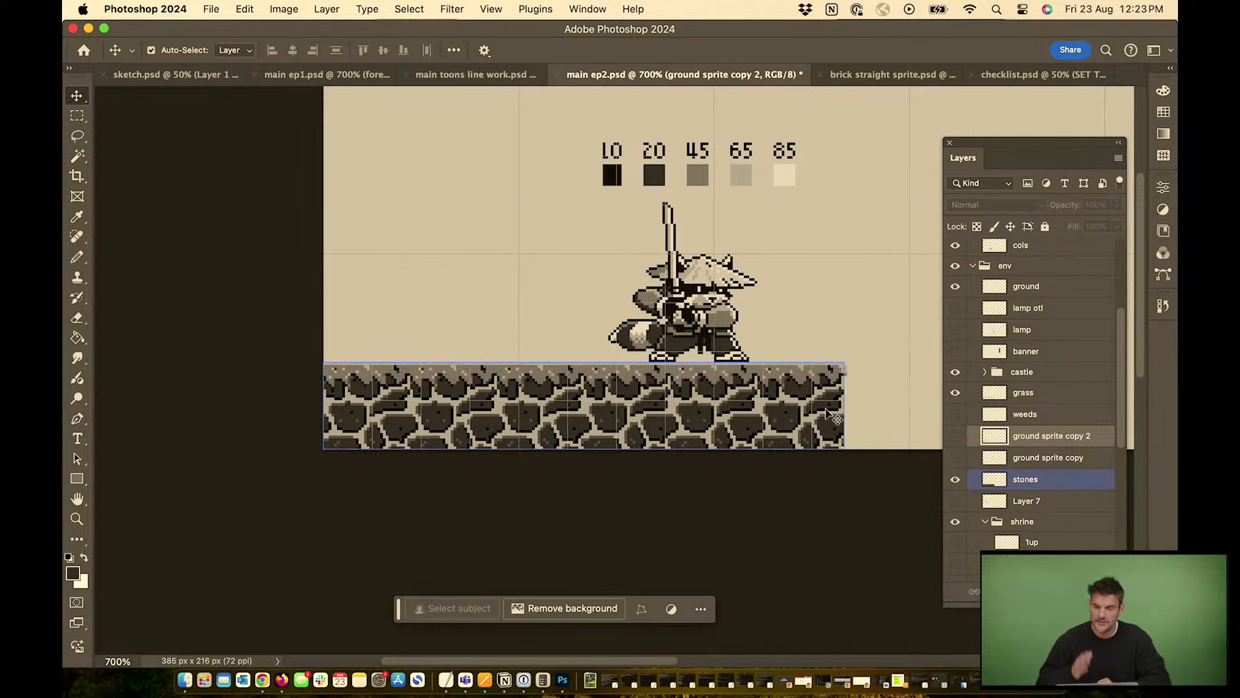
Make the weeds layer visible so small plants stand along the grass edge around the raccoon
key("super+equal")
key("super+equal")
left_click_drag(831, 386, 460, 390)
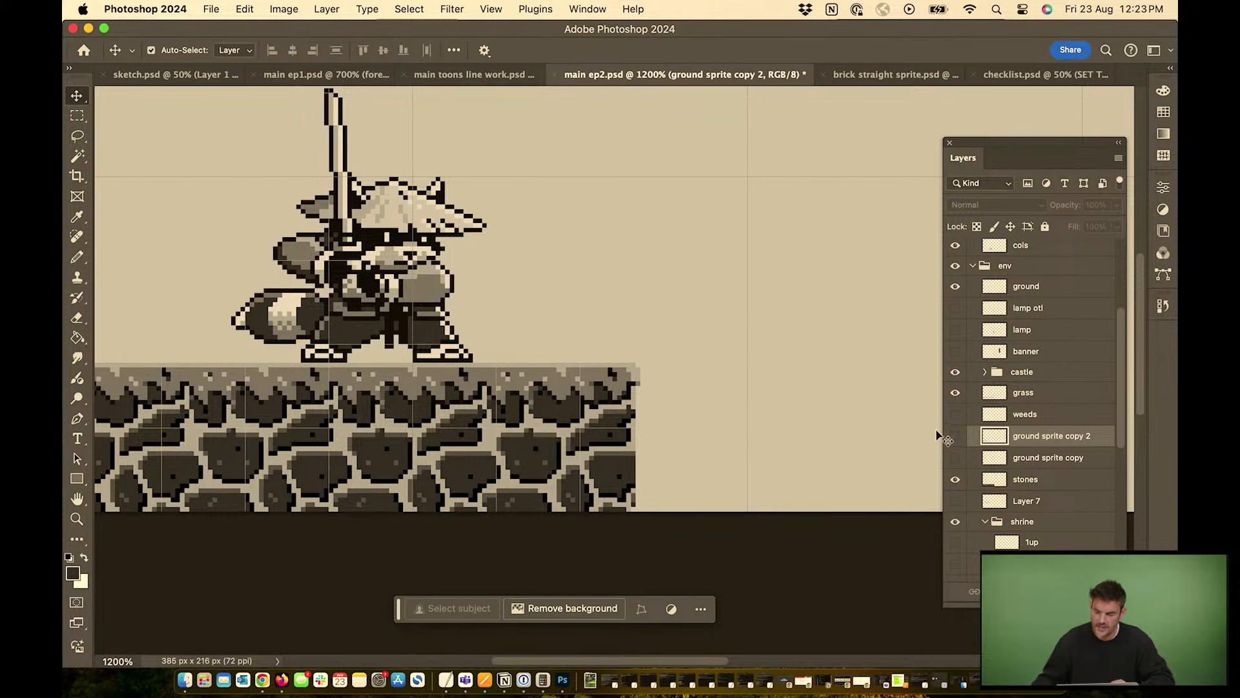
left_click(955, 414)
left_click_drag(598, 292, 750, 300)
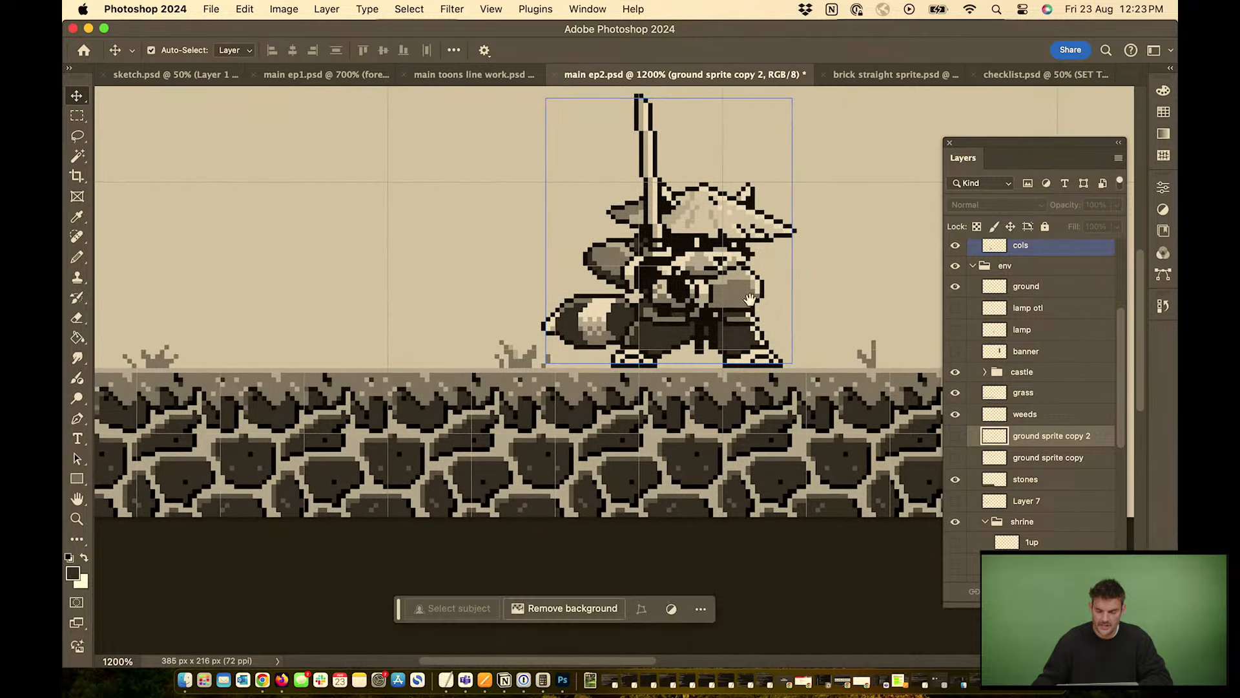
key("super+minus")
key("super+minus")
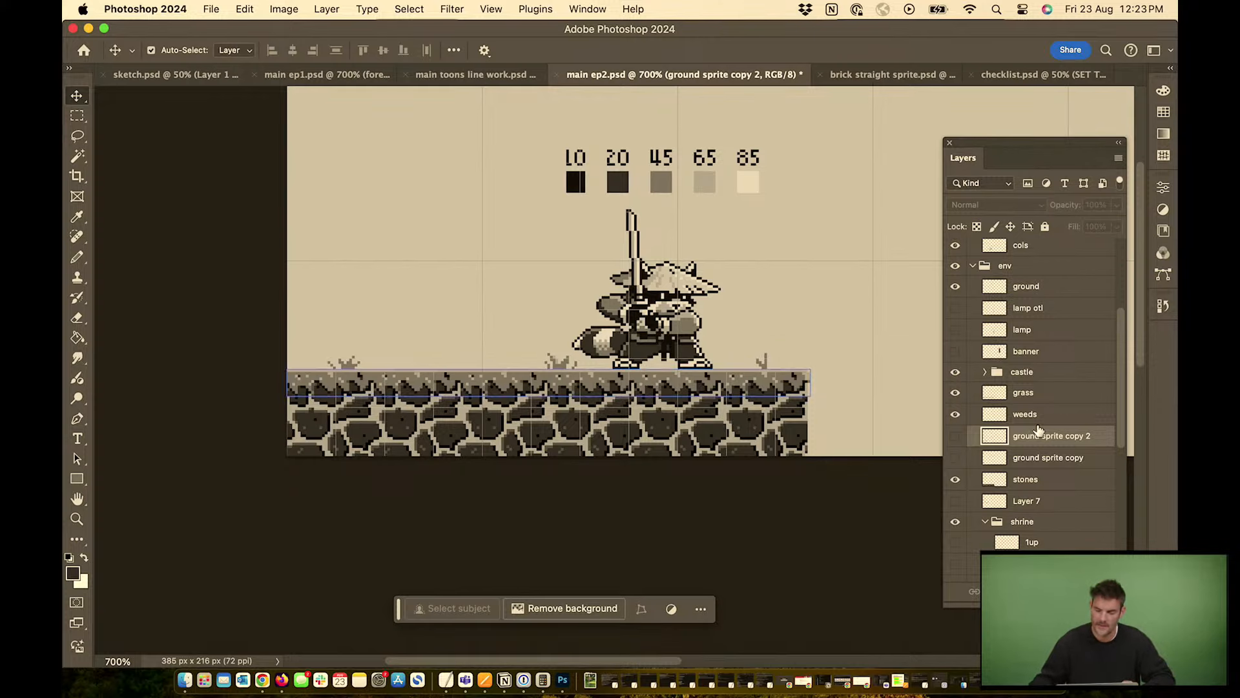
Delete both hidden ground sprite copies and briefly preview Layer 7, leaving it hidden
left_click(1046, 460)
key("Delete")
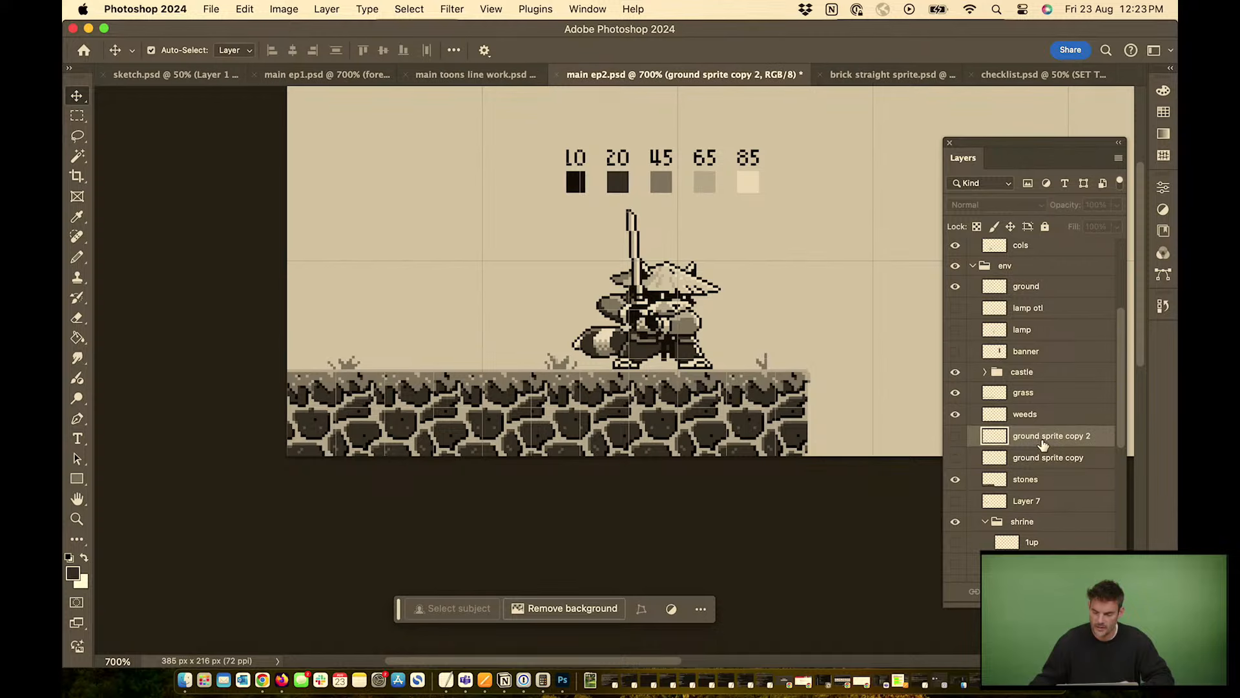
key("Delete")
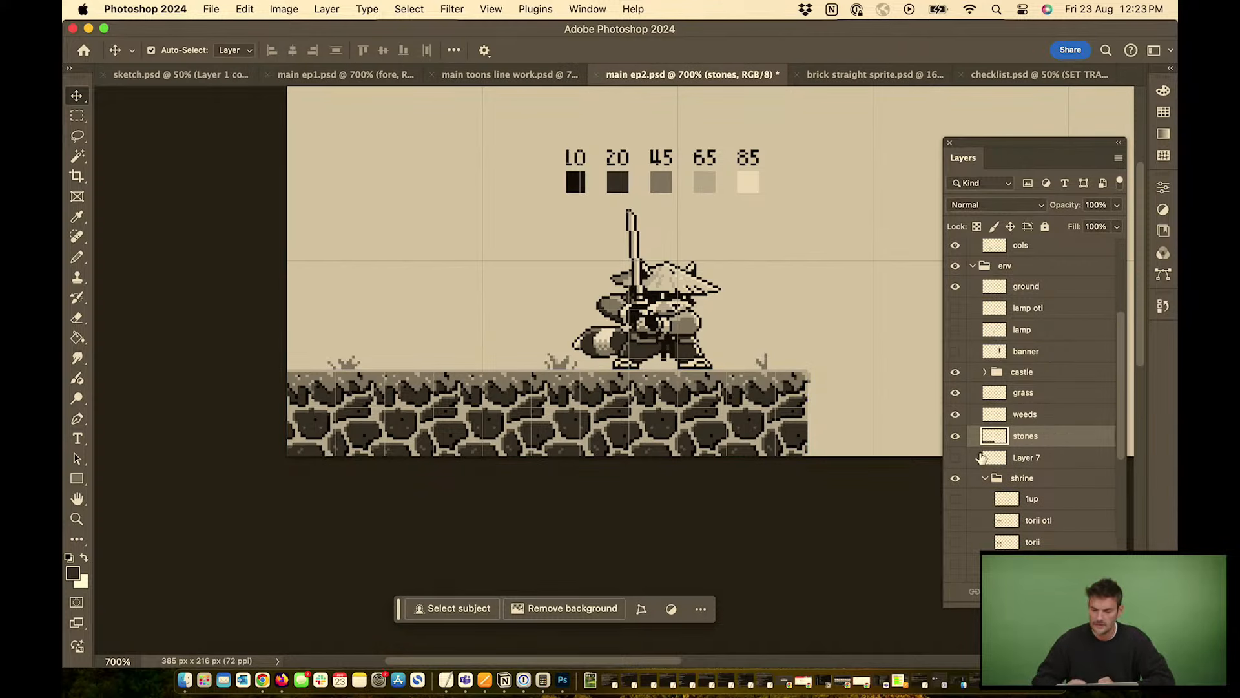
left_click(955, 457)
left_click(954, 458)
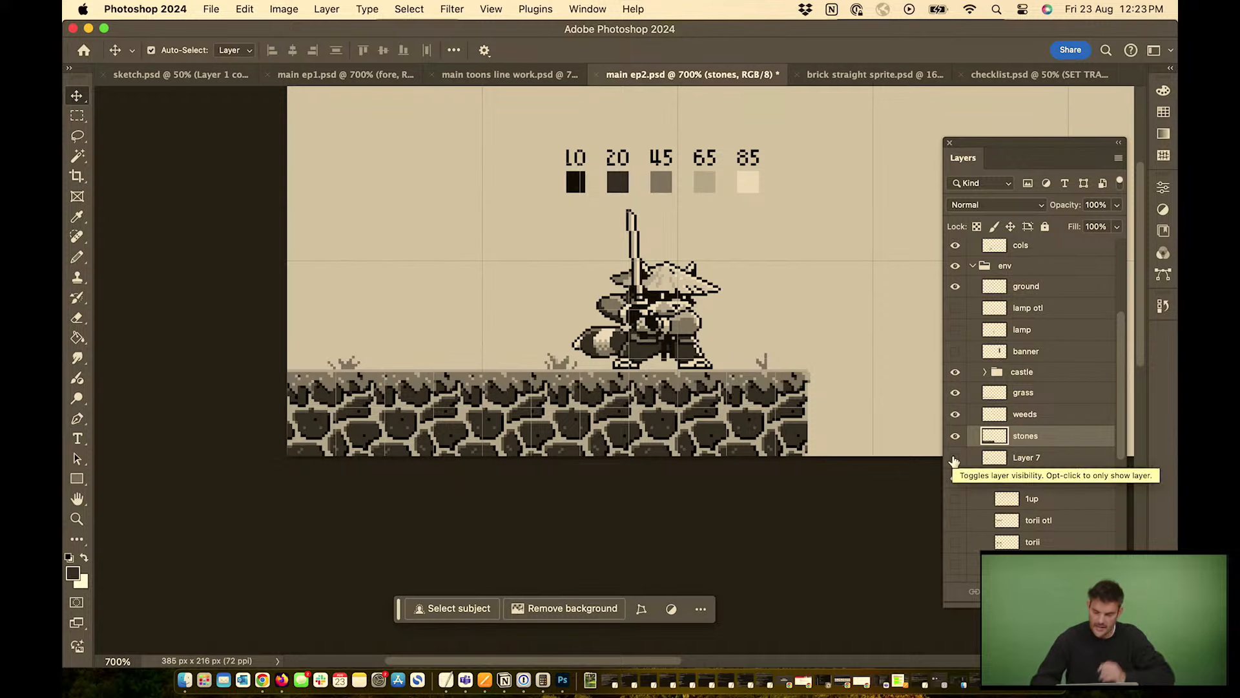
Reveal the complete lantern beside the raccoon by making both the lamp and lamp otl layers visible
key("super+minus")
key("super+minus")
left_click_drag(722, 229, 512, 371)
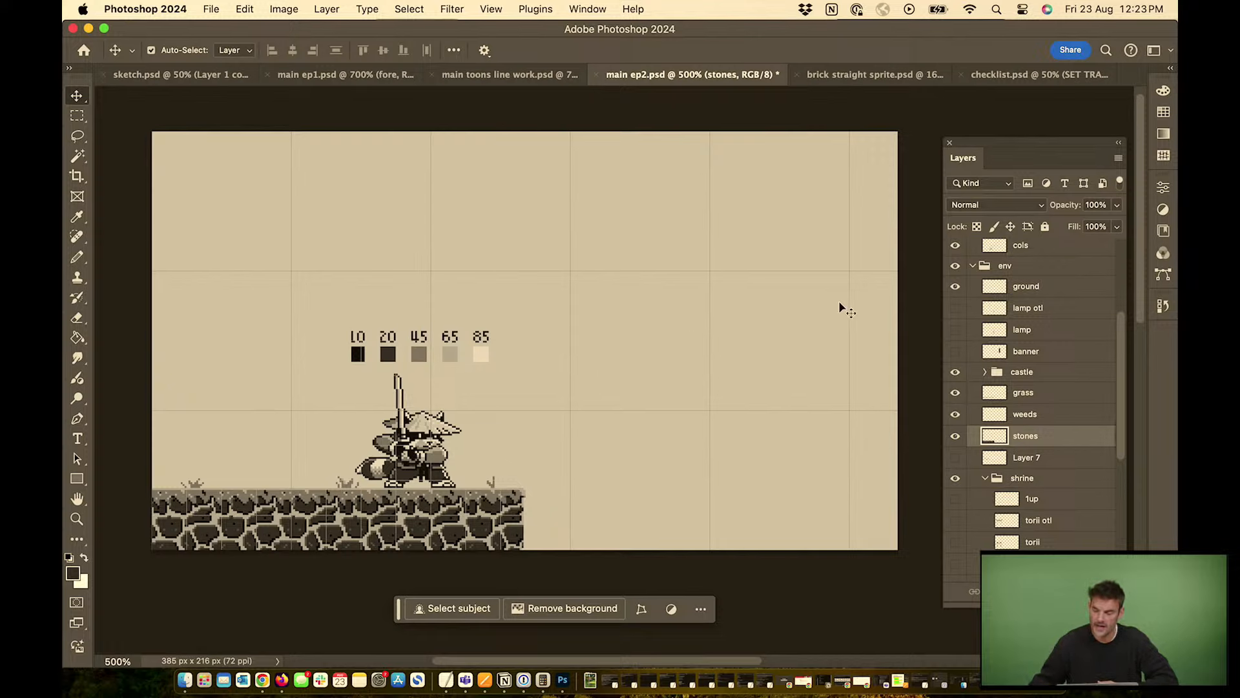
left_click(956, 330)
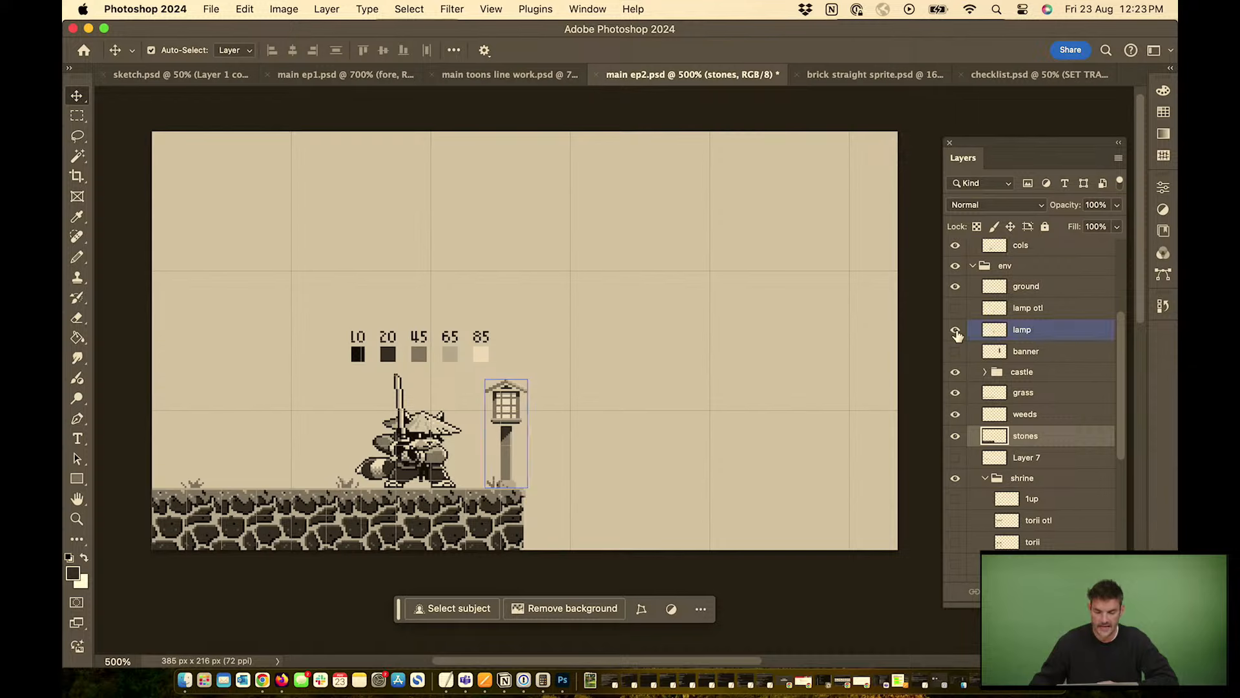
left_click(956, 330)
left_click(956, 308)
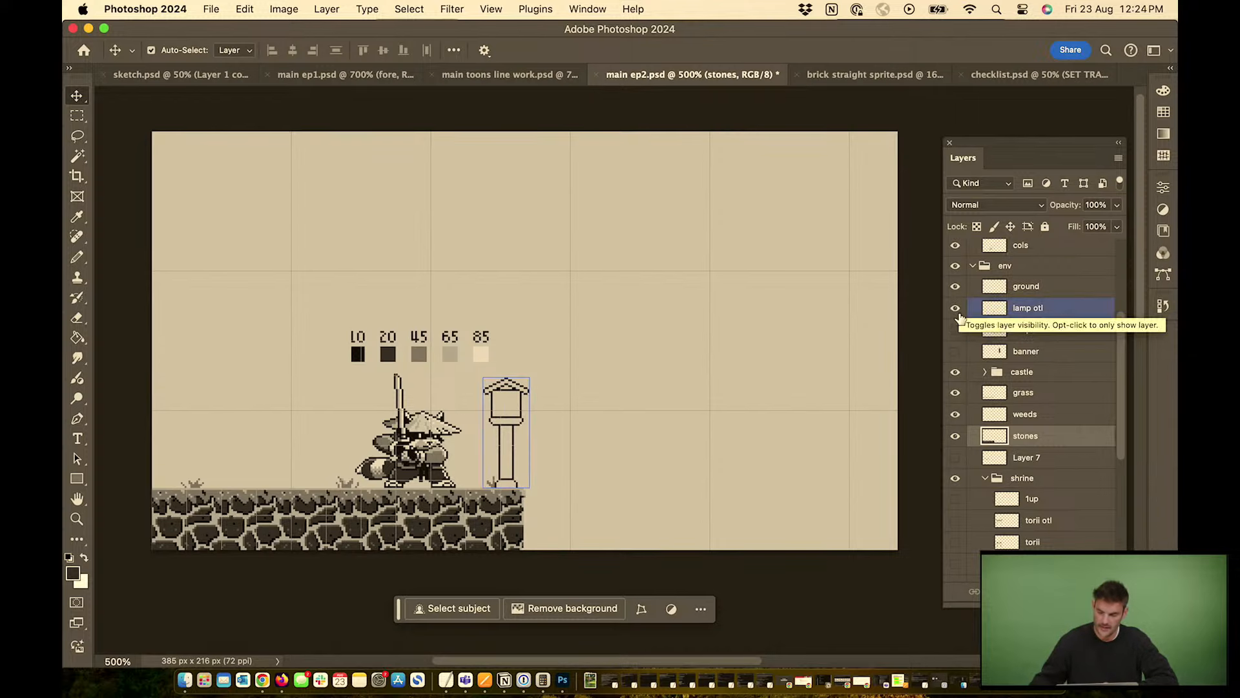
left_click(956, 330)
left_click(956, 331)
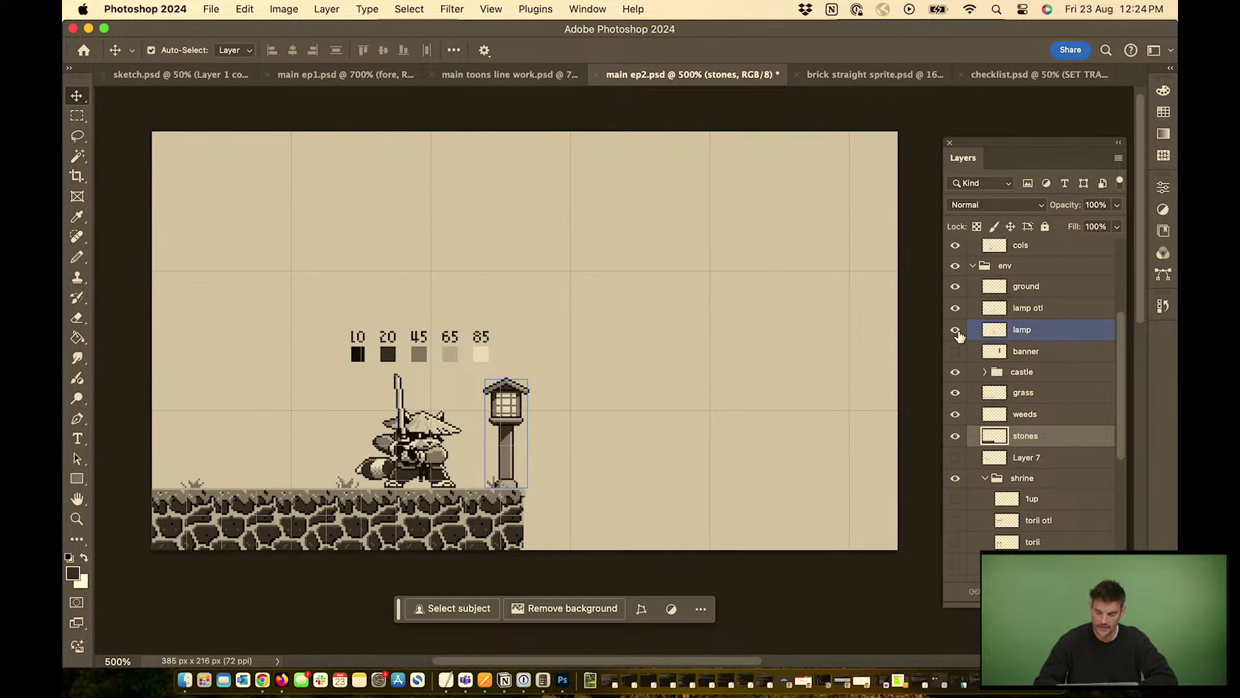
Examine the lantern's outline and tonal shading up close with the lamp otl layer selected
key("super+equal")
key("super+equal")
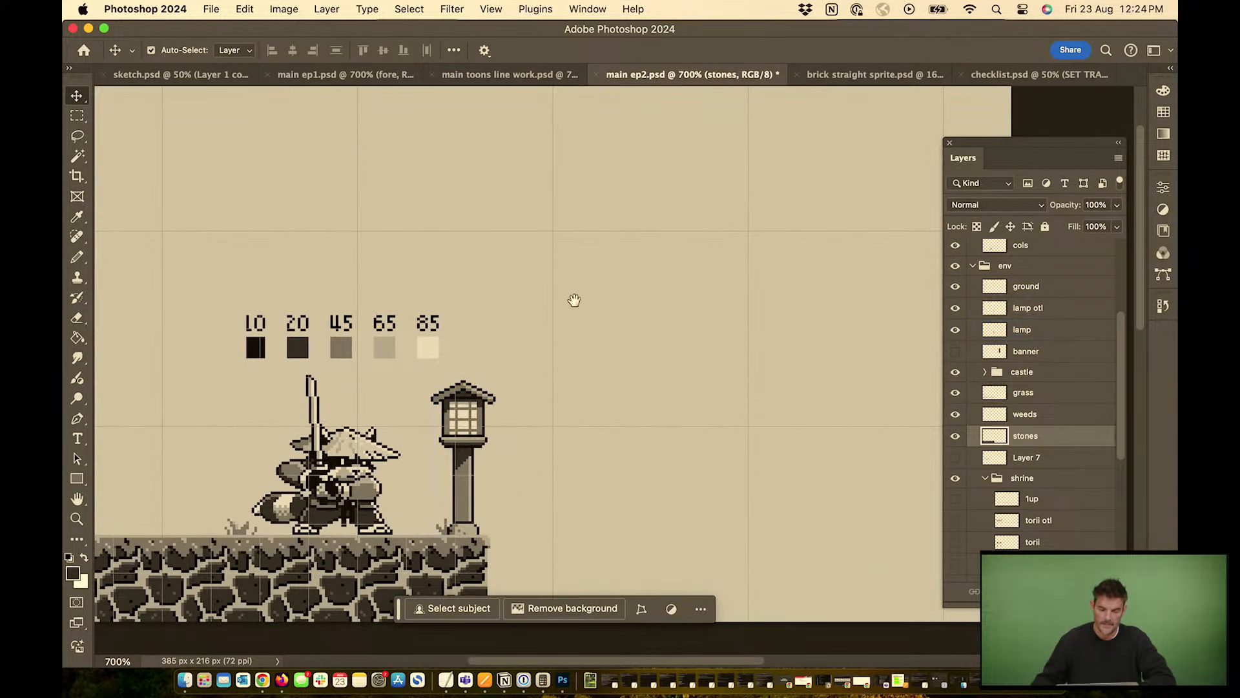
left_click_drag(566, 305, 613, 258)
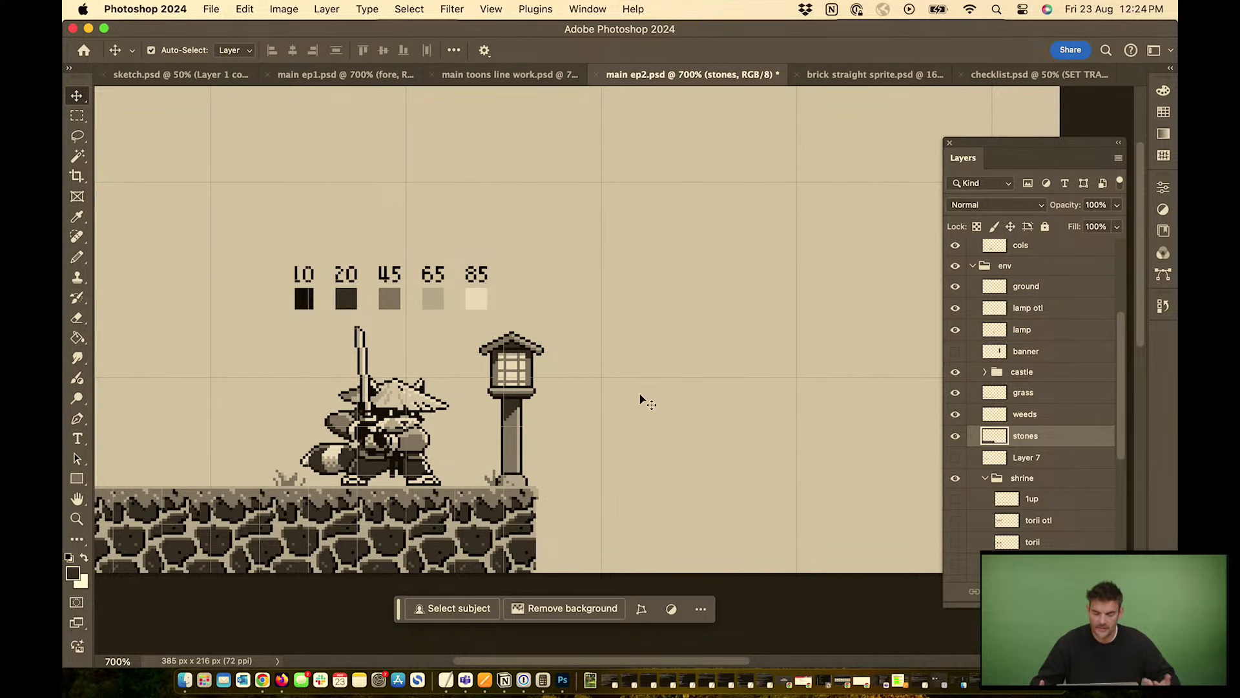
scroll(643, 401, "up", 6)
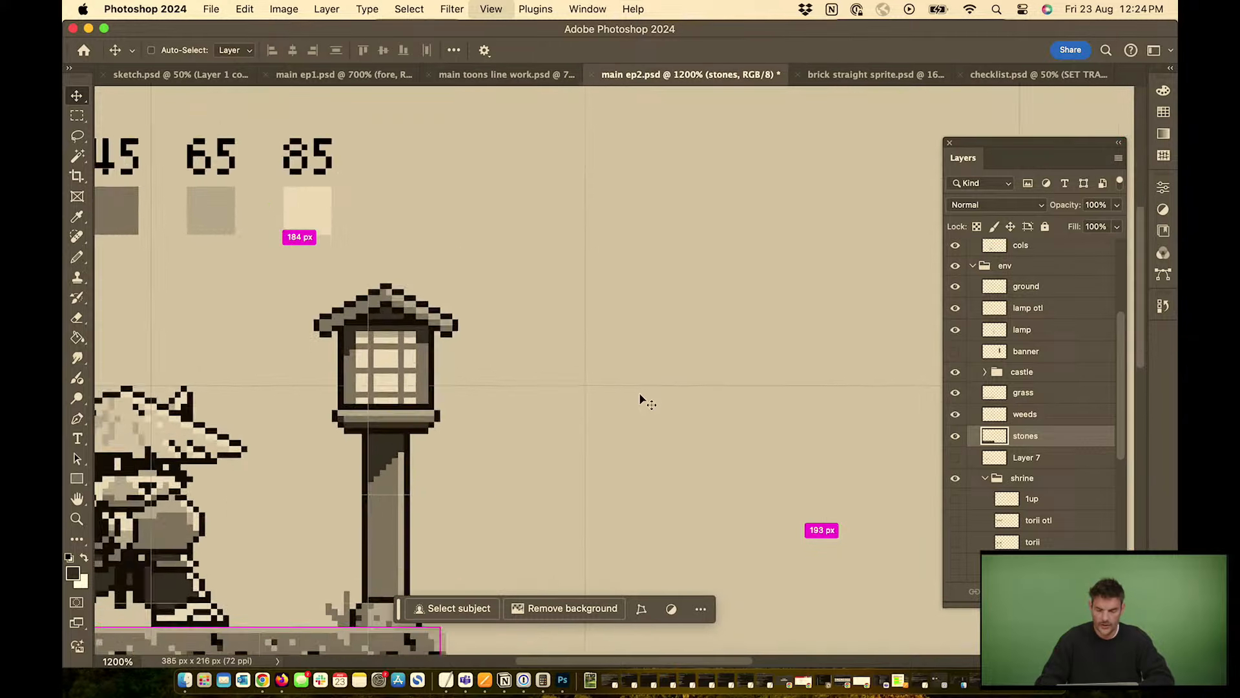
left_click_drag(344, 330, 612, 288)
left_click(525, 396)
left_click(1109, 302)
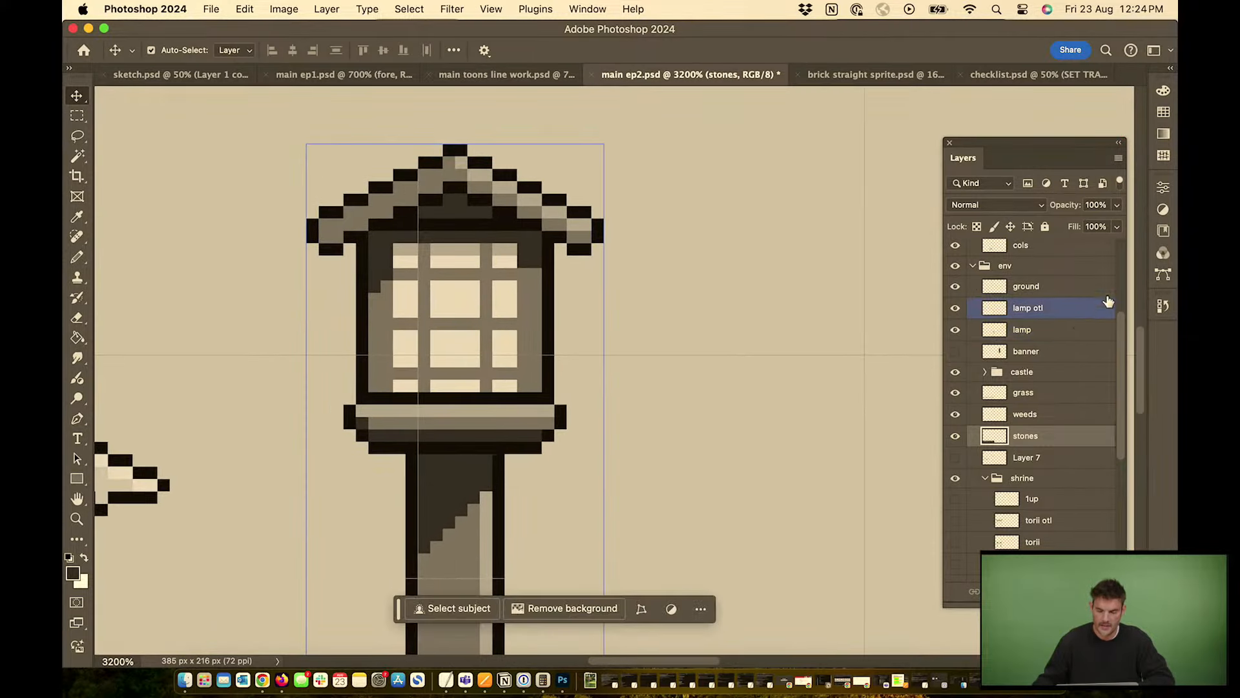
left_click(1048, 313)
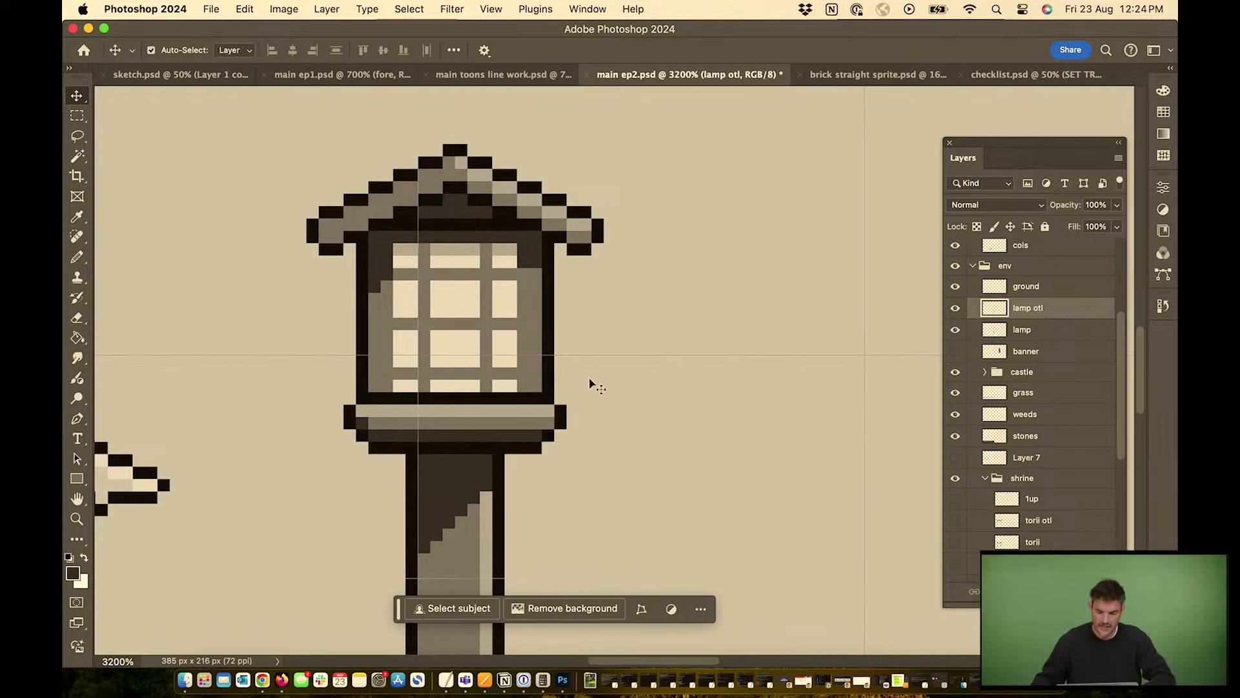
Erase the dark outline between the lamp's window and the ledge below it on the lamp otl layer
key("e")
mouse_move(389, 398)
left_mouse_down()
mouse_move(375, 398)
mouse_move(541, 396)
left_mouse_up()
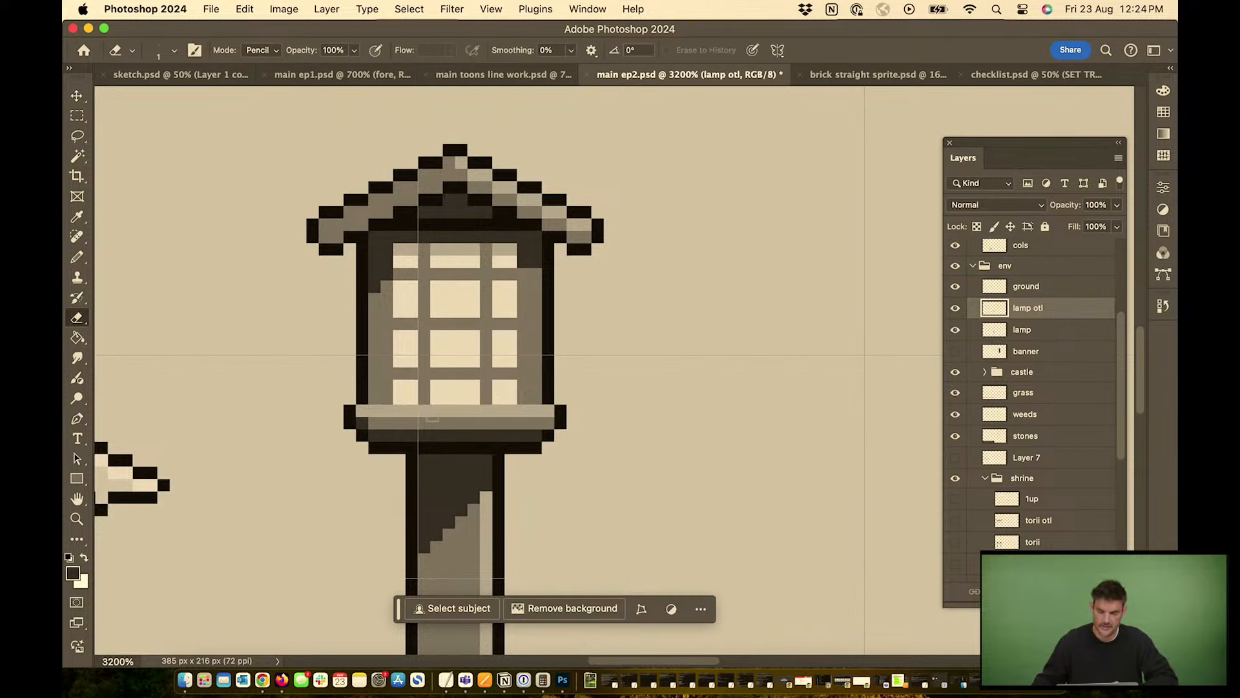
key("super+minus")
key("super+minus")
key("super+minus")
key("super+minus")
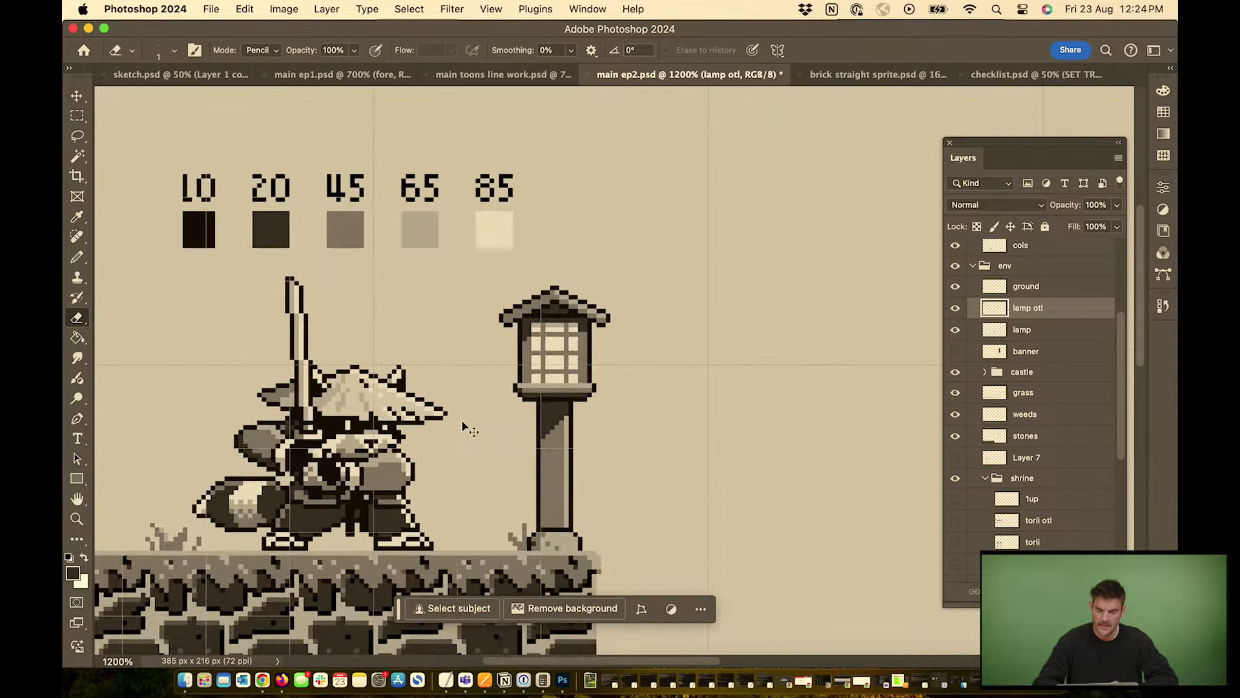
Hide the grid overlay on the canvas
key("super+z")
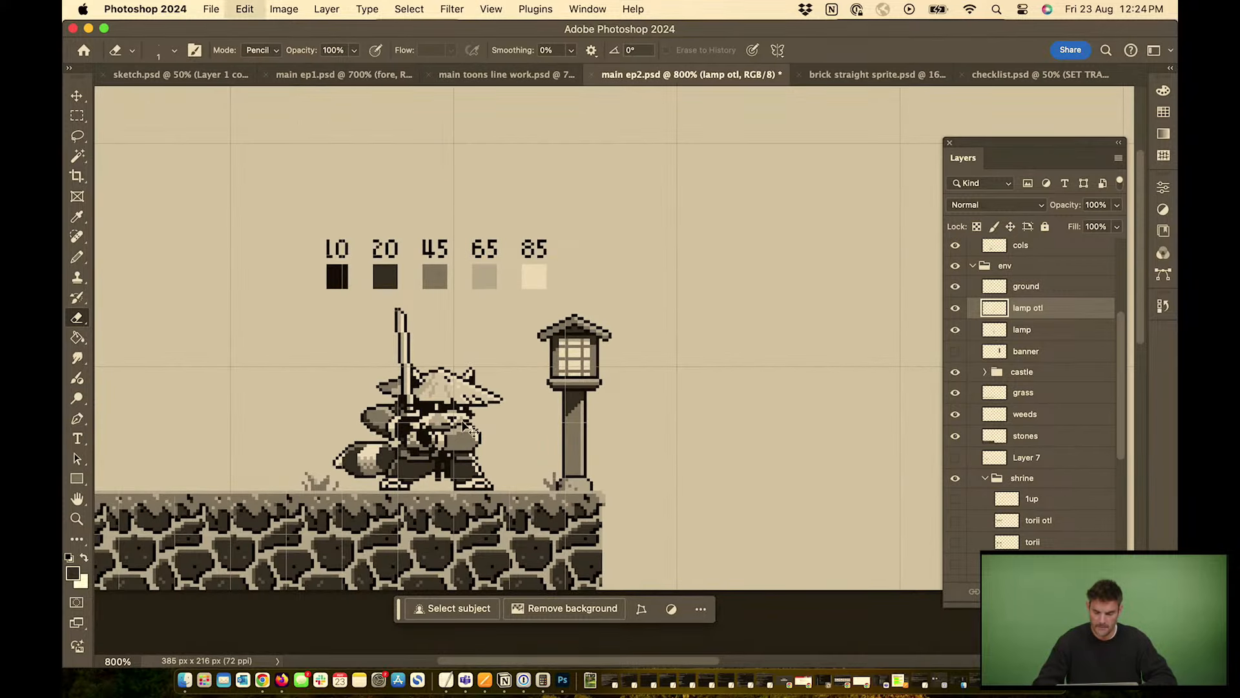
key("super+apostrophe")
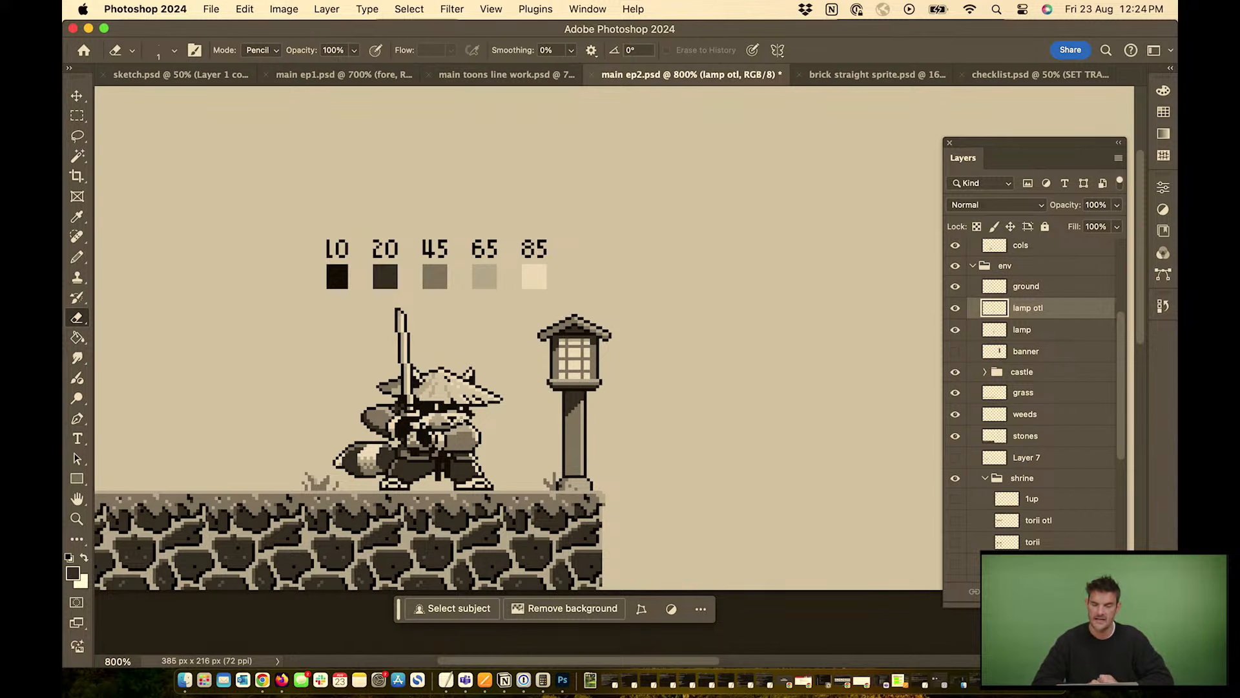
Undo and redo the erased line beneath the lamp's window to compare the lantern with and without it
key("super+equal")
key("super+equal")
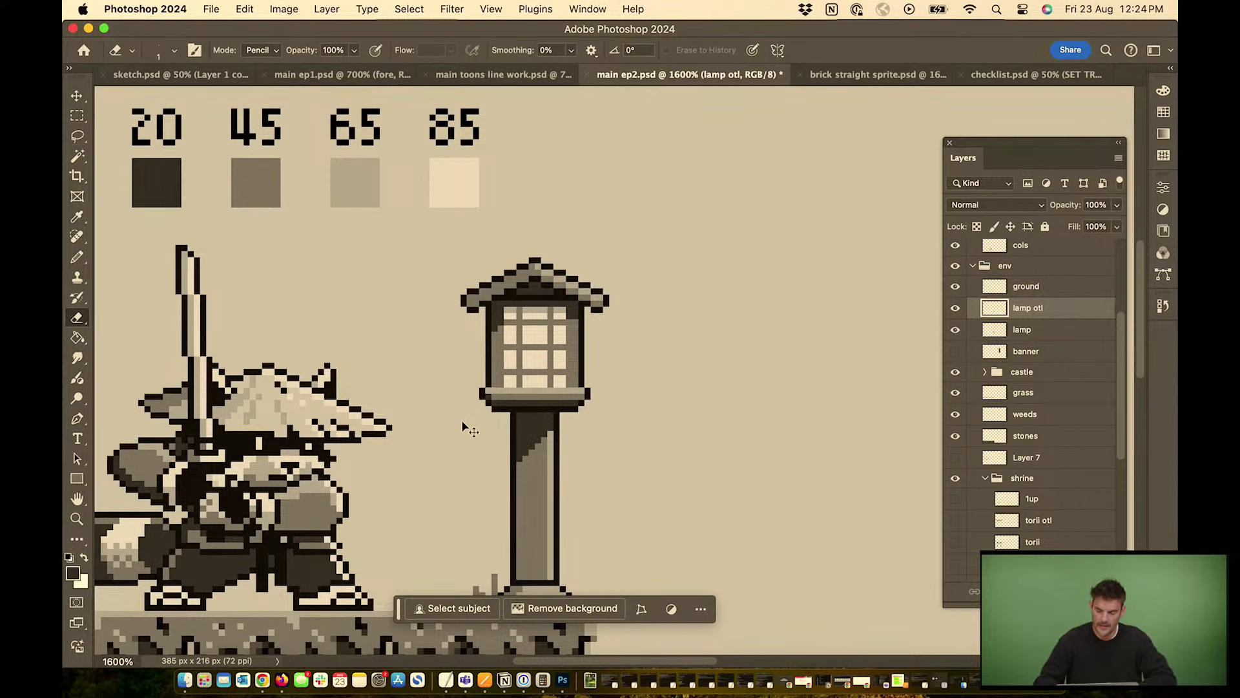
key("super+equal")
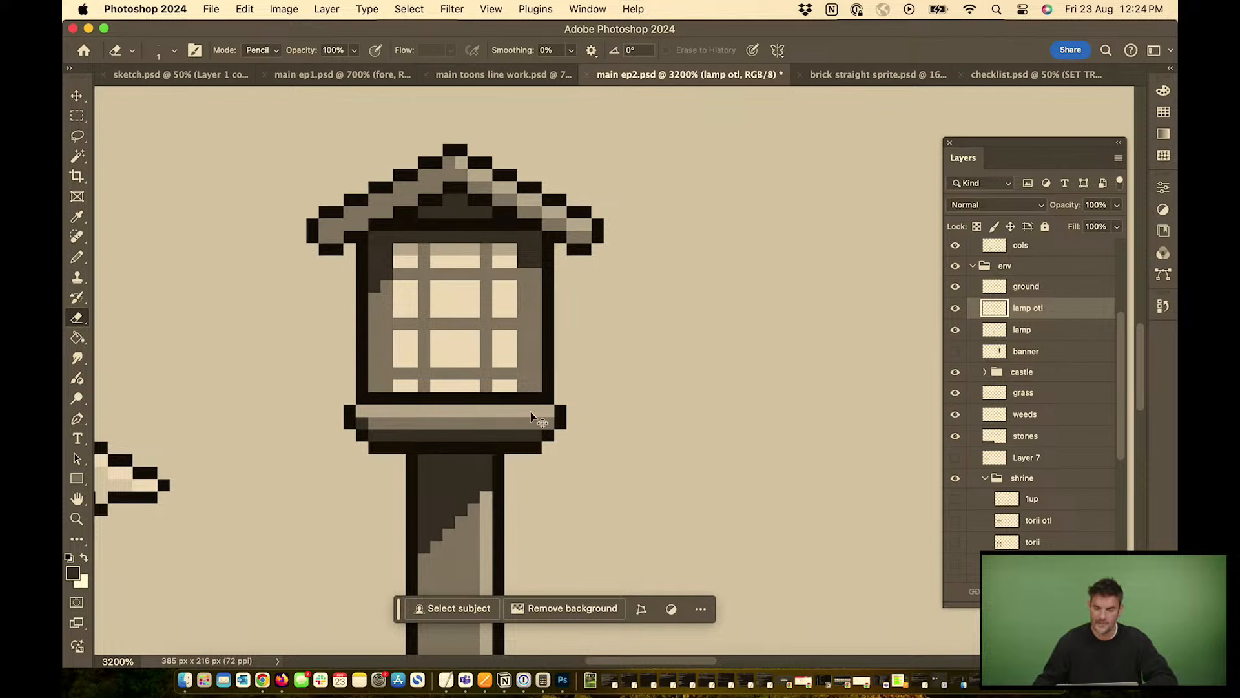
key("super+z")
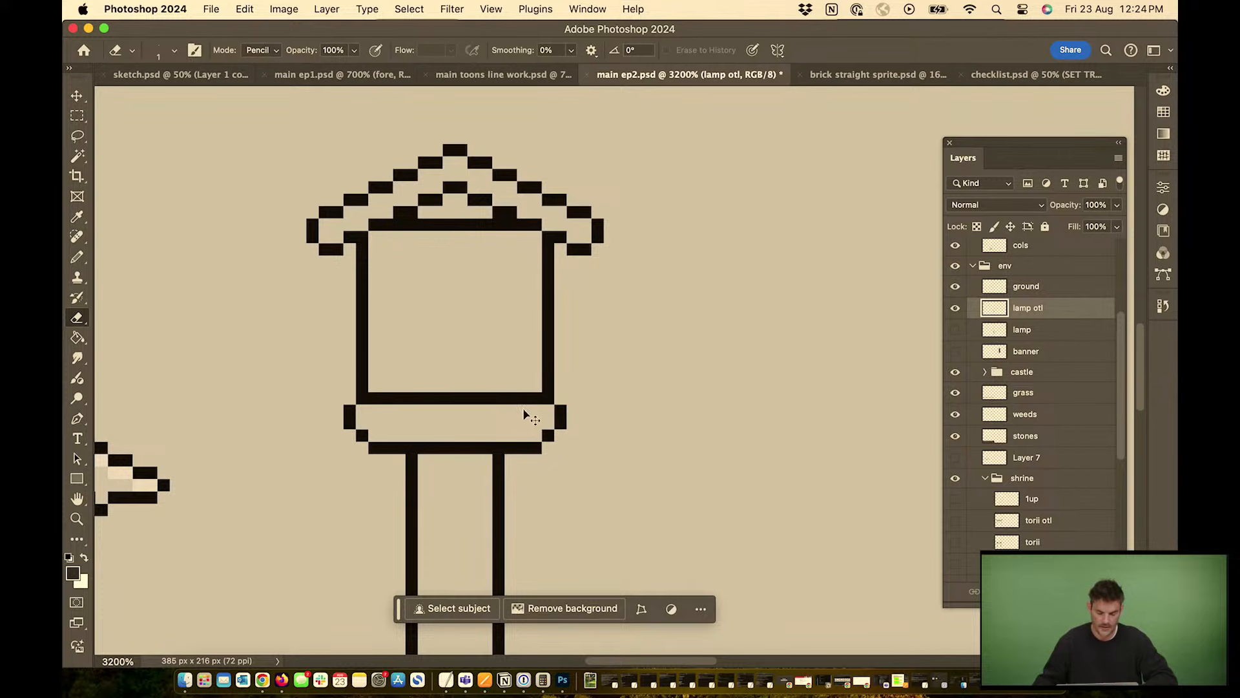
key("super+shift+z")
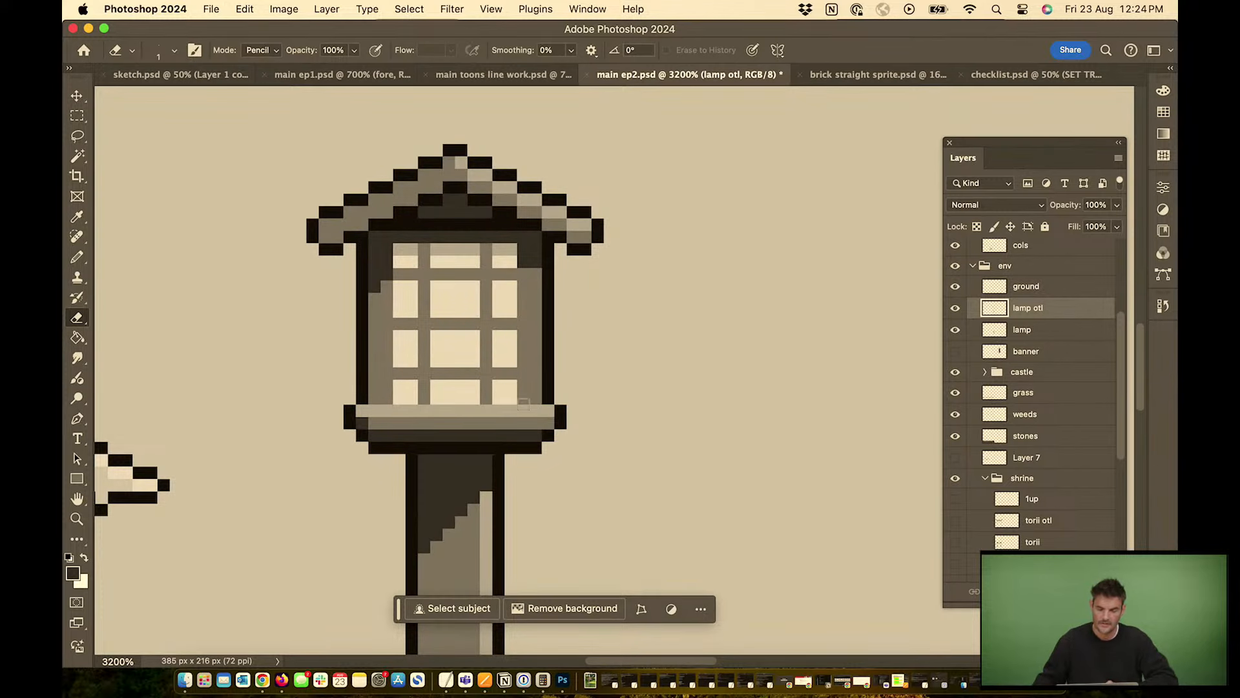
key("super+minus")
key("super+minus")
key("super+minus")
key("super+minus")
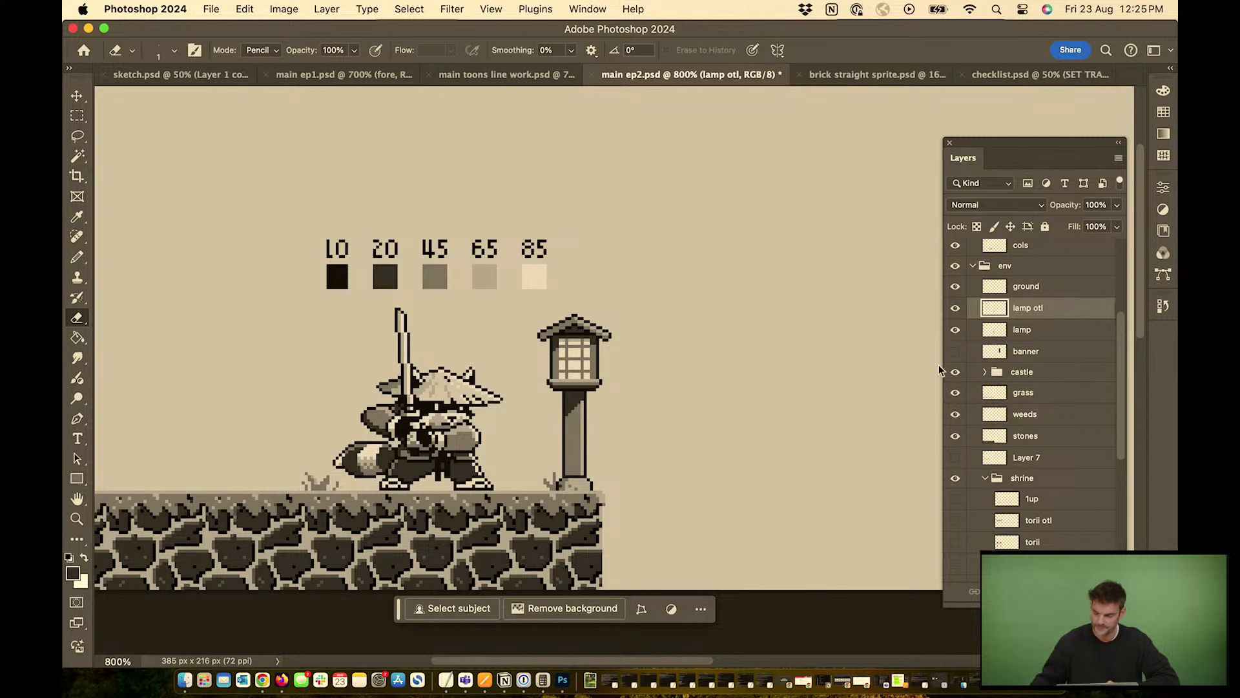
Show the torii otl layer in the shrine group and bring the empty area above the gate into view
left_click_drag(1121, 364, 1120, 427)
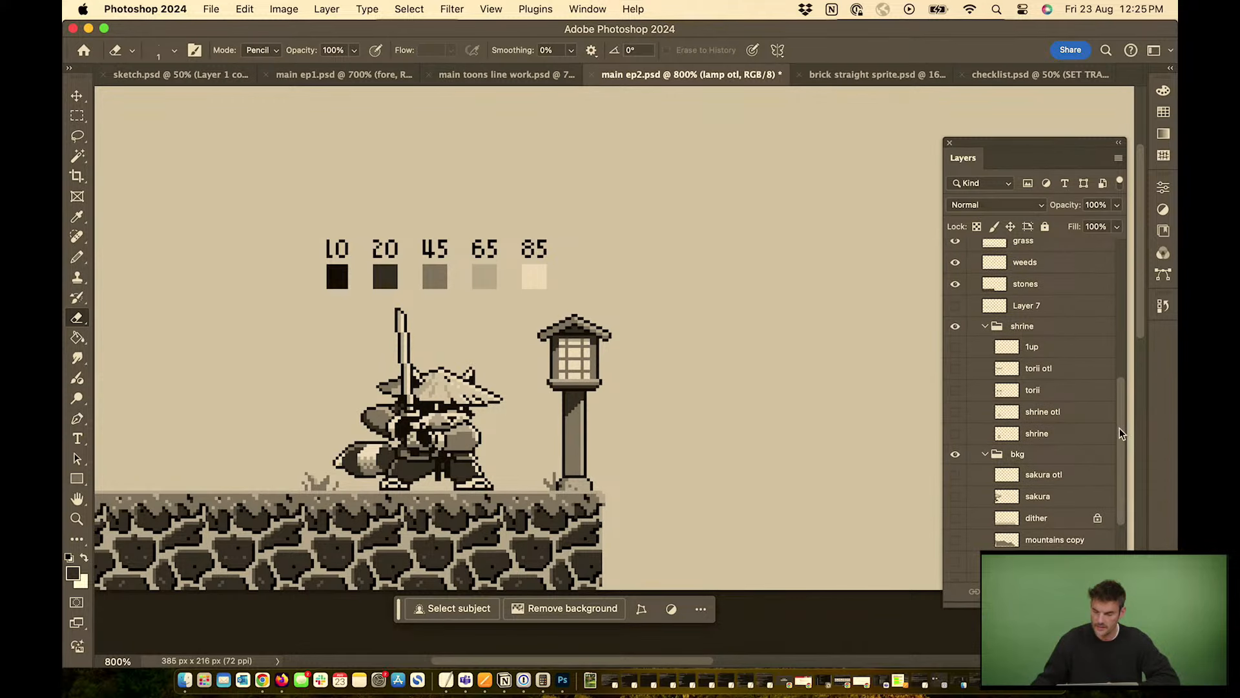
left_click(955, 368)
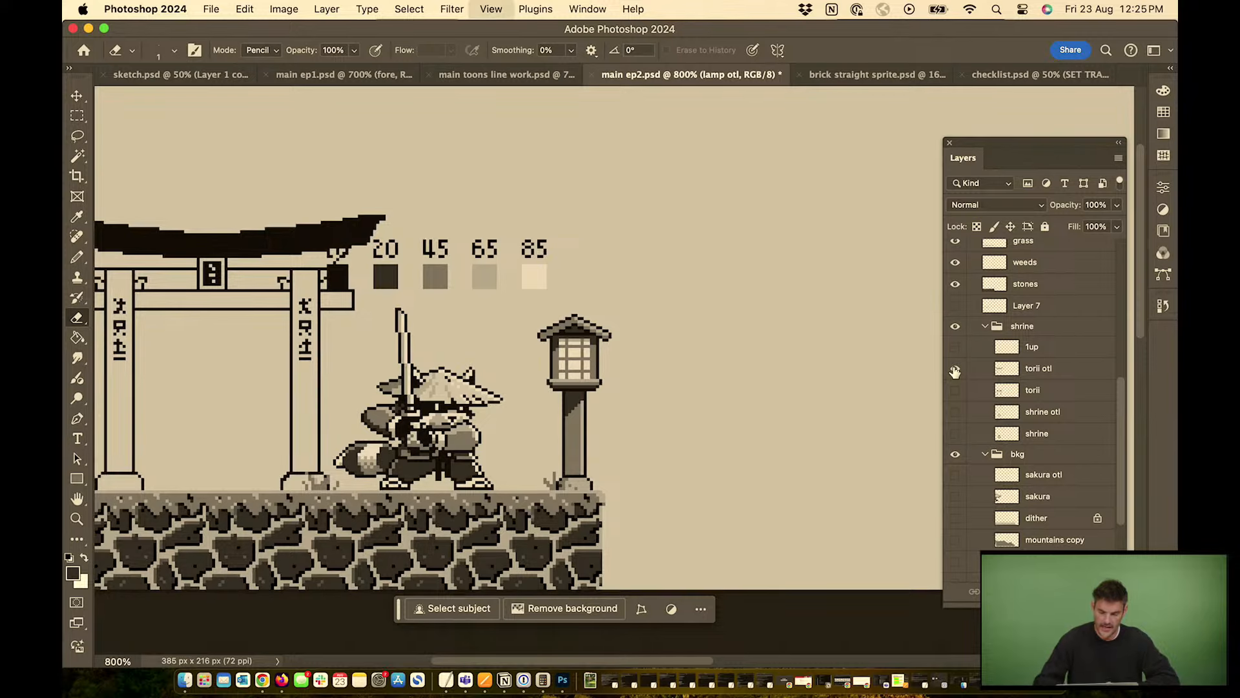
key("super+minus")
left_click_drag(318, 234, 397, 309)
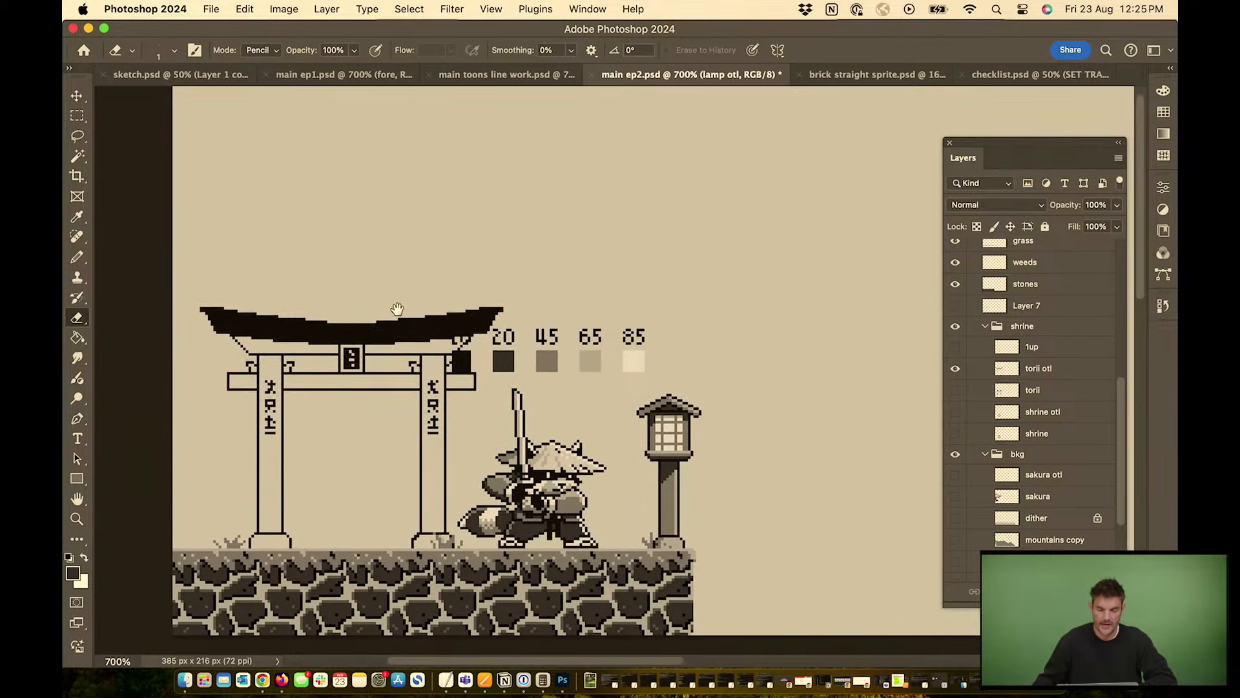
mouse_move(690, 155)
left_mouse_down()
mouse_move(682, 205)
mouse_move(709, 219)
left_mouse_up()
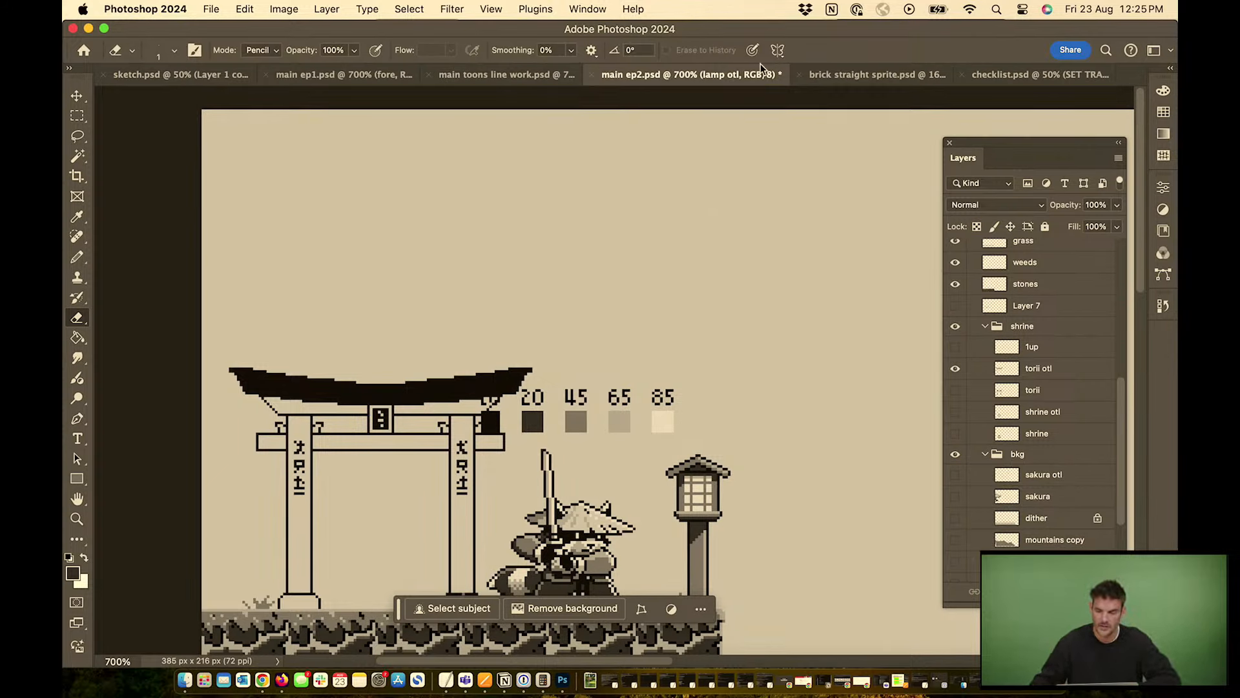
Enable vertical paint symmetry on a centred axis and switch to the Pencil tool for 1 px strokes
left_click(779, 50)
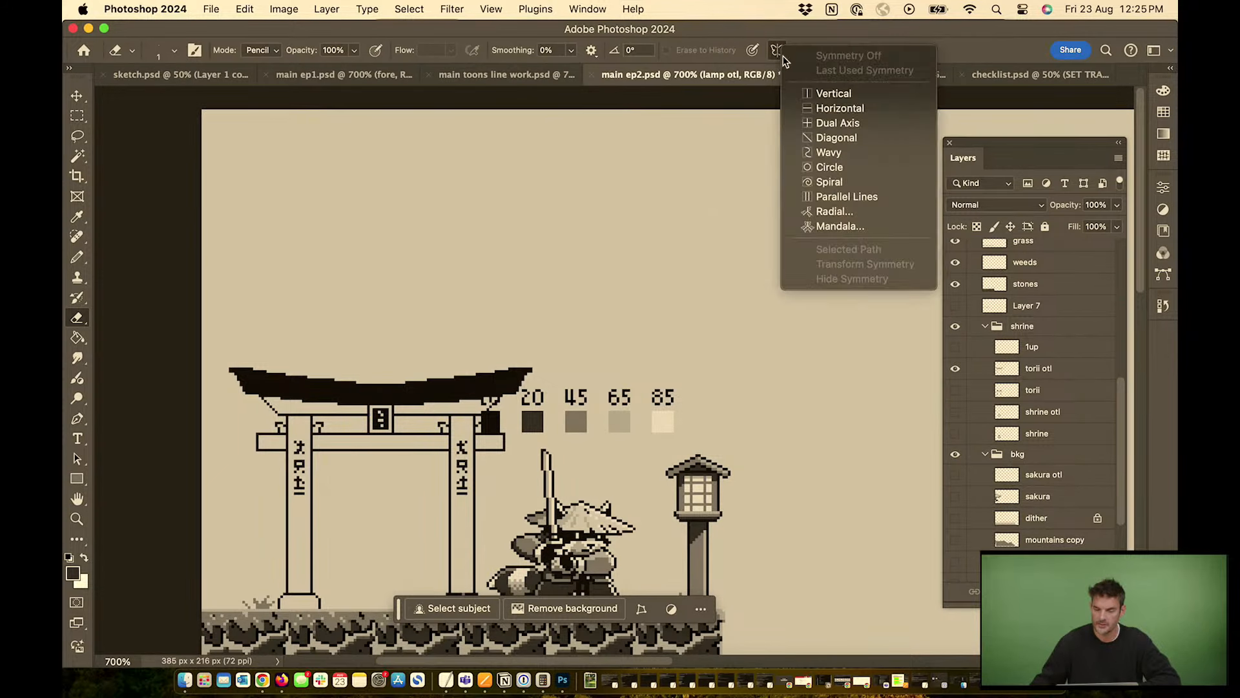
left_click(815, 93)
key("Return")
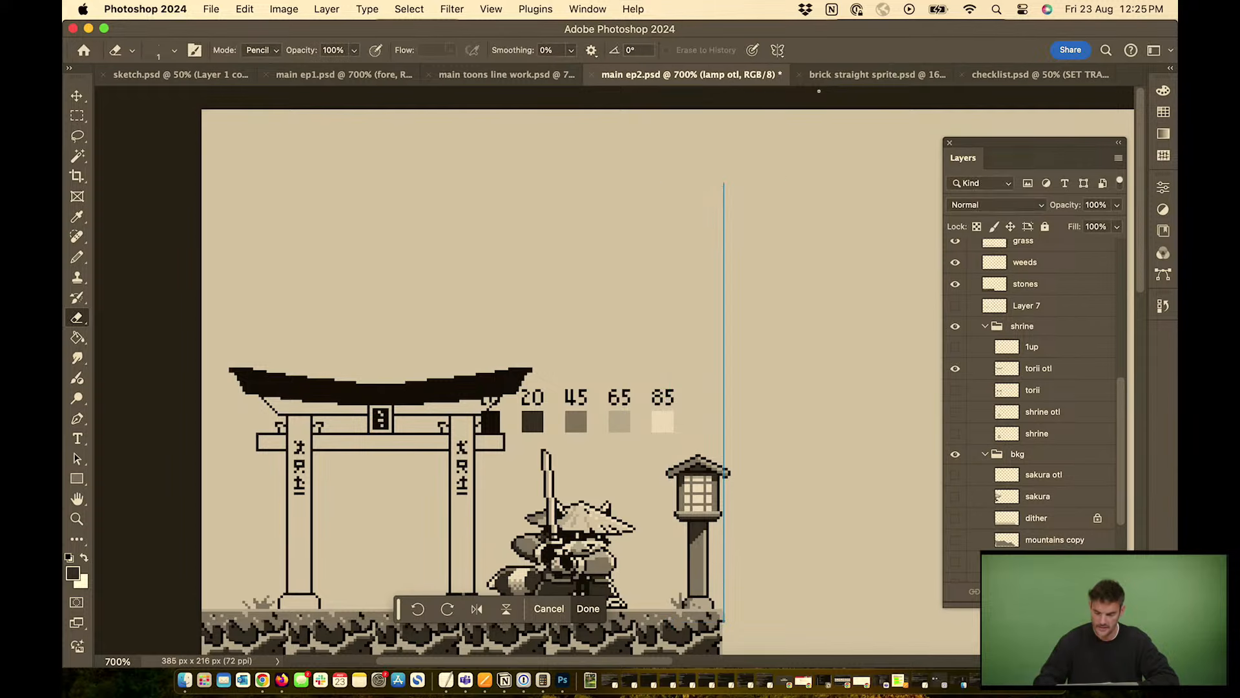
key("bracketleft")
key("bracketleft")
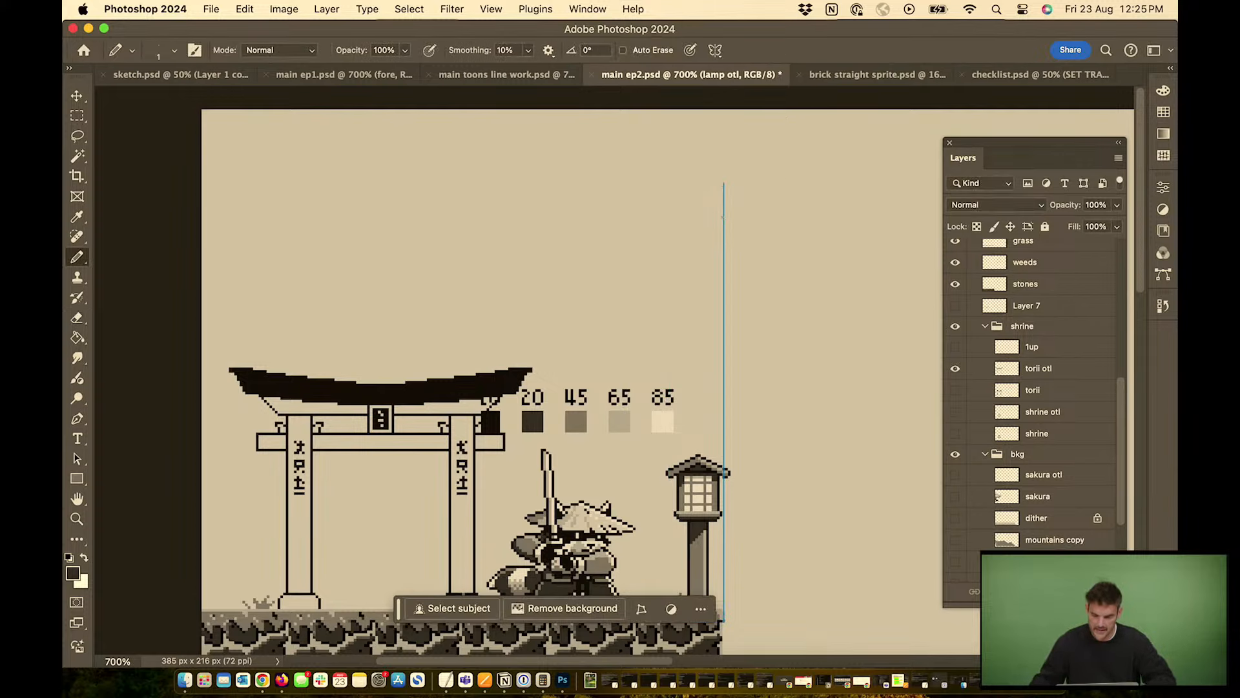
Sketch a mirrored torii gate outline in the empty sky, with a curved roof beam, two pillars and a crossbeam
left_click_drag(722, 217, 663, 217)
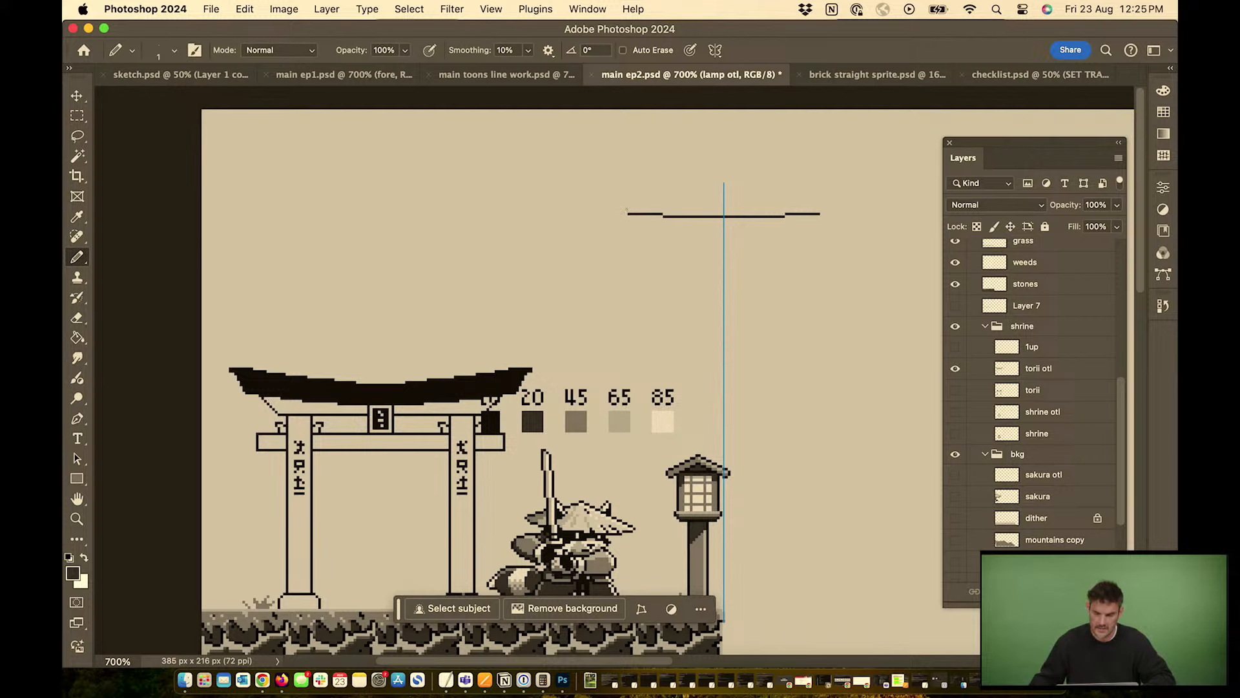
left_click_drag(611, 209, 591, 210)
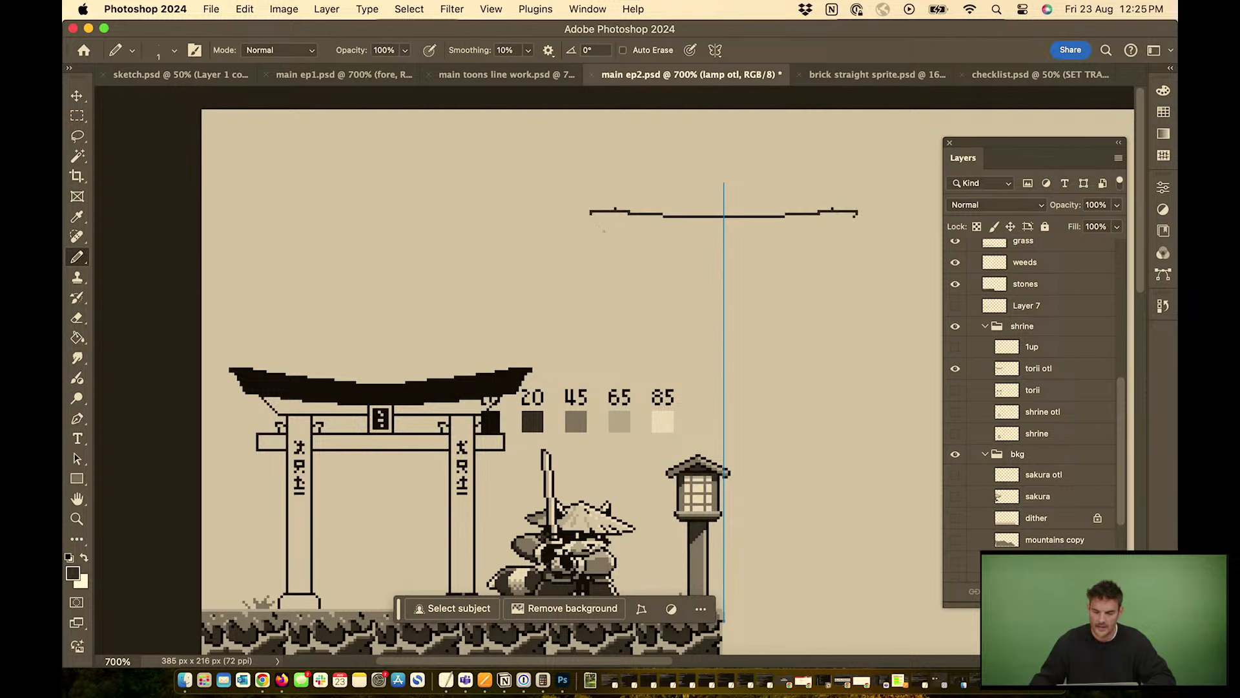
left_click_drag(606, 231, 723, 238)
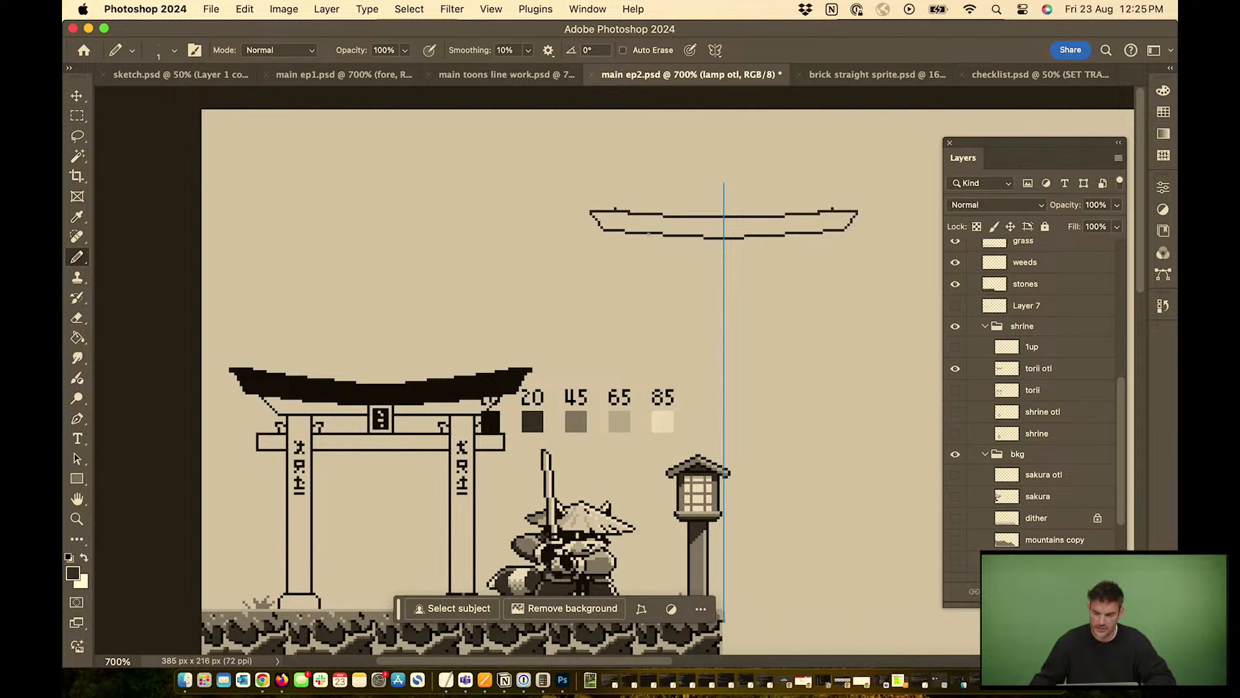
mouse_move(647, 249)
left_mouse_down()
mouse_move(650, 365)
mouse_move(673, 359)
mouse_move(674, 239)
mouse_move(677, 257)
mouse_move(723, 258)
left_mouse_up()
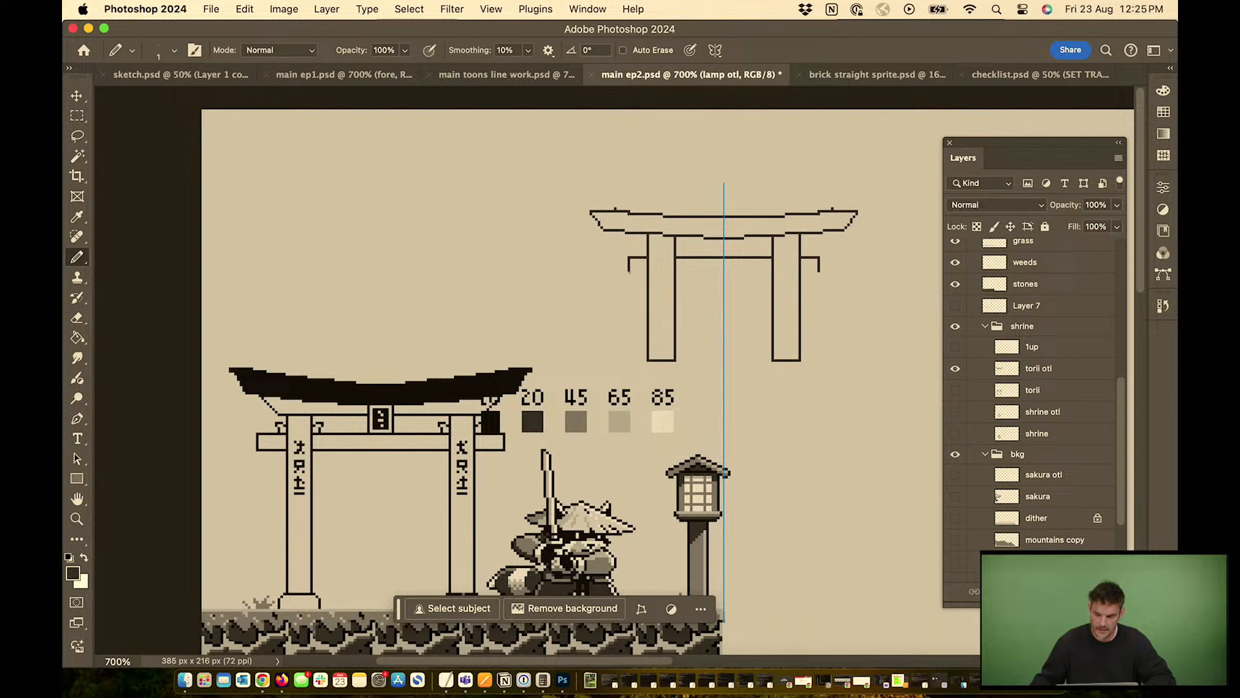
left_click_drag(677, 274, 724, 274)
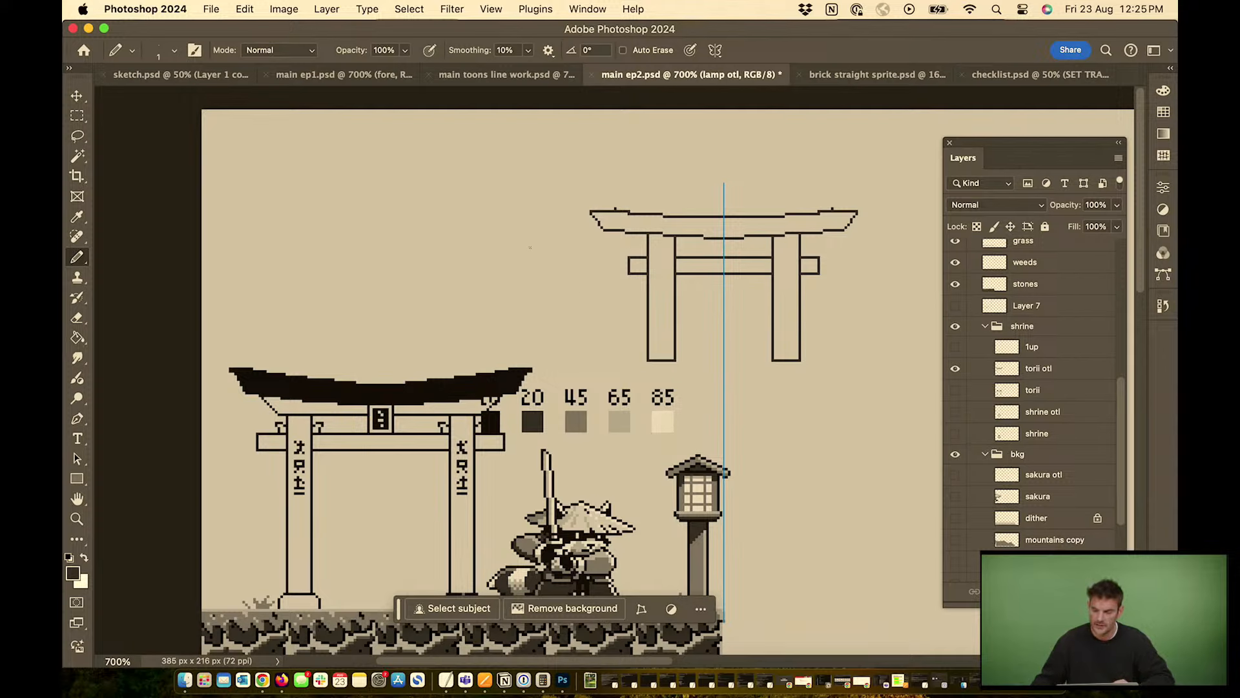
Select the sketched torii gate in the sky with a rectangular marquee, delete it and deselect
key("m")
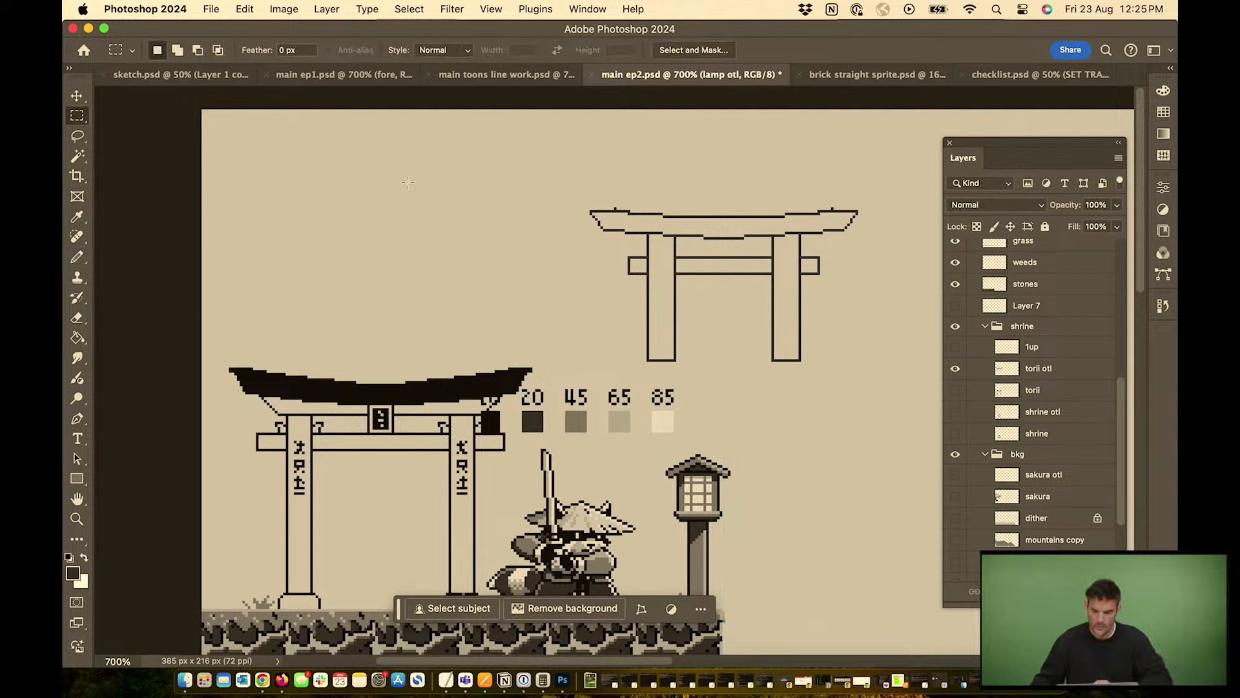
left_click_drag(581, 193, 891, 376)
key("super+d")
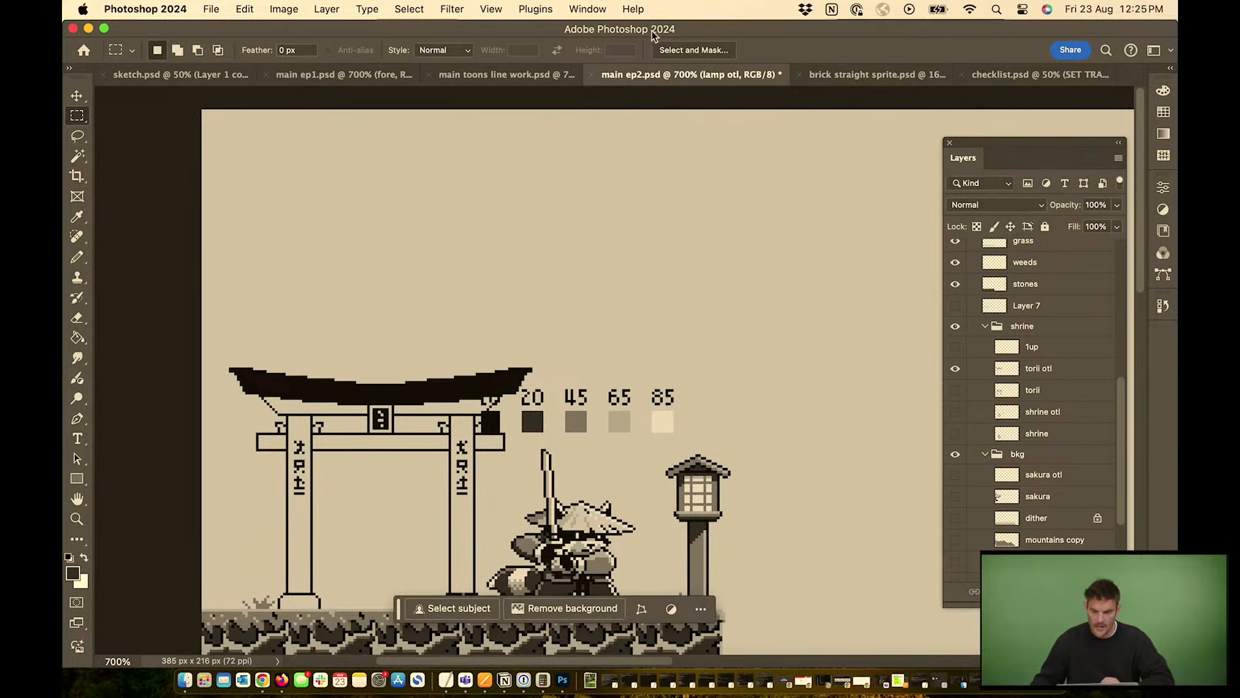
Turn off paint symmetry for the Pencil tool
key("b")
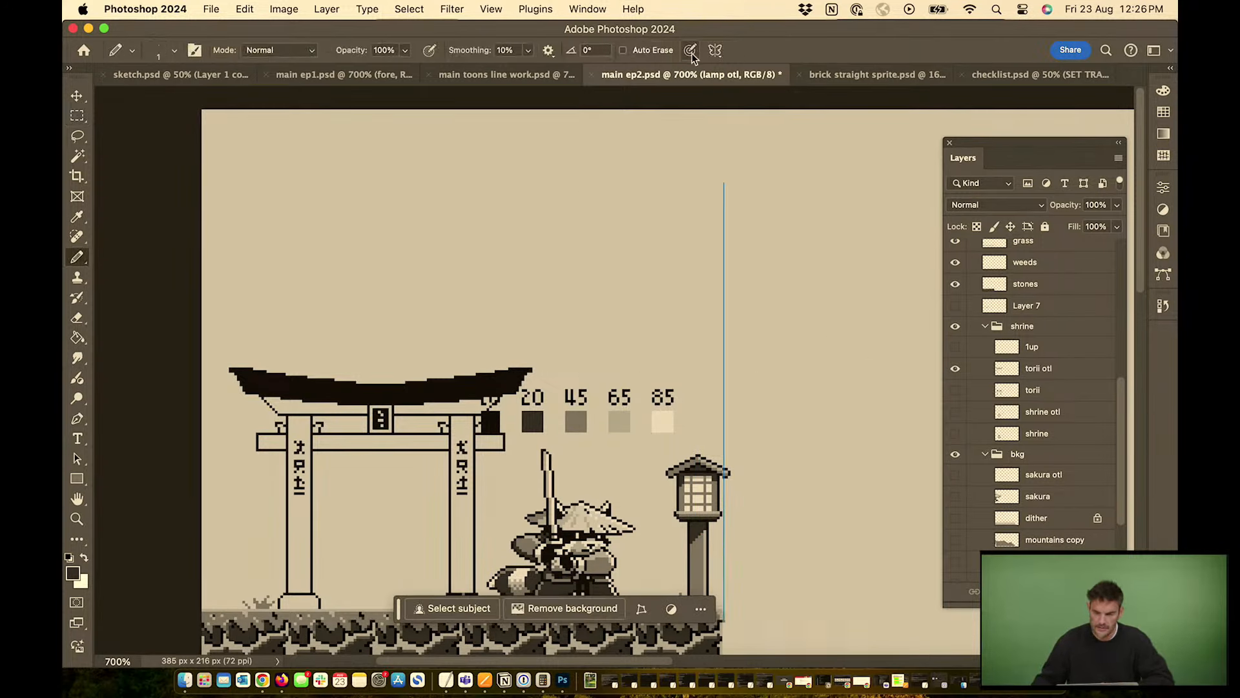
left_click(714, 51)
left_click(730, 58)
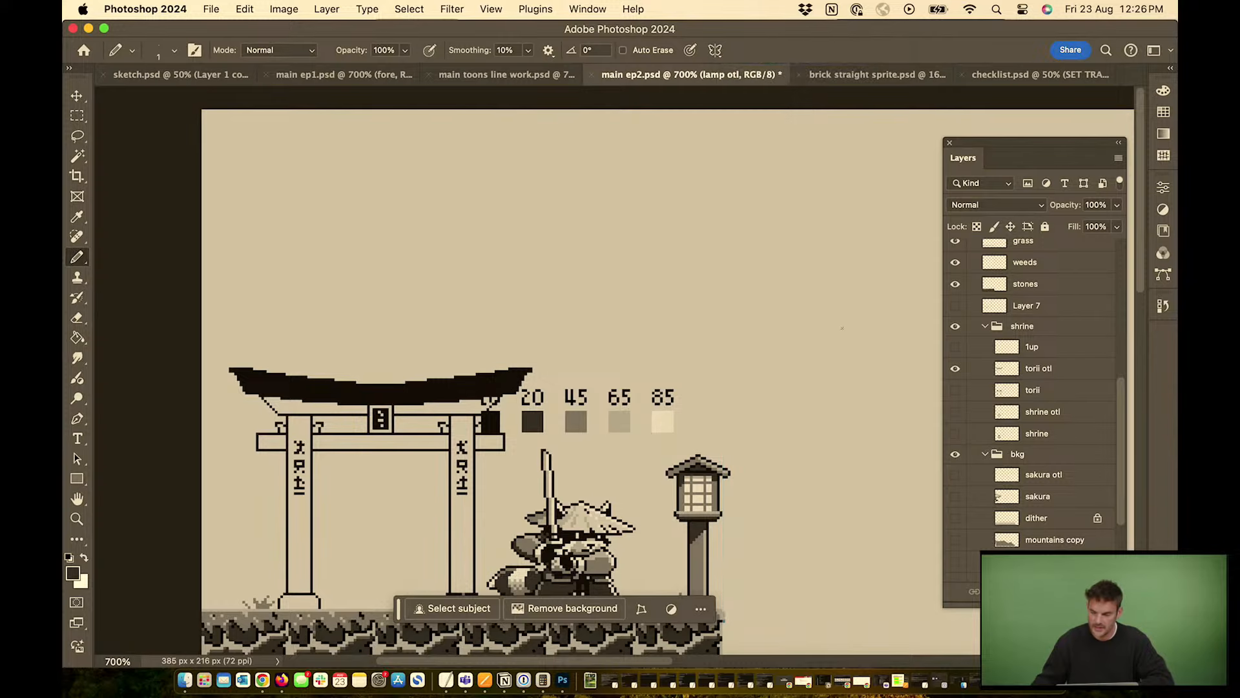
Hide the palette layer so the numbered tone swatches no longer cover the scene
left_click_drag(615, 304, 649, 235)
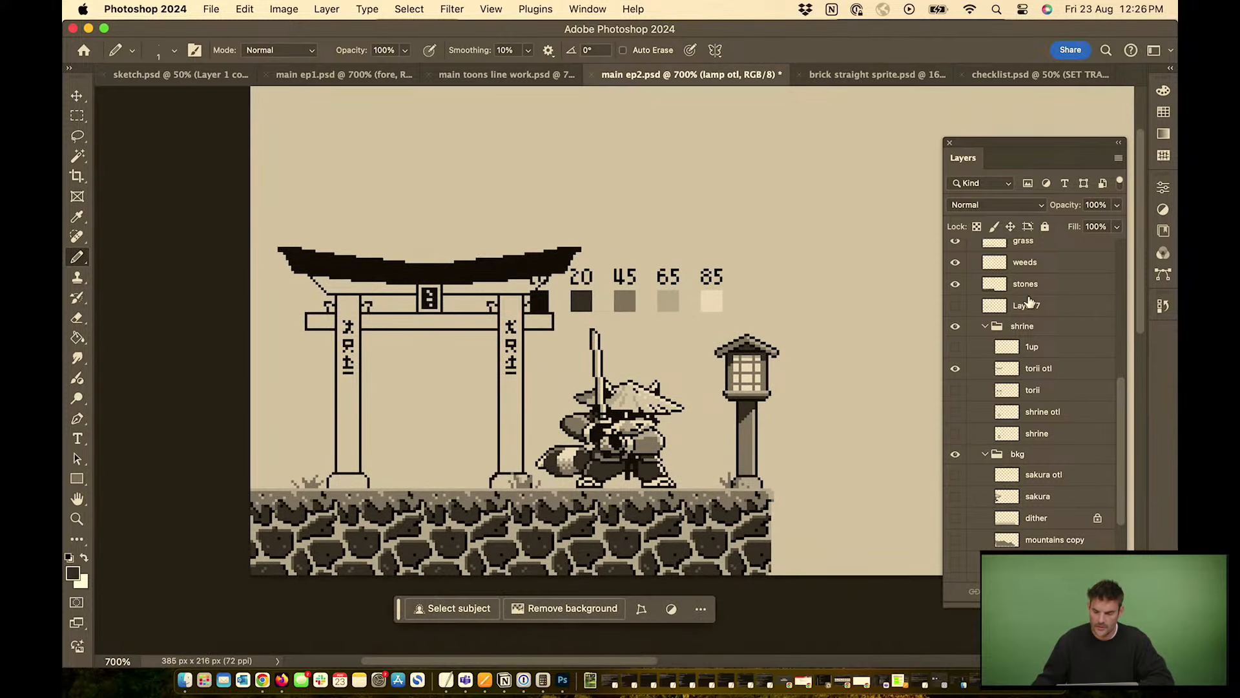
scroll(1027, 291, "down", 4)
scroll(1021, 284, "up", 10)
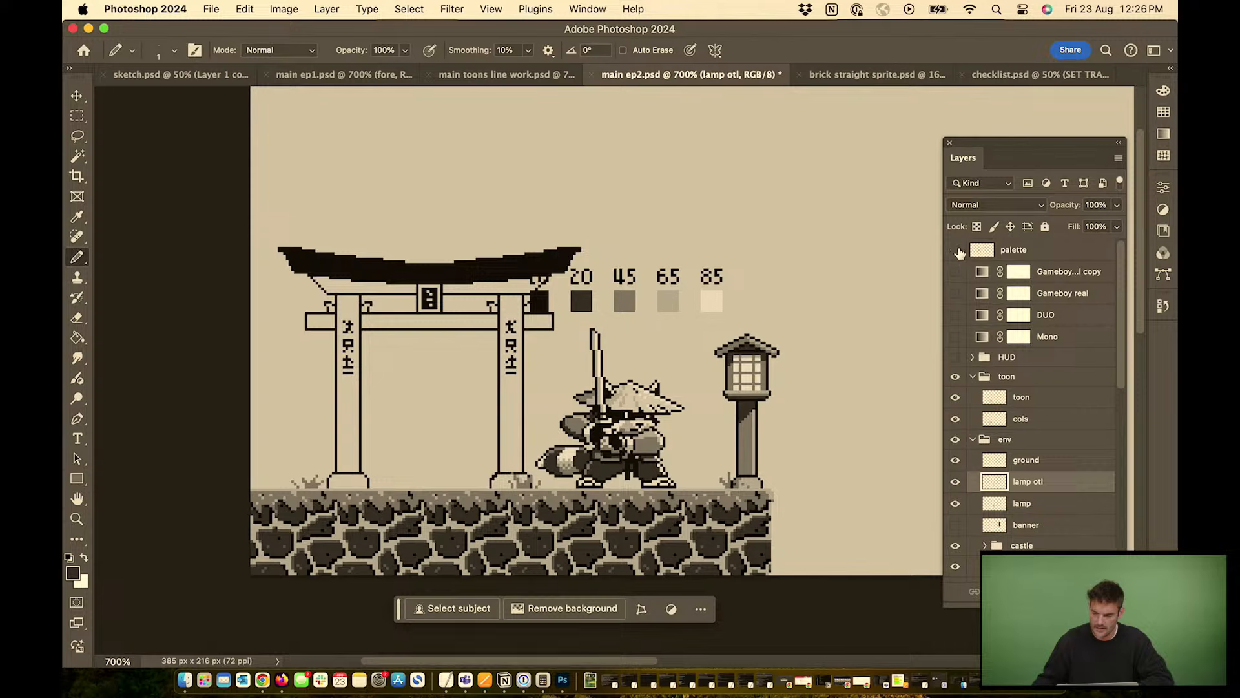
left_click(956, 250)
scroll(1015, 371, "down", 3)
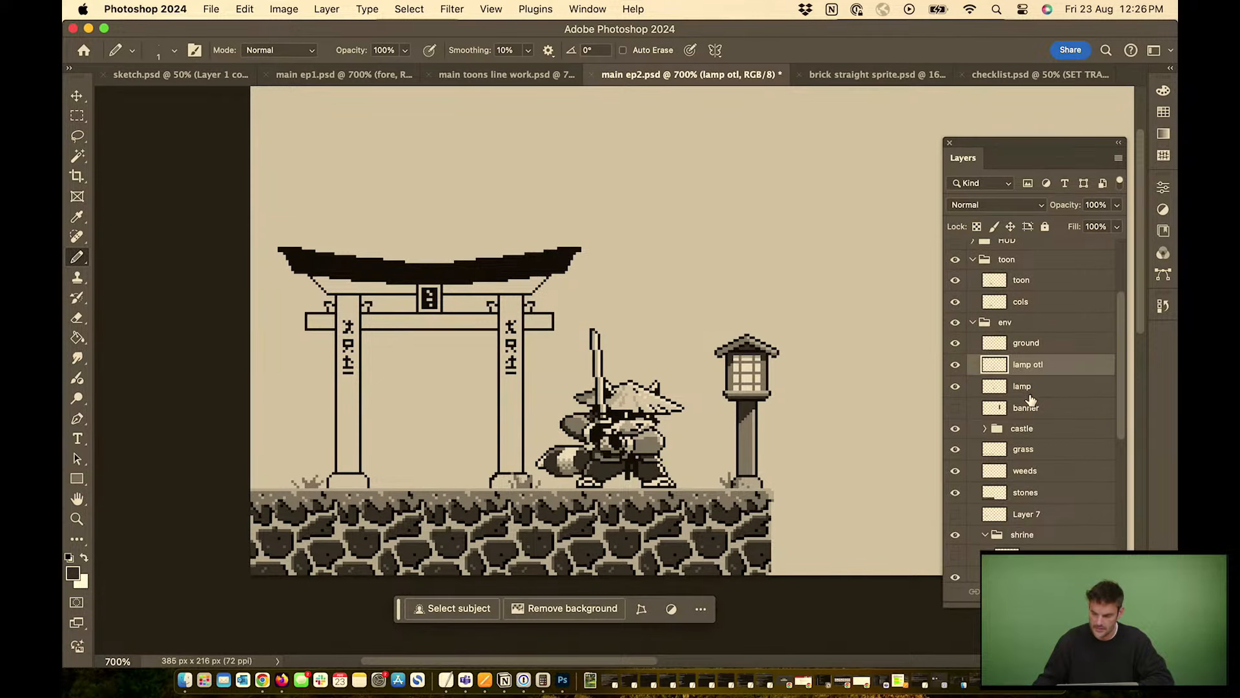
Show the torii layer to add the shaded tones beneath the gate's outline
scroll(1033, 445, "down", 3)
scroll(1033, 444, "down", 2)
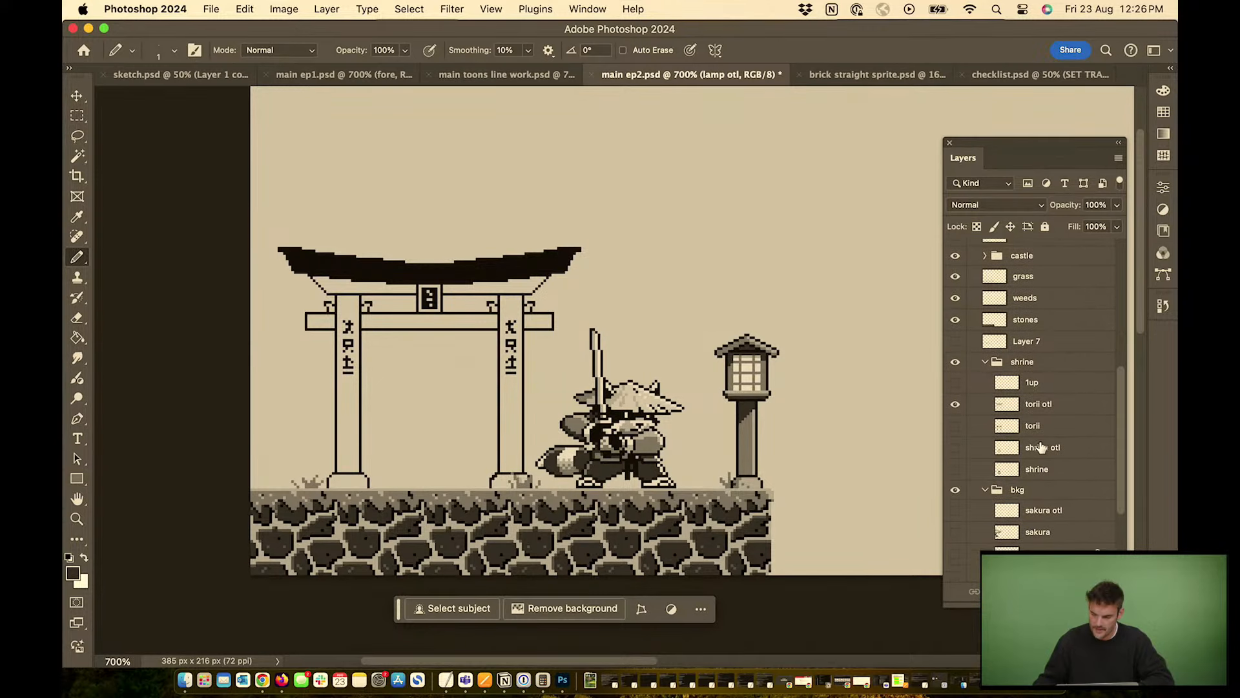
left_click(955, 426)
key("super+equal")
left_click_drag(489, 314, 570, 310)
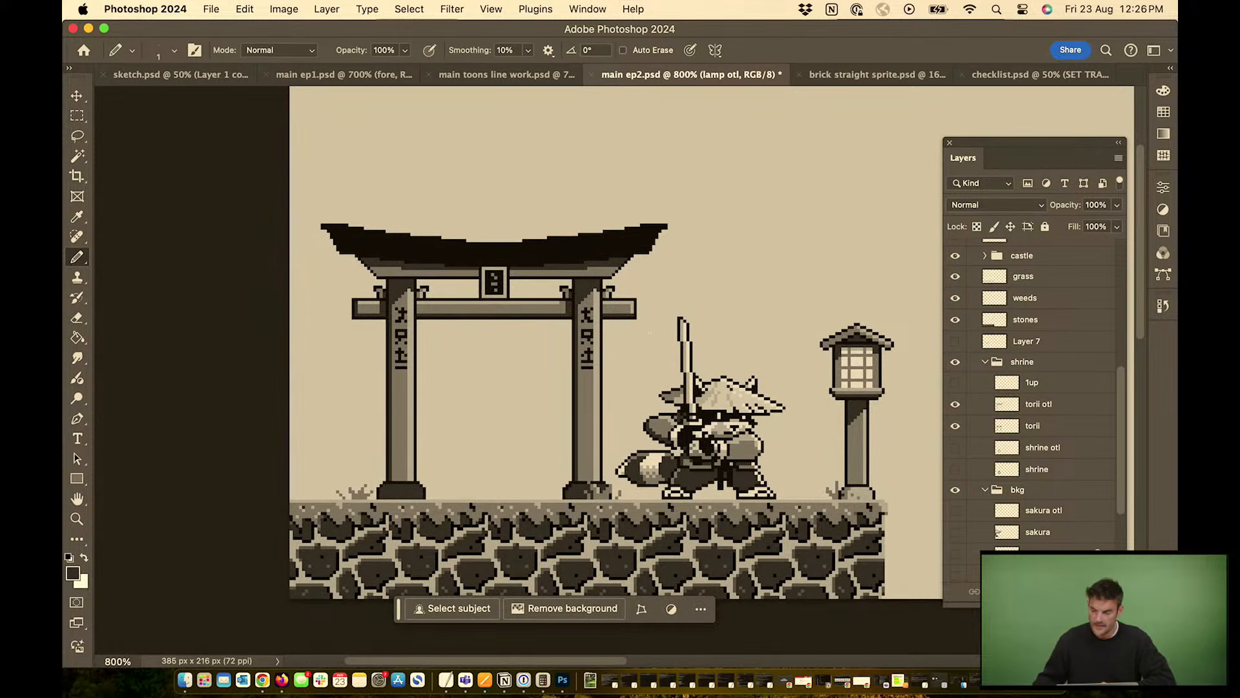
Show the shrine otl, 1up and shrine layers inside the torii gate
left_click(954, 448)
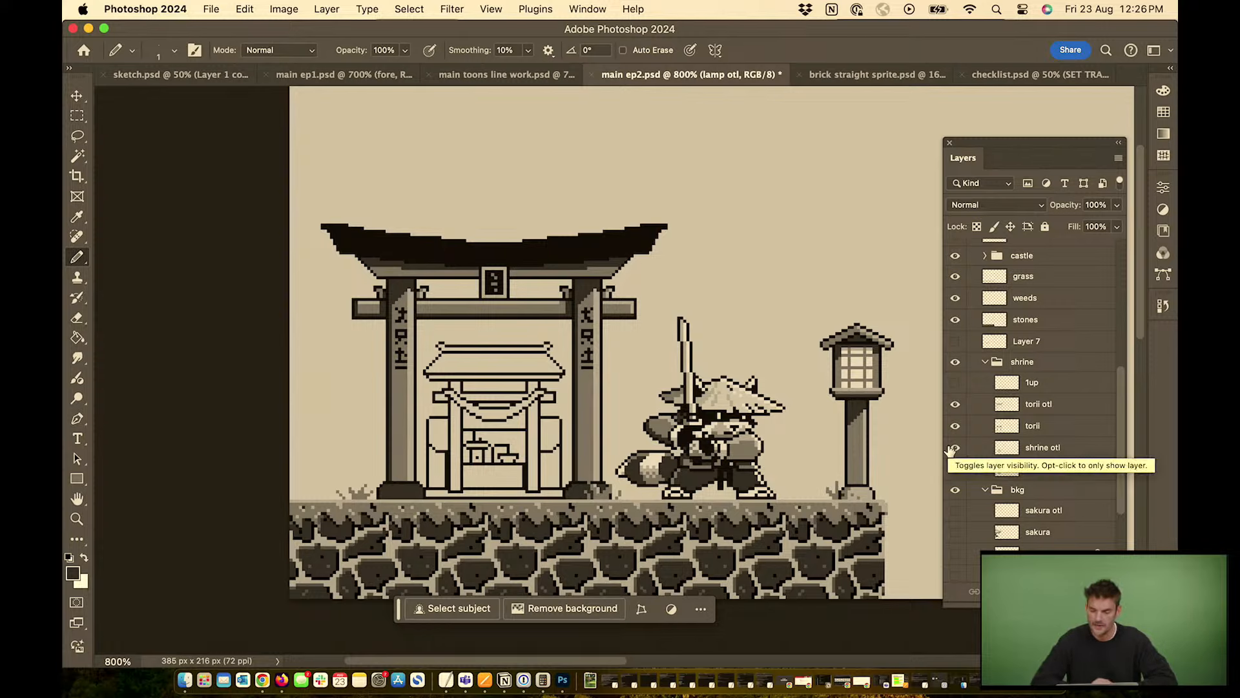
left_click(955, 384)
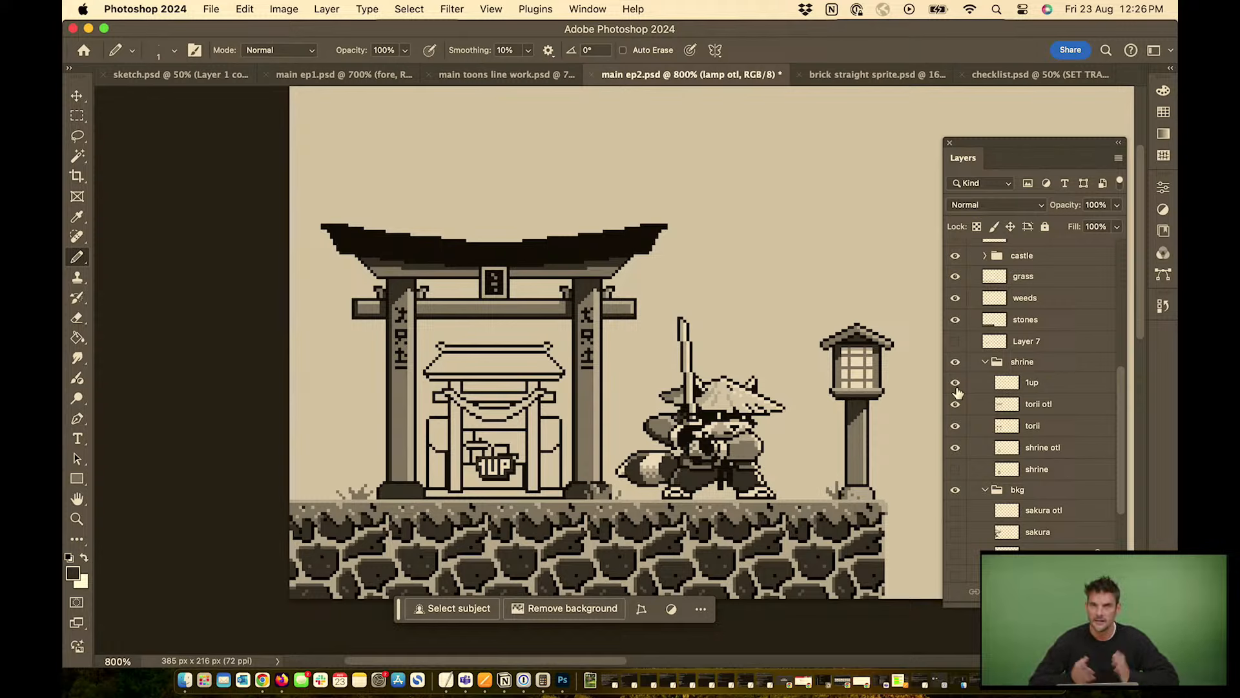
left_click(956, 470)
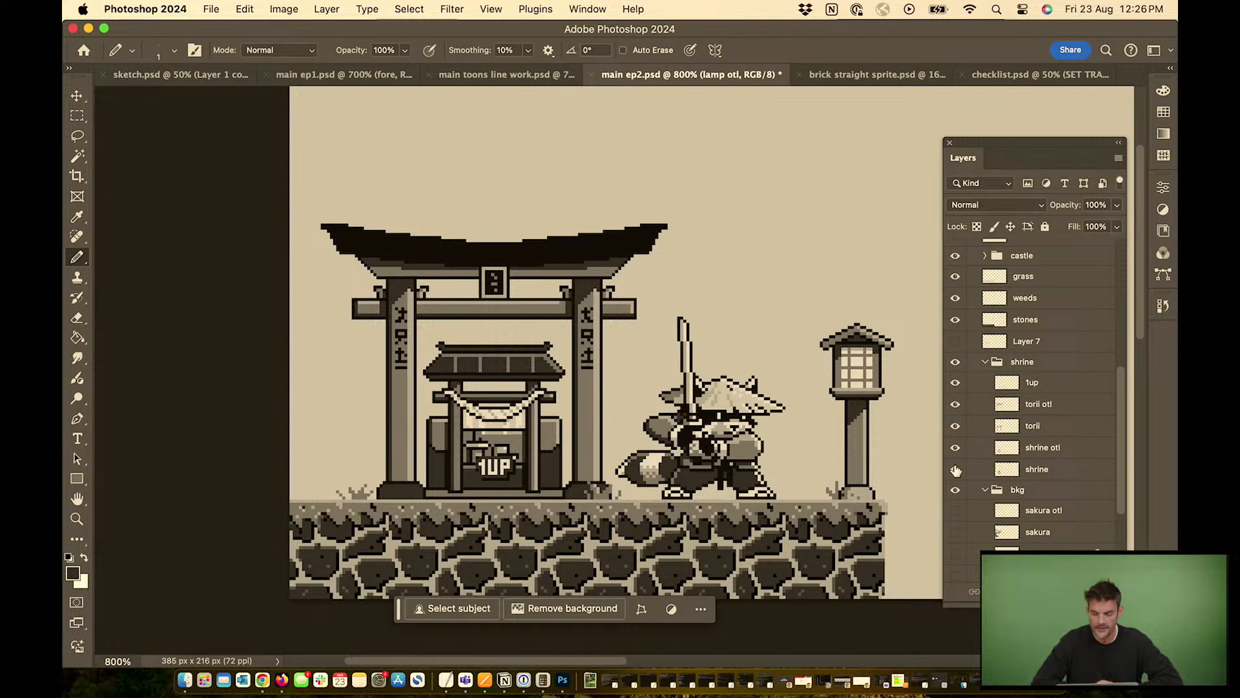
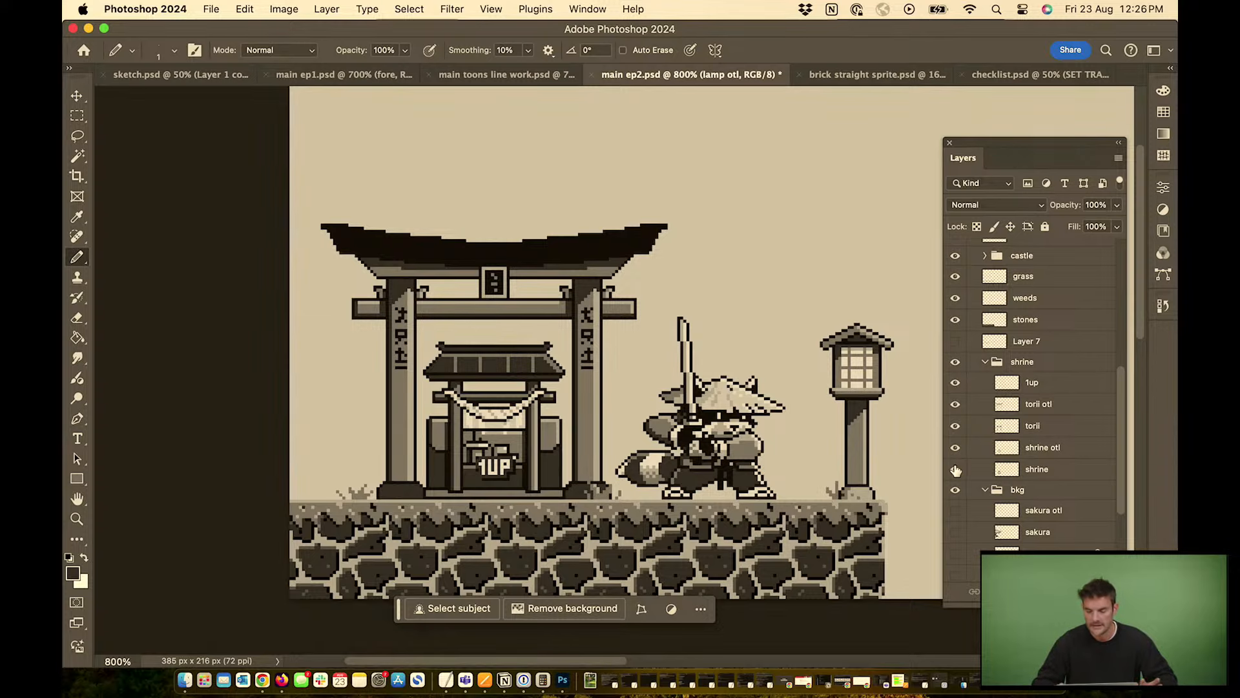
key("super+minus")
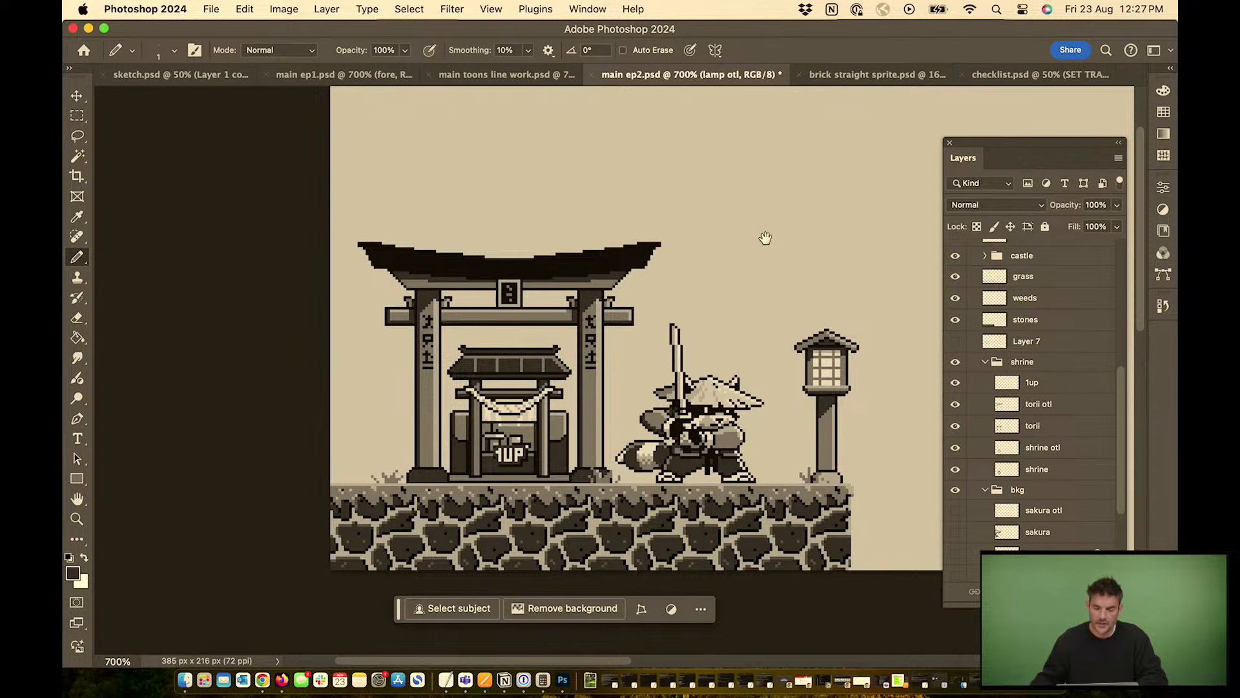
Show the fuji layer in the bkg group to add the snow-capped mountain behind the scene
key("super+minus")
key("super+minus")
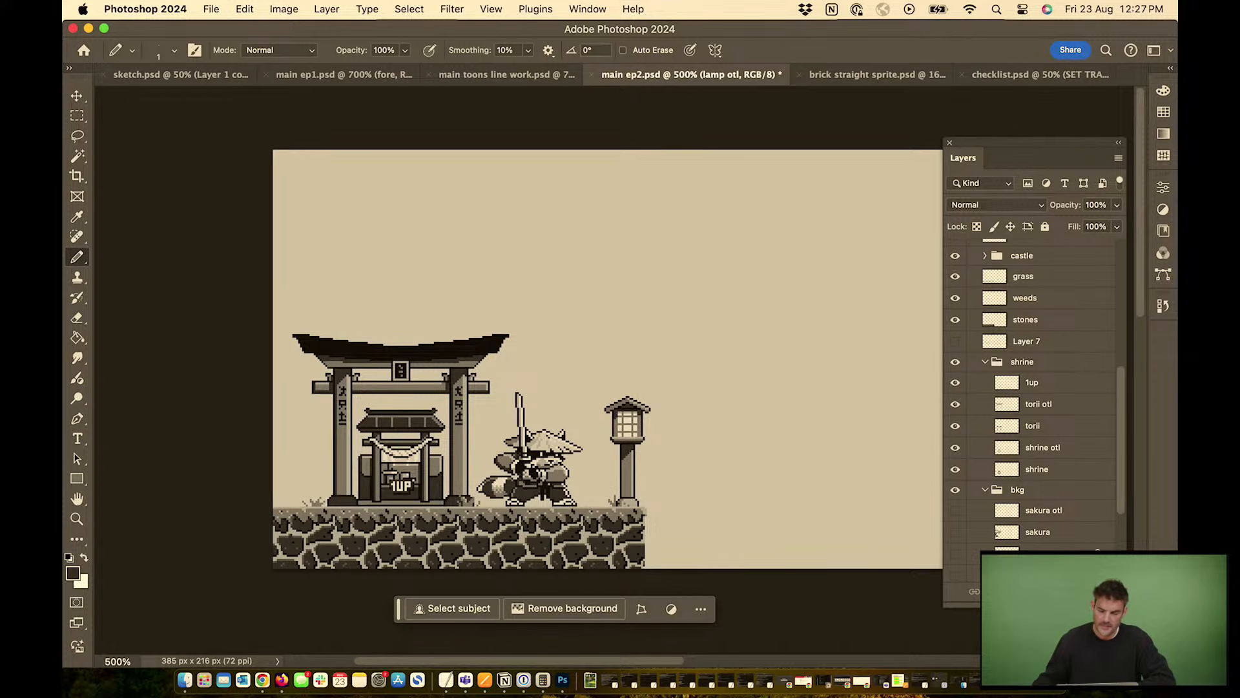
left_click_drag(673, 263, 576, 266)
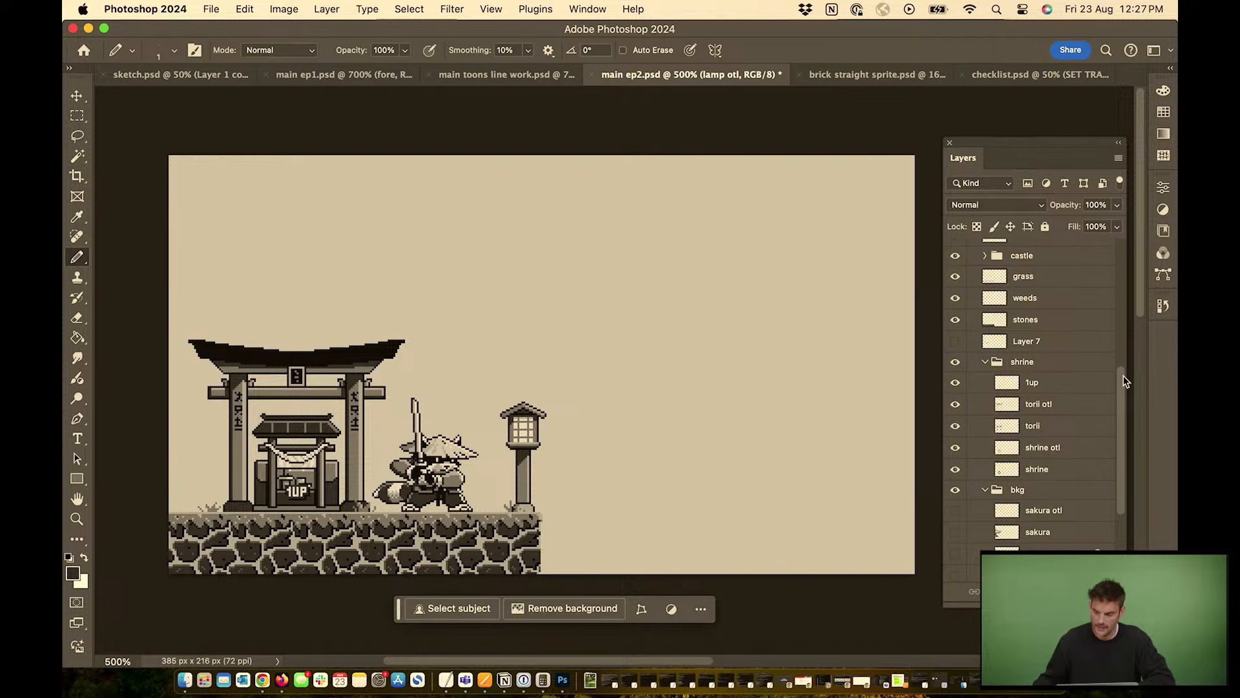
scroll(1120, 398, "down", 1)
left_click_drag(1121, 397, 1116, 465)
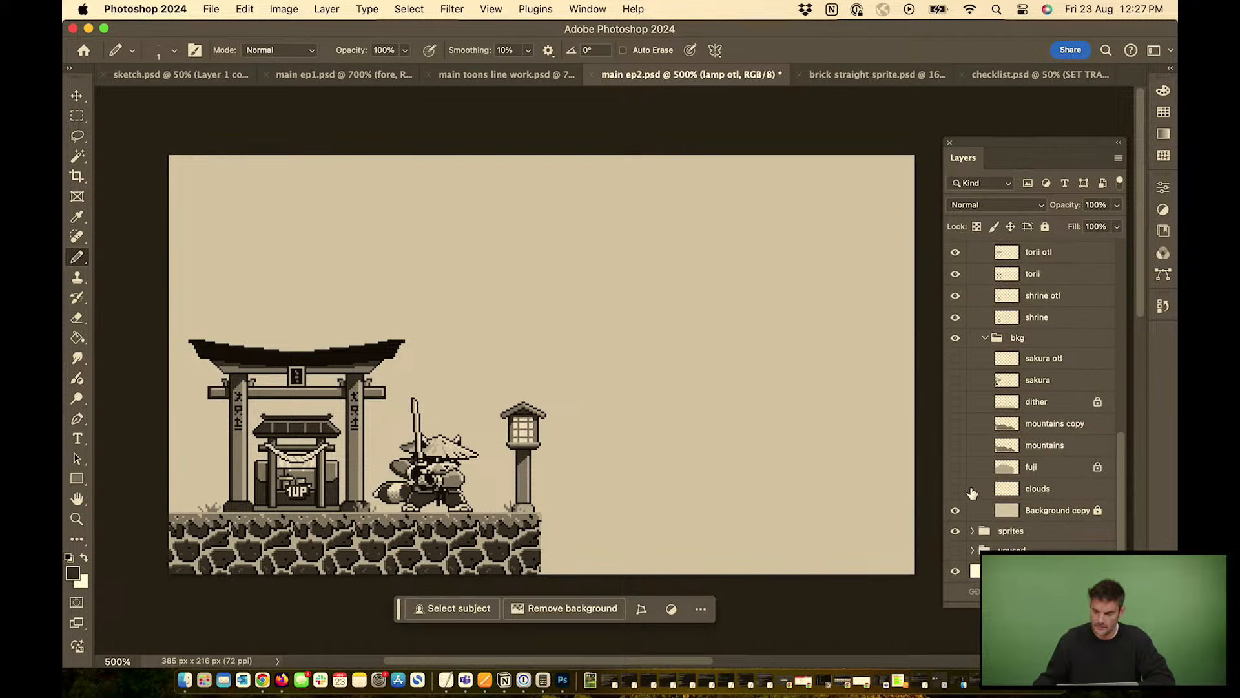
left_click(955, 468)
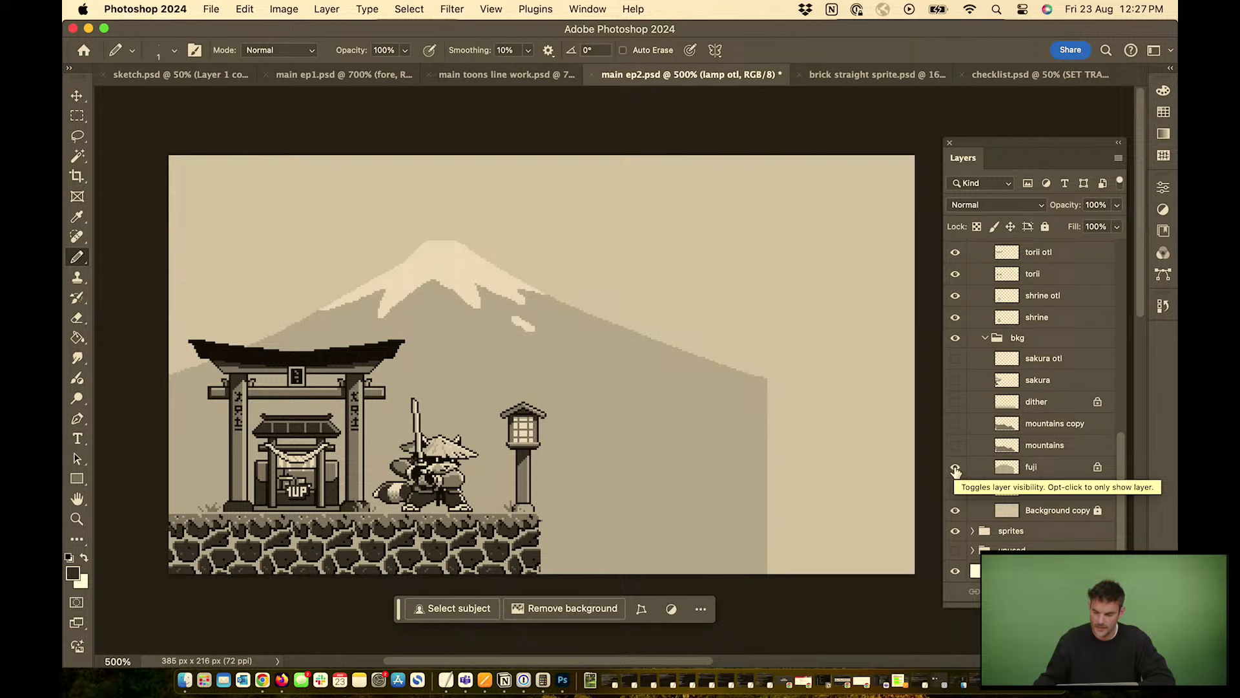
Show the mountains copy layer to add darker hills and tree silhouettes in front of Mount Fuji
left_click(956, 425)
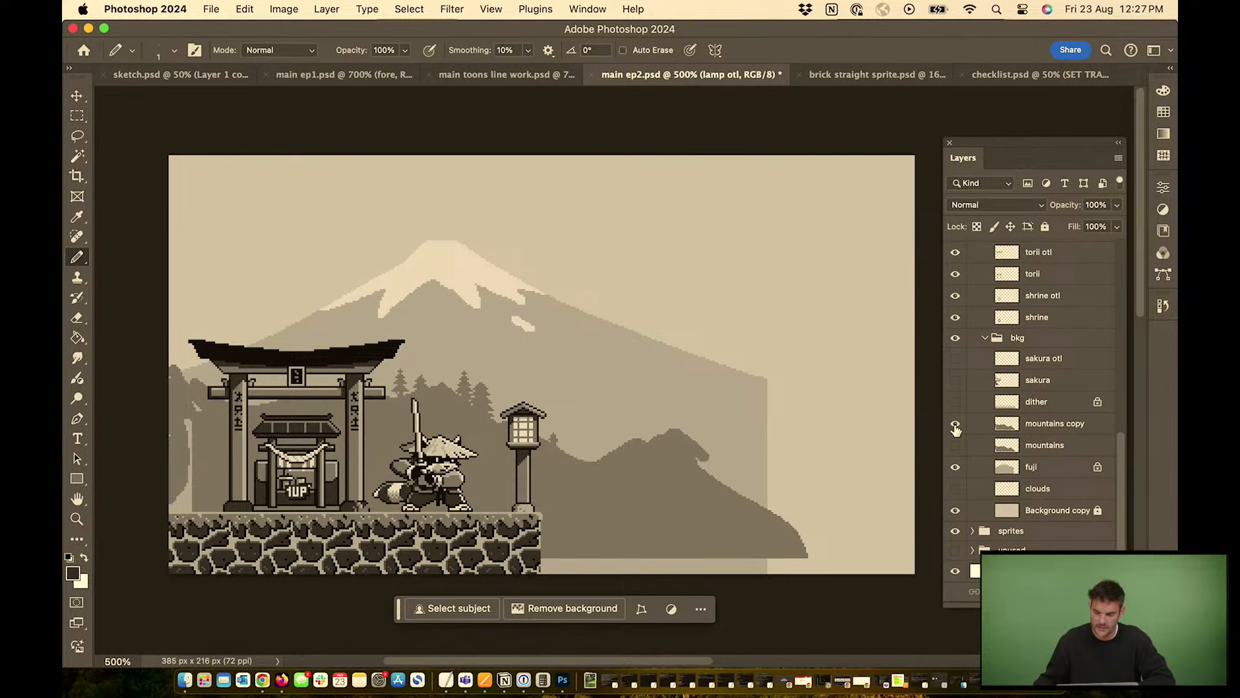
left_click(955, 425)
left_click(956, 447)
left_click(956, 446)
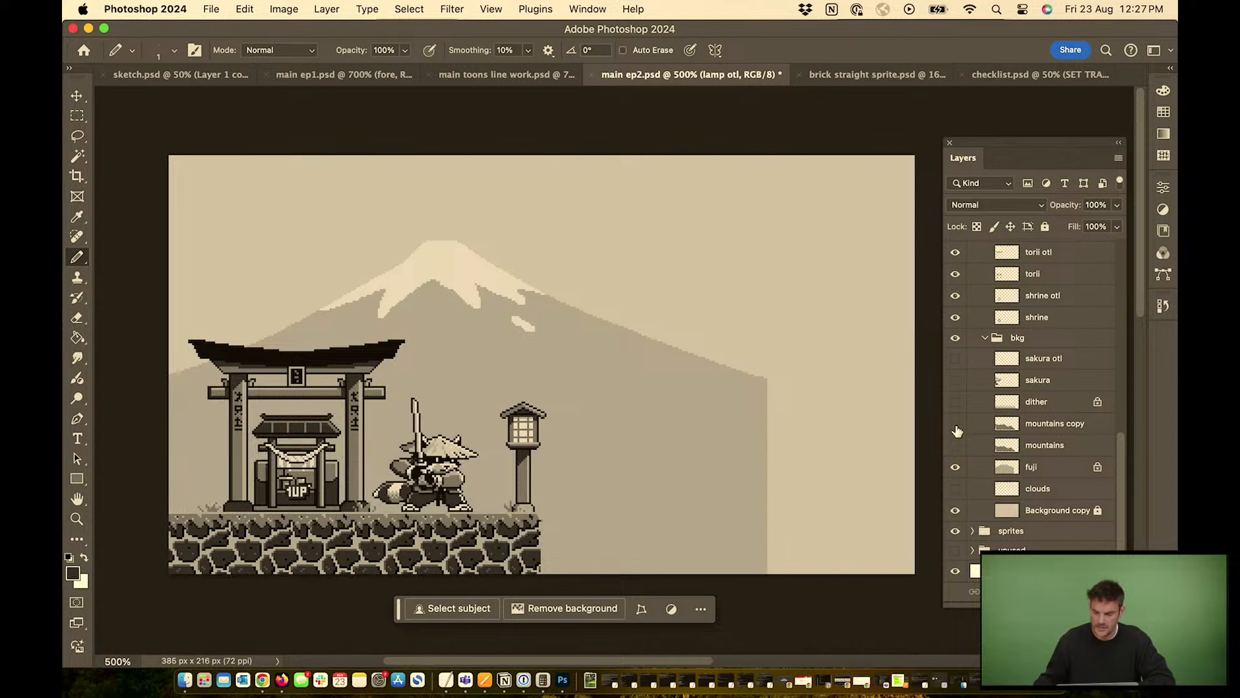
left_click(956, 424)
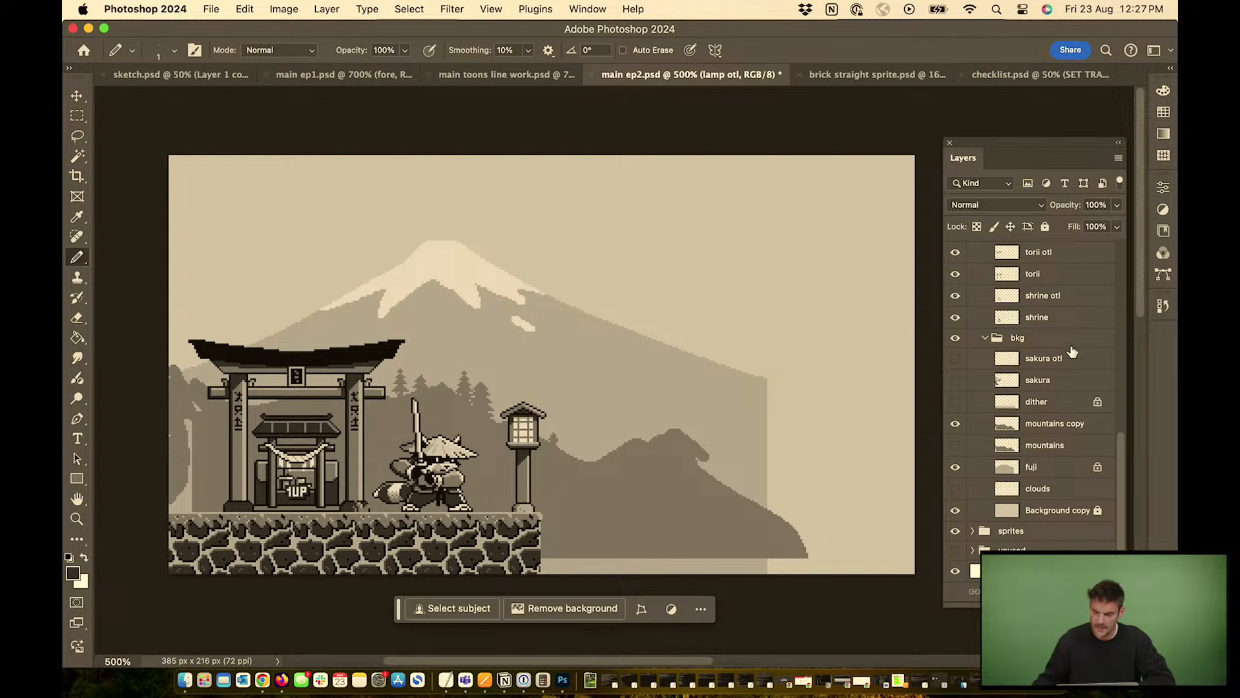
Show the sakura layer to add the blossom tree behind the torii gate
left_click(956, 383)
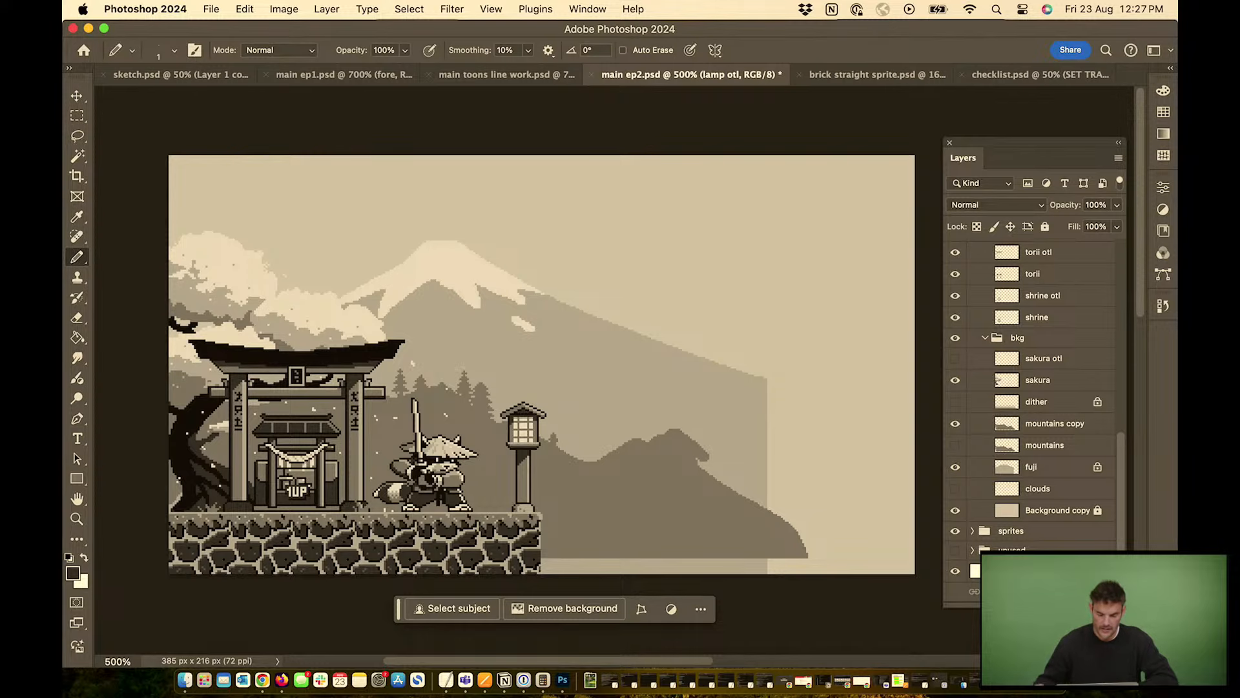
key("super+plus")
key("super+plus")
key("super+plus")
left_click_drag(297, 329, 724, 308)
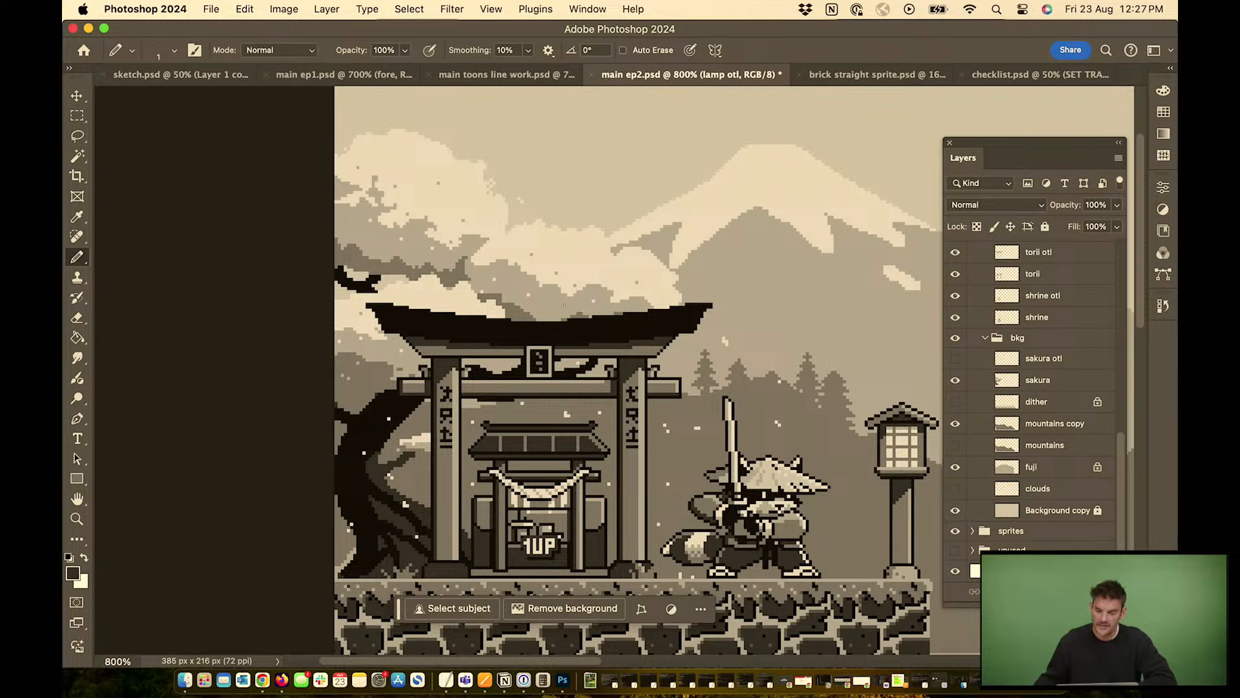
On the sakura layer, pick the light blossom tone and draw a one-pixel petal in the shaded foliage above the torii roof
left_click(1056, 382)
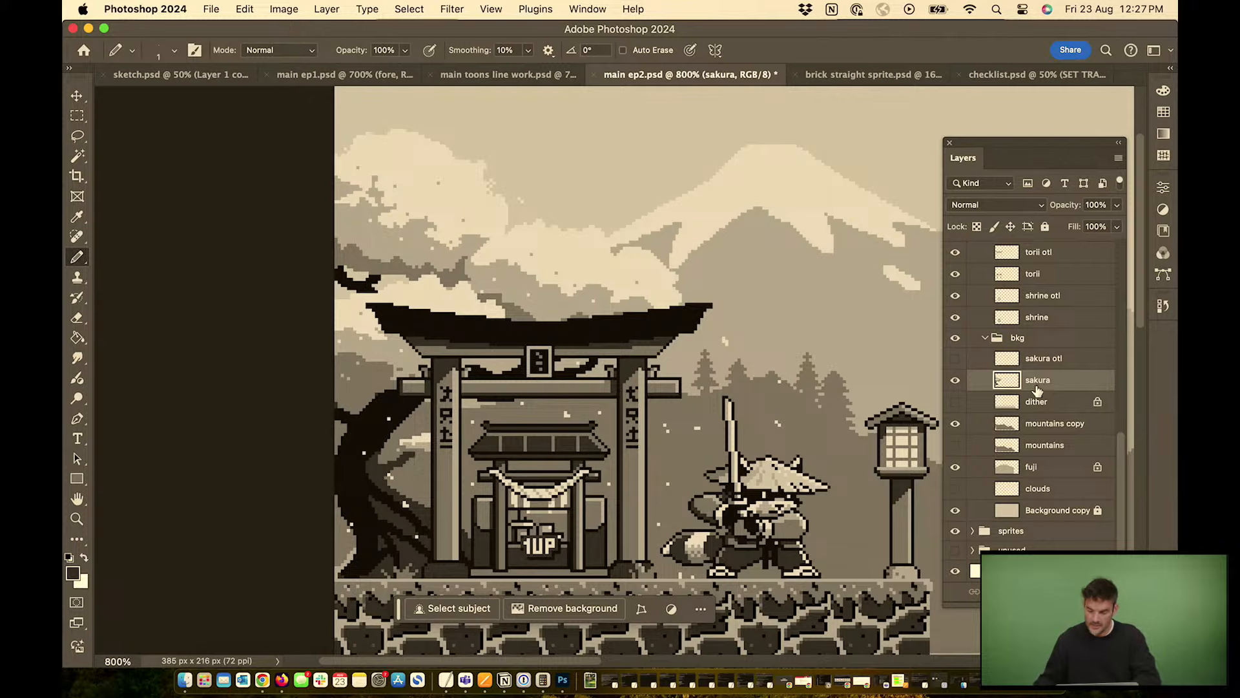
key("super+plus")
key("super+plus")
left_click_drag(543, 149, 665, 655)
mouse_move(655, 587)
left_mouse_down()
mouse_move(602, 507)
mouse_move(613, 464)
left_mouse_up()
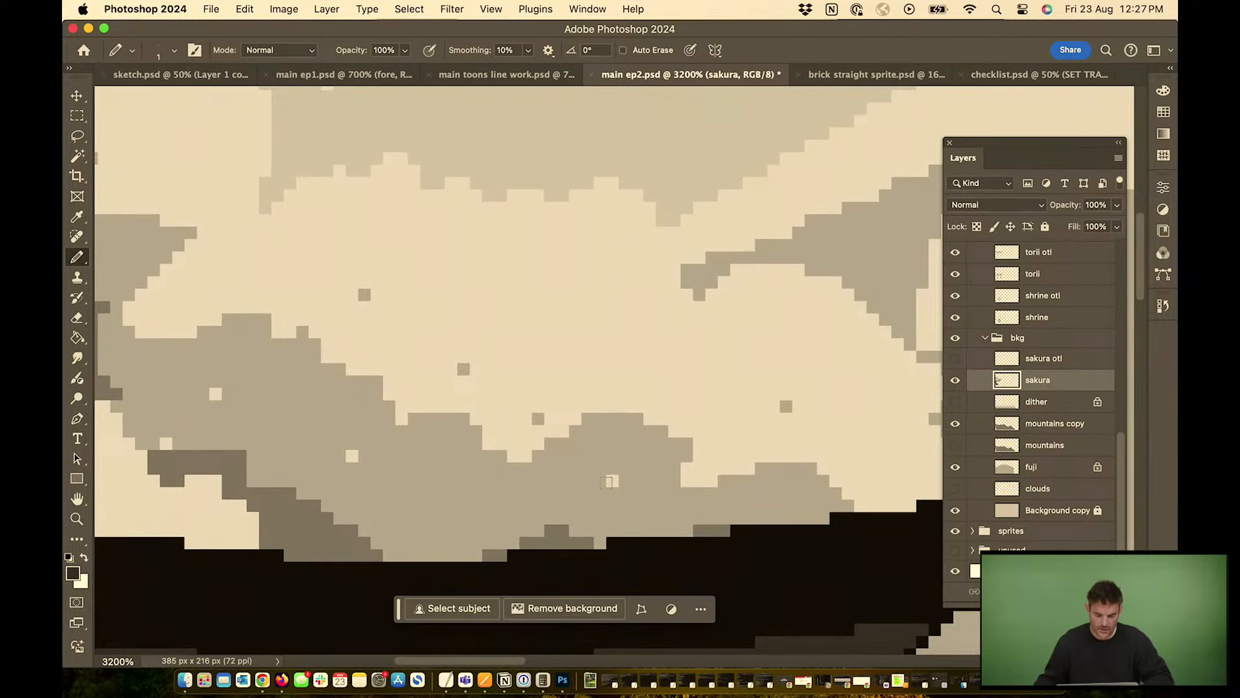
left_click(612, 481, "alt")
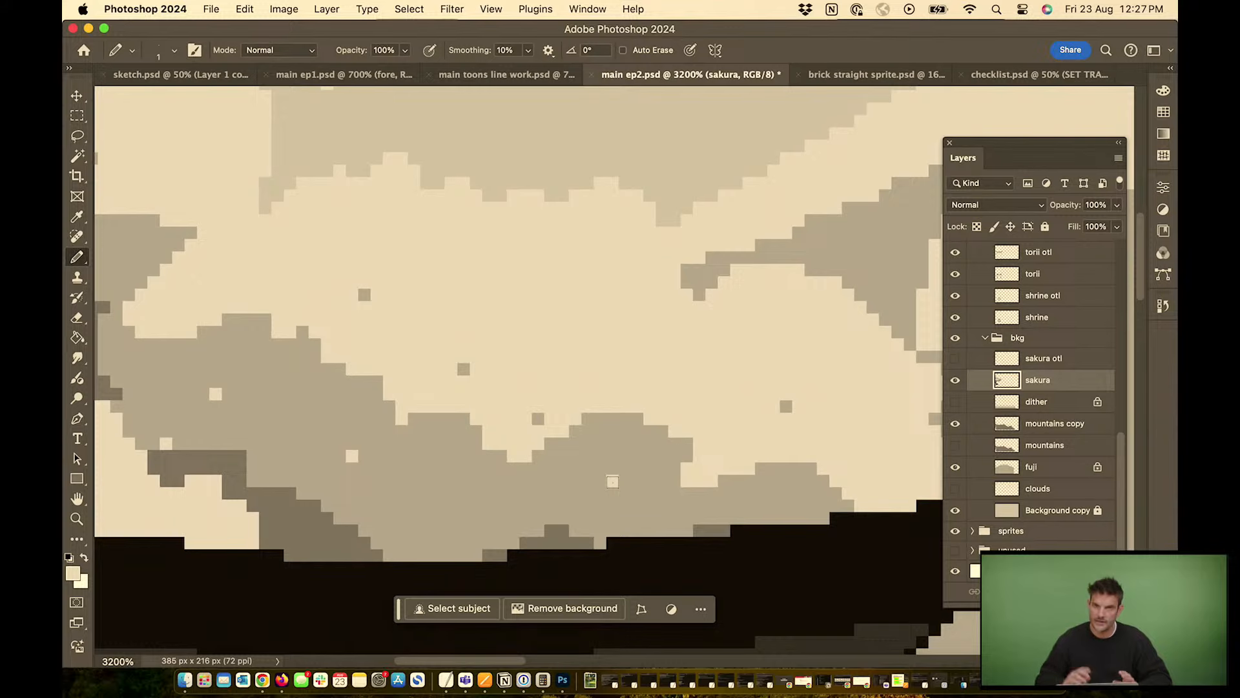
key("super+minus")
key("super+minus")
key("super+minus")
key("super+minus")
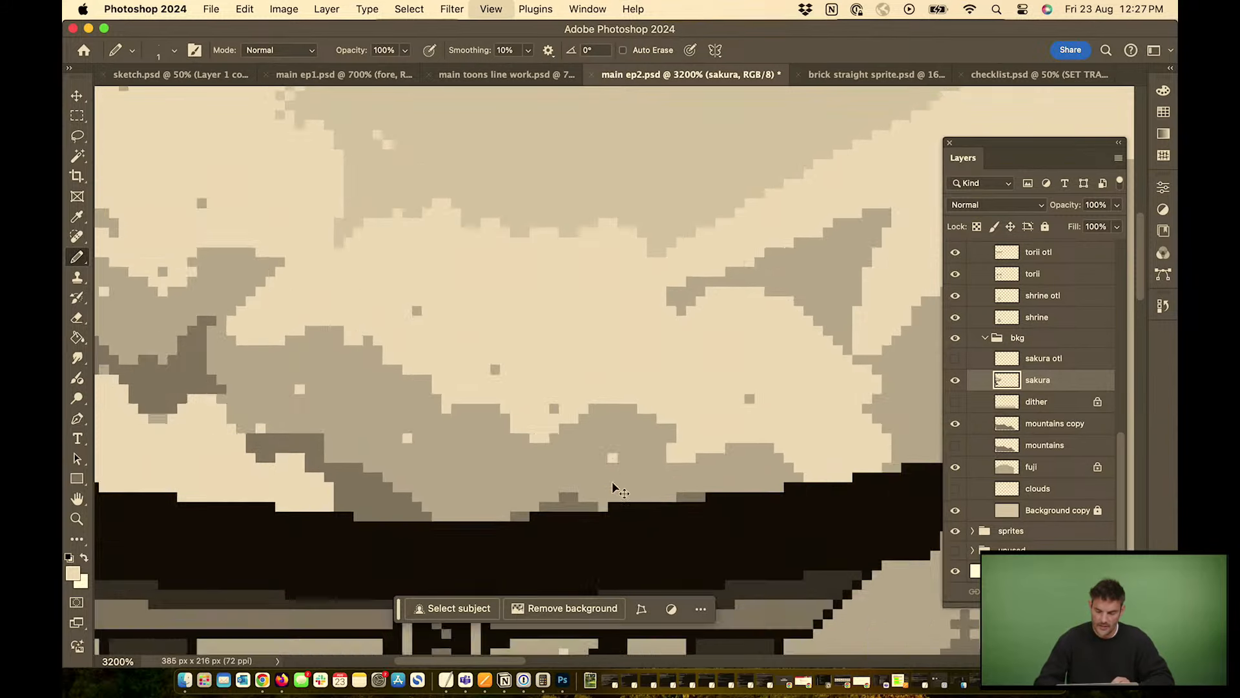
key("super+minus")
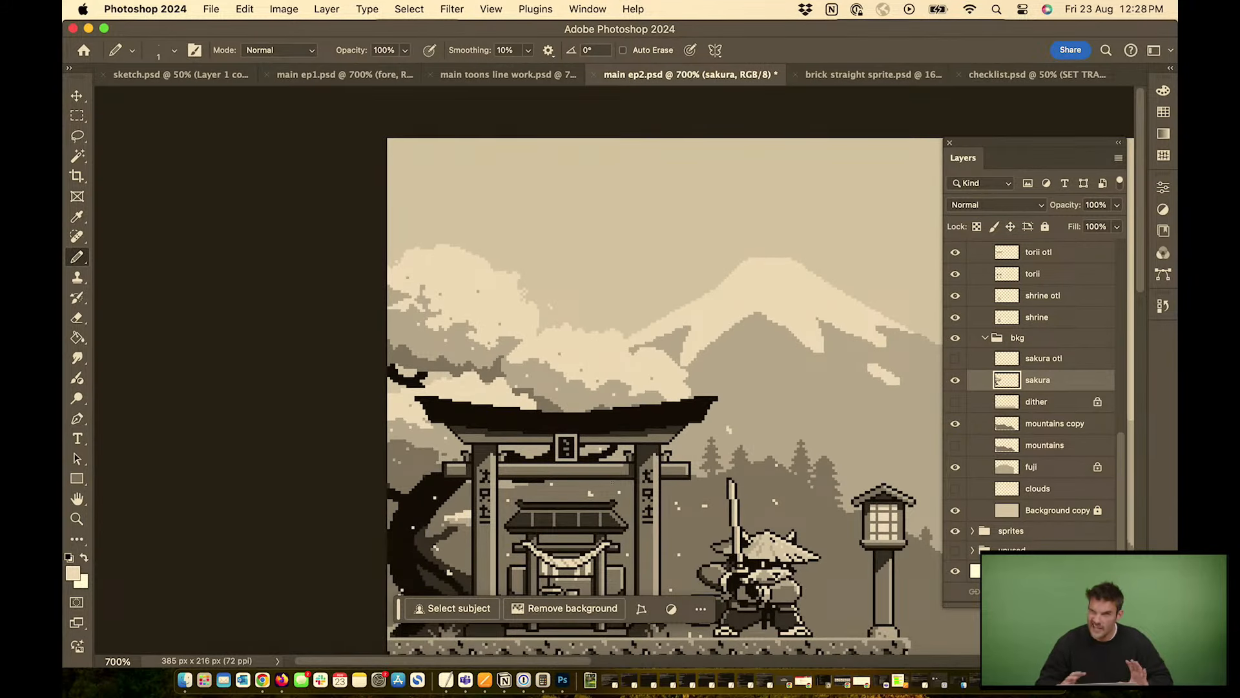
Draw small petal clusters and a larger light ring in the shaded sakura foliage just above the torii roof
key("super+plus")
key("super+plus")
key("super+plus")
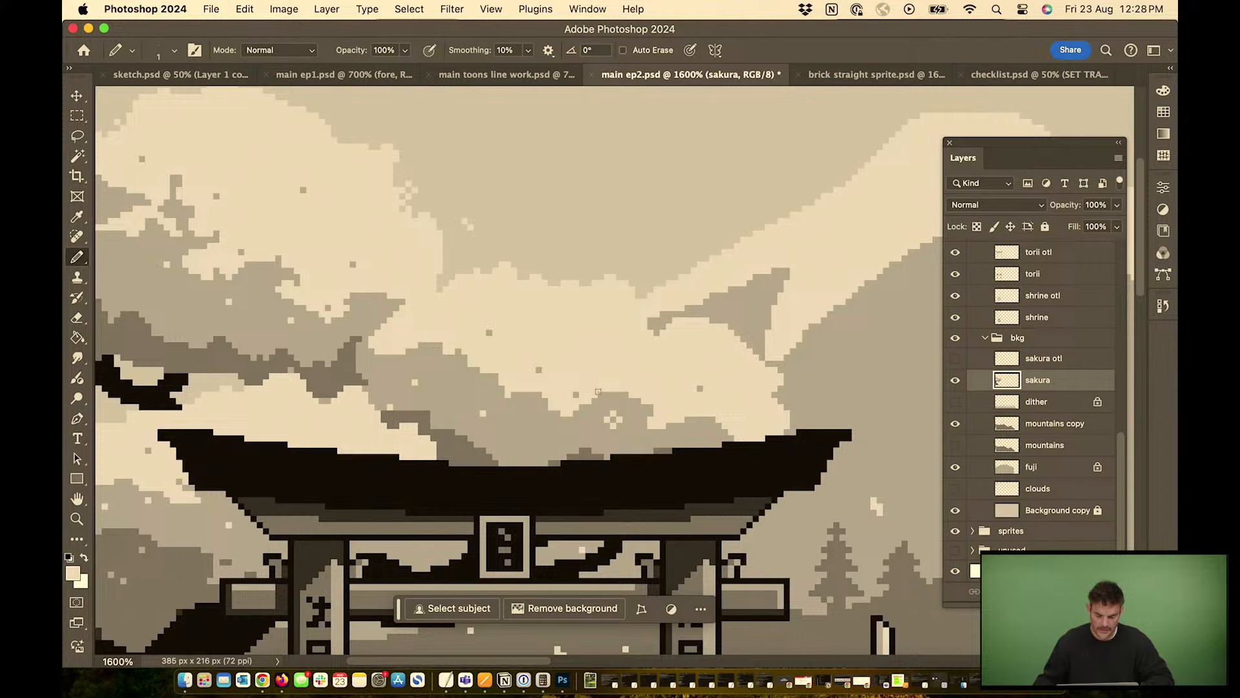
left_click_drag(535, 427, 534, 436)
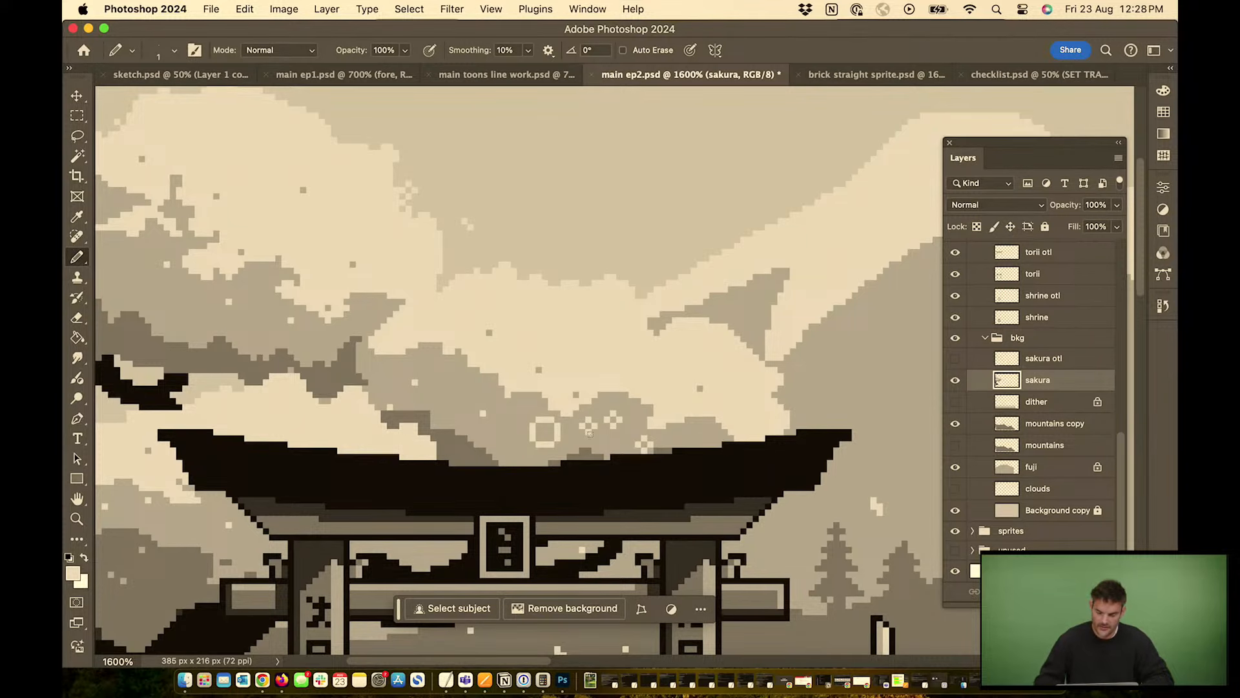
key("super+minus")
key("super+minus")
key("super+minus")
key("super+minus")
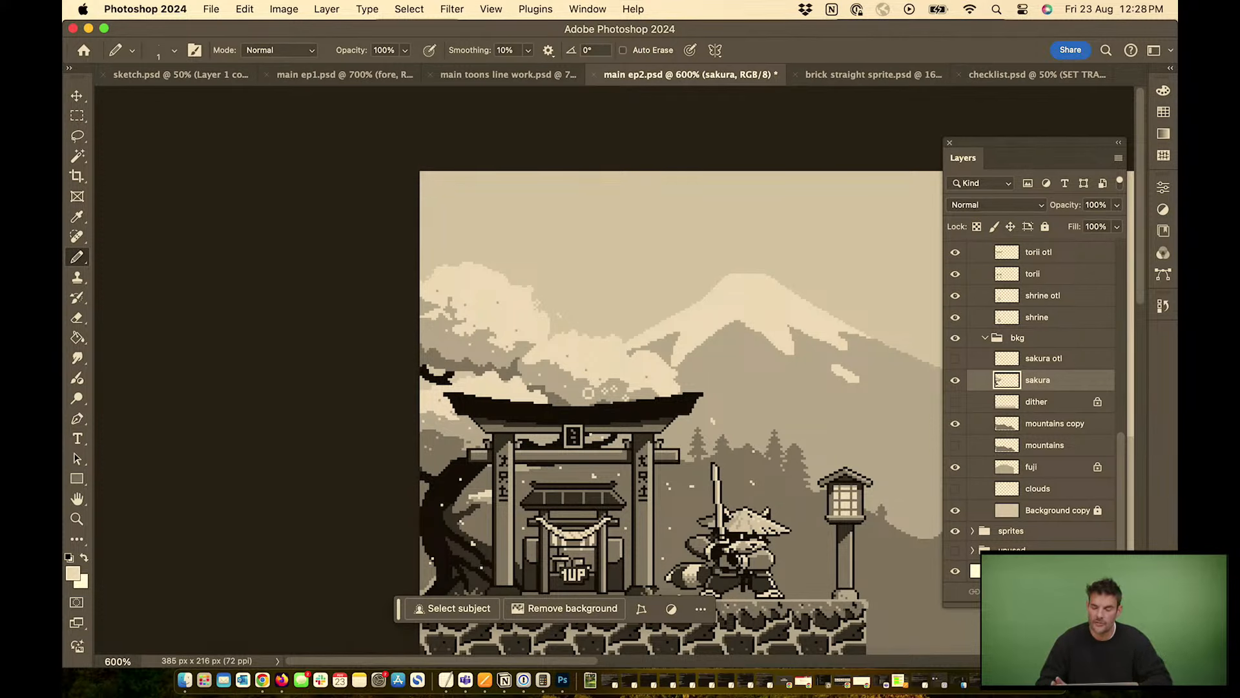
Undo the petal clusters and ring drawn above the torii roof
key("super+z")
key("super+z")
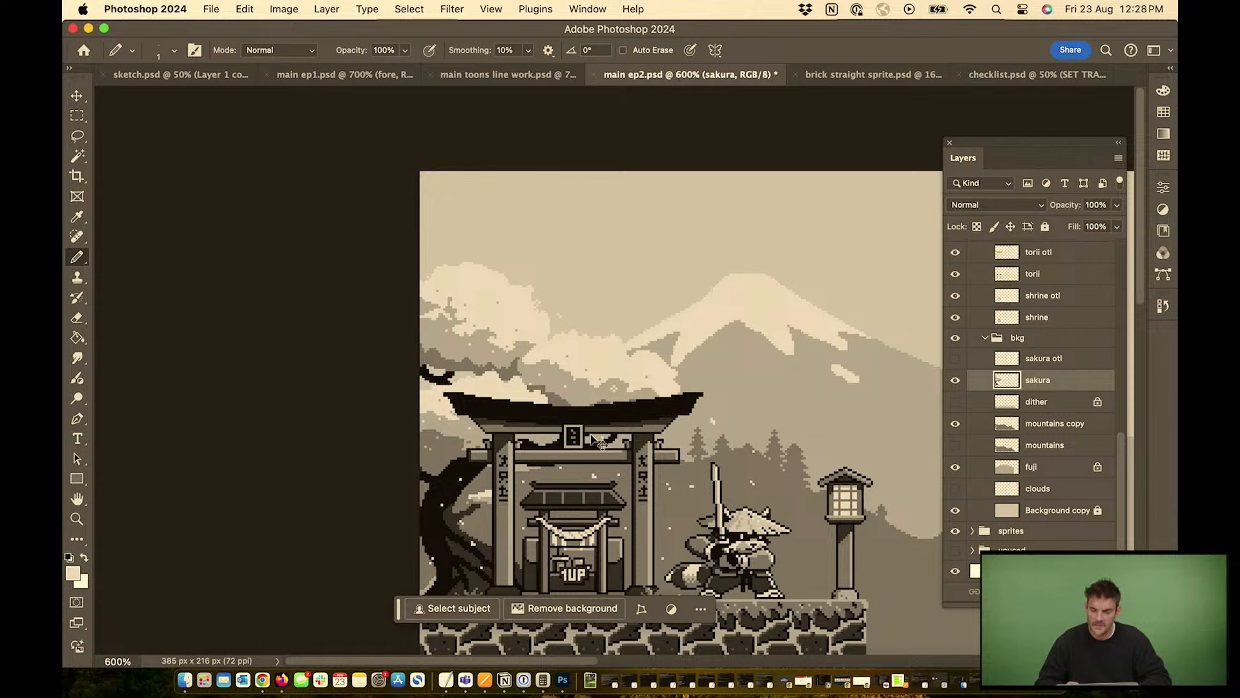
key("super+z")
key("super+z")
key("super+z")
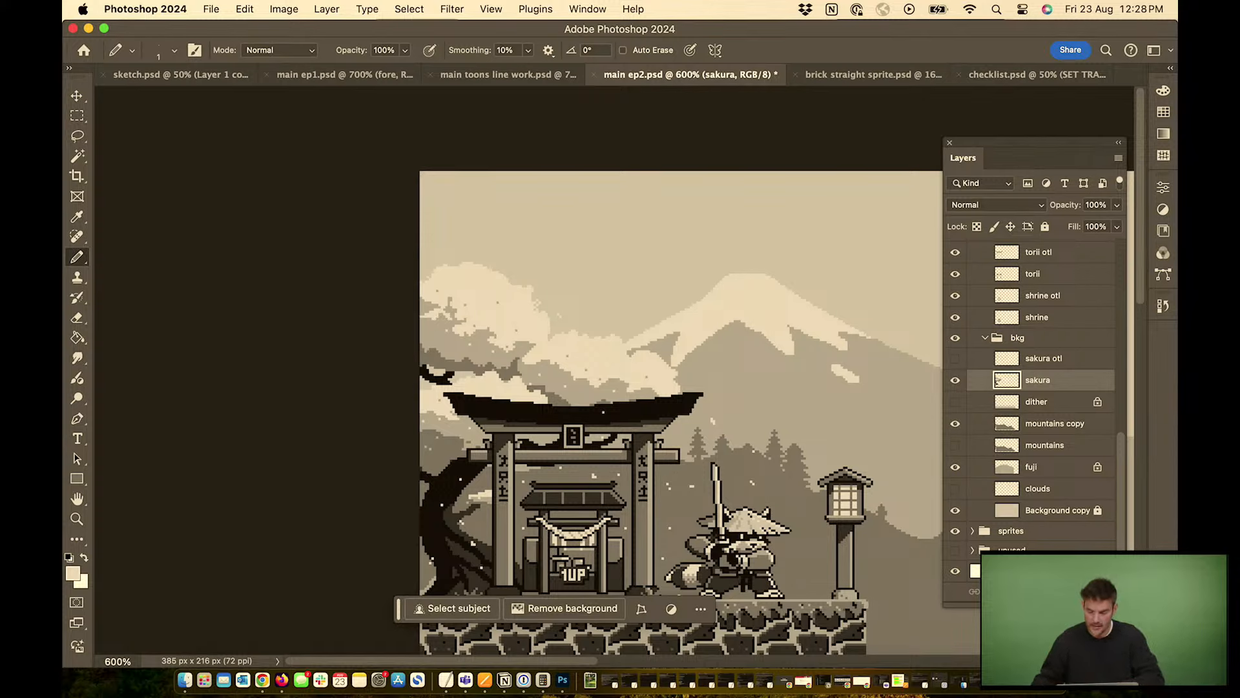
Enlarge the Pencil to 6 px and block in two light foliage shapes in the sky around Mount Fuji's peak
key("bracketright")
key("bracketright")
key("bracketright")
key("bracketright")
key("bracketright")
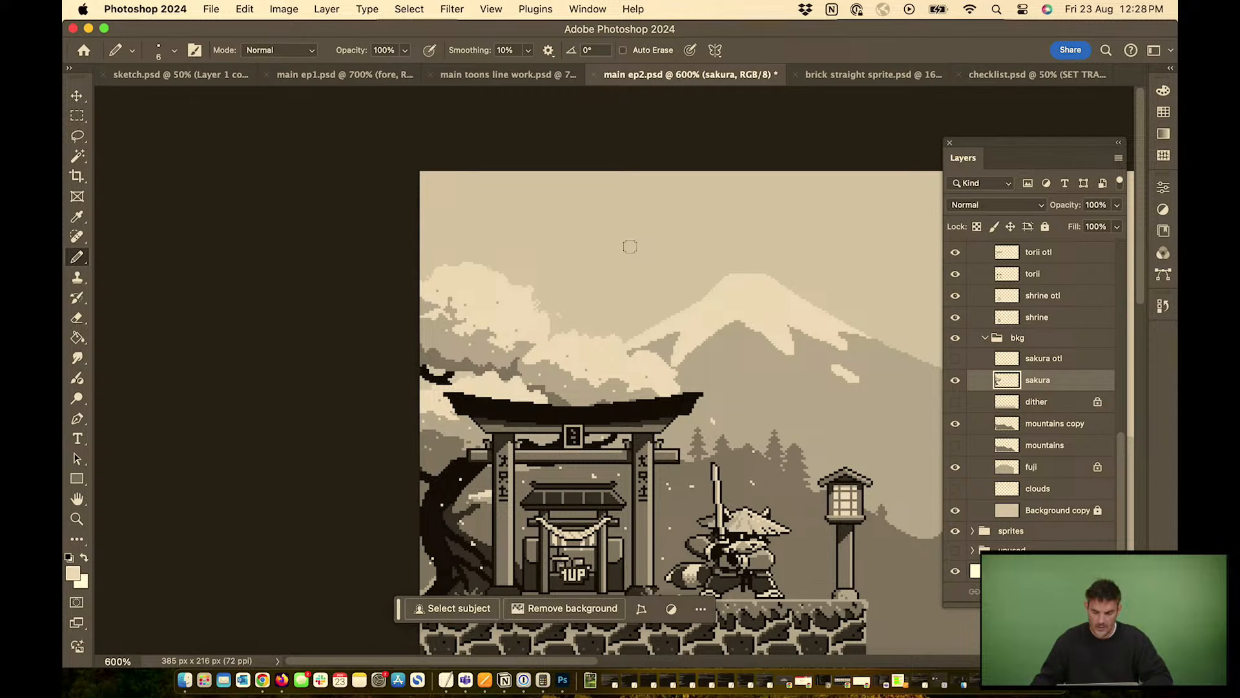
mouse_move(626, 234)
left_mouse_down()
mouse_move(625, 262)
mouse_move(686, 261)
left_mouse_up()
mouse_move(627, 233)
left_mouse_down()
mouse_move(681, 236)
mouse_move(680, 256)
mouse_move(641, 245)
mouse_move(713, 284)
mouse_move(778, 282)
mouse_move(751, 259)
mouse_move(715, 267)
mouse_move(765, 271)
left_mouse_up()
Reset to the default colors and draw a thick black trunk with branches beneath the light foliage blocks
key("d")
mouse_move(656, 276)
left_mouse_down()
mouse_move(657, 305)
mouse_move(742, 297)
mouse_move(696, 349)
mouse_move(696, 372)
left_mouse_up()
left_click_drag(684, 315, 692, 354)
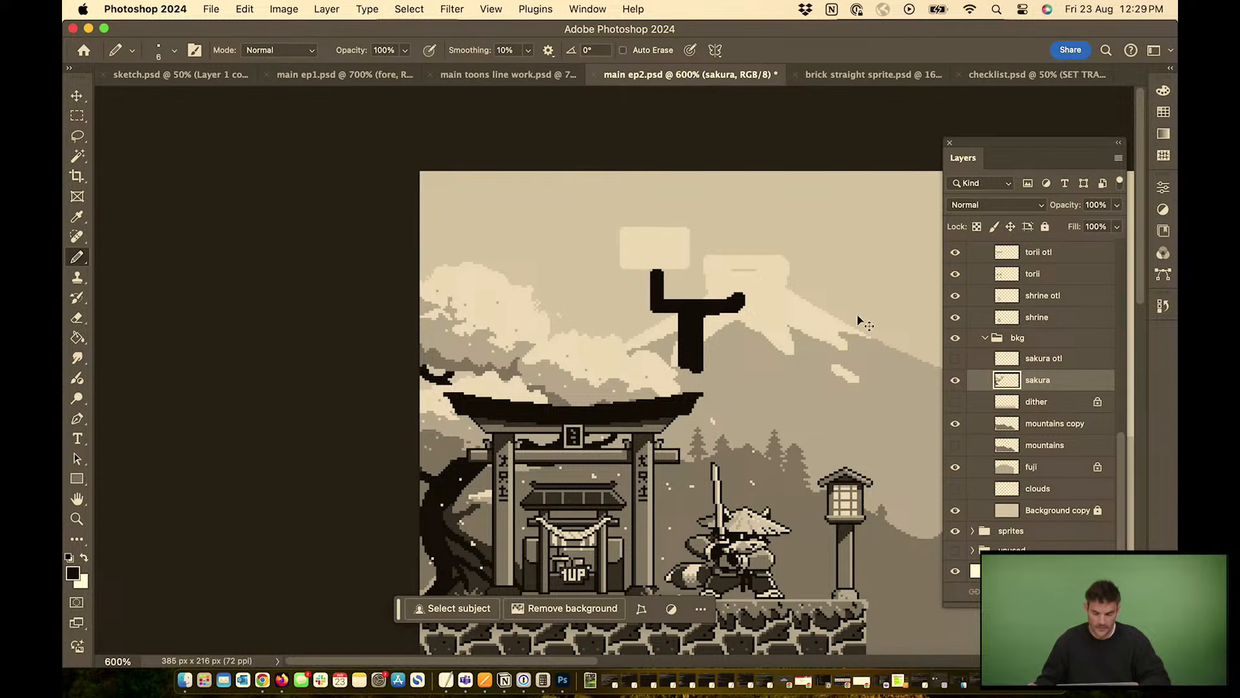
Undo the demonstration tree's trunk, branches and foliage blocks
key("super+z")
key("super+z")
key("super+z")
key("super+z")
key("super+z")
key("super+z")
key("super+z")
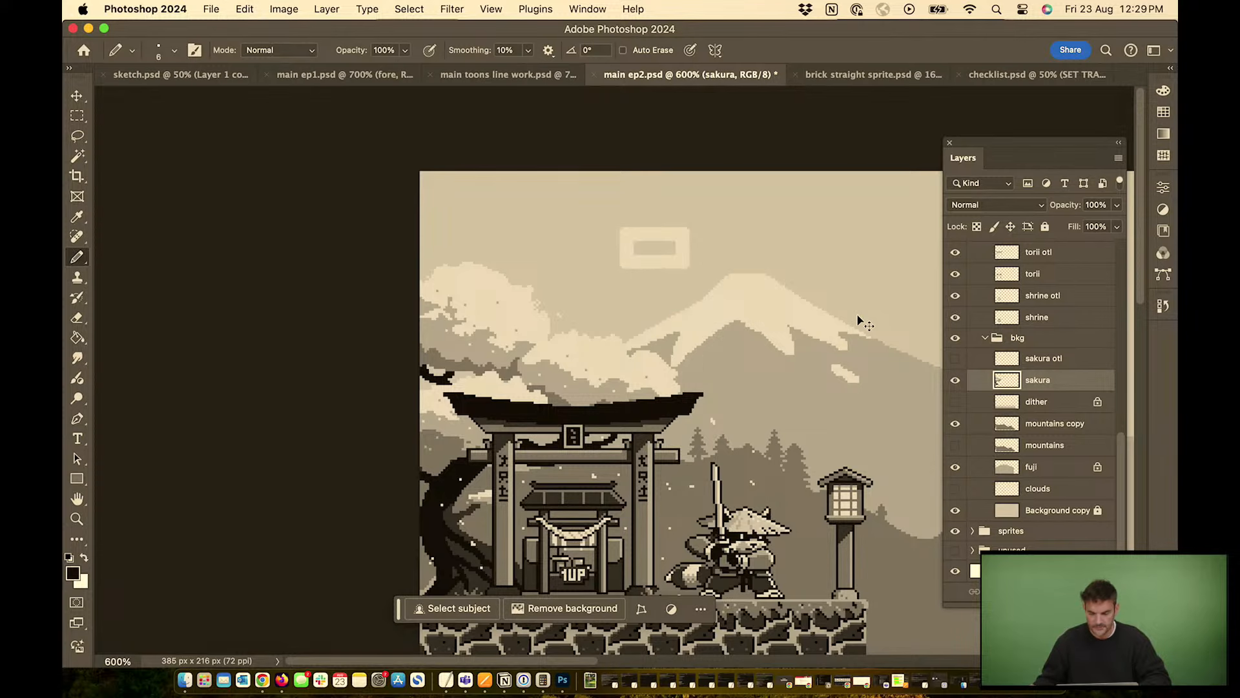
key("super+z")
key("super+z")
key("super+z")
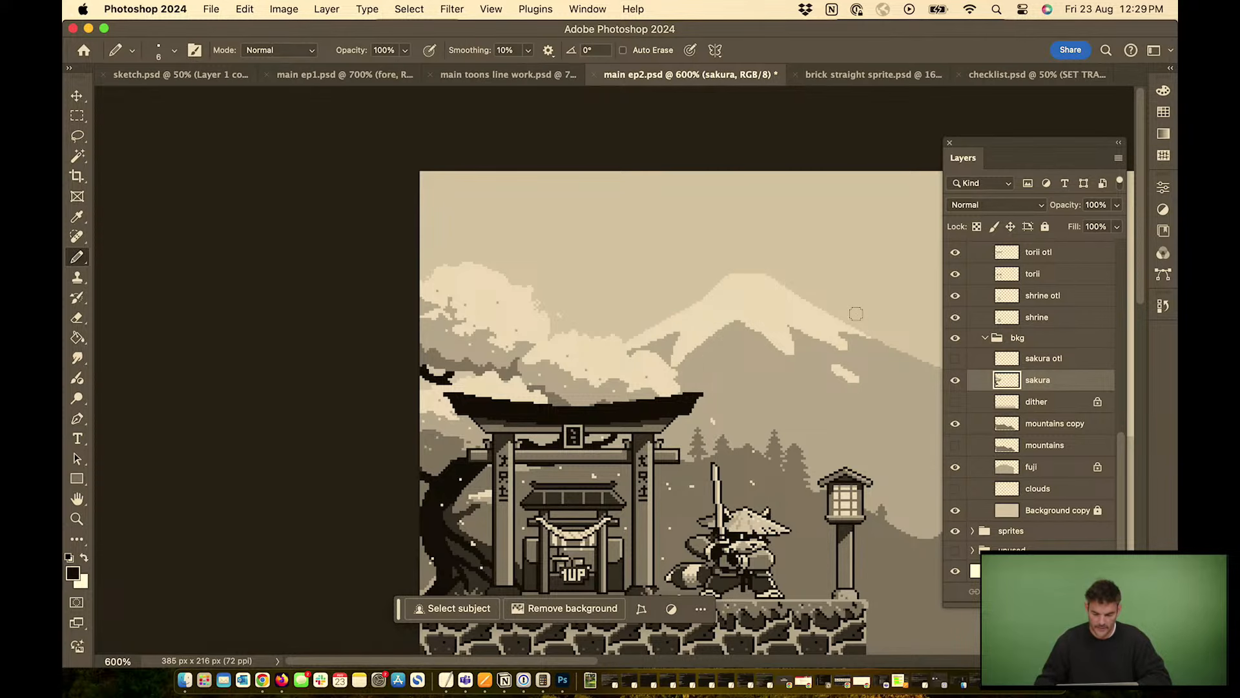
Expand the castle group and show the wall str8 copy 2 layer to add the first tiled wall section
left_click_drag(747, 321, 435, 277)
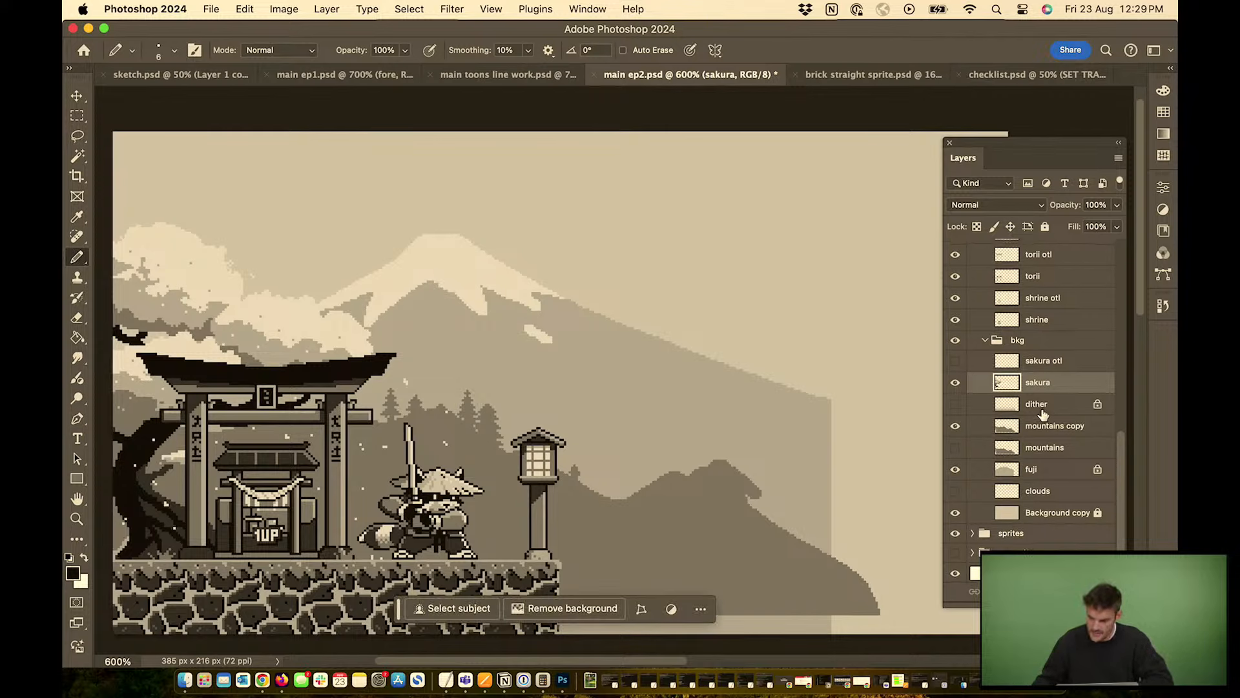
left_click_drag(1122, 429, 1115, 321)
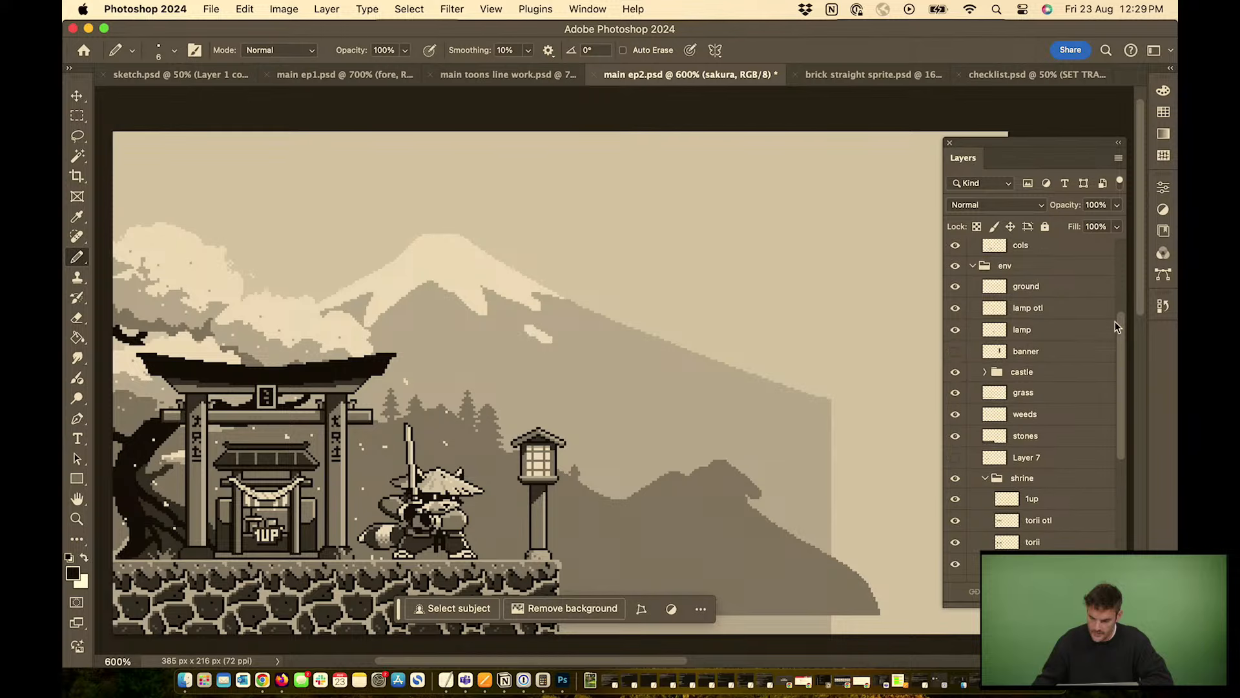
left_click(984, 372)
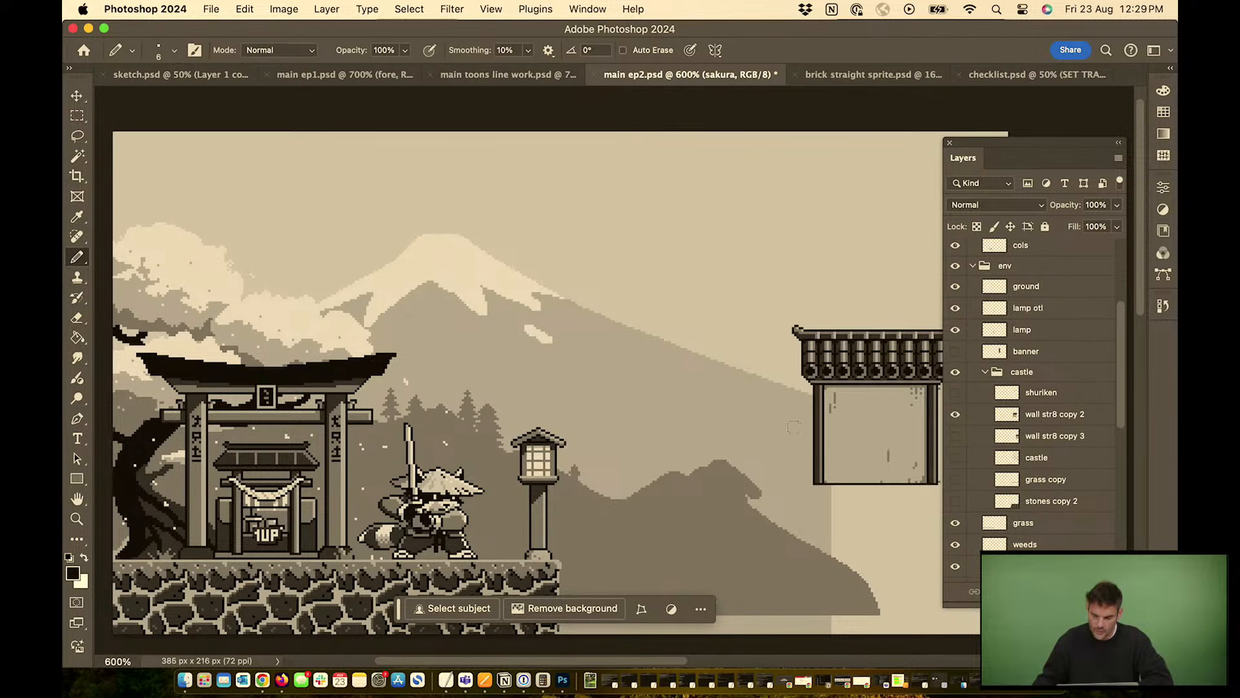
Show the wall str8 copy 3 layer and move it into line as a continuation of the first tiled wall section
scroll(793, 427, "right", 5)
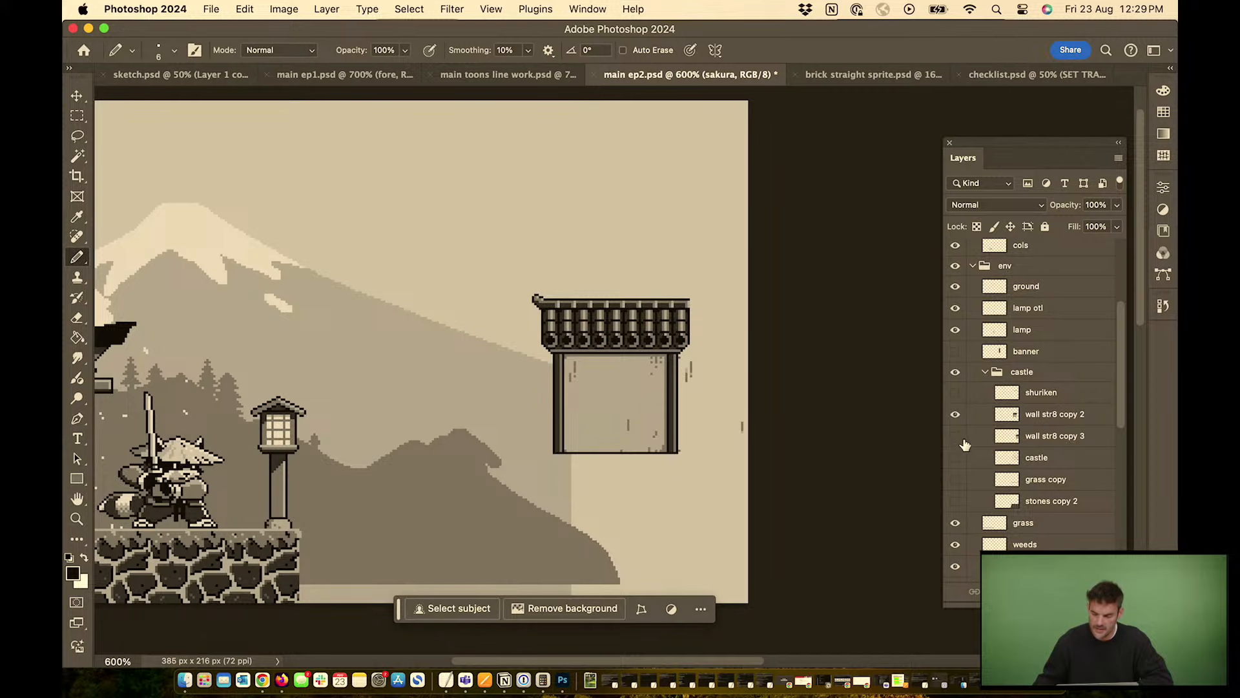
left_click(952, 438)
key("v")
mouse_move(719, 401)
left_mouse_down()
mouse_move(734, 381)
mouse_move(741, 398)
mouse_move(715, 388)
left_mouse_up()
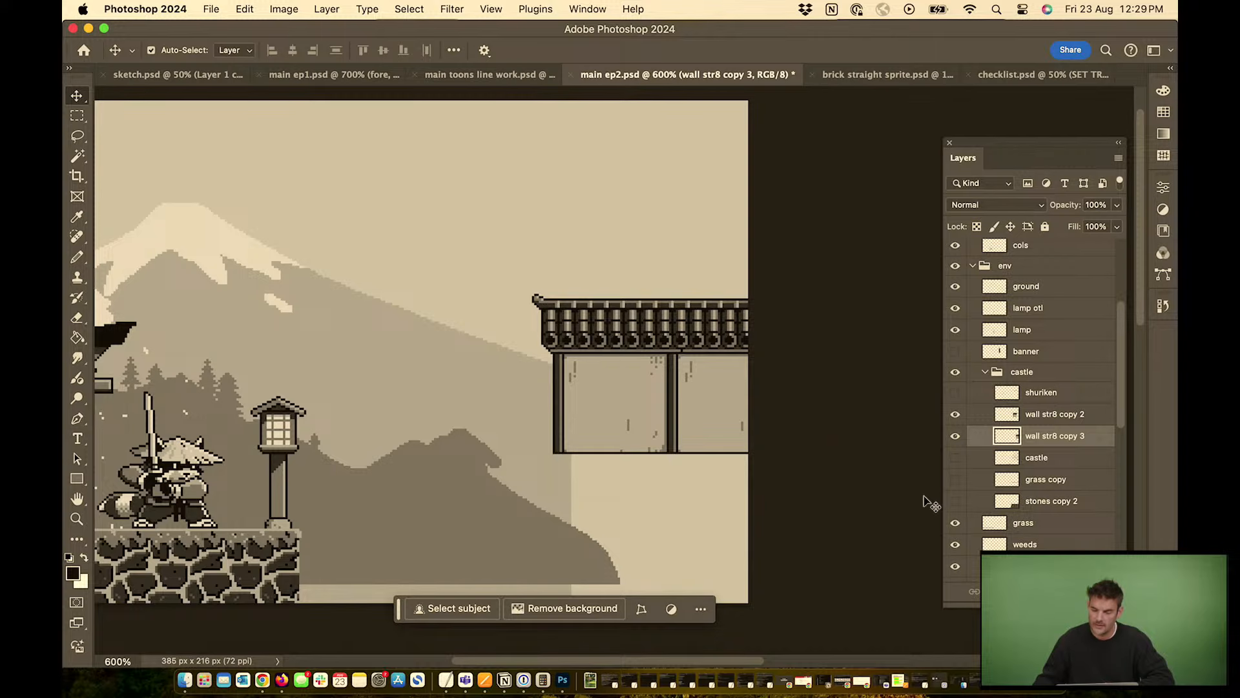
Show the stones copy 2 and grass copy layers to add a grass-topped stone base beneath the castle wall
left_click(956, 502)
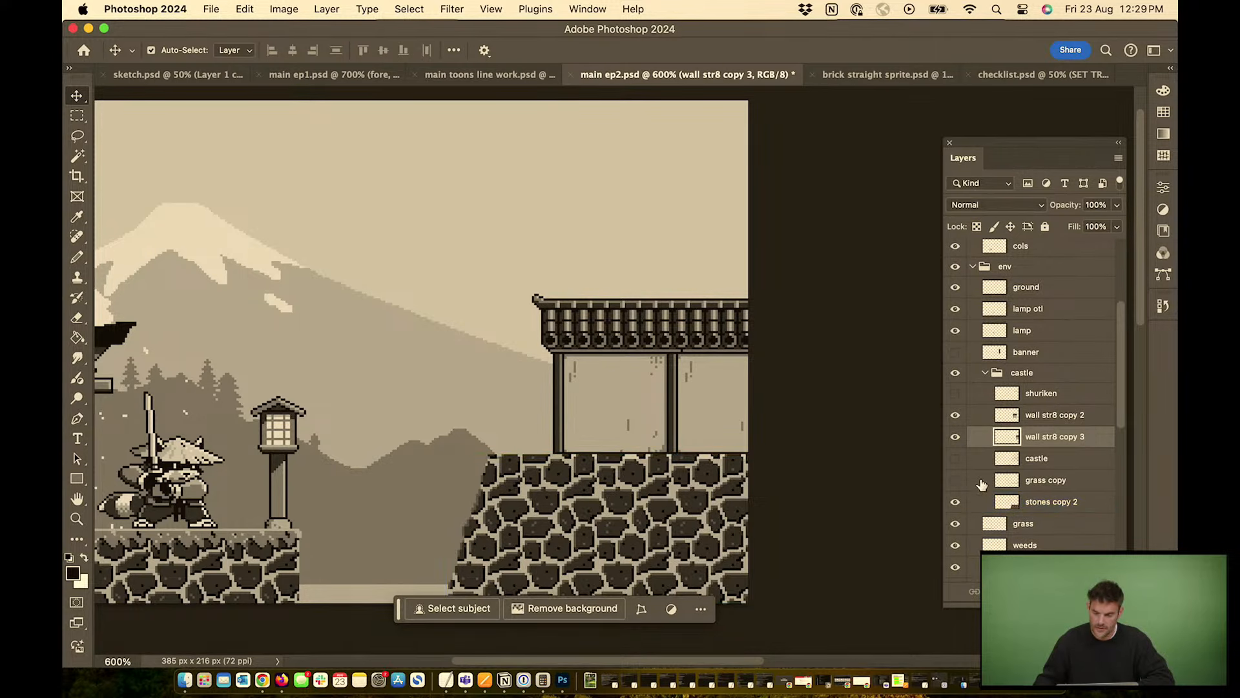
left_click(956, 483)
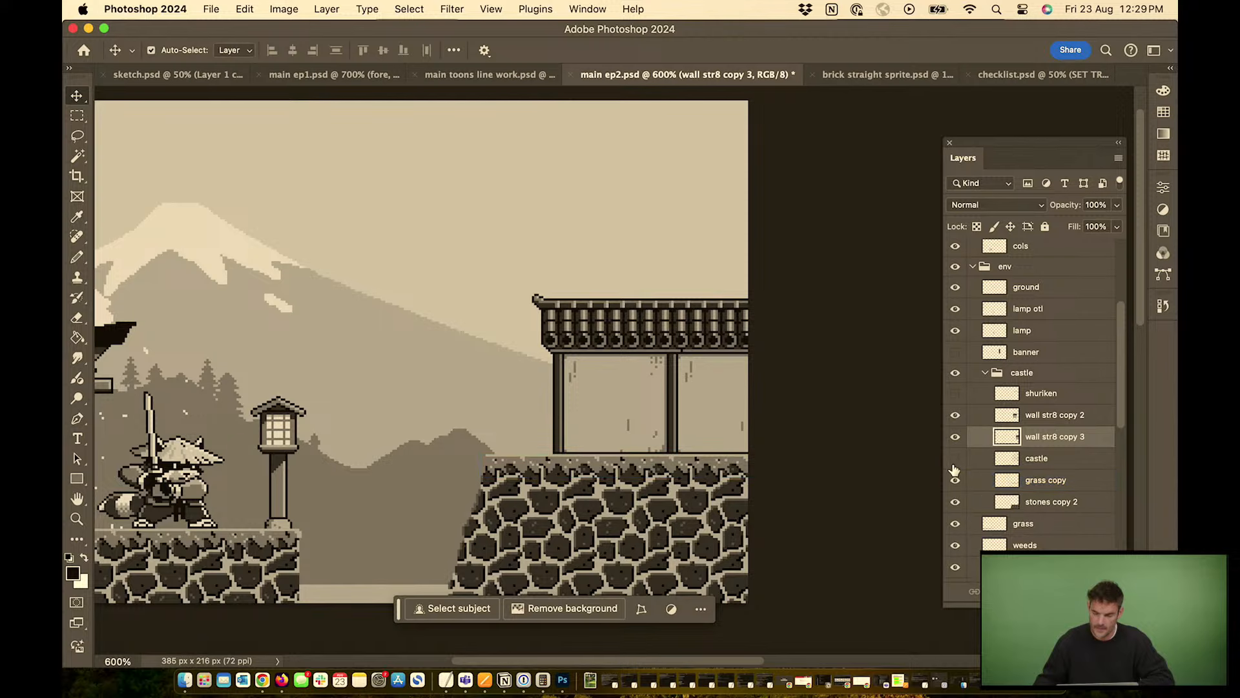
Preview the castle line-art layer, hide it again, and examine the castle wall and stone base within the whole scene
left_click(956, 459)
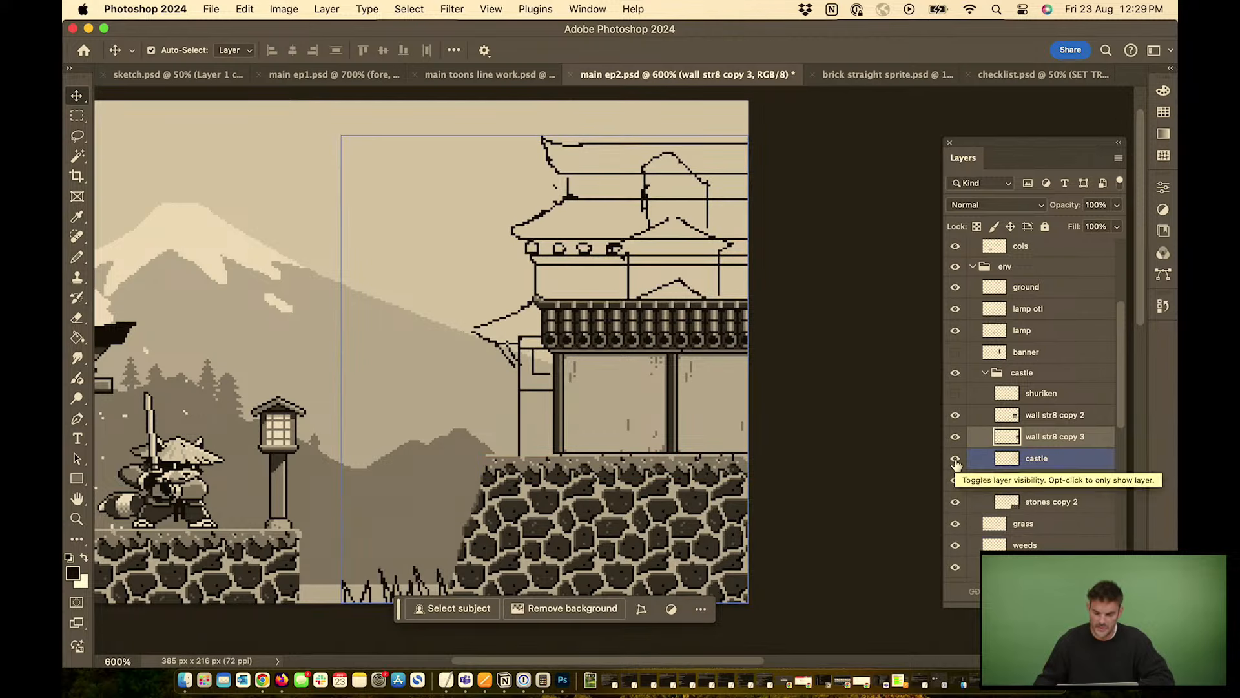
left_click(955, 460)
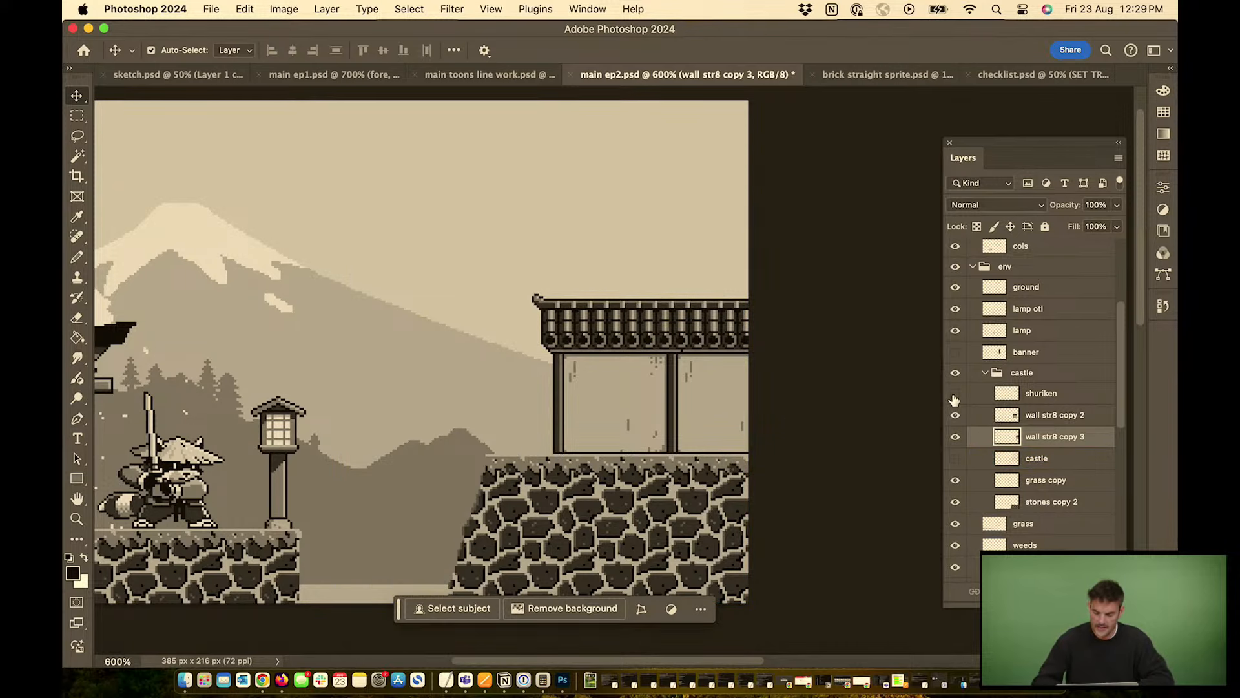
key("super+minus")
key("super+minus")
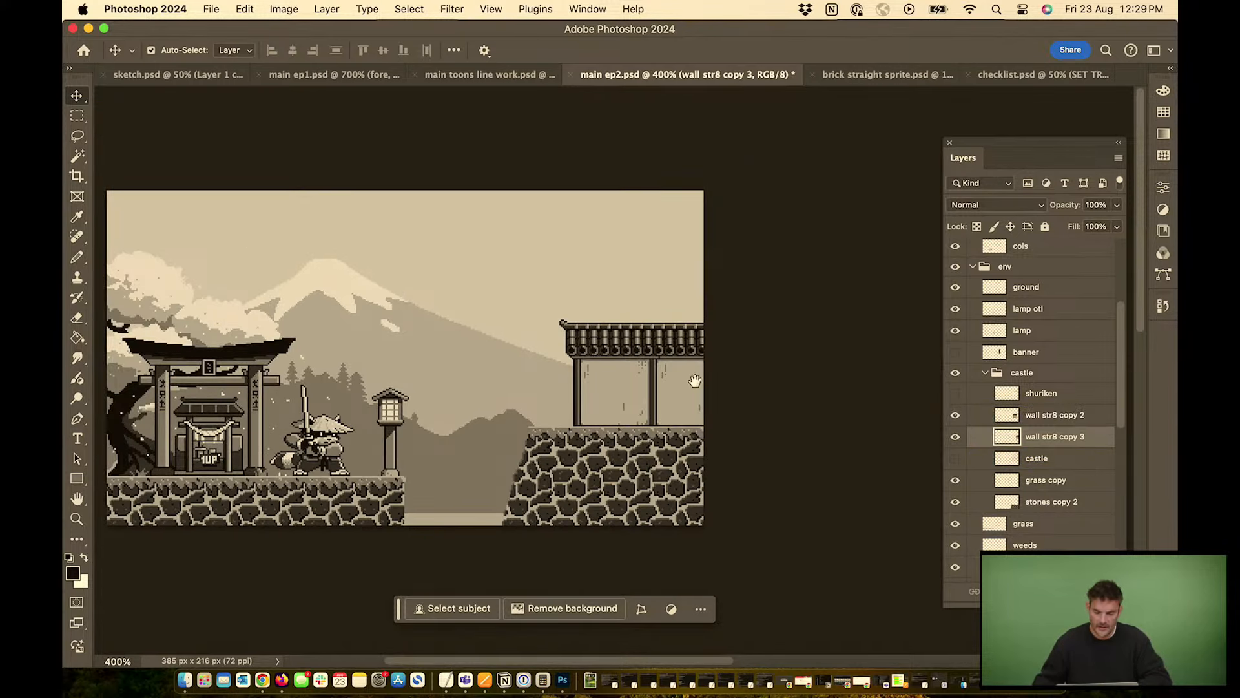
left_click_drag(694, 381, 799, 371)
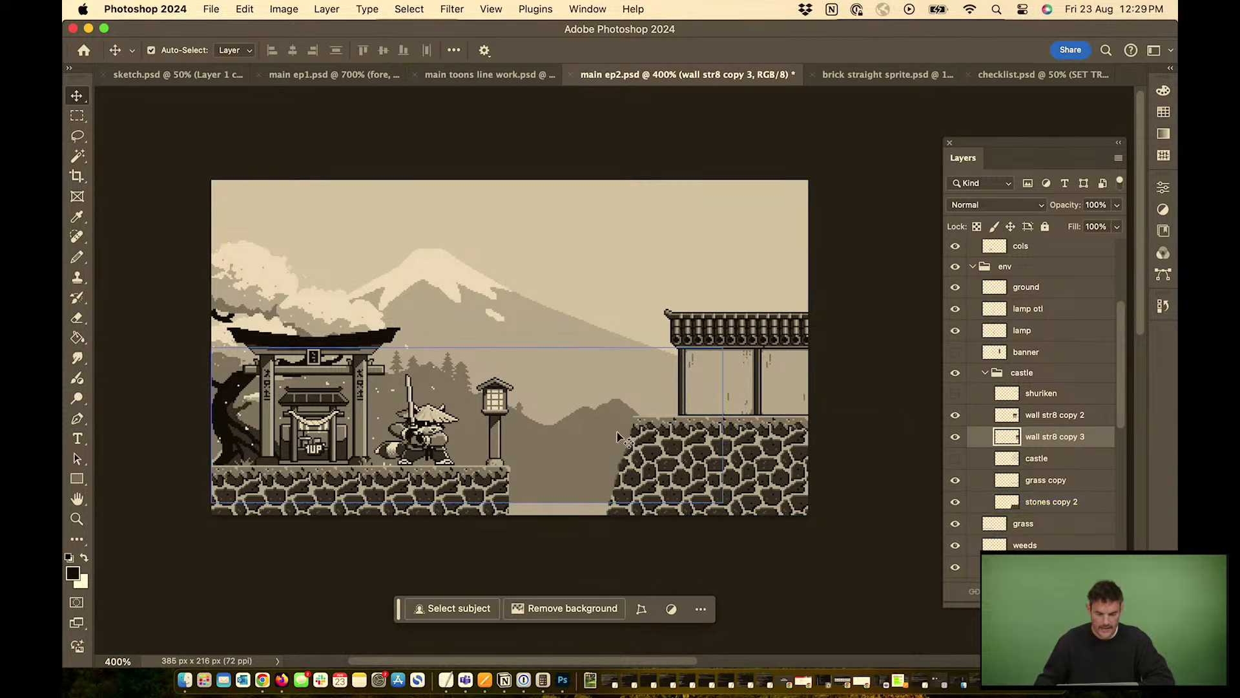
key("super+equal")
key("super+equal")
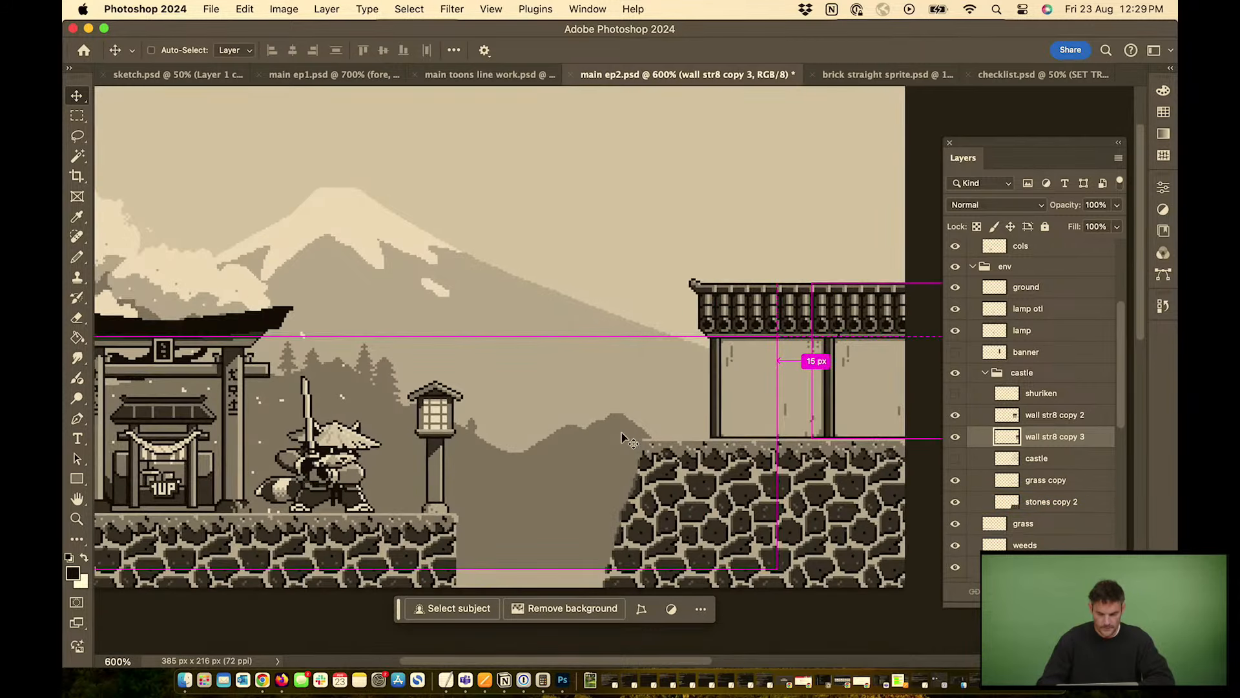
Switch to full-screen view with the whole scene visible and show the locked dither layer in the bkg group
left_click_drag(517, 321, 692, 362)
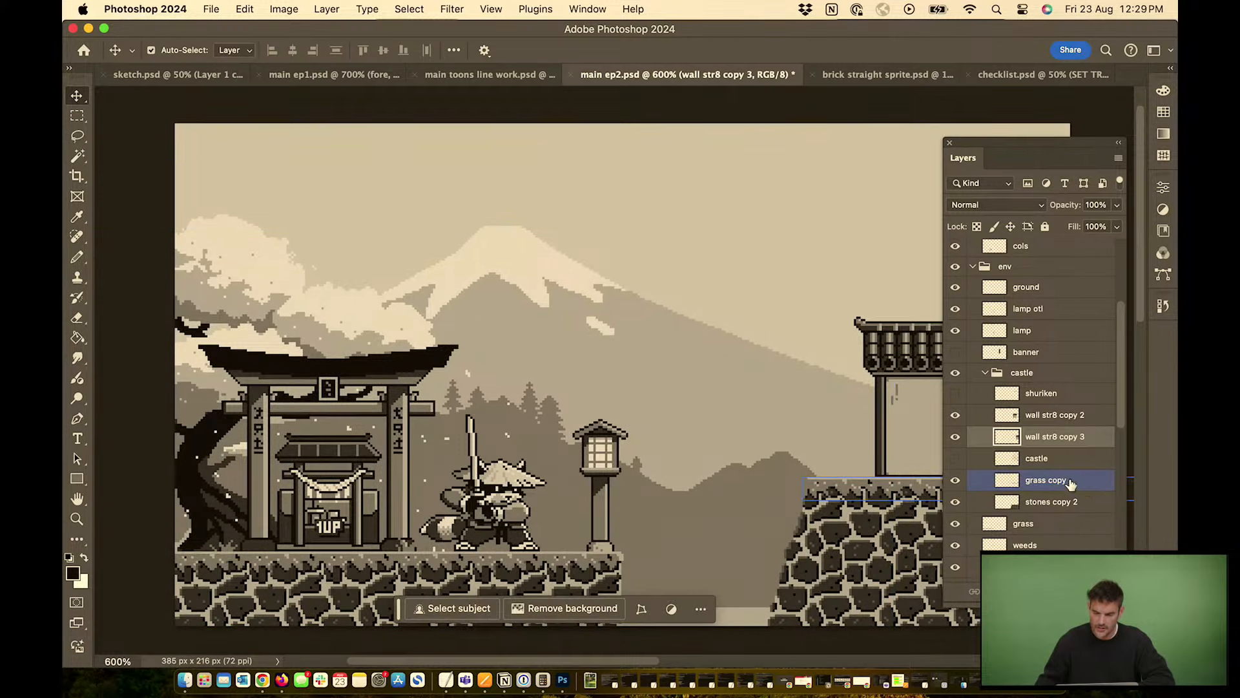
key("super+minus")
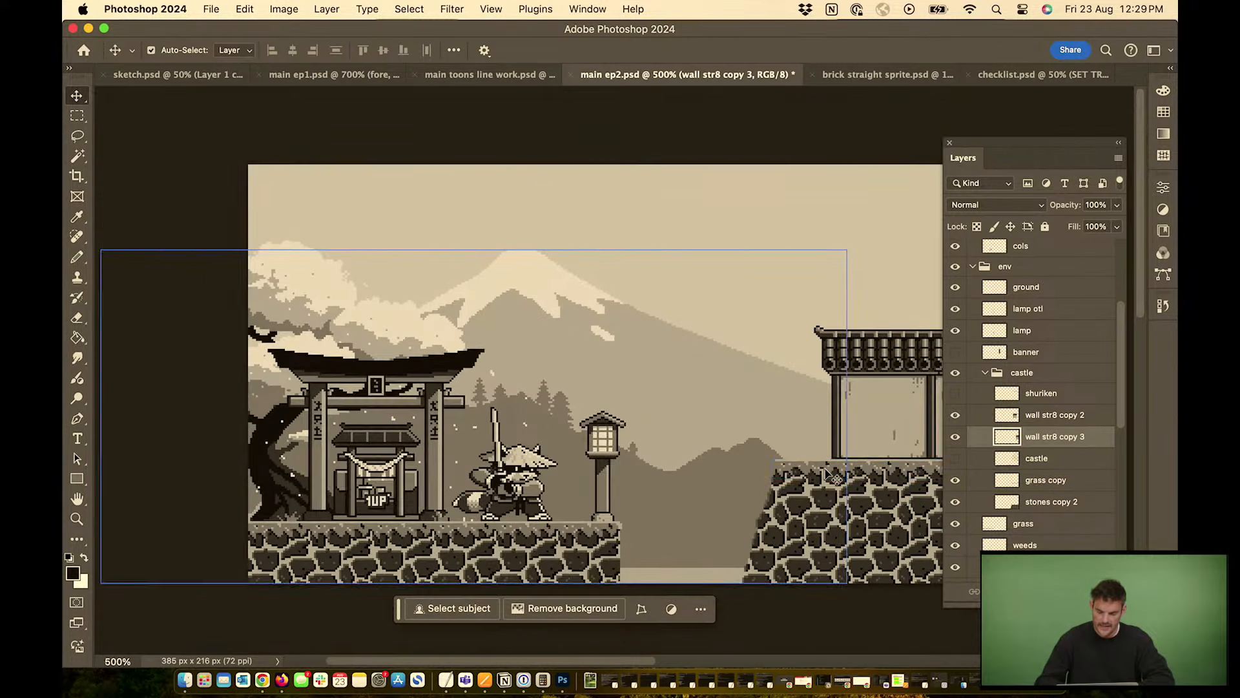
left_click_drag(615, 407, 523, 370)
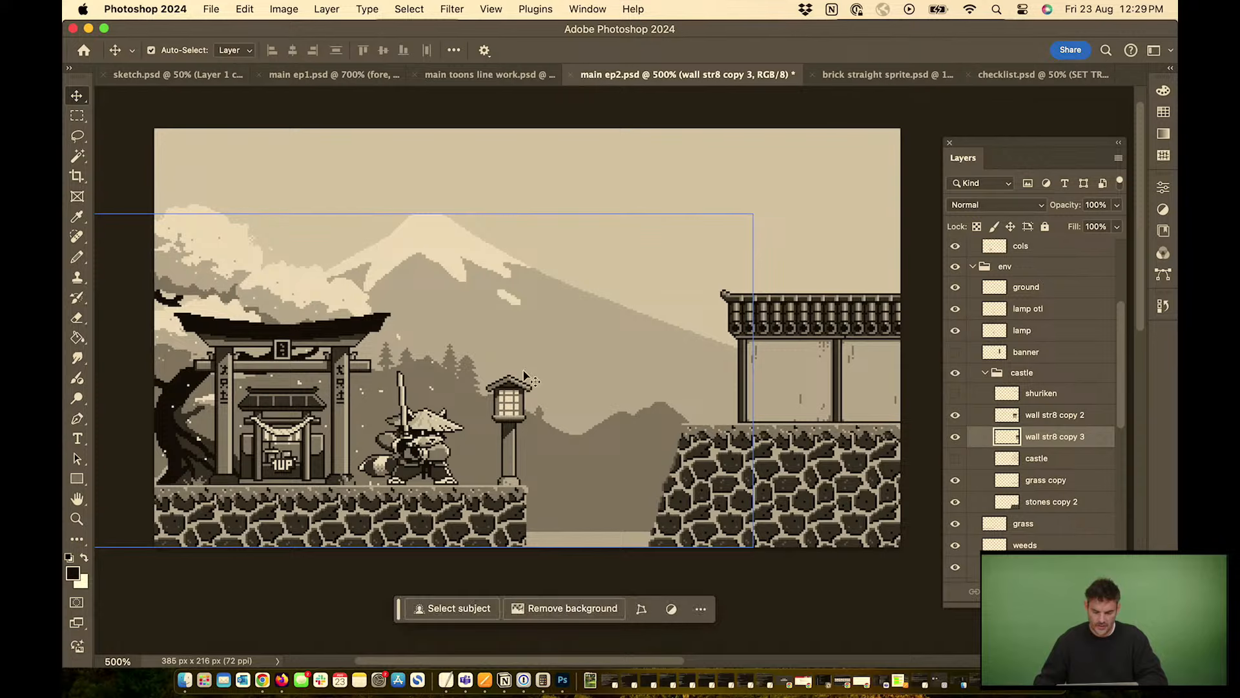
key("f")
left_click_drag(687, 383, 611, 387)
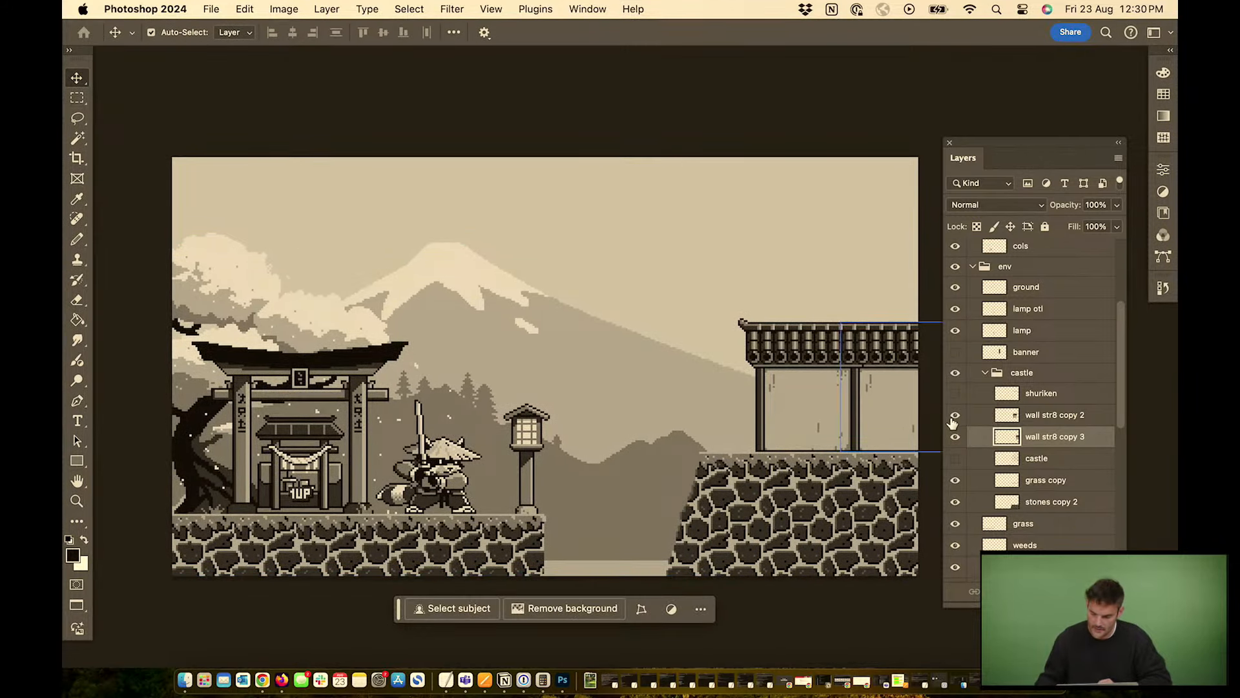
left_click_drag(1121, 379, 1135, 535)
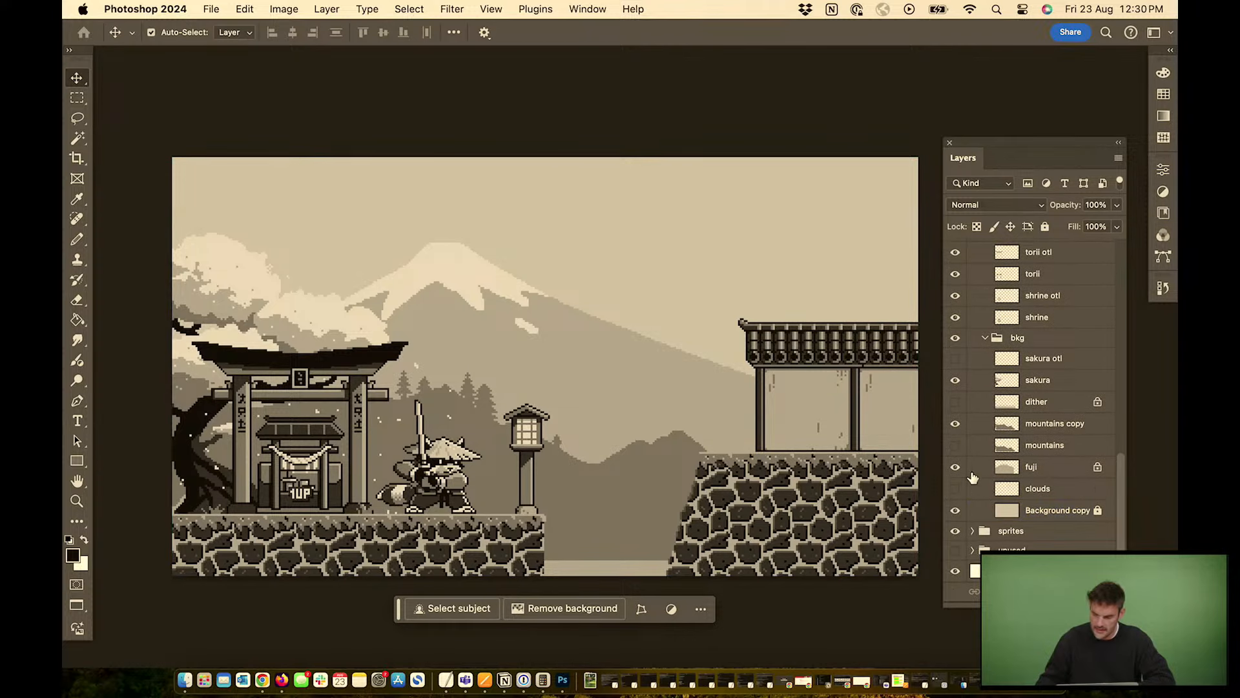
left_click(955, 404)
left_click(603, 105)
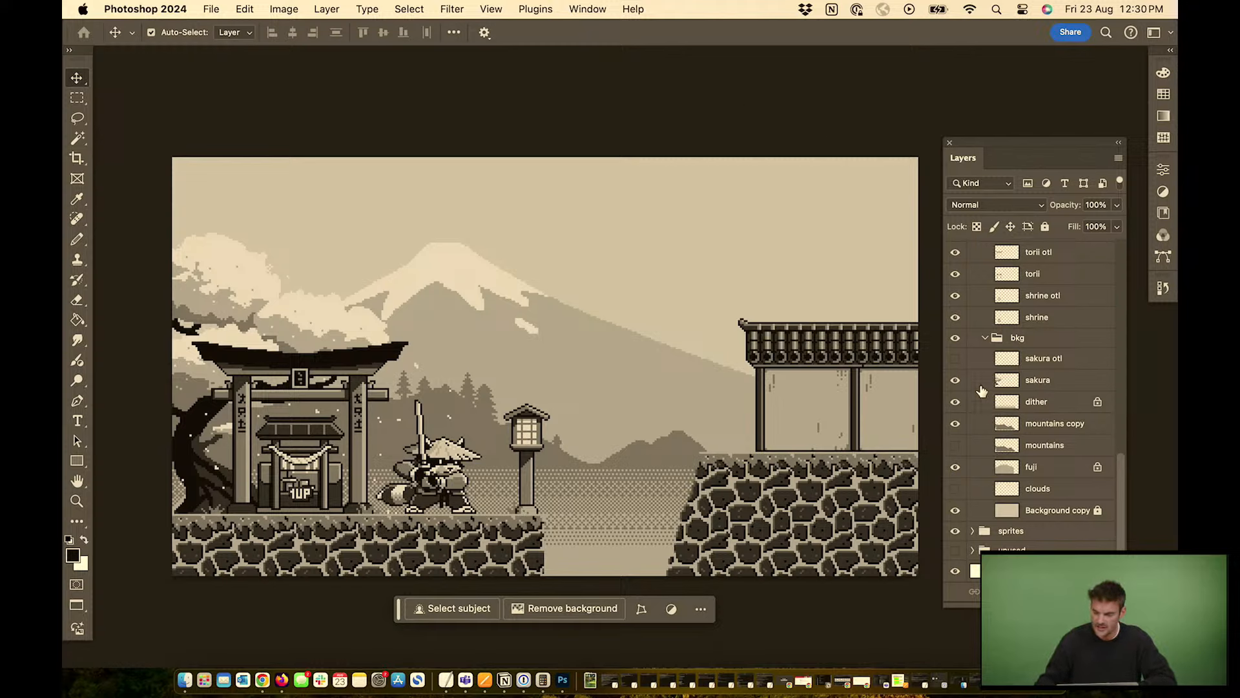
Examine the dither gradient between the two stone bases up close, beneath the distant mountains
left_click(1040, 424)
left_click(957, 471)
left_click(955, 405)
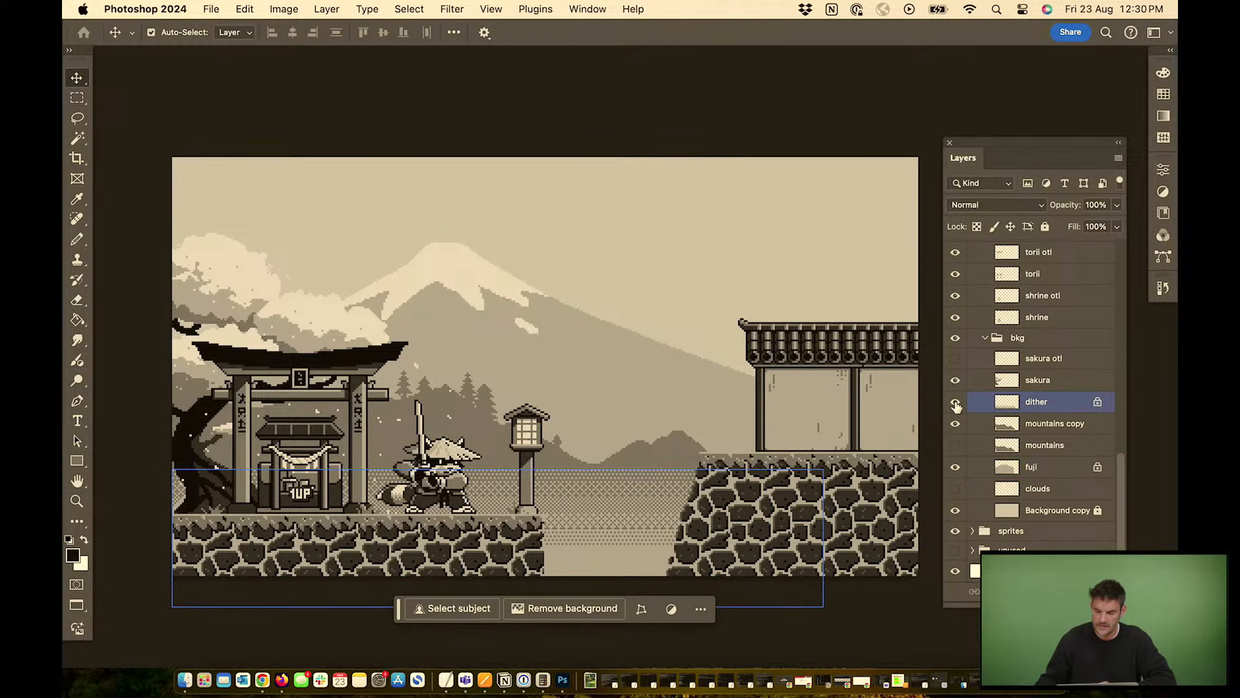
key("super+equal")
key("super+equal")
key("super+equal")
left_click(766, 417)
left_click_drag(767, 418, 609, 80)
left_click_drag(778, 569, 735, 346)
left_click(736, 347)
left_click(1009, 402)
left_click(975, 383)
left_click(972, 404)
left_click(961, 466)
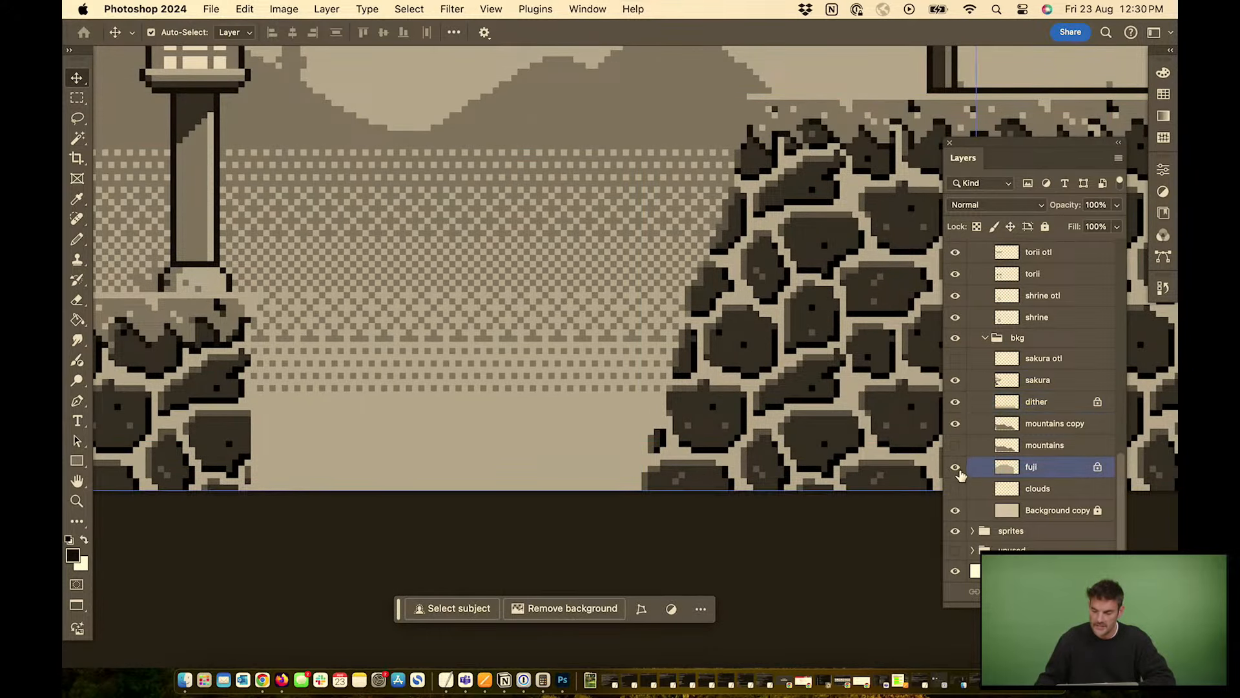
Hide the dither layer in the bkg group and expand the sprites group to reach its source tiles
left_click(952, 403)
left_click(951, 417)
left_click(955, 403)
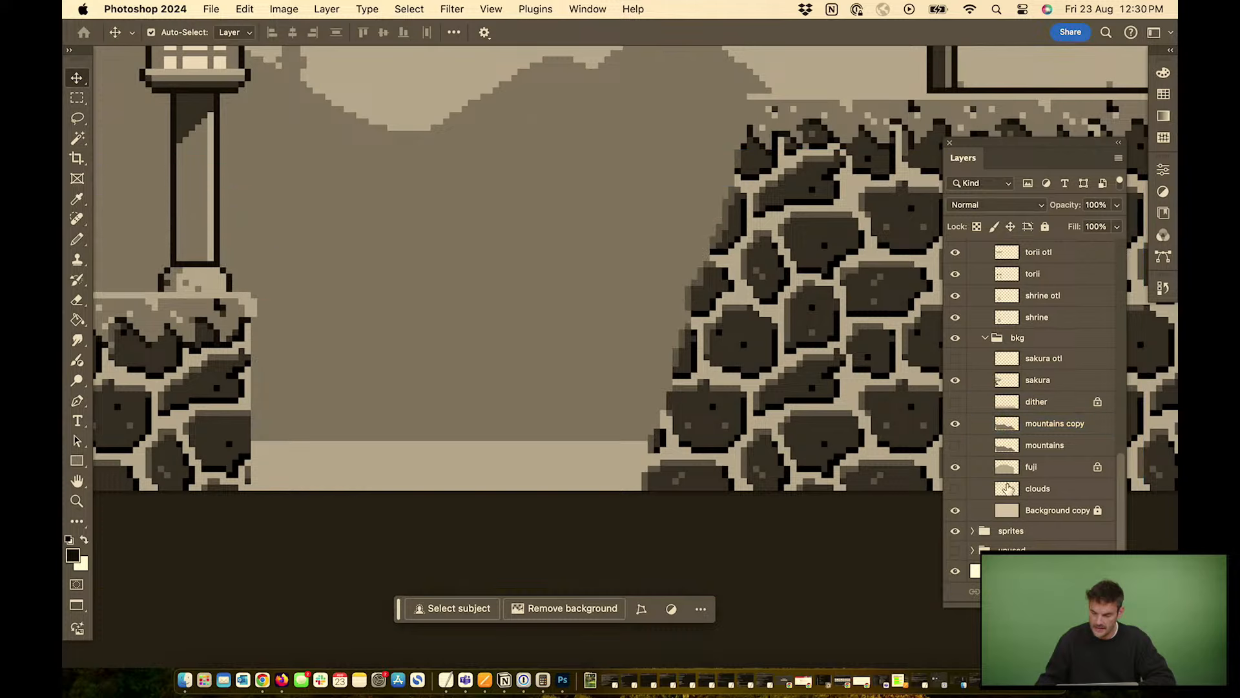
left_click(973, 530)
left_click_drag(1122, 440, 1119, 501)
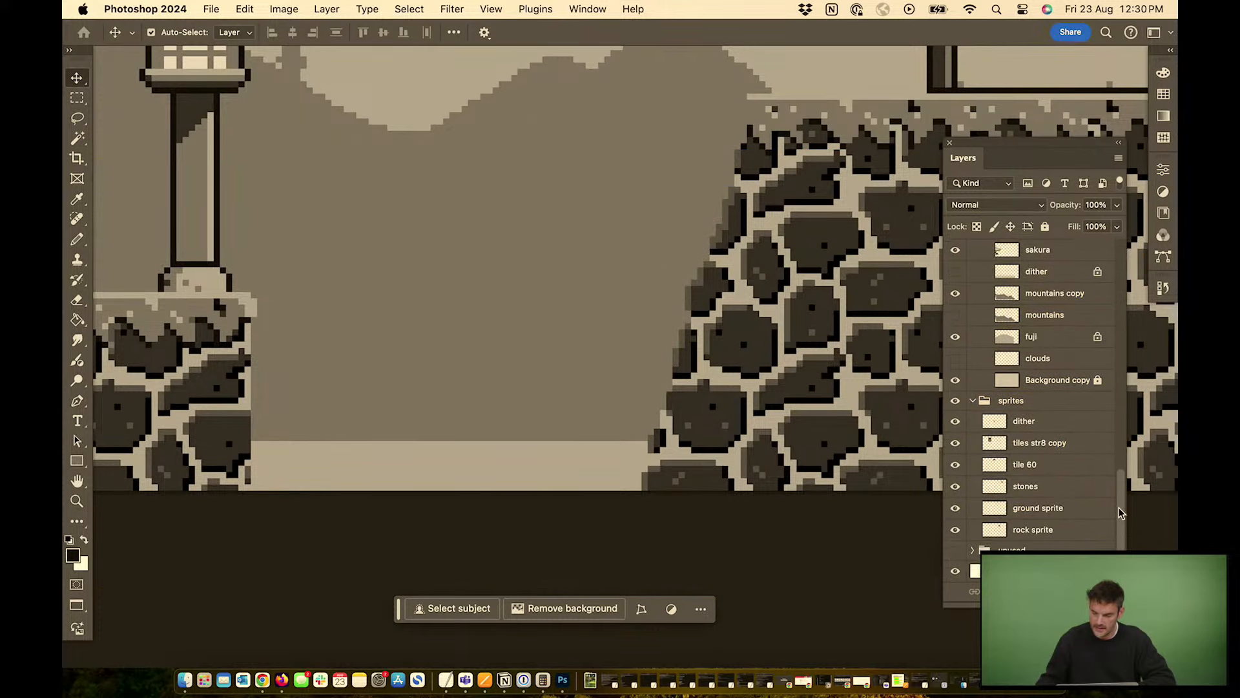
left_click(1047, 510)
left_click(1017, 524)
left_click(1017, 510)
left_click(1016, 471)
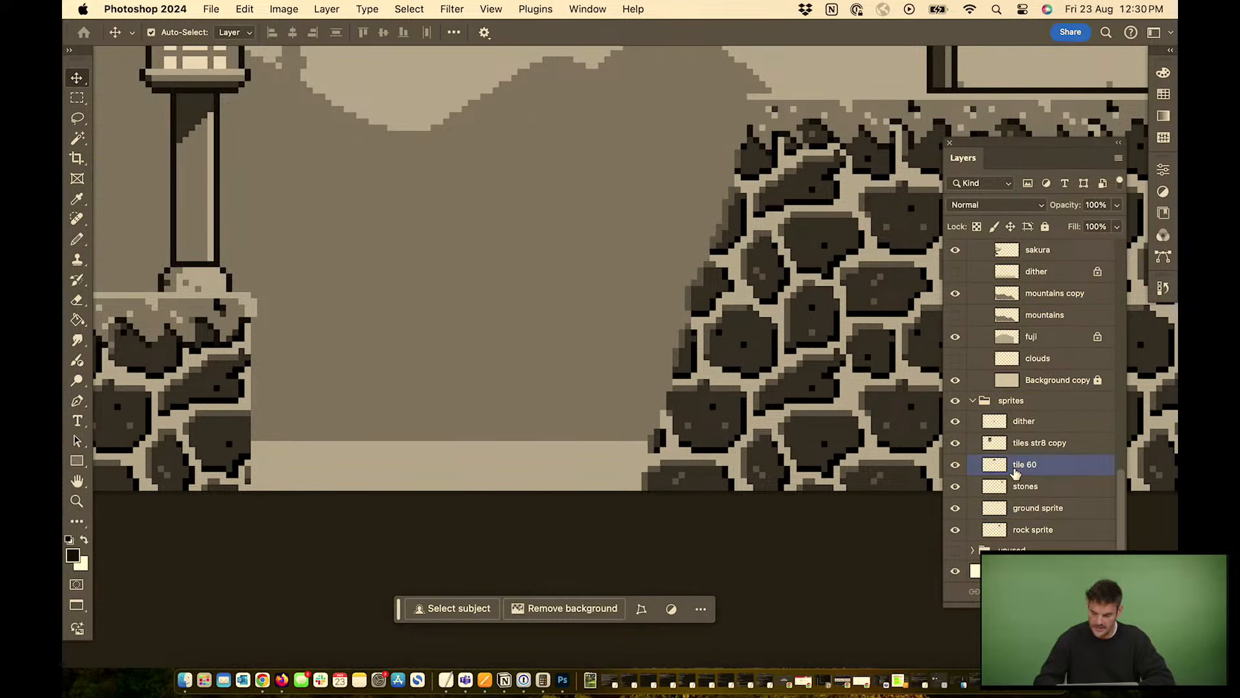
Move the dither sprite layer out of the sprites group to above fuji and place its strip on the mountain slope beyond the lantern
key("super+minus")
key("super+minus")
key("super+minus")
left_click(609, 142, "super")
left_click_drag(609, 142, 692, 336)
left_click(1035, 405)
left_click_drag(1038, 420, 1039, 332)
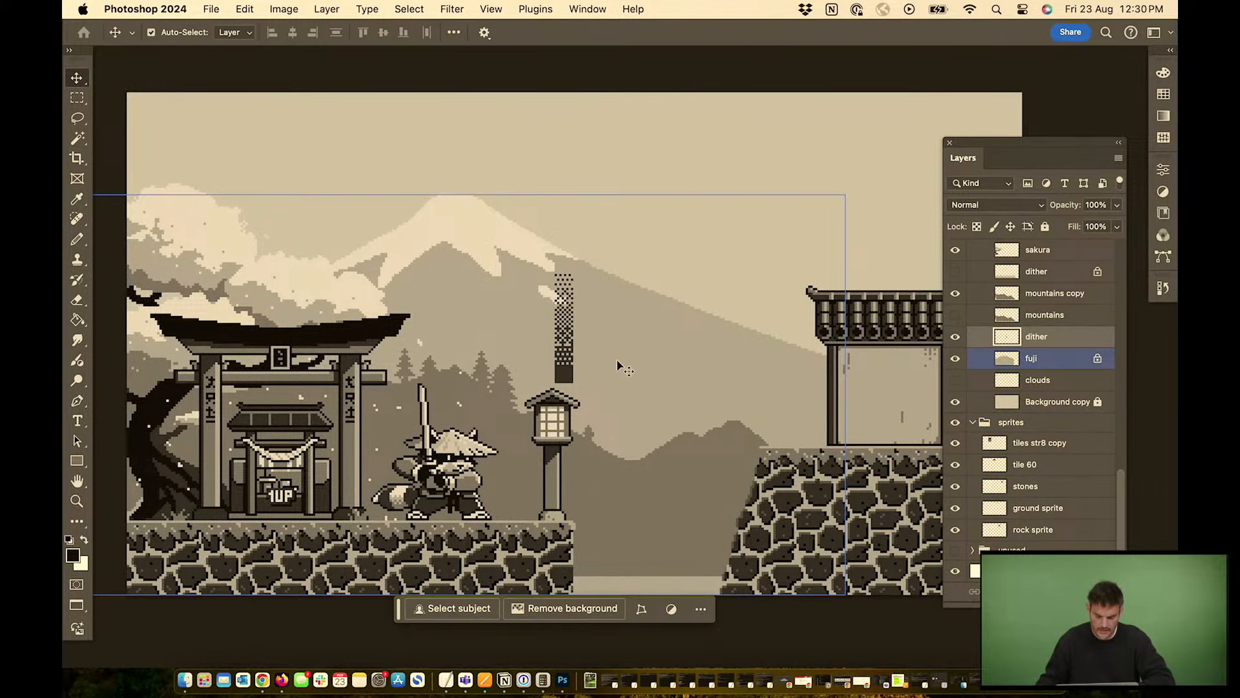
left_click_drag(564, 382, 626, 386)
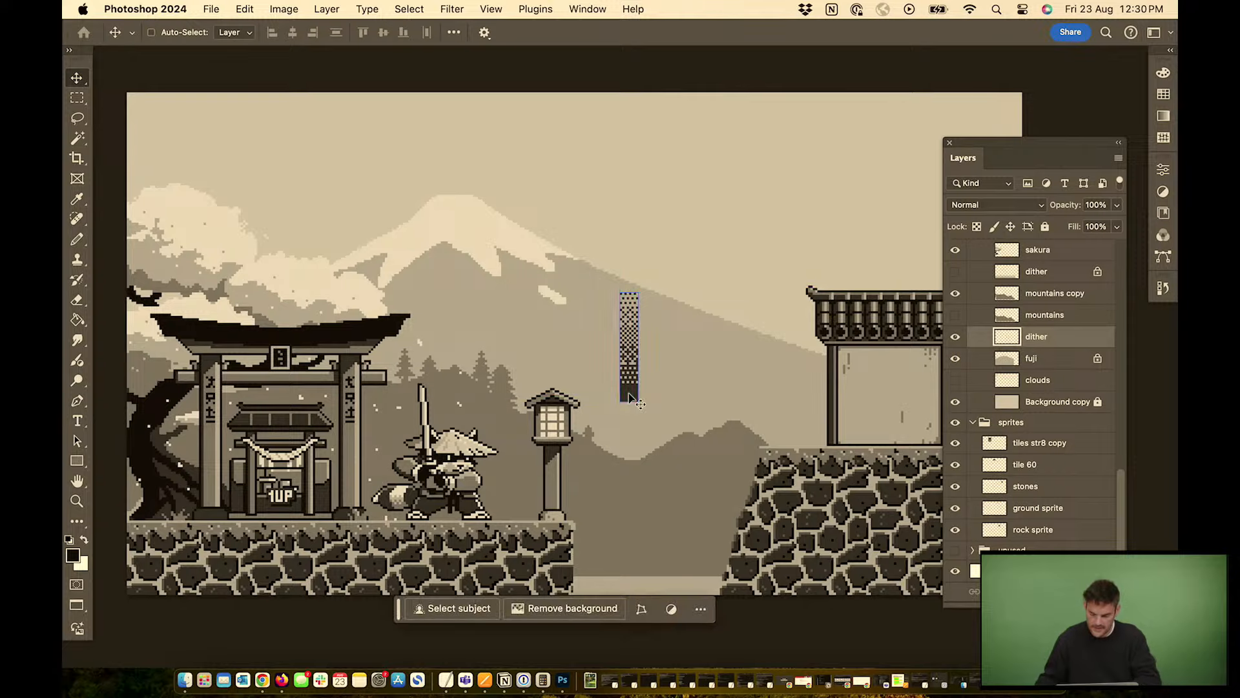
Show the grid and align the dither strip's side and base to the grid lines
key("super+plus")
key("super+plus")
key("super+plus")
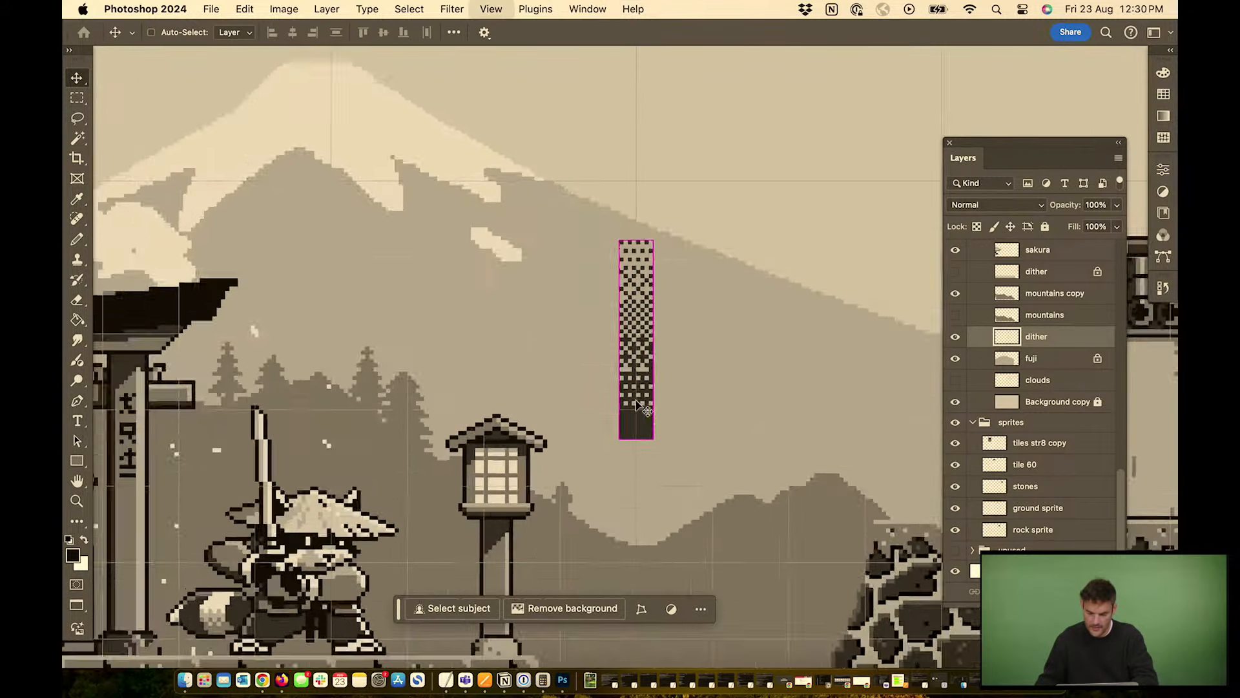
scroll(751, 466, "down", 5)
scroll(751, 466, "right", 4)
left_click_drag(481, 230, 514, 364)
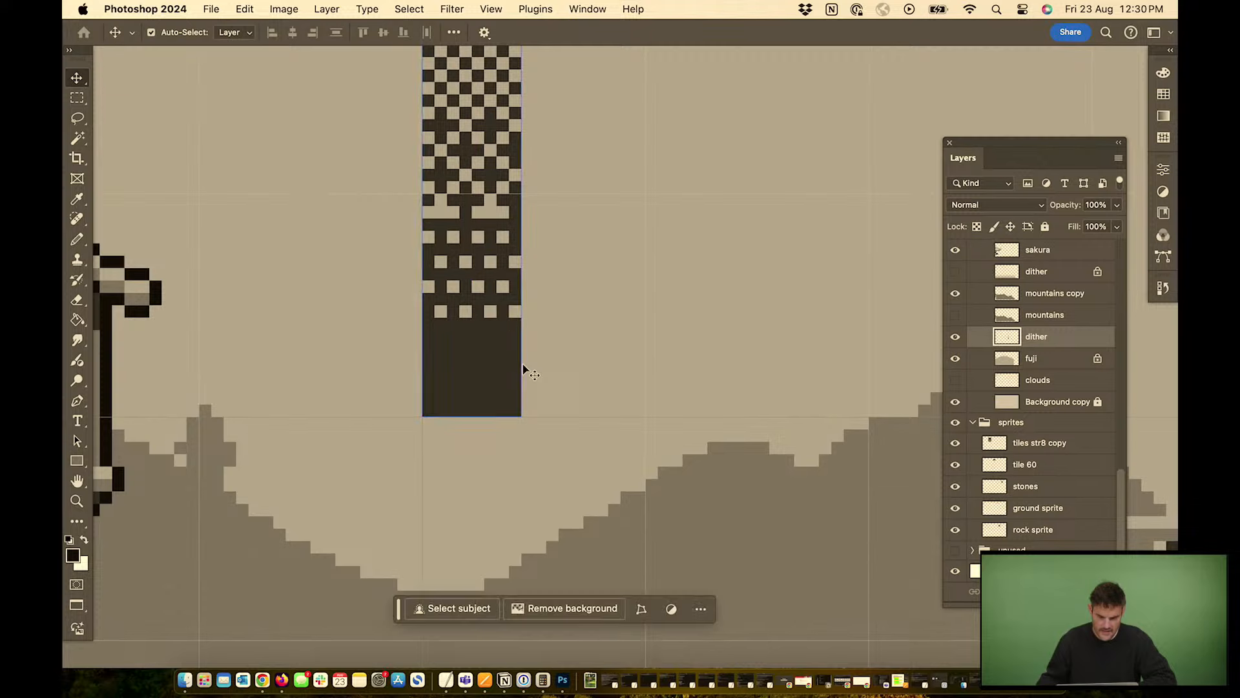
left_click(497, 334)
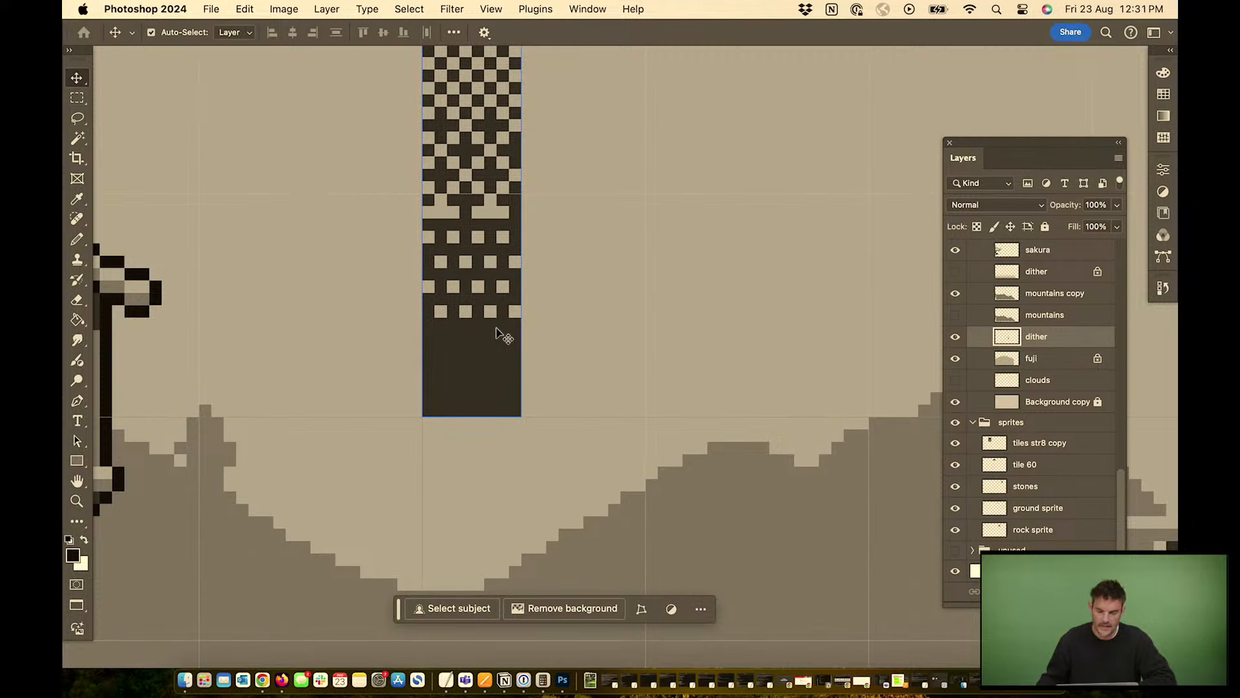
Examine the dither strip's pixel pattern from its solid base up to the sparse dots at its top
key("super+minus")
key("super+minus")
key("super+minus")
key("super+minus")
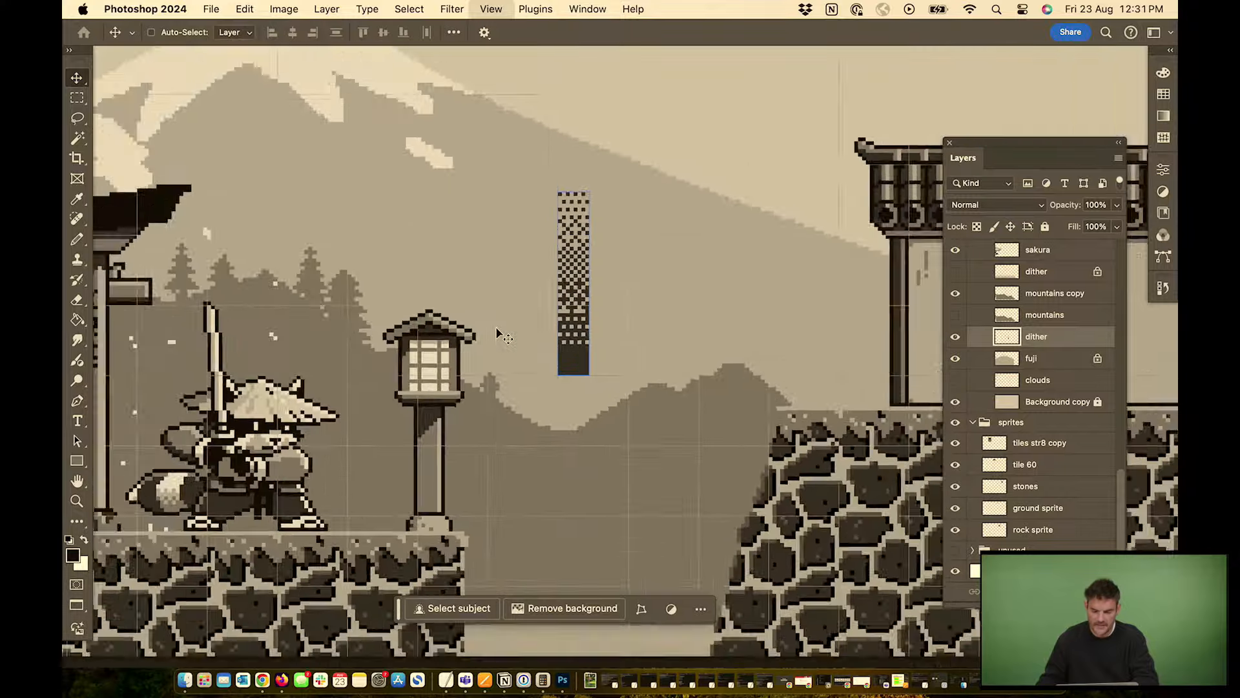
key("super+equal")
key("super+equal")
key("super+equal")
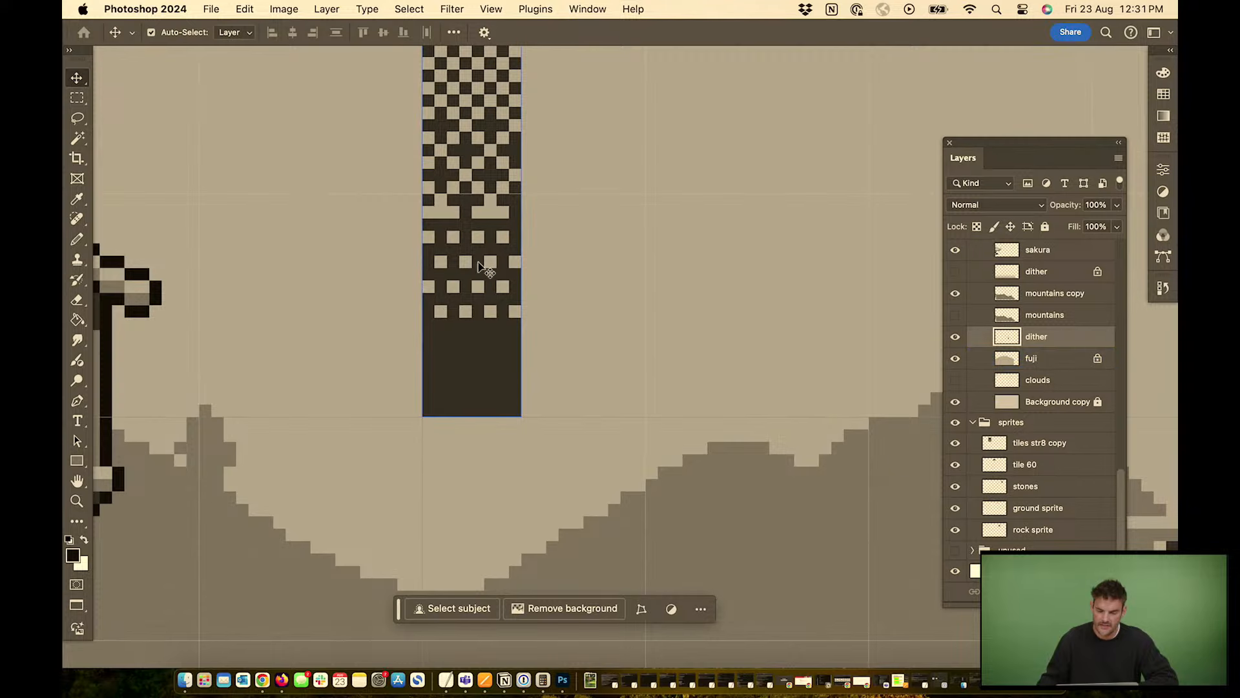
scroll(476, 240, "up", 5)
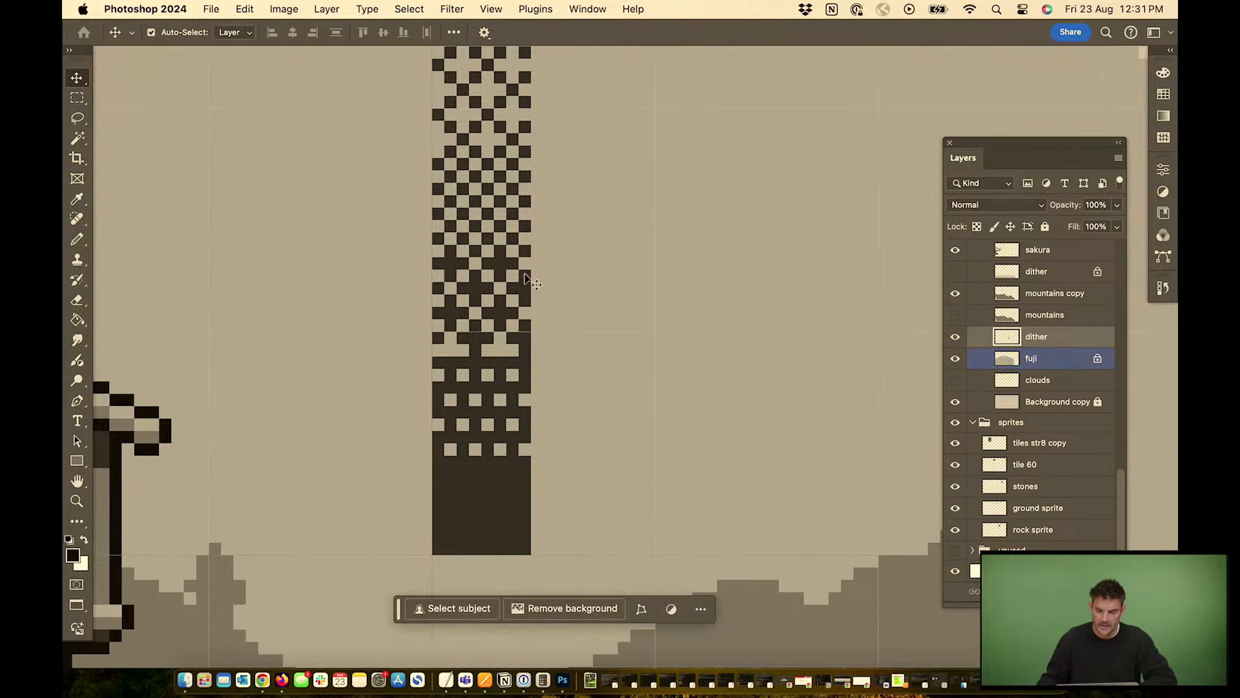
scroll(536, 252, "up", 7)
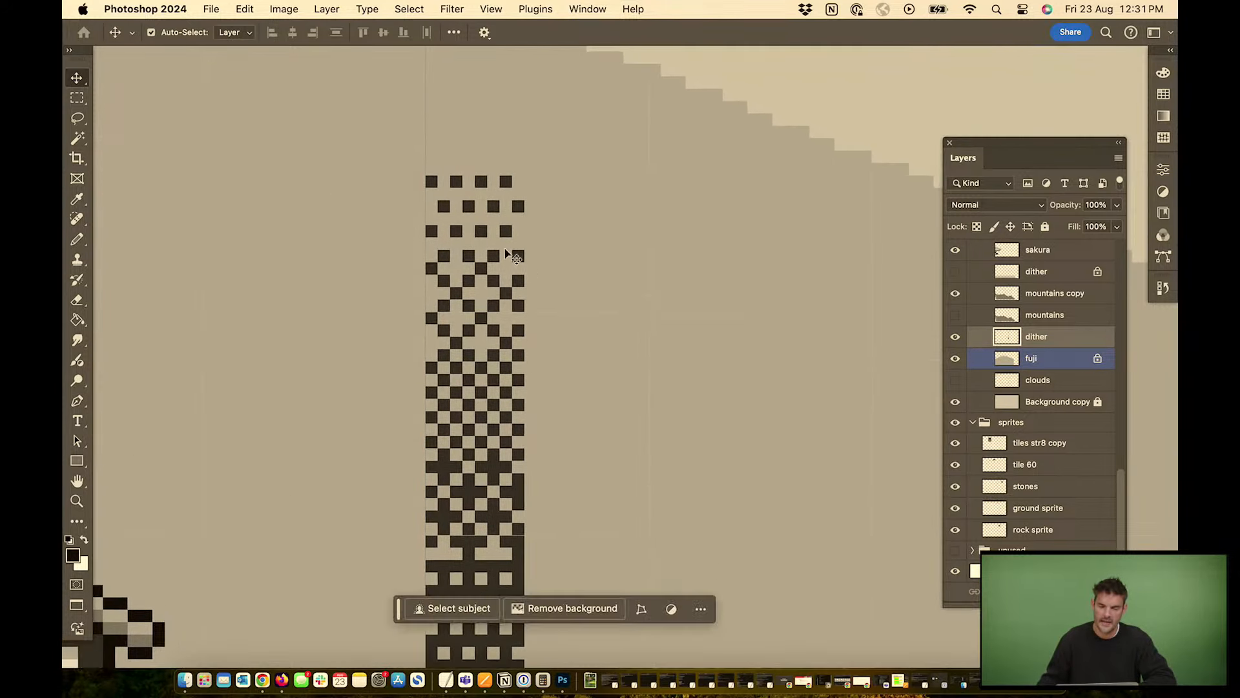
key("super+minus")
key("super+minus")
key("super+minus")
key("super+minus")
key("super+minus")
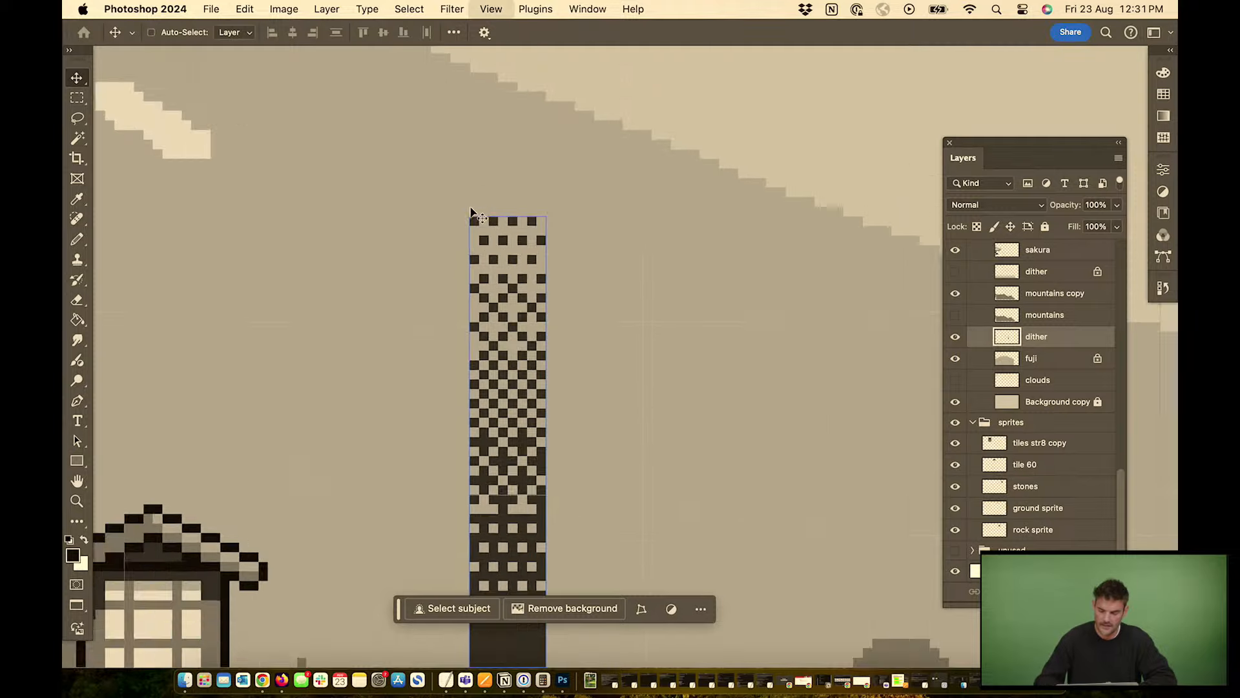
key("super+minus")
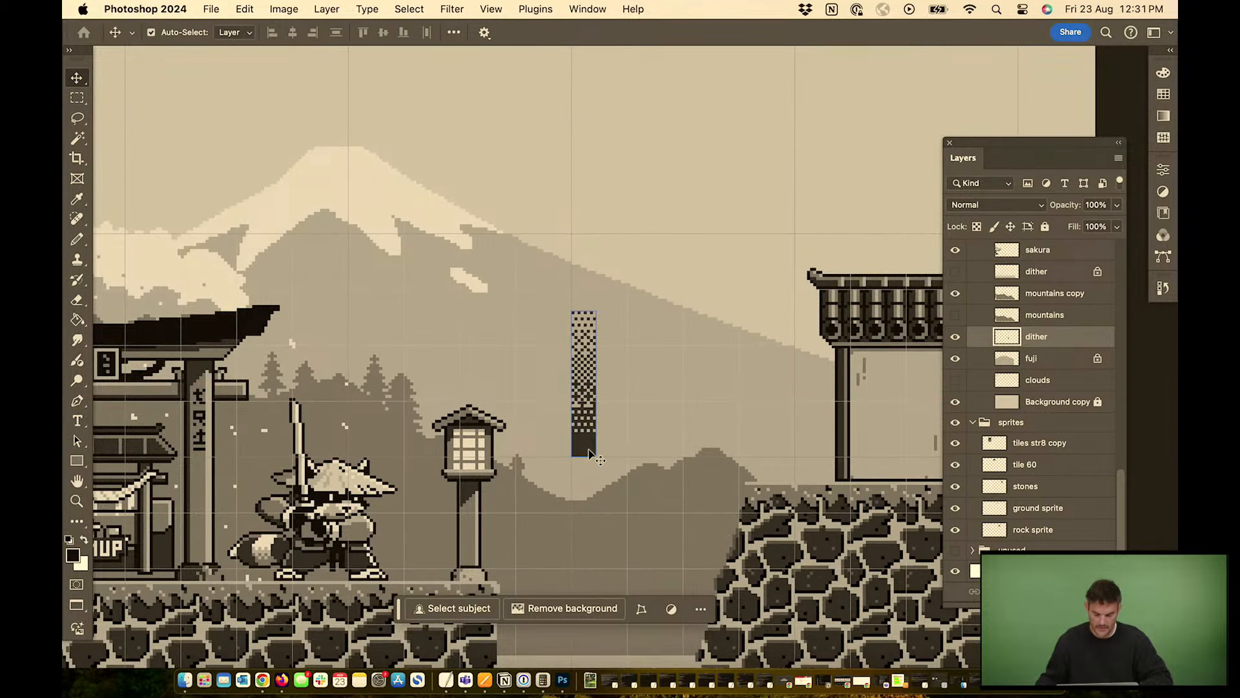
Duplicate the dither strip edge to edge toward the castle wall three times, merging the layers after each copy to double its width
mouse_move(589, 453)
left_mouse_down()
mouse_move(621, 452)
mouse_move(611, 451)
left_mouse_up()
left_click(1049, 360, "shift")
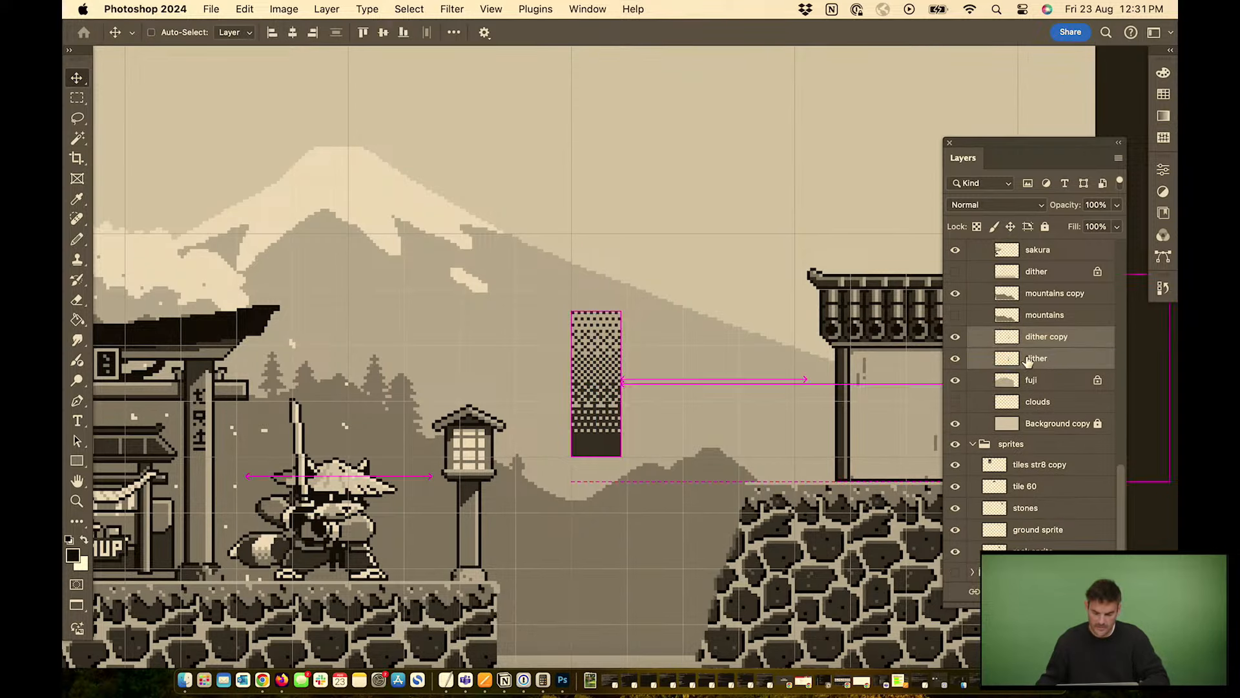
key("super+e")
left_click_drag(618, 438, 669, 446)
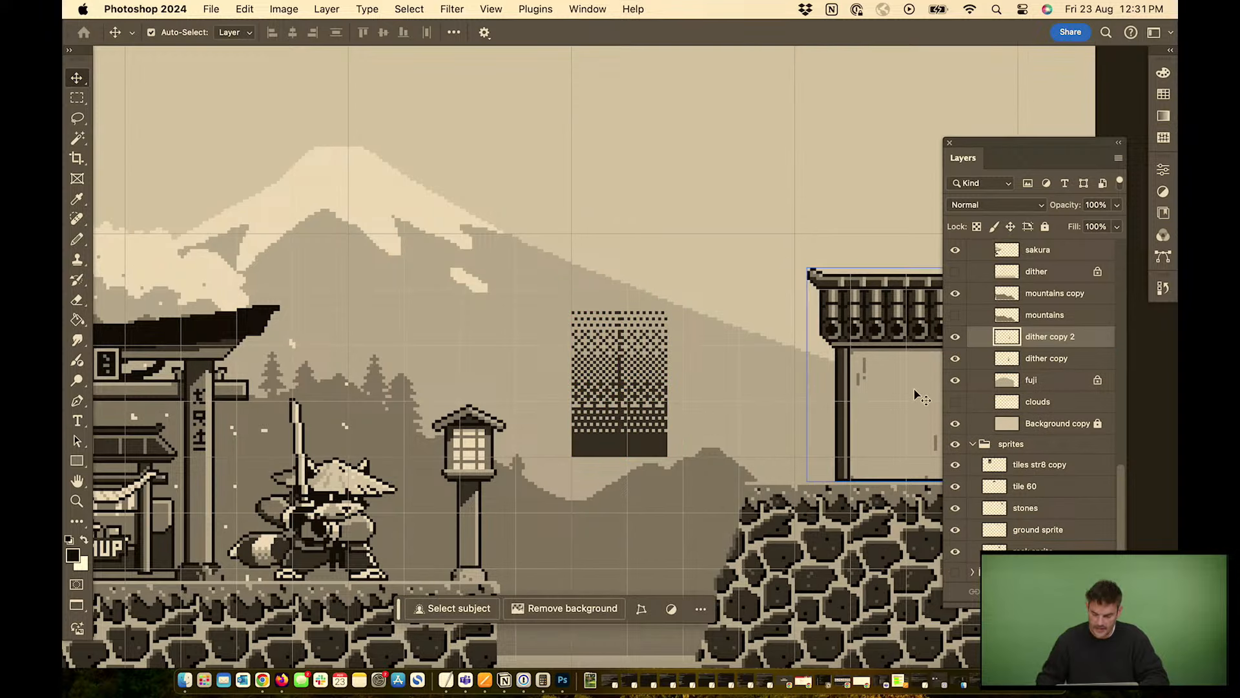
left_click(1047, 358, "shift")
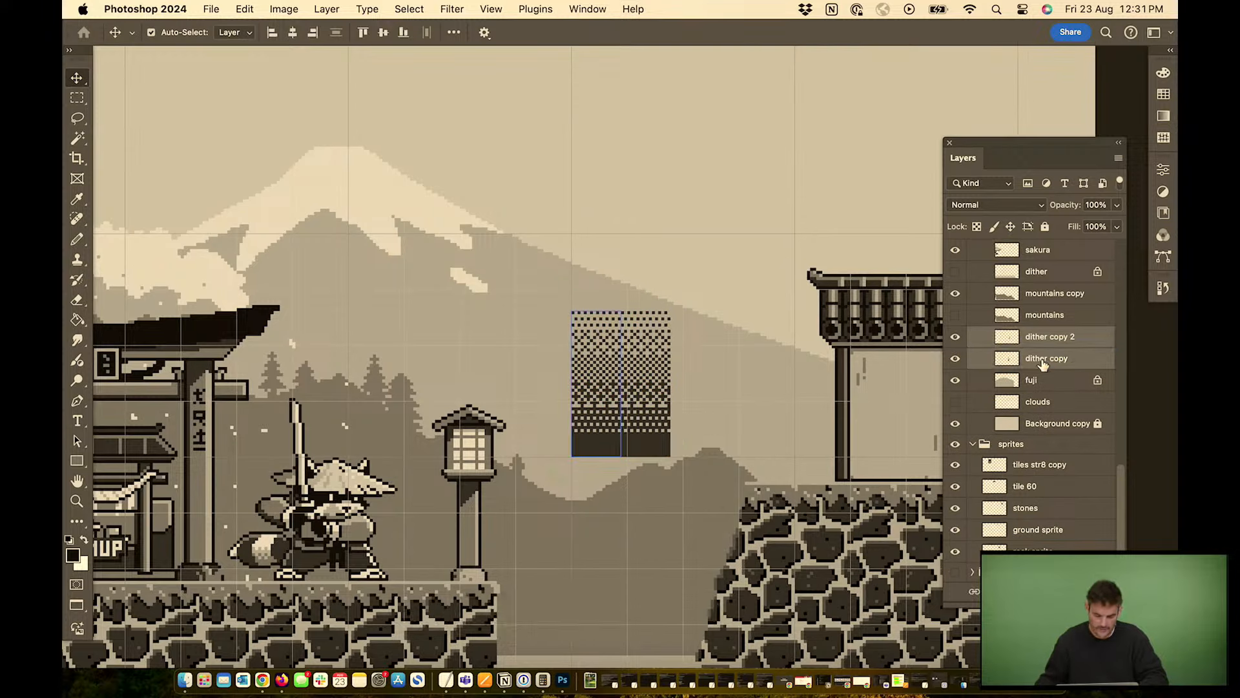
key("super+e")
left_click_drag(640, 448, 733, 445)
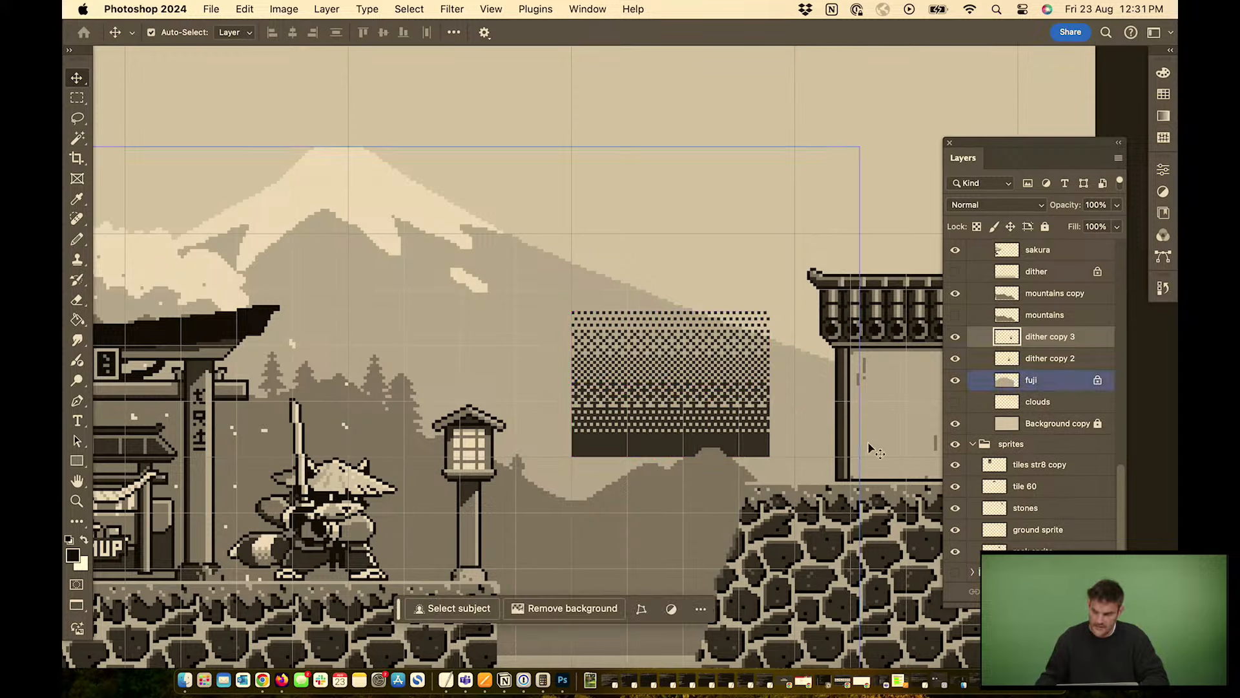
left_click(1031, 362, "shift")
key("super+e")
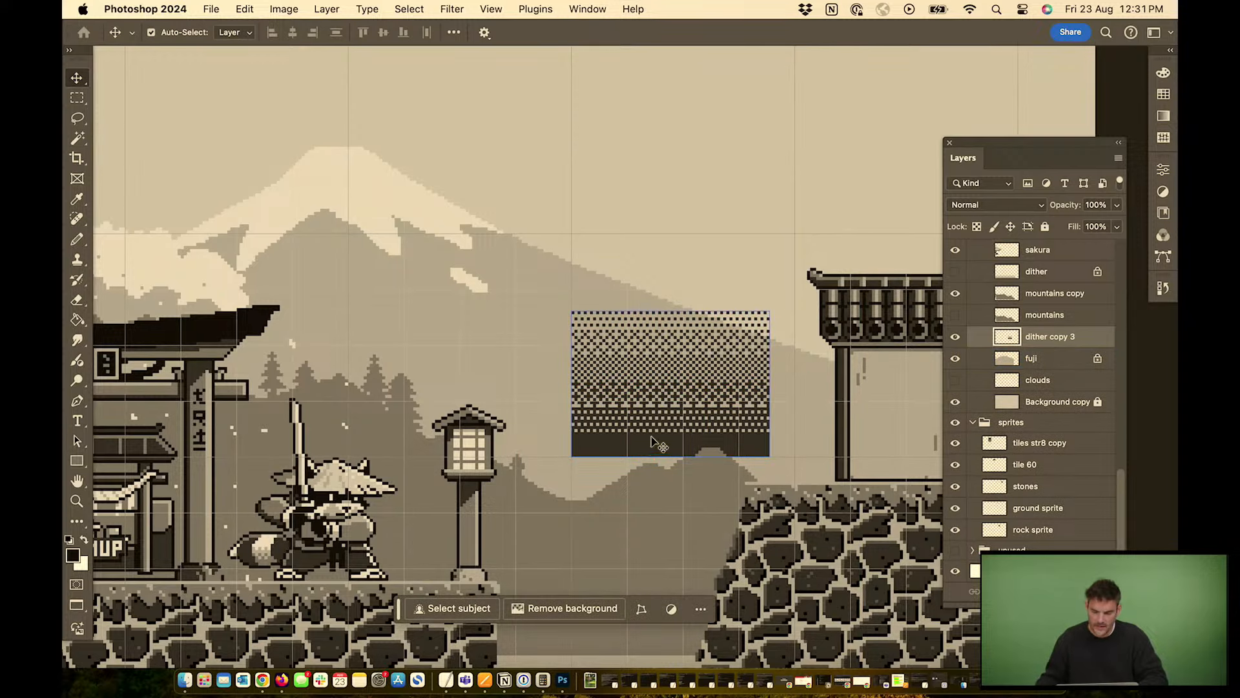
Duplicate the merged dither block edge to edge behind the lantern toward the torii and merge the two layers
left_click_drag(652, 450, 468, 450)
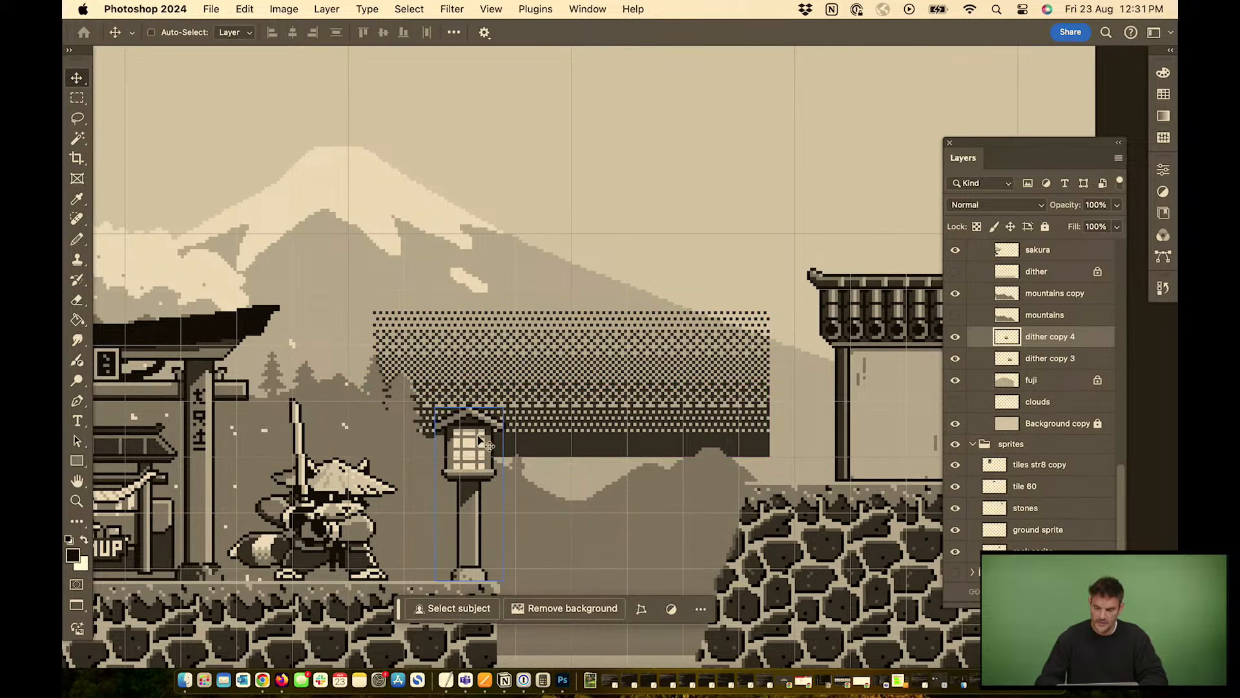
key("super+minus")
key("super+minus")
key("super+minus")
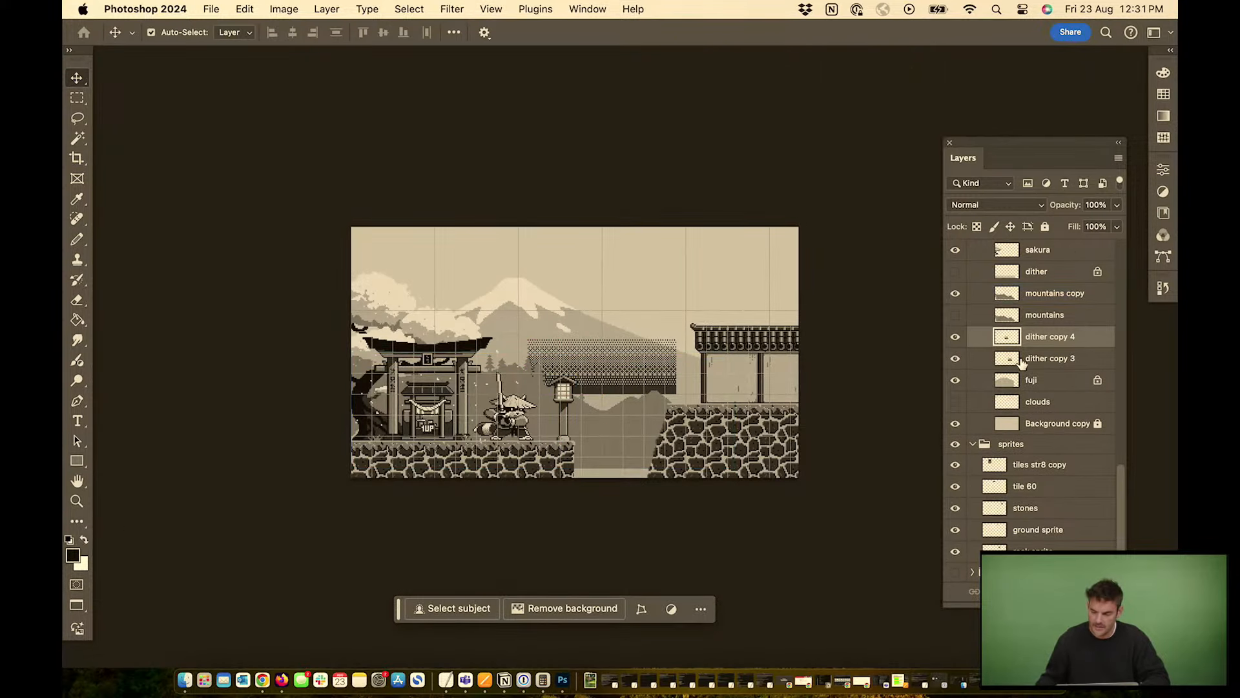
left_click(1048, 360, "shift")
key("super+e")
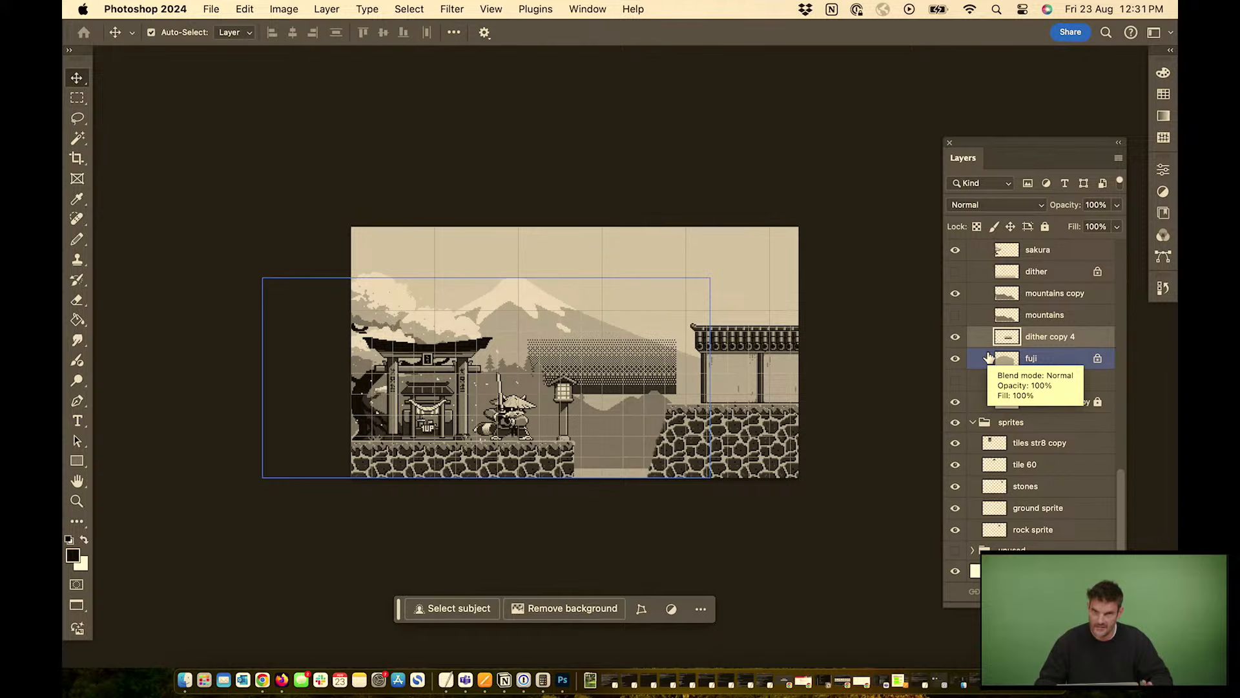
Delete the tiled dither copy layer above fuji and show the locked dither layer in the bkg group
key("super+equal")
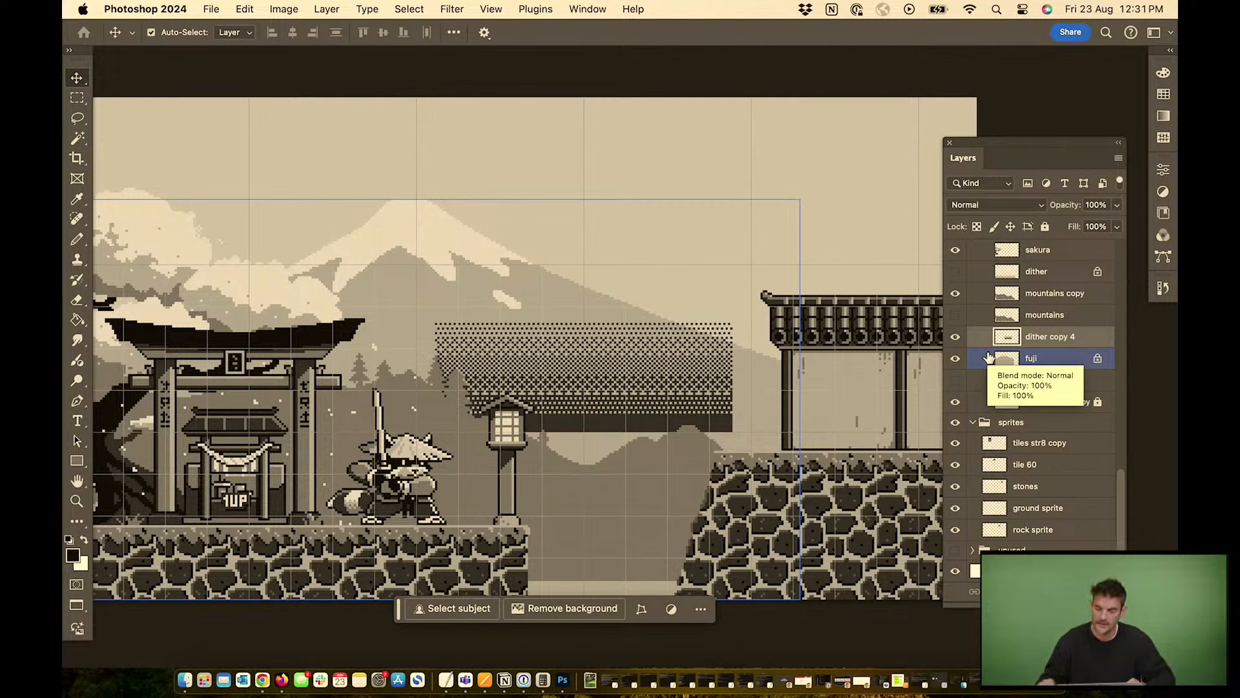
key("BackSpace")
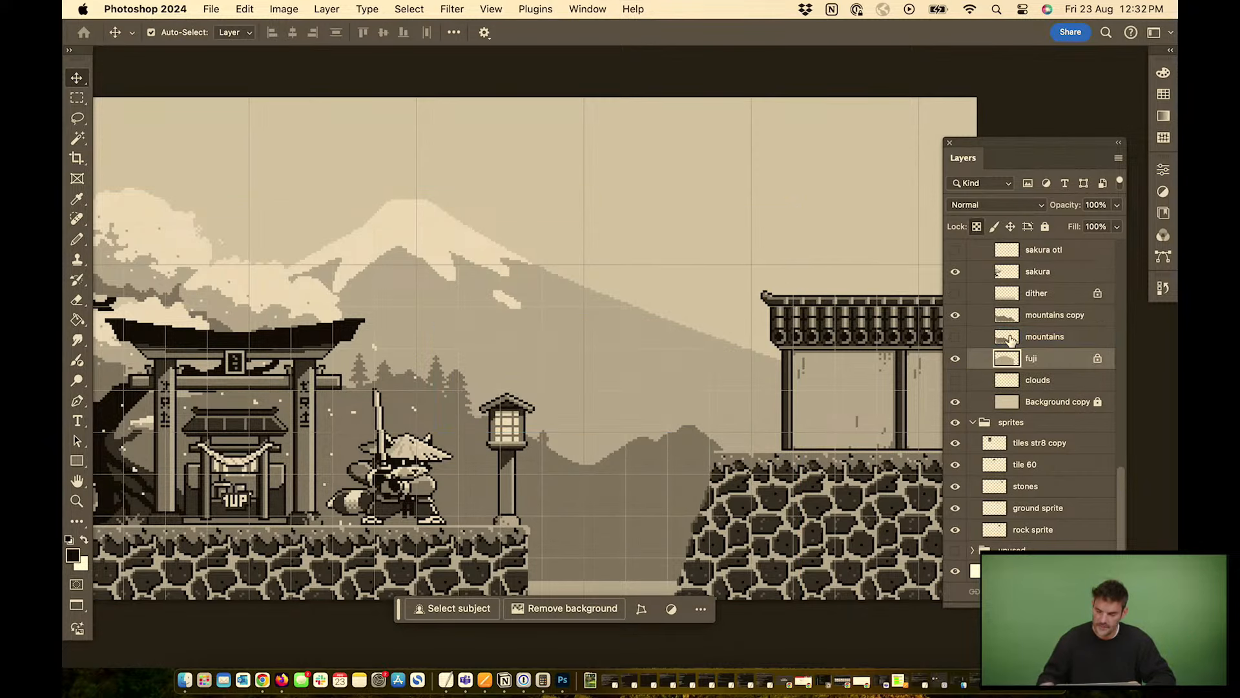
left_click(957, 294)
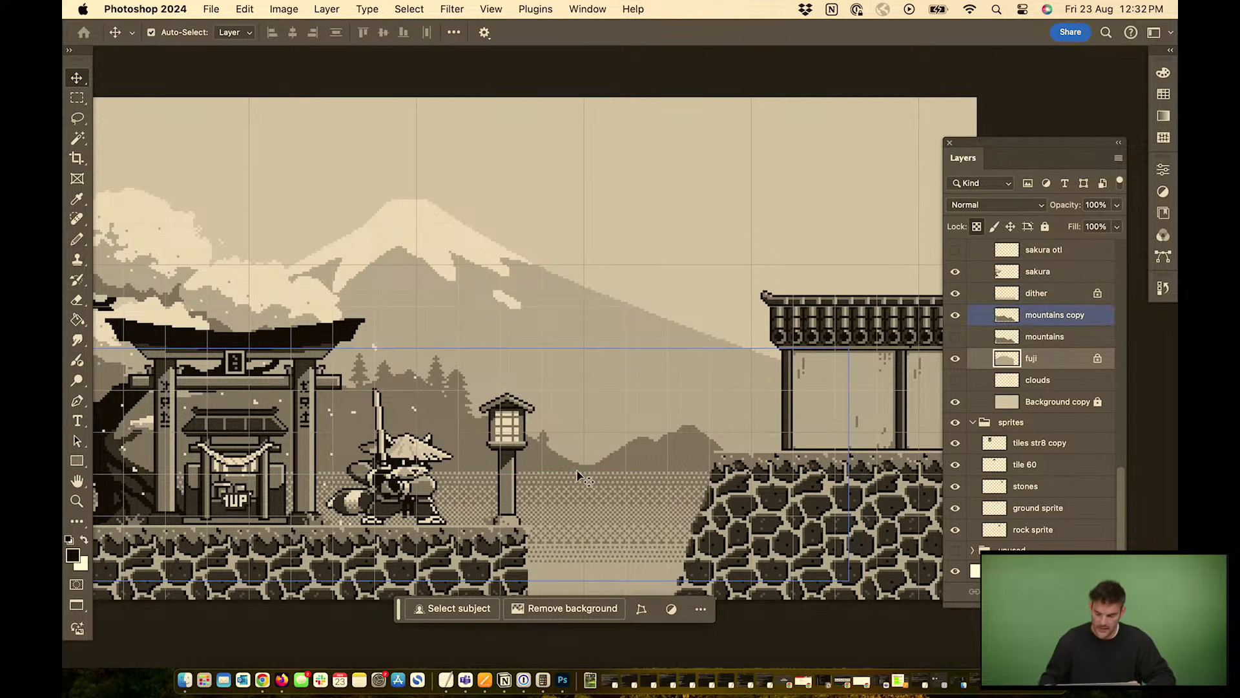
Inspect how the dither gradient fades the base of the mountains between the lantern and the castle's stone base
key("super+plus")
key("super+plus")
key("super+plus")
scroll(587, 449, "down", 5)
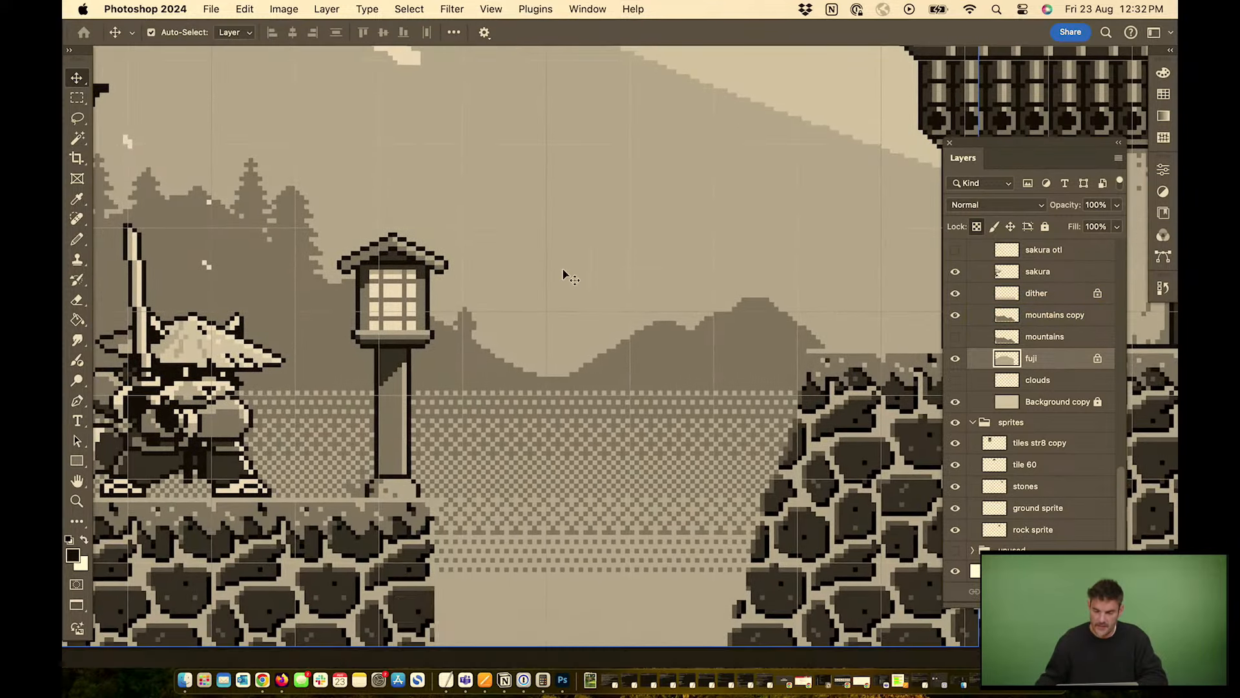
key("super+minus")
key("super+minus")
key("super+minus")
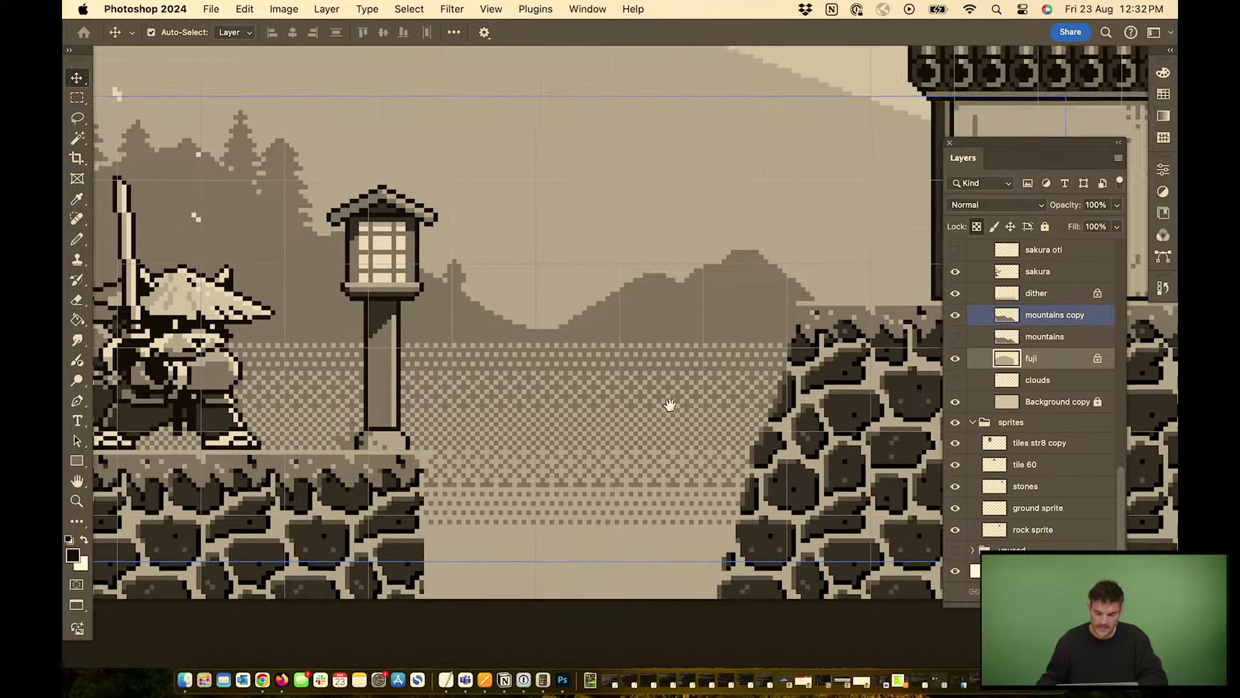
Examine how the dithered base of the mountains reads across the whole scene, both at thumbnail size and enlarged
key("super+minus")
key("super+minus")
key("super+minus")
key("super+minus")
key("super+minus")
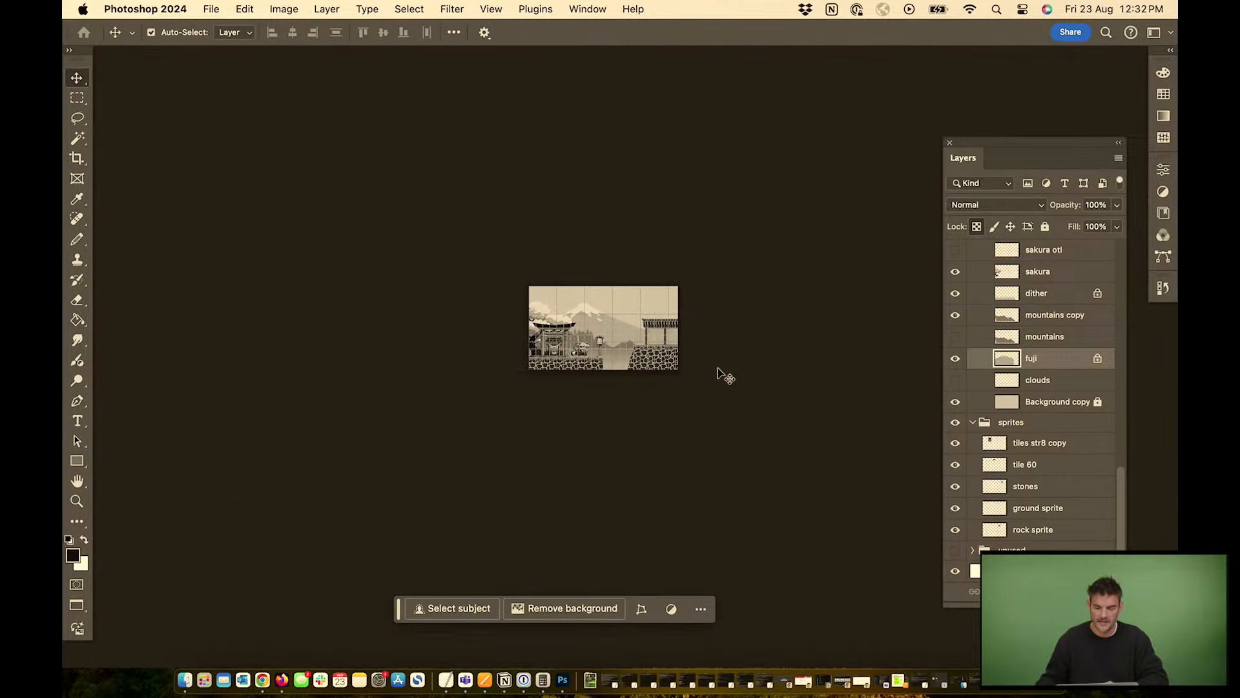
key("super+plus")
key("super+plus")
key("super+plus")
key("super+plus")
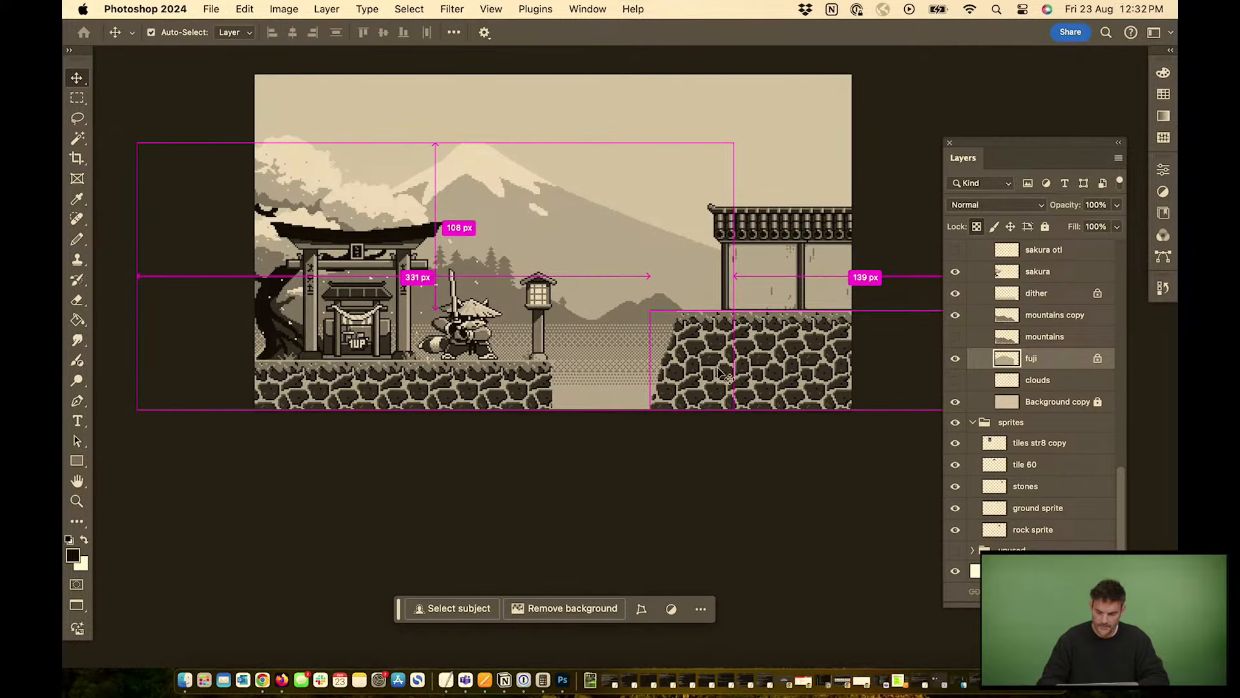
key("super+plus")
left_click_drag(596, 241, 626, 382)
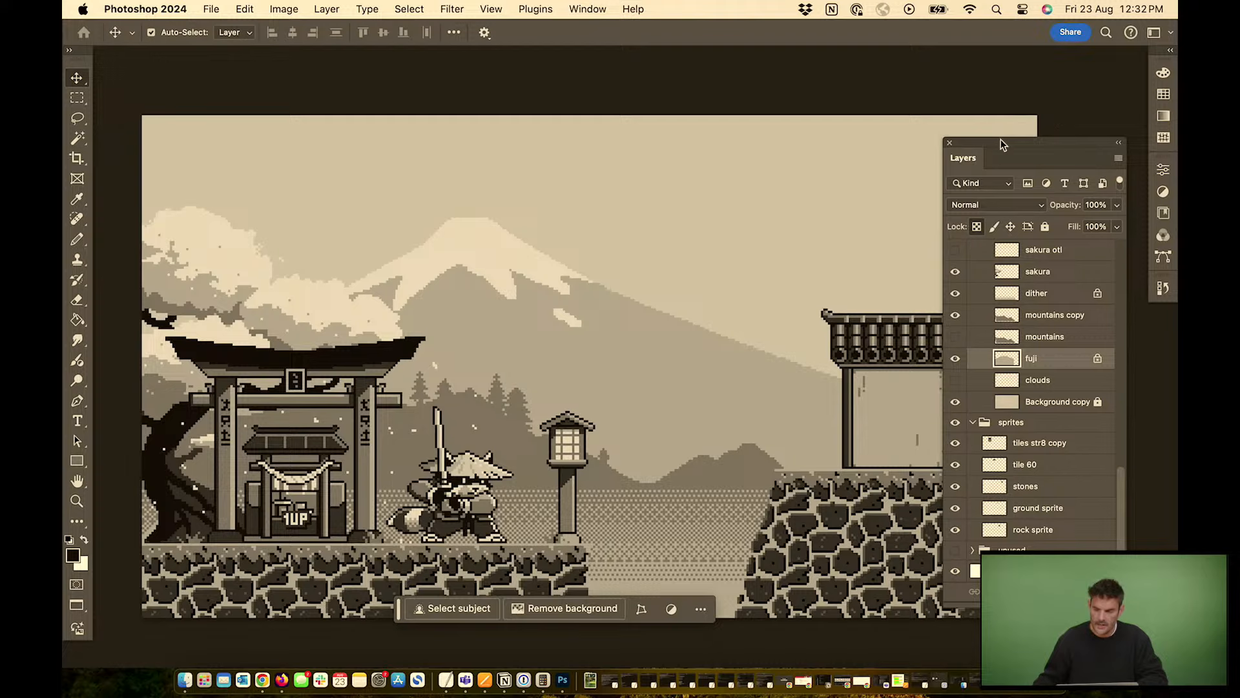
Show the clouds layer in the sky behind Mount Fuji
left_click_drag(1000, 139, 1012, 133)
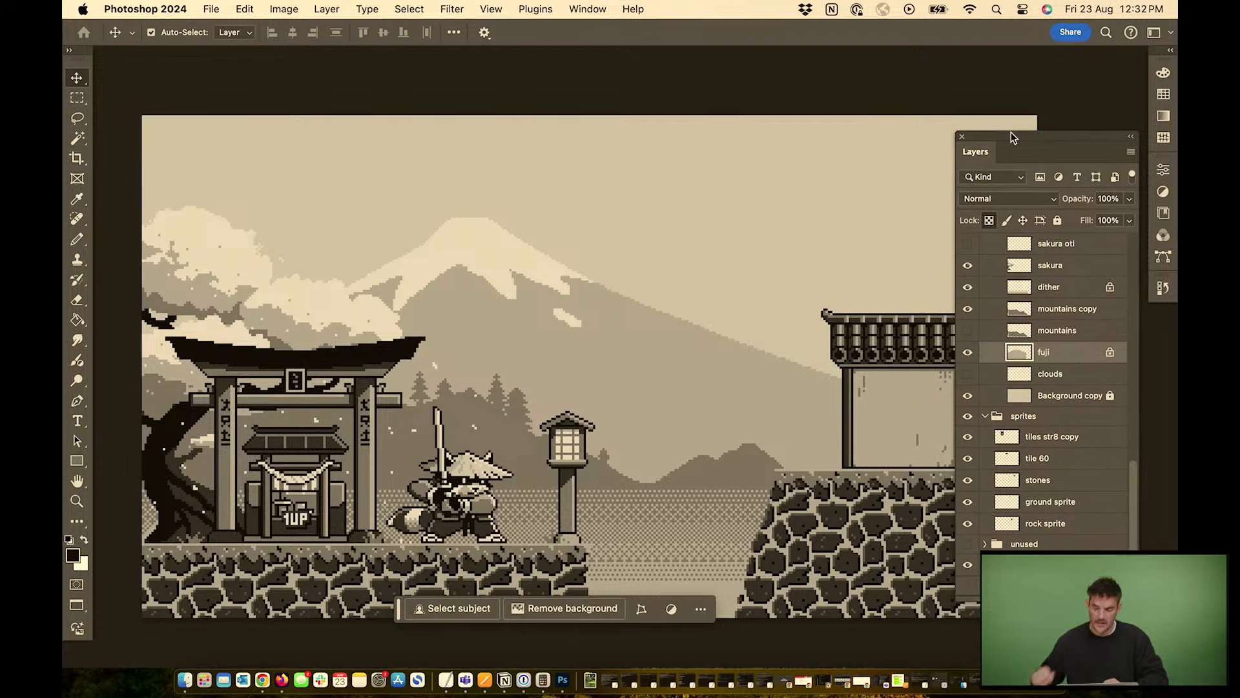
left_click(968, 374)
left_click(980, 375)
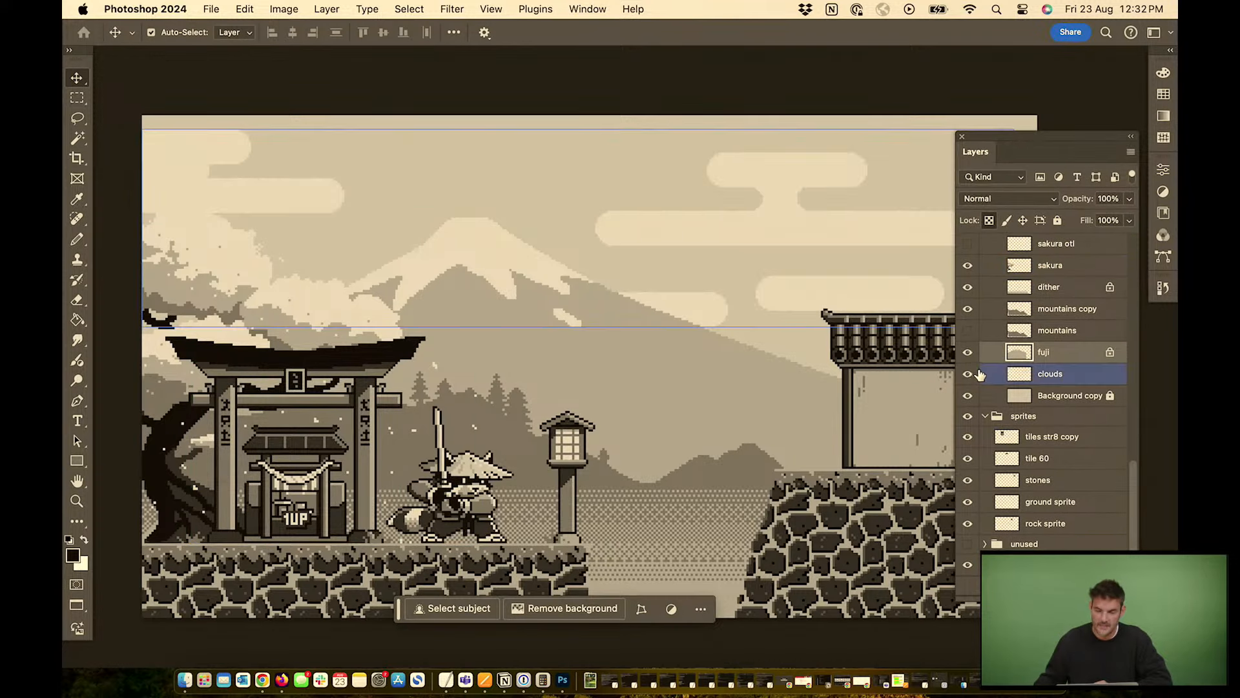
left_click(974, 354)
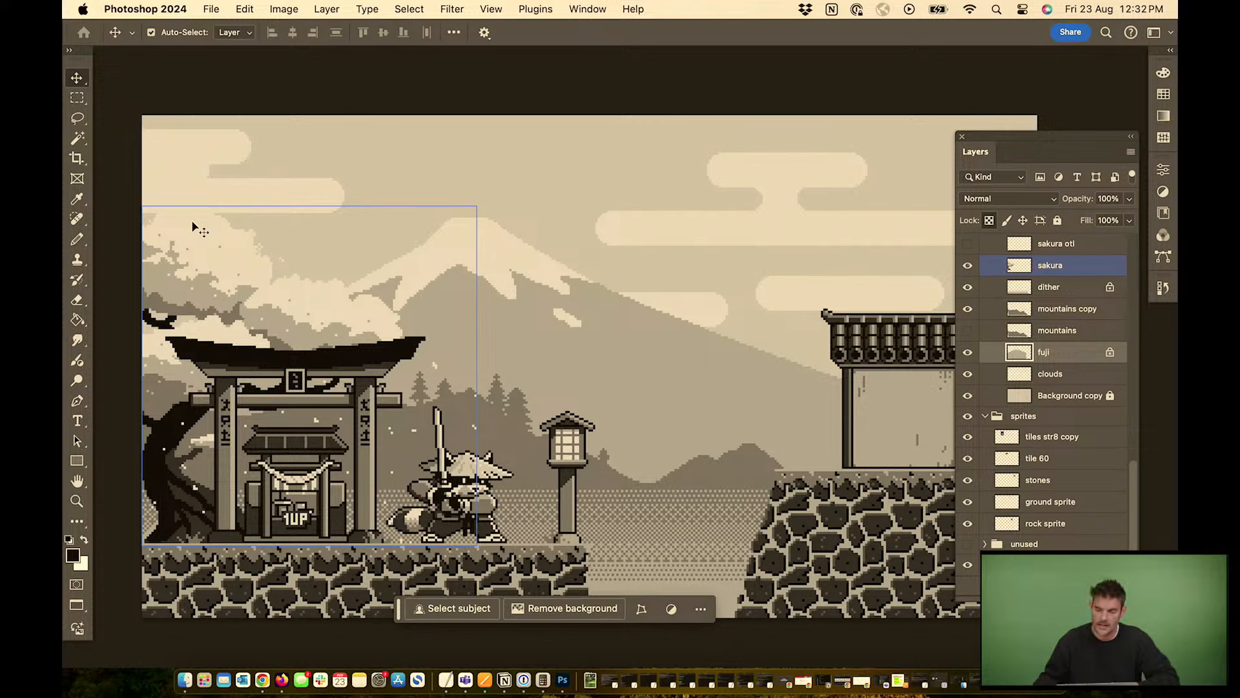
Show the sakura otl layer and compare the blossoms with and without their dark outline
left_click(966, 244)
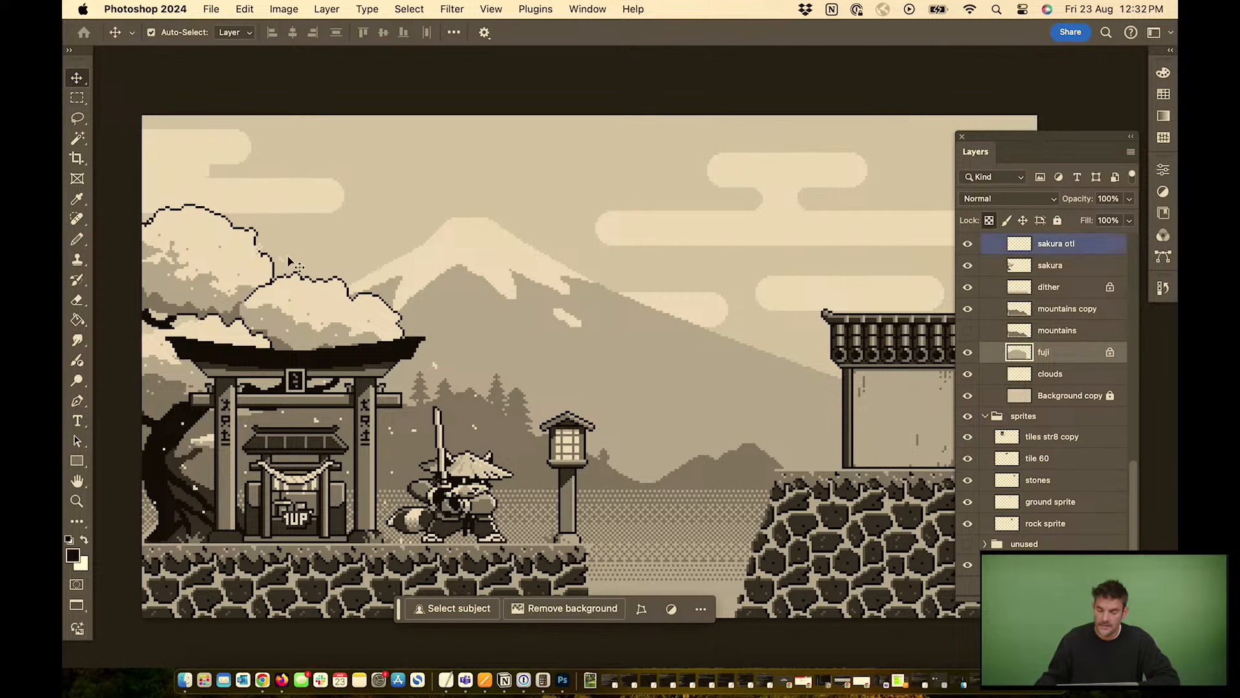
left_click(198, 208)
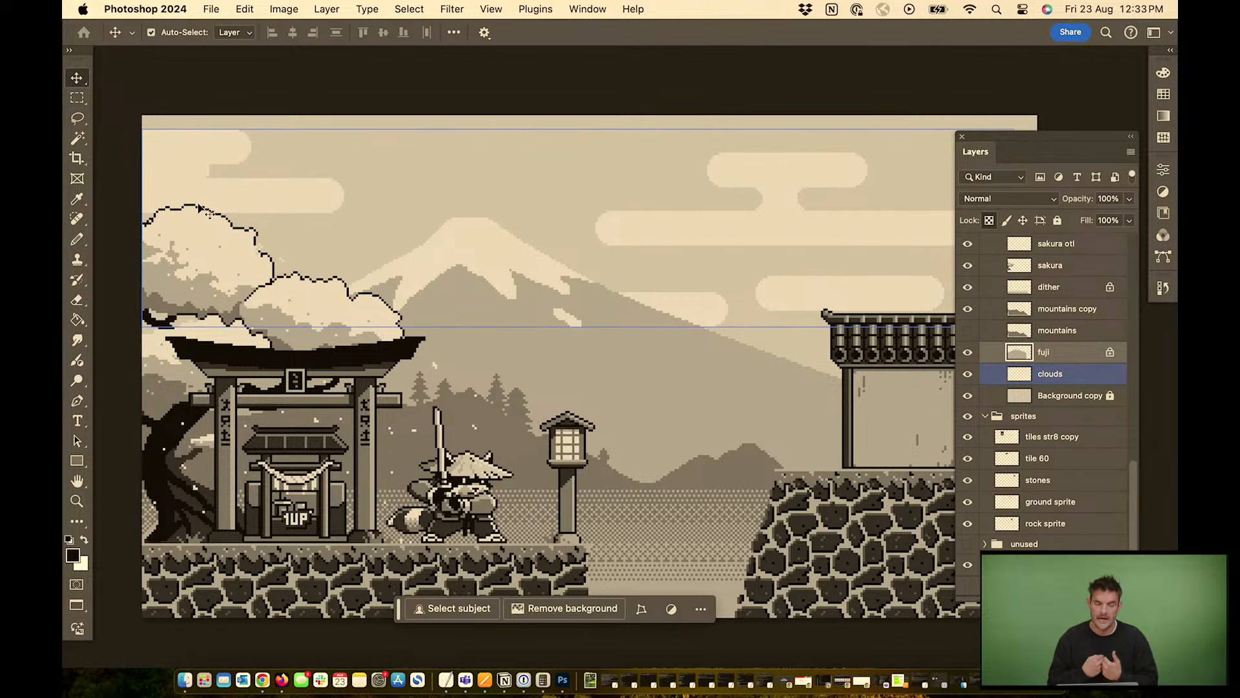
key("super+minus")
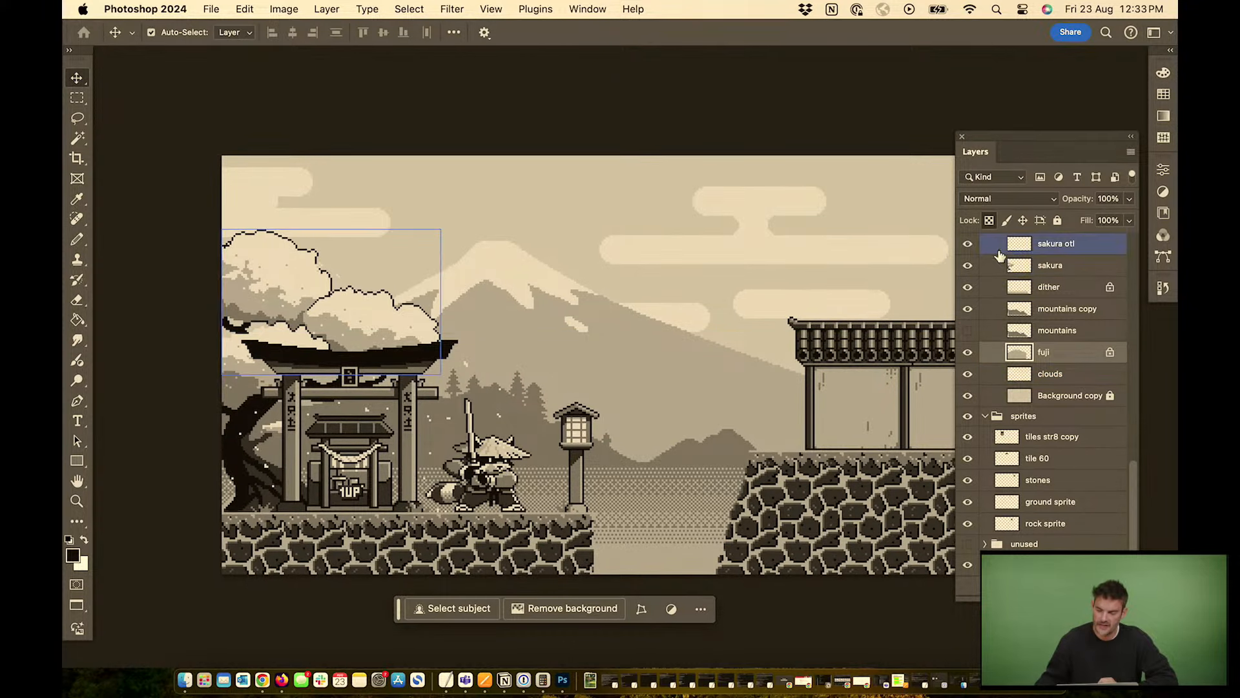
left_click(968, 245)
left_click(968, 246)
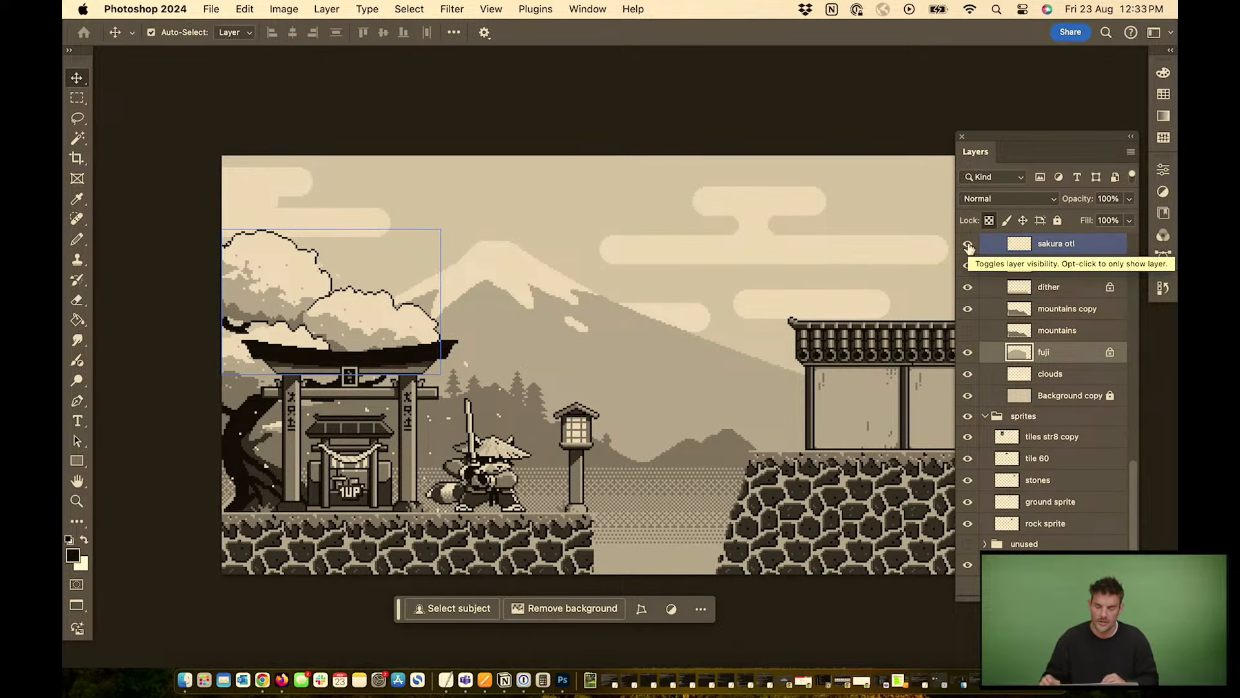
Lock the transparency of sakura otl, recolour its outline with the mid-tone sampled from the blossom shading, and hide the layer
key("super+plus")
left_click_drag(448, 254, 603, 274)
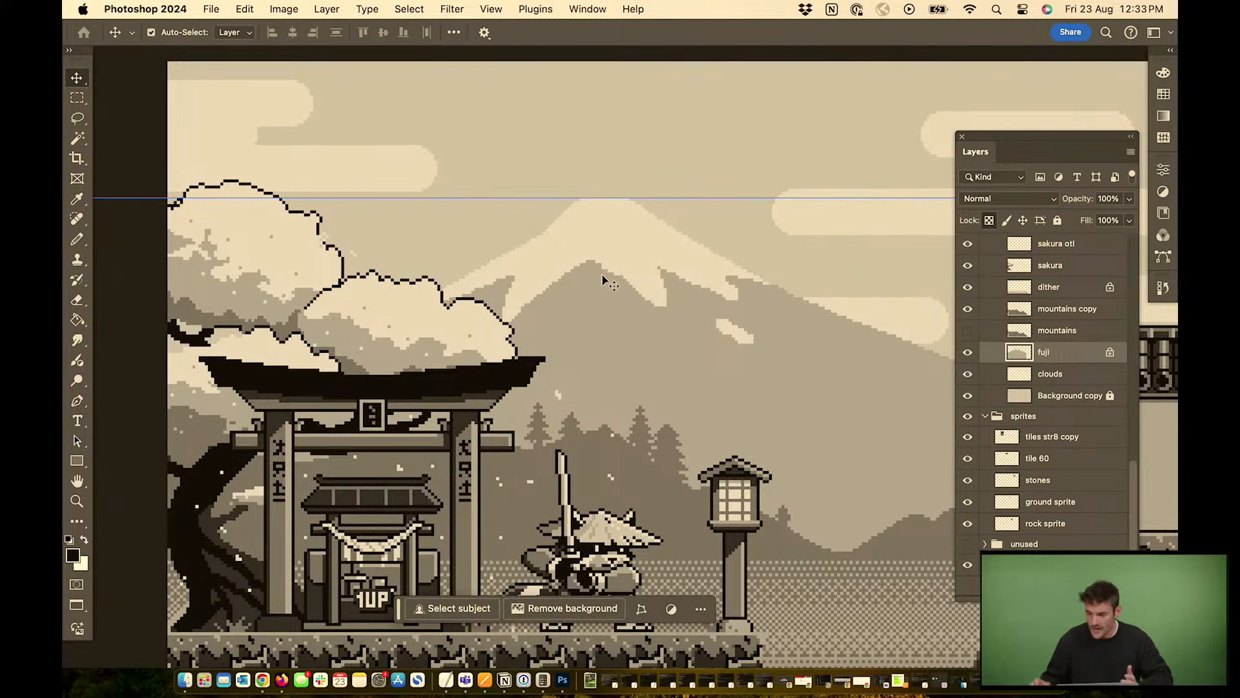
left_click(1082, 246)
key("slash")
key("i")
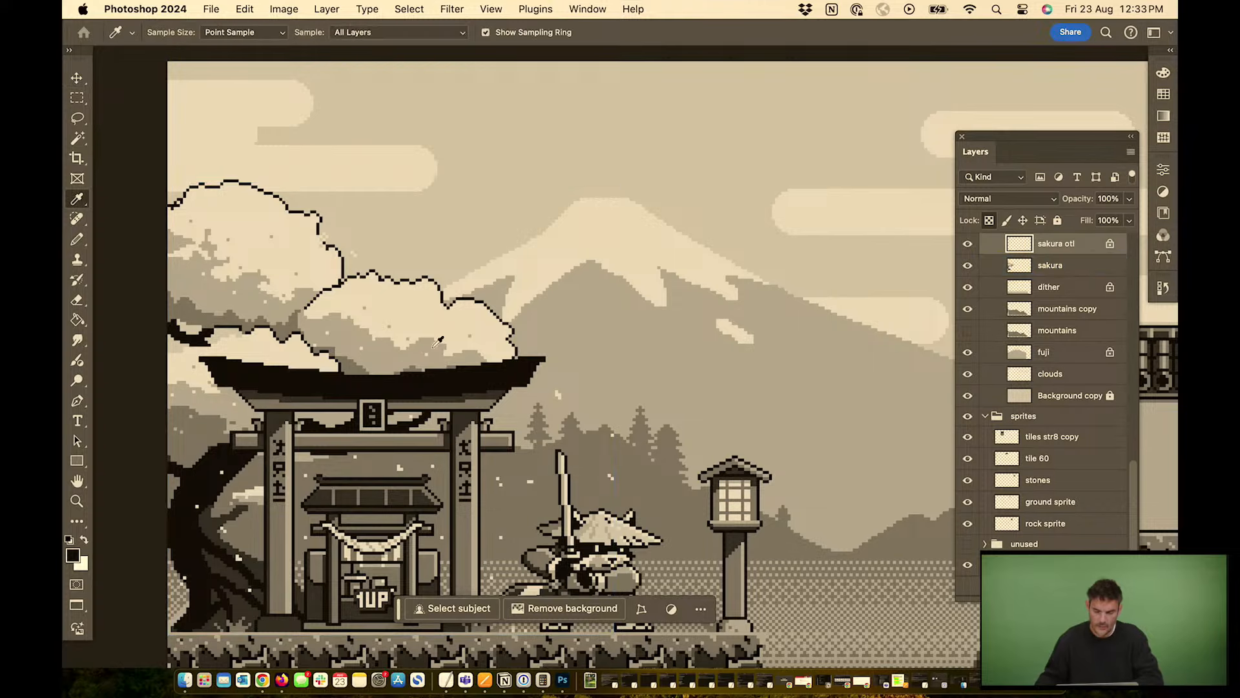
left_click(427, 349)
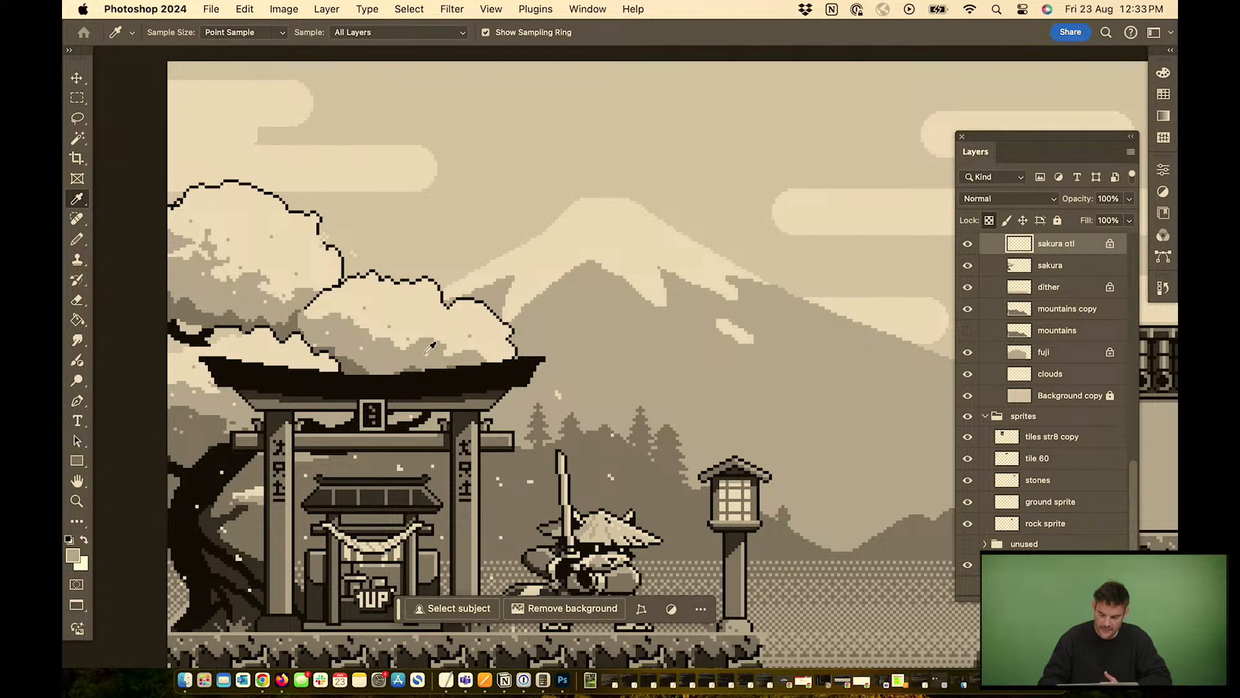
key("alt+BackSpace")
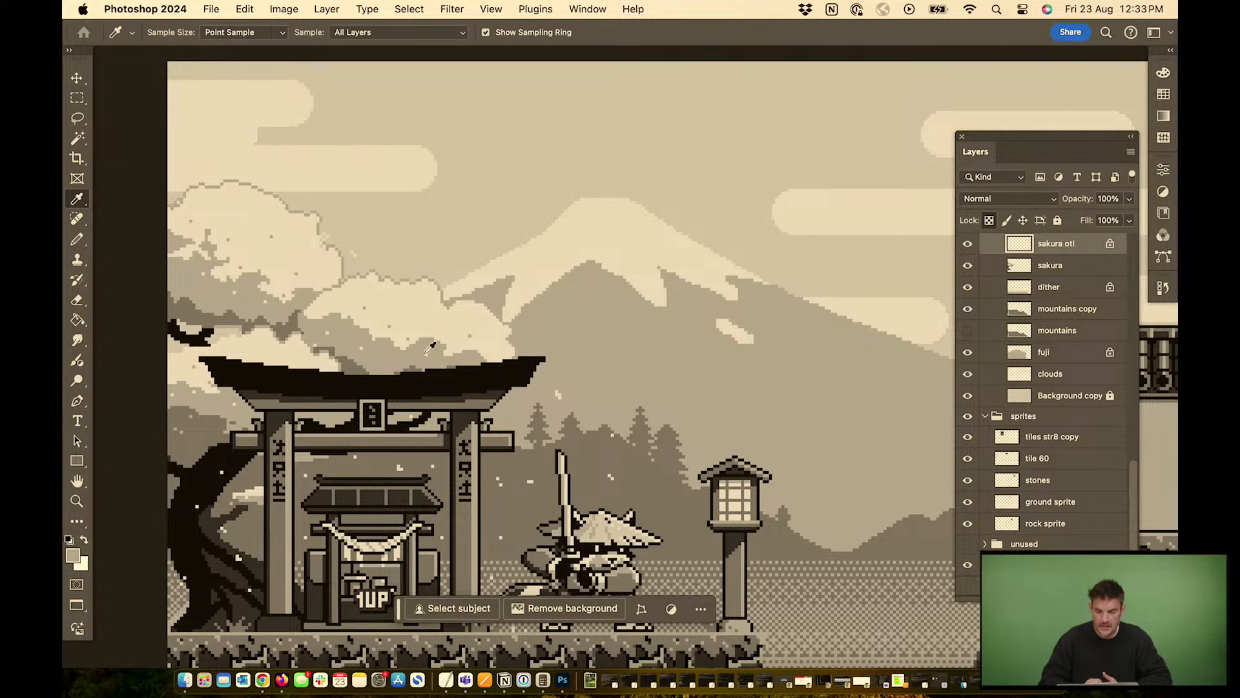
key("super+minus")
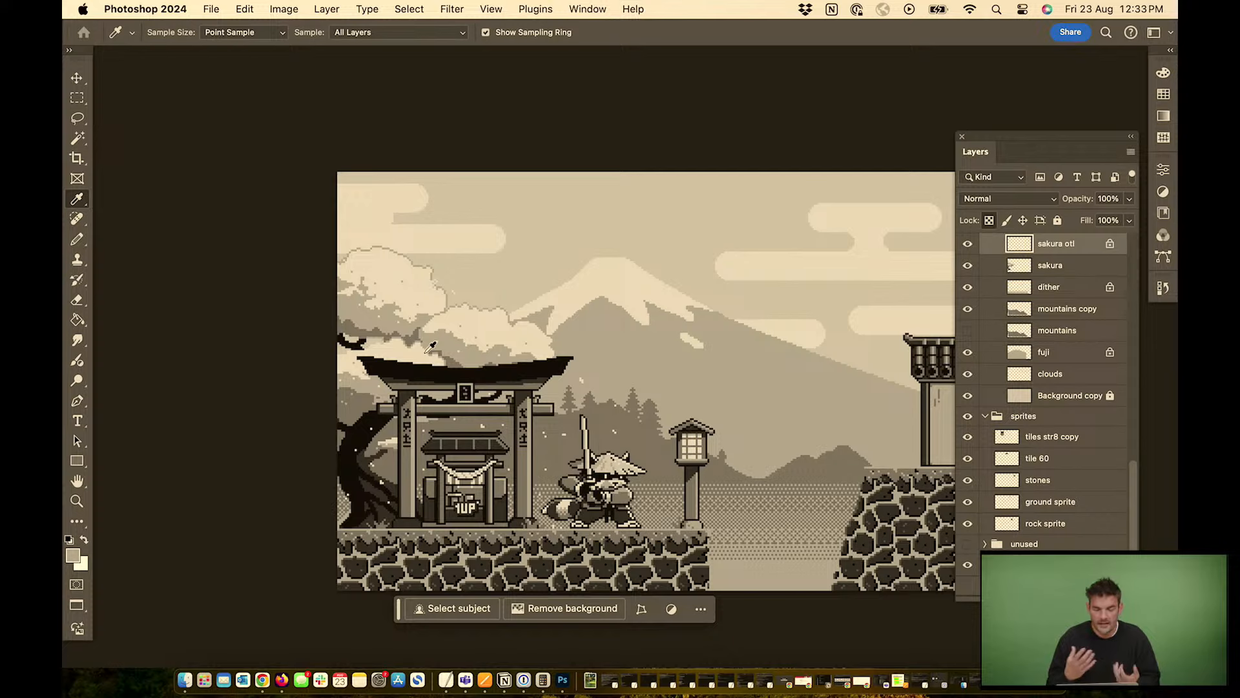
left_click(968, 245)
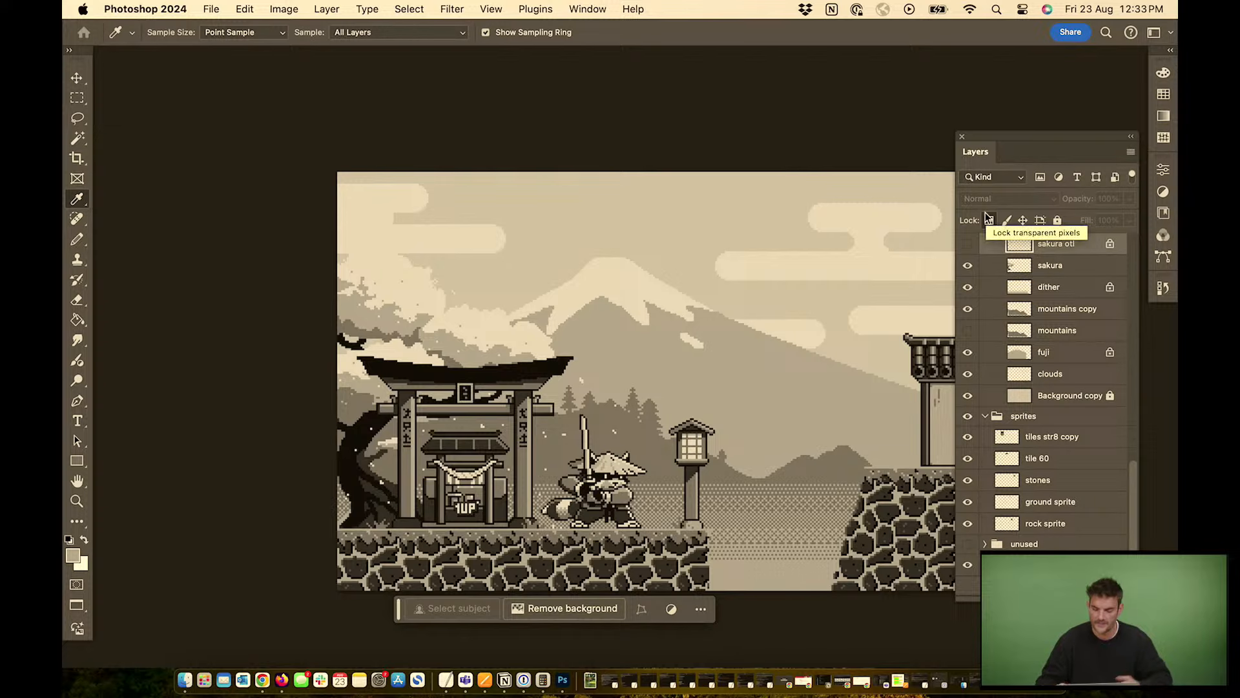
Show the shuriken layer above the castle wall roof and the banner layer beside the wall
left_click_drag(681, 259, 534, 234)
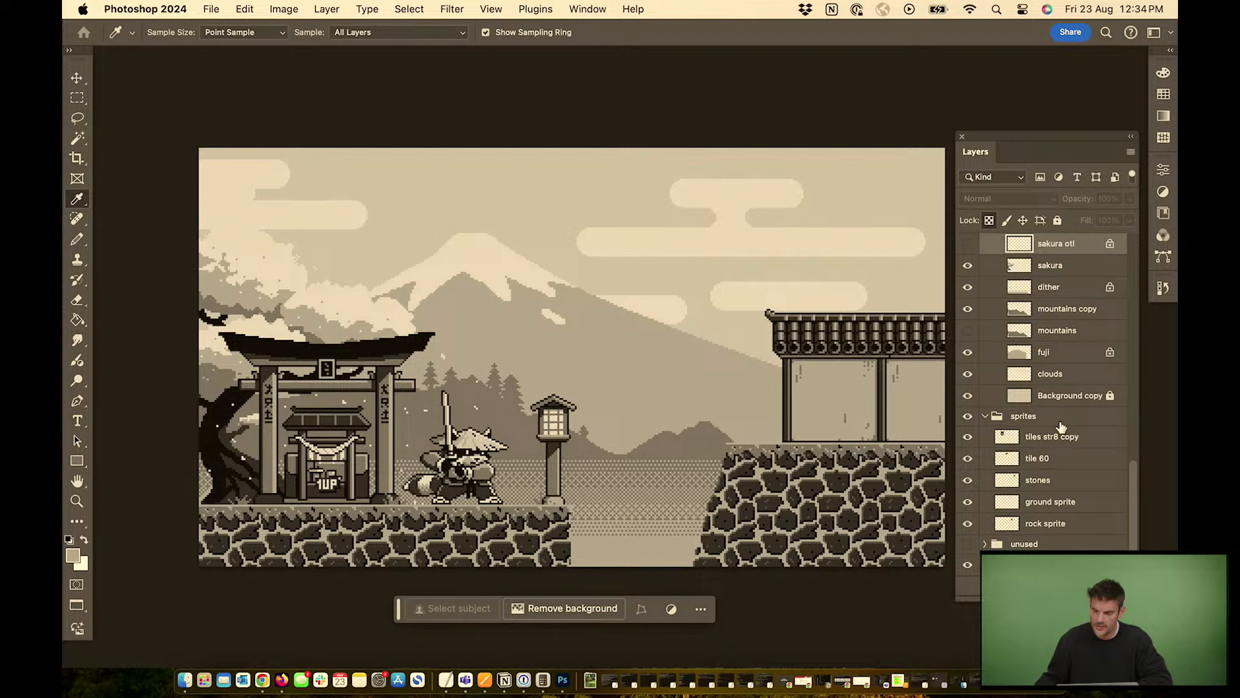
scroll(1058, 407, "up", 5)
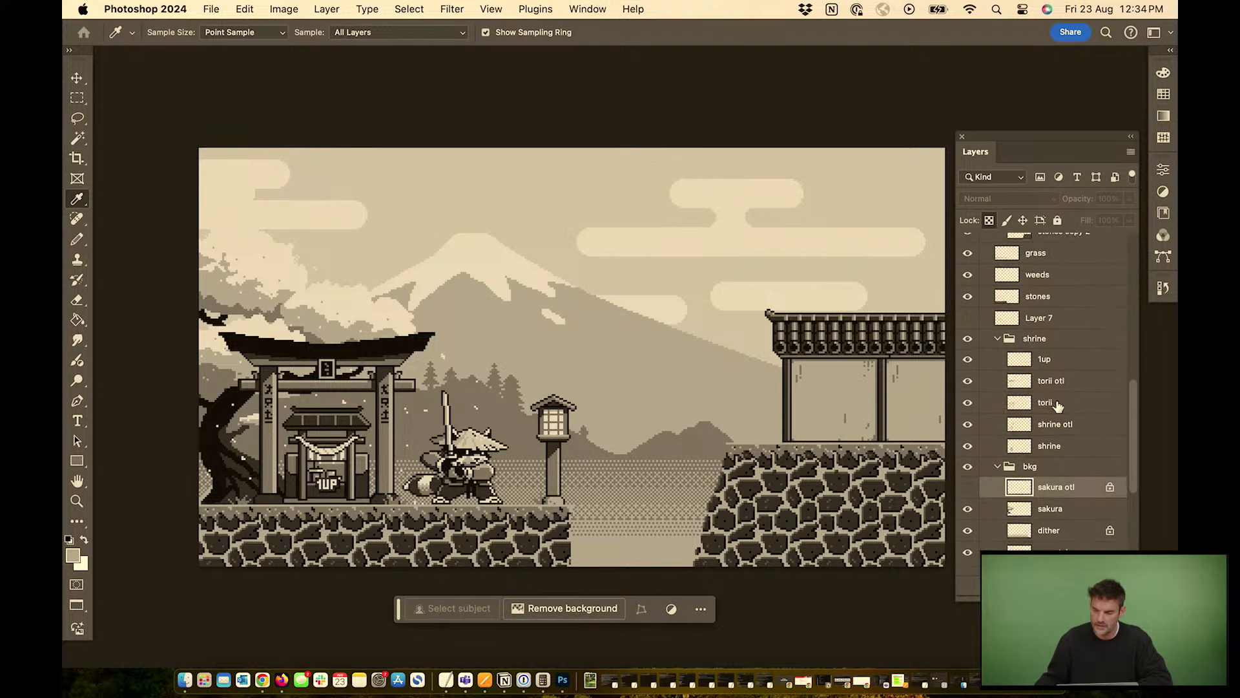
scroll(1058, 405, "up", 10)
scroll(1059, 410, "down", 8)
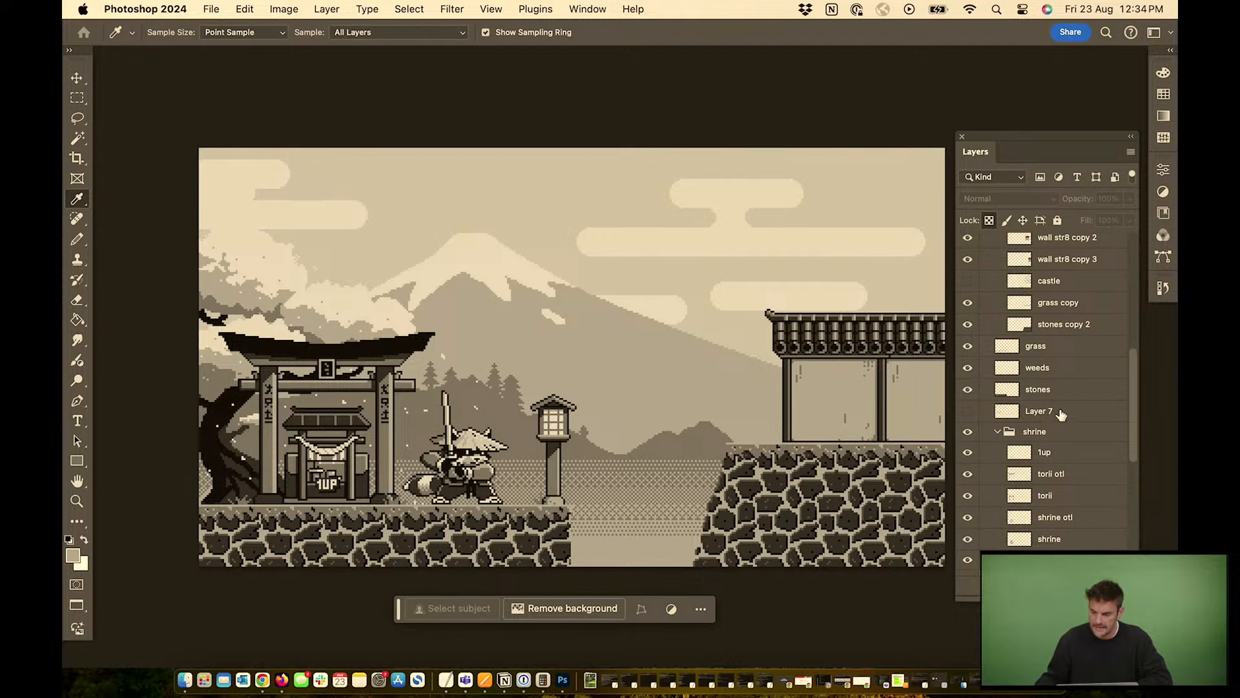
scroll(1054, 415, "down", 2)
scroll(1052, 414, "down", 3)
scroll(1053, 415, "up", 10)
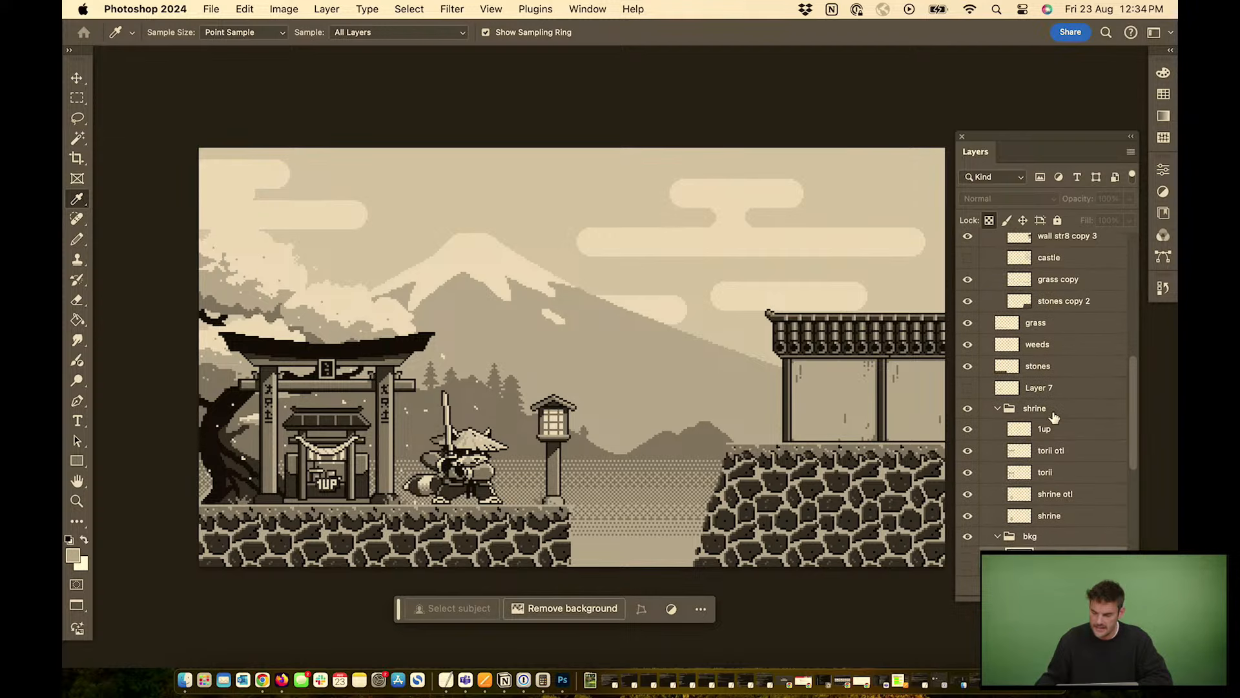
left_click(967, 352)
left_click_drag(854, 295, 706, 305)
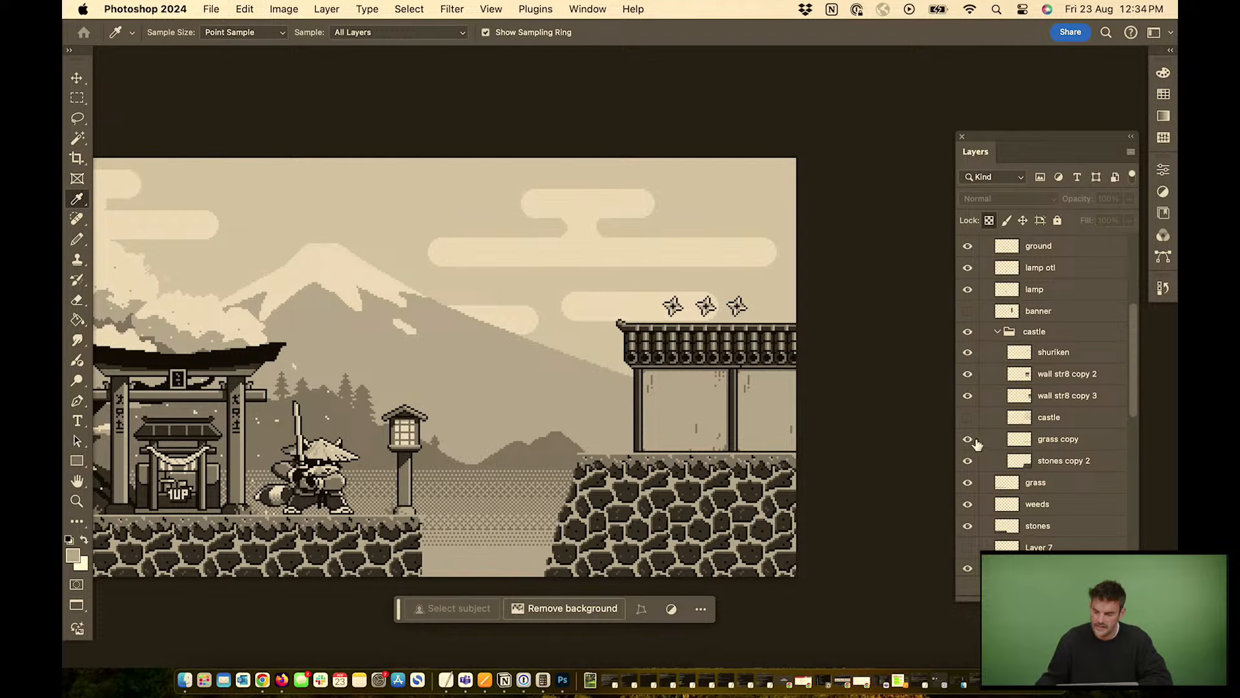
left_click(967, 312)
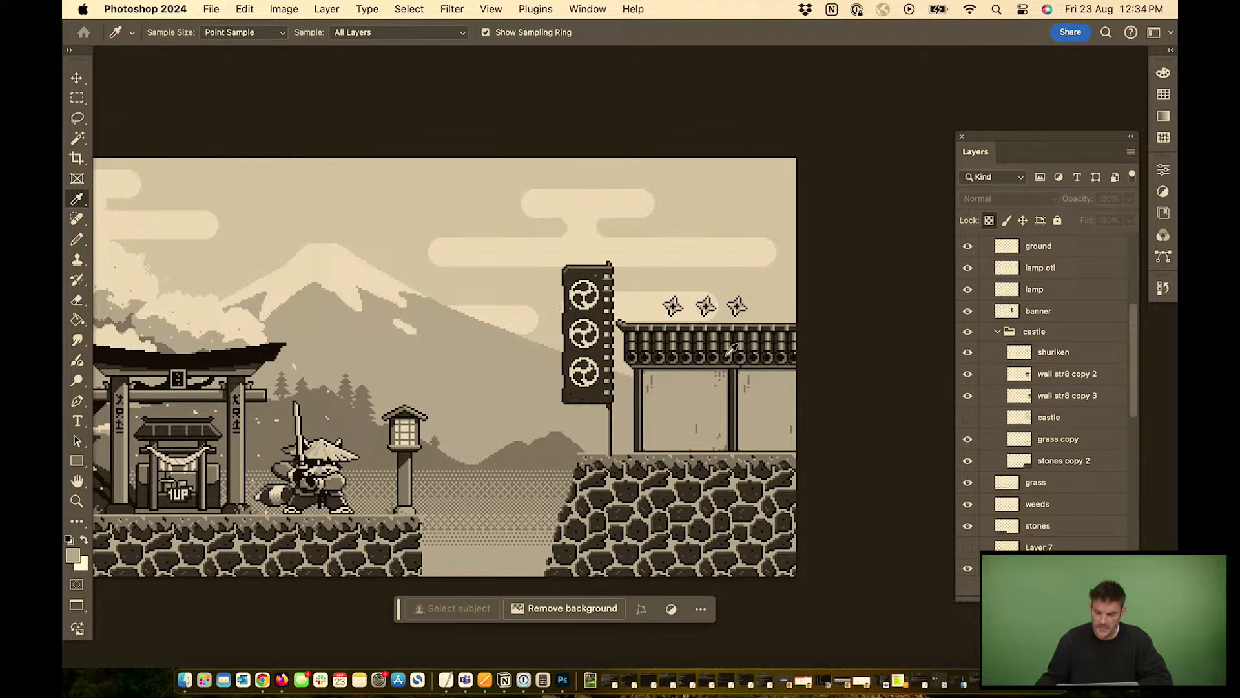
Show the HUD group over the sky
scroll(1035, 336, "up", 5)
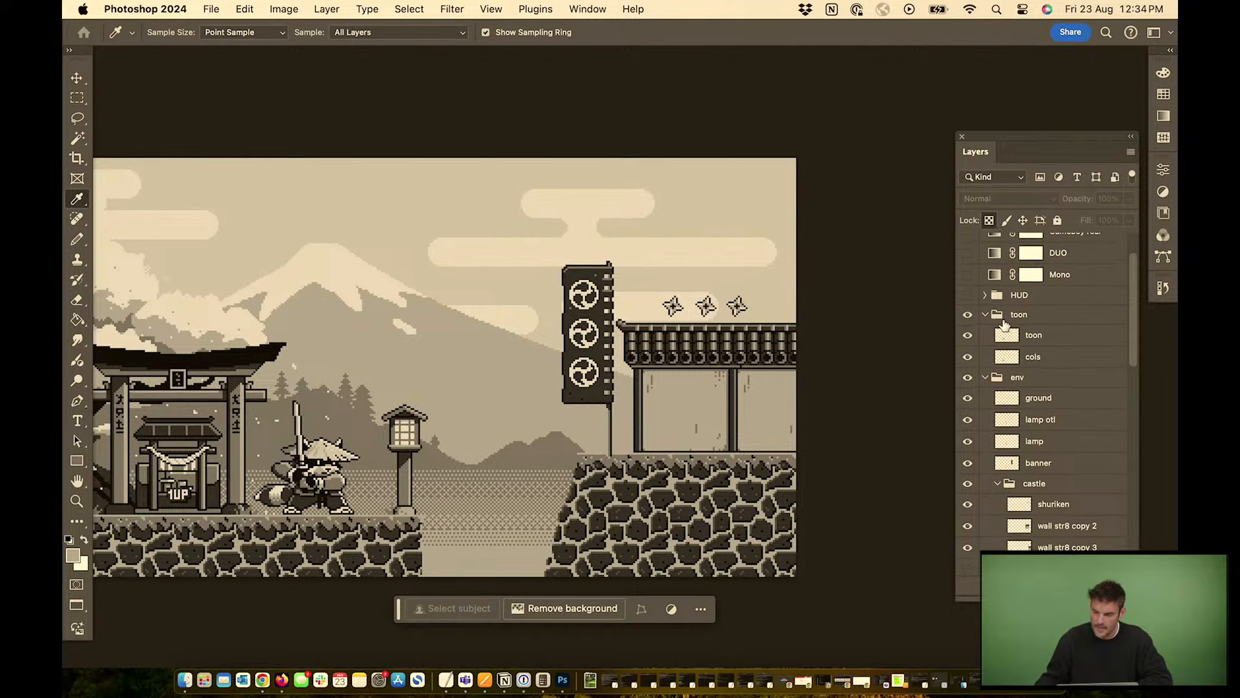
left_click(969, 294)
scroll(487, 276, "left", 8)
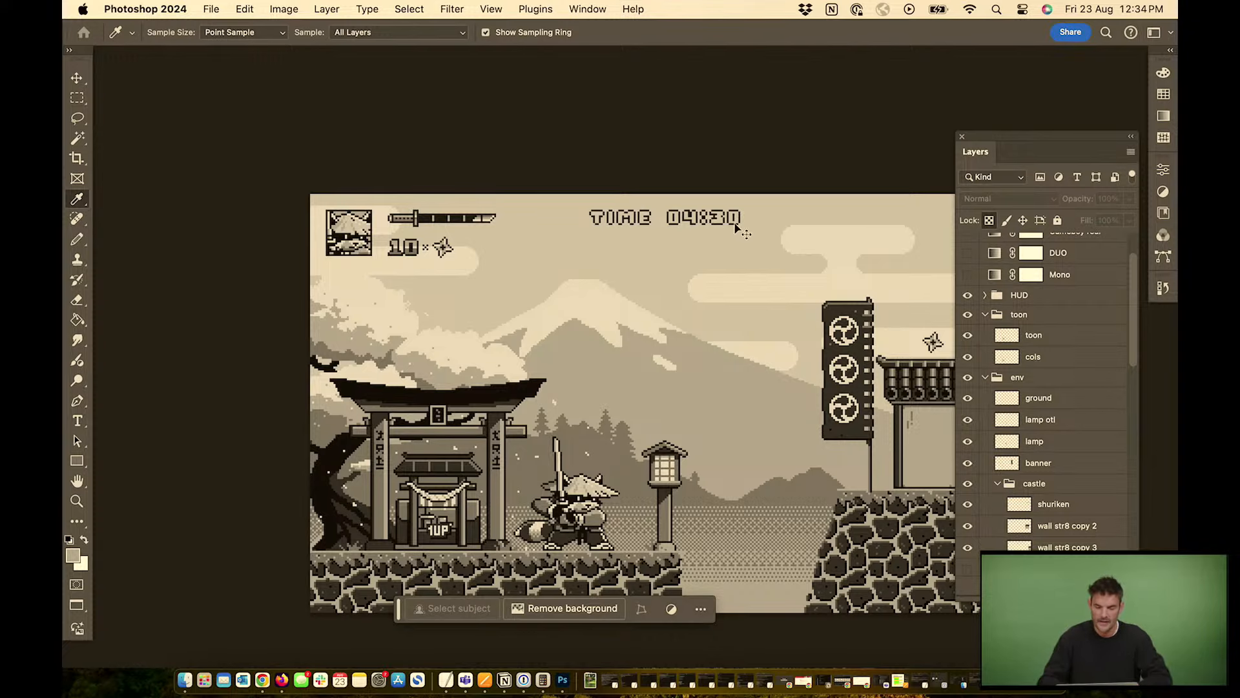
Examine the HUD's portrait, sword bar, shuriken counter and timer up close, briefly with the grid displayed, and against the full scene
key("super+equal")
scroll(393, 174, "left", 5)
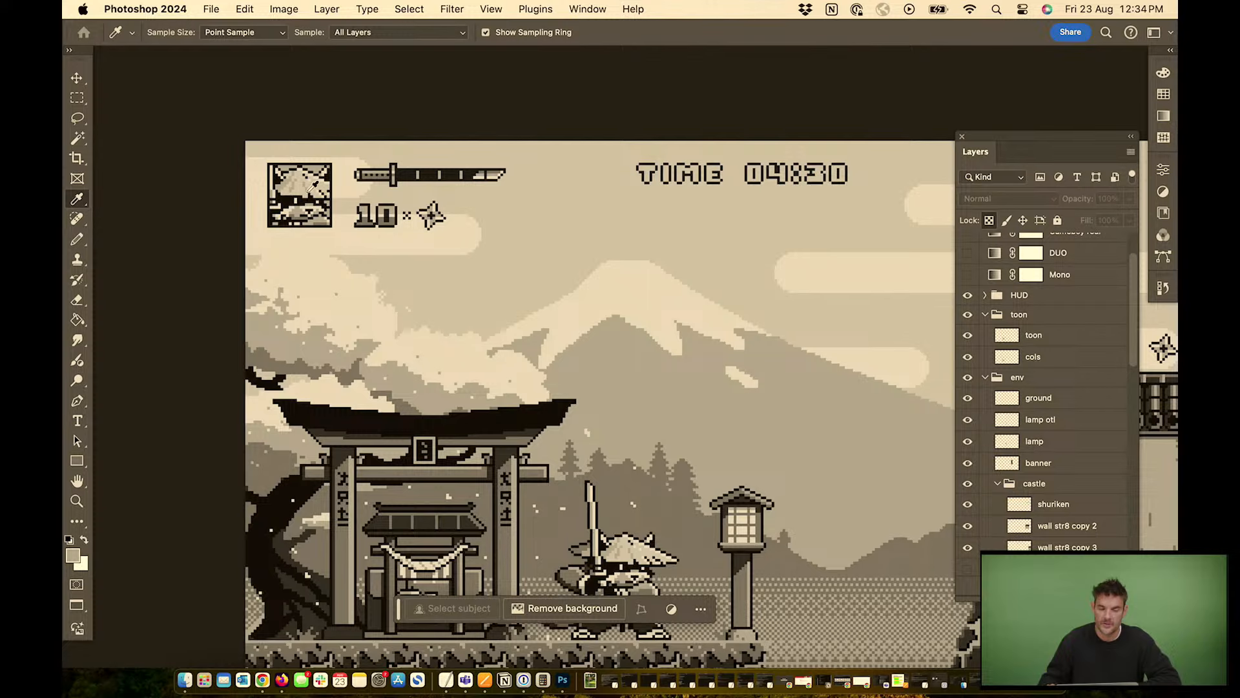
key("super+apostrophe")
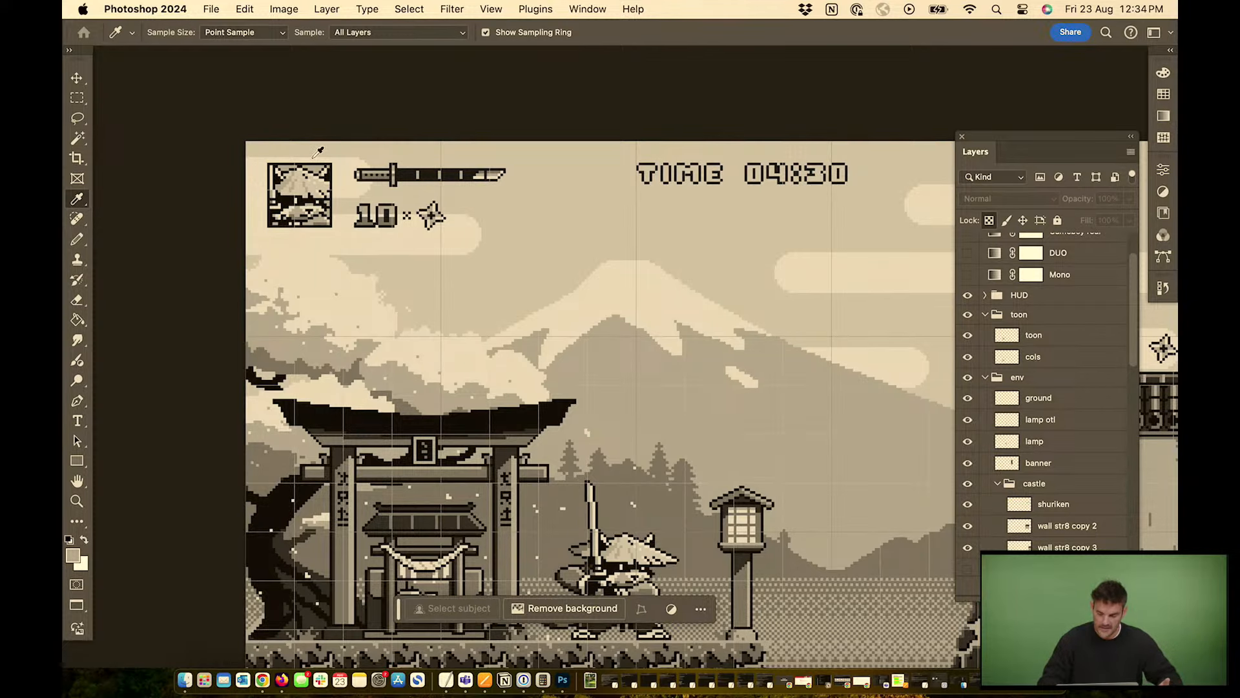
key("super+equal")
key("super+equal")
left_click_drag(244, 161, 720, 452)
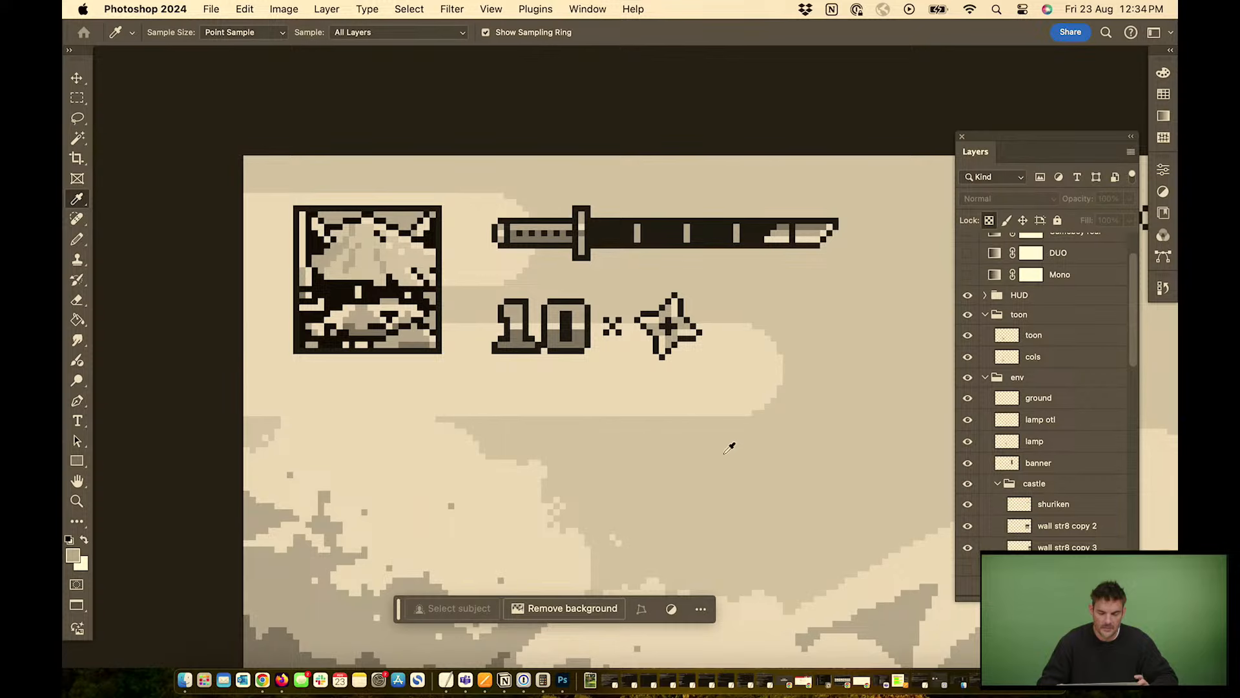
key("super+minus")
key("super+minus")
key("super+minus")
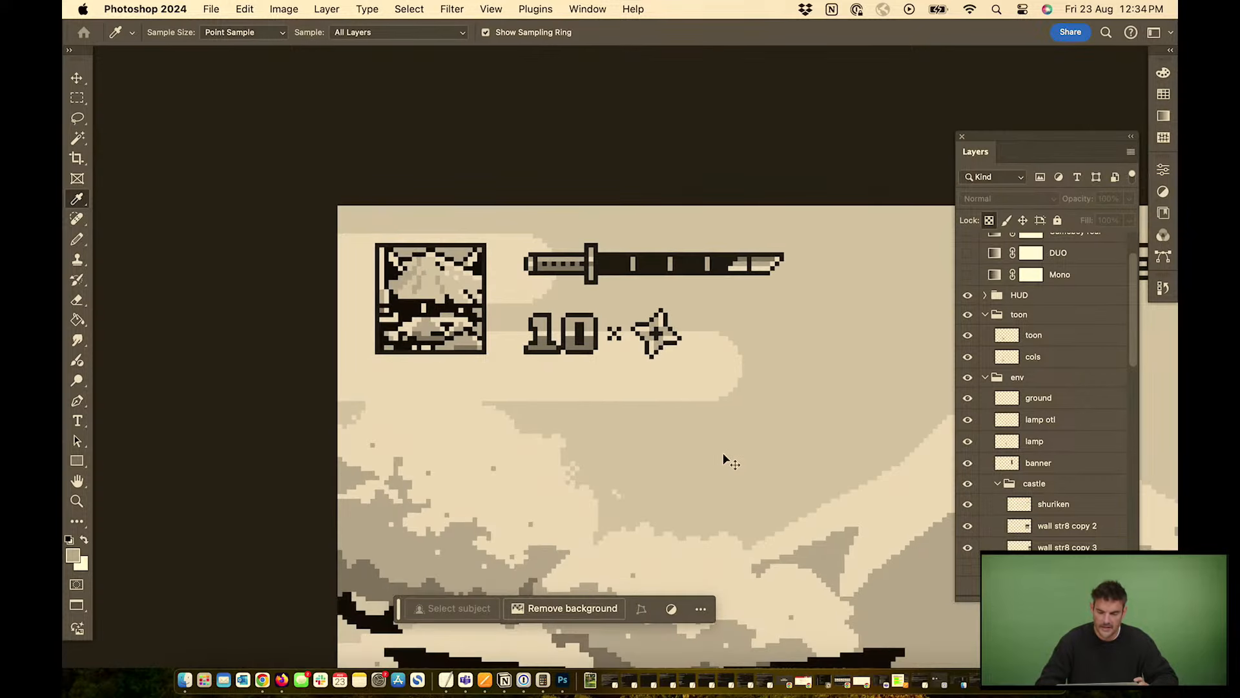
left_click_drag(691, 362, 463, 354)
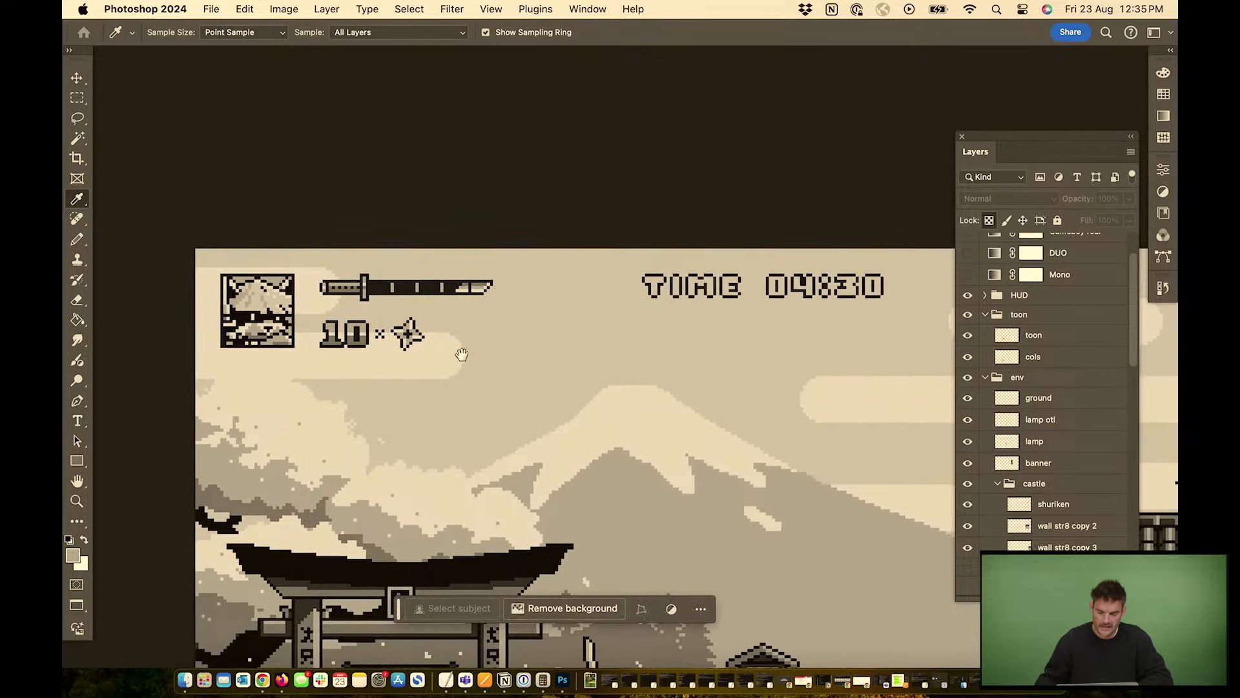
key("super+minus")
left_click_drag(689, 436, 454, 288)
key("super+minus")
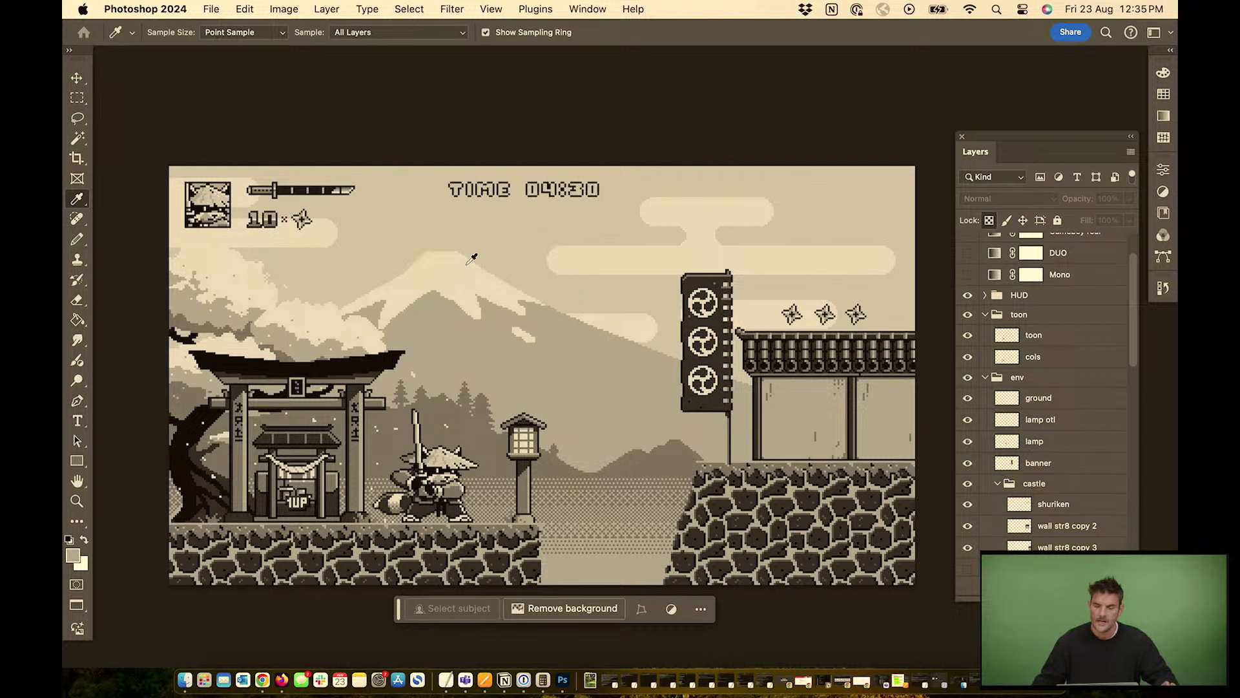
Add a Gradient Map adjustment layer above the palette layer and open its gradient for editing
scroll(1051, 346, "down", 3)
scroll(1053, 345, "up", 4)
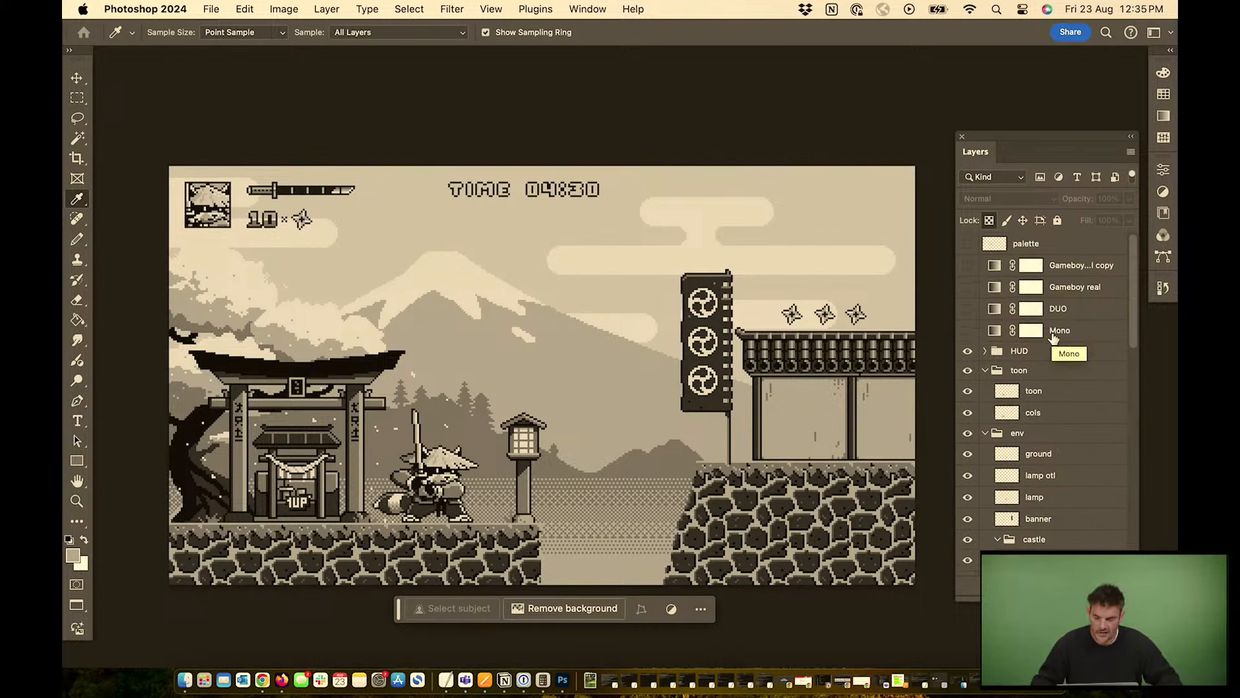
left_click(1084, 251)
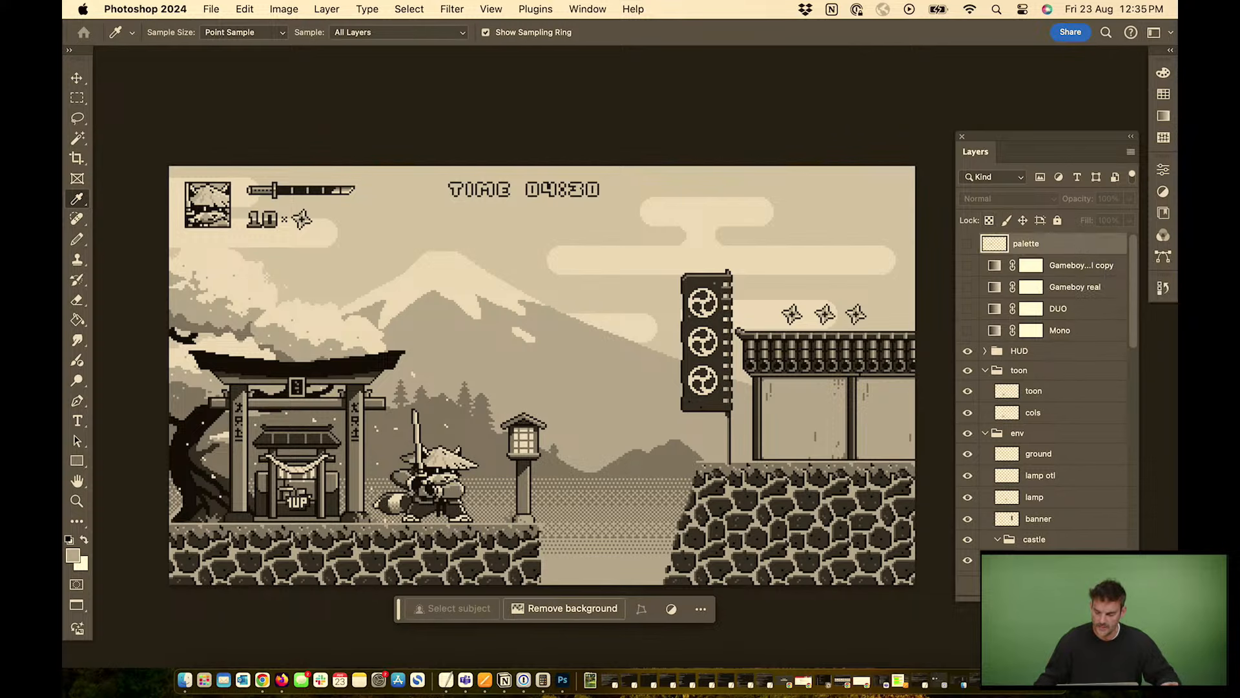
left_click(1048, 587)
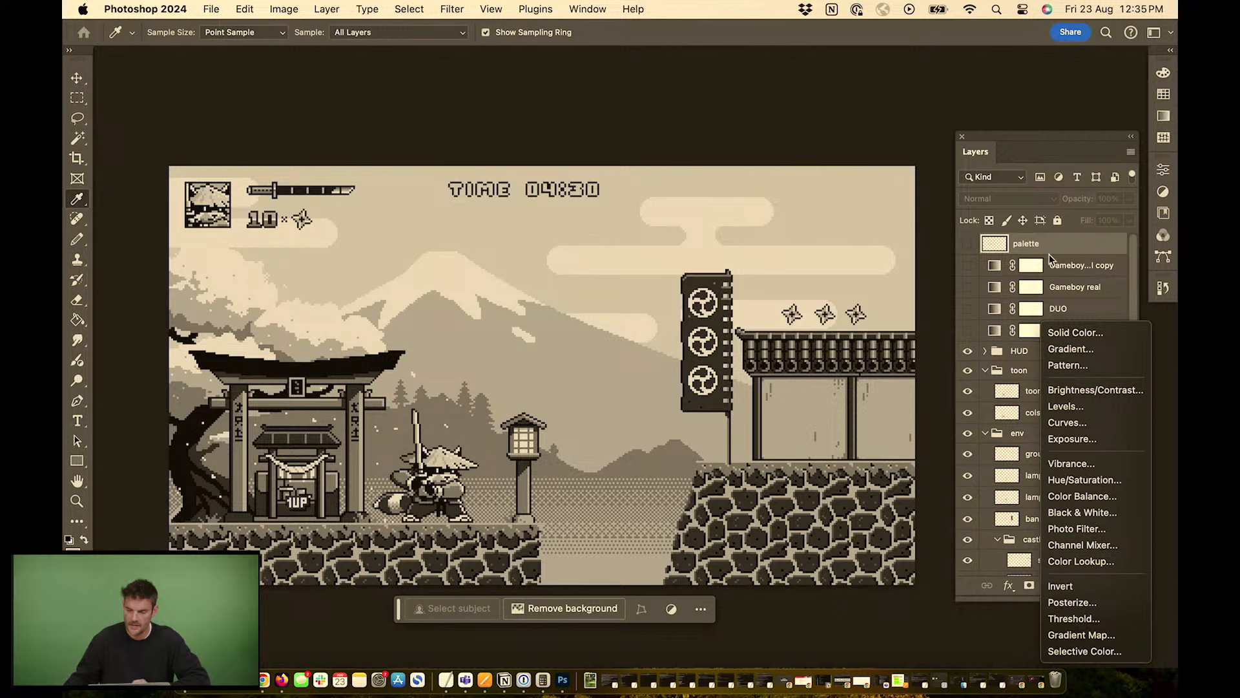
left_click(963, 589)
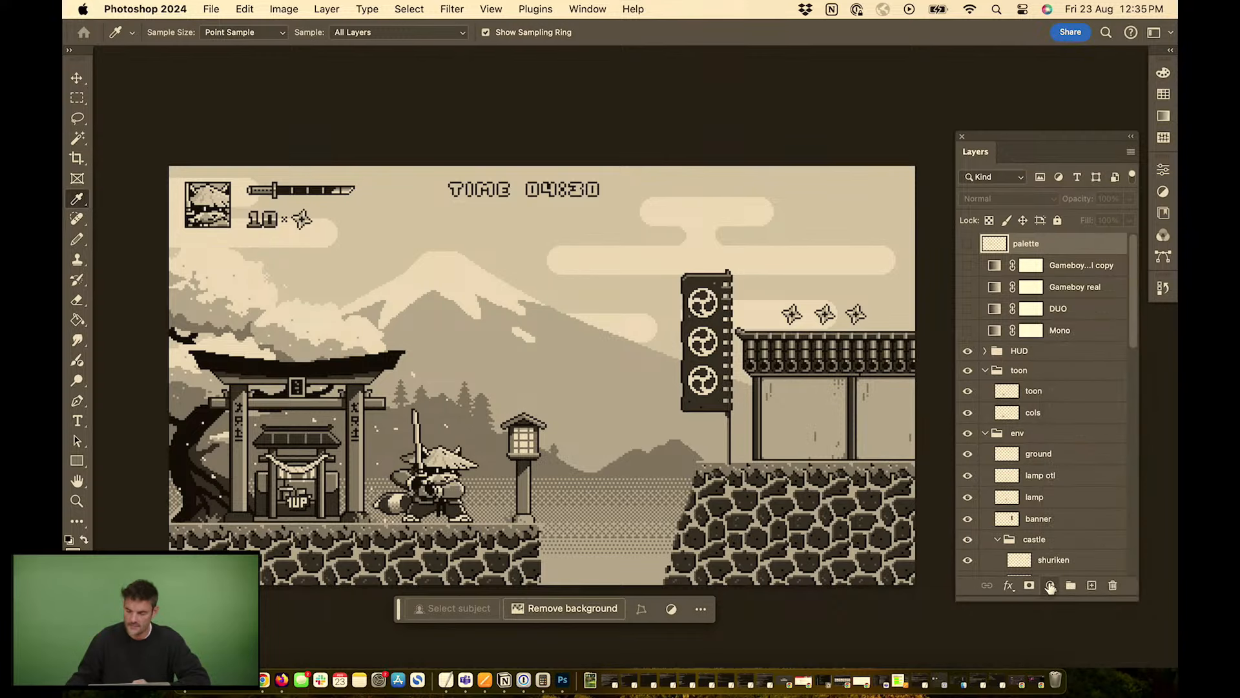
left_click(1050, 587)
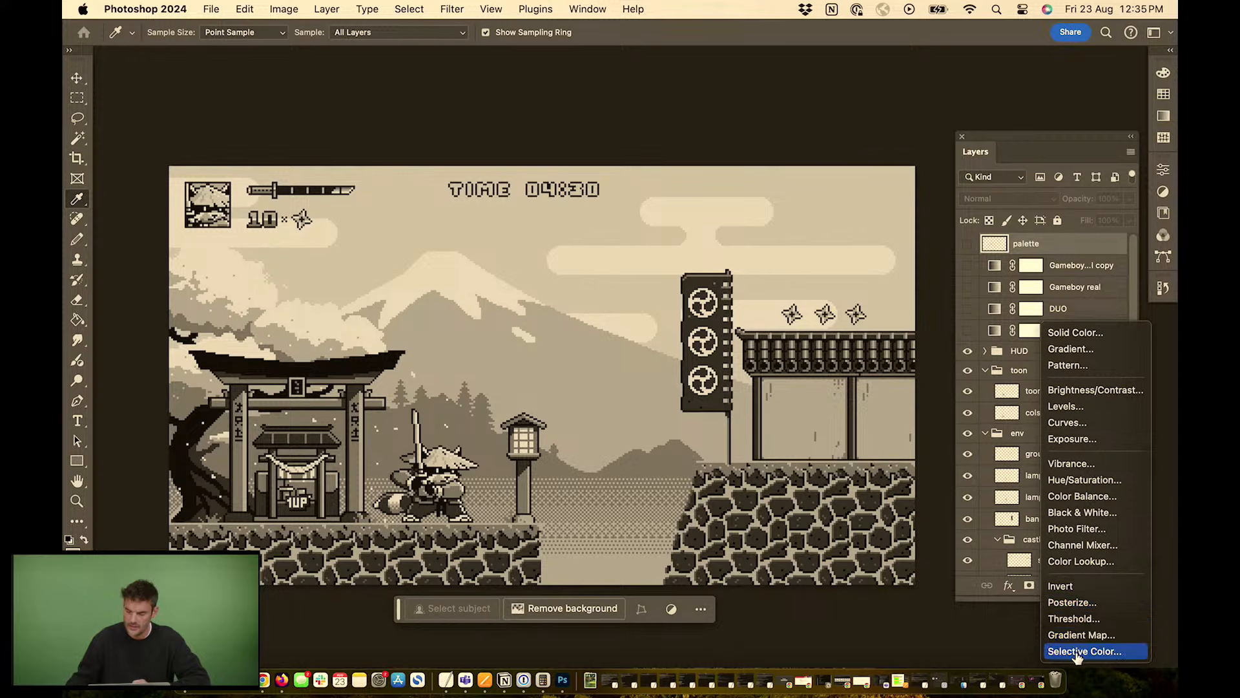
left_click(1080, 640)
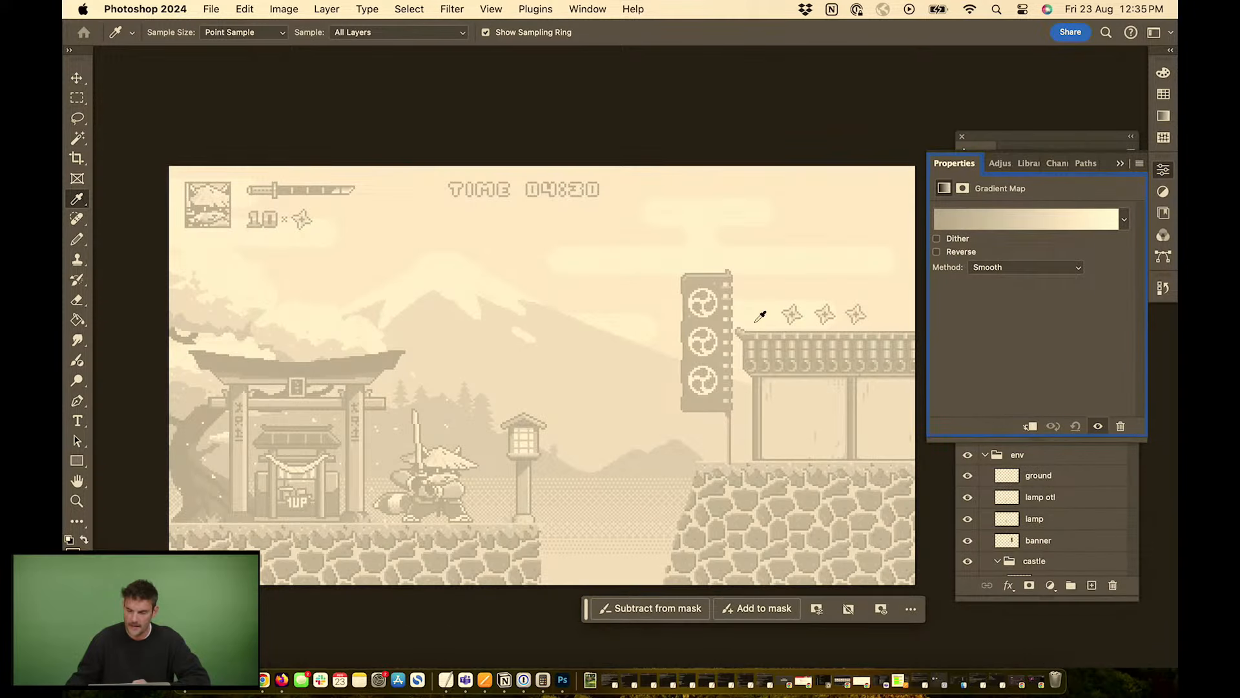
left_click(1029, 219)
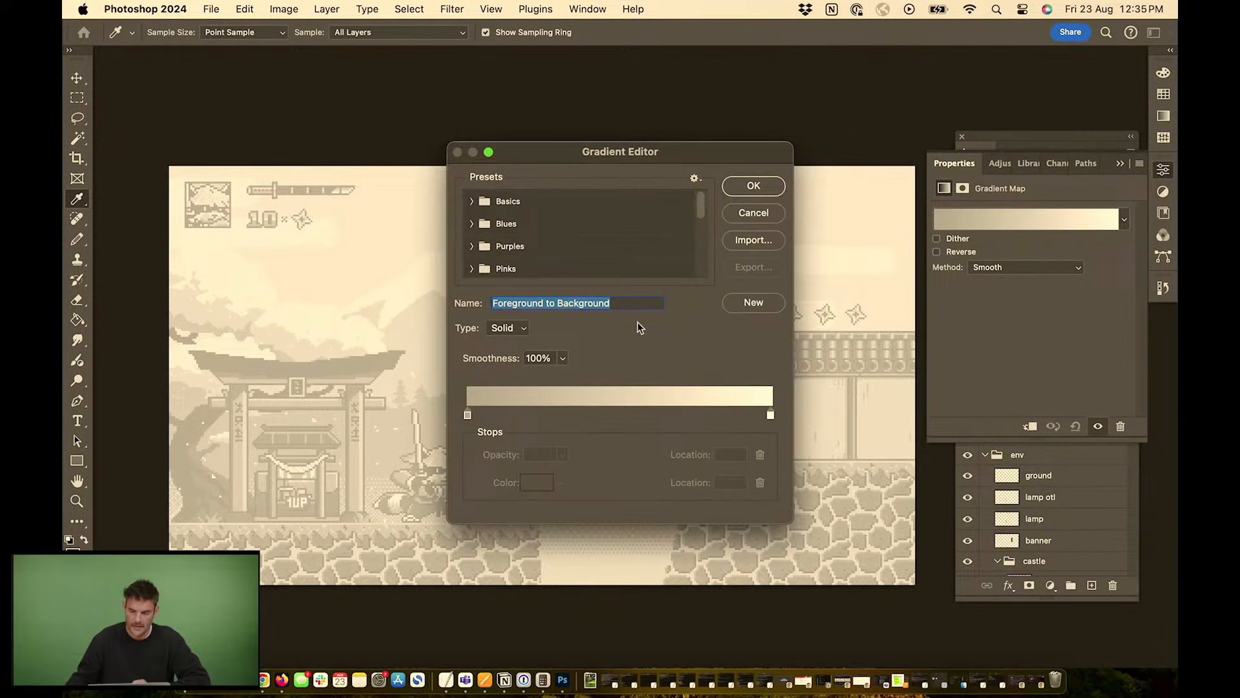
Try the Blue_27 preset from the Blues gradients on the gradient map, keeping the scene in view
scroll(659, 329, "up", 3)
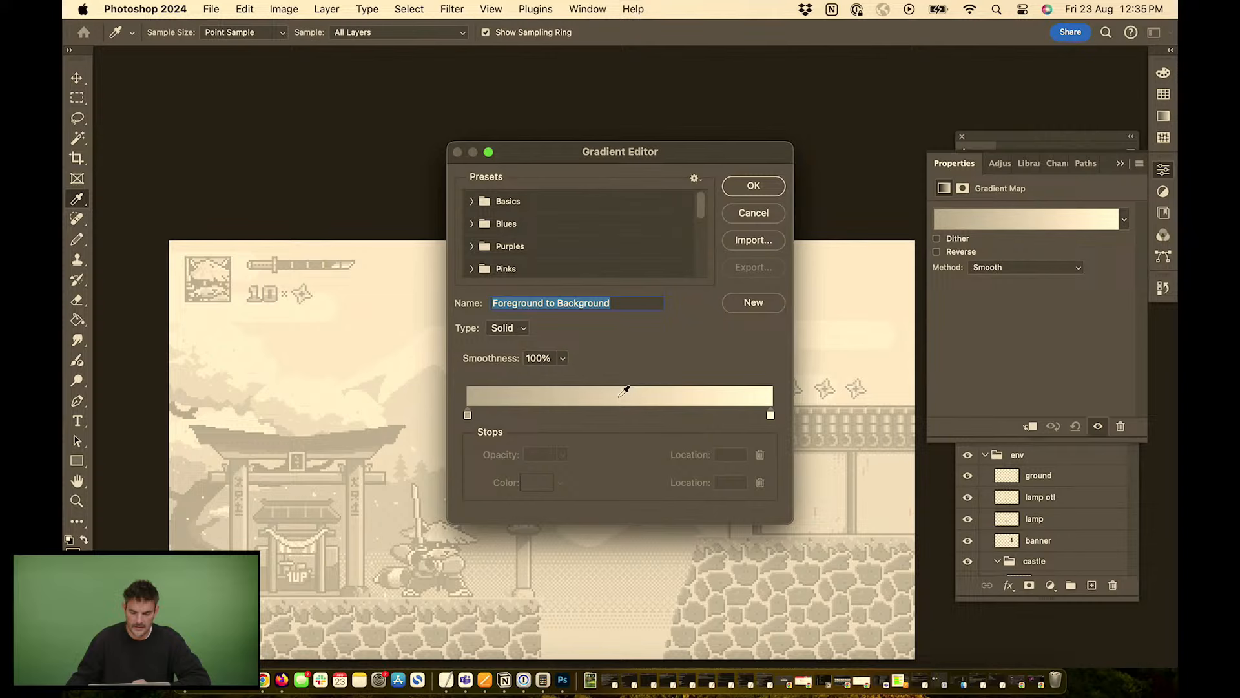
left_click_drag(629, 148, 888, 105)
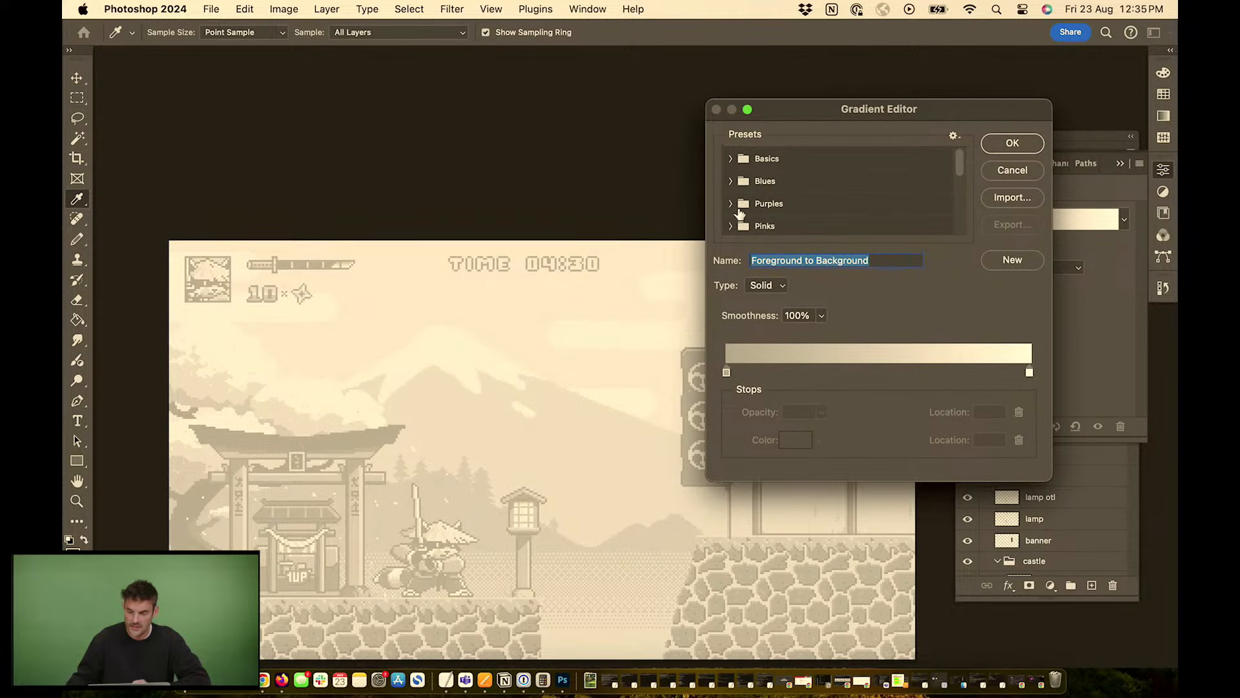
left_click(730, 160)
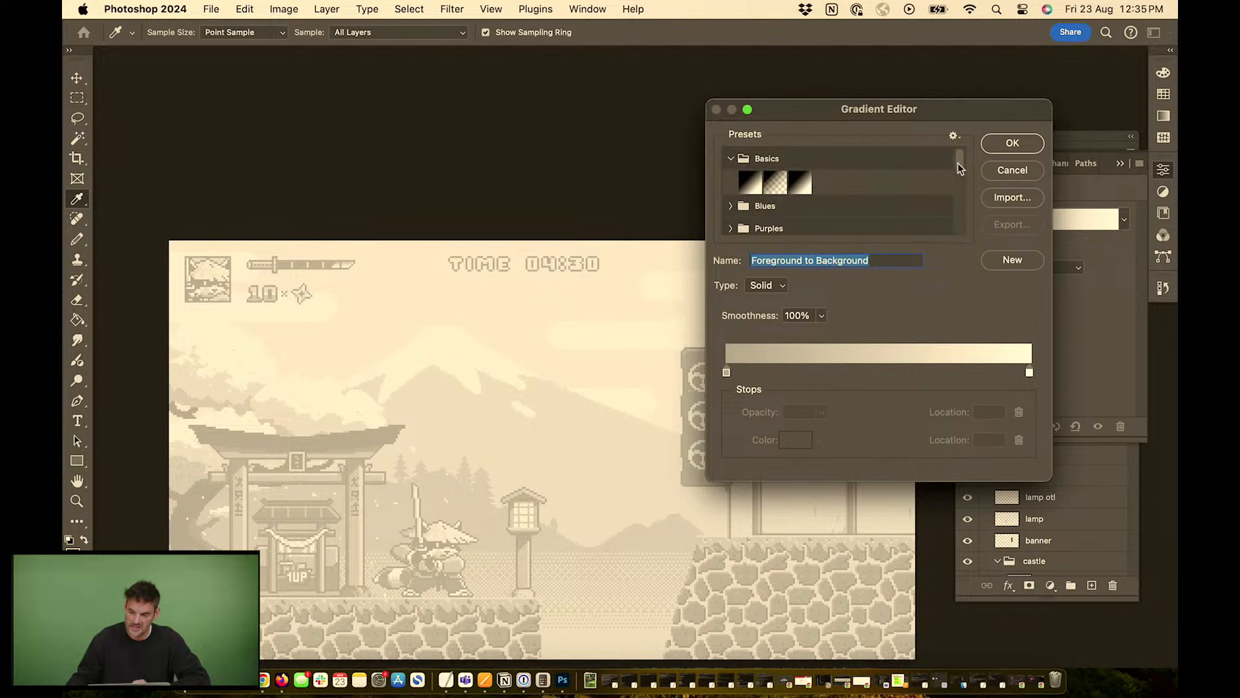
left_click(731, 206)
left_click_drag(960, 165, 963, 180)
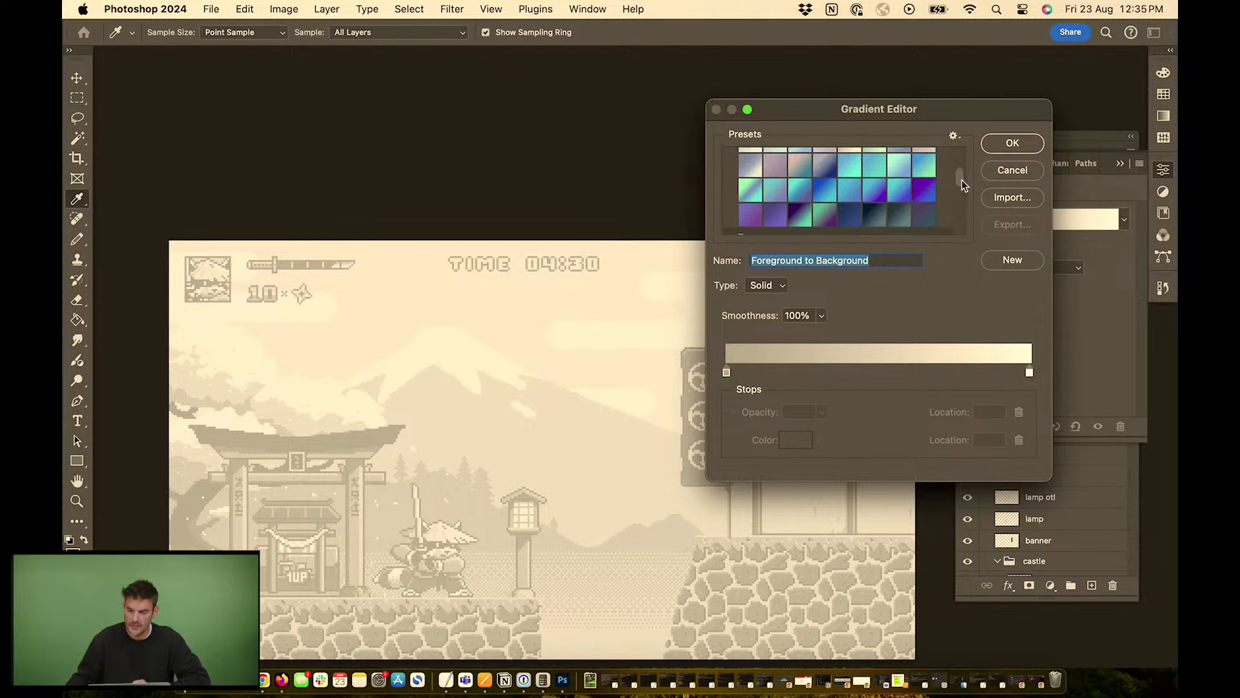
left_click(801, 215)
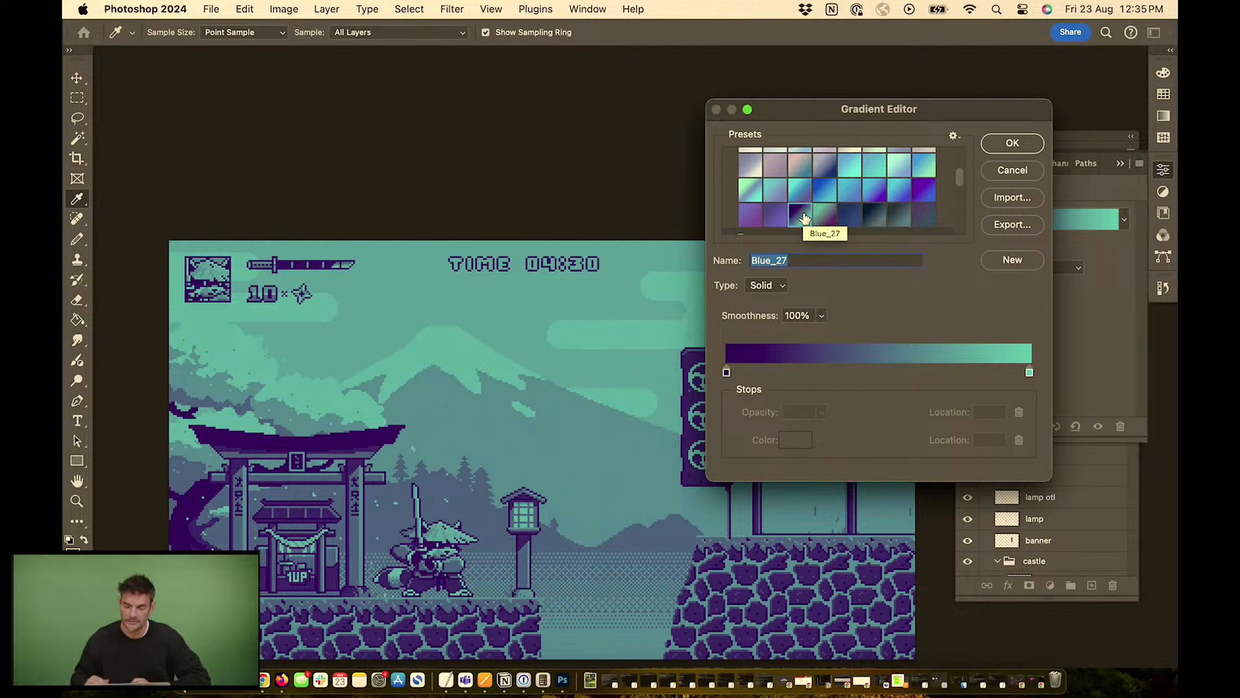
left_click_drag(878, 105, 881, 81)
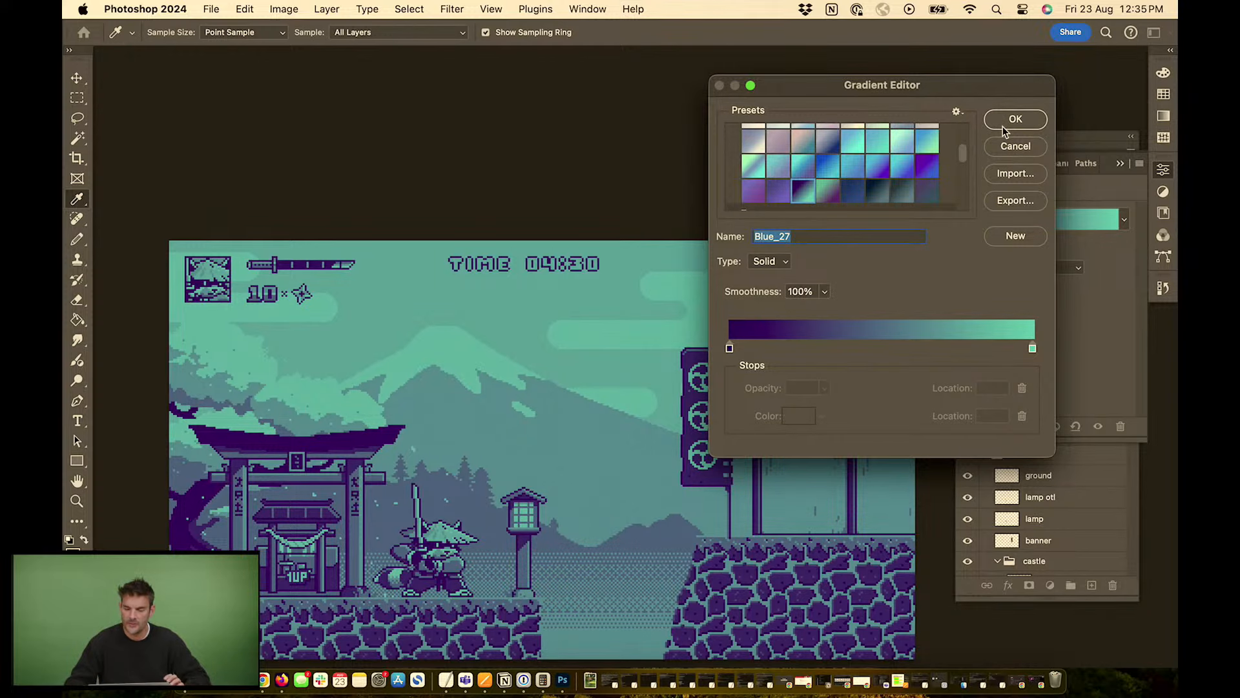
Apply the Foreground to Background preset from the Basics gradients to the gradient map and accept it
scroll(872, 171, "up", 5)
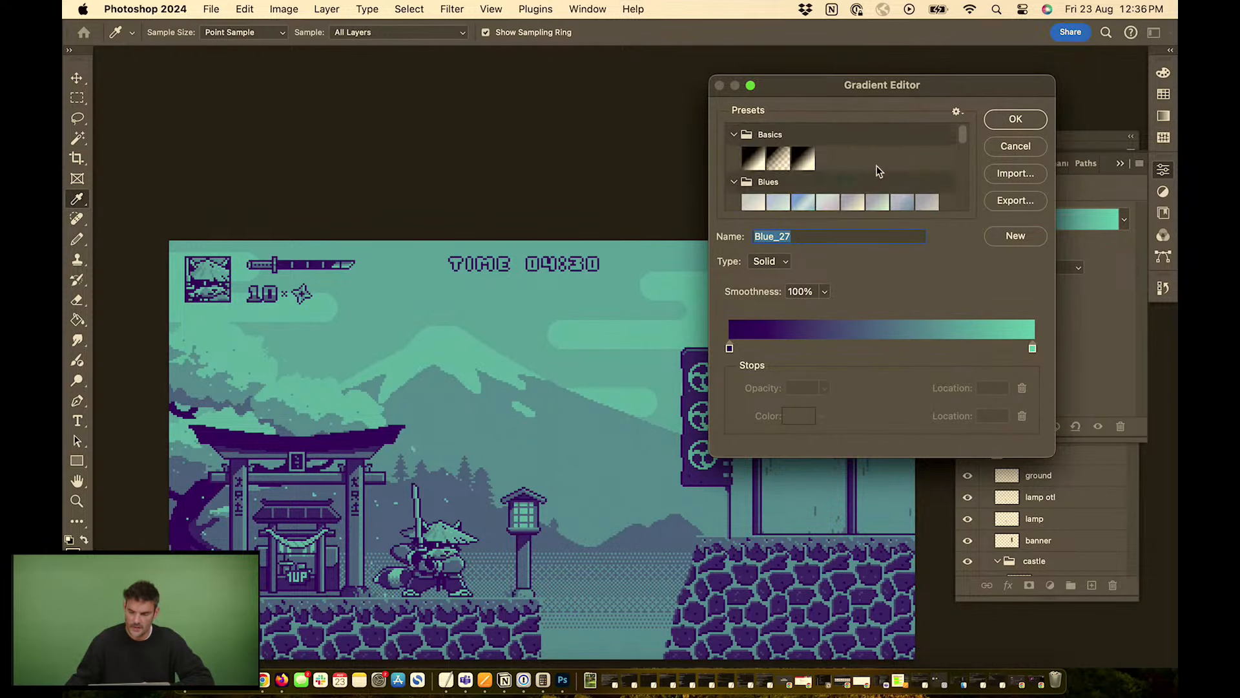
left_click(754, 159)
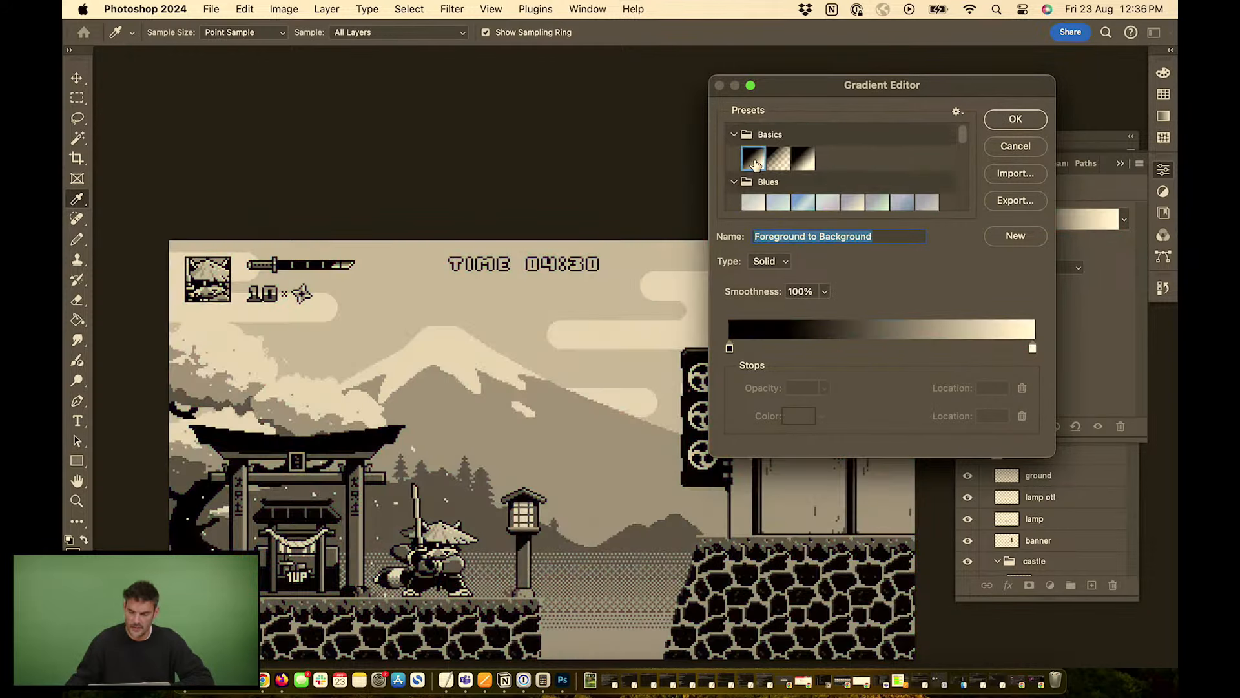
left_click(1017, 122)
left_click(1121, 163)
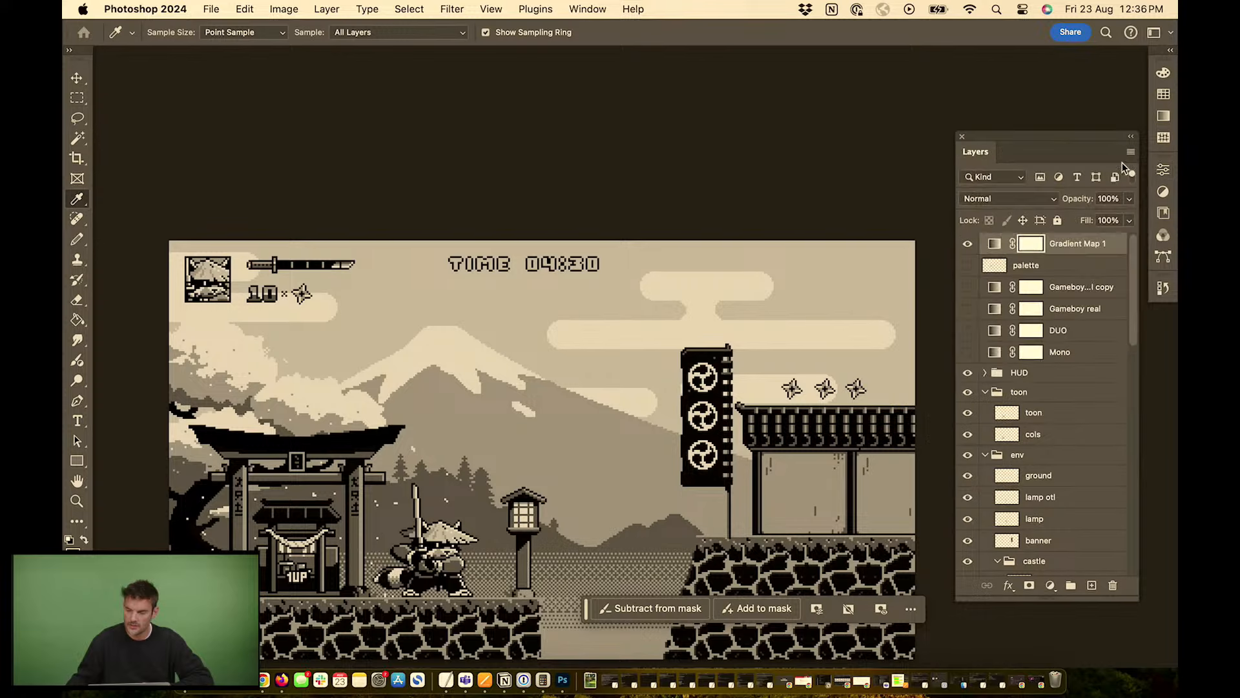
Compare the scene with and without Gradient Map 1 by toggling the layer's visibility several times
left_click(968, 243)
left_click(968, 244)
left_click(968, 243)
left_click(968, 244)
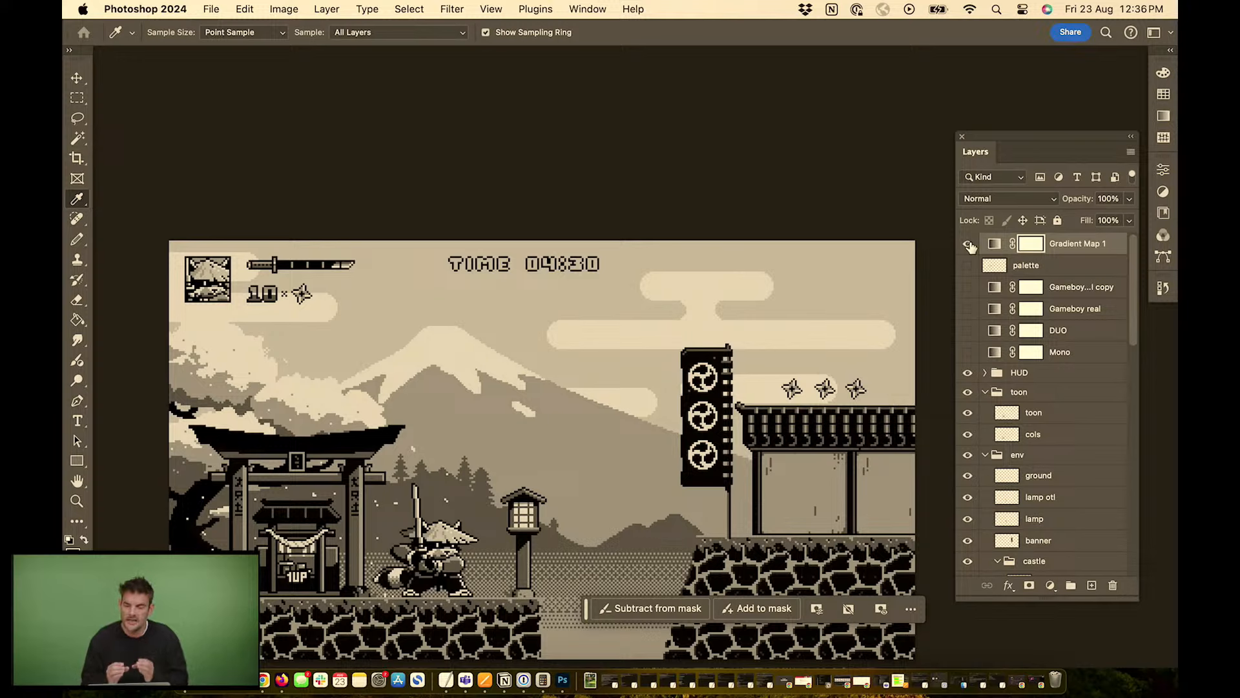
left_click(968, 245)
left_click(968, 244)
left_click(967, 244)
left_click(965, 244)
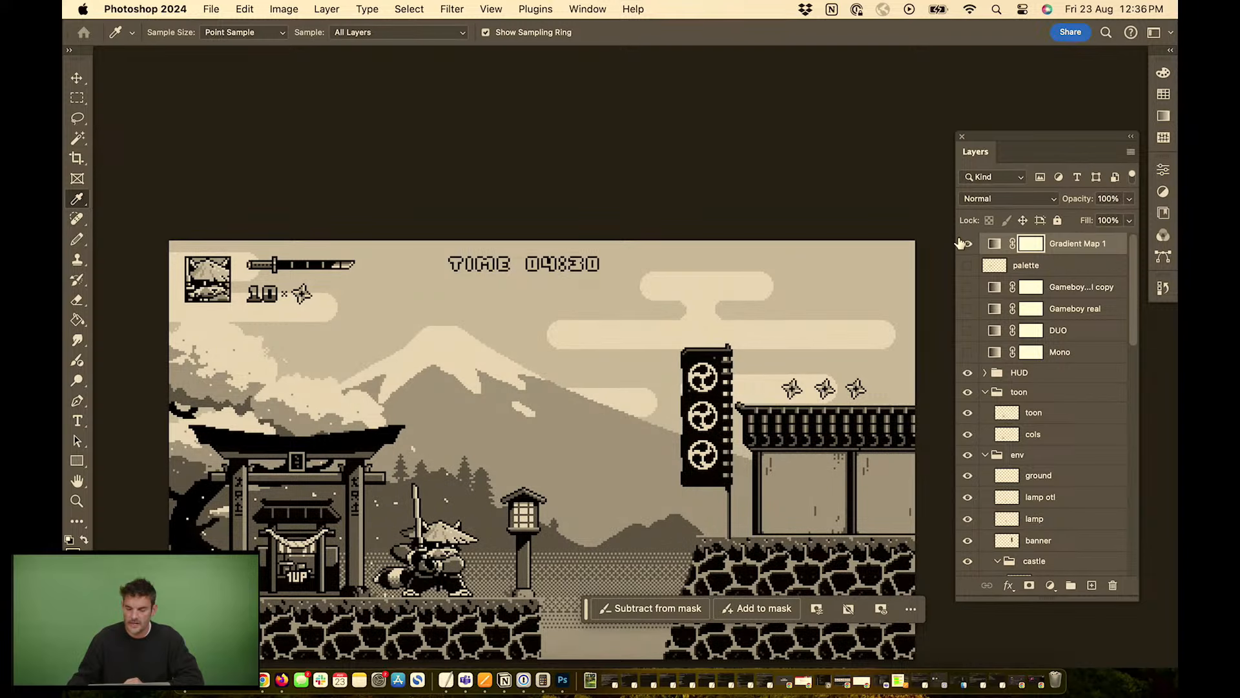
Reopen the gradient of Gradient Map 1 and set its dark end stop to pure red, ff0000
double_click(995, 244)
left_click(979, 221)
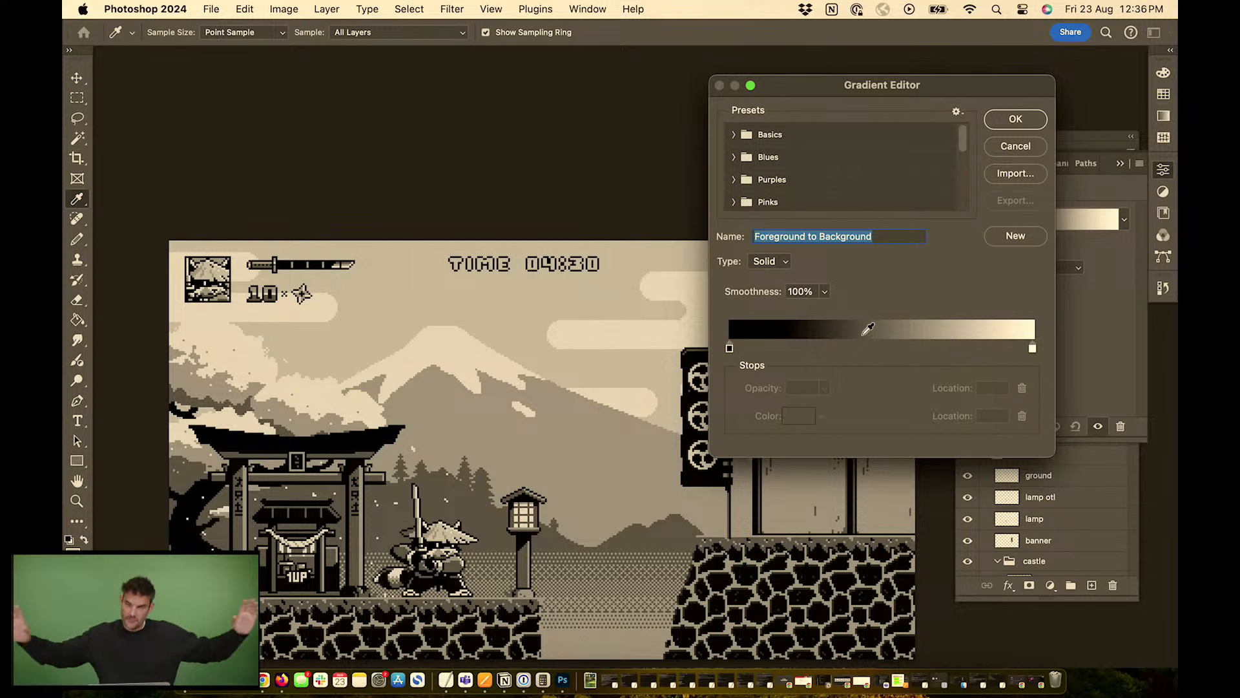
left_click(730, 348)
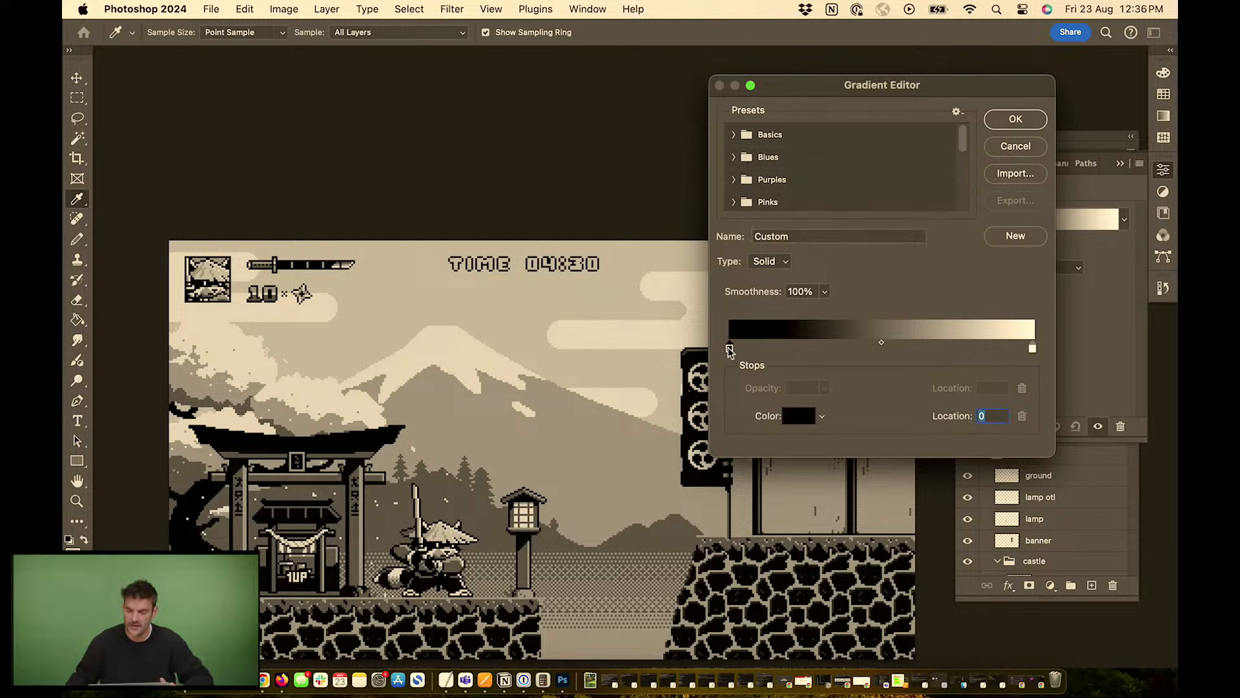
left_click(795, 417)
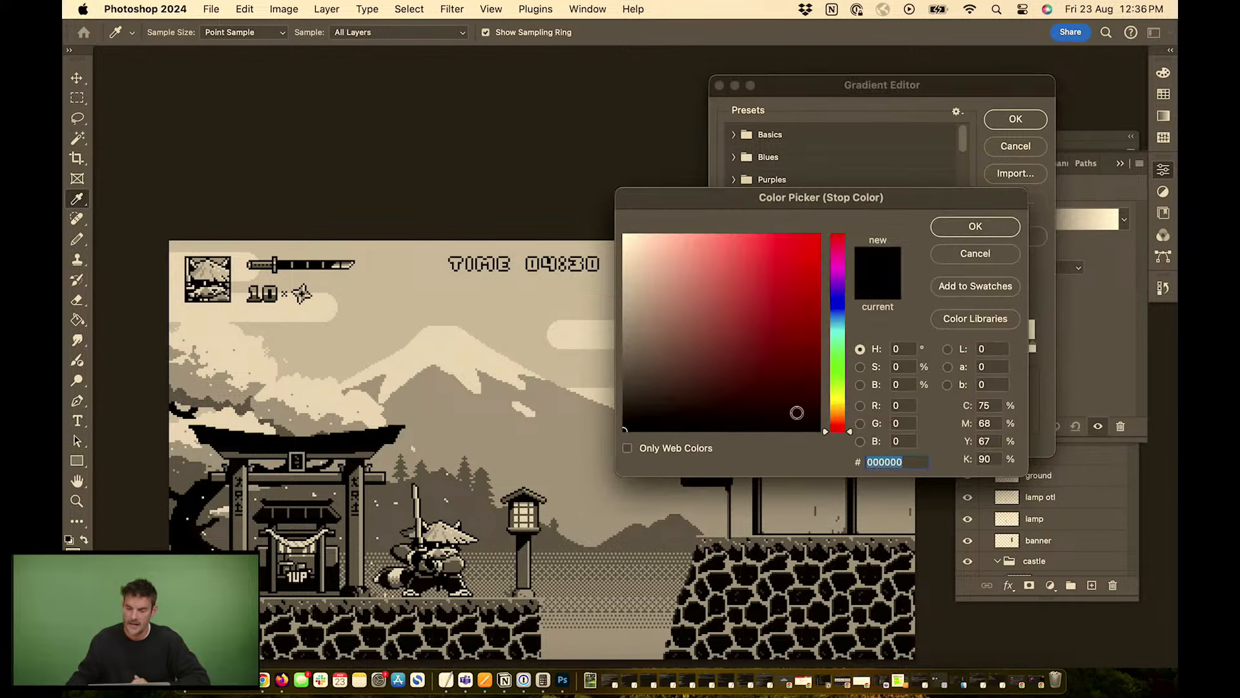
left_click(819, 235)
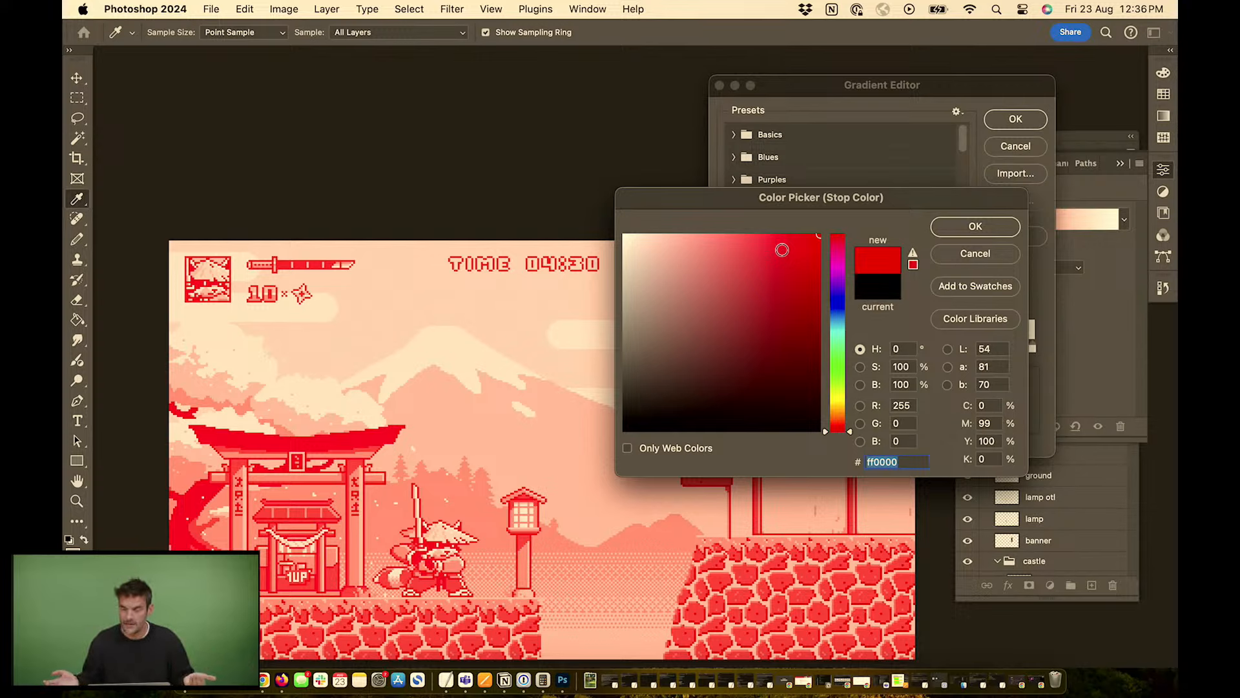
left_click(972, 226)
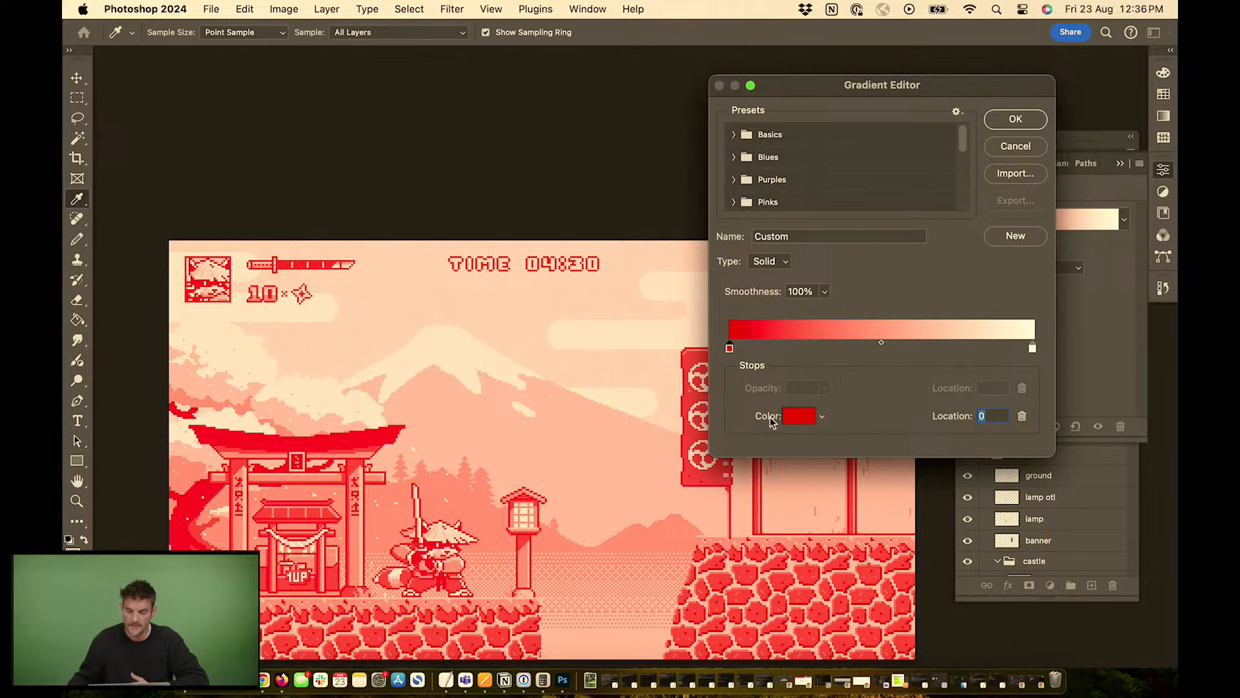
Change the gradient's dark end stop to a very dark navy blue with hue 209
left_click(796, 417)
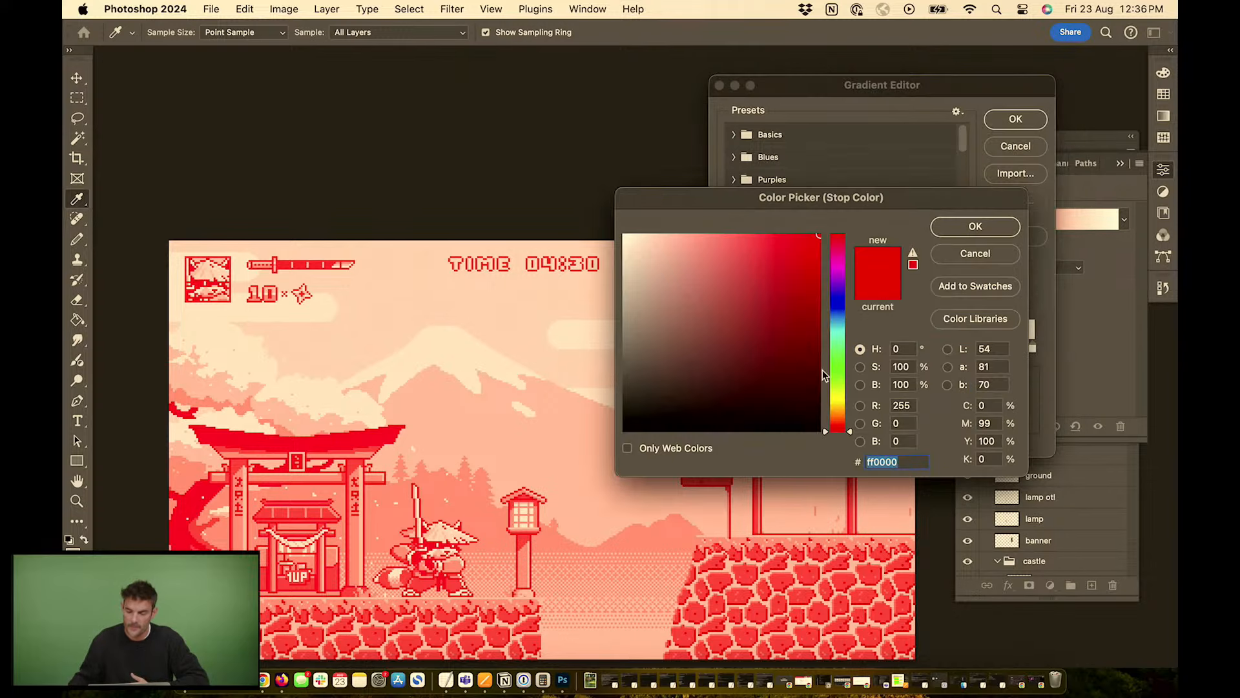
left_click(837, 316)
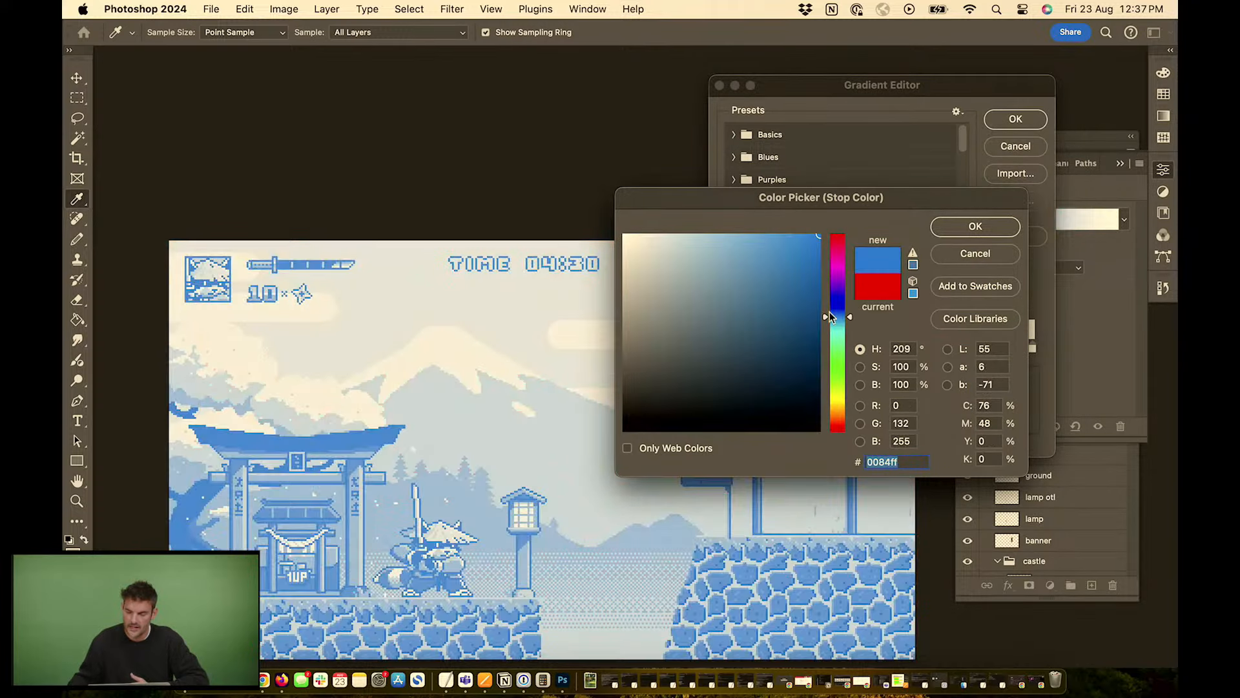
left_click(821, 342)
left_click_drag(821, 342, 820, 383)
left_click(966, 228)
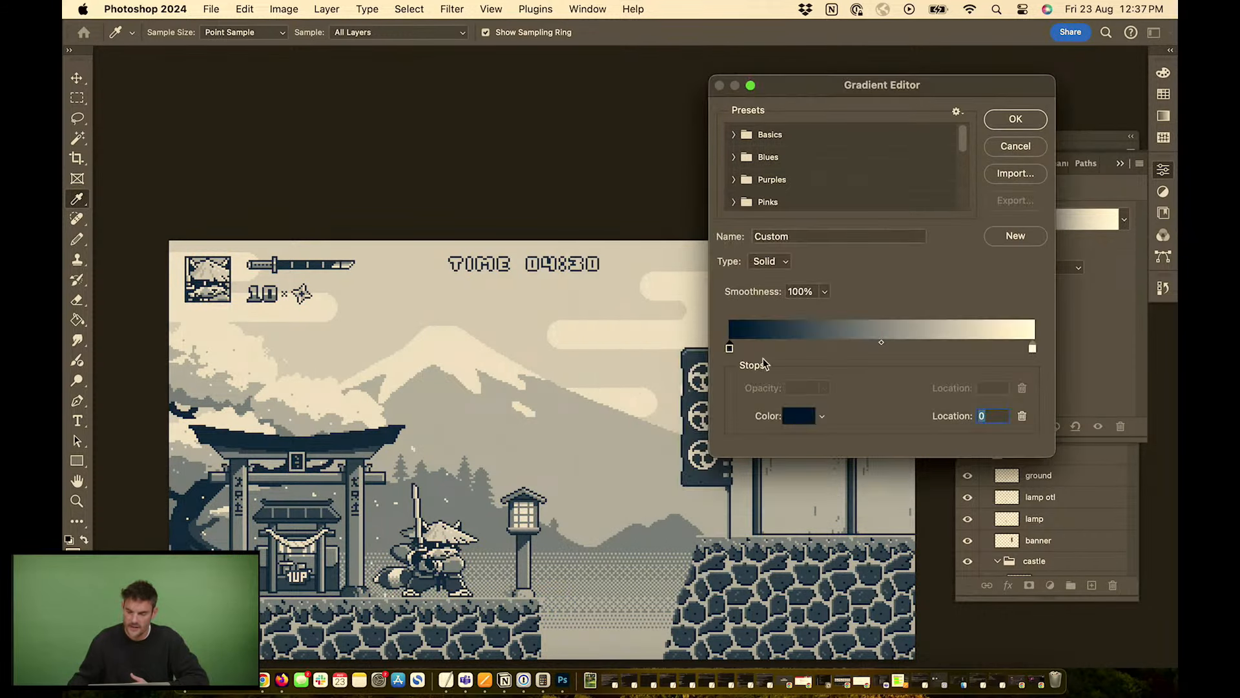
Set the gradient's light end stop at location 100 to a pale blue-grey, d9e4eb
left_click(1033, 348)
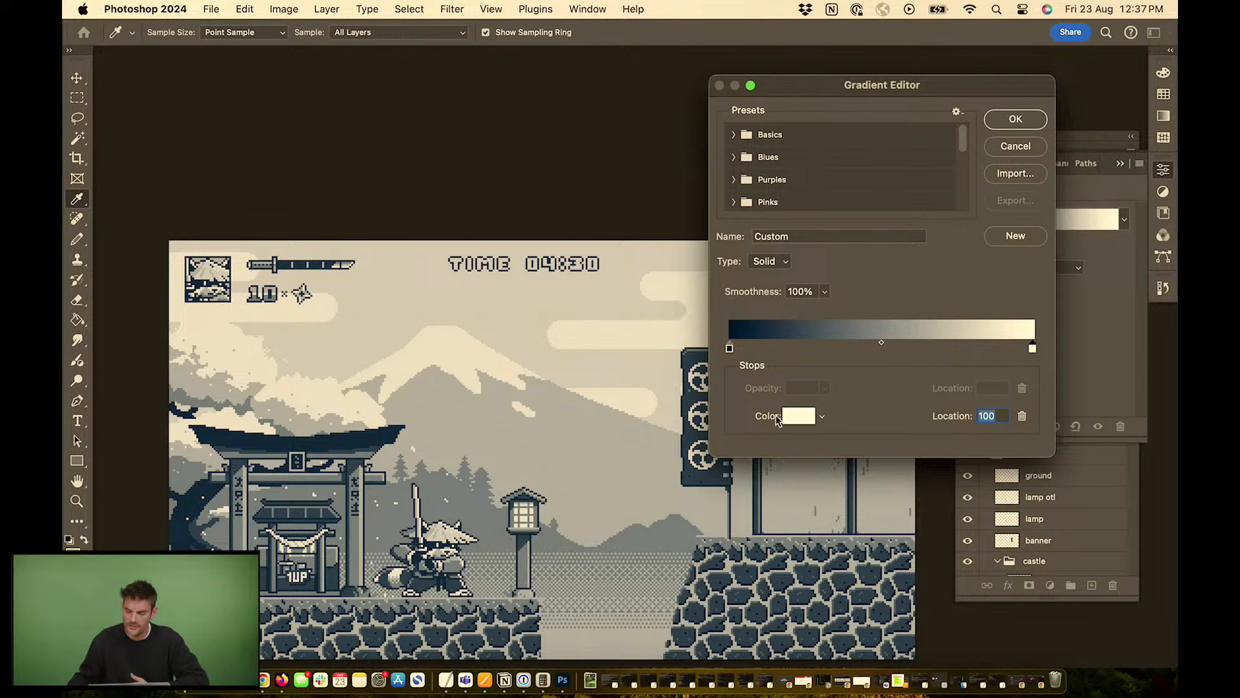
left_click(797, 415)
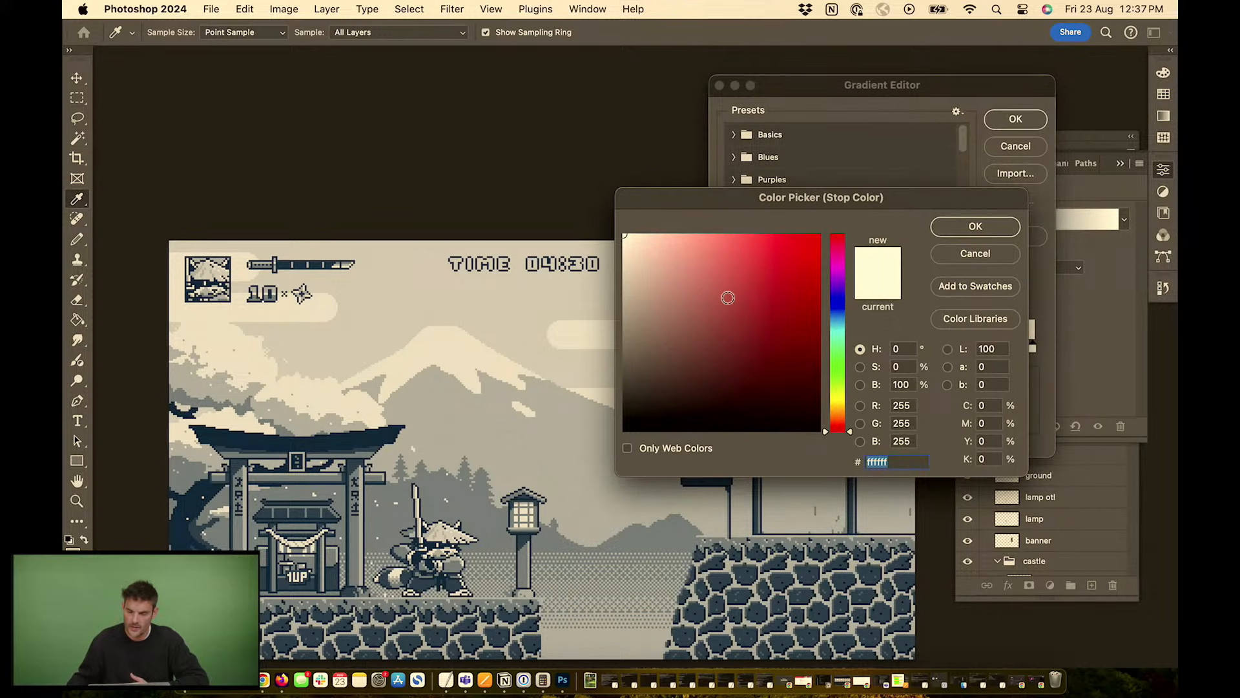
left_click(841, 320)
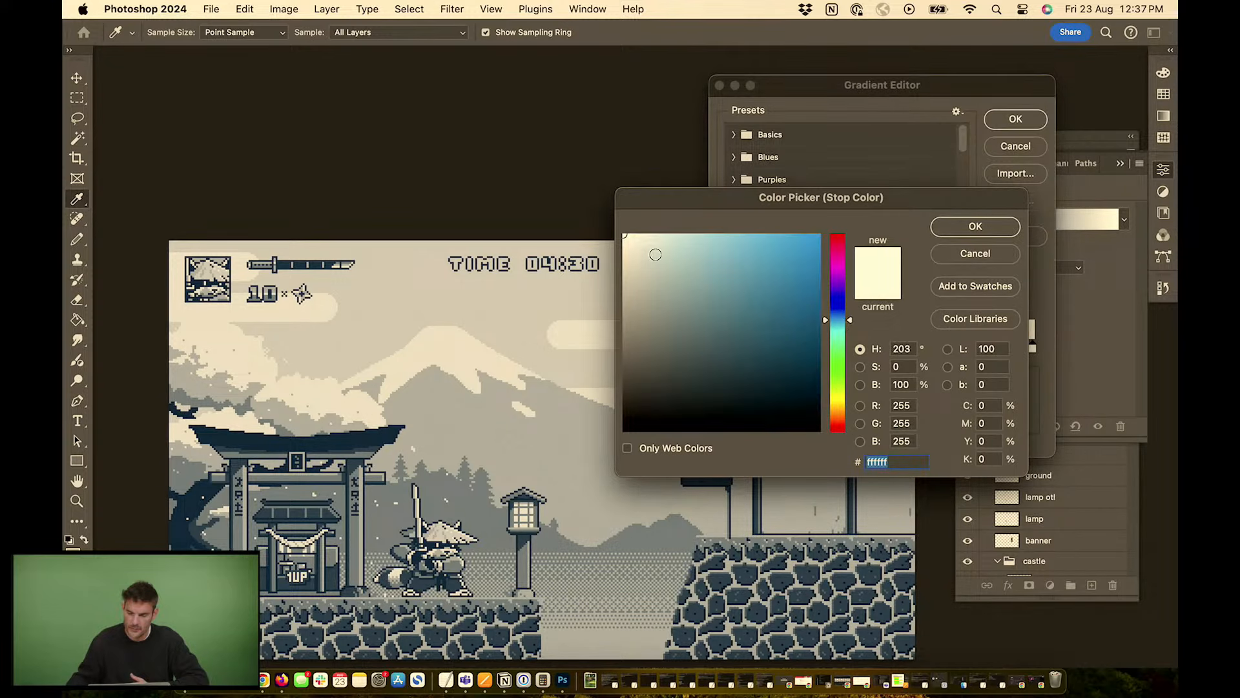
left_click_drag(647, 240, 640, 249)
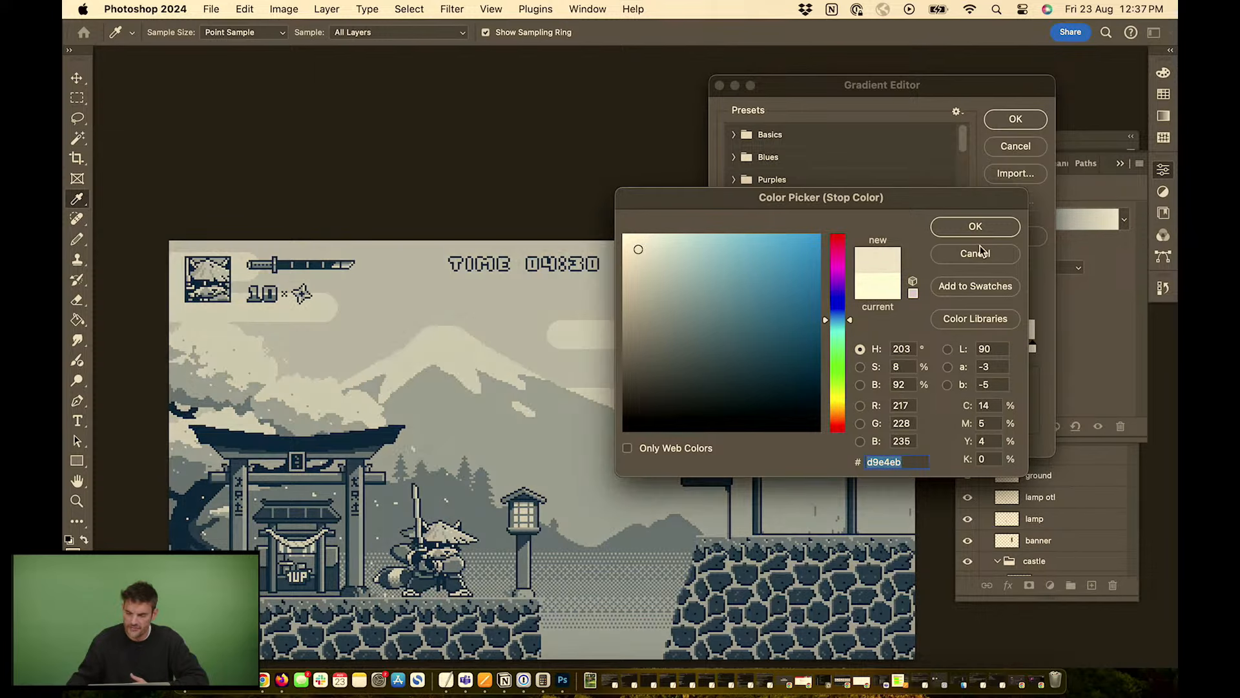
left_click(990, 232)
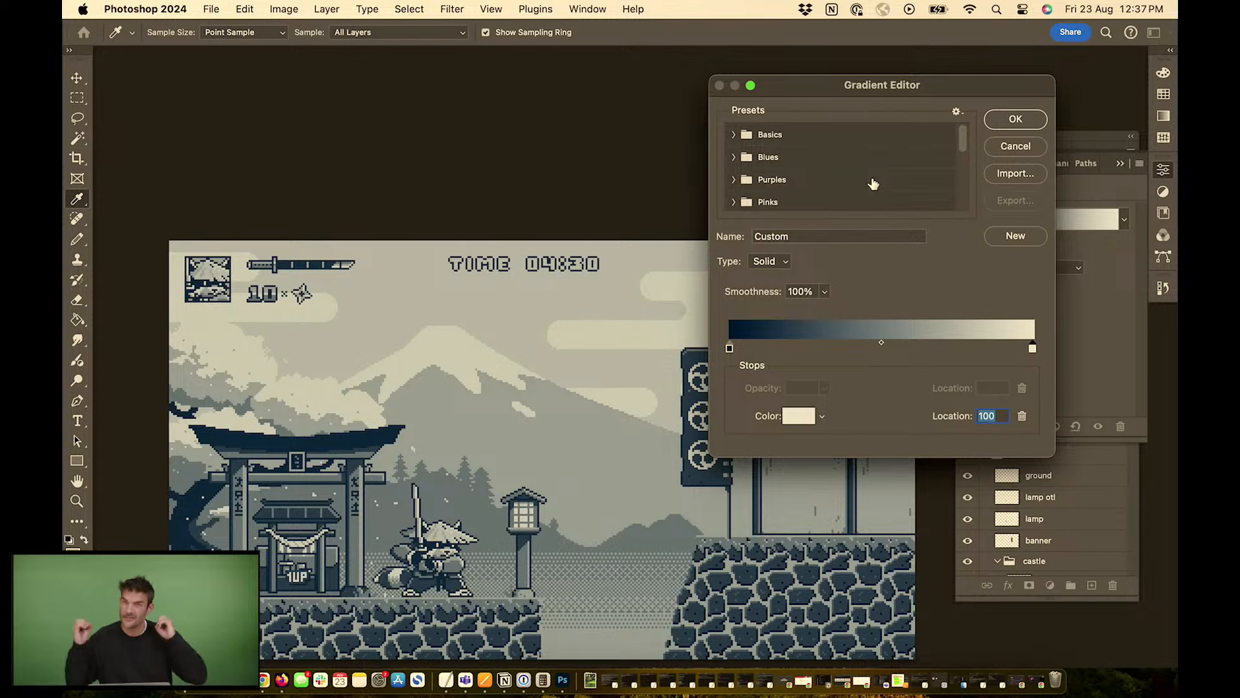
Add a gradient stop at location 21 and colour it green with hue 110, saturation 99 and brightness 45
left_click(795, 349)
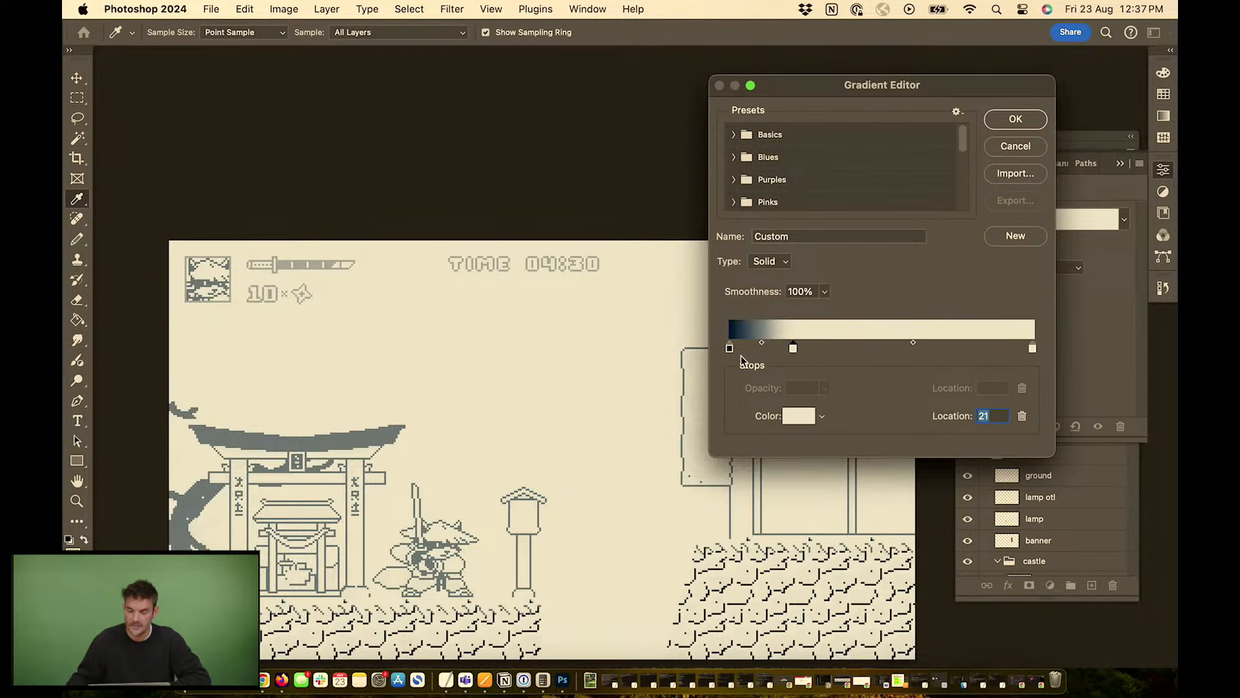
left_click(798, 415)
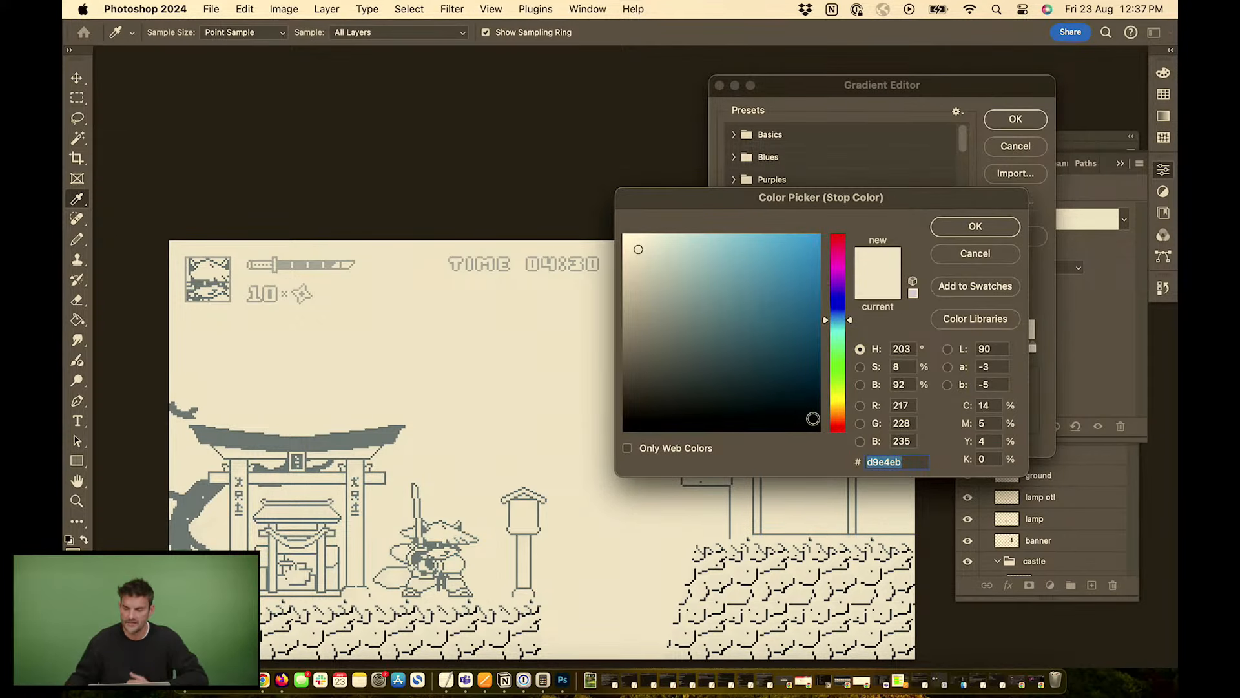
left_click_drag(812, 376, 817, 340)
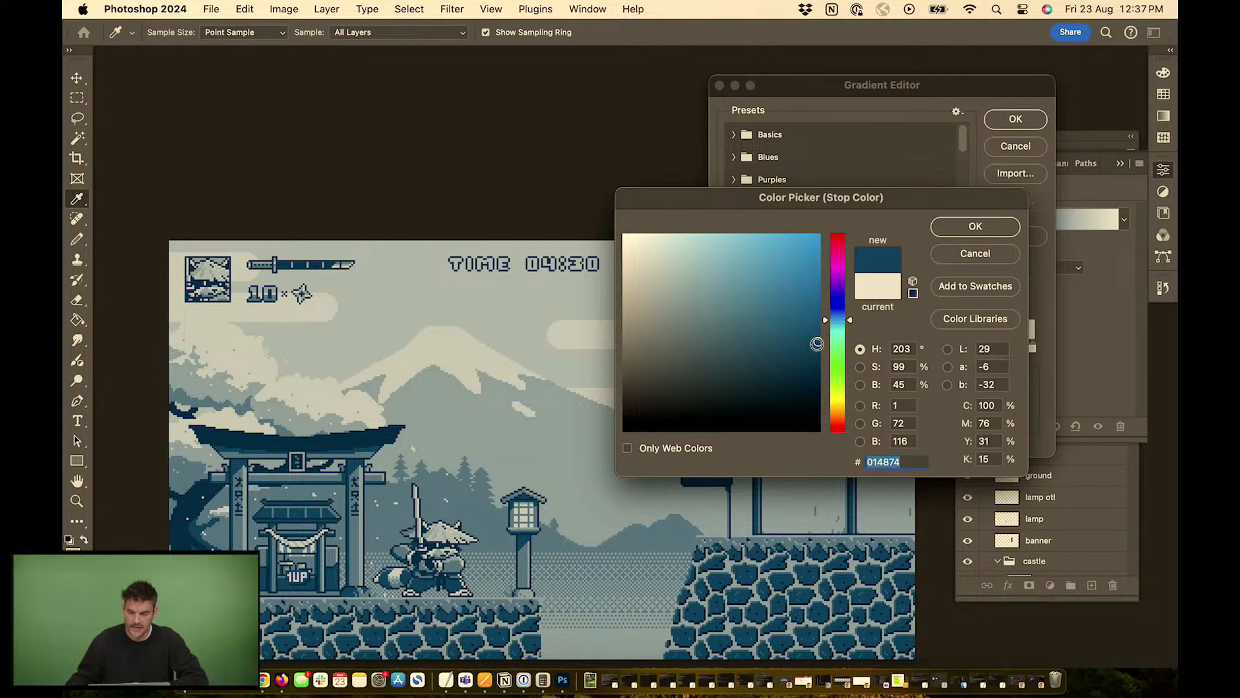
left_click_drag(839, 361, 838, 372)
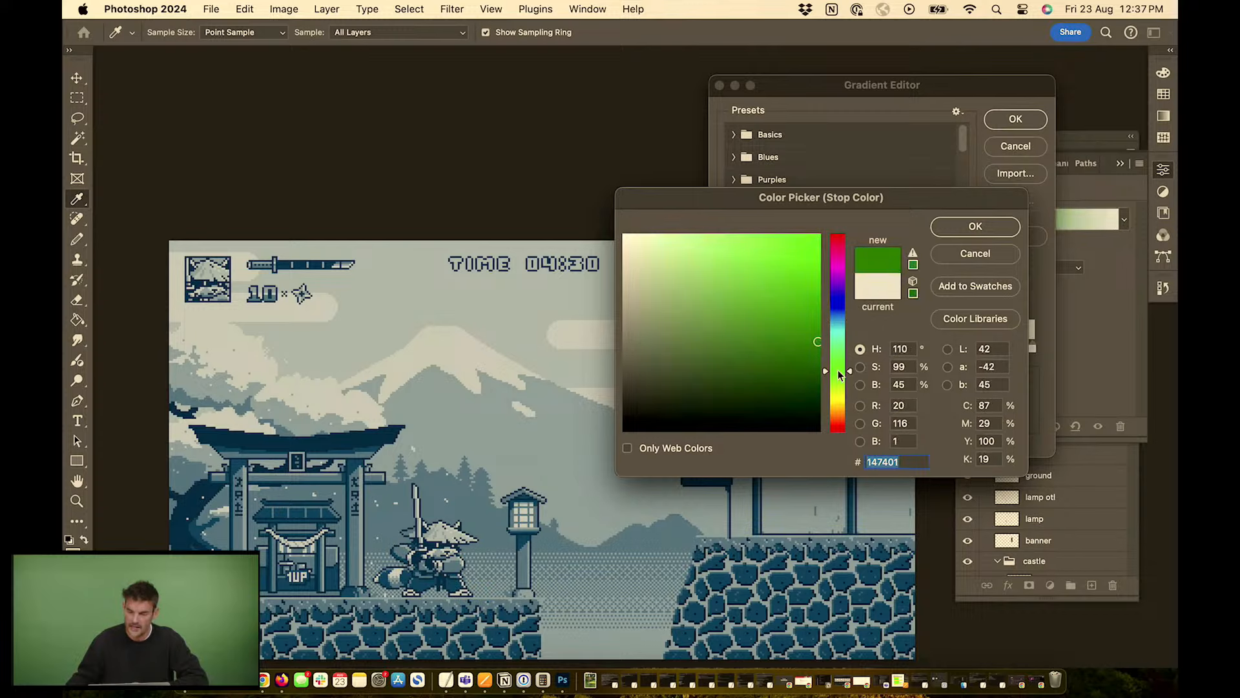
left_click(969, 228)
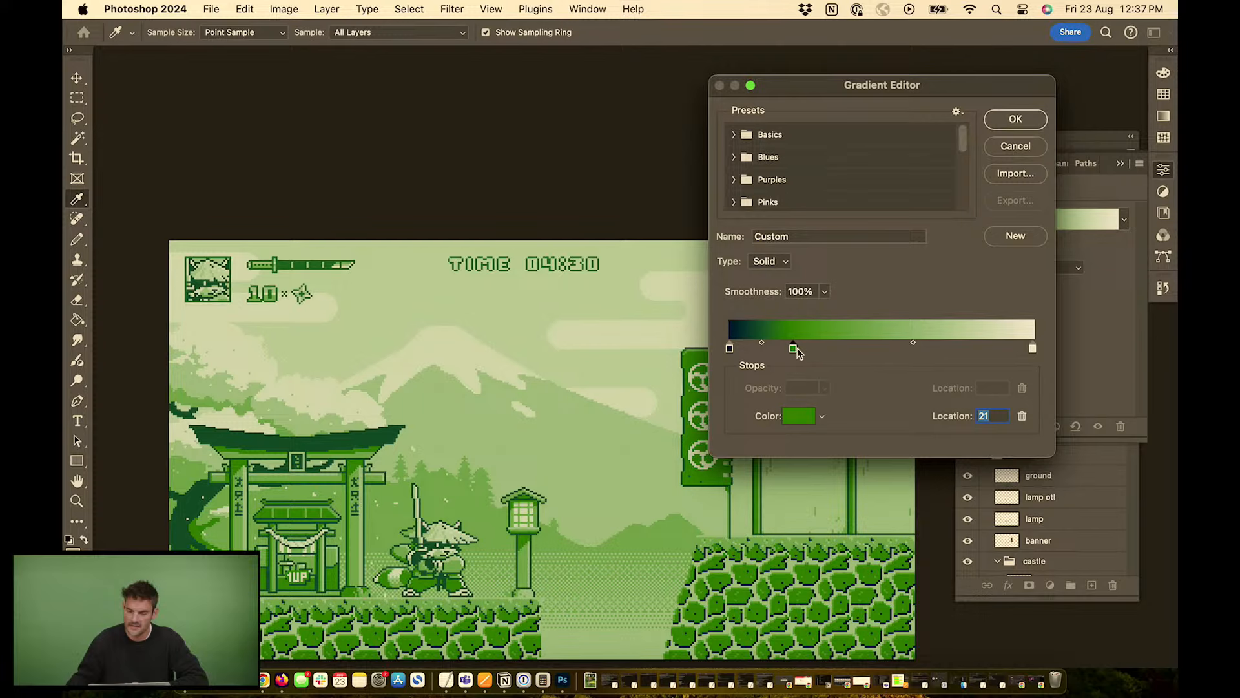
Add another gradient stop at location 52 in blue, 038ccb, and discard the edits to Gradient Map 1's gradient
left_click(889, 349)
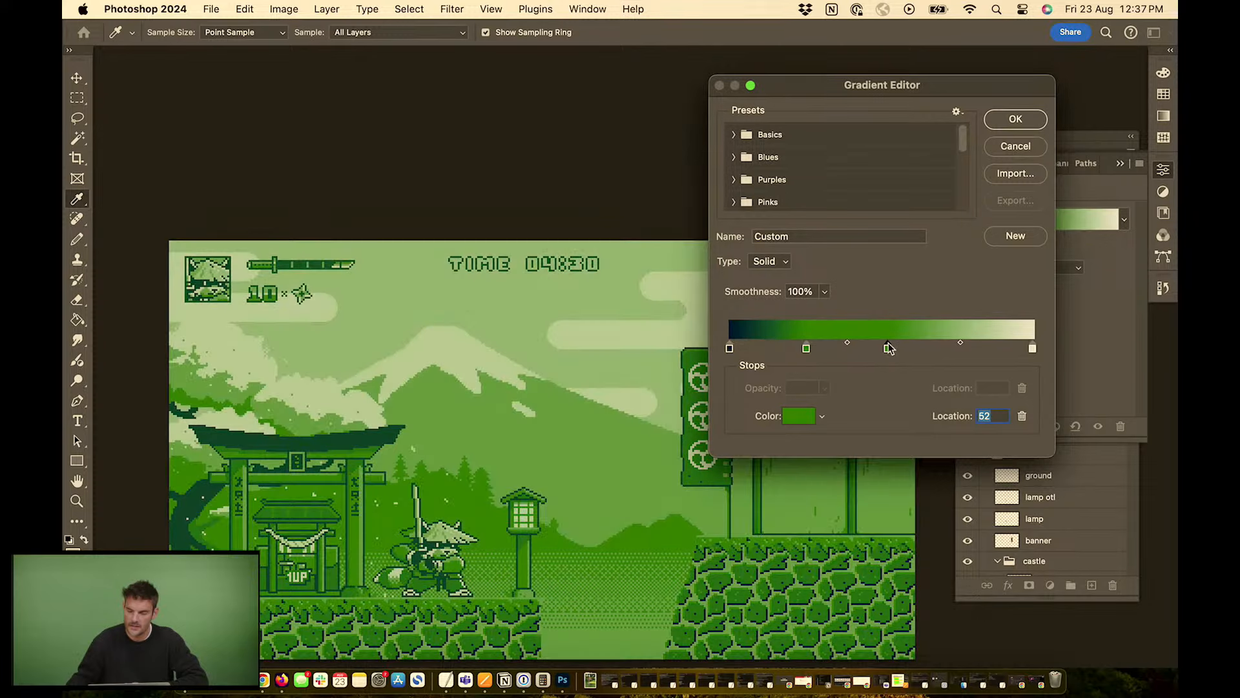
double_click(800, 414)
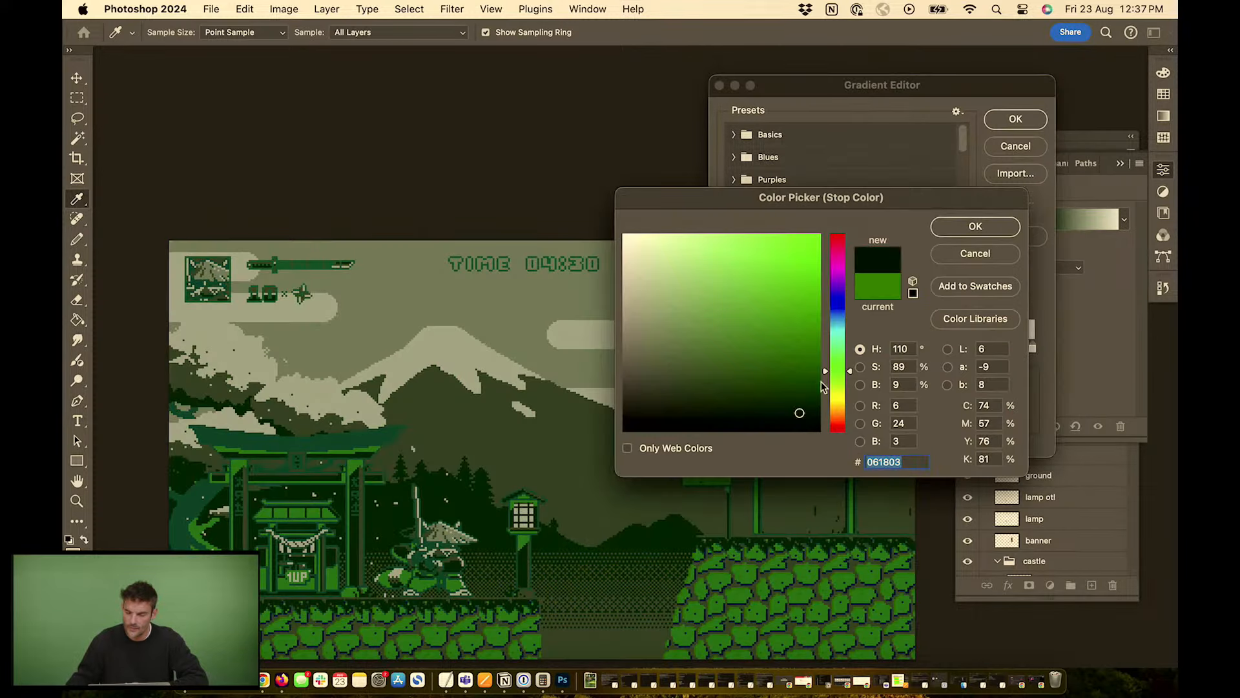
left_click_drag(812, 325, 819, 276)
left_click(838, 323)
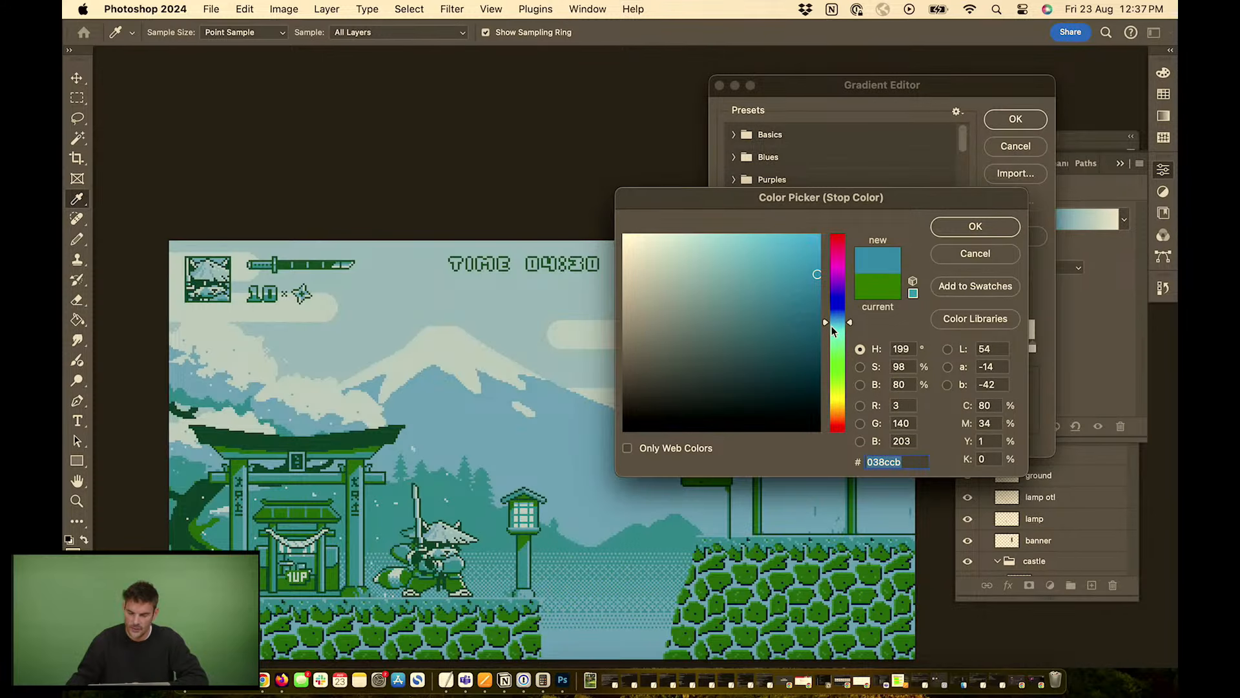
left_click(967, 231)
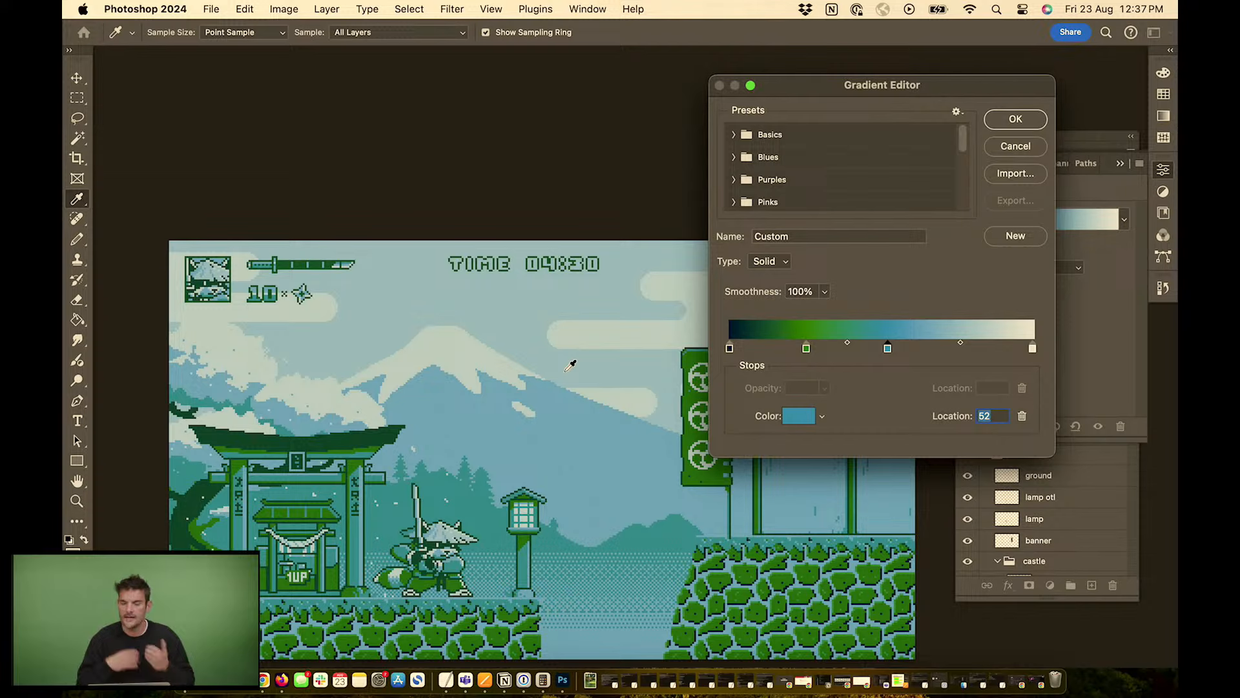
left_click(1010, 146)
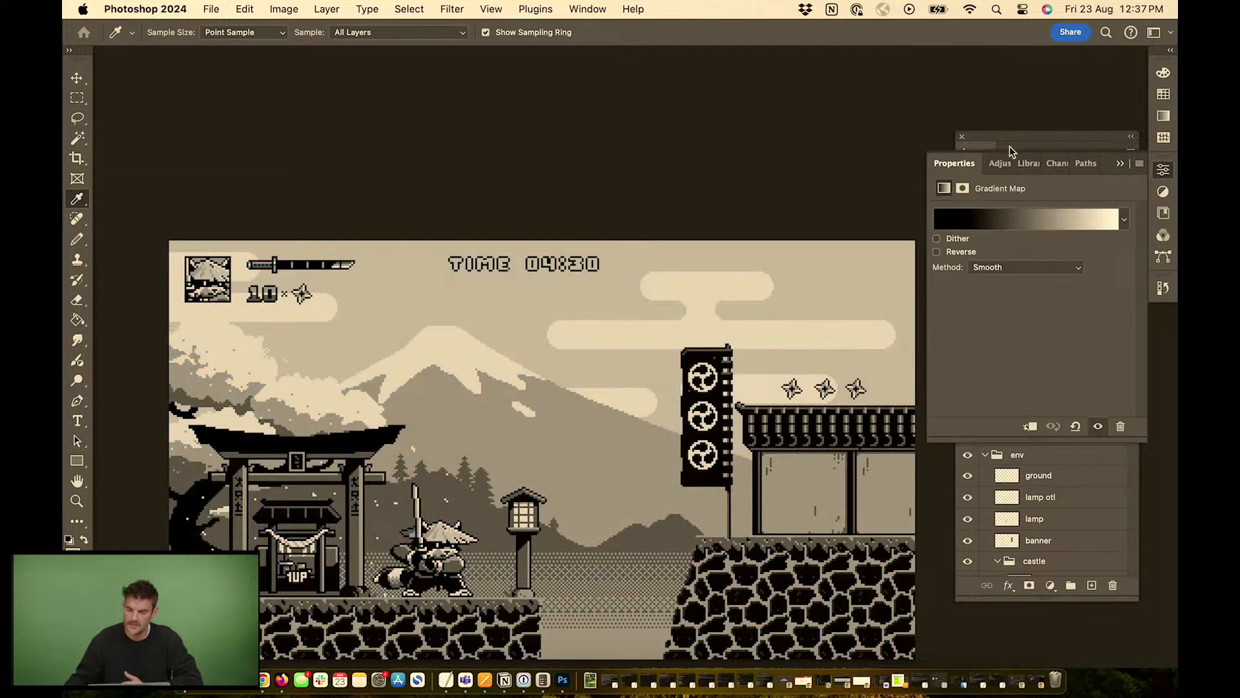
Make the Mono gradient map visible and delete the Gradient Map 1 layer, keeping the palette layer
left_click(1122, 163)
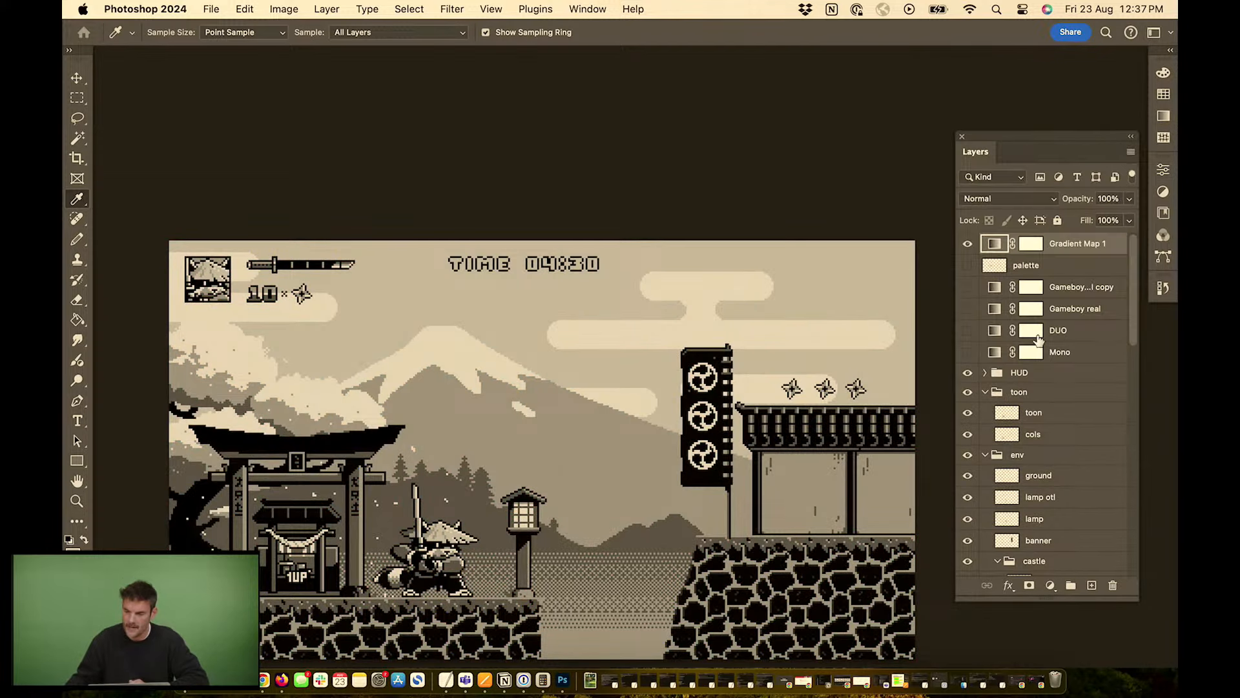
left_click(968, 353)
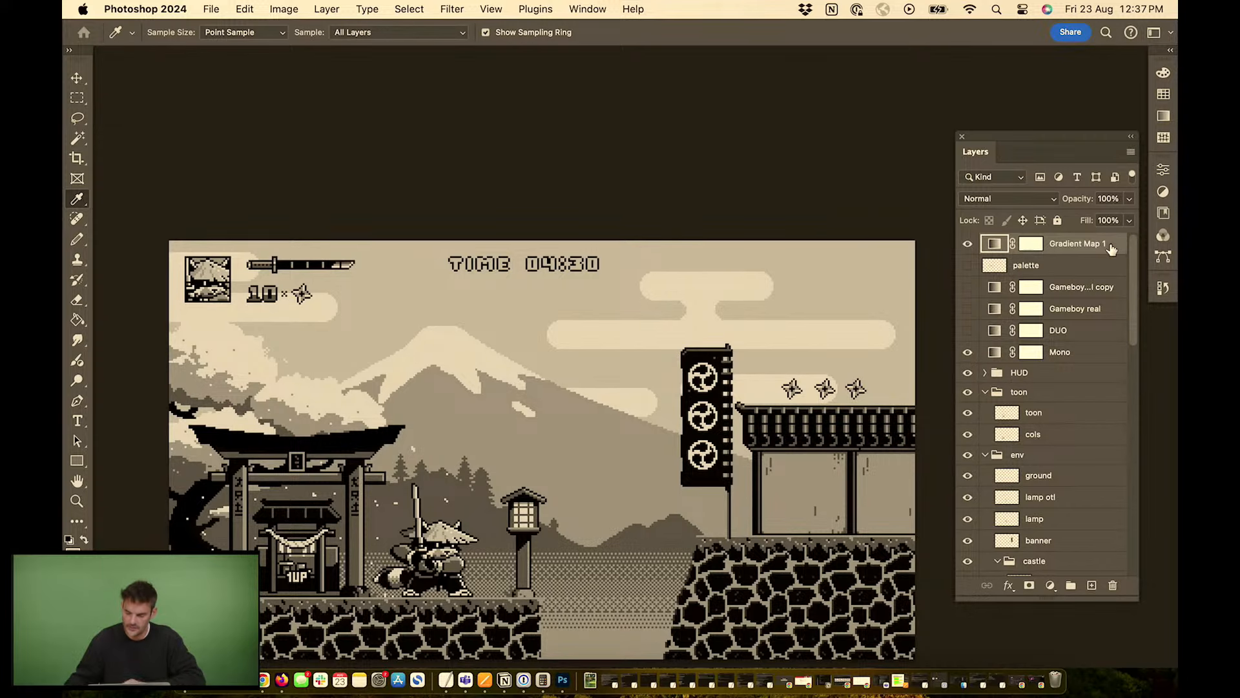
key("Delete")
key("Delete")
key("super+z")
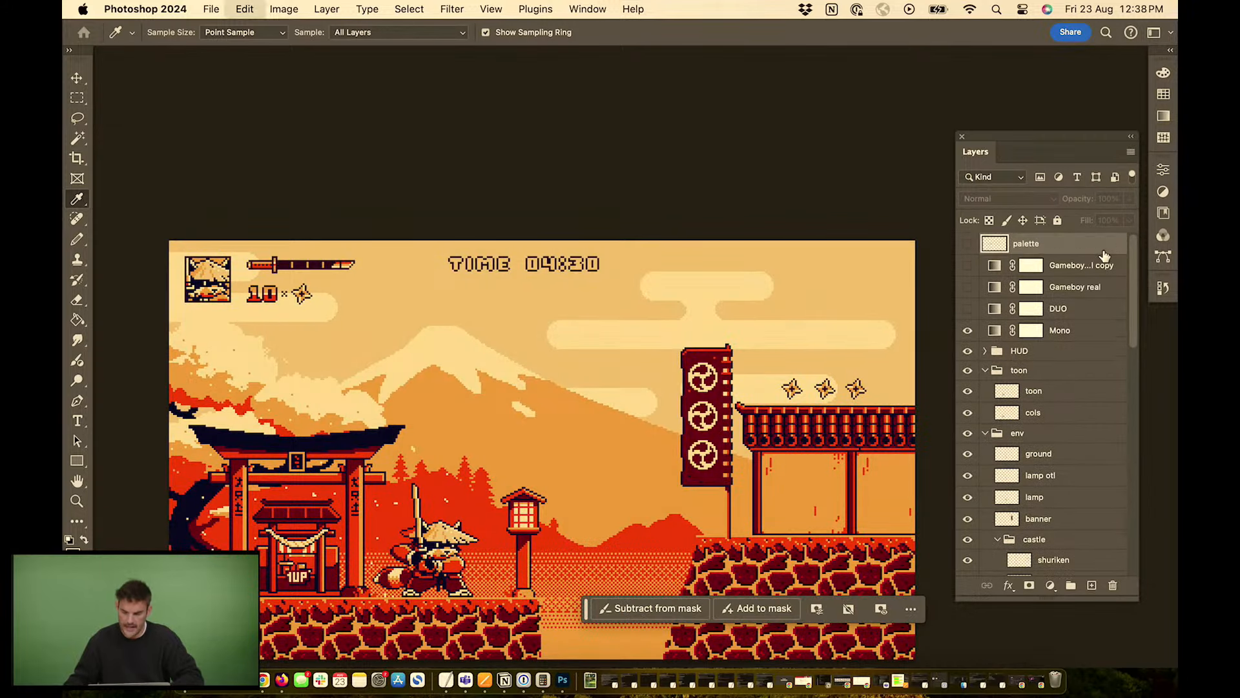
Examine the colour stops in the Mono layer's gradient and close the editor without changing them
left_click(1080, 330)
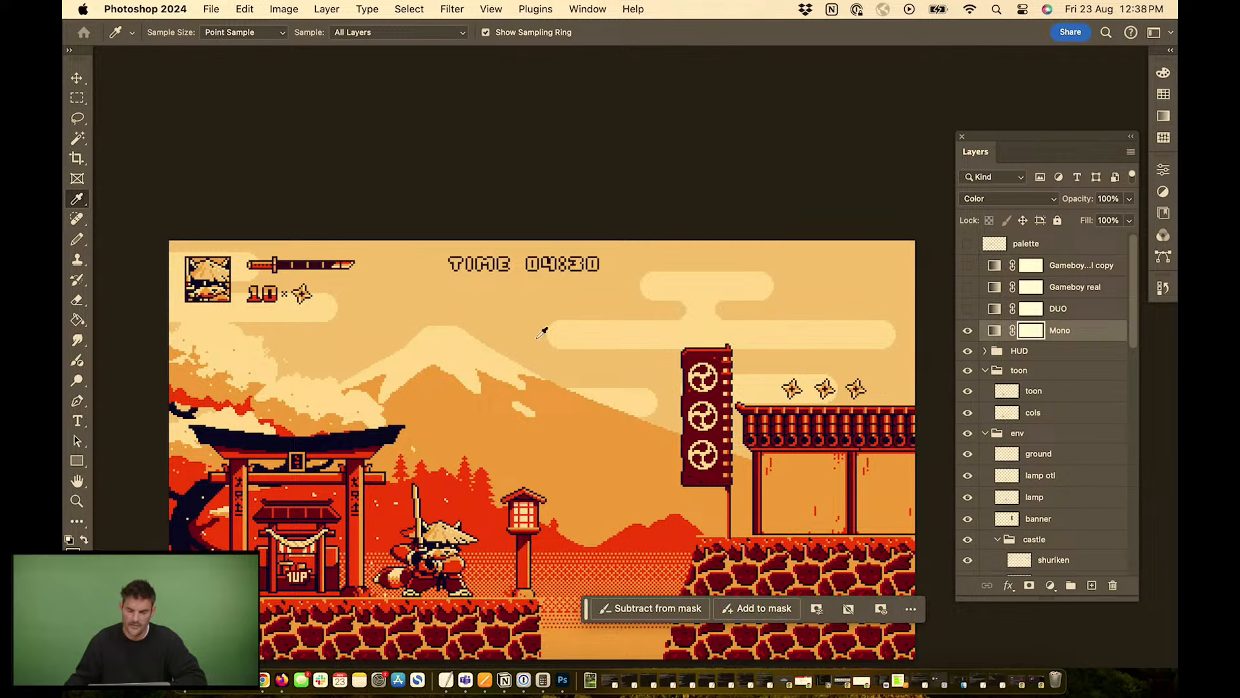
double_click(994, 331)
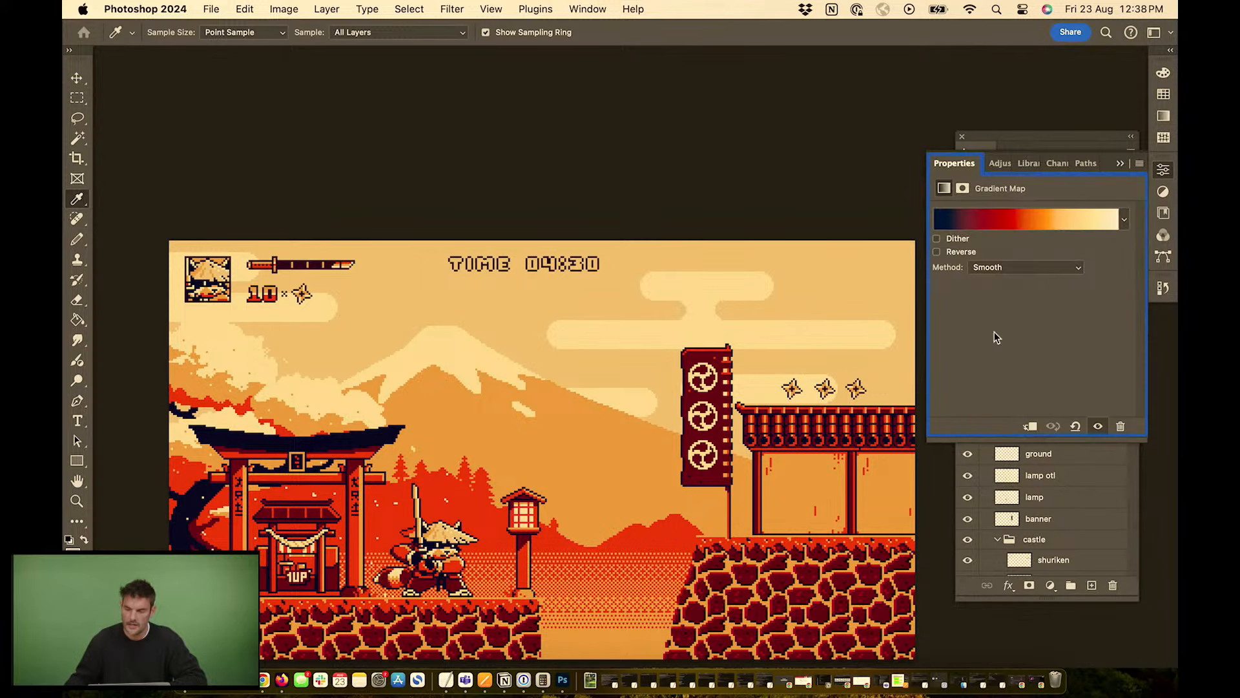
left_click(1014, 219)
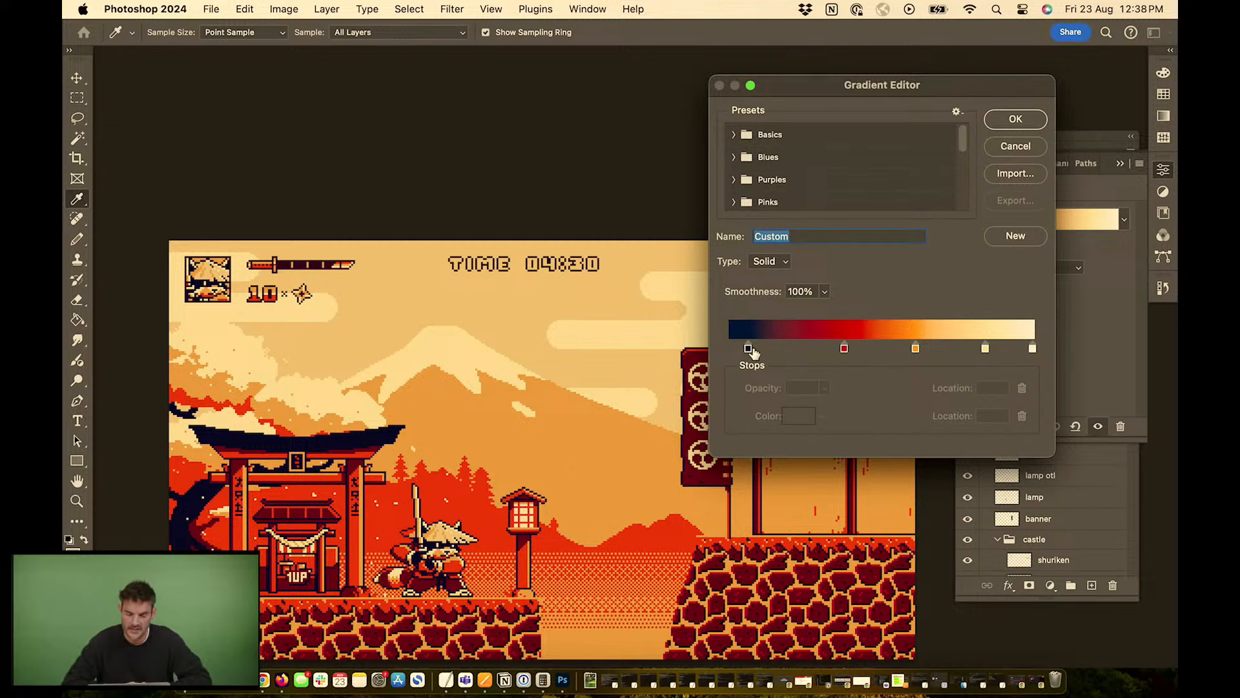
left_click(1015, 120)
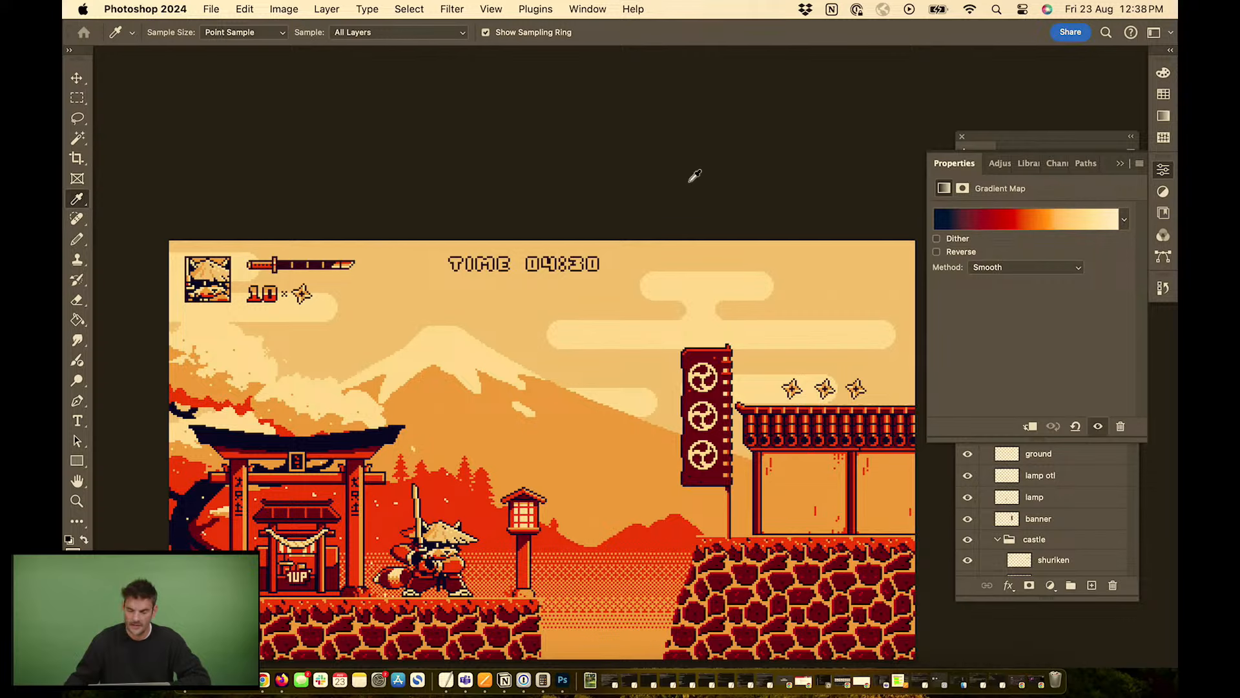
key("super+minus")
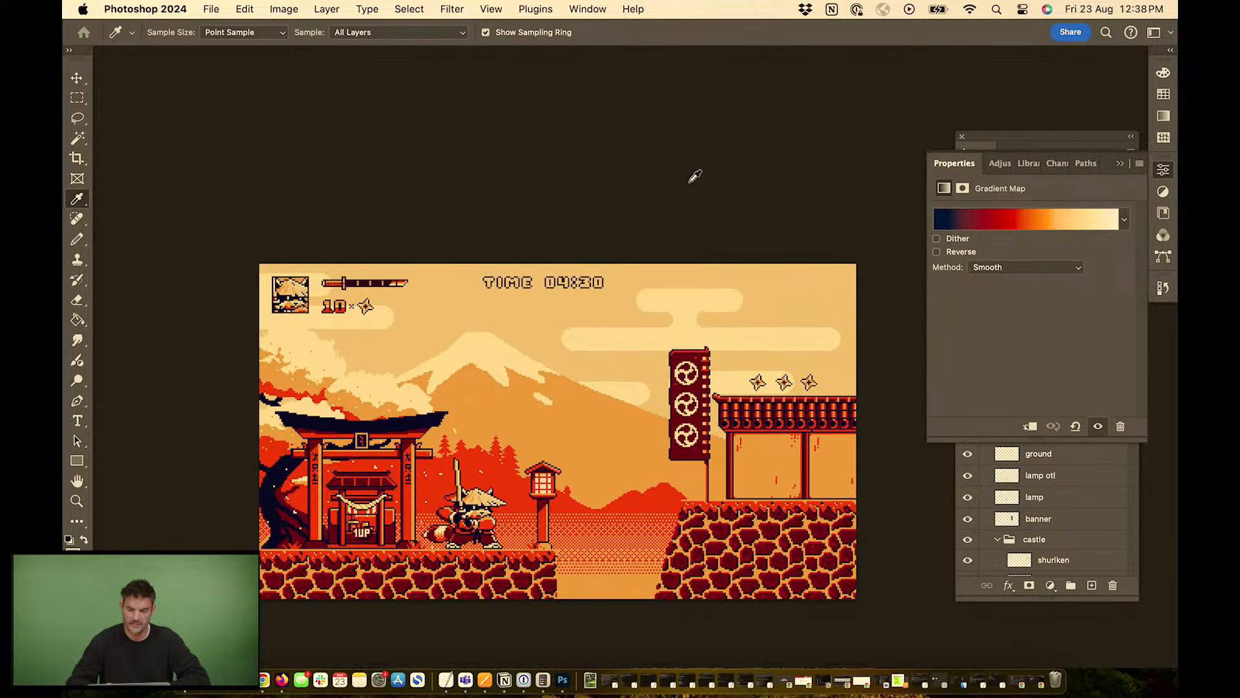
Move the Layers panel beside the artwork, hide the Mono gradient map and show the DUO one
left_click(1120, 164)
left_click_drag(1079, 137, 979, 85)
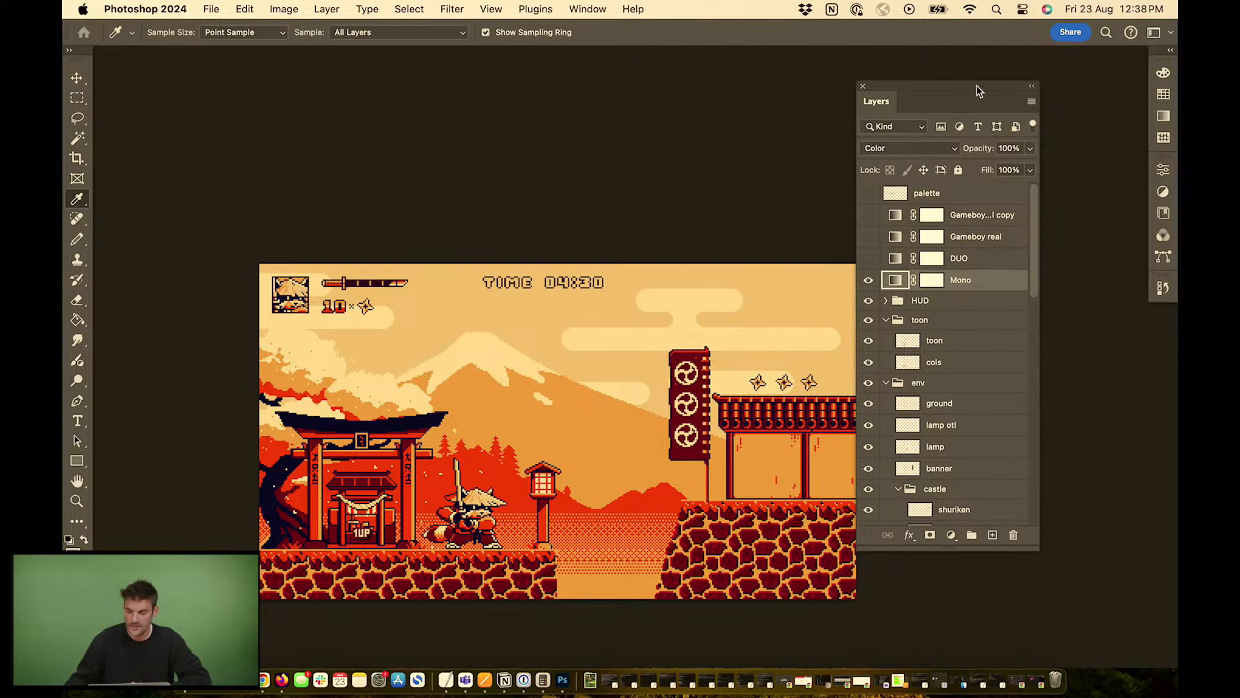
left_click(868, 280)
left_click(868, 261)
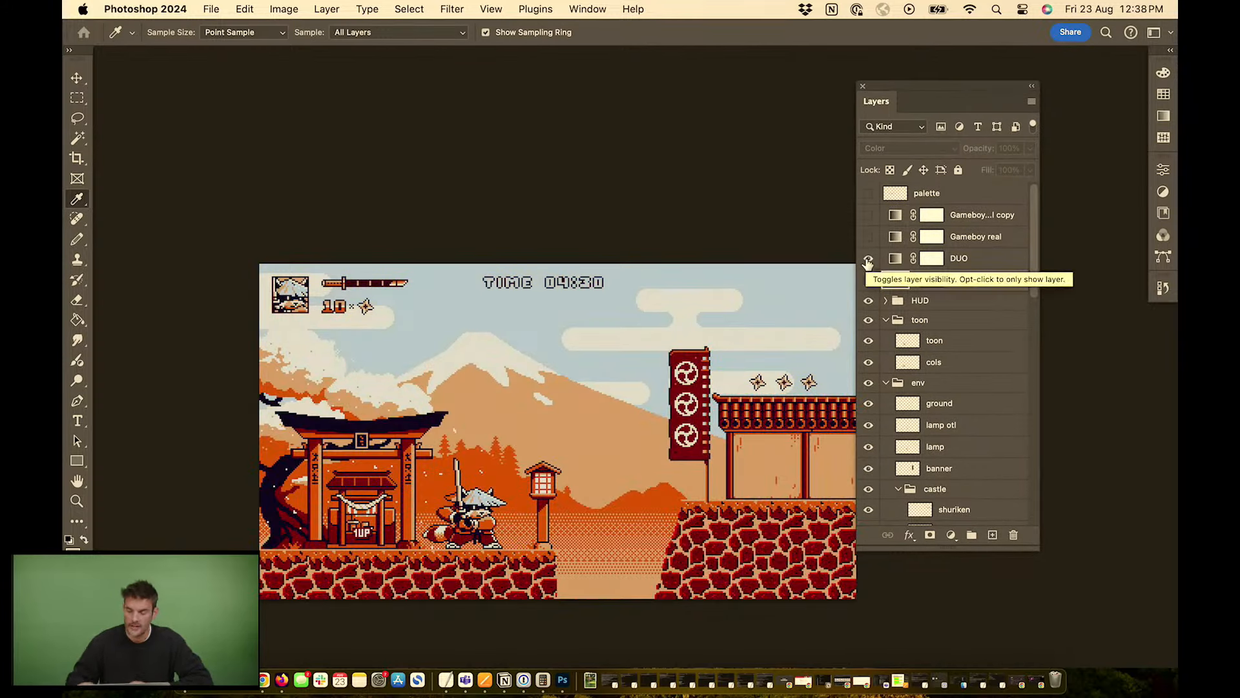
Examine the colour stops in the DUO layer's gradient and close its properties
double_click(896, 259)
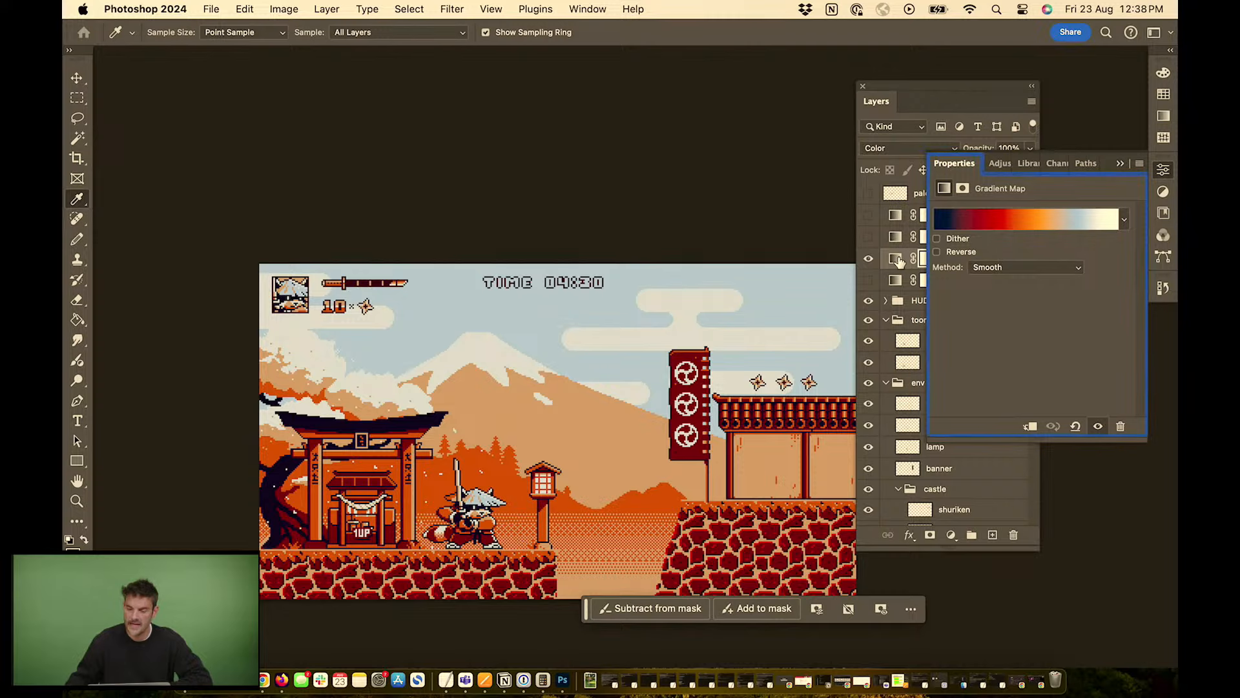
left_click(1021, 218)
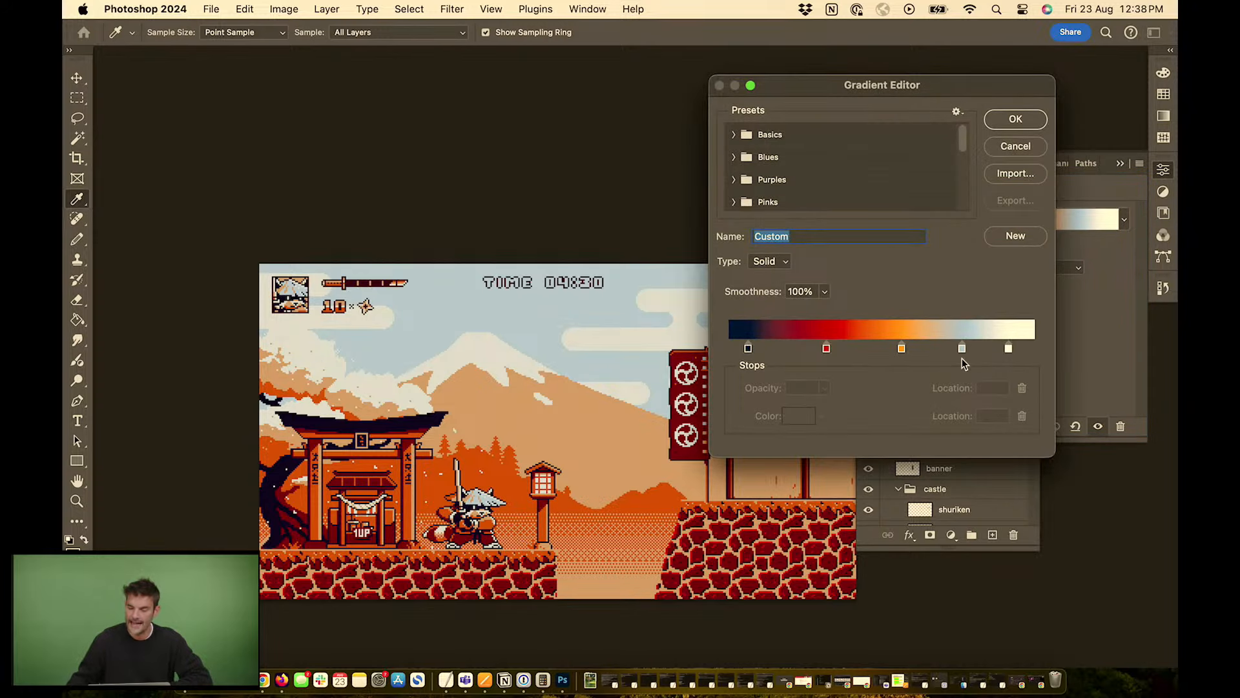
left_click(1014, 121)
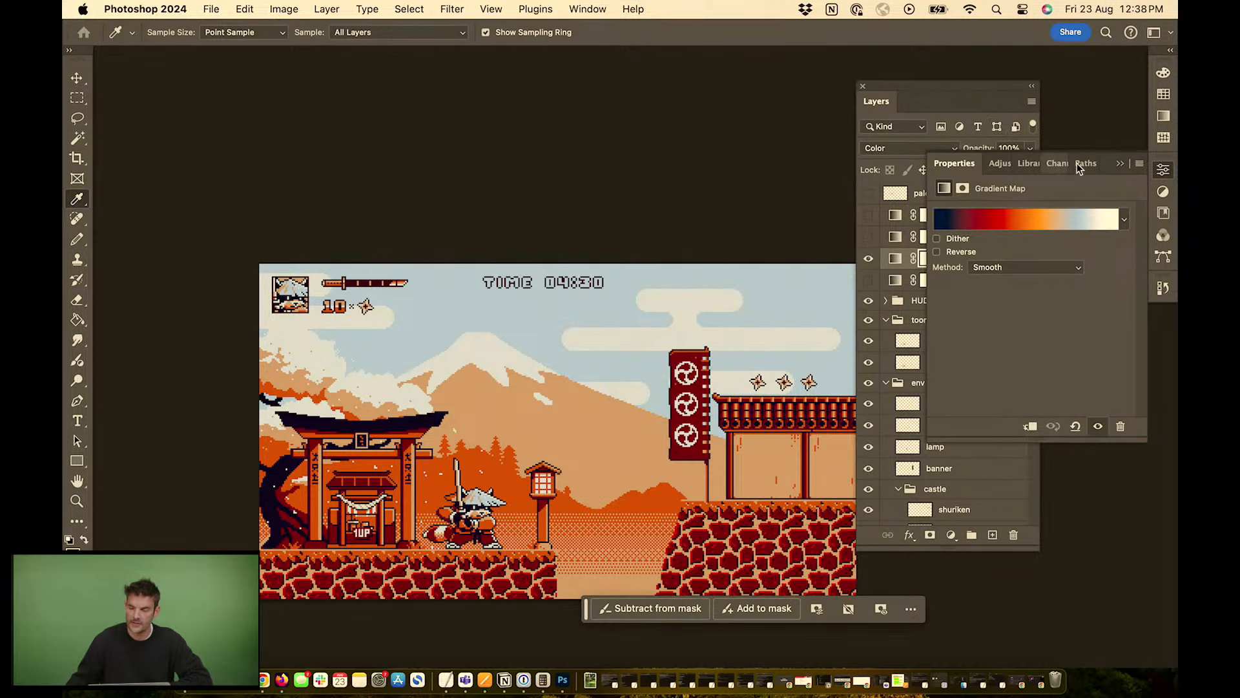
left_click(1126, 159)
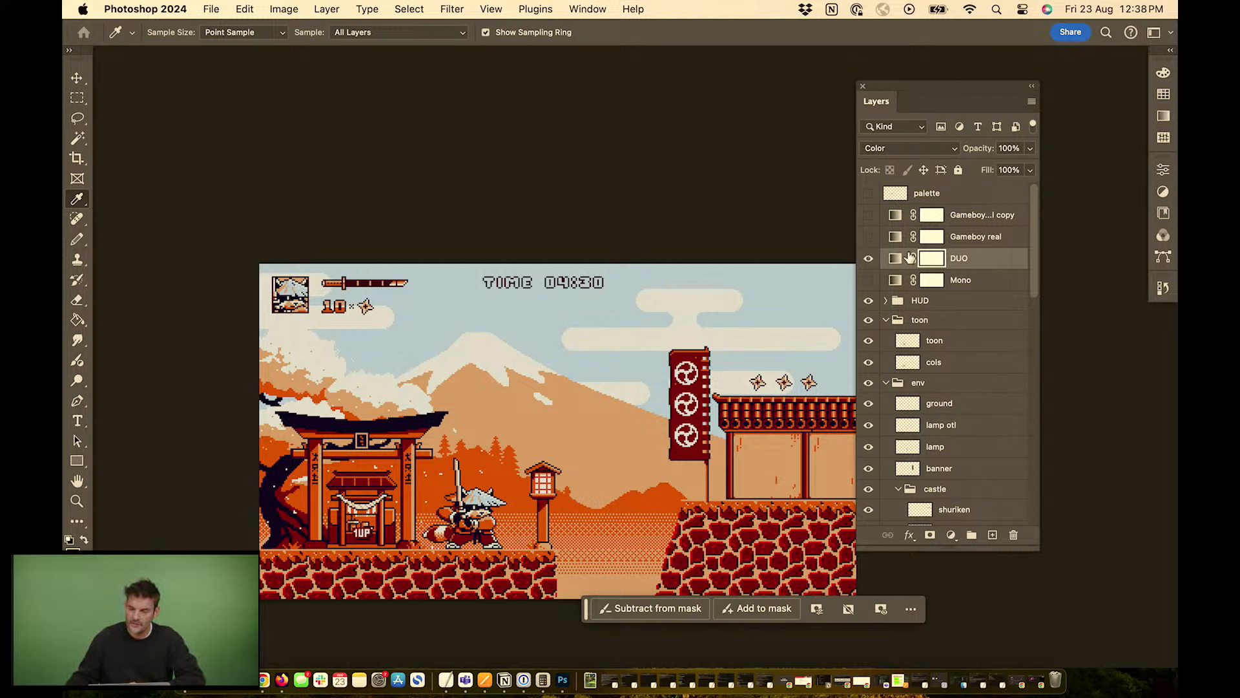
Try recolouring the DUO gradient's light-blue stop at location 77 to teal, 489592, and cancel the colour change
double_click(897, 259)
left_click(979, 220)
left_click(962, 349)
left_click(799, 416)
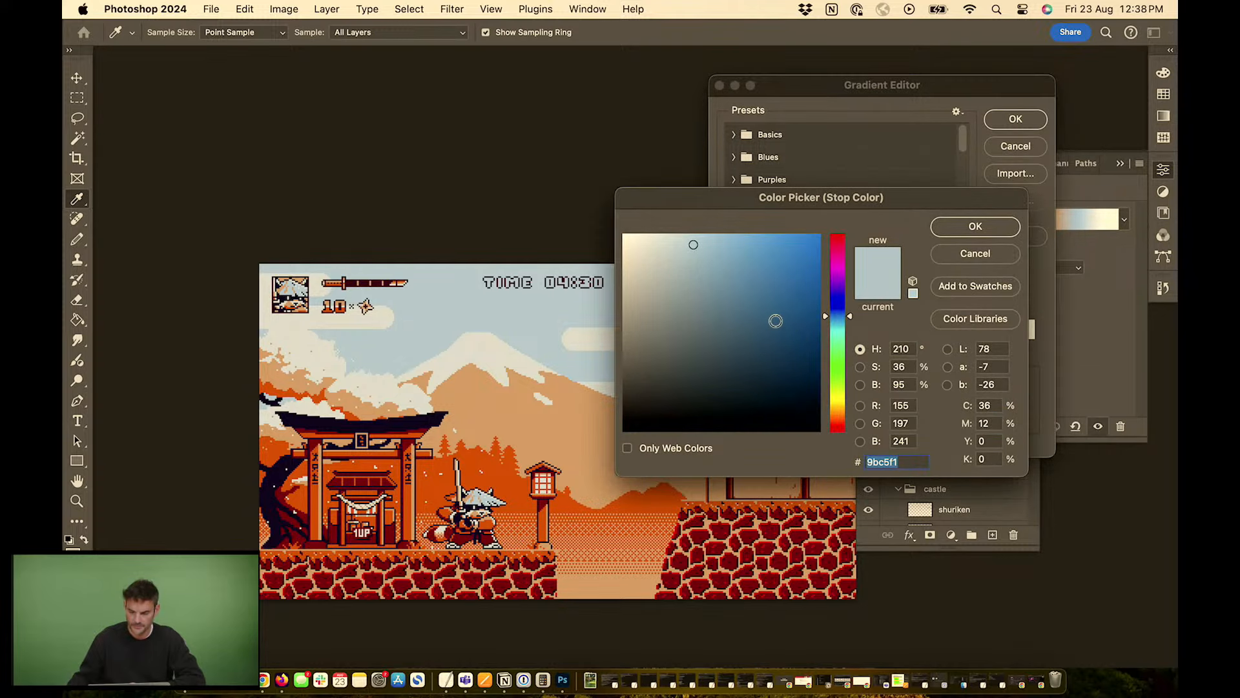
mouse_move(837, 328)
left_mouse_down()
mouse_move(838, 349)
mouse_move(836, 261)
mouse_move(820, 235)
mouse_move(839, 396)
mouse_move(839, 335)
left_mouse_up()
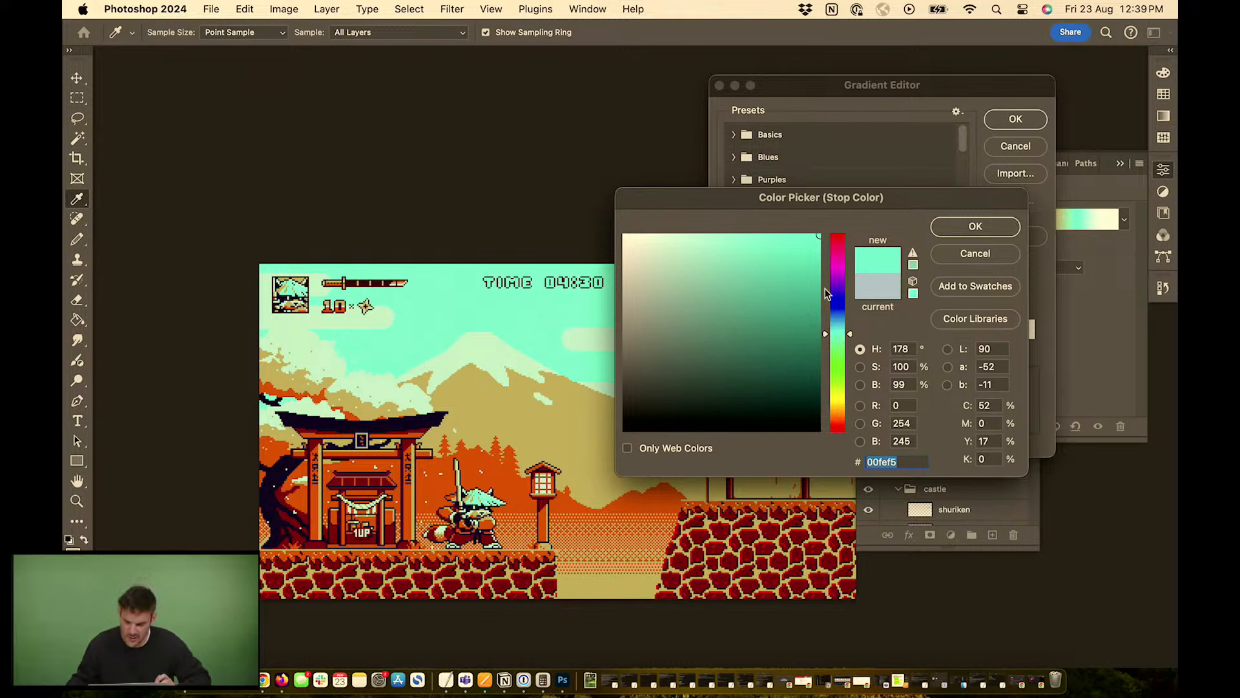
left_click(726, 315)
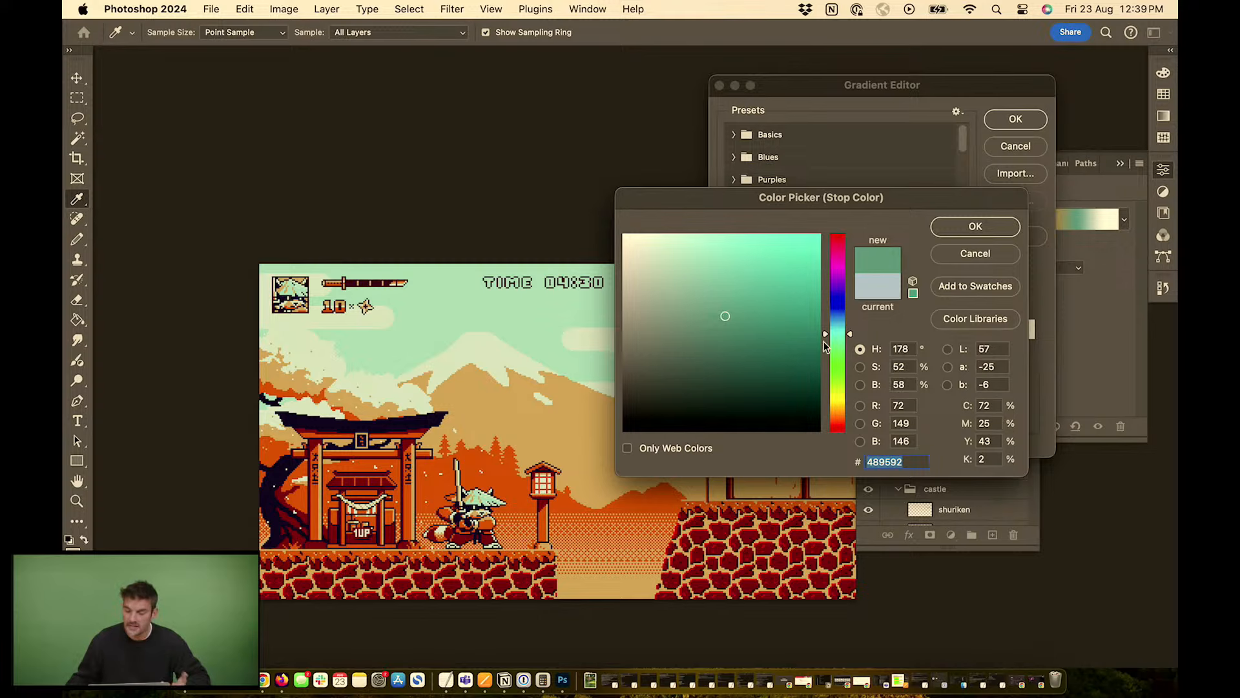
left_click(957, 256)
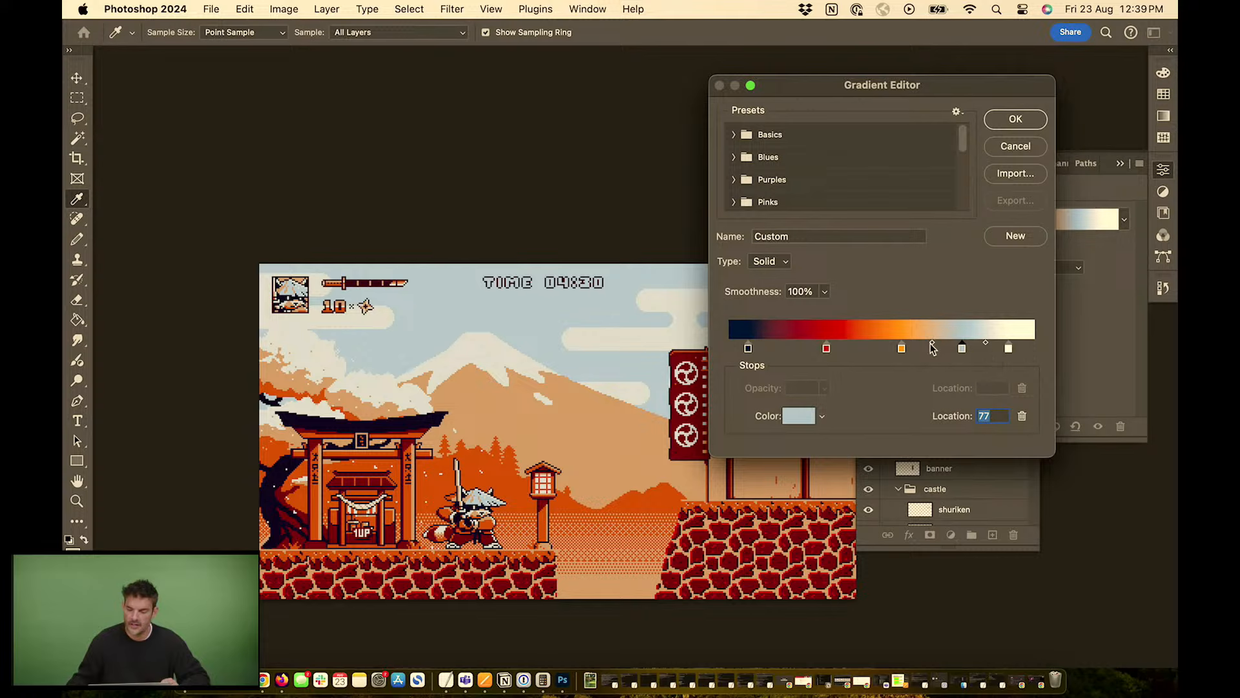
Try the midpoint between the DUO gradient's orange and light-blue stops at location 95 and at location 5
left_click_drag(933, 344, 963, 349)
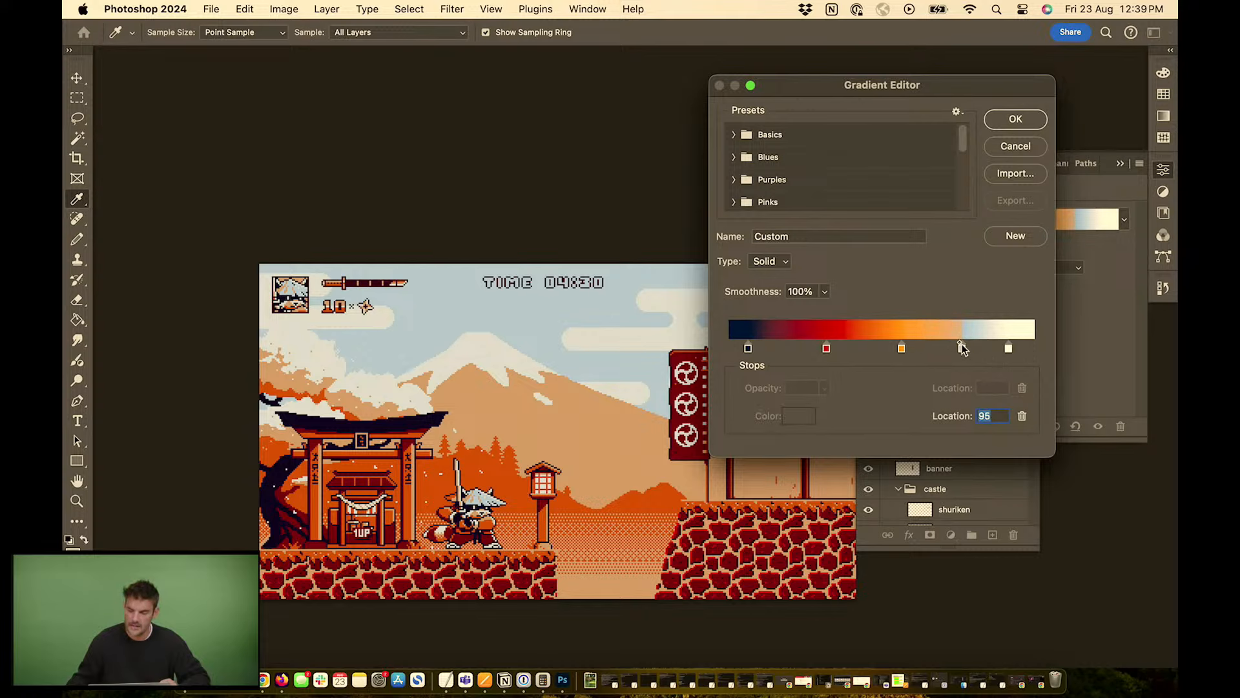
mouse_move(962, 346)
left_mouse_down()
mouse_move(935, 349)
mouse_move(962, 348)
left_mouse_up()
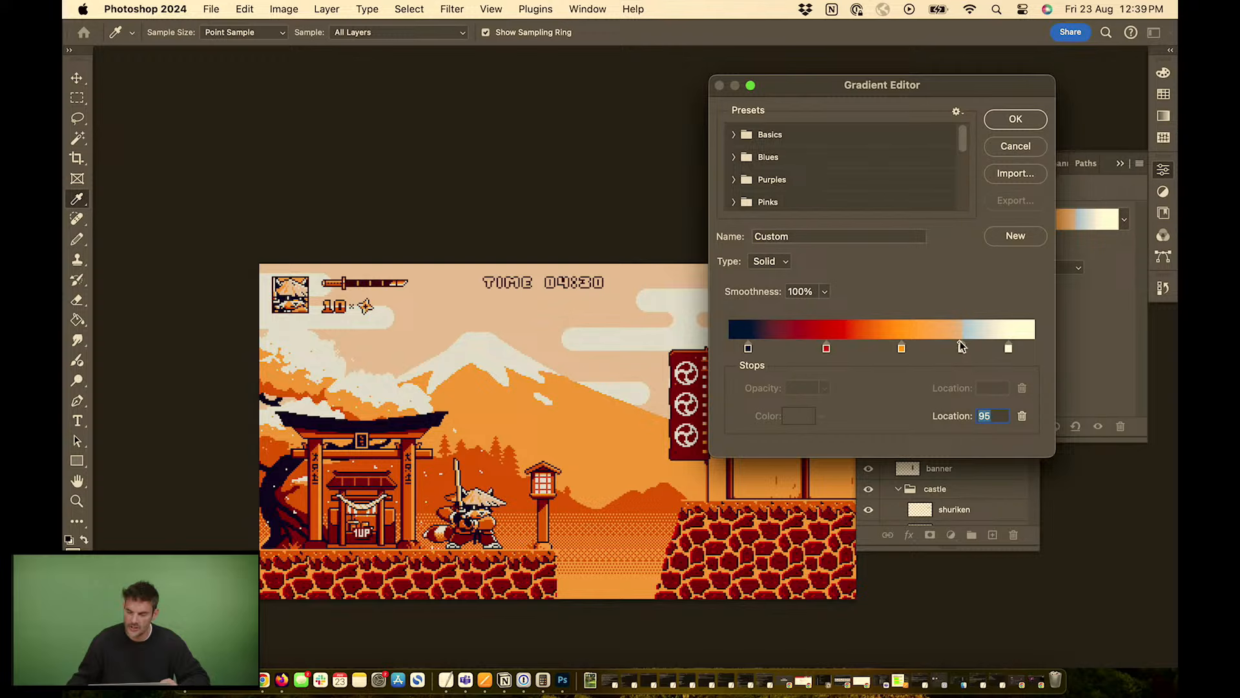
left_click_drag(962, 347, 906, 349)
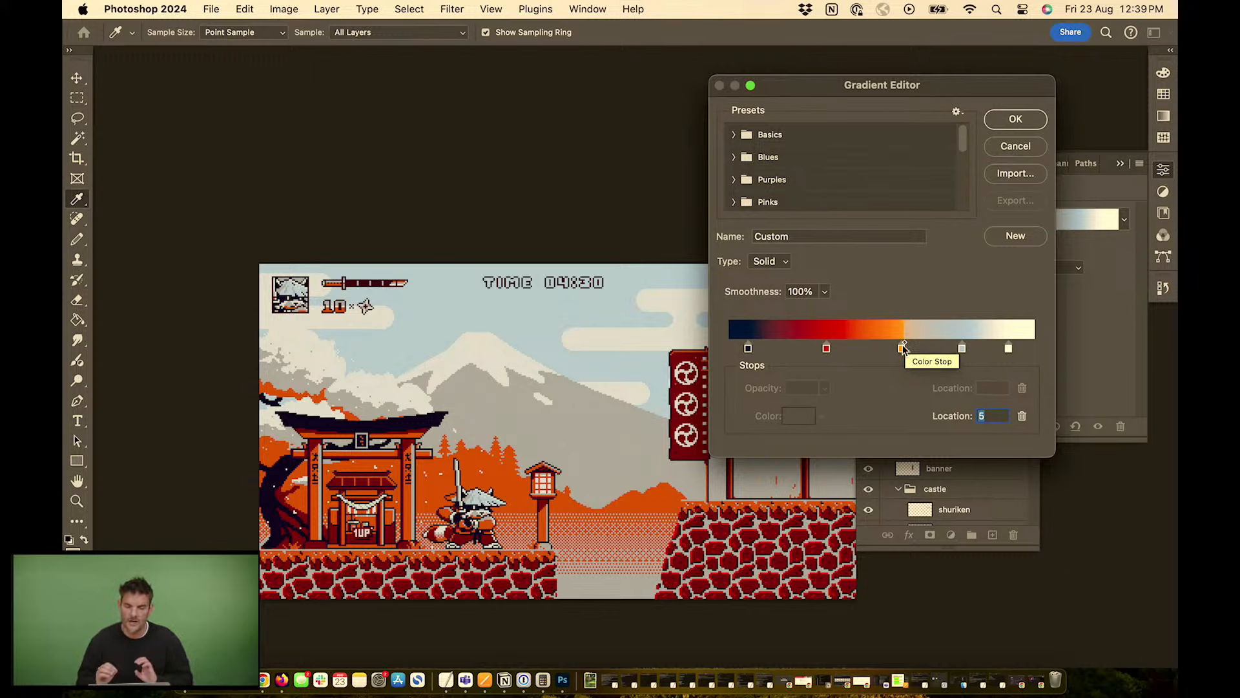
Try a hue of 172 for the DUO gradient's light-blue stop and cancel the colour change
double_click(962, 348)
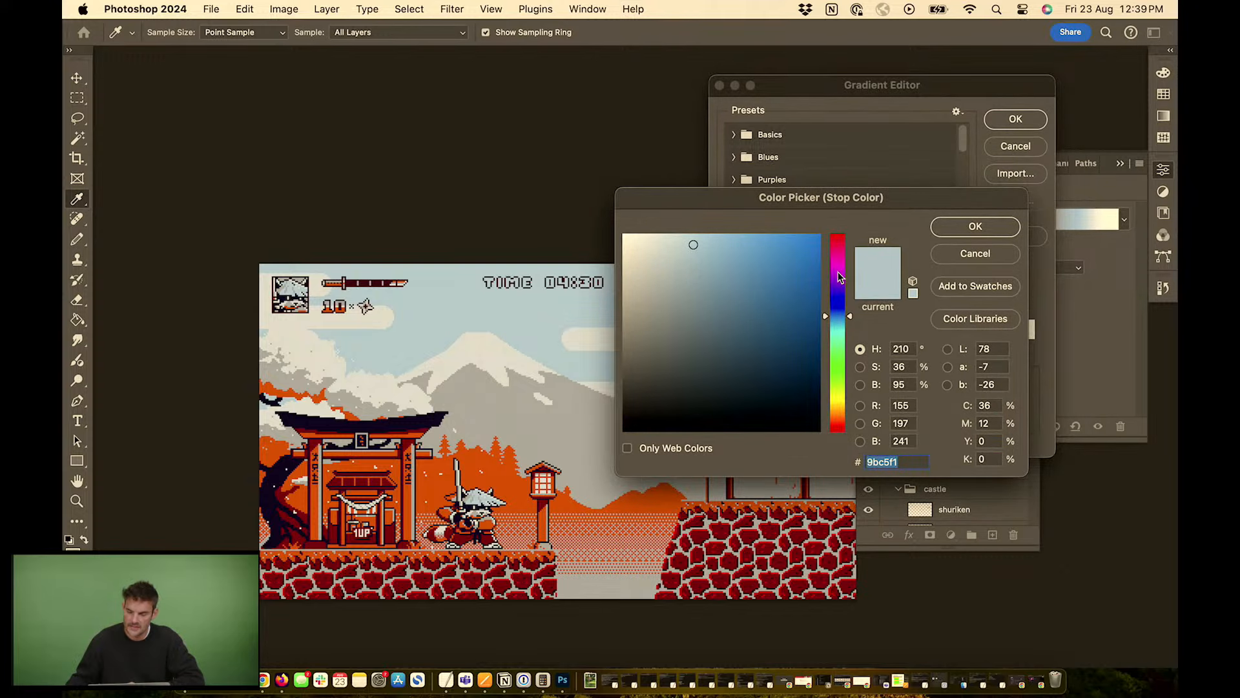
left_click(839, 277)
left_click(842, 329)
mouse_move(842, 332)
left_mouse_down()
mouse_move(841, 319)
mouse_move(837, 341)
left_mouse_up()
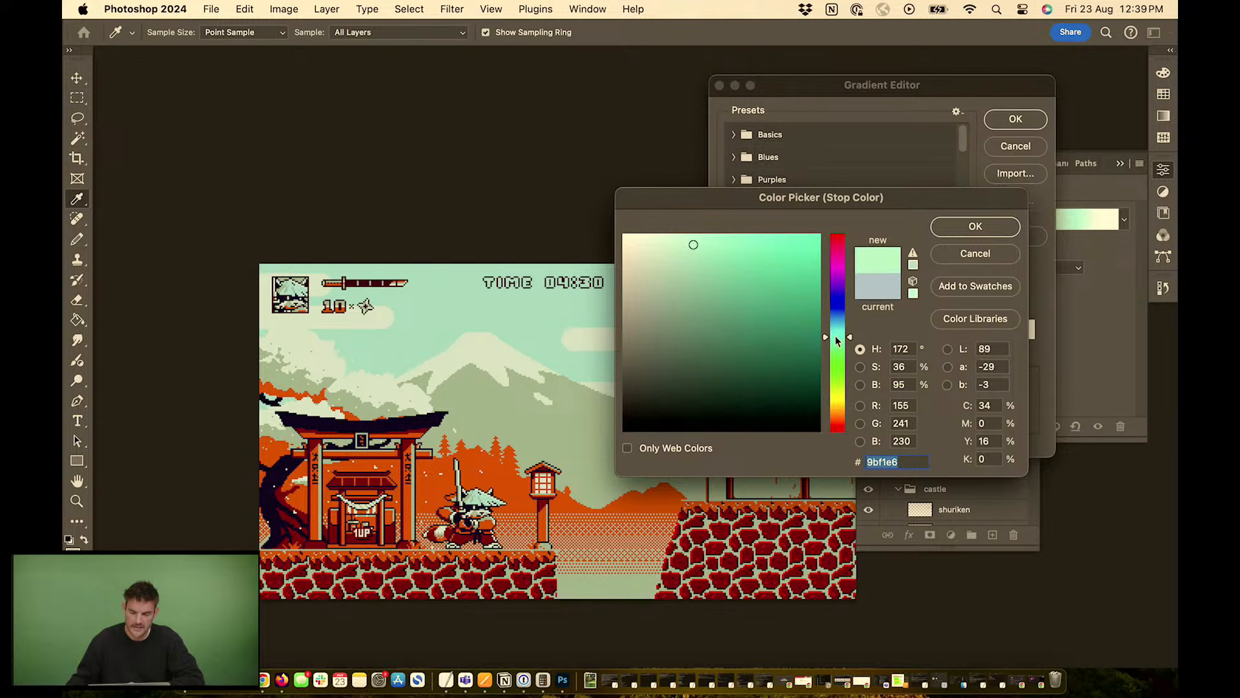
left_click(959, 255)
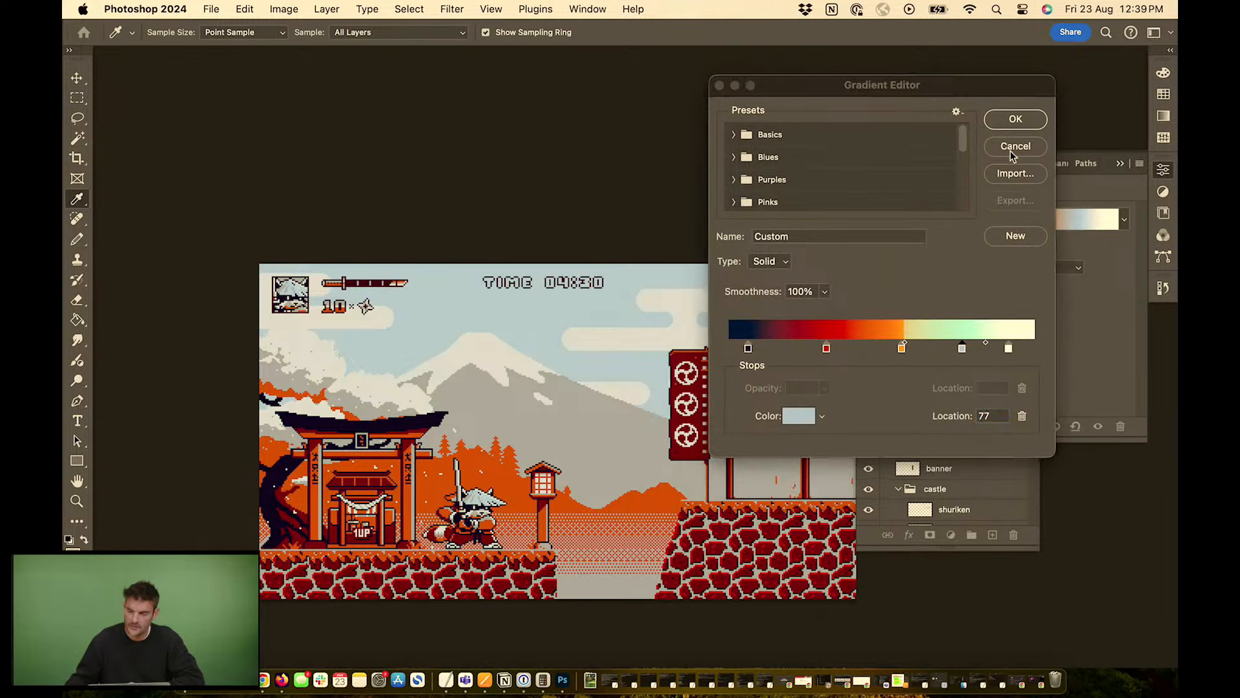
Discard the pending gradient edits, collapse the adjustment properties and hide the DUO layer
left_click(1012, 148)
left_click(1163, 170)
left_click(868, 258)
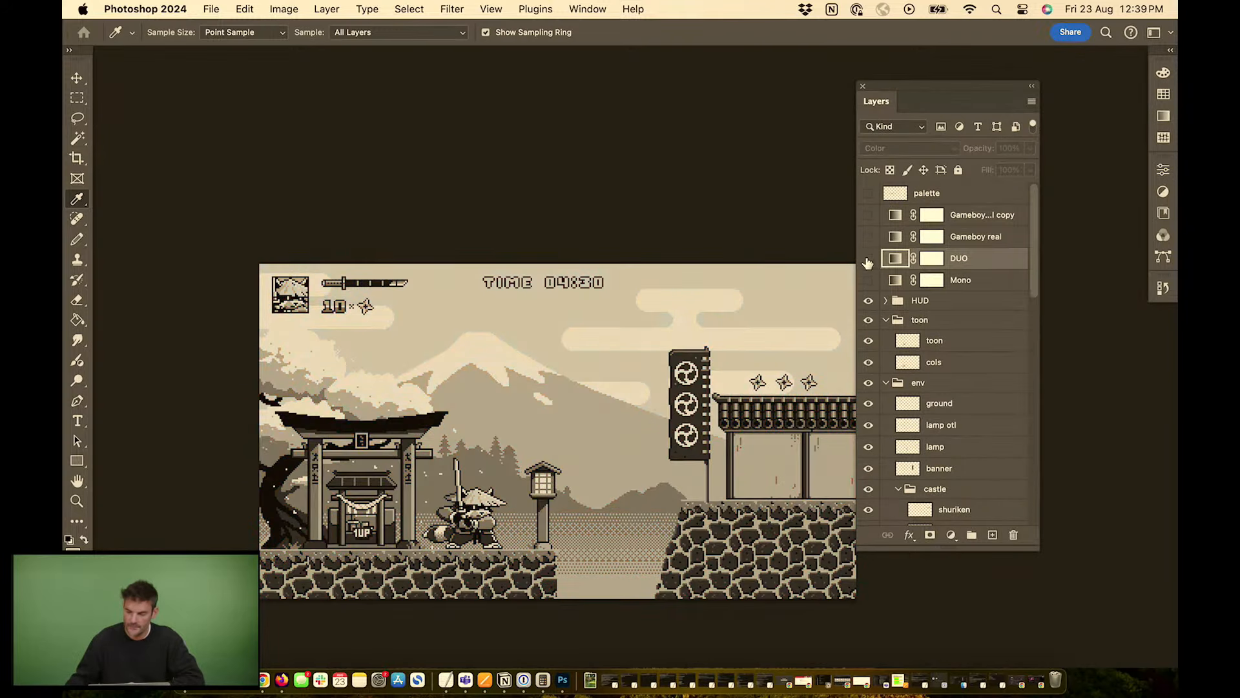
Show the Gameboy real copy gradient map layer, examine its colour stops in the Gradient Editor and collapse the adjustment properties
left_click(869, 215)
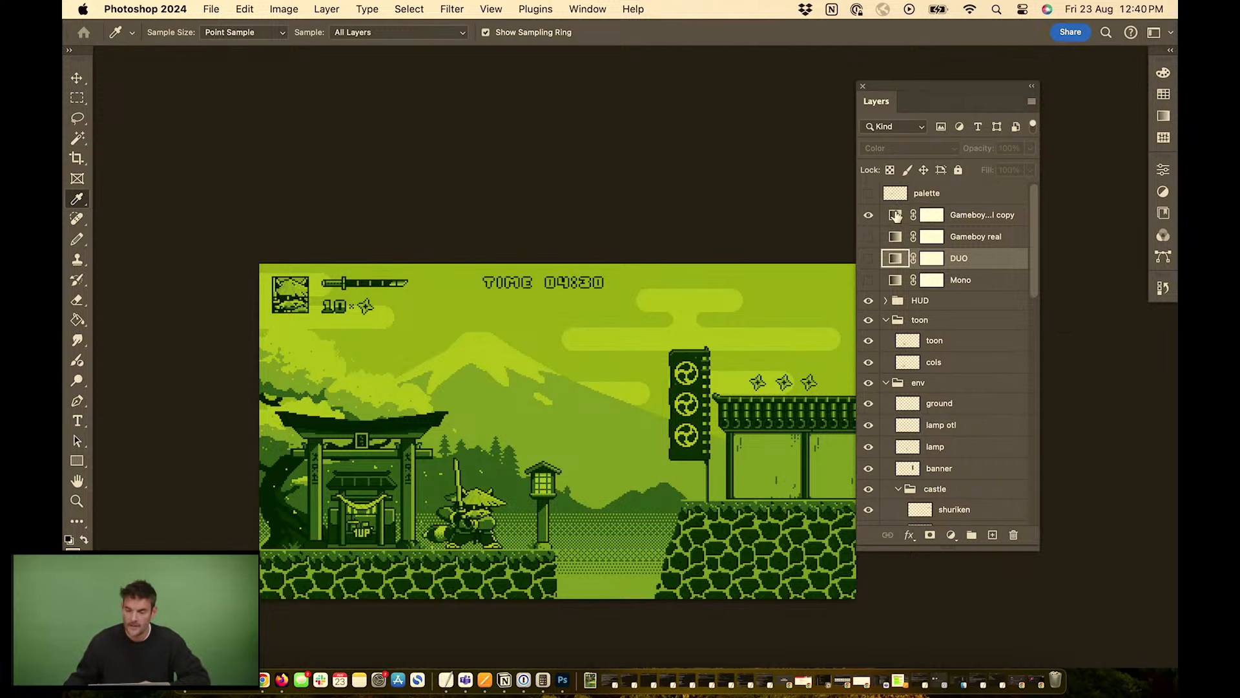
double_click(895, 214)
left_click(1020, 223)
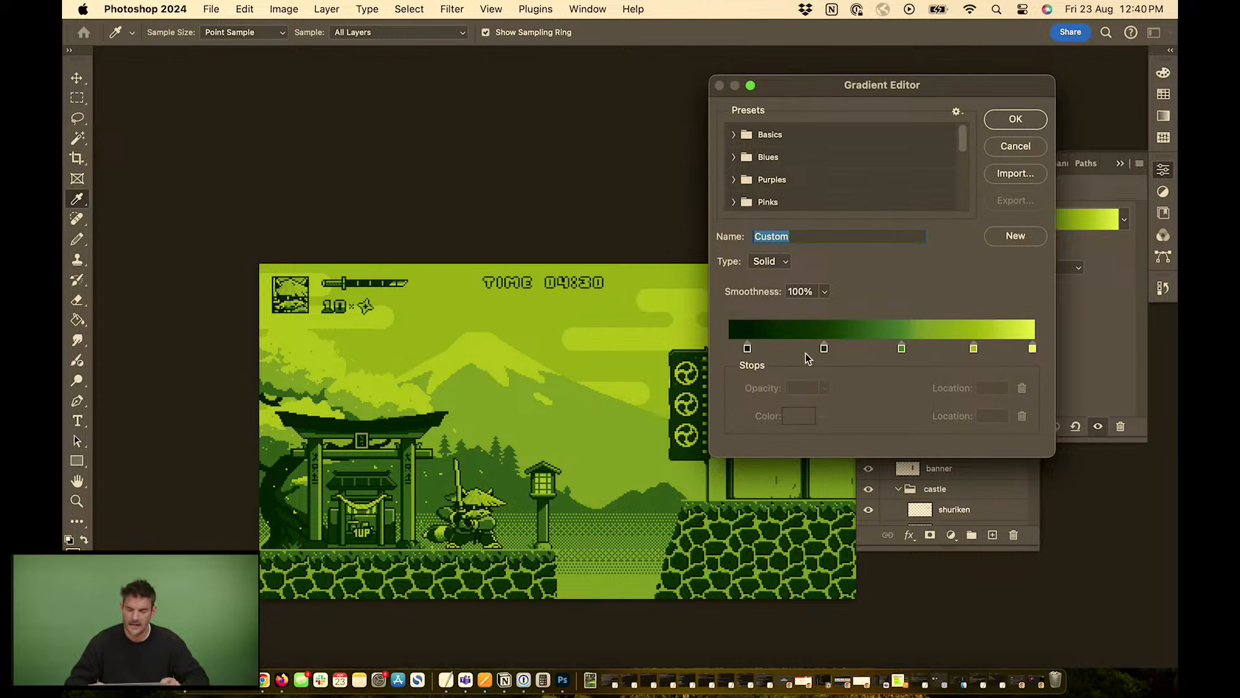
left_click(998, 123)
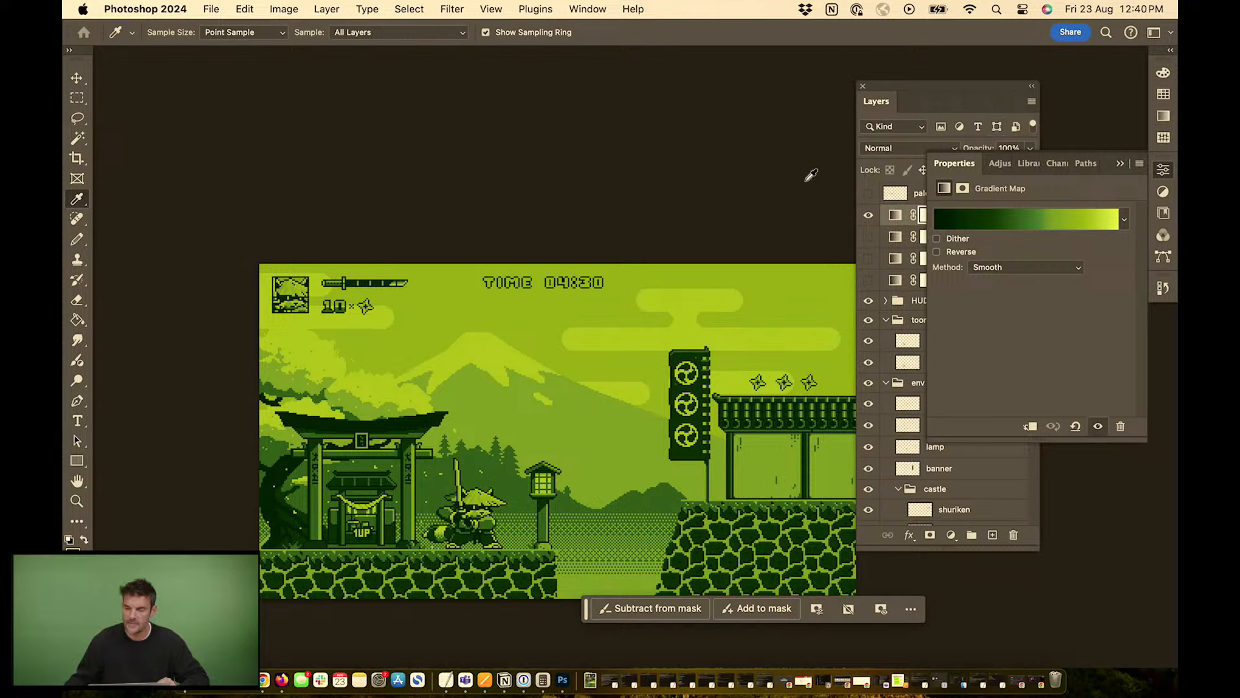
left_click(1122, 163)
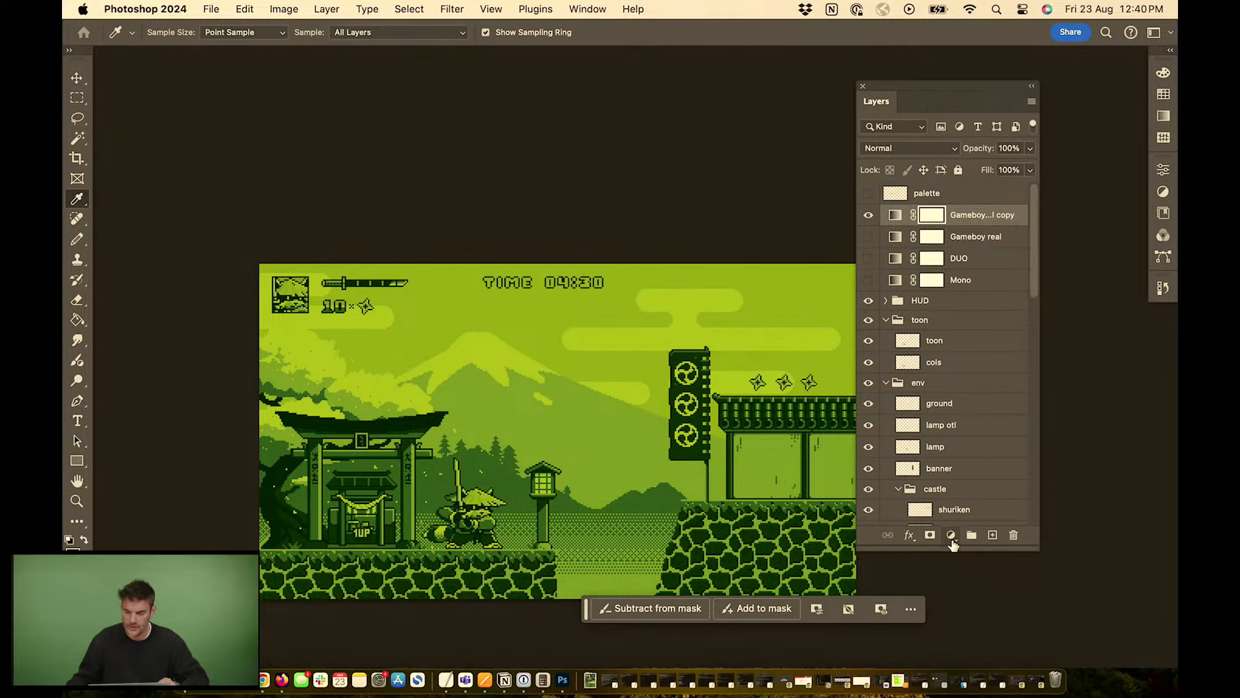
Add a Hue/Saturation adjustment above the Gameboy real copy layer with saturation -20, and move the layer list farther off the artwork
left_click(951, 536)
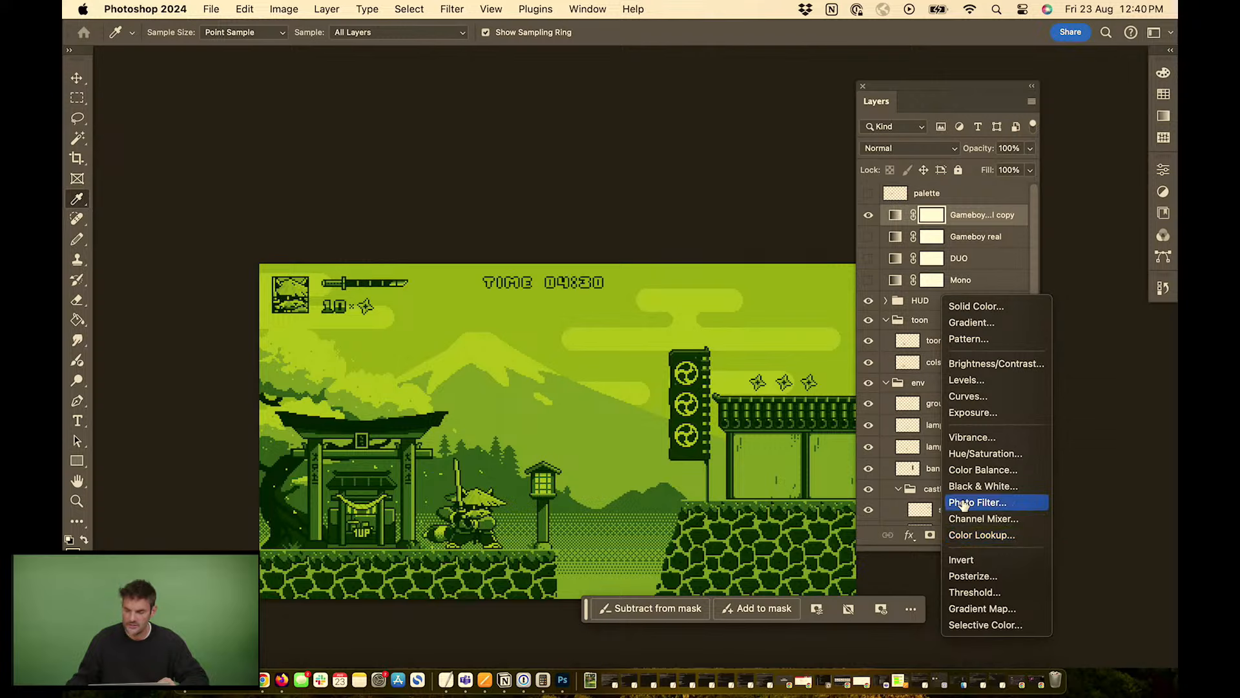
left_click(989, 457)
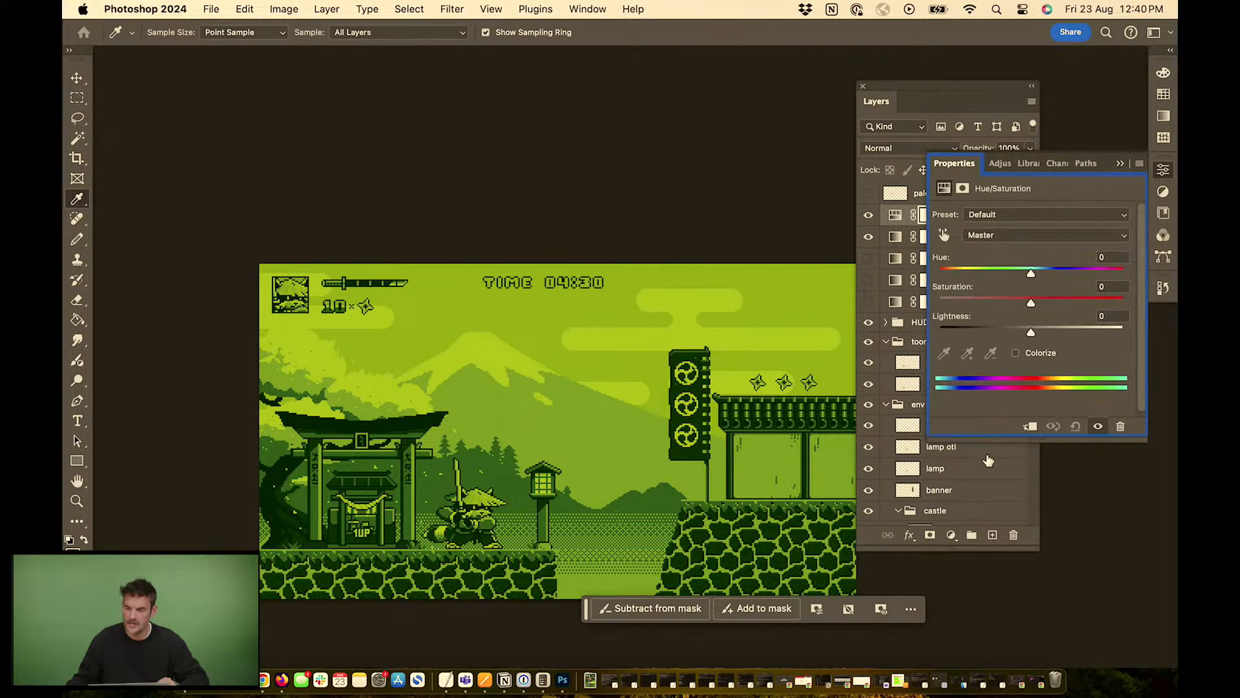
left_click_drag(1033, 304, 1013, 304)
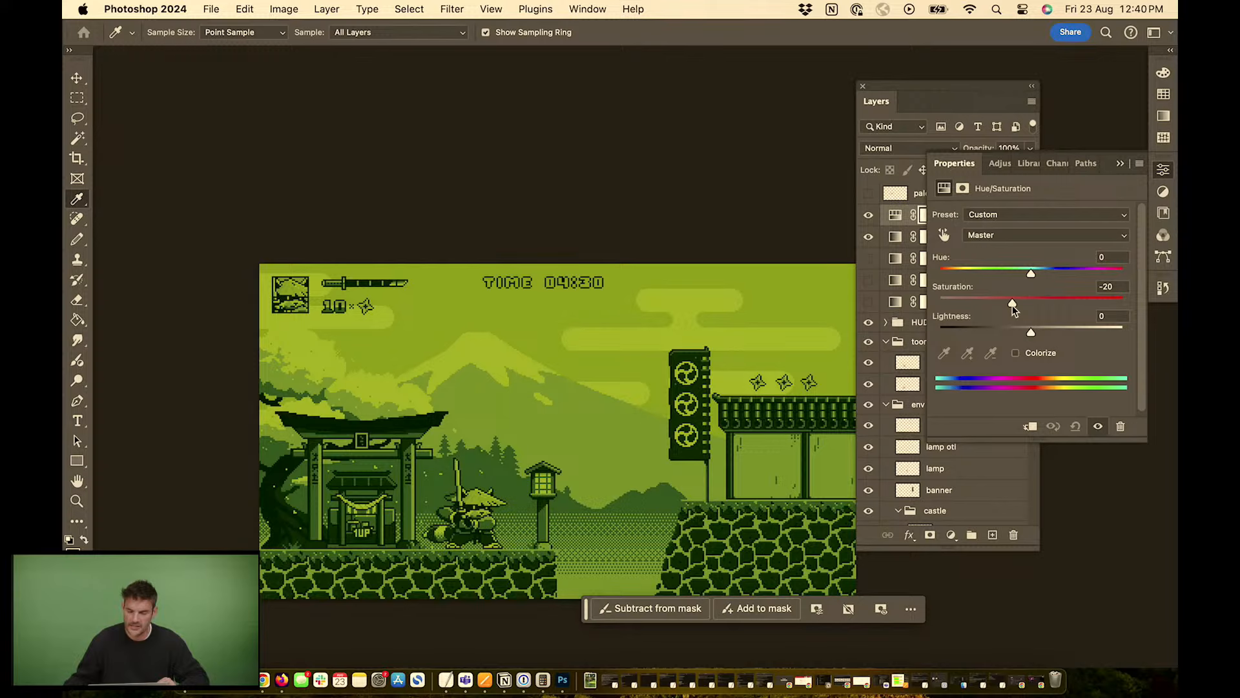
left_click(1120, 163)
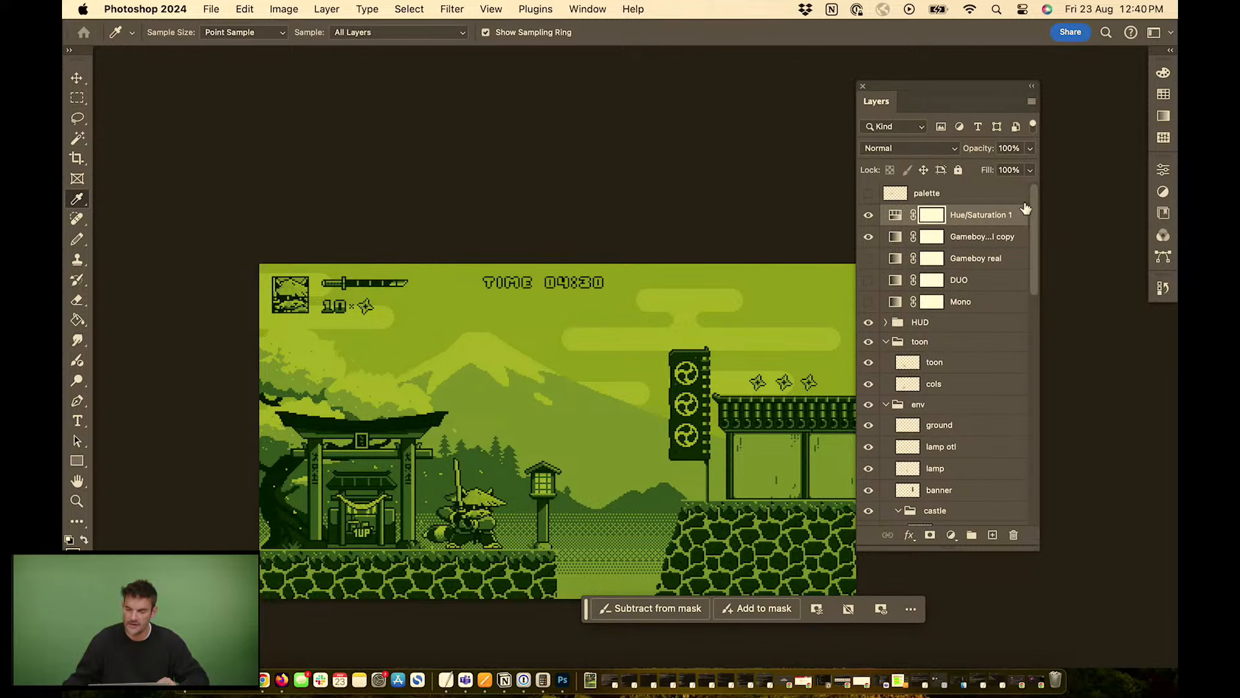
key("super+equal")
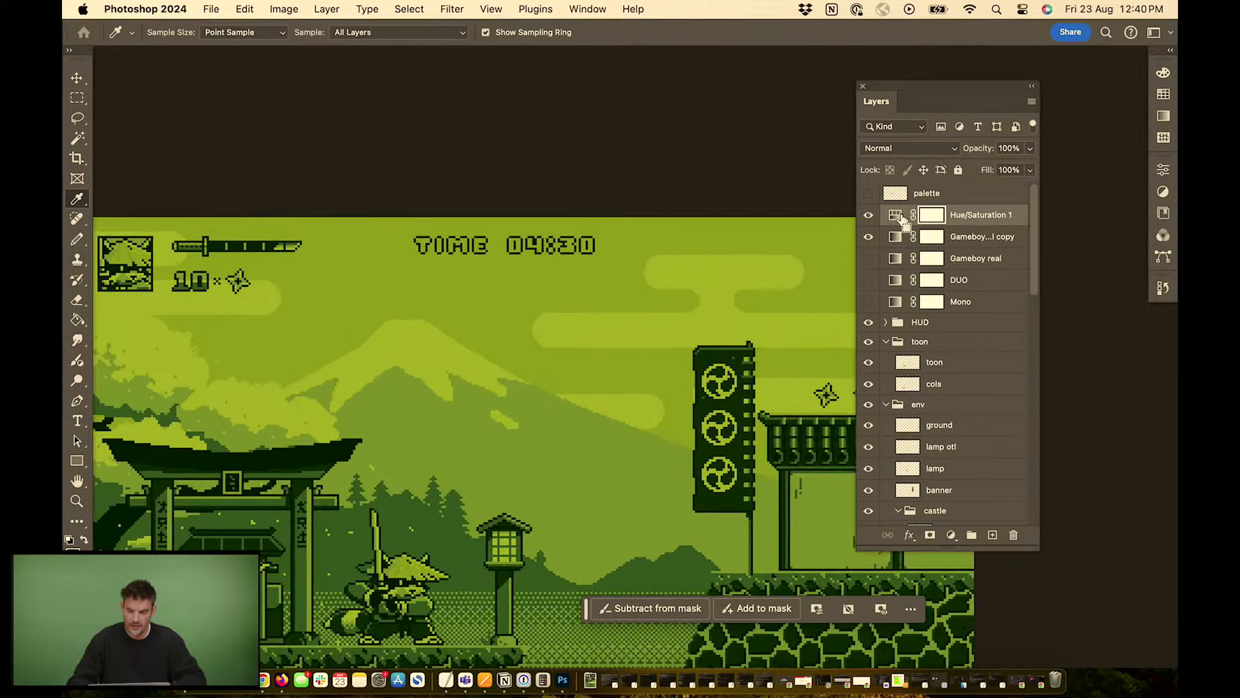
left_click_drag(390, 420, 502, 300)
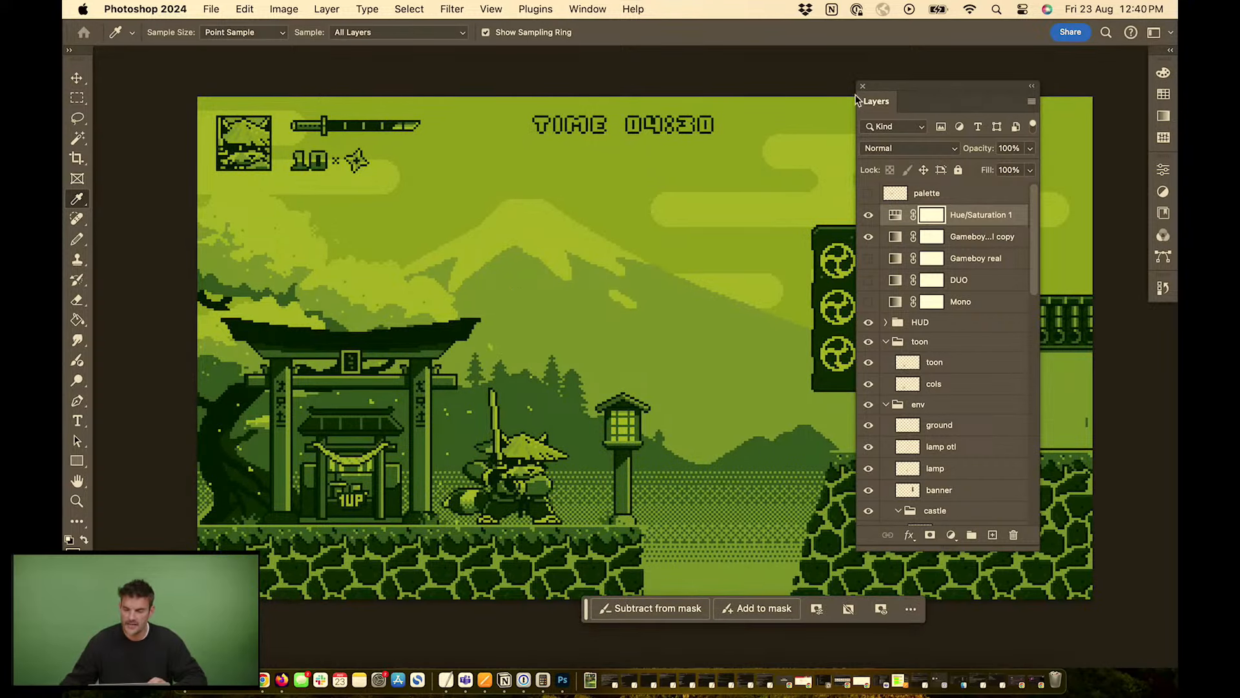
left_click_drag(896, 83, 994, 87)
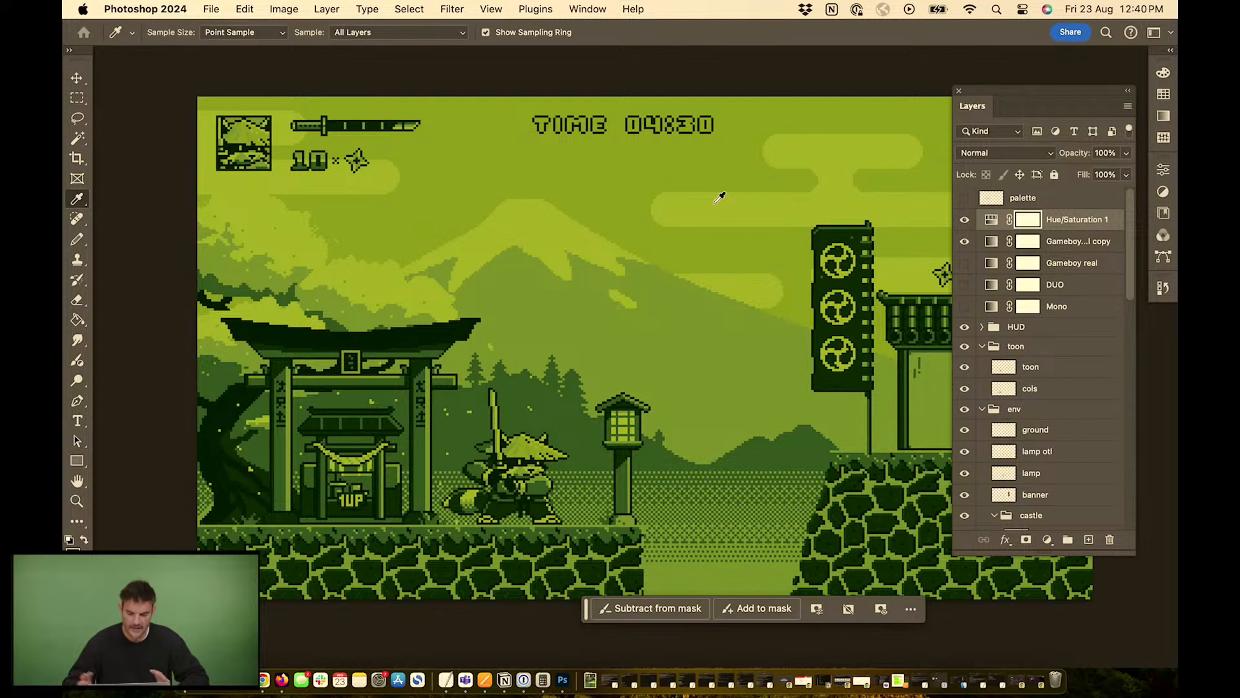
Examine the desaturated green artwork up close, and hide the Hue/Saturation 1 and Gameboy real copy layers
key("super+plus")
left_click_drag(367, 359, 454, 307)
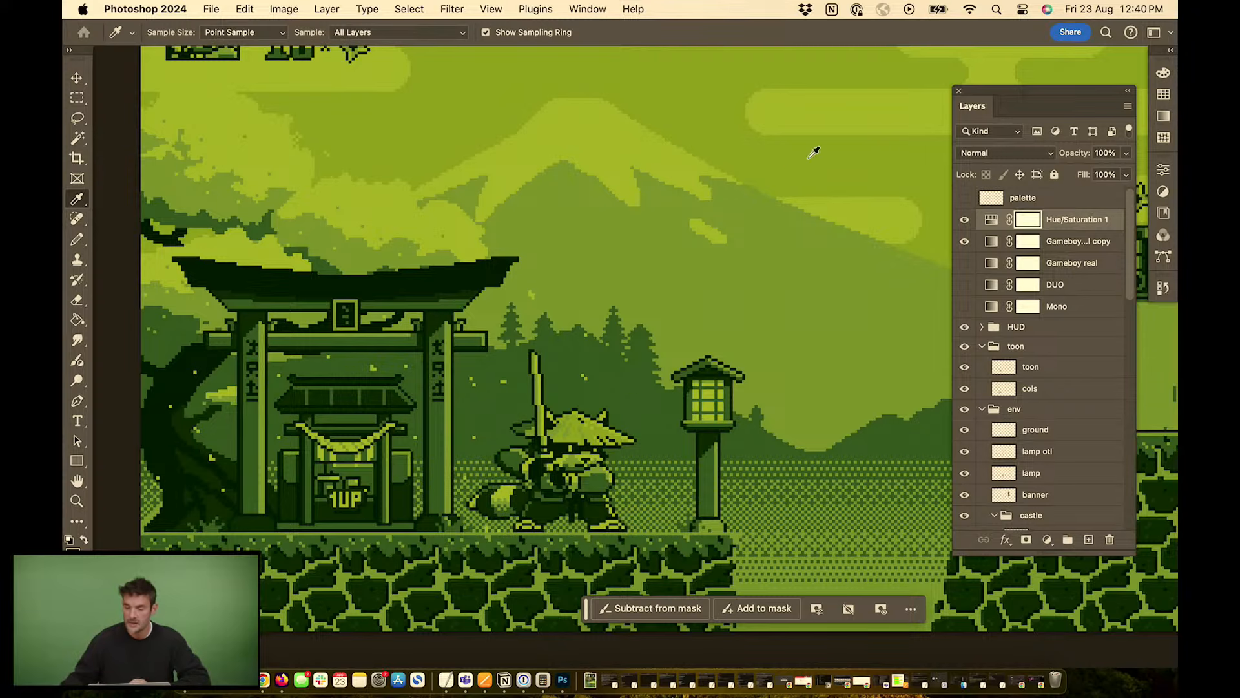
left_click(964, 220)
left_click(964, 242)
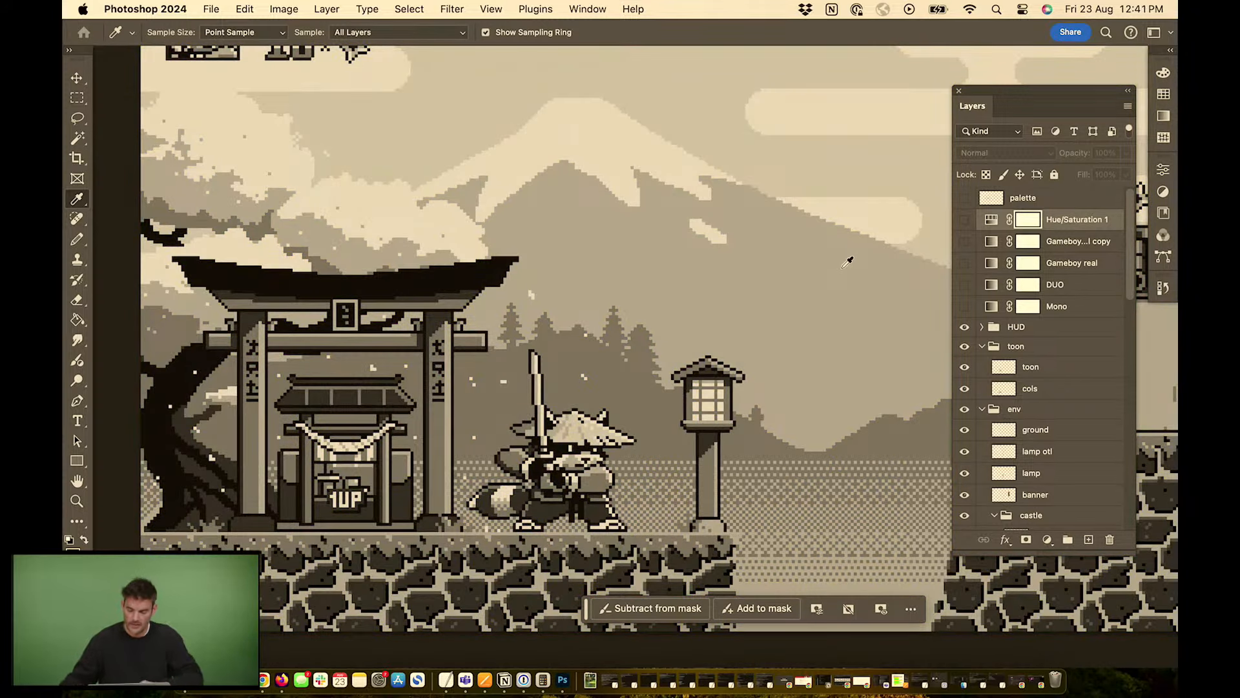
Show the palette layer and move its swatches into the sky just below the TIME counter
key("super+minus")
left_click(964, 198)
left_click_drag(760, 207, 670, 259)
key("v")
left_click_drag(570, 350, 593, 151)
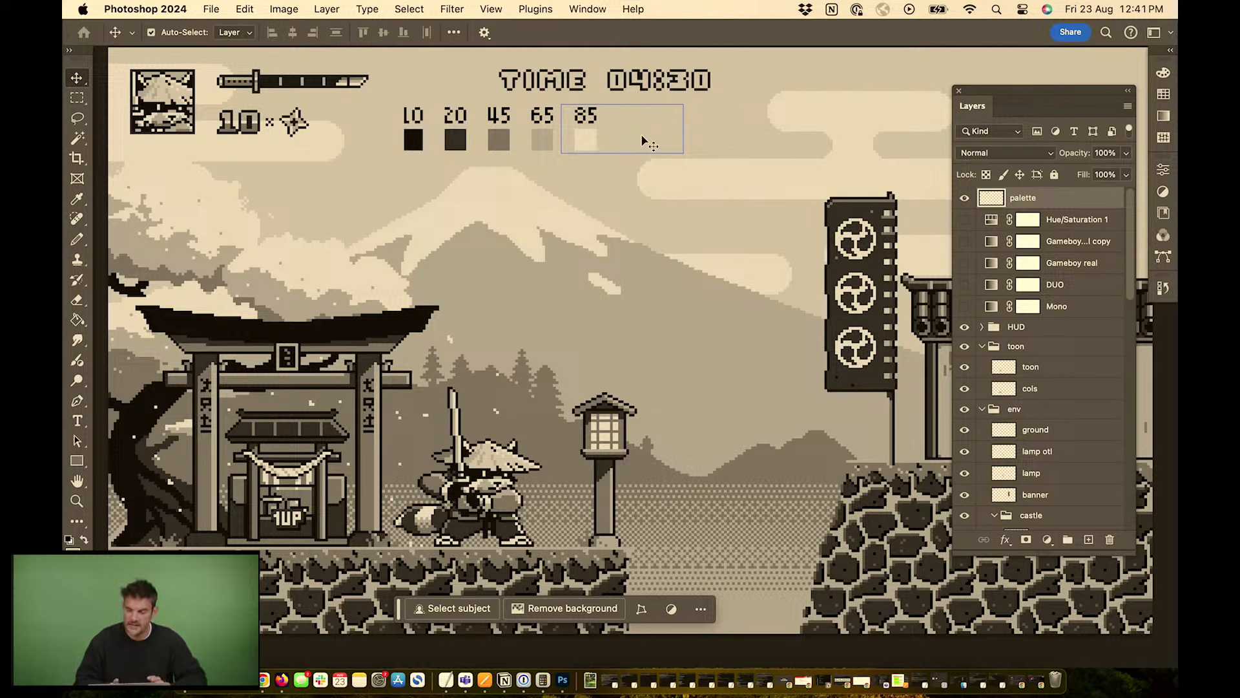
Show the Gameboy real copy layer and place the palette layer directly beneath it so the swatches are recoloured too
left_click(965, 241)
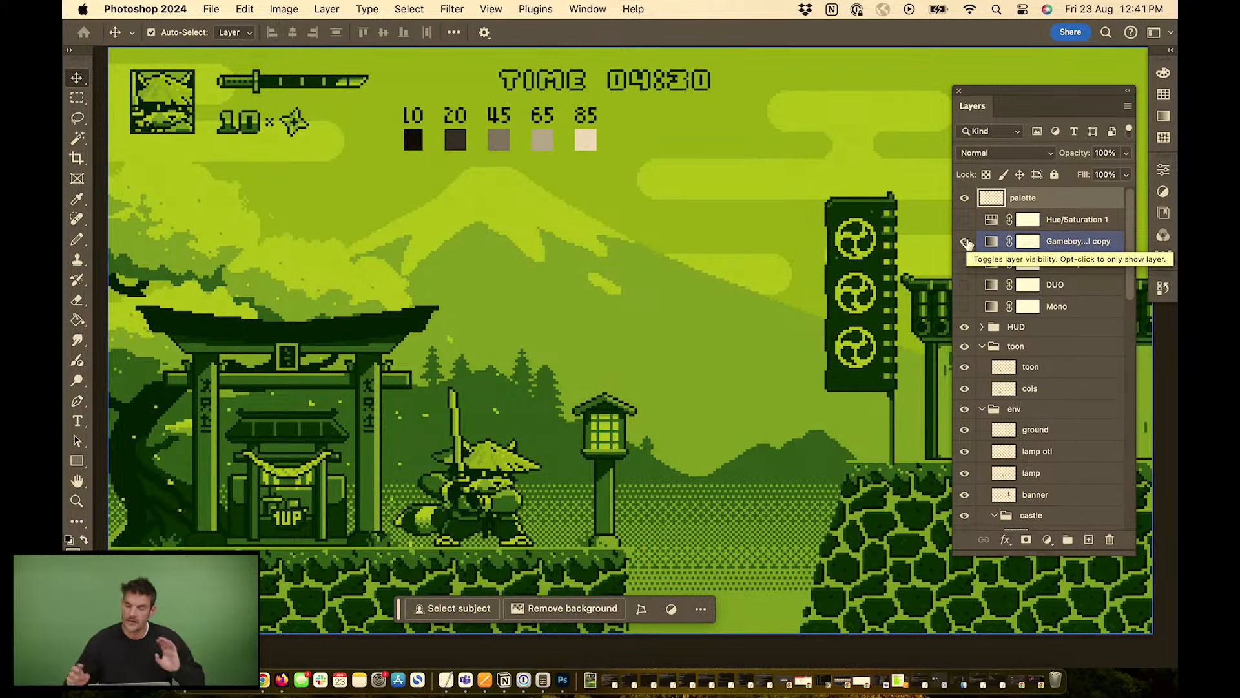
left_click(1061, 199)
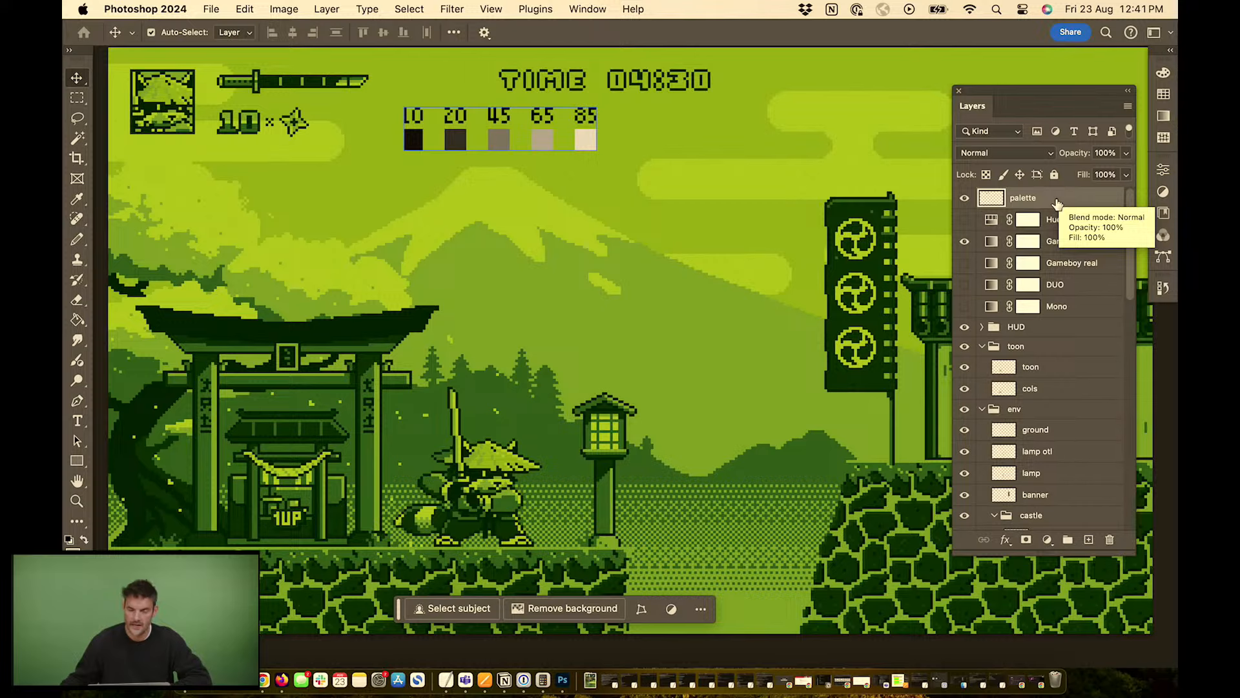
left_click_drag(1056, 203, 1059, 253)
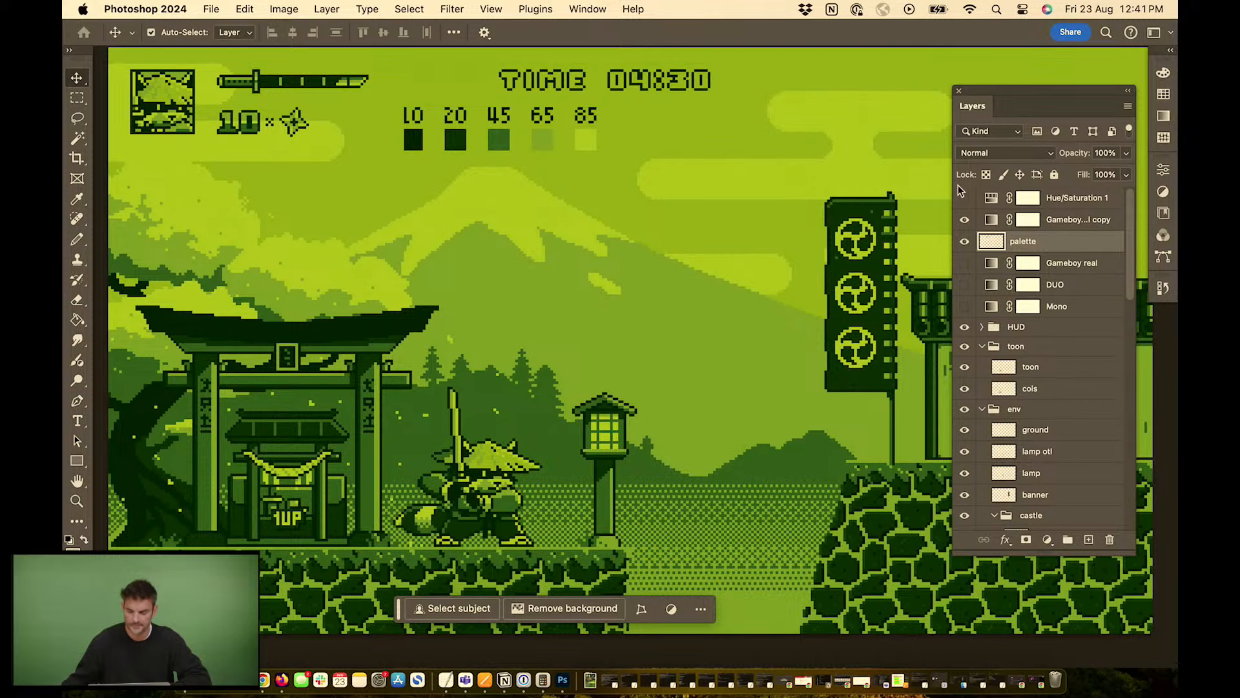
key("super+minus")
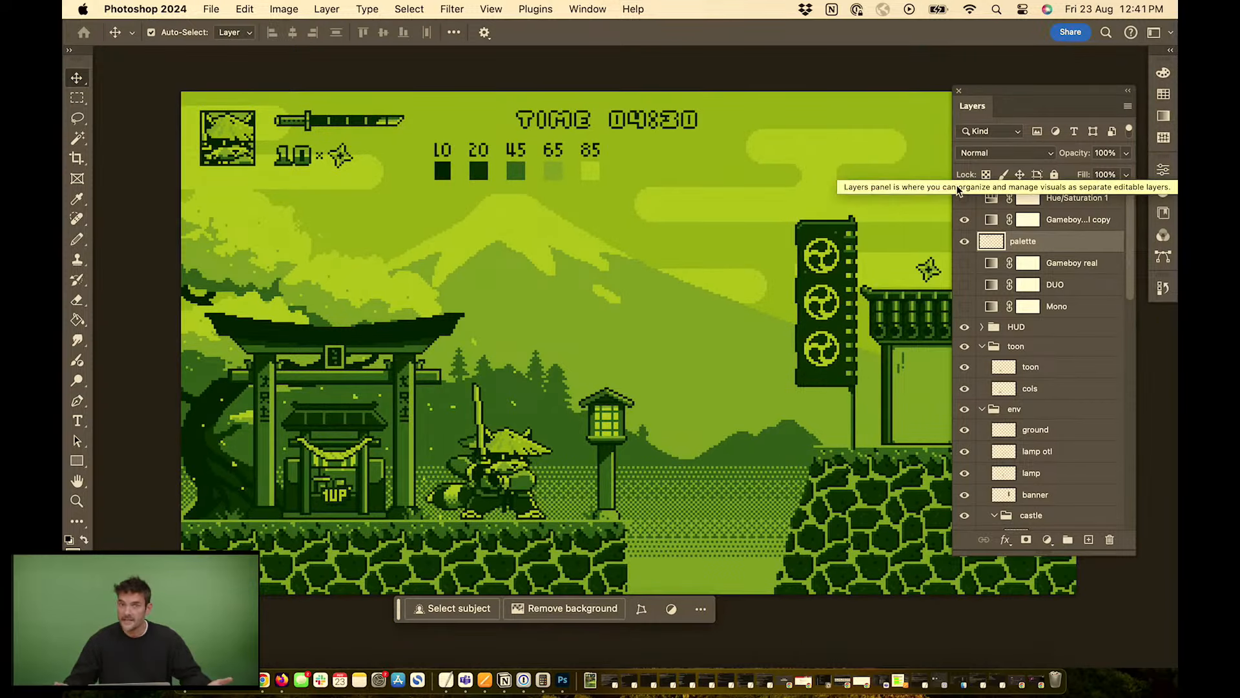
left_click_drag(705, 224, 645, 241)
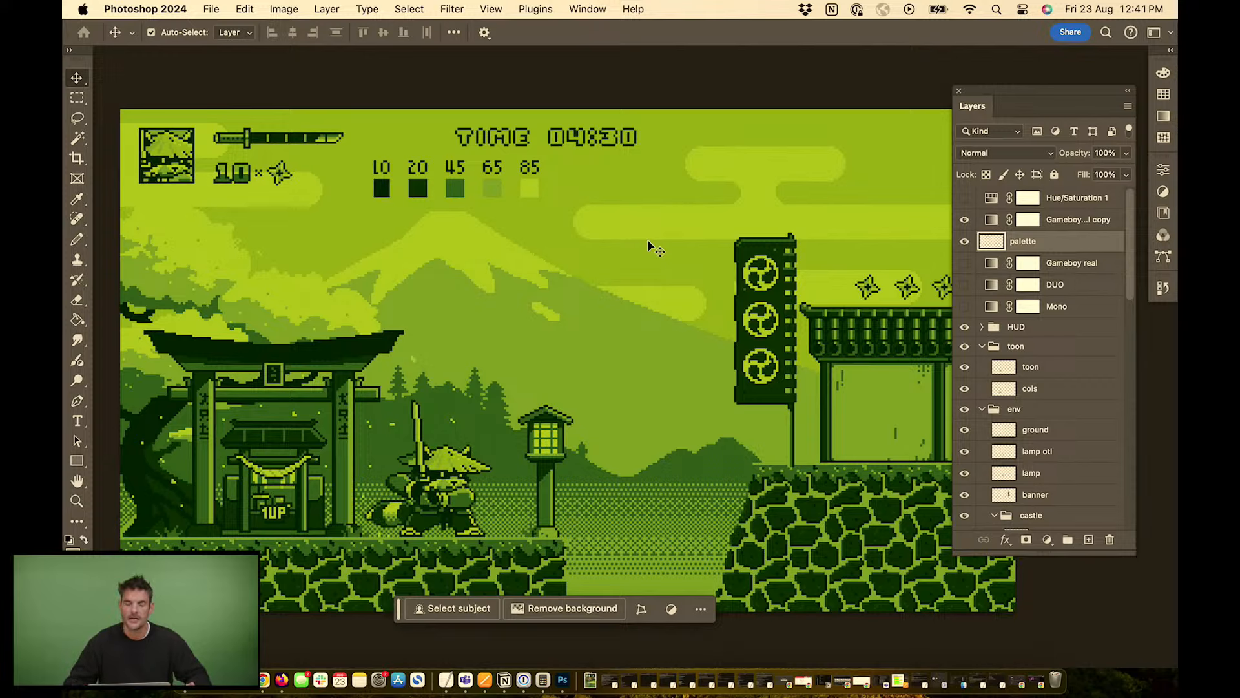
Hide Gameboy real copy and preview the scene with the Gameboy real, DUO and Mono gradient maps one at a time
left_click(965, 221)
left_click(965, 263)
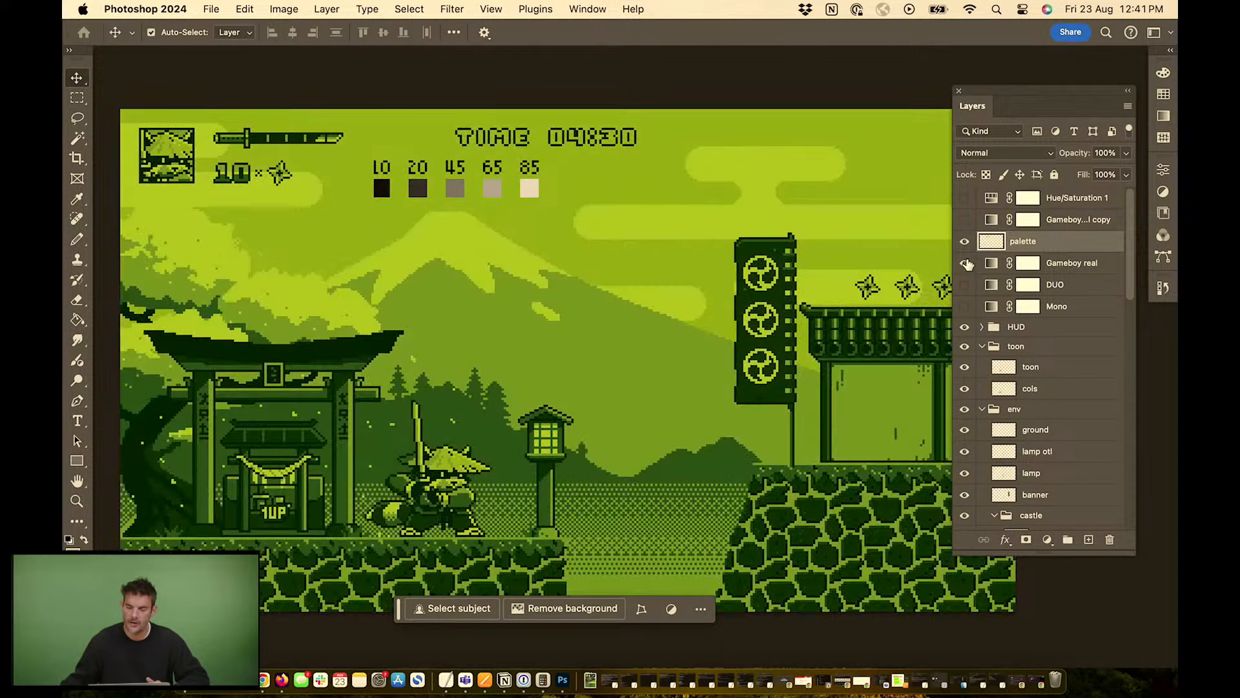
left_click(966, 263)
left_click(965, 285)
left_click(965, 285)
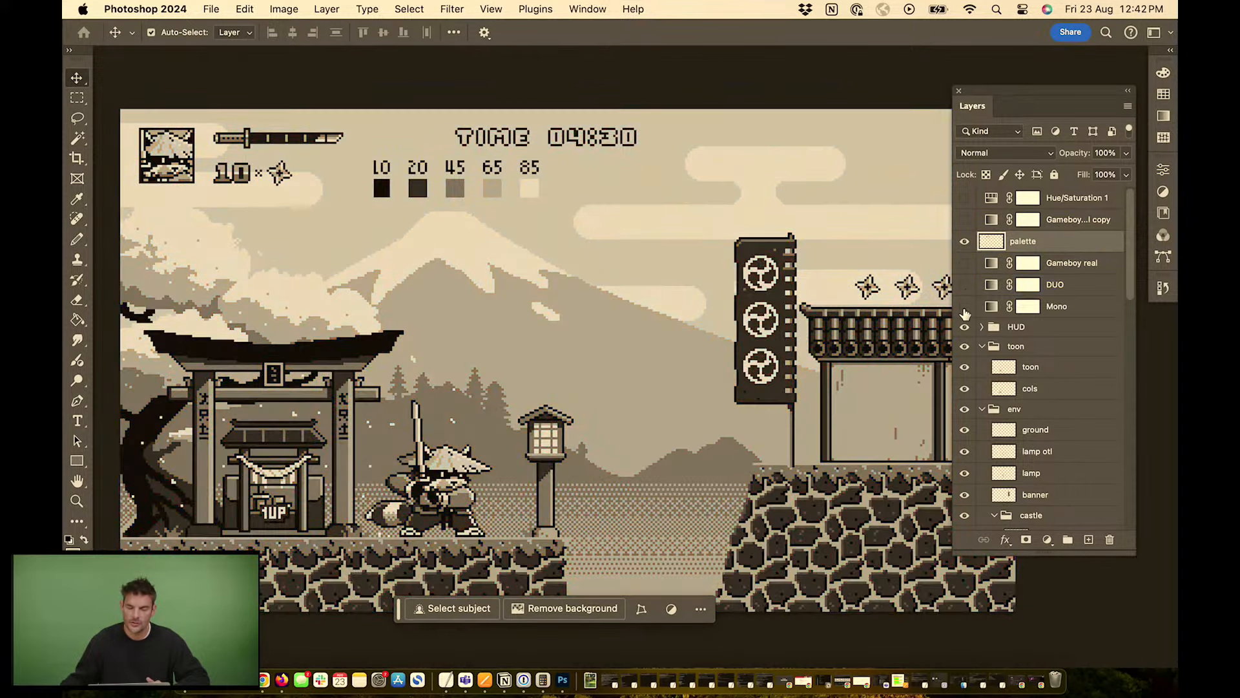
left_click(965, 307)
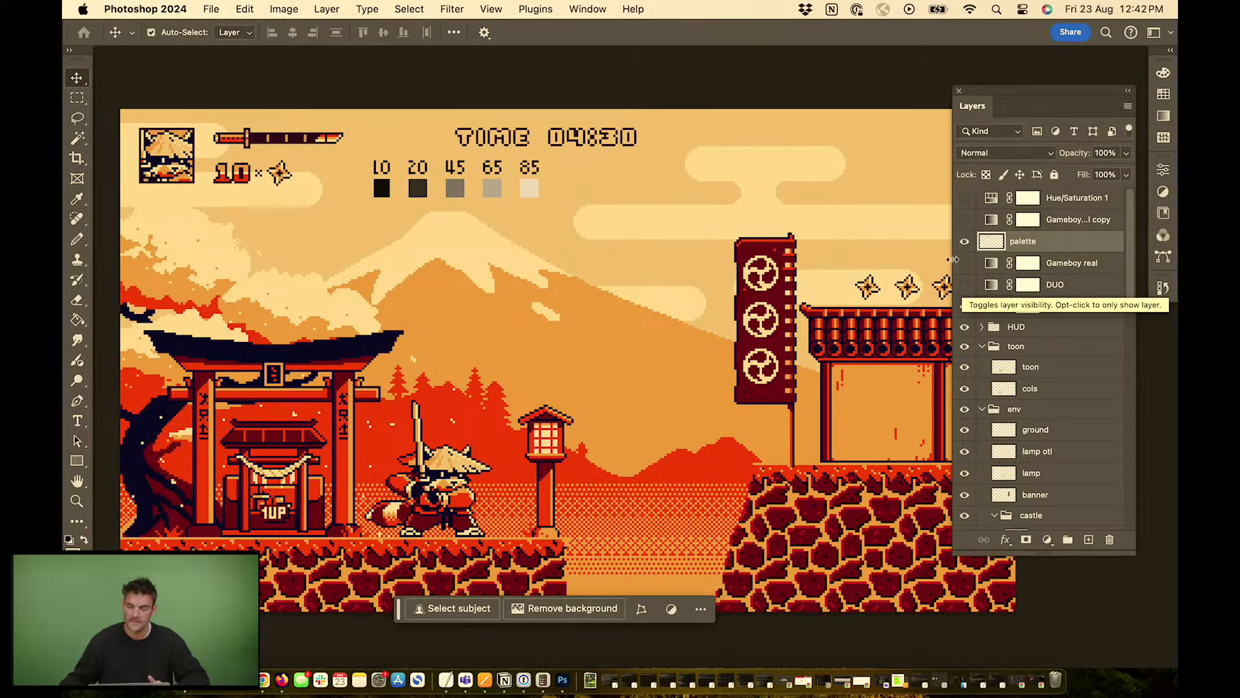
left_click(965, 306)
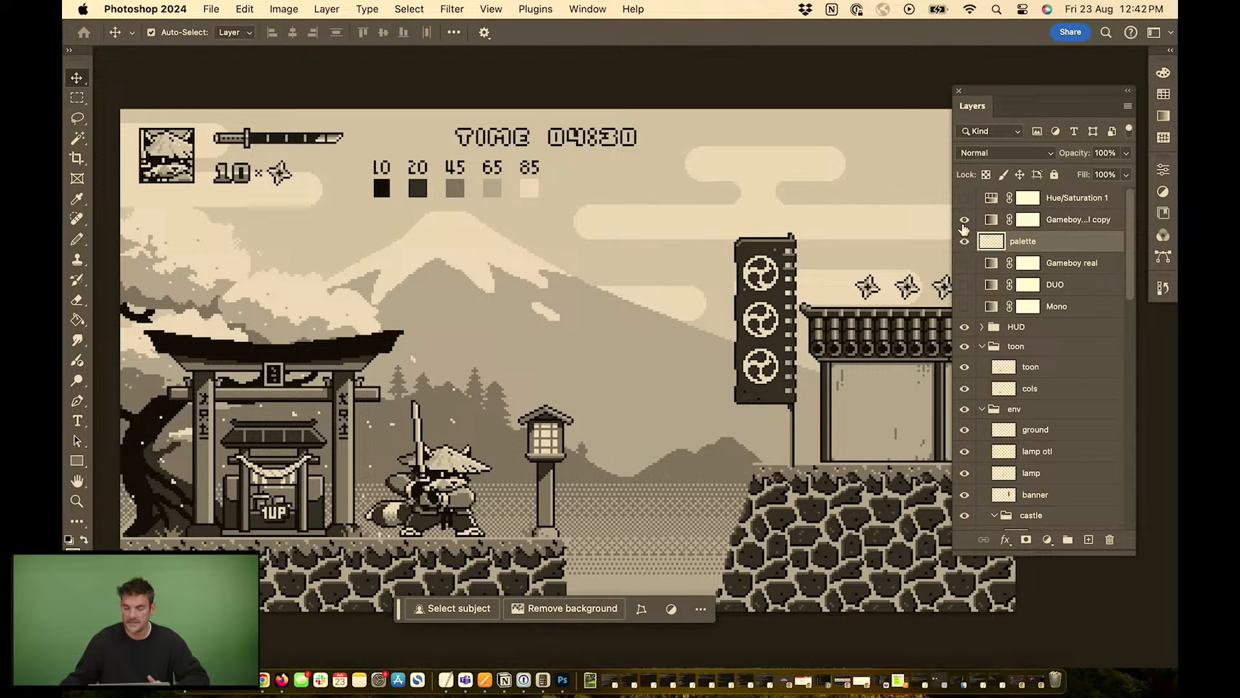
Compare the scene with and without Gameboy real copy, leave that layer visible and display the artwork in full-screen mode
left_click(965, 220)
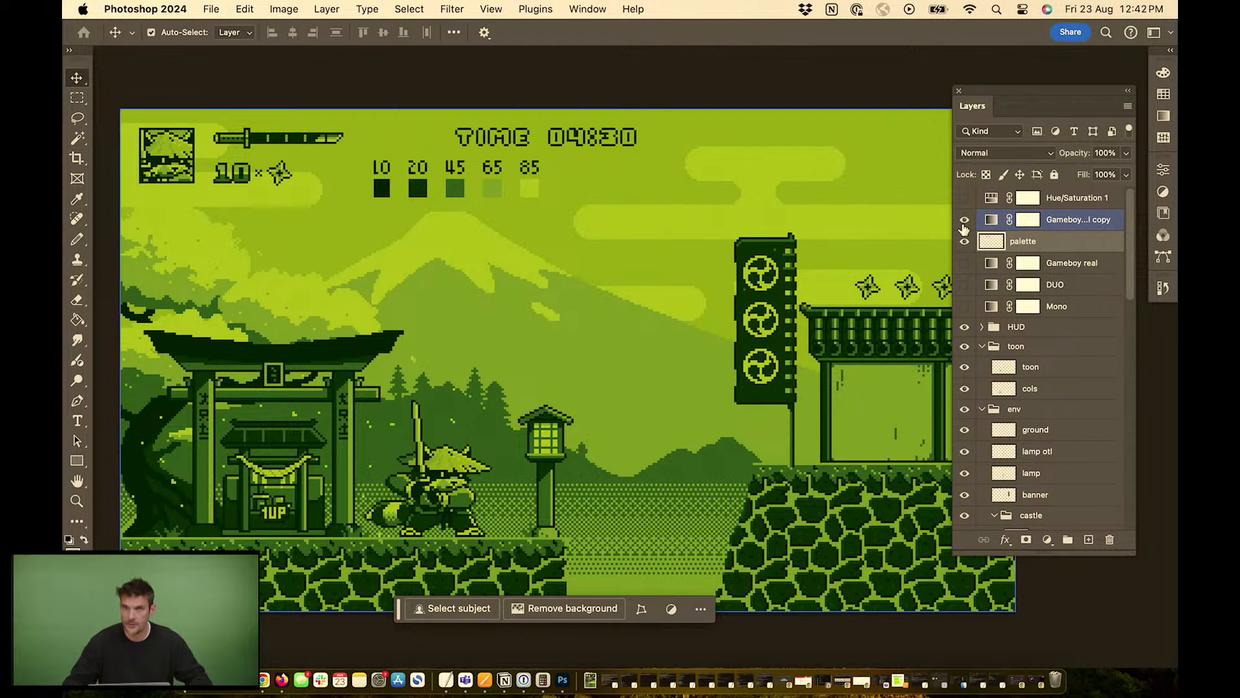
left_click(963, 220)
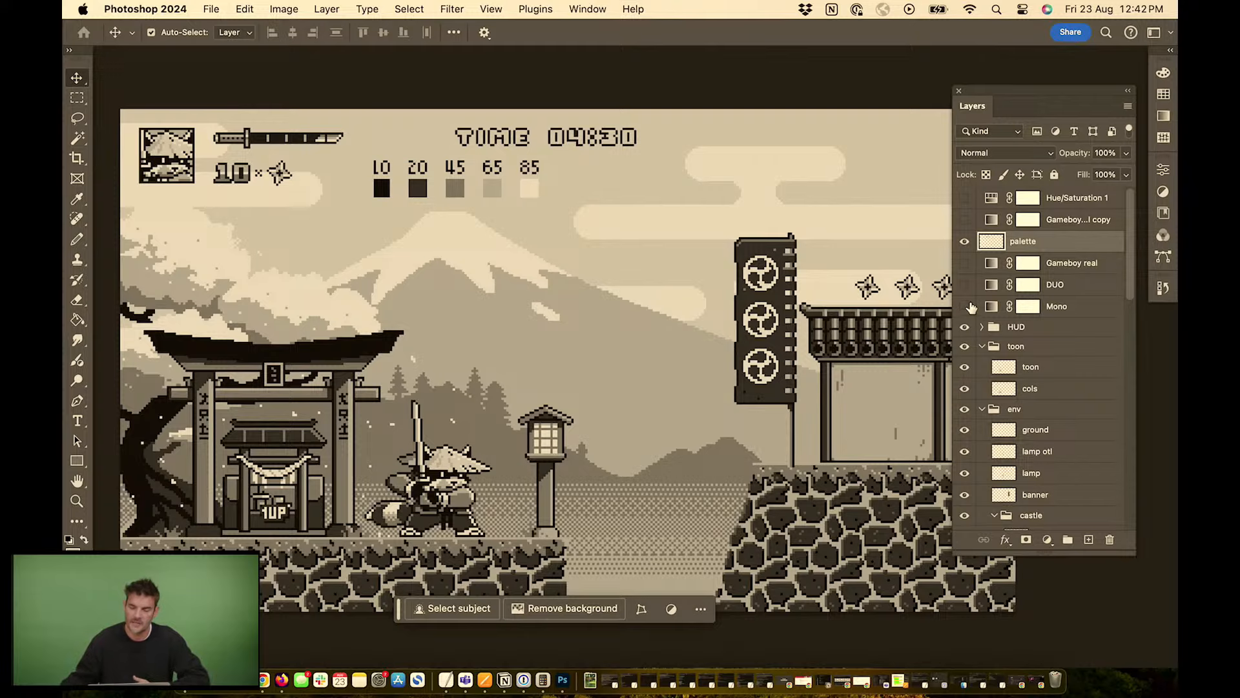
left_click(964, 220)
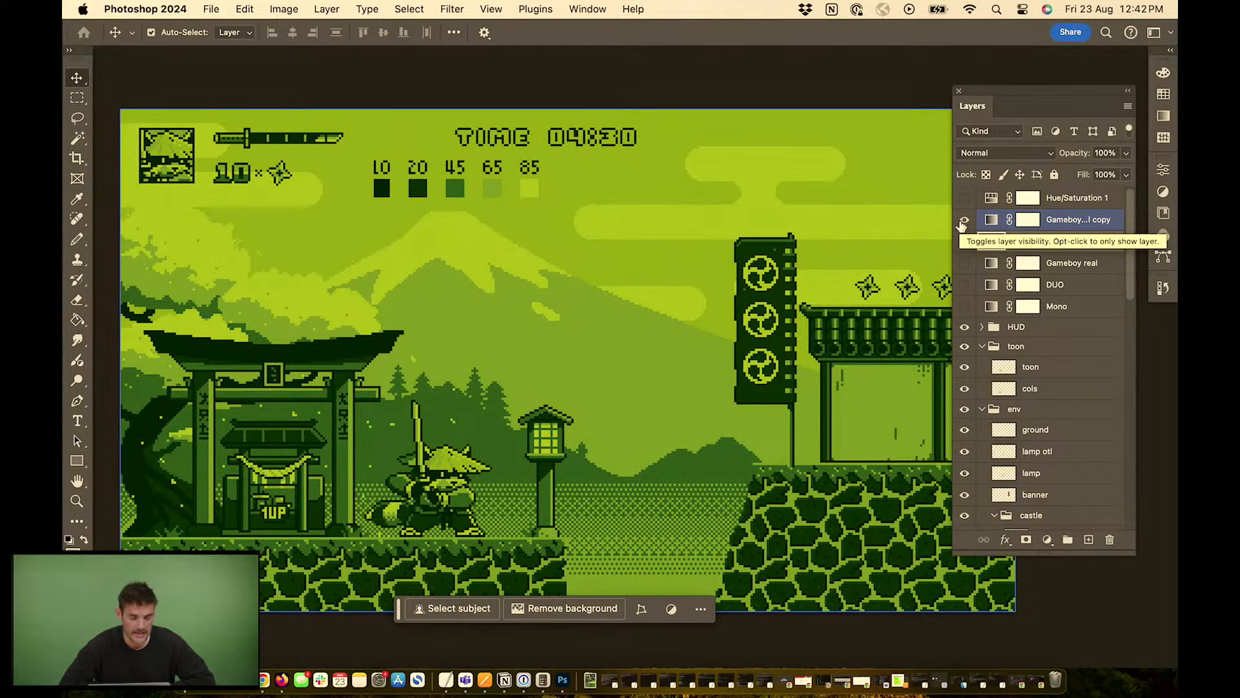
key("f")
key("f")
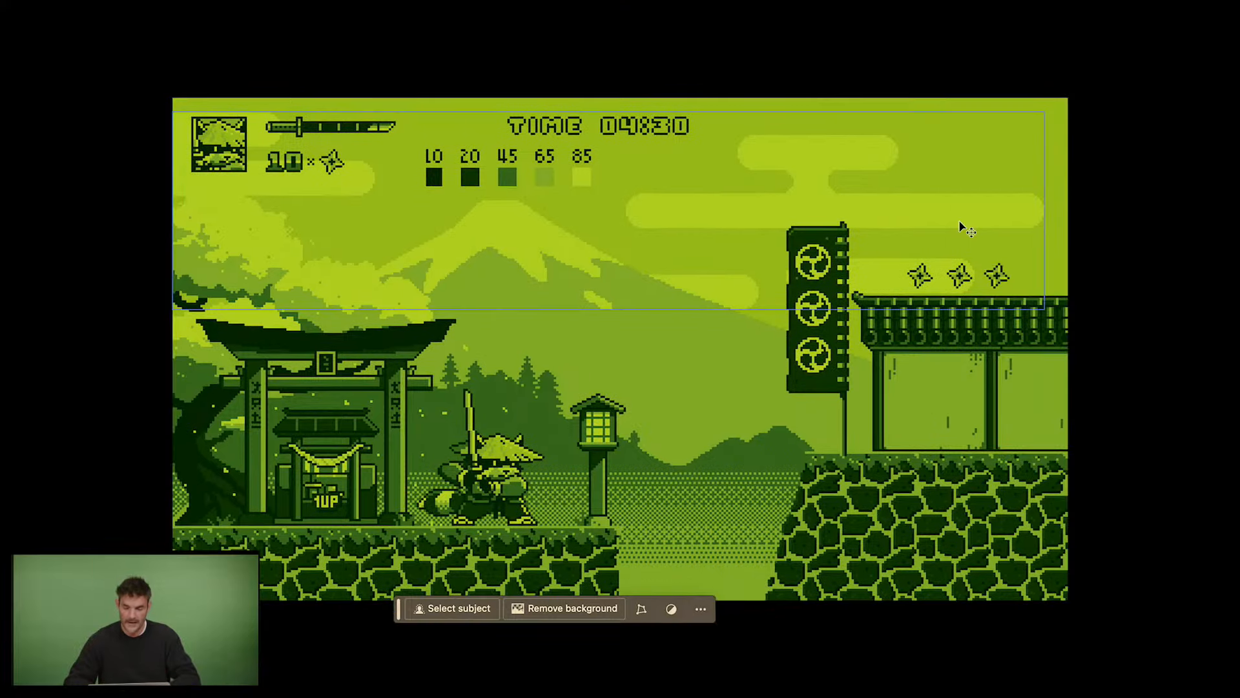